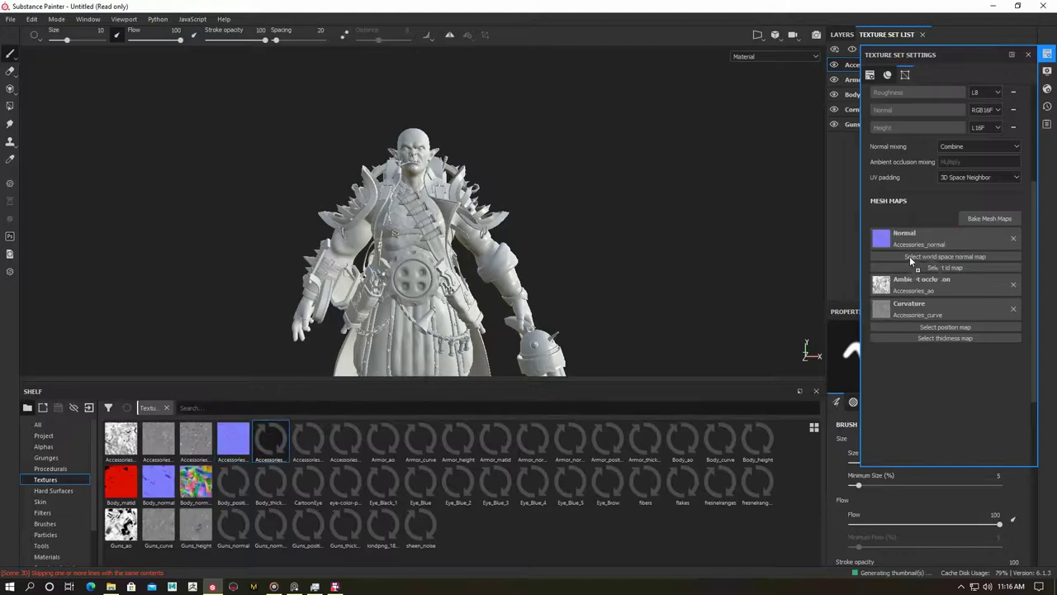
Assign a baked texture from the shelf to the Guns texture set's mesh map slot.
{"action": "left_click", "coordinate": [1049, 55]}
{"action": "left_click", "coordinate": [1048, 55]}
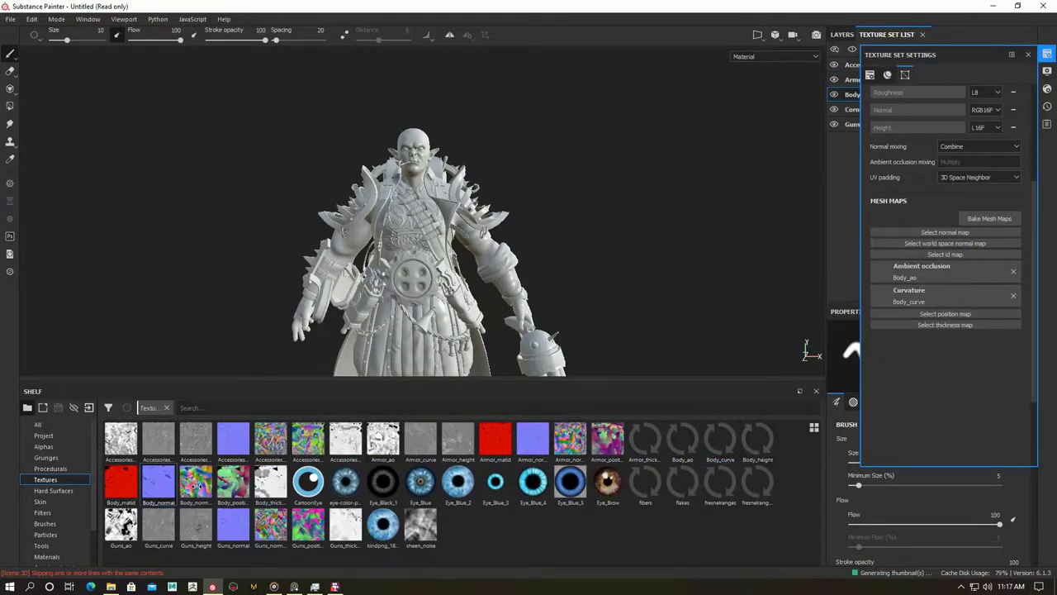
{"action": "left_click", "coordinate": [857, 126]}
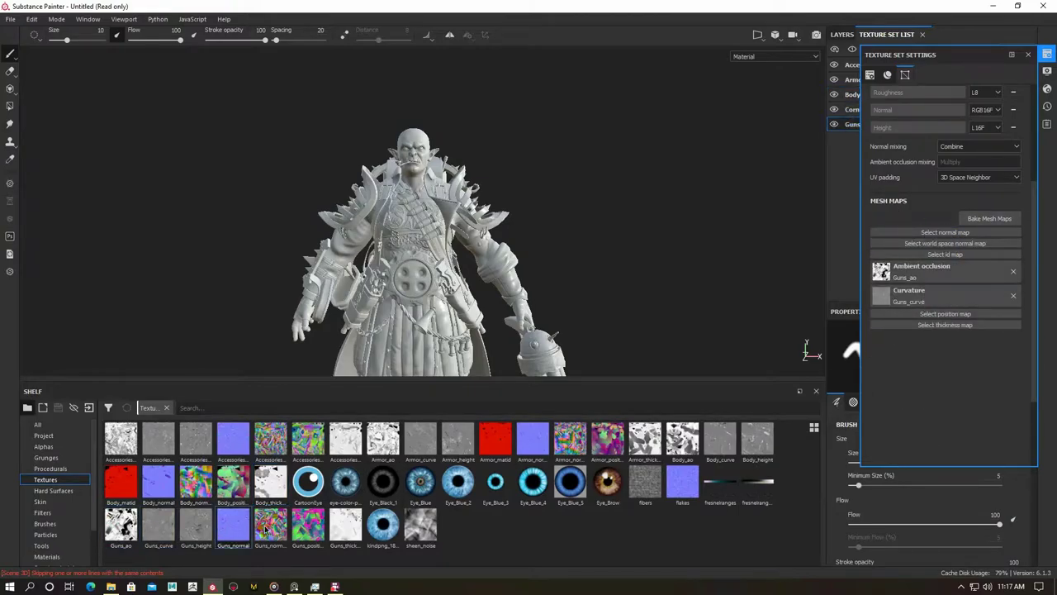
{"action": "left_click_drag", "start_coordinate": [308, 527], "coordinate": [964, 305]}
Rotate the environment lighting around the character and review the display settings.
{"action": "scroll", "coordinate": [495, 215], "scroll_direction": "up", "scroll_amount": 3}
{"action": "right_click_drag", "start_coordinate": [578, 182], "coordinate": [625, 184], "text": "shift"}
{"action": "left_click", "coordinate": [1047, 71]}
{"action": "scroll", "coordinate": [1032, 111], "scroll_direction": "down", "scroll_amount": 5}
{"action": "scroll", "coordinate": [950, 248], "scroll_direction": "down", "scroll_amount": 5}
{"action": "scroll", "coordinate": [784, 143], "scroll_direction": "up", "scroll_amount": 2}
{"action": "scroll", "coordinate": [802, 107], "scroll_direction": "up", "scroll_amount": 2}
{"action": "scroll", "coordinate": [703, 184], "scroll_direction": "up", "scroll_amount": 2}
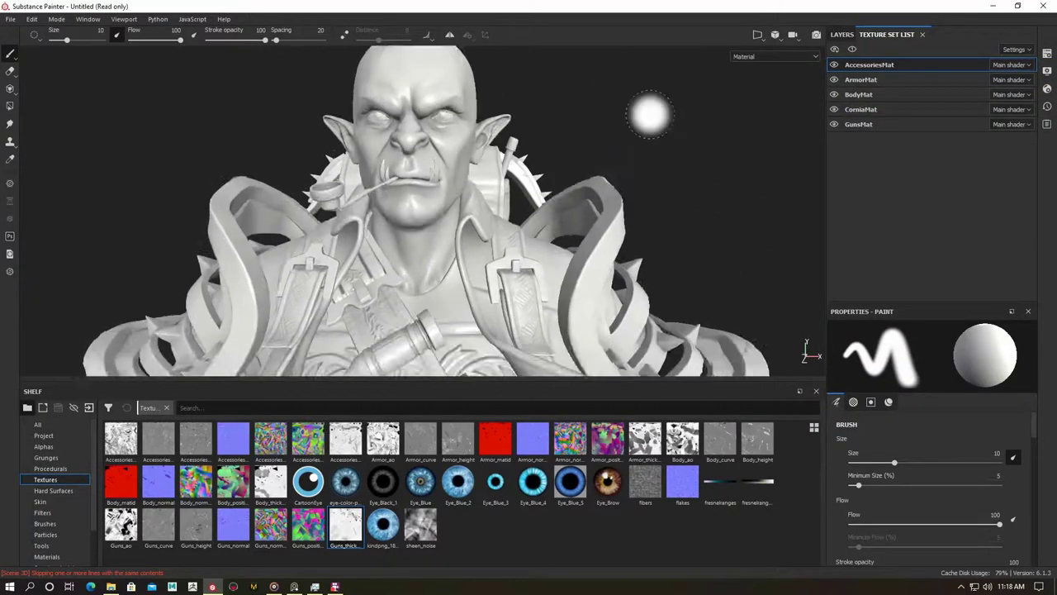
{"action": "scroll", "coordinate": [631, 113], "scroll_direction": "up", "scroll_amount": 2}
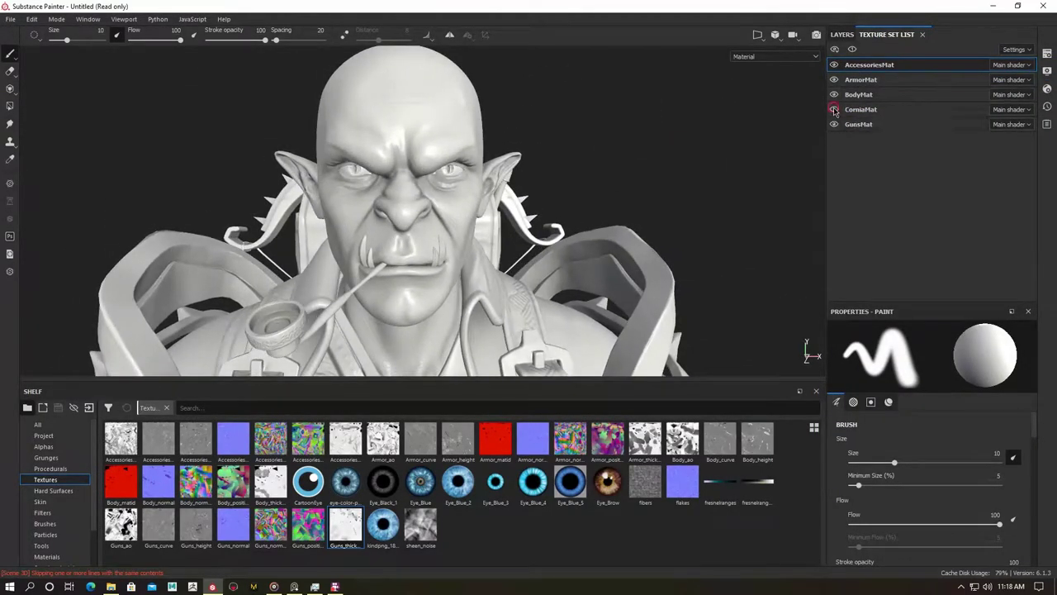
Toggle the body's visibility and check the symmetry settings while orbiting toward the head.
{"action": "left_click", "coordinate": [834, 94]}
{"action": "left_click", "coordinate": [834, 94]}
{"action": "left_click_drag", "start_coordinate": [666, 146], "coordinate": [662, 134], "text": "alt"}
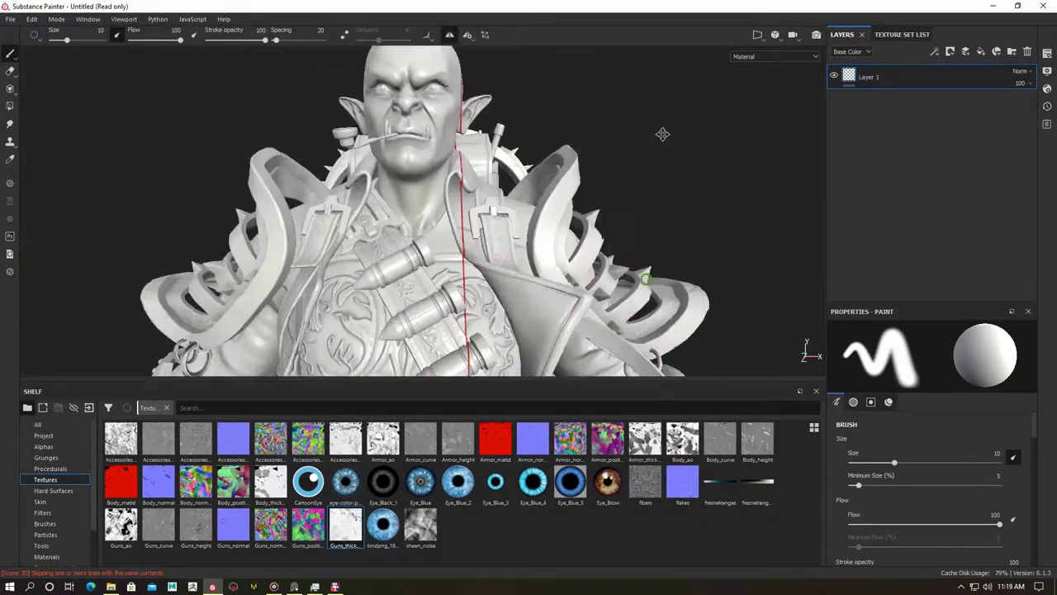
{"action": "left_click", "coordinate": [468, 35]}
{"action": "scroll", "coordinate": [559, 171], "scroll_direction": "down", "scroll_amount": 3}
{"action": "scroll", "coordinate": [730, 216], "scroll_direction": "up", "scroll_amount": 3}
{"action": "left_click_drag", "start_coordinate": [730, 216], "coordinate": [694, 75], "text": "alt"}
Switch to polygon fill and centre the Mirror X symmetry plane's offset on the face.
{"action": "key", "text": "4"}
{"action": "left_click_drag", "start_coordinate": [649, 107], "coordinate": [649, 172], "text": "alt"}
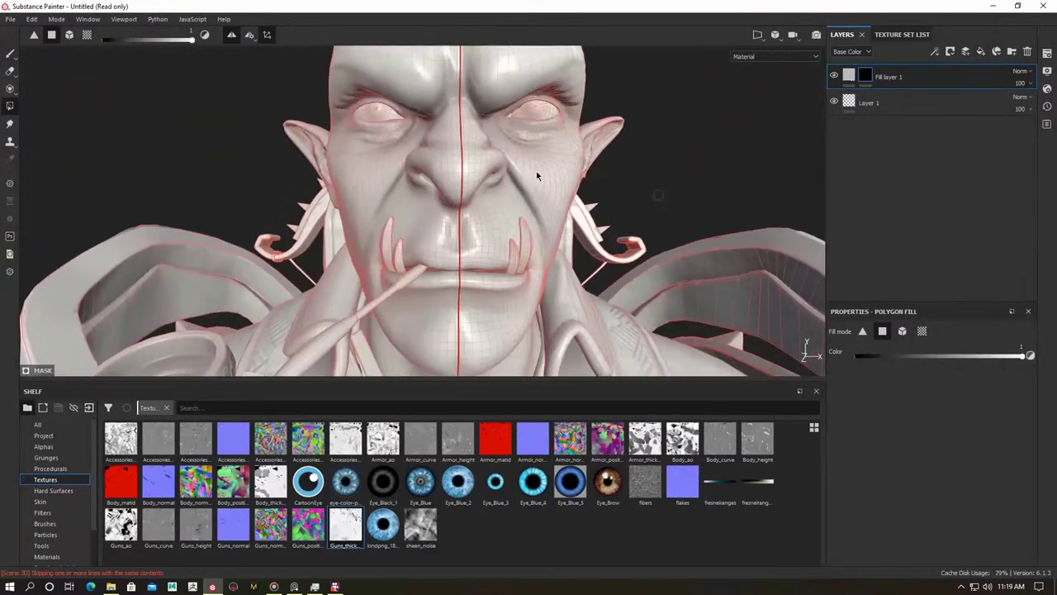
{"action": "left_click", "coordinate": [250, 35]}
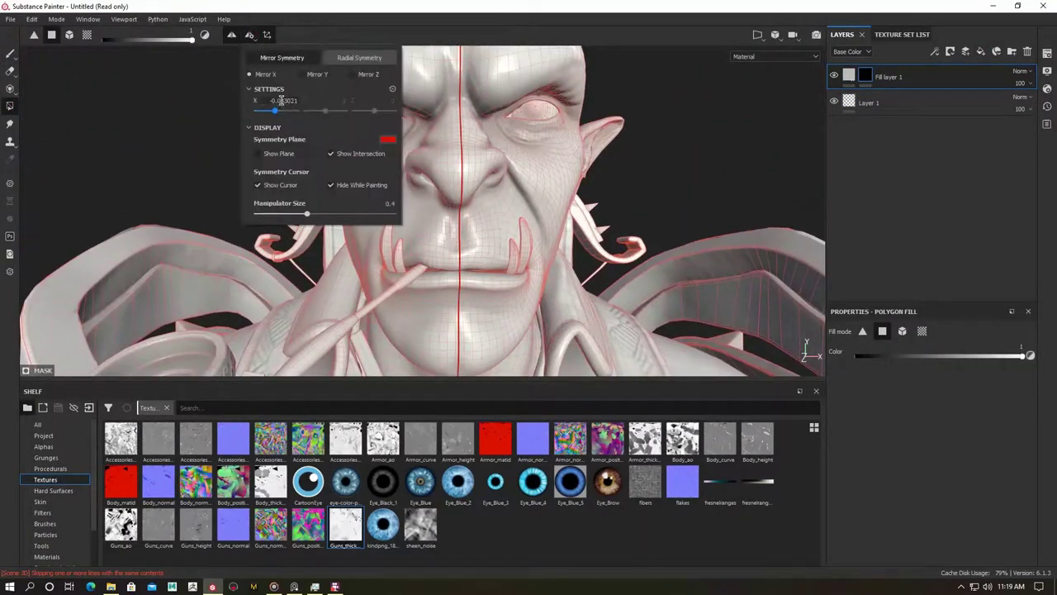
{"action": "left_click_drag", "start_coordinate": [312, 125], "coordinate": [611, 323], "text": "alt"}
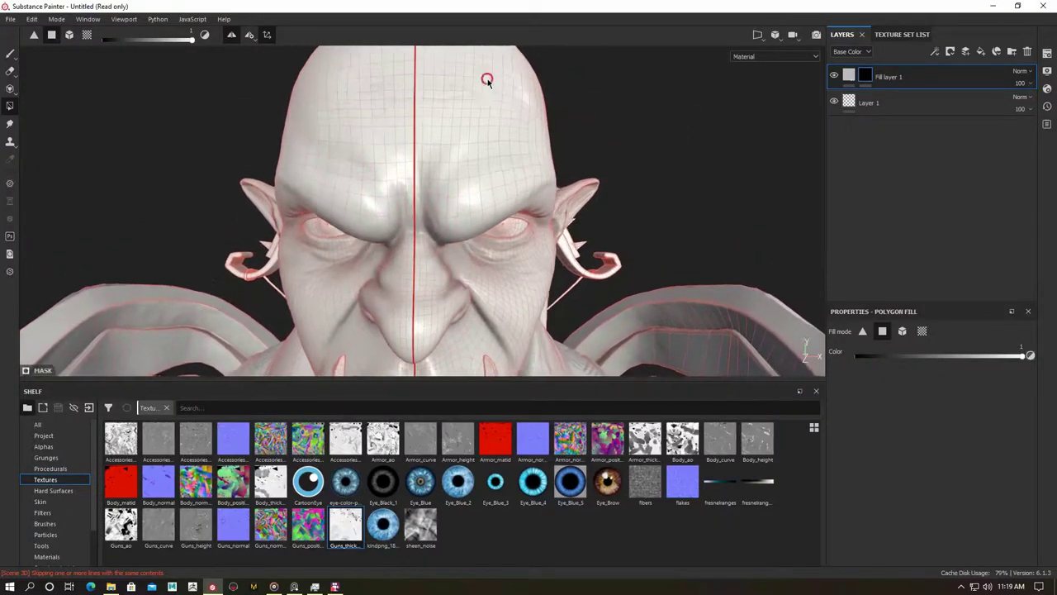
{"action": "scroll", "coordinate": [610, 323], "scroll_direction": "up", "scroll_amount": 3}
{"action": "left_click", "coordinate": [250, 35]}
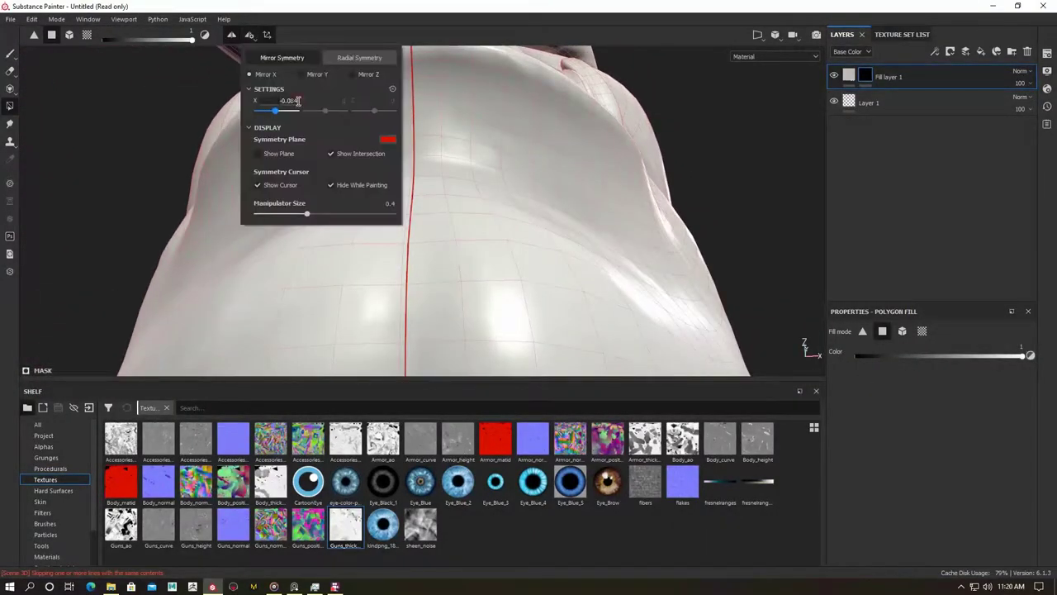
{"action": "scroll", "coordinate": [620, 191], "scroll_direction": "down", "scroll_amount": 3}
{"action": "left_click_drag", "start_coordinate": [619, 191], "coordinate": [392, 166], "text": "alt"}
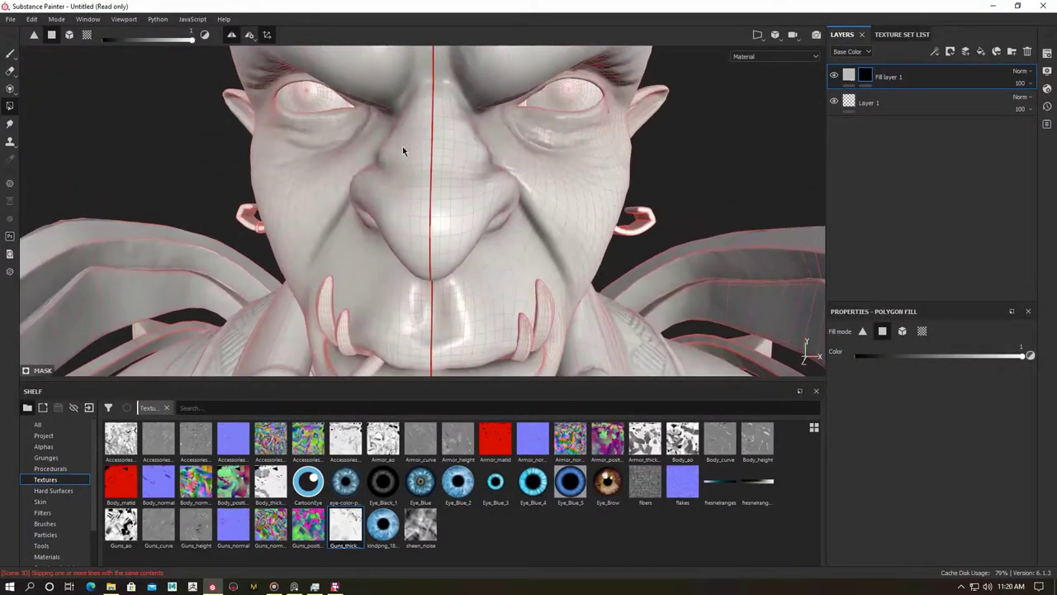
{"action": "key", "text": "Delete"}
{"action": "key", "text": "1"}
{"action": "scroll", "coordinate": [515, 156], "scroll_direction": "down", "scroll_amount": 2}
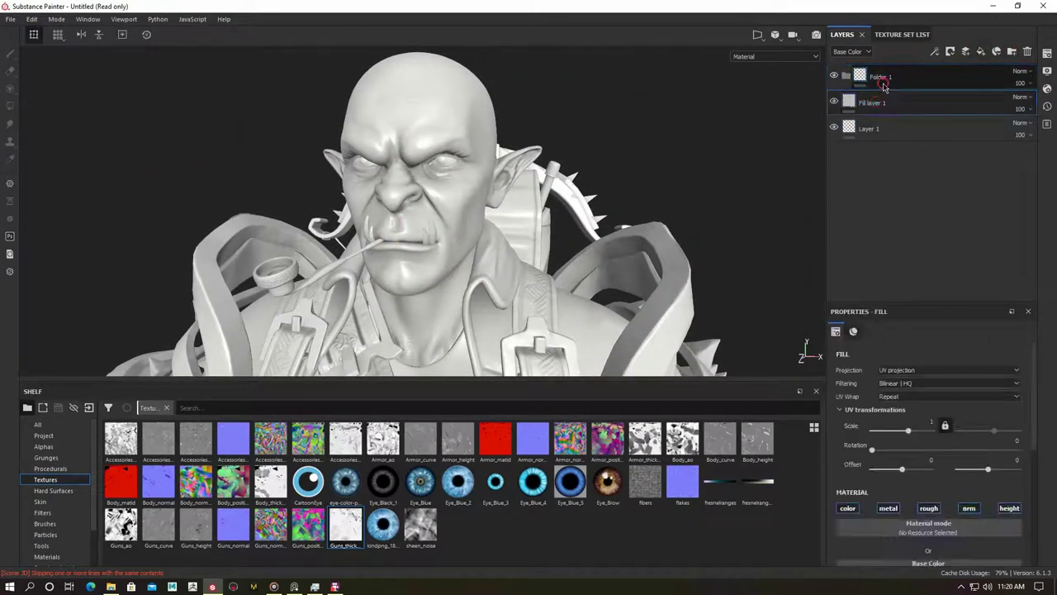
Rename the new folder to BaseColor and select the fill layer inside it.
{"action": "type", "text": "Color"}
{"action": "left_click", "coordinate": [894, 128]}
{"action": "scroll", "coordinate": [929, 454], "scroll_direction": "down", "scroll_amount": 2}
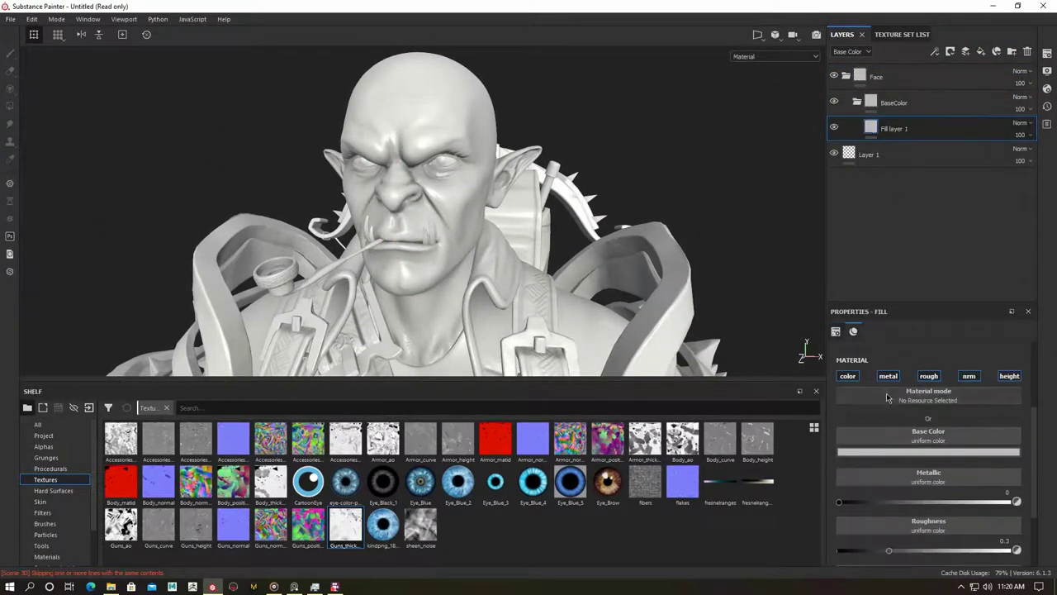
{"action": "left_click", "coordinate": [928, 451]}
{"action": "left_click", "coordinate": [950, 495]}
Give the fill layer a light tan skin base colour, then duplicate it.
{"action": "left_click", "coordinate": [933, 376]}
{"action": "left_click", "coordinate": [929, 451]}
{"action": "left_click", "coordinate": [1002, 561]}
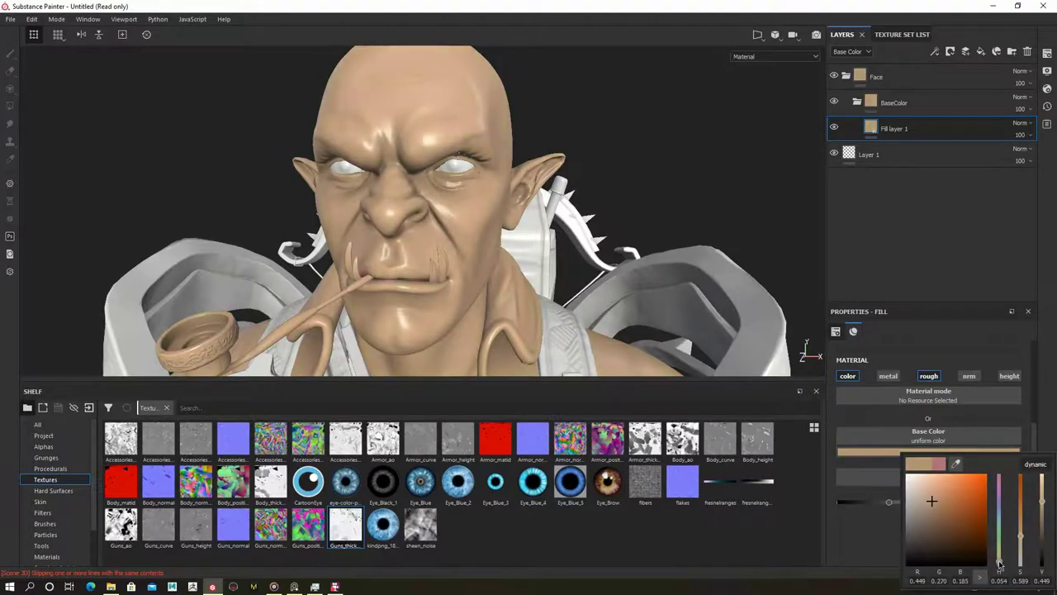
{"action": "left_click", "coordinate": [928, 451]}
{"action": "left_click", "coordinate": [924, 502]}
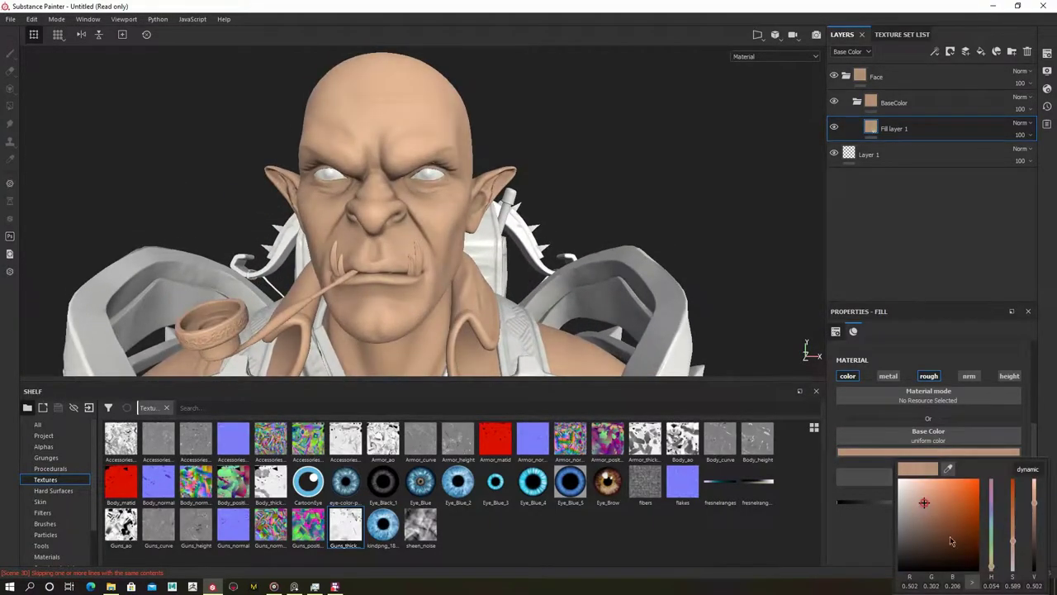
{"action": "left_click_drag", "start_coordinate": [496, 213], "coordinate": [479, 210], "text": "alt"}
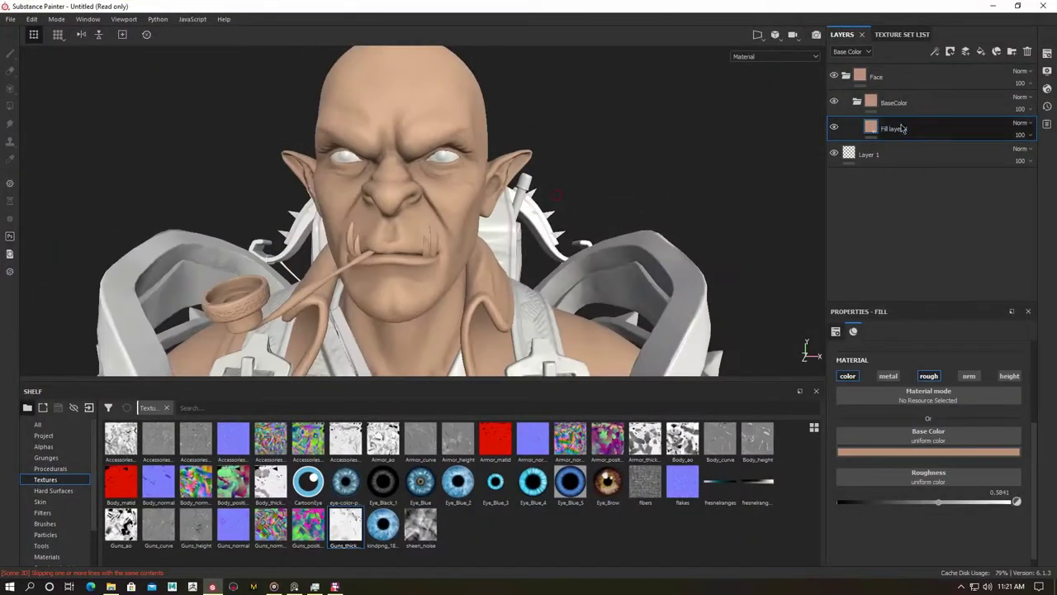
{"action": "key", "text": "ctrl+d"}
Add a black mask to the copied layer and change its colour to red.
{"action": "right_click", "coordinate": [880, 128]}
{"action": "left_click", "coordinate": [870, 451]}
{"action": "right_click", "coordinate": [879, 128]}
{"action": "left_click", "coordinate": [947, 151]}
{"action": "key", "text": "1"}
Fill the mask with BnW Spots 1 in tri-planar projection at a larger scale.
{"action": "left_click", "coordinate": [50, 468]}
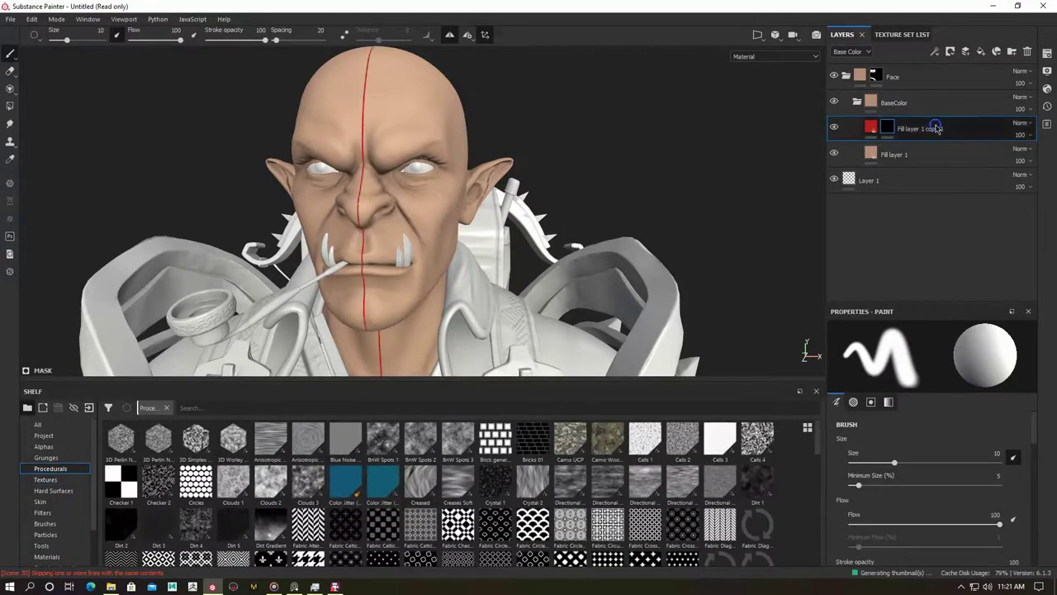
{"action": "left_click_drag", "start_coordinate": [388, 441], "coordinate": [929, 379]}
{"action": "left_click", "coordinate": [949, 370]}
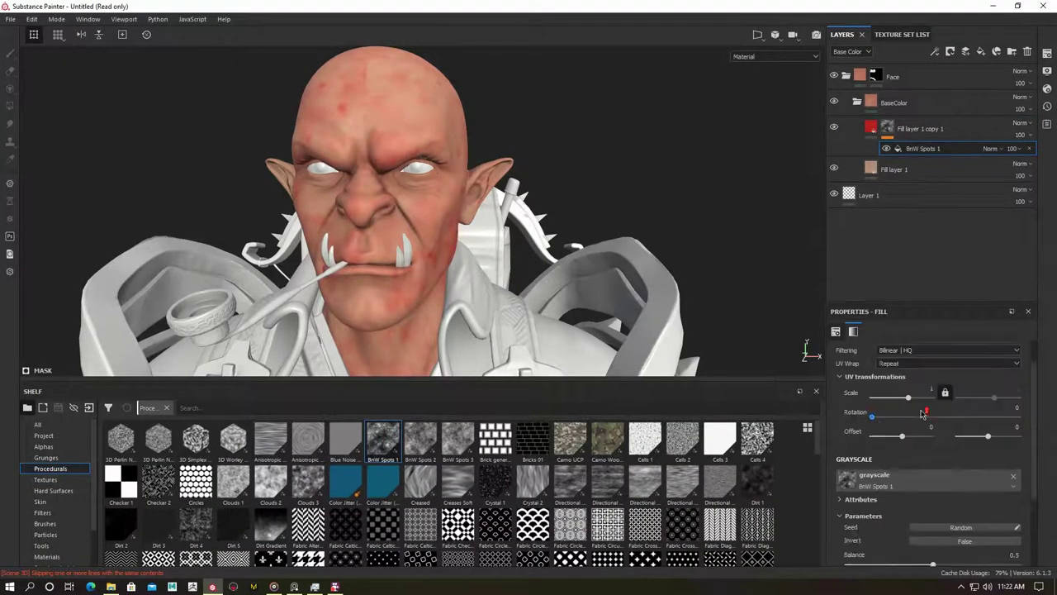
{"action": "left_click", "coordinate": [933, 390]}
{"action": "left_click_drag", "start_coordinate": [874, 447], "coordinate": [923, 451]}
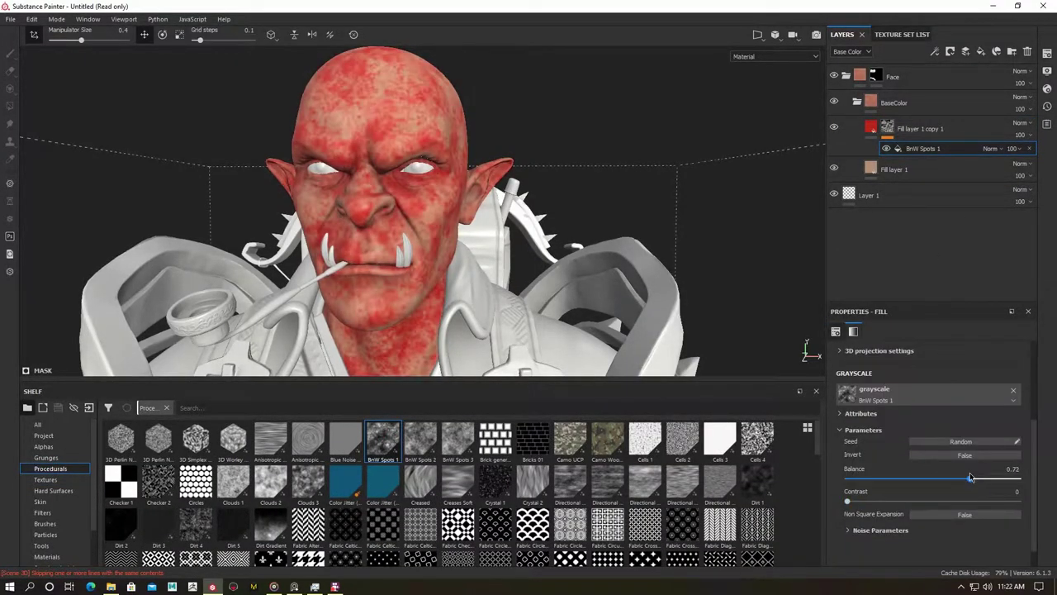
Add Clouds 3 as a second mask fill, lower opacity to 41, and duplicate the layer.
{"action": "right_click", "coordinate": [887, 130]}
{"action": "left_click", "coordinate": [909, 240]}
{"action": "left_click_drag", "start_coordinate": [307, 479], "coordinate": [875, 525]}
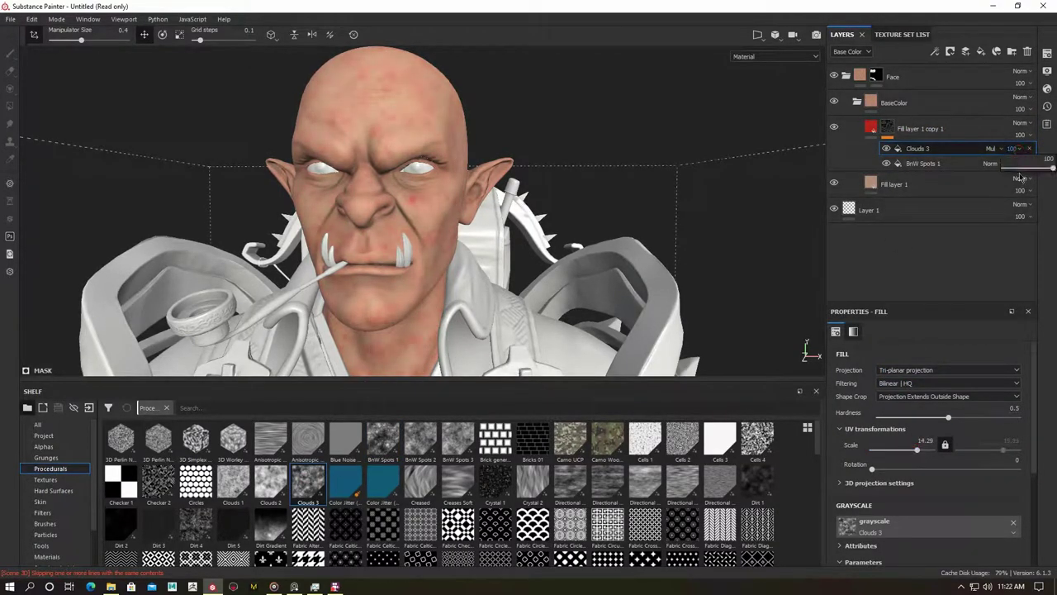
{"action": "left_click_drag", "start_coordinate": [1021, 134], "coordinate": [1026, 158]}
{"action": "key", "text": "ctrl+d"}
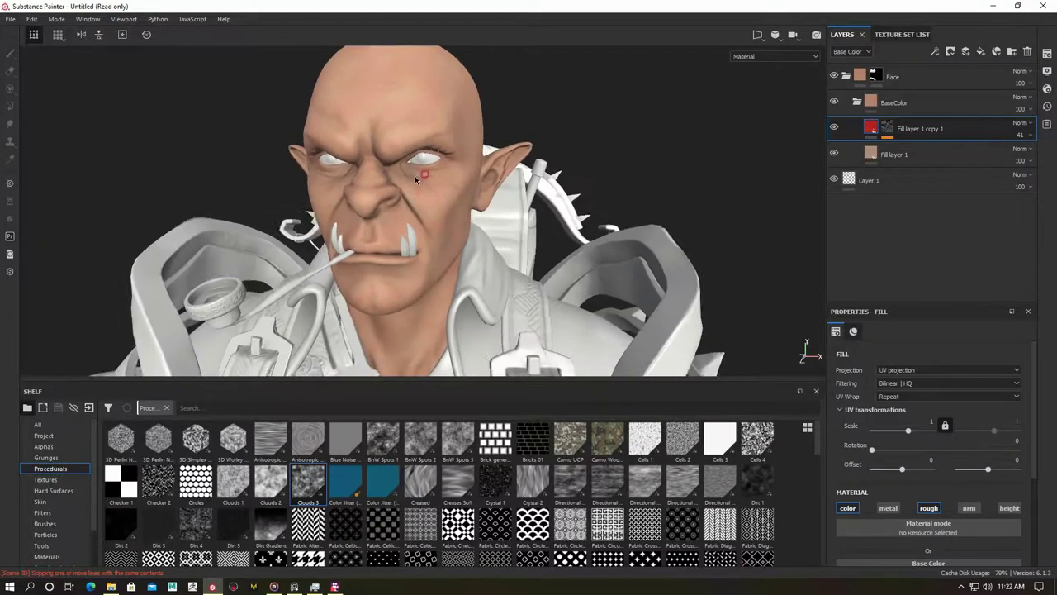
{"action": "left_click", "coordinate": [929, 451]}
Make the copy blue and mask it with a BnW Spots 3 fill scaled to about 56.
{"action": "left_click_drag", "start_coordinate": [999, 496], "coordinate": [1001, 512]}
{"action": "left_click", "coordinate": [887, 128]}
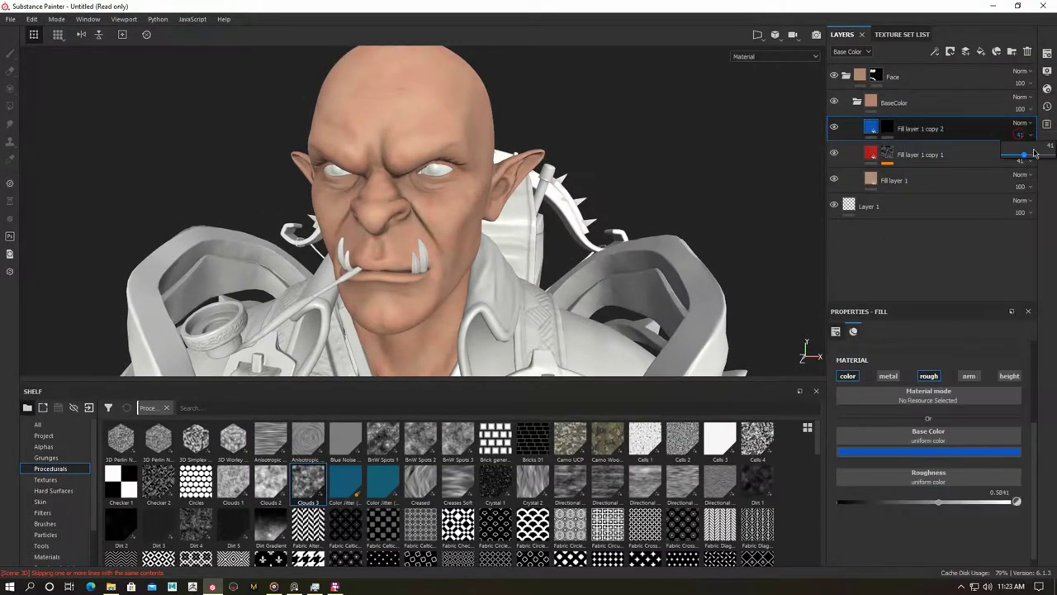
{"action": "right_click", "coordinate": [887, 128]}
{"action": "left_click", "coordinate": [909, 239]}
{"action": "left_click_drag", "start_coordinate": [458, 438], "coordinate": [875, 384]}
{"action": "left_click_drag", "start_coordinate": [877, 451], "coordinate": [925, 451]}
{"action": "left_click_drag", "start_coordinate": [1012, 149], "coordinate": [1024, 173]}
Duplicate it as a yellow layer masked by BnW Spots 2, with opacity lowered to about 22.
{"action": "left_click", "coordinate": [921, 128]}
{"action": "key", "text": "ctrl+d"}
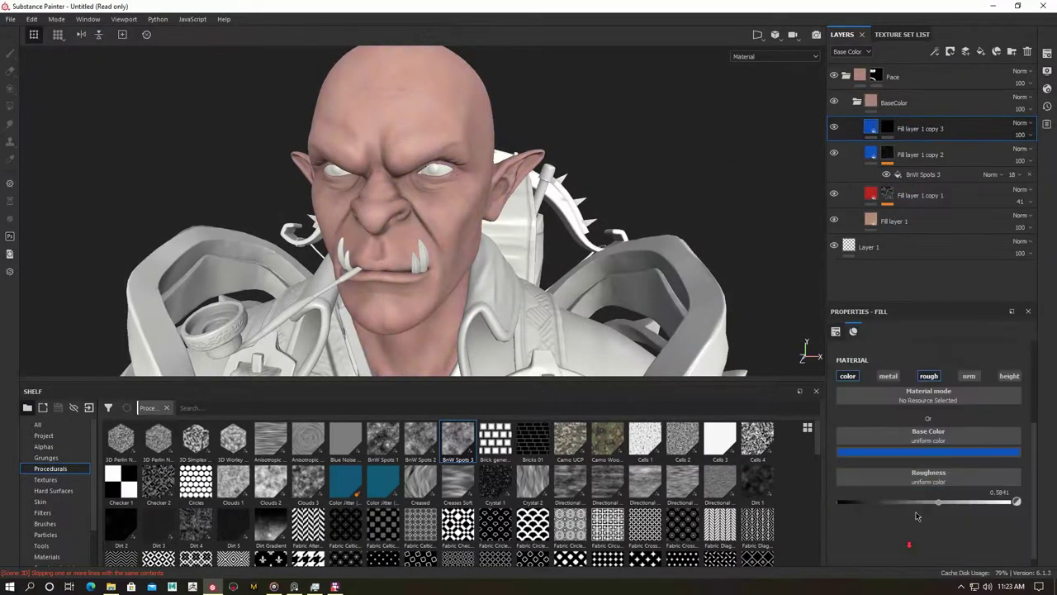
{"action": "left_click", "coordinate": [870, 451]}
{"action": "left_click", "coordinate": [932, 472]}
{"action": "right_click", "coordinate": [904, 138]}
{"action": "left_click", "coordinate": [974, 155]}
{"action": "left_click_drag", "start_coordinate": [420, 438], "coordinate": [920, 145]}
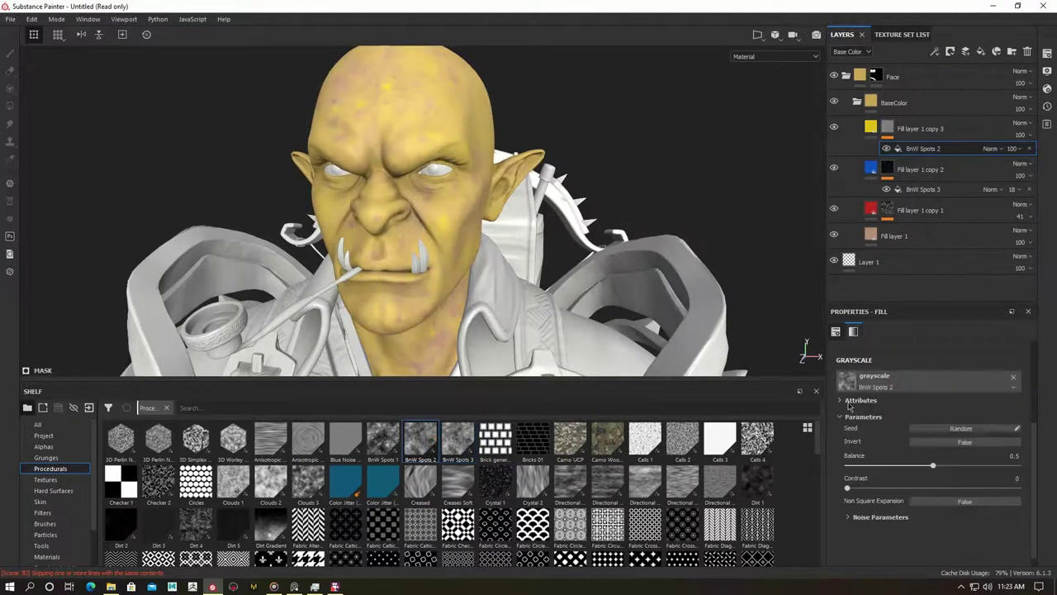
{"action": "left_click_drag", "start_coordinate": [1011, 138], "coordinate": [1015, 193]}
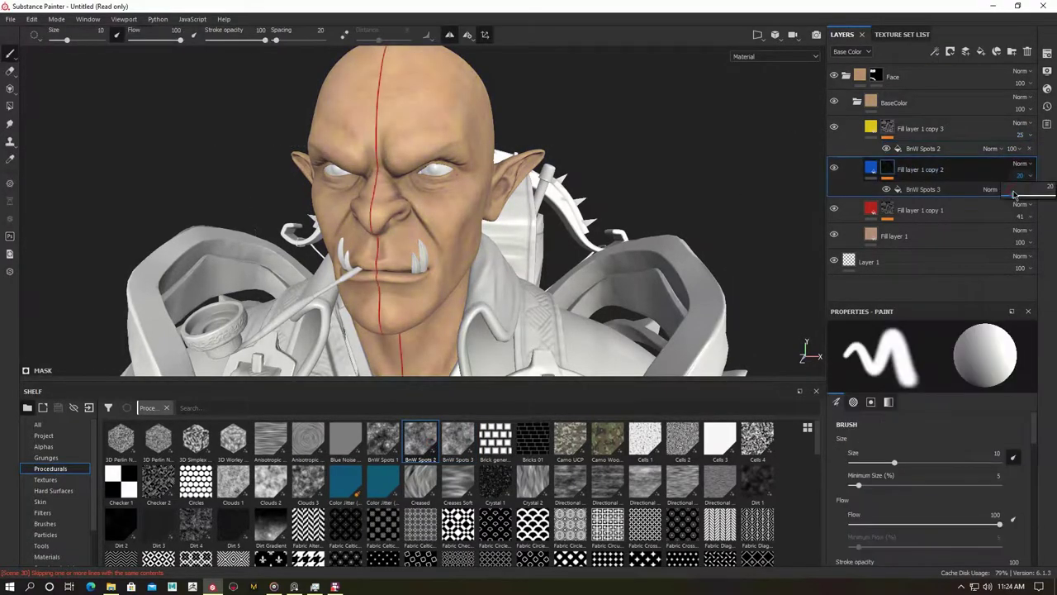
{"action": "left_click", "coordinate": [1021, 134]}
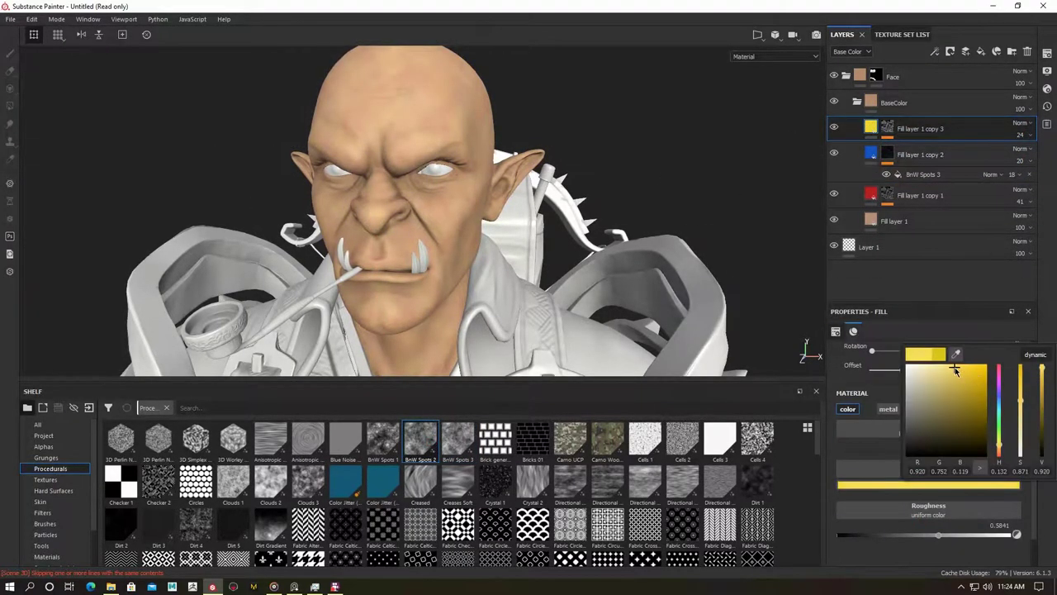
{"action": "left_click_drag", "start_coordinate": [1021, 134], "coordinate": [1036, 145]}
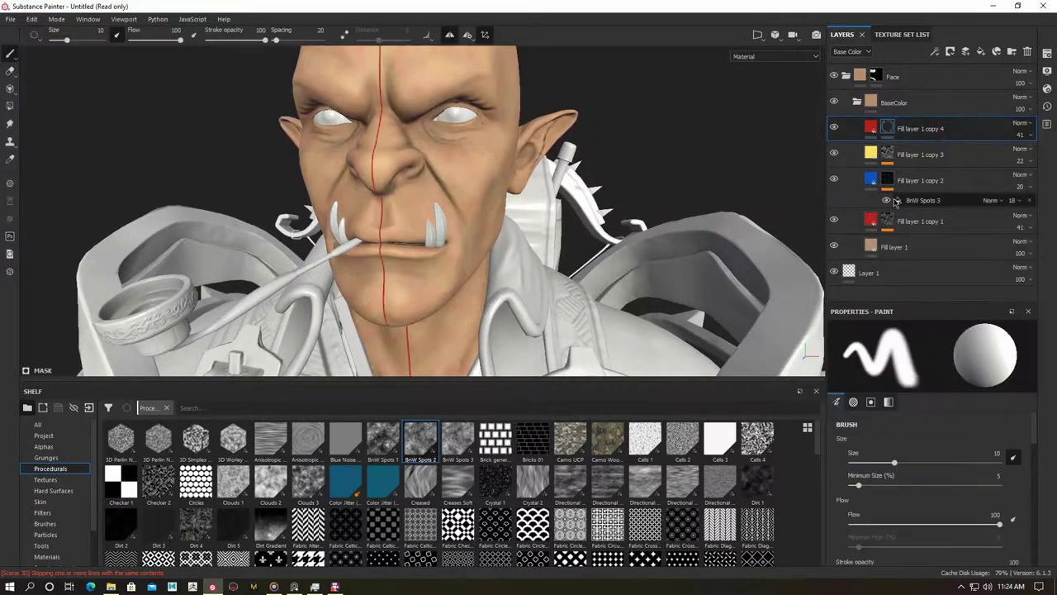
{"action": "right_click", "coordinate": [887, 245]}
Mask the red layer copy with an Ambient Occlusion generator, balance raised to about 0.59.
{"action": "left_click", "coordinate": [940, 347]}
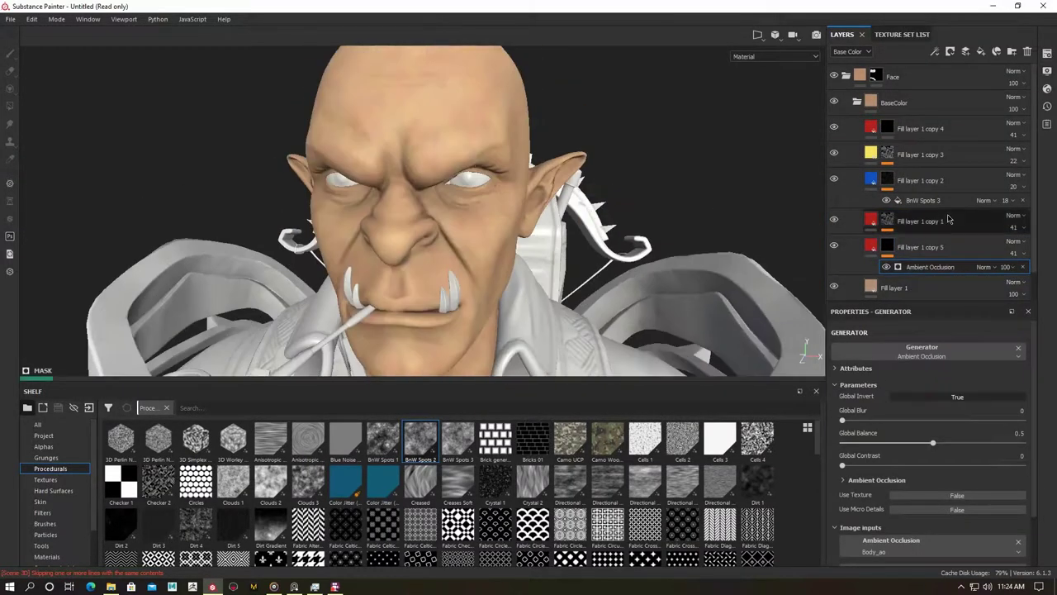
{"action": "left_click", "coordinate": [861, 242]}
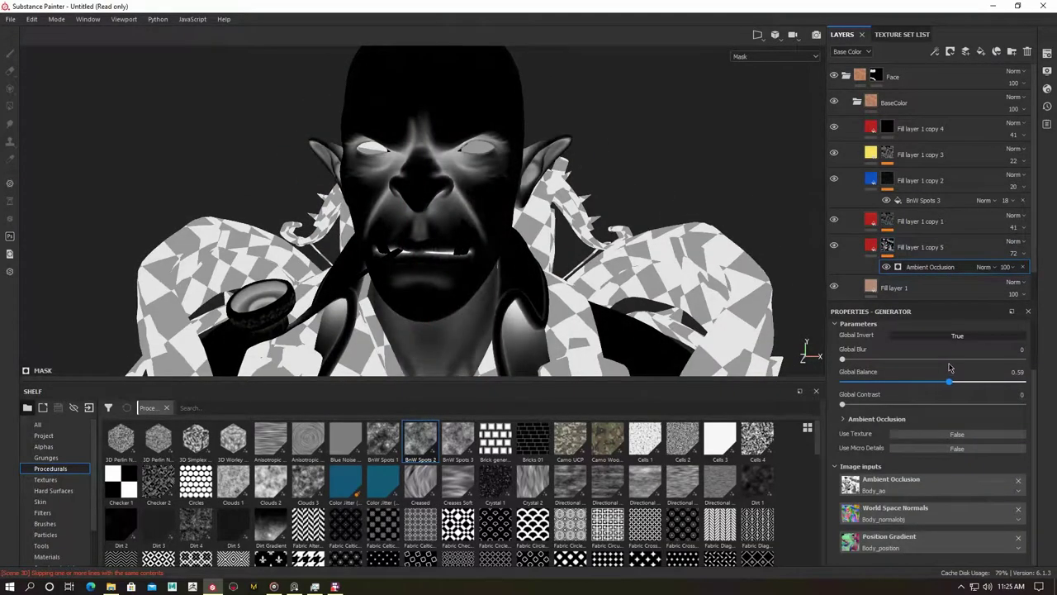
{"action": "left_click_drag", "start_coordinate": [1028, 264], "coordinate": [1042, 266]}
{"action": "scroll", "coordinate": [933, 413], "scroll_direction": "down", "scroll_amount": 2}
{"action": "left_click_drag", "start_coordinate": [912, 397], "coordinate": [925, 399]}
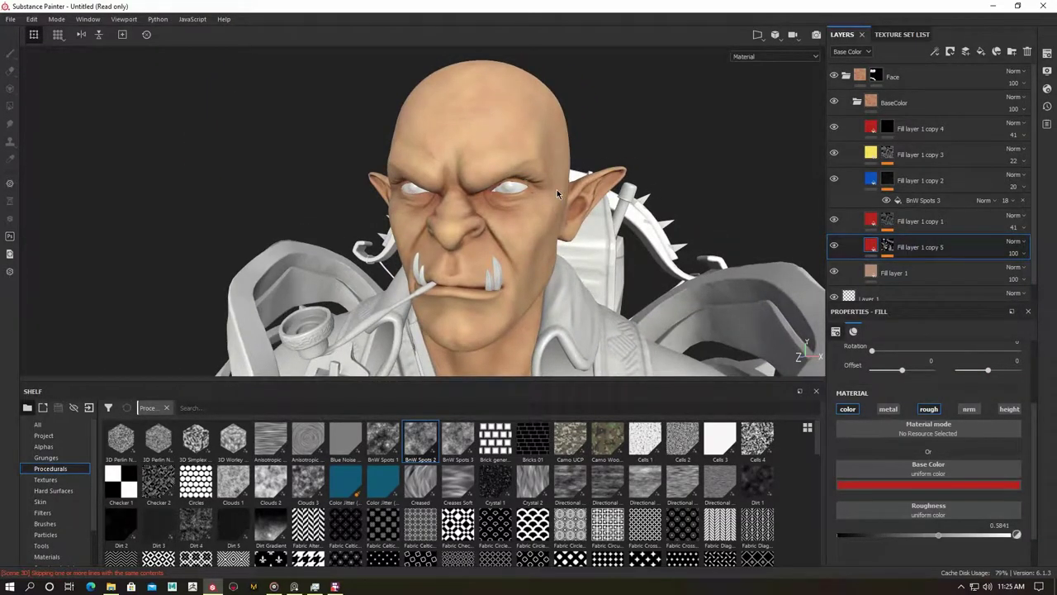
{"action": "left_click_drag", "start_coordinate": [556, 189], "coordinate": [209, 40], "text": "alt"}
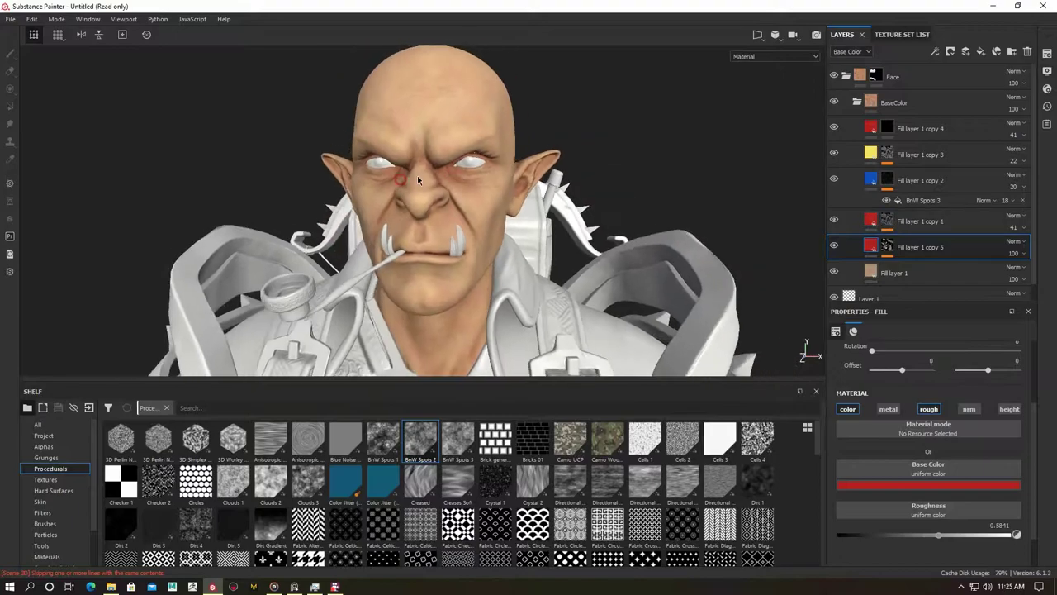
Save the project as Gunslinger_V1 in the Maya project's Substance folder.
{"action": "key", "text": "ctrl+s"}
{"action": "left_click", "coordinate": [105, 41]}
{"action": "double_click", "coordinate": [193, 177]}
{"action": "left_click", "coordinate": [435, 292]}
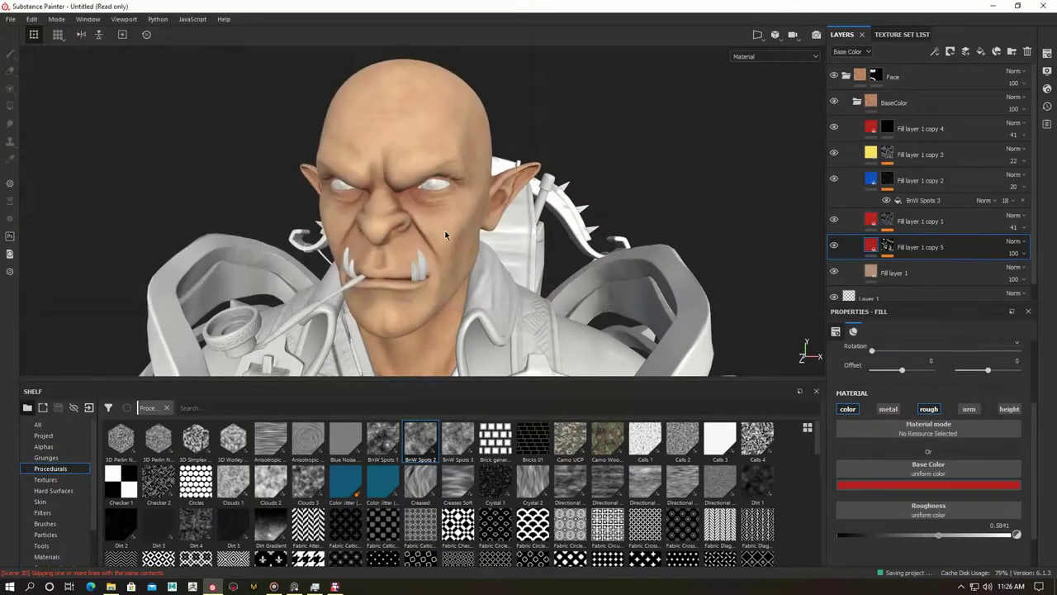
{"action": "left_click_drag", "start_coordinate": [286, 169], "coordinate": [396, 177], "text": "alt"}
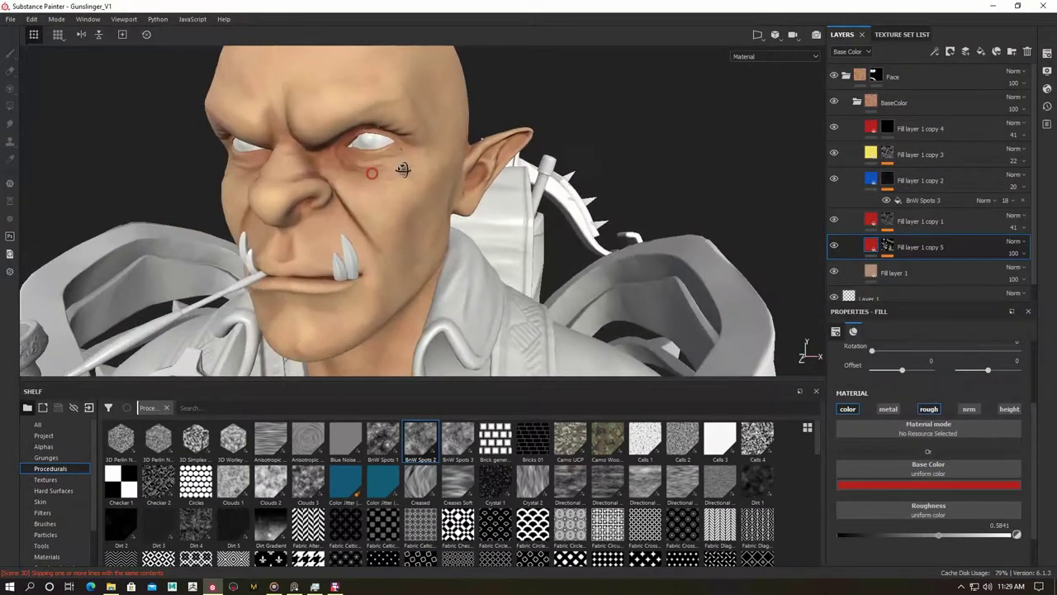
Toggle the Face folder's visibility and orbit to a three-quarter view of the head.
{"action": "left_click", "coordinate": [1047, 53]}
{"action": "left_click", "coordinate": [925, 164]}
{"action": "mouse_move", "coordinate": [431, 169]}
{"action": "left_mouse_down", "text": "alt"}
{"action": "mouse_move", "coordinate": [377, 205]}
{"action": "mouse_move", "coordinate": [649, 160]}
{"action": "left_mouse_up", "text": "alt"}
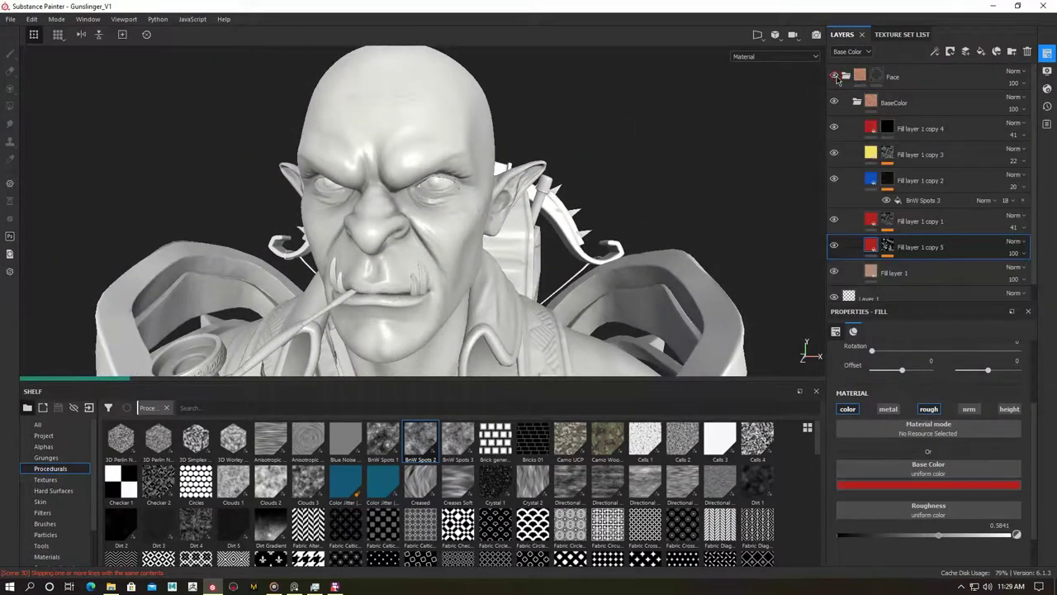
{"action": "left_click", "coordinate": [834, 76]}
{"action": "mouse_move", "coordinate": [658, 118]}
{"action": "left_mouse_down", "text": "alt"}
{"action": "mouse_move", "coordinate": [493, 236]}
{"action": "mouse_move", "coordinate": [413, 242]}
{"action": "mouse_move", "coordinate": [422, 239]}
{"action": "left_mouse_up", "text": "alt"}
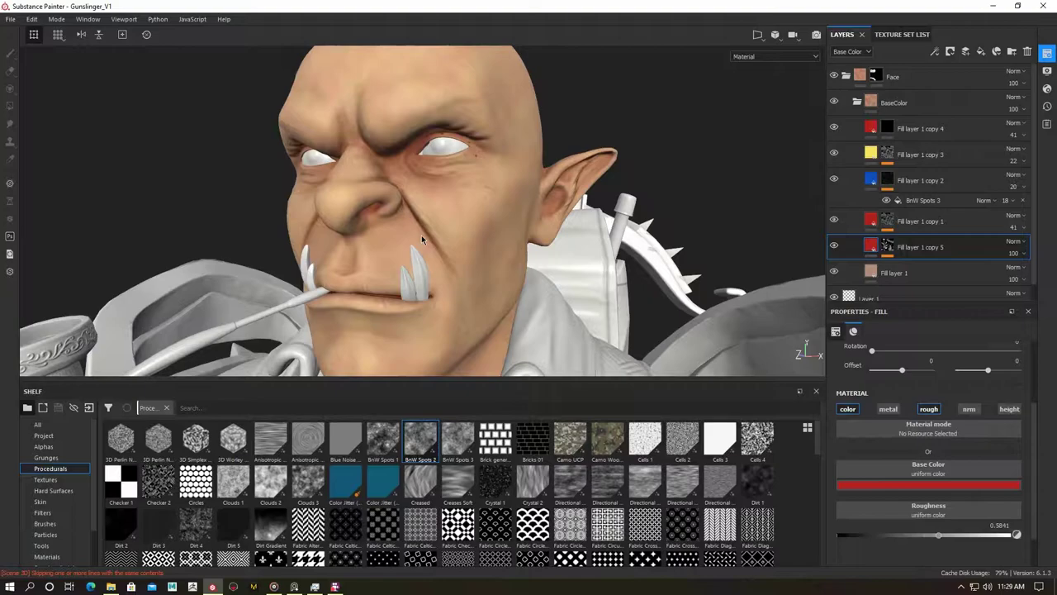
Select Fill layer 1 copy 4's mask and choose a smaller Dirt 1 brush.
{"action": "right_click", "coordinate": [887, 128]}
{"action": "key", "text": "Escape"}
{"action": "left_click_drag", "start_coordinate": [655, 142], "coordinate": [496, 206], "text": "alt"}
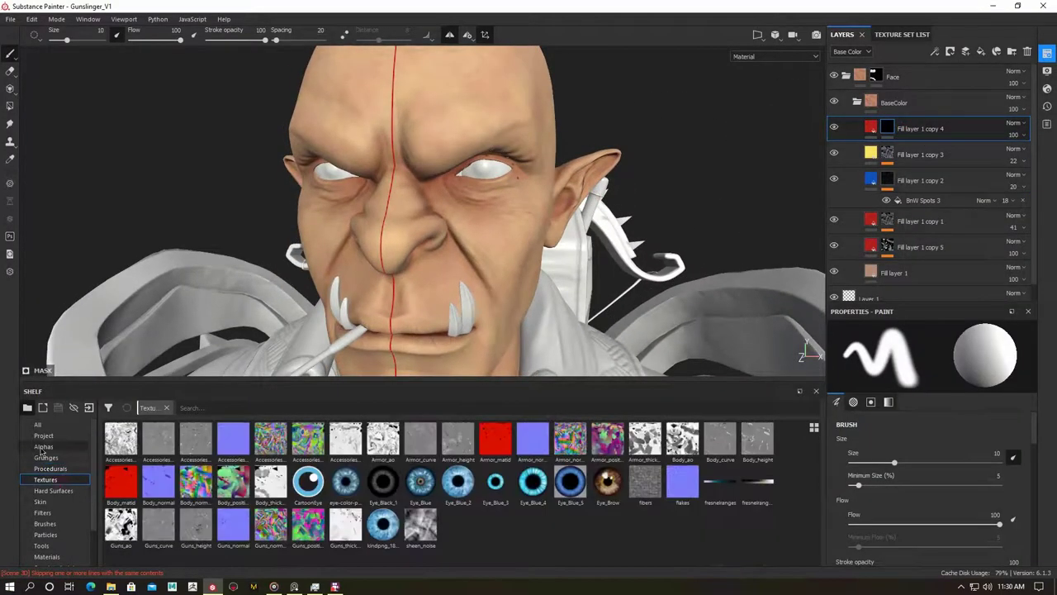
{"action": "left_click", "coordinate": [45, 479]}
{"action": "scroll", "coordinate": [361, 479], "scroll_direction": "down", "scroll_amount": 1}
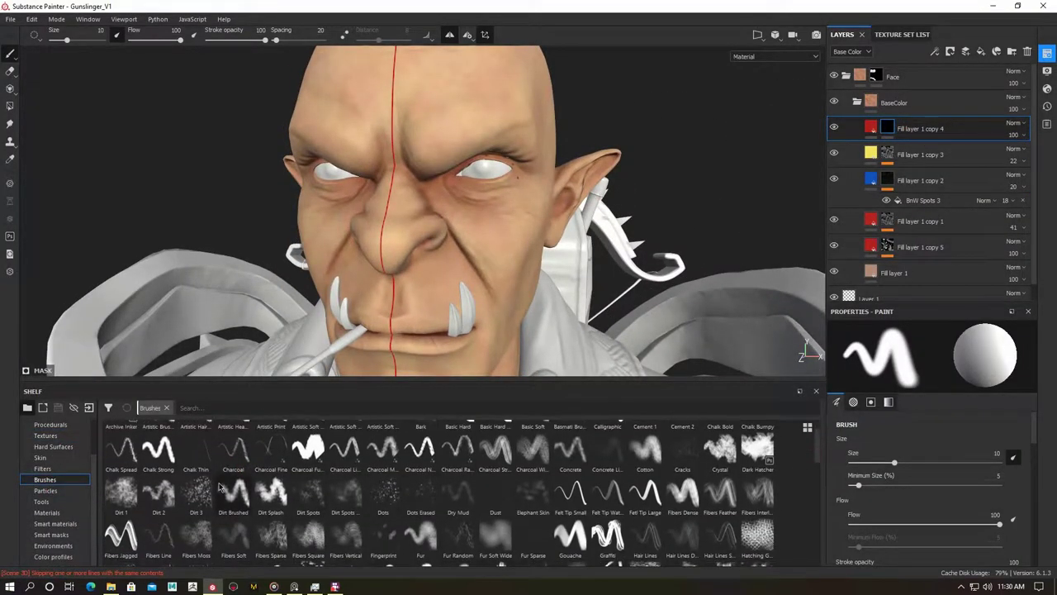
{"action": "left_click_drag", "start_coordinate": [669, 268], "coordinate": [743, 157], "text": "alt"}
{"action": "right_click_drag", "start_coordinate": [743, 157], "coordinate": [727, 157], "text": "ctrl"}
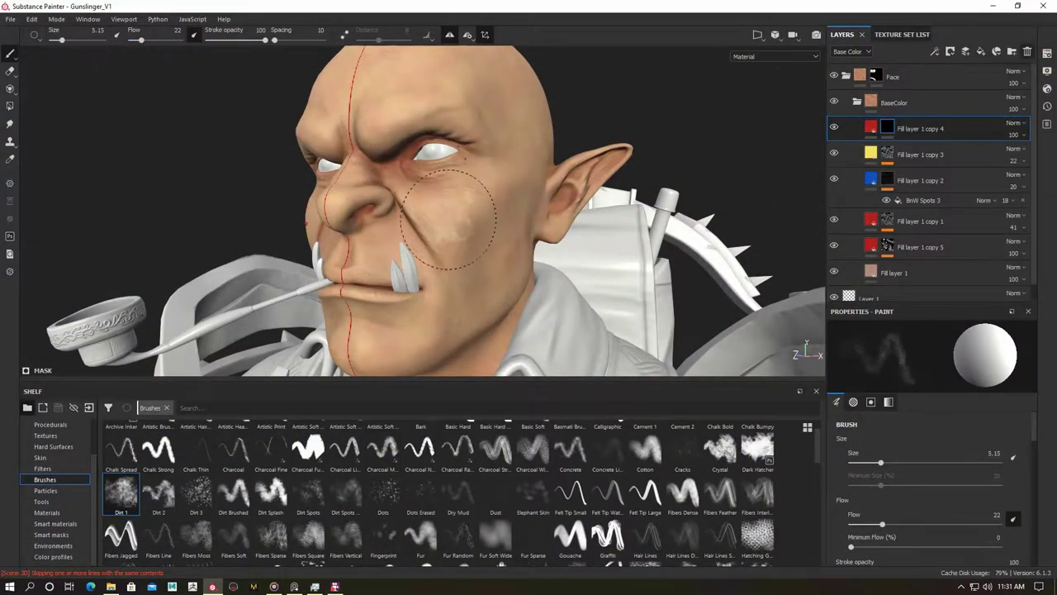
Paint red tint onto the cheeks in mask view, undoing an accidental layer move.
{"action": "key", "text": "c"}
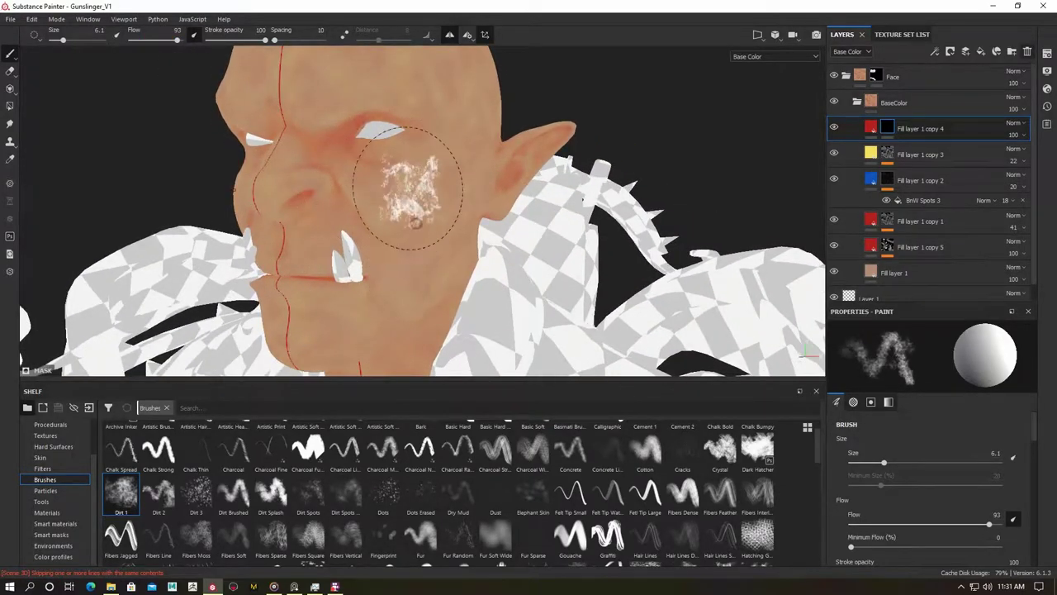
{"action": "key", "text": "m"}
{"action": "mouse_move", "coordinate": [273, 182]}
{"action": "left_mouse_down", "text": "alt"}
{"action": "mouse_move", "coordinate": [465, 163]}
{"action": "mouse_move", "coordinate": [608, 125]}
{"action": "left_mouse_up", "text": "alt"}
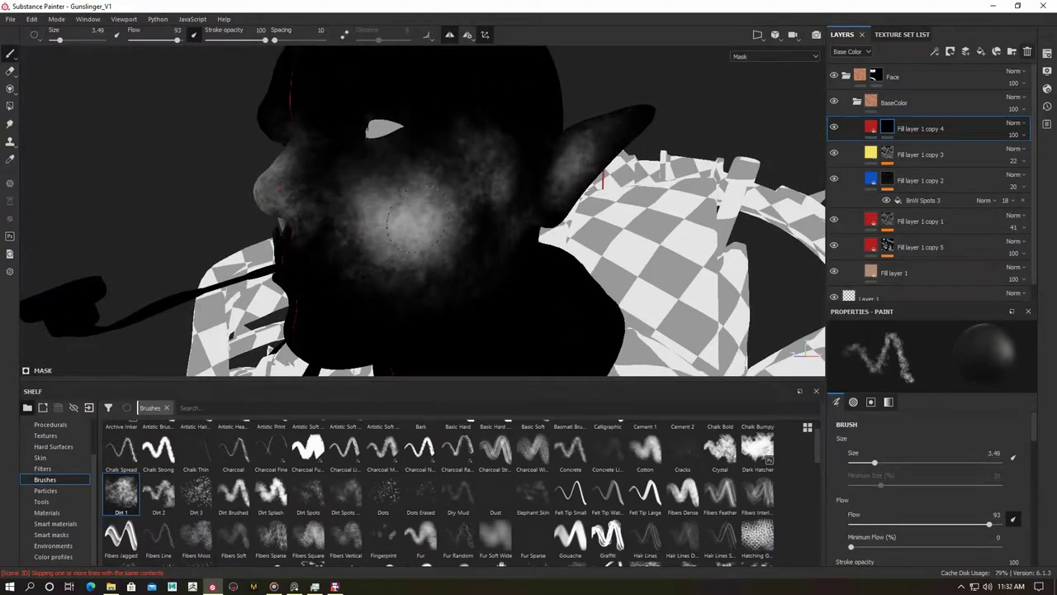
{"action": "key", "text": "m"}
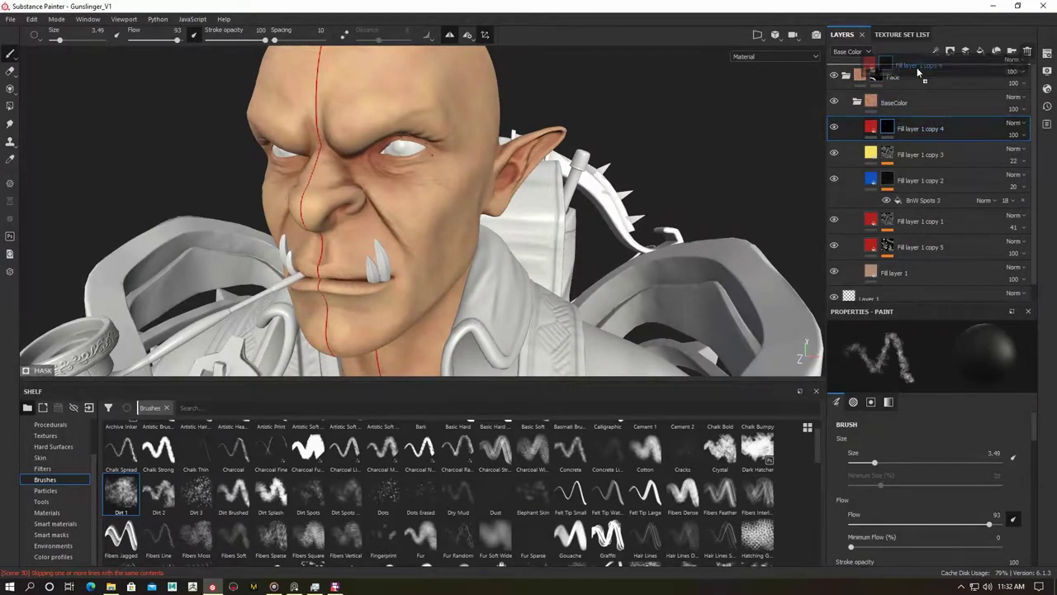
{"action": "left_click_drag", "start_coordinate": [917, 73], "coordinate": [915, 78]}
{"action": "key", "text": "ctrl+z"}
{"action": "mouse_move", "coordinate": [462, 190]}
{"action": "left_mouse_down", "text": "alt"}
{"action": "mouse_move", "coordinate": [520, 177]}
{"action": "mouse_move", "coordinate": [488, 202]}
{"action": "left_mouse_up", "text": "alt"}
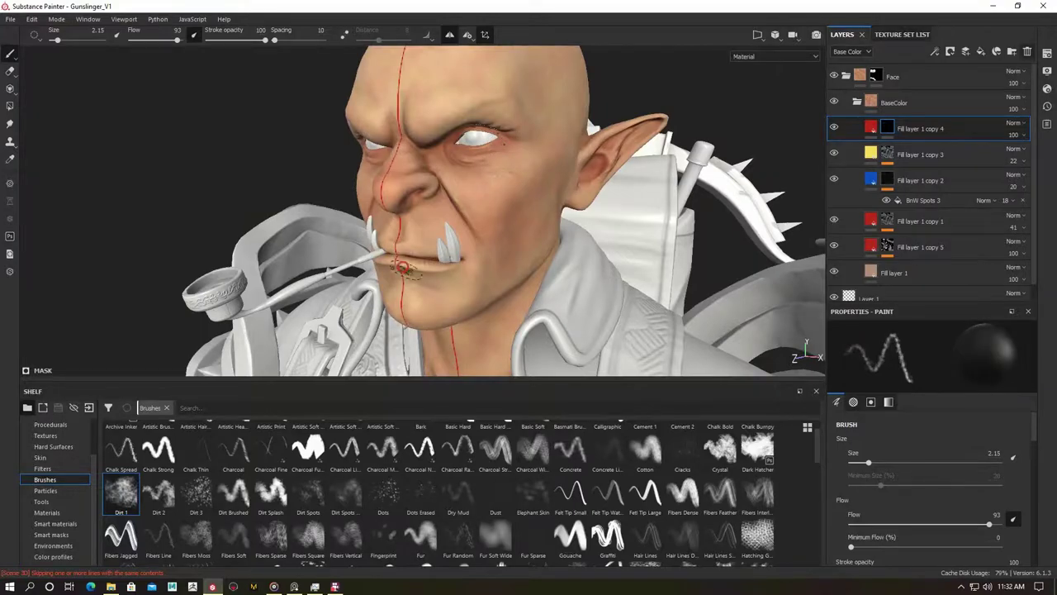
{"action": "left_click_drag", "start_coordinate": [422, 287], "coordinate": [435, 210], "text": "alt"}
{"action": "left_click_drag", "start_coordinate": [398, 155], "coordinate": [494, 102], "text": "alt"}
{"action": "left_click_drag", "start_coordinate": [423, 130], "coordinate": [457, 151], "text": "alt"}
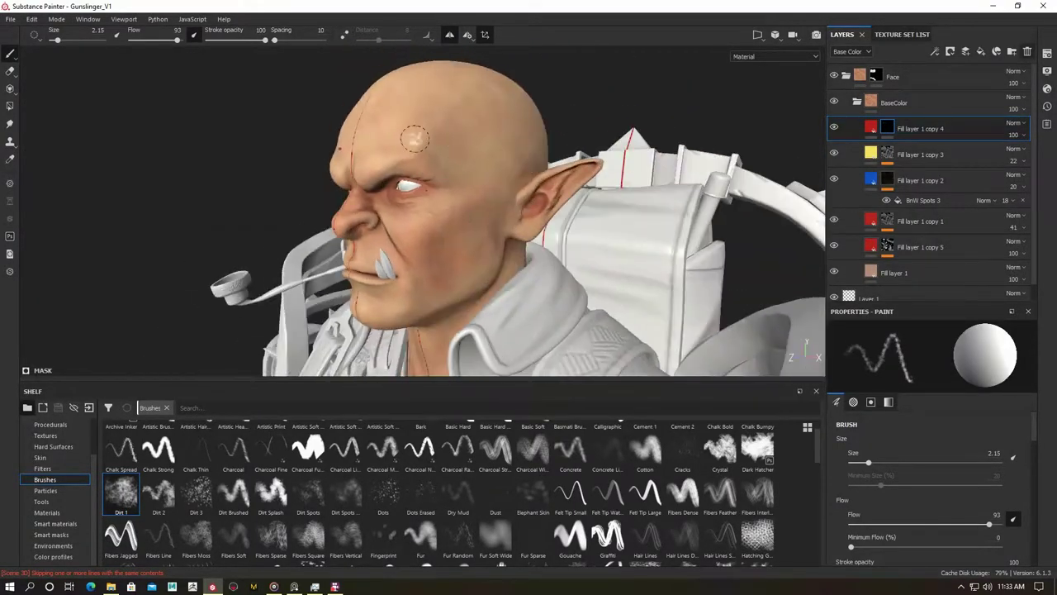
{"action": "left_click_drag", "start_coordinate": [453, 97], "coordinate": [512, 91], "text": "alt"}
Lower copy 1 to 32 and the blue layer to 16 opacity, then add an AO generator to copy 5's mask.
{"action": "left_click", "coordinate": [950, 222]}
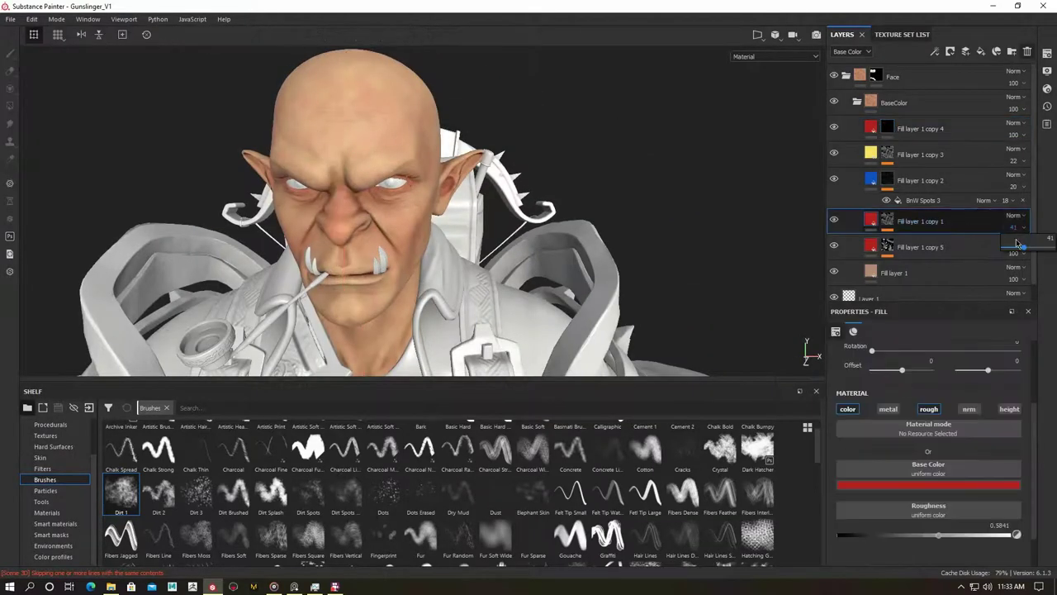
{"action": "left_click_drag", "start_coordinate": [1010, 231], "coordinate": [1012, 212]}
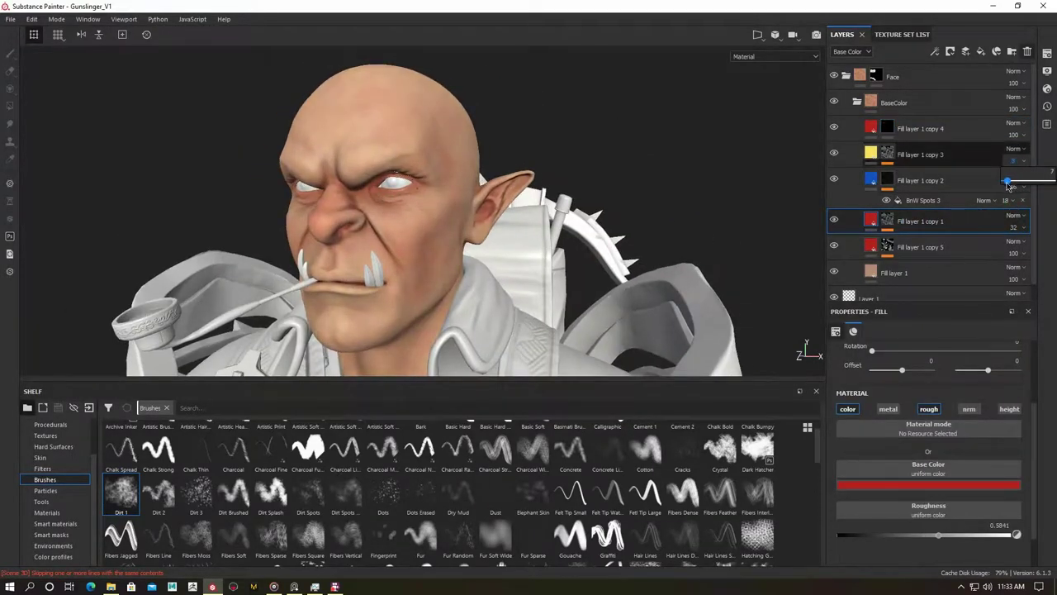
{"action": "mouse_move", "coordinate": [463, 207]}
{"action": "left_mouse_down", "text": "alt"}
{"action": "mouse_move", "coordinate": [429, 207]}
{"action": "mouse_move", "coordinate": [528, 207]}
{"action": "left_mouse_up", "text": "alt"}
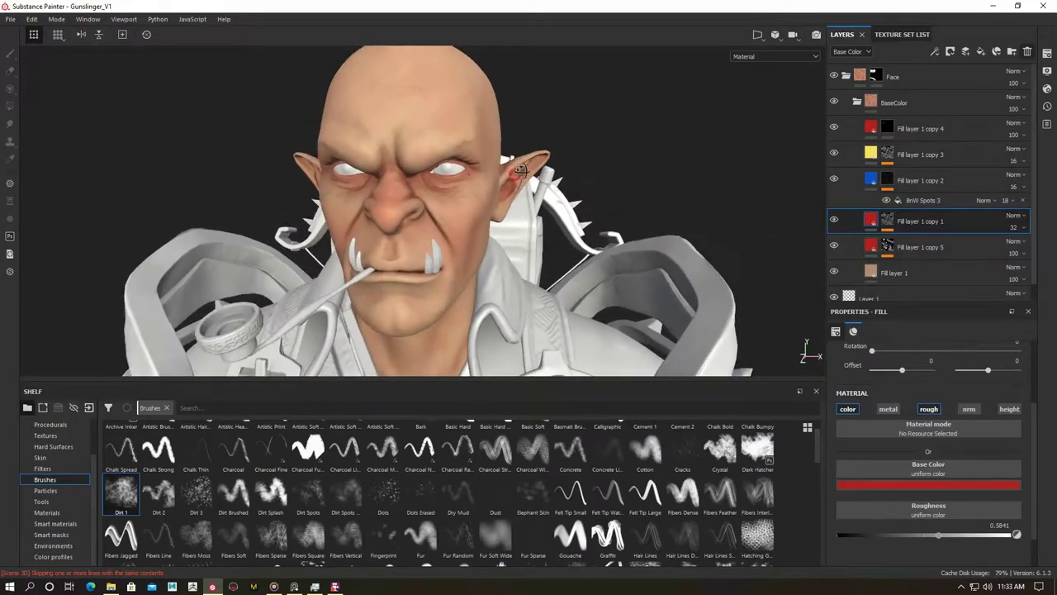
{"action": "left_click", "coordinate": [889, 246], "text": "alt"}
{"action": "right_click", "coordinate": [909, 266]}
{"action": "left_click", "coordinate": [869, 399]}
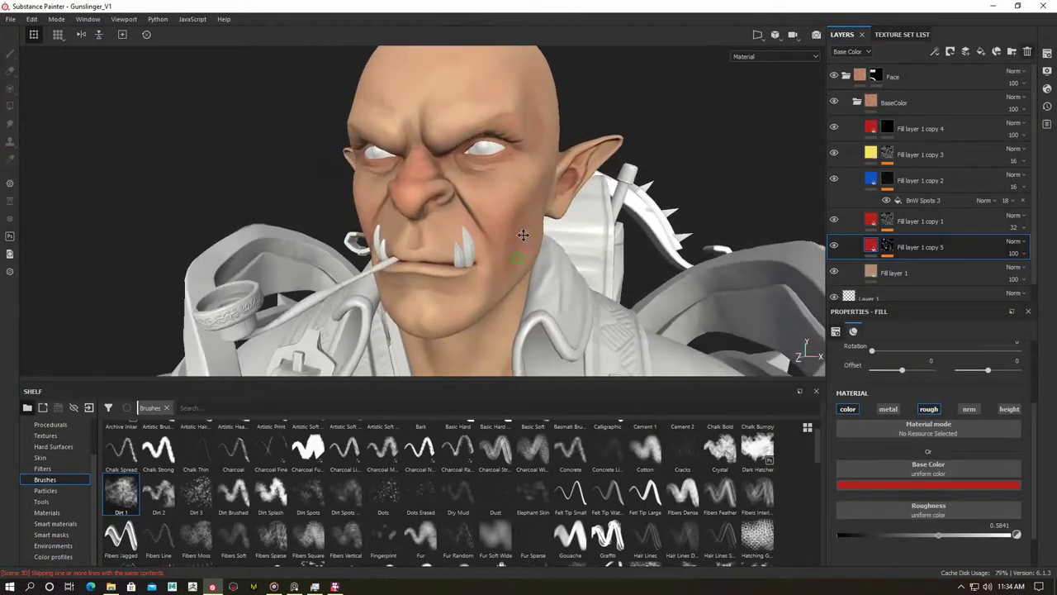
Paint red tint onto the nose on Fill layer 1 copy 4's mask.
{"action": "left_click", "coordinate": [886, 126], "text": "alt"}
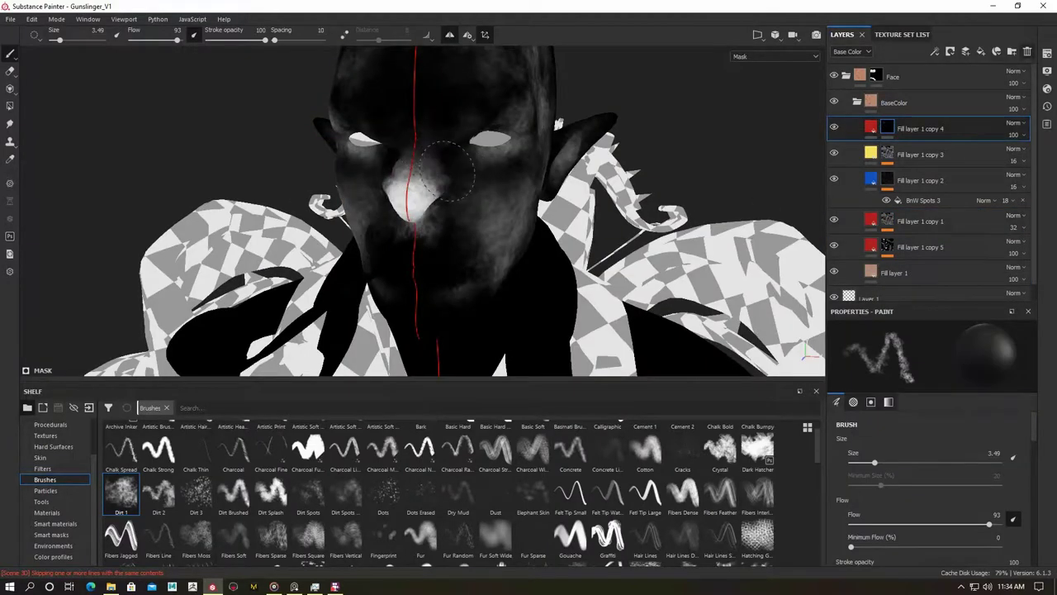
{"action": "left_click_drag", "start_coordinate": [446, 170], "coordinate": [494, 252], "text": "alt"}
{"action": "mouse_move", "coordinate": [502, 208]}
{"action": "left_mouse_down", "text": "alt"}
{"action": "mouse_move", "coordinate": [569, 217]}
{"action": "mouse_move", "coordinate": [467, 143]}
{"action": "mouse_move", "coordinate": [406, 189]}
{"action": "mouse_move", "coordinate": [429, 243]}
{"action": "mouse_move", "coordinate": [303, 249]}
{"action": "mouse_move", "coordinate": [484, 307]}
{"action": "mouse_move", "coordinate": [376, 199]}
{"action": "mouse_move", "coordinate": [293, 193]}
{"action": "mouse_move", "coordinate": [481, 147]}
{"action": "mouse_move", "coordinate": [1013, 134]}
{"action": "left_mouse_up", "text": "alt"}
{"action": "key", "text": "m"}
Duplicate the red tint layer into Fill layer 1 copy 6 and save the project.
{"action": "key", "text": "ctrl+d"}
{"action": "mouse_move", "coordinate": [495, 248]}
{"action": "left_mouse_down", "text": "alt"}
{"action": "mouse_move", "coordinate": [602, 284]}
{"action": "mouse_move", "coordinate": [444, 263]}
{"action": "mouse_move", "coordinate": [395, 324]}
{"action": "left_mouse_up", "text": "alt"}
{"action": "key", "text": "ctrl+s"}
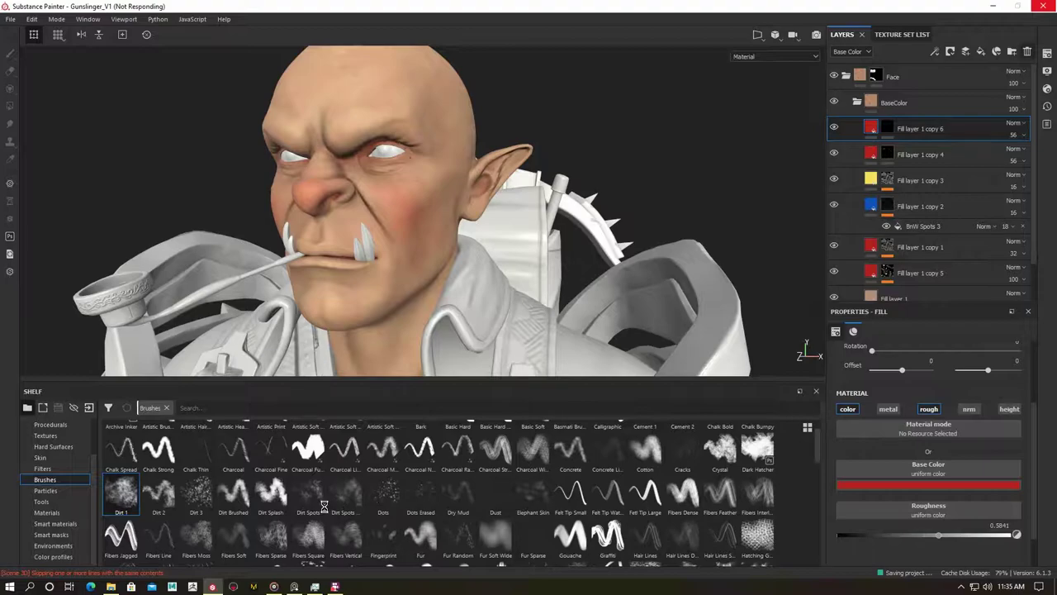
{"action": "mouse_move", "coordinate": [395, 325]}
{"action": "left_mouse_down", "text": "alt"}
{"action": "mouse_move", "coordinate": [259, 229]}
{"action": "mouse_move", "coordinate": [343, 287]}
{"action": "left_mouse_up", "text": "alt"}
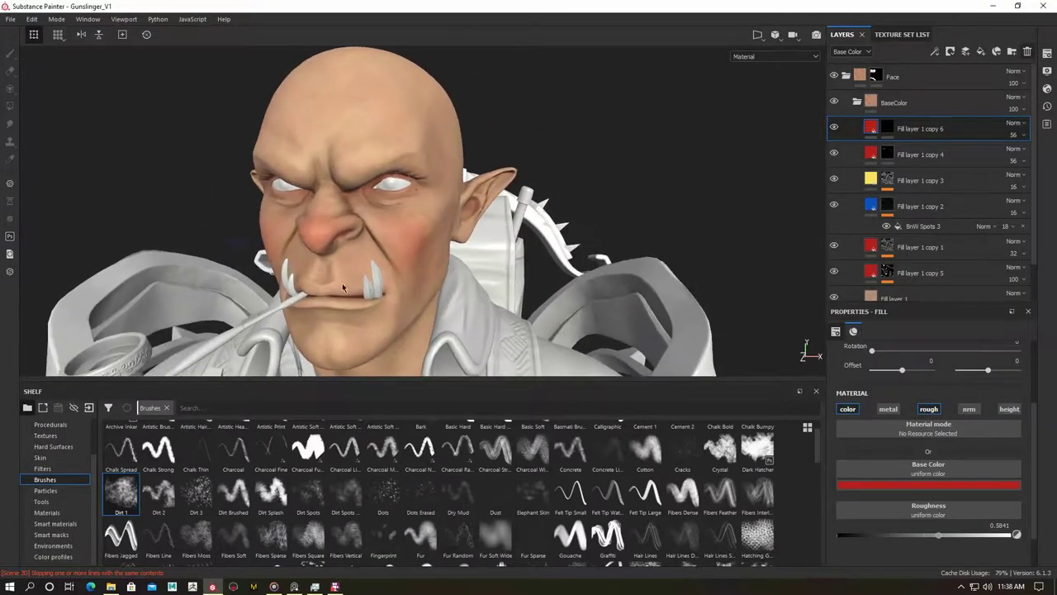
Paint copy 6's mask over the lips with symmetry, then turn symmetry off.
{"action": "left_click", "coordinate": [887, 128]}
{"action": "scroll", "coordinate": [347, 248], "scroll_direction": "up", "scroll_amount": 5}
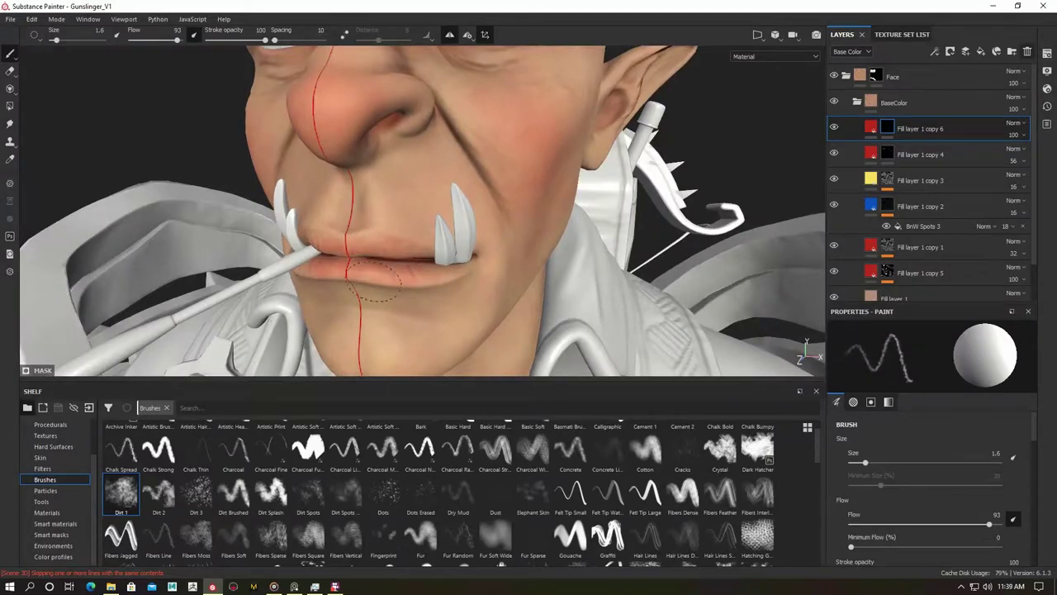
{"action": "left_click_drag", "start_coordinate": [262, 282], "coordinate": [372, 248], "text": "alt"}
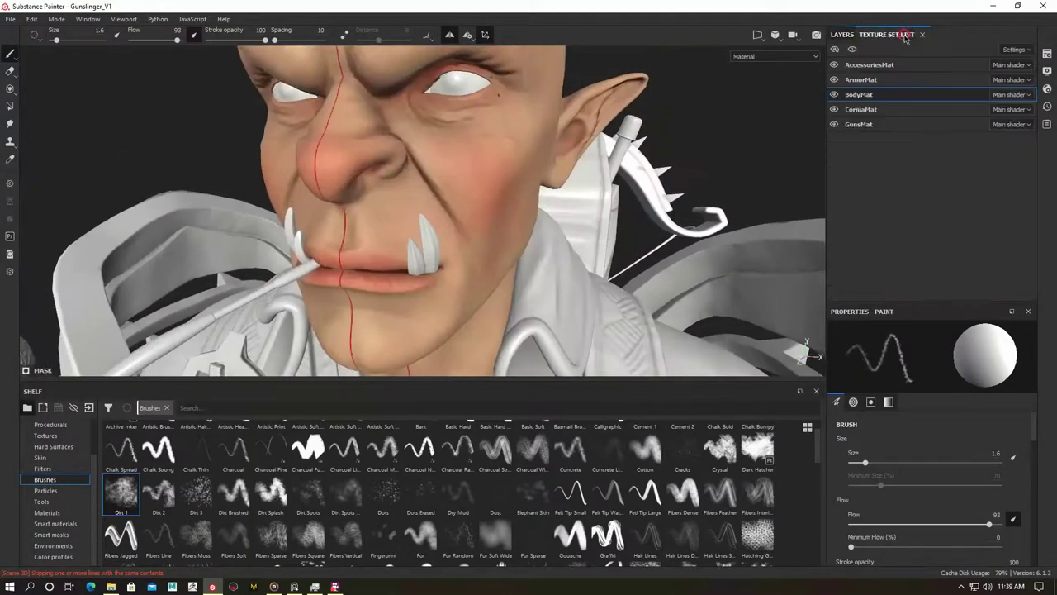
{"action": "right_click_drag", "start_coordinate": [372, 248], "coordinate": [482, 237], "text": "alt"}
{"action": "mouse_move", "coordinate": [430, 266]}
{"action": "left_mouse_down", "text": "alt"}
{"action": "mouse_move", "coordinate": [419, 243]}
{"action": "mouse_move", "coordinate": [460, 223]}
{"action": "mouse_move", "coordinate": [439, 246]}
{"action": "mouse_move", "coordinate": [433, 212]}
{"action": "left_mouse_up", "text": "alt"}
{"action": "key", "text": "l"}
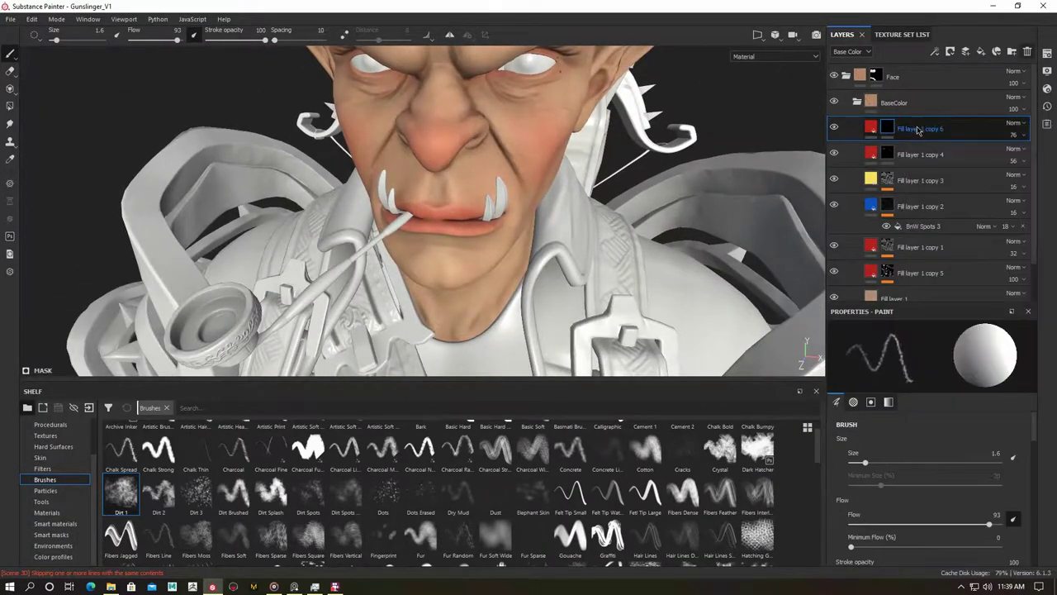
Duplicate the lip layer into copy 7 and give it a pinker, magenta red.
{"action": "key", "text": "ctrl+d"}
{"action": "left_click", "coordinate": [929, 484]}
{"action": "left_click", "coordinate": [982, 376]}
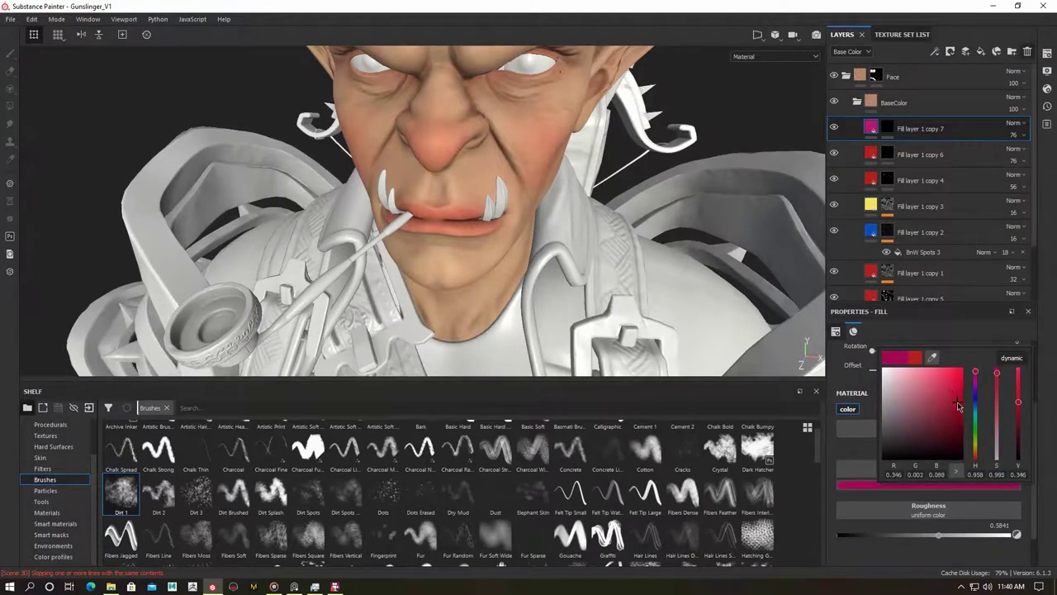
Paint the pinkish-red Fill layer 1 copy 7 onto the lips and lower it to 65 opacity.
{"action": "mouse_move", "coordinate": [446, 215]}
{"action": "left_mouse_down", "text": "alt"}
{"action": "mouse_move", "coordinate": [430, 232]}
{"action": "mouse_move", "coordinate": [449, 227]}
{"action": "left_mouse_up", "text": "alt"}
{"action": "key", "text": "1"}
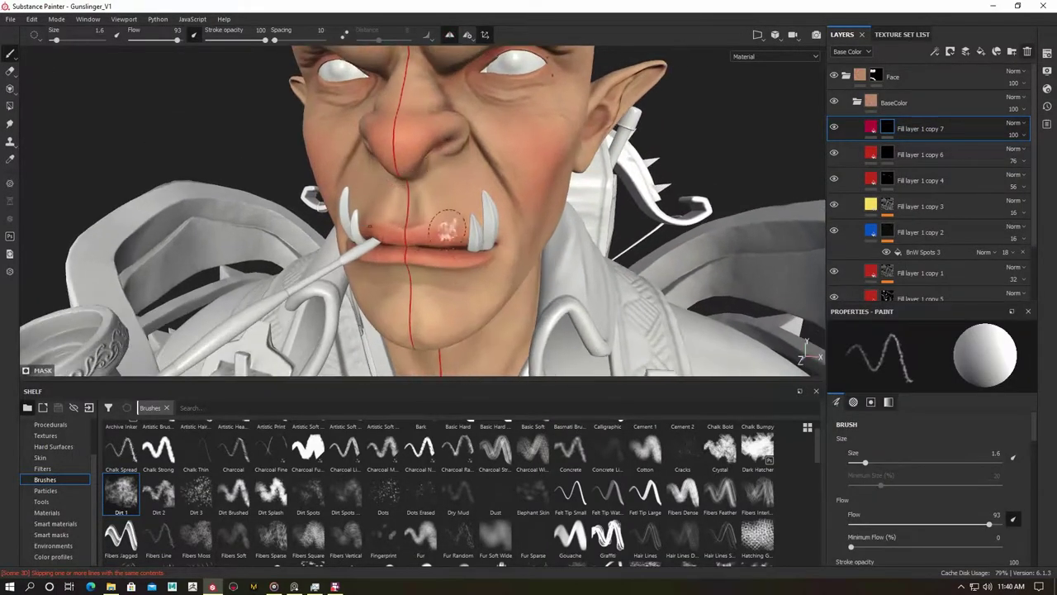
{"action": "mouse_move", "coordinate": [446, 237]}
{"action": "left_mouse_down", "text": "alt"}
{"action": "mouse_move", "coordinate": [480, 260]}
{"action": "mouse_move", "coordinate": [419, 245]}
{"action": "mouse_move", "coordinate": [498, 246]}
{"action": "left_mouse_up", "text": "alt"}
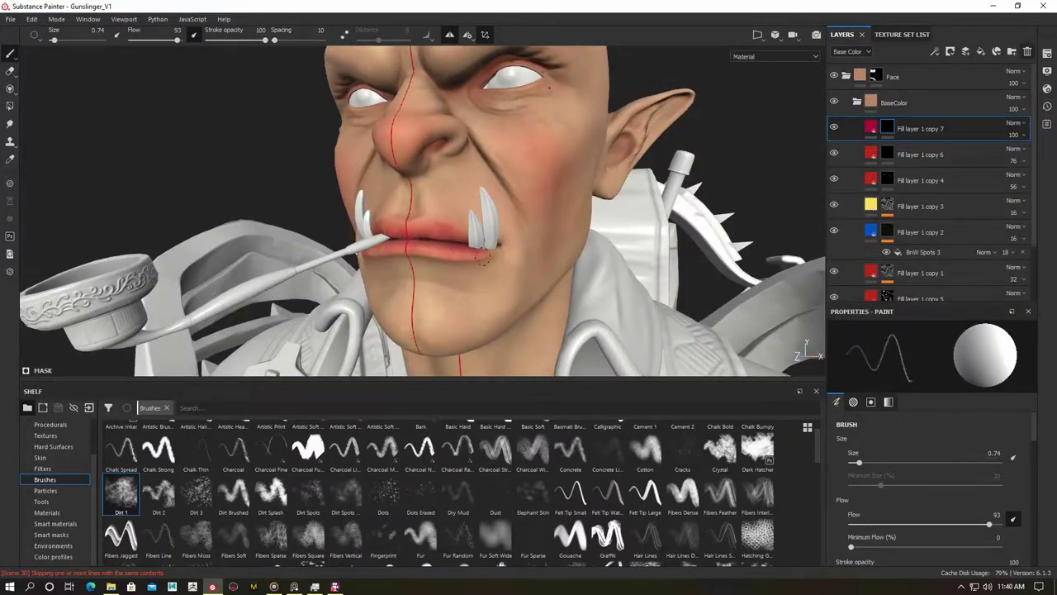
{"action": "mouse_move", "coordinate": [496, 206]}
{"action": "left_mouse_down", "text": "alt"}
{"action": "mouse_move", "coordinate": [372, 215]}
{"action": "mouse_move", "coordinate": [256, 197]}
{"action": "mouse_move", "coordinate": [468, 323]}
{"action": "left_mouse_up", "text": "alt"}
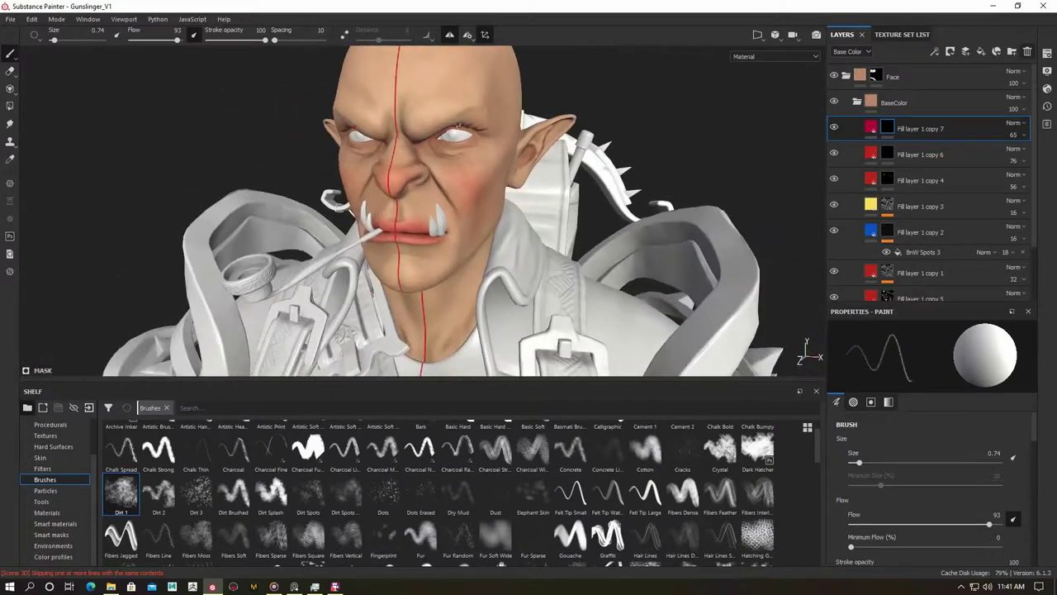
Select the mask of a fill layer lower in the stack for painting.
{"action": "left_click_drag", "start_coordinate": [459, 127], "coordinate": [413, 132], "text": "alt"}
{"action": "scroll", "coordinate": [920, 245], "scroll_direction": "down", "scroll_amount": 3}
{"action": "left_click", "coordinate": [920, 245]}
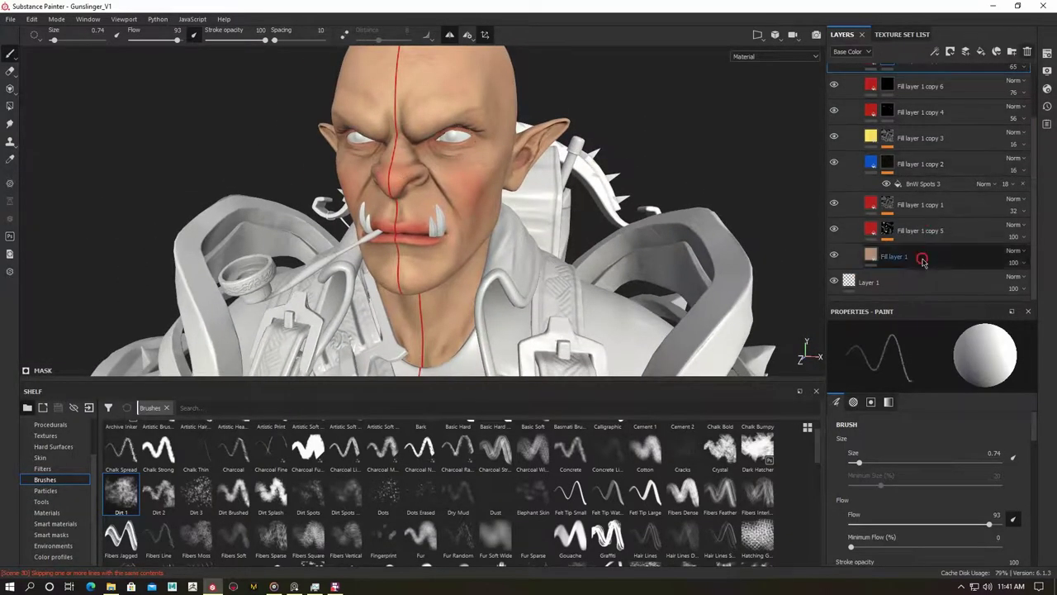
{"action": "scroll", "coordinate": [909, 100], "scroll_direction": "up", "scroll_amount": 3}
{"action": "left_click", "coordinate": [938, 236]}
Move Fill layer 1 copy 8 under BaseColor, paint it under the eyes, and set opacity to 45.
{"action": "left_click_drag", "start_coordinate": [899, 122], "coordinate": [900, 124]}
{"action": "mouse_move", "coordinate": [413, 206]}
{"action": "left_mouse_down", "text": "alt"}
{"action": "mouse_move", "coordinate": [363, 207]}
{"action": "mouse_move", "coordinate": [345, 149]}
{"action": "mouse_move", "coordinate": [347, 215]}
{"action": "mouse_move", "coordinate": [330, 272]}
{"action": "mouse_move", "coordinate": [361, 302]}
{"action": "left_mouse_up", "text": "alt"}
{"action": "mouse_move", "coordinate": [474, 248]}
{"action": "left_mouse_down", "text": "alt"}
{"action": "mouse_move", "coordinate": [421, 207]}
{"action": "mouse_move", "coordinate": [347, 215]}
{"action": "left_mouse_up", "text": "alt"}
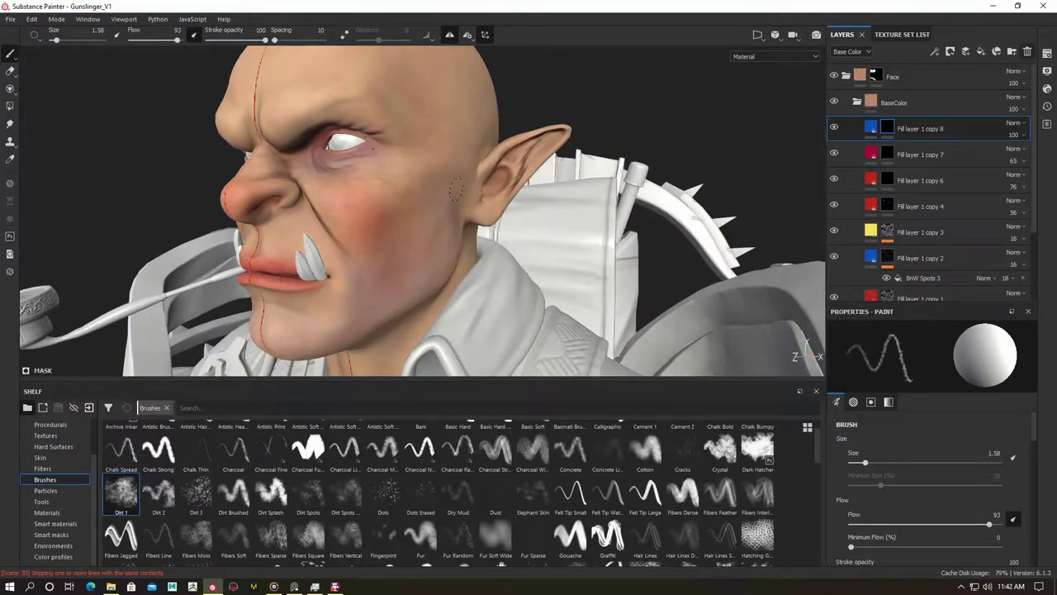
{"action": "key", "text": "m"}
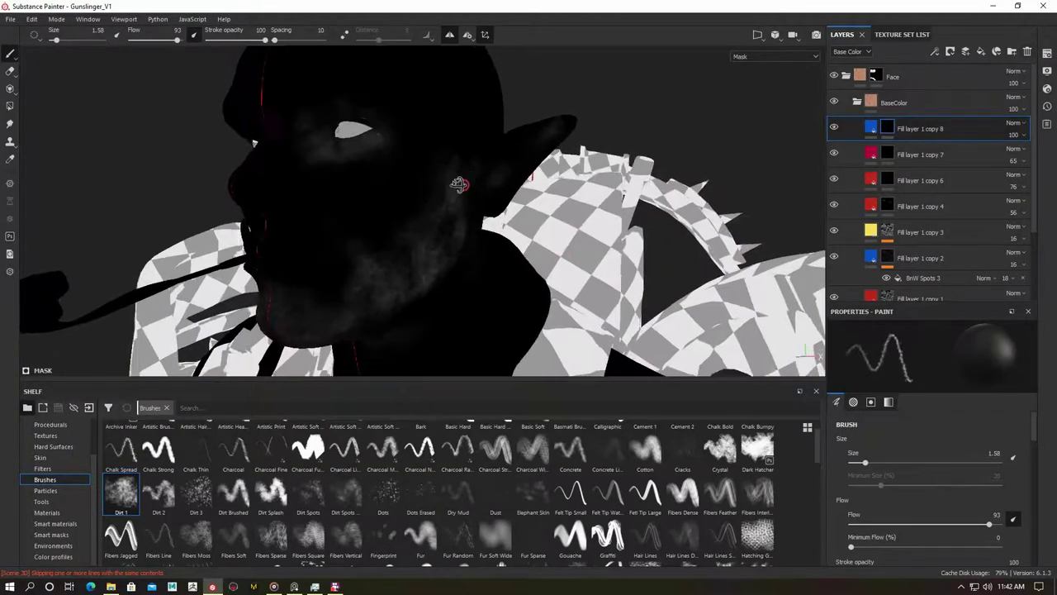
{"action": "left_click_drag", "start_coordinate": [396, 248], "coordinate": [322, 330], "text": "alt"}
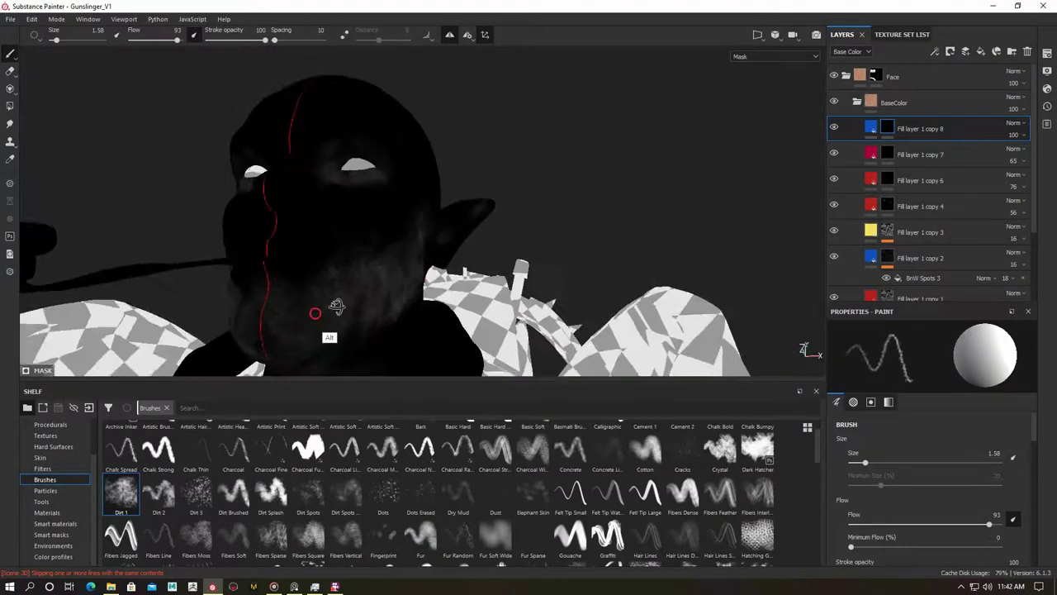
{"action": "left_click", "coordinate": [1014, 134]}
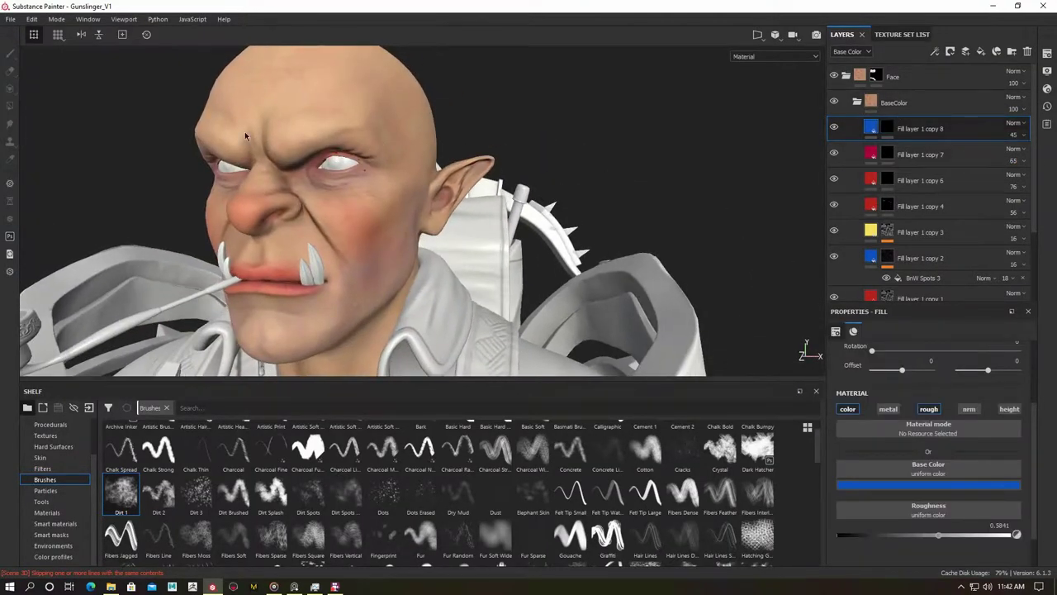
Add a yellow tint layer and paint it over the brow.
{"action": "left_click_drag", "start_coordinate": [579, 207], "coordinate": [495, 198], "text": "alt"}
{"action": "left_click", "coordinate": [932, 119]}
{"action": "mouse_move", "coordinate": [651, 160]}
{"action": "left_mouse_down", "text": "alt"}
{"action": "mouse_move", "coordinate": [377, 142]}
{"action": "mouse_move", "coordinate": [405, 128]}
{"action": "mouse_move", "coordinate": [394, 124]}
{"action": "mouse_move", "coordinate": [361, 153]}
{"action": "left_mouse_up", "text": "alt"}
Lower the red Fill layer 1 copy 4 to 45 opacity, checking the base colour channel.
{"action": "mouse_move", "coordinate": [414, 105]}
{"action": "left_mouse_down", "text": "alt"}
{"action": "mouse_move", "coordinate": [462, 115]}
{"action": "mouse_move", "coordinate": [388, 165]}
{"action": "mouse_move", "coordinate": [404, 177]}
{"action": "left_mouse_up", "text": "alt"}
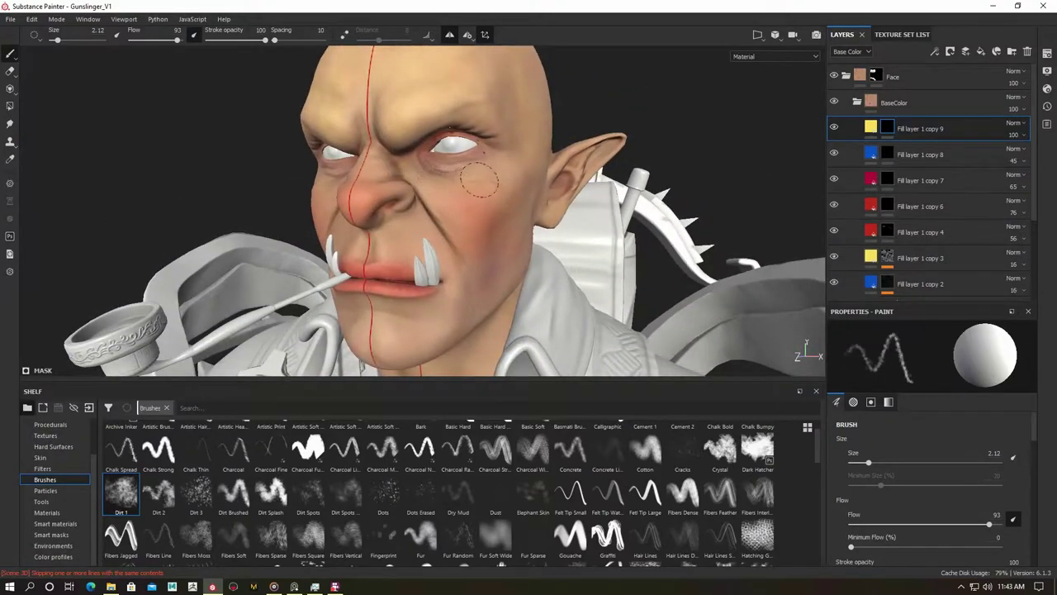
{"action": "mouse_move", "coordinate": [506, 180]}
{"action": "left_mouse_down", "text": "alt"}
{"action": "mouse_move", "coordinate": [385, 329]}
{"action": "mouse_move", "coordinate": [389, 341]}
{"action": "mouse_move", "coordinate": [403, 153]}
{"action": "left_mouse_up", "text": "alt"}
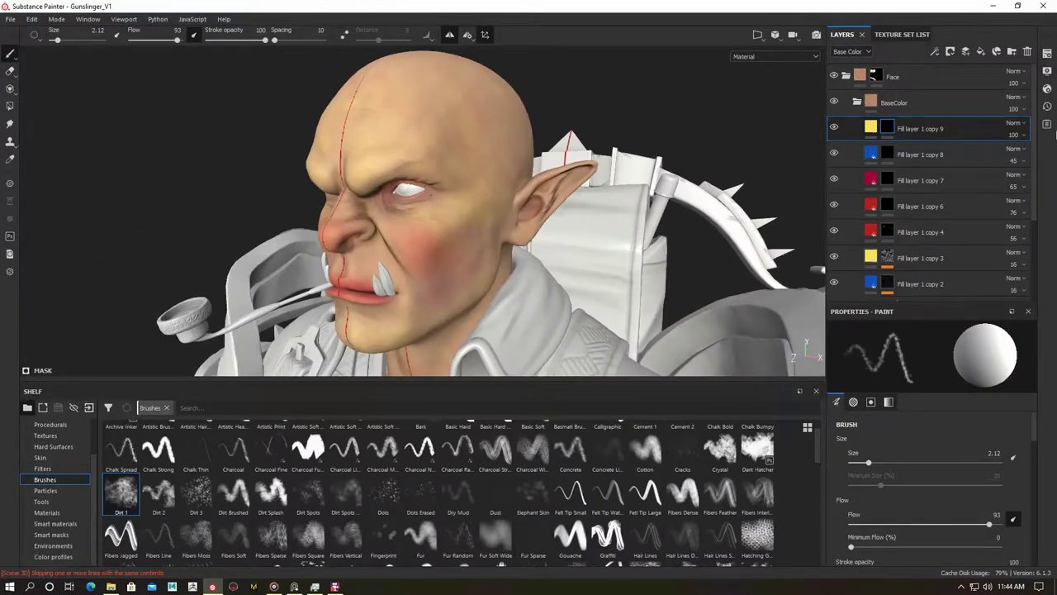
{"action": "left_click_drag", "start_coordinate": [480, 179], "coordinate": [429, 177], "text": "alt"}
{"action": "left_click_drag", "start_coordinate": [1014, 262], "coordinate": [1010, 288]}
{"action": "mouse_move", "coordinate": [462, 206]}
{"action": "left_mouse_down", "text": "alt"}
{"action": "mouse_move", "coordinate": [382, 172]}
{"action": "mouse_move", "coordinate": [573, 171]}
{"action": "mouse_move", "coordinate": [246, 195]}
{"action": "mouse_move", "coordinate": [207, 157]}
{"action": "left_mouse_up", "text": "alt"}
{"action": "key", "text": "c"}
{"action": "key", "text": "m"}
Inspect the peach base skin fill layer's base colour picker.
{"action": "scroll", "coordinate": [925, 207], "scroll_direction": "down", "scroll_amount": 3}
{"action": "left_click", "coordinate": [908, 276]}
{"action": "left_click", "coordinate": [929, 485]}
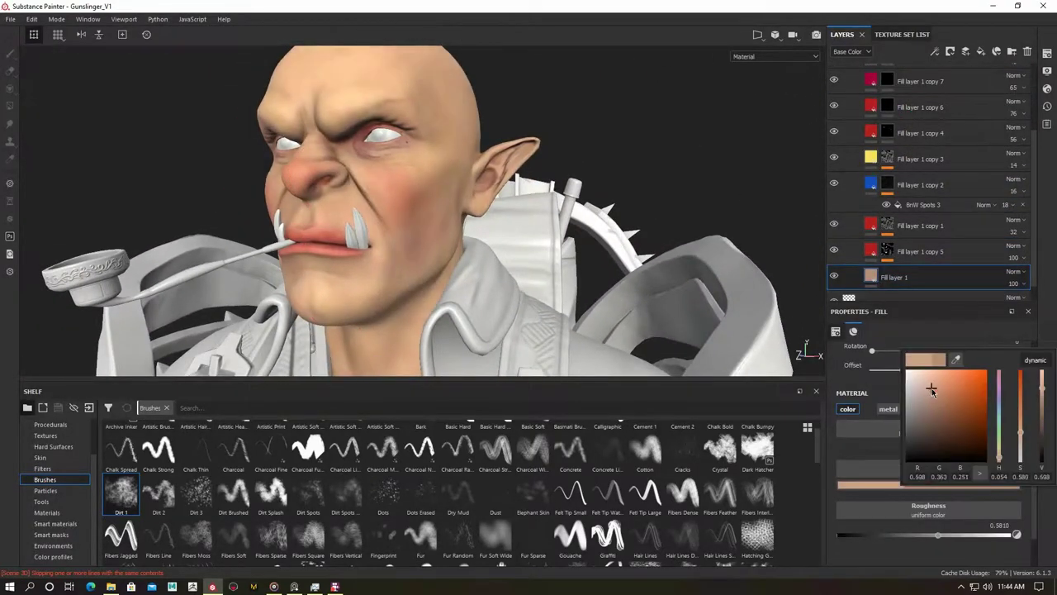
{"action": "left_click_drag", "start_coordinate": [206, 160], "coordinate": [396, 166], "text": "alt"}
Preview the masks of Fill layer 1 copy 7 and copy 1, then return to the material view.
{"action": "scroll", "coordinate": [928, 207], "scroll_direction": "up", "scroll_amount": 3}
{"action": "left_click", "coordinate": [887, 180], "text": "alt"}
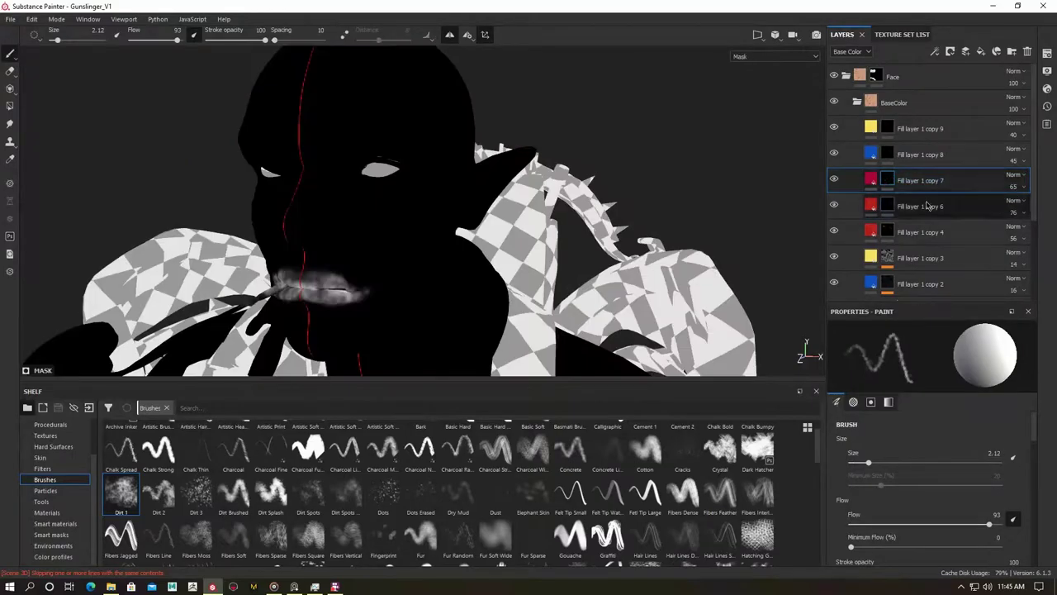
{"action": "scroll", "coordinate": [929, 207], "scroll_direction": "down", "scroll_amount": 3}
{"action": "left_click", "coordinate": [884, 225]}
{"action": "left_click", "coordinate": [887, 225], "text": "alt"}
{"action": "left_click", "coordinate": [950, 227]}
{"action": "left_click_drag", "start_coordinate": [496, 181], "coordinate": [351, 193], "text": "alt"}
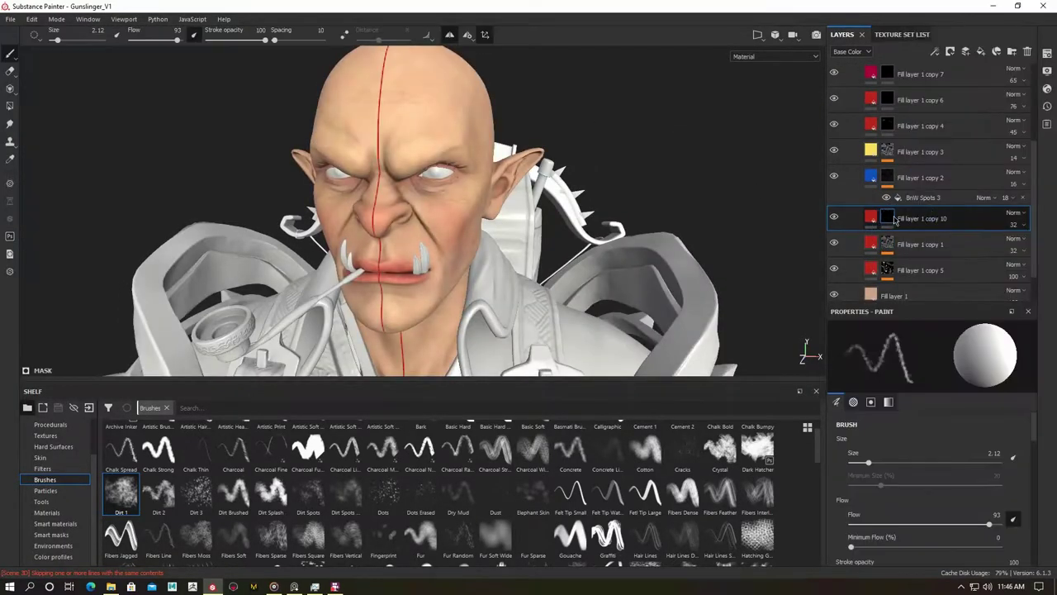
Add a Curvature generator to Fill layer 1 copy 10's mask.
{"action": "right_click", "coordinate": [895, 219]}
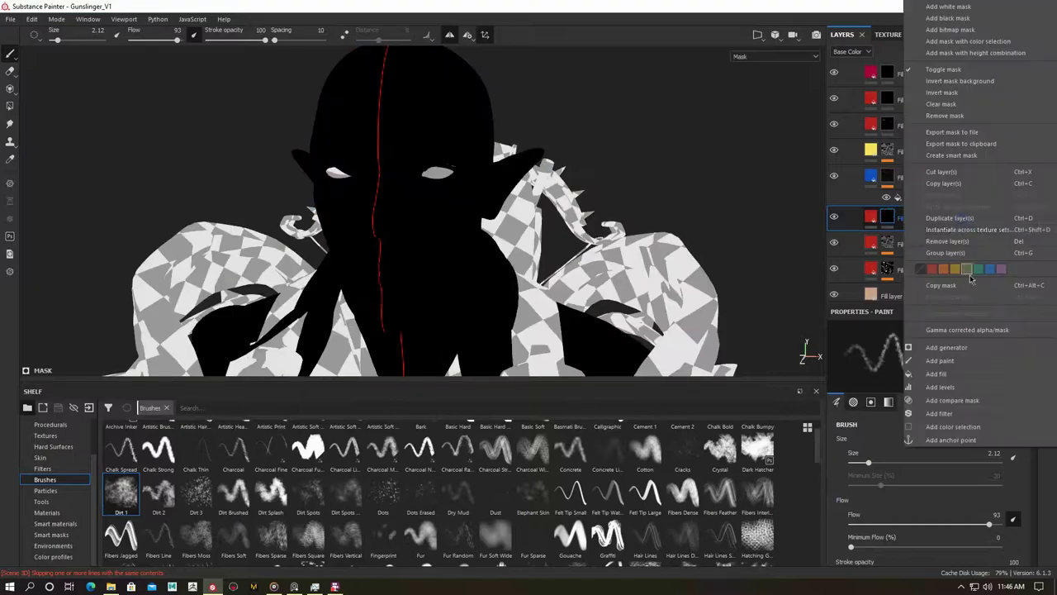
{"action": "left_click", "coordinate": [950, 83]}
{"action": "left_click", "coordinate": [920, 238]}
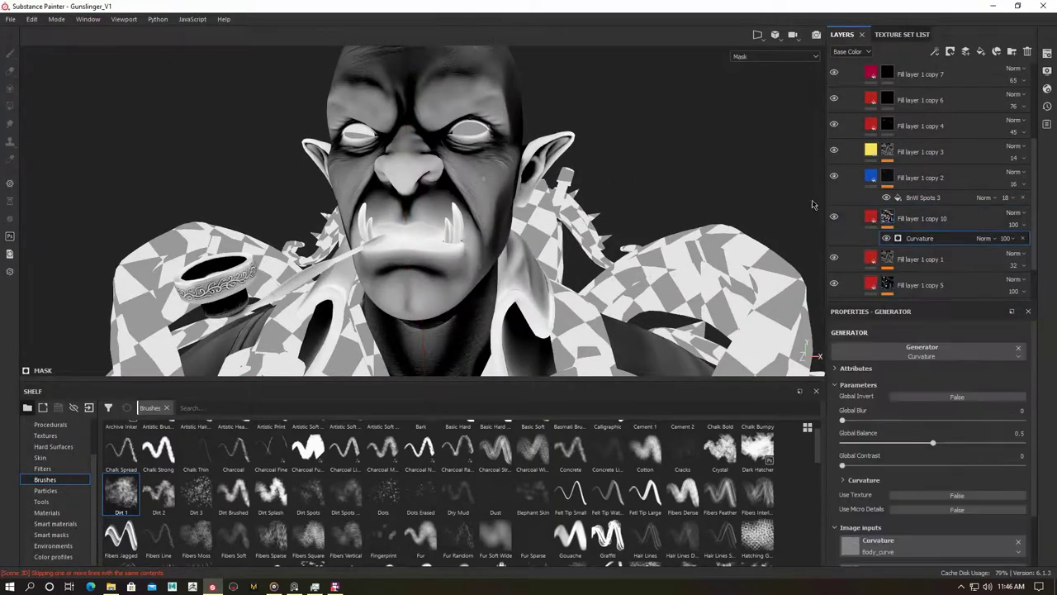
{"action": "left_click", "coordinate": [887, 218]}
{"action": "left_click", "coordinate": [919, 238]}
Tune the curvature generator, lowering Medium and setting Global Balance to 0.5.
{"action": "left_click", "coordinate": [857, 422]}
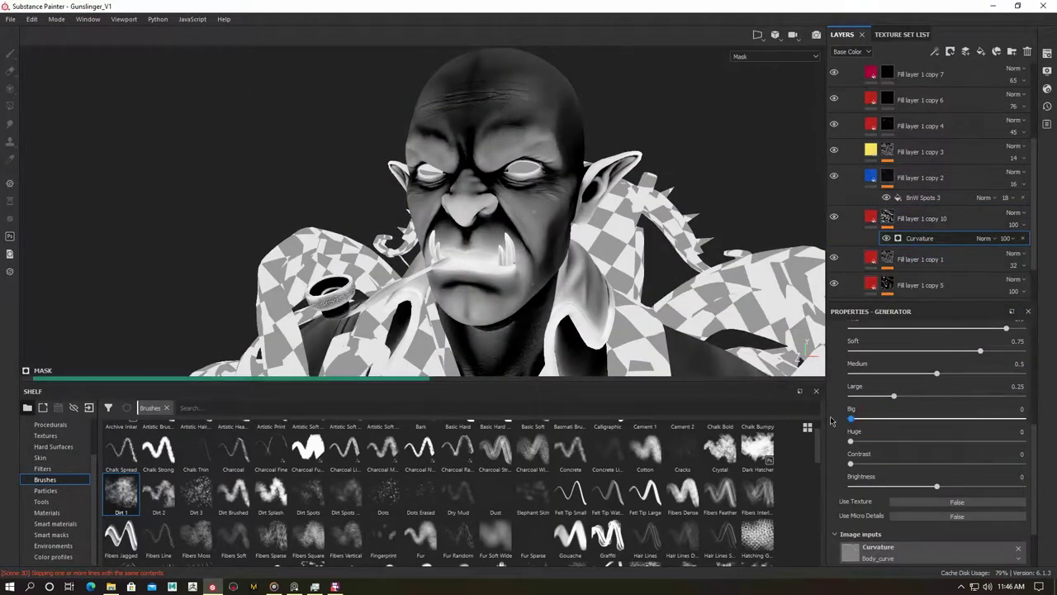
{"action": "left_click", "coordinate": [855, 373]}
{"action": "left_click_drag", "start_coordinate": [888, 353], "coordinate": [853, 352]}
{"action": "scroll", "coordinate": [950, 403], "scroll_direction": "up", "scroll_amount": 2}
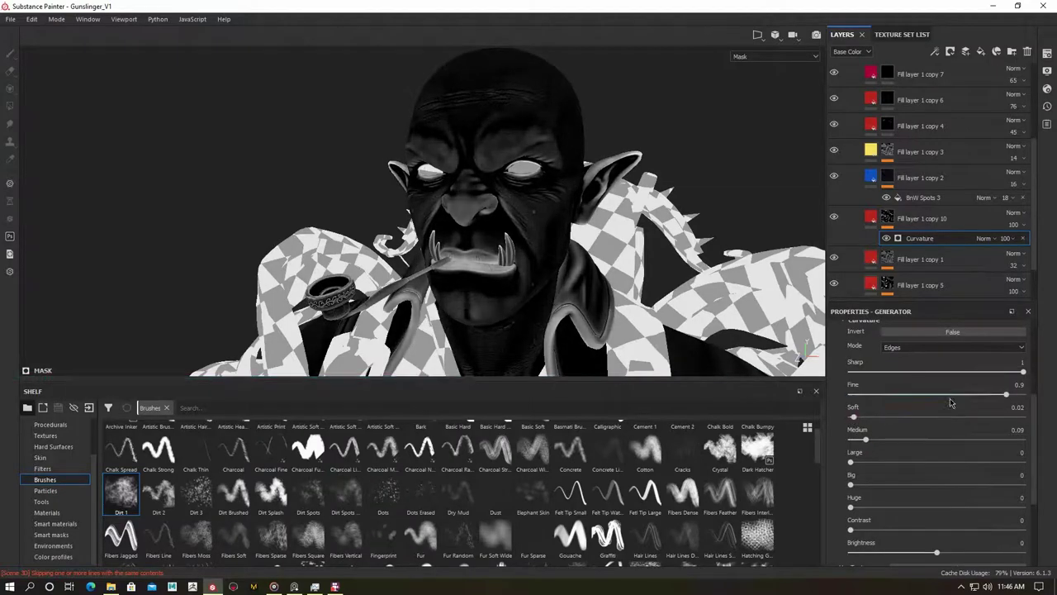
{"action": "scroll", "coordinate": [950, 415], "scroll_direction": "up", "scroll_amount": 2}
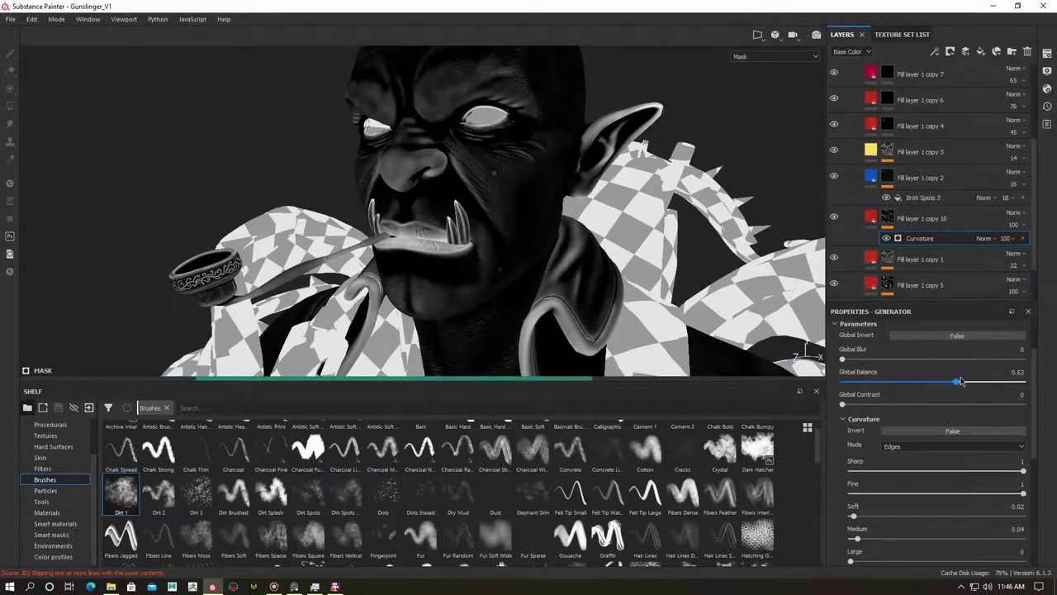
{"action": "left_click_drag", "start_coordinate": [961, 381], "coordinate": [950, 388]}
{"action": "scroll", "coordinate": [936, 394], "scroll_direction": "down", "scroll_amount": 1}
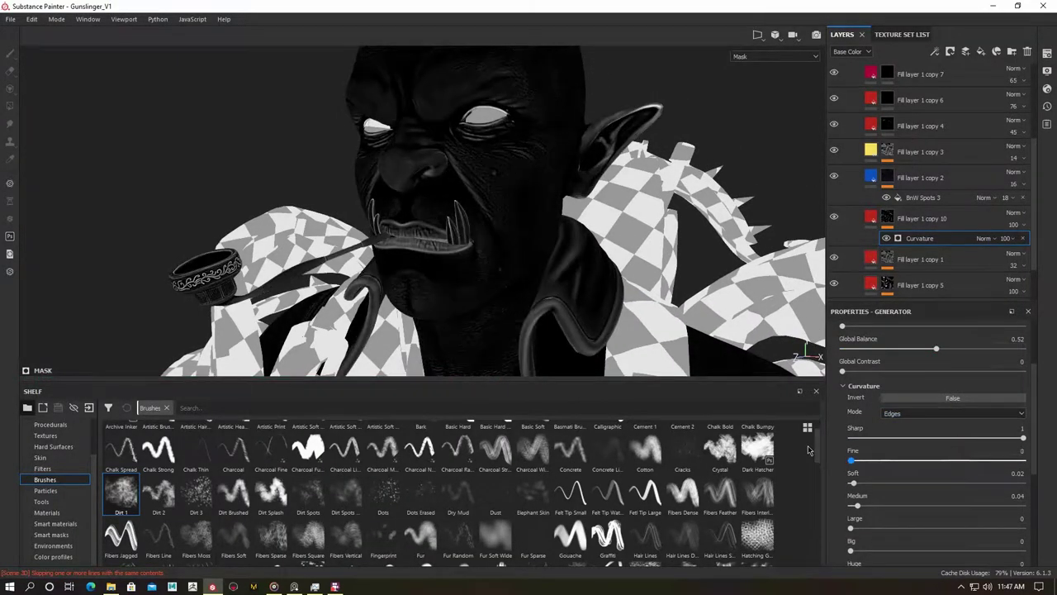
{"action": "key", "text": "m"}
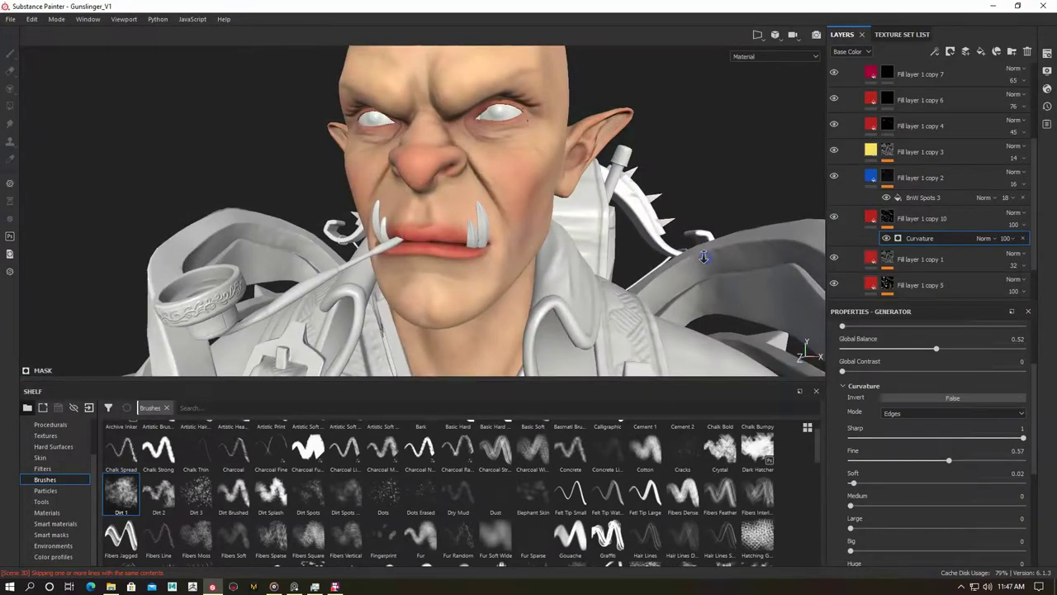
{"action": "key", "text": "m"}
{"action": "scroll", "coordinate": [933, 388], "scroll_direction": "up", "scroll_amount": 1}
{"action": "left_click_drag", "start_coordinate": [936, 382], "coordinate": [961, 383]}
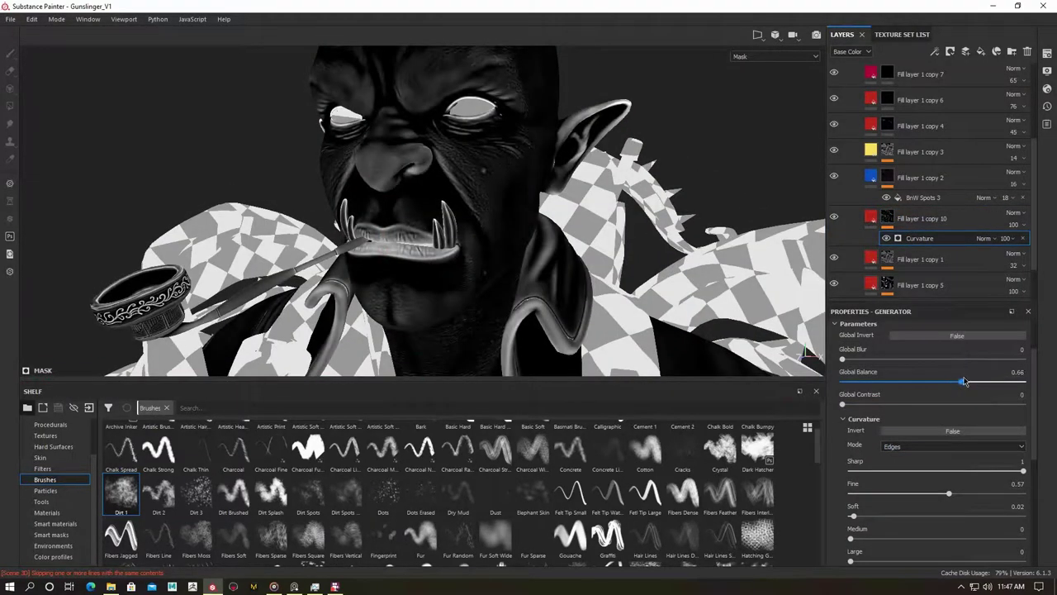
{"action": "right_click", "coordinate": [919, 238]}
Add a paint effect above the Curvature generator in the red layer's mask.
{"action": "left_click", "coordinate": [925, 33]}
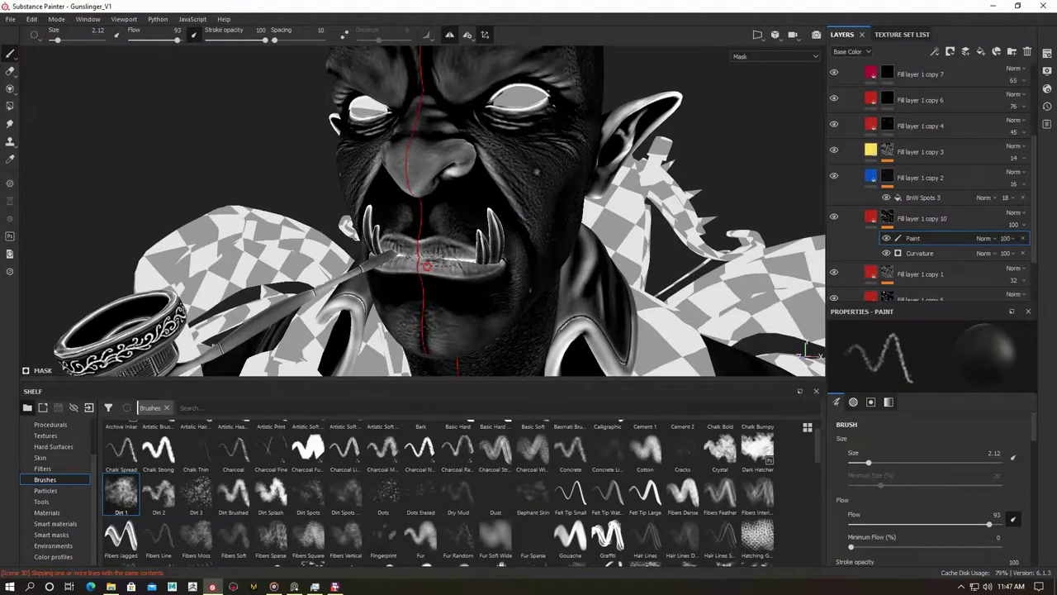
{"action": "left_click_drag", "start_coordinate": [430, 293], "coordinate": [479, 297], "text": "alt"}
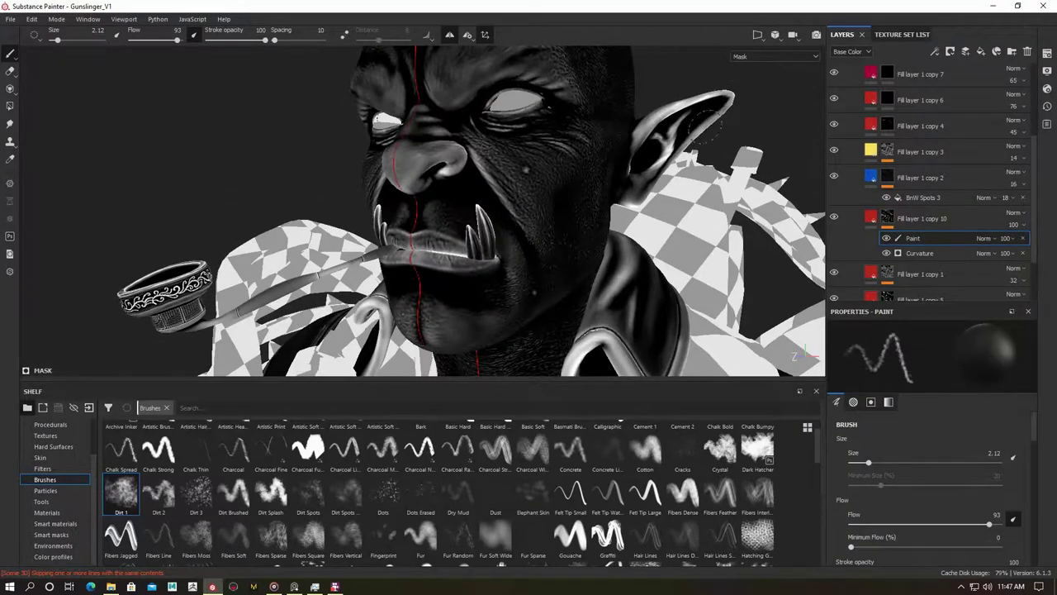
{"action": "mouse_move", "coordinate": [477, 246]}
{"action": "left_mouse_down", "text": "alt"}
{"action": "mouse_move", "coordinate": [514, 112]}
{"action": "mouse_move", "coordinate": [462, 124]}
{"action": "left_mouse_up", "text": "alt"}
{"action": "key", "text": "ctrl+z"}
{"action": "key", "text": "ctrl+y"}
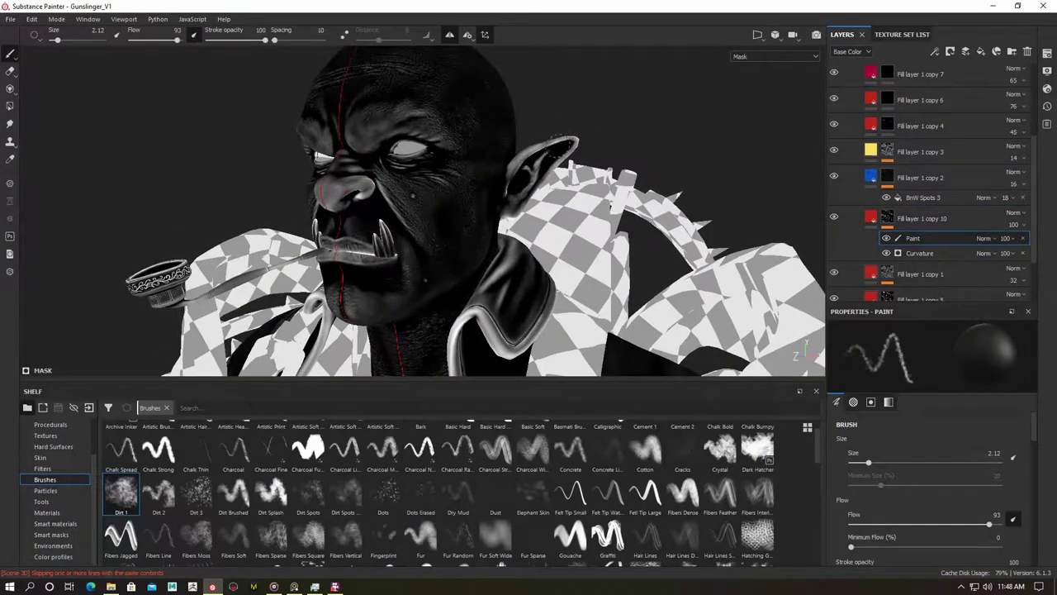
Hand-paint fine detail into the mask with the brush shrunk to about 3.4.
{"action": "left_click_drag", "start_coordinate": [570, 153], "coordinate": [355, 264], "text": "alt"}
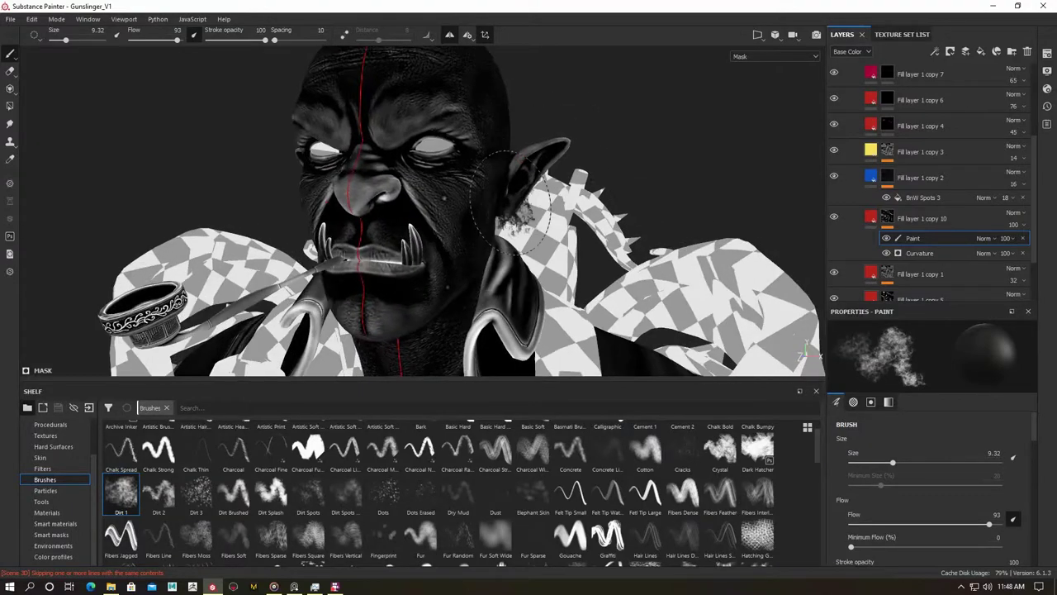
{"action": "key", "text": "ctrl+z"}
{"action": "key", "text": "ctrl+y"}
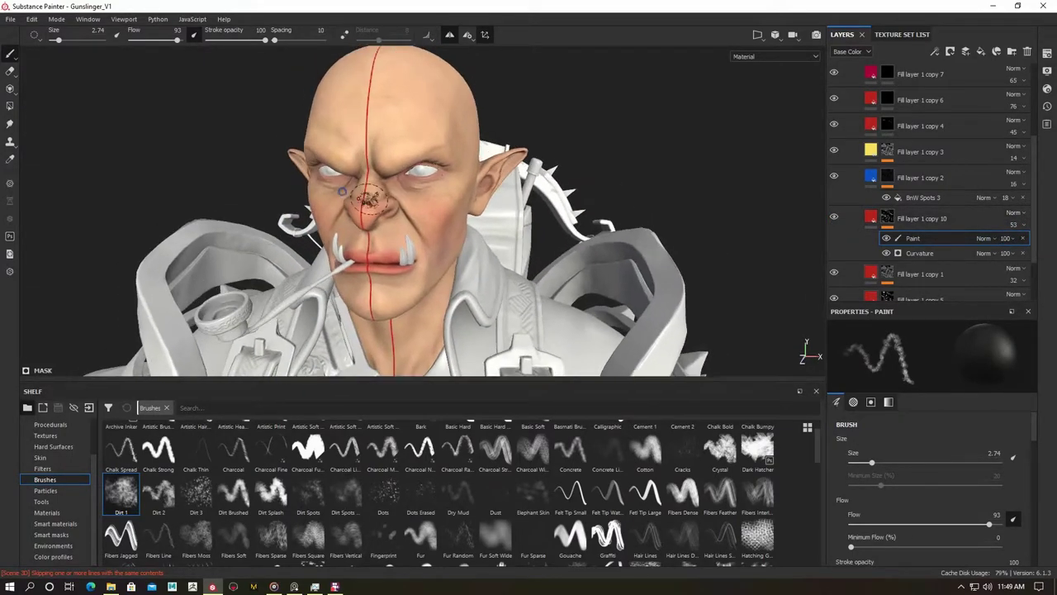
{"action": "scroll", "coordinate": [909, 182], "scroll_direction": "up", "scroll_amount": 3}
{"action": "left_click", "coordinate": [917, 155]}
Duplicate the yellow layer into an orange freckle layer with a black mask.
{"action": "left_click_drag", "start_coordinate": [539, 219], "coordinate": [541, 177], "text": "alt"}
{"action": "right_click", "coordinate": [916, 154]}
{"action": "left_click", "coordinate": [1024, 166]}
{"action": "left_click", "coordinate": [928, 484]}
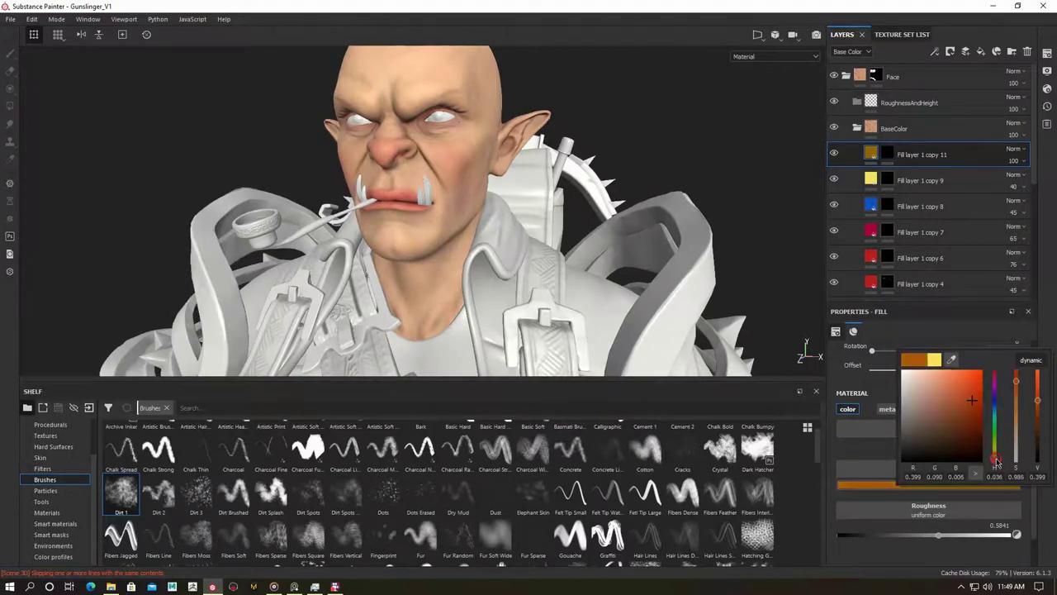
{"action": "key", "text": "1"}
{"action": "left_click_drag", "start_coordinate": [405, 202], "coordinate": [327, 223], "text": "alt"}
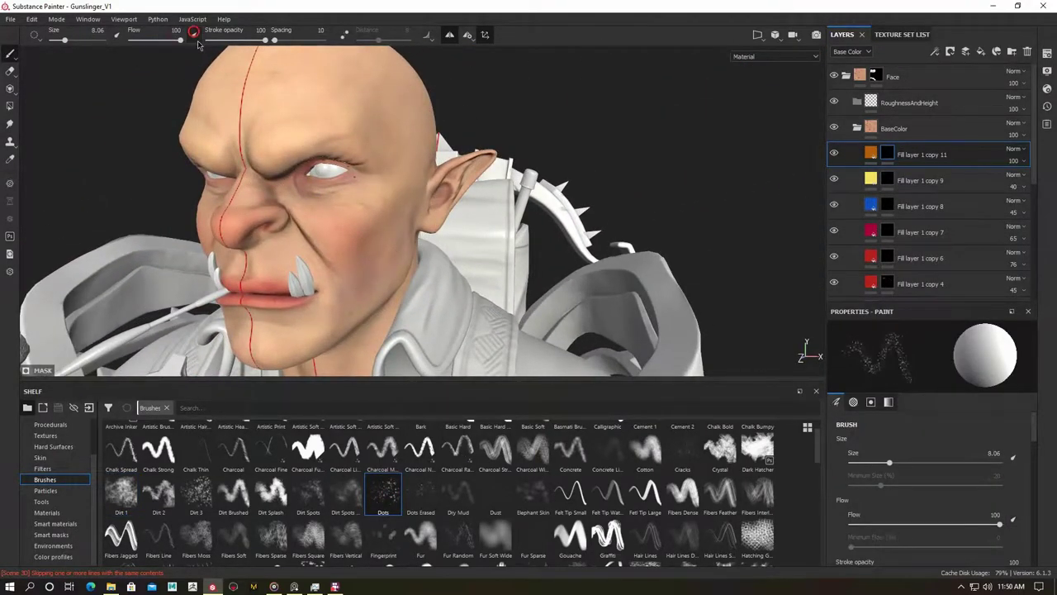
{"action": "mouse_move", "coordinate": [275, 207]}
{"action": "left_mouse_down", "text": "alt"}
{"action": "mouse_move", "coordinate": [283, 142]}
{"action": "mouse_move", "coordinate": [342, 346]}
{"action": "mouse_move", "coordinate": [316, 192]}
{"action": "left_mouse_up", "text": "alt"}
{"action": "mouse_move", "coordinate": [314, 103]}
{"action": "left_mouse_down", "text": "alt"}
{"action": "mouse_move", "coordinate": [359, 289]}
{"action": "mouse_move", "coordinate": [244, 281]}
{"action": "left_mouse_up", "text": "alt"}
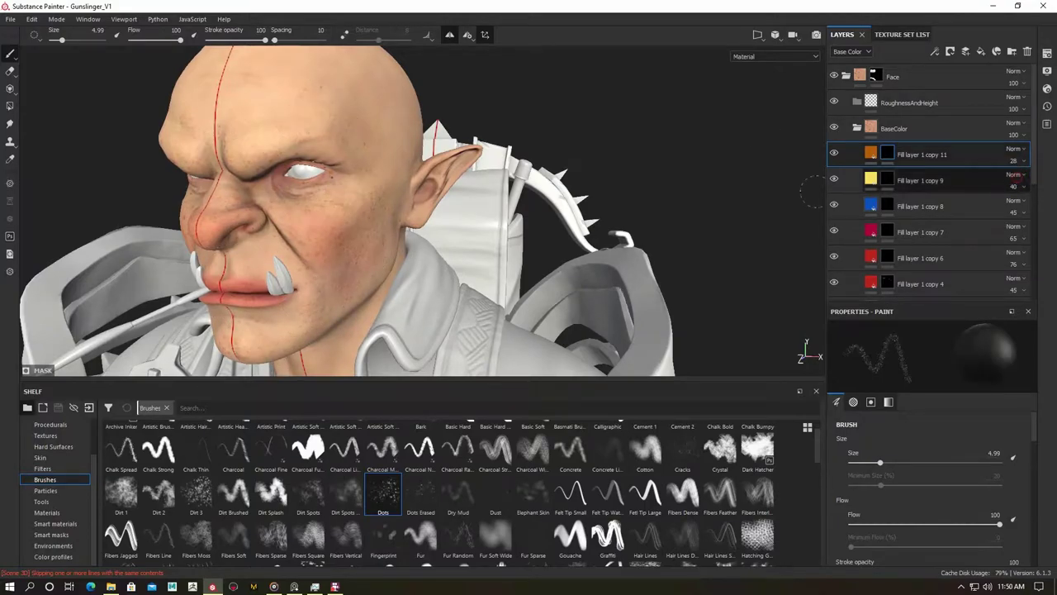
{"action": "left_click_drag", "start_coordinate": [372, 206], "coordinate": [463, 198], "text": "alt"}
{"action": "right_click", "coordinate": [903, 153]}
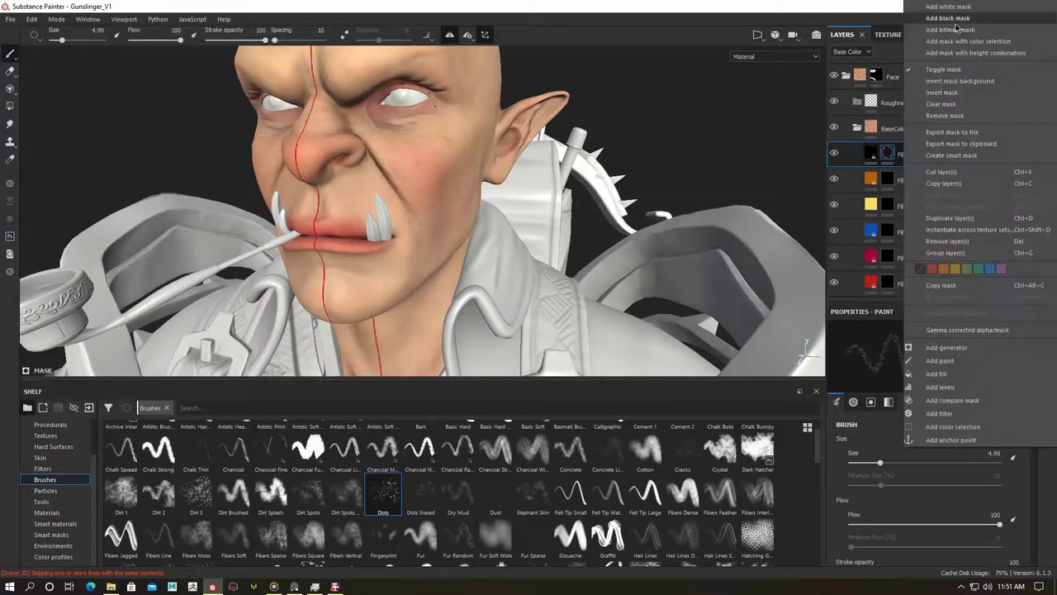
{"action": "left_click", "coordinate": [953, 30]}
Paint small dark brown mole spots on Fill layer 1 copy 12's mask with 0.65 brush hardness.
{"action": "left_click", "coordinate": [892, 180]}
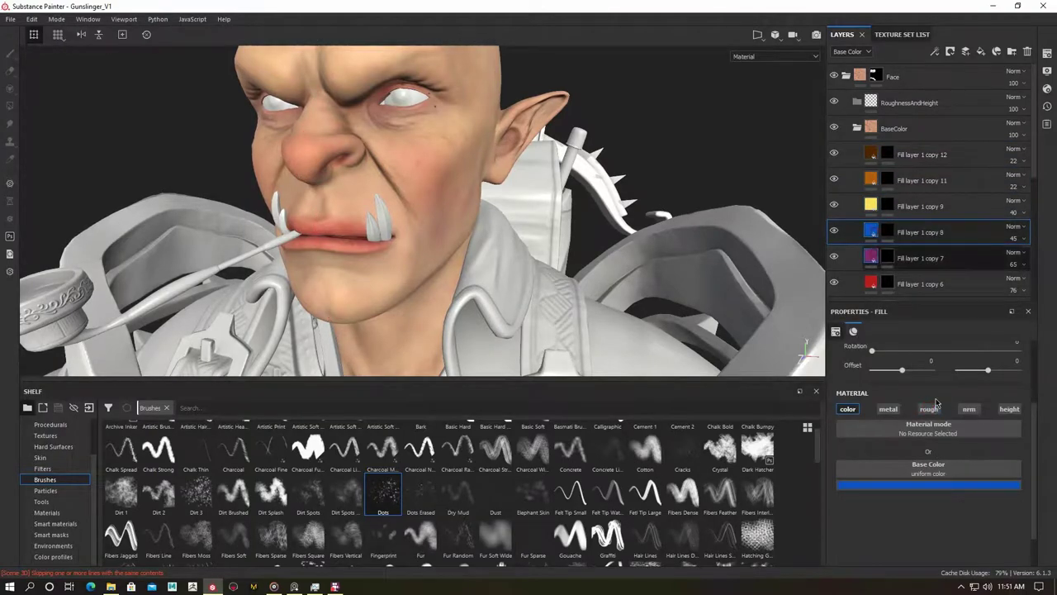
{"action": "key", "text": "Down"}
{"action": "key", "text": "Down"}
{"action": "key", "text": "Down"}
{"action": "key", "text": "Down"}
{"action": "key", "text": "Down"}
{"action": "key", "text": "Down"}
{"action": "key", "text": "Down"}
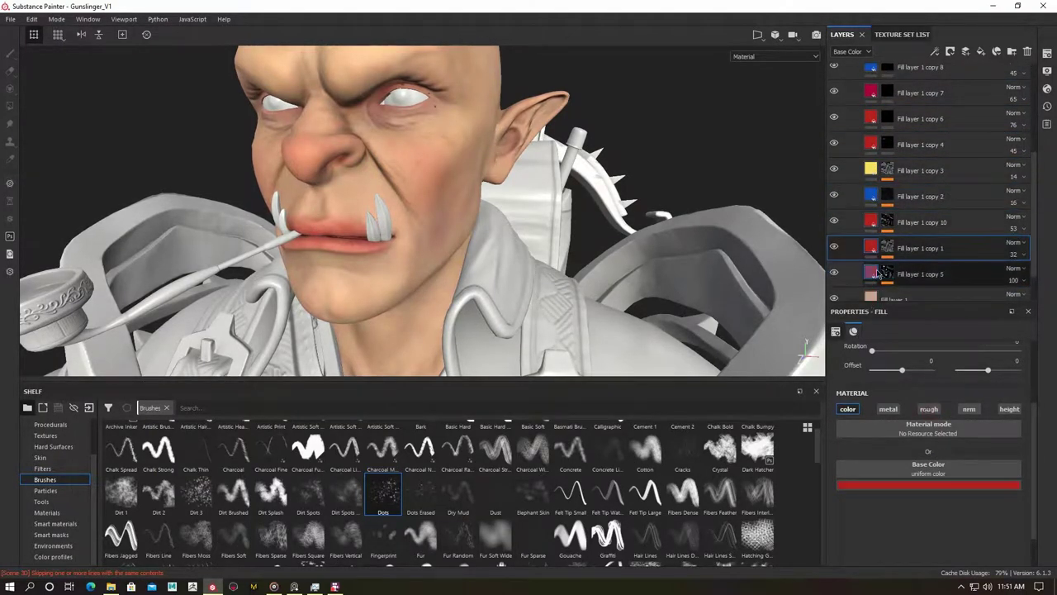
{"action": "key", "text": "Down"}
{"action": "key", "text": "Down"}
{"action": "scroll", "coordinate": [906, 209], "scroll_direction": "up", "scroll_amount": 3}
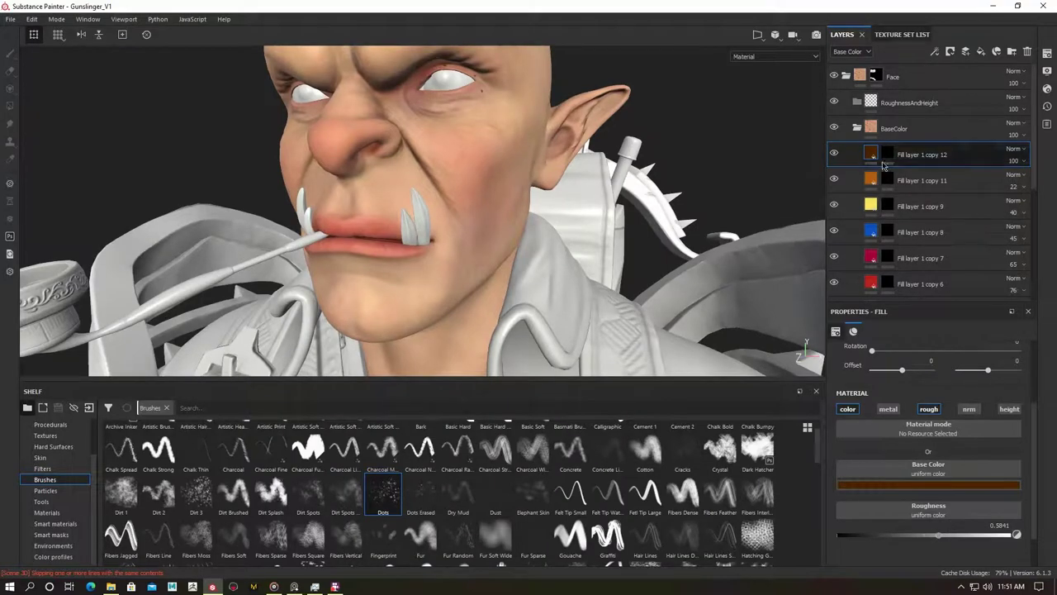
{"action": "left_click", "coordinate": [887, 153]}
{"action": "left_click_drag", "start_coordinate": [433, 261], "coordinate": [442, 174], "text": "alt"}
{"action": "right_click_drag", "start_coordinate": [442, 175], "coordinate": [430, 174], "text": "ctrl"}
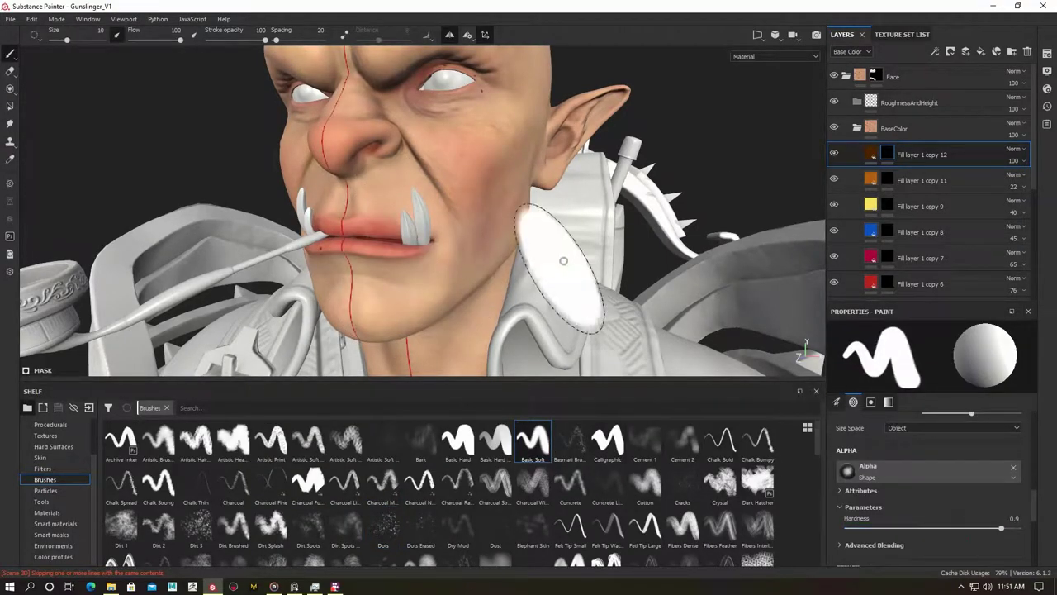
{"action": "key", "text": "c"}
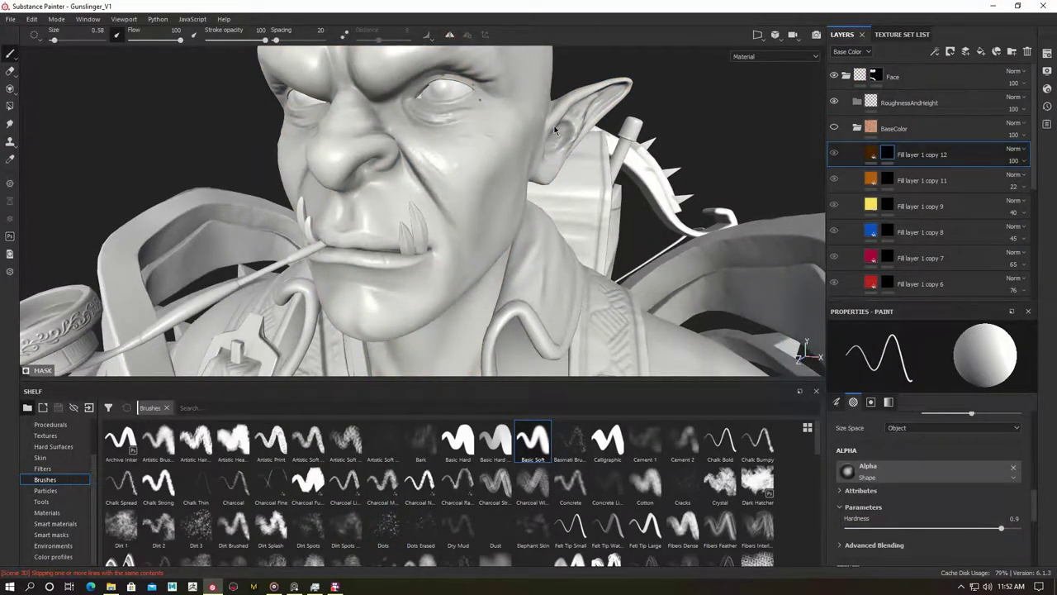
{"action": "key", "text": "m"}
{"action": "left_click_drag", "start_coordinate": [476, 218], "coordinate": [529, 248], "text": "alt"}
{"action": "left_click_drag", "start_coordinate": [1001, 527], "coordinate": [958, 528]}
{"action": "mouse_move", "coordinate": [484, 288]}
{"action": "left_mouse_down", "text": "alt"}
{"action": "mouse_move", "coordinate": [490, 226]}
{"action": "mouse_move", "coordinate": [489, 292]}
{"action": "left_mouse_up", "text": "alt"}
Raise the moles' height to 0.0413, then try a Blur filter on the mask and remove it.
{"action": "left_click", "coordinate": [871, 155]}
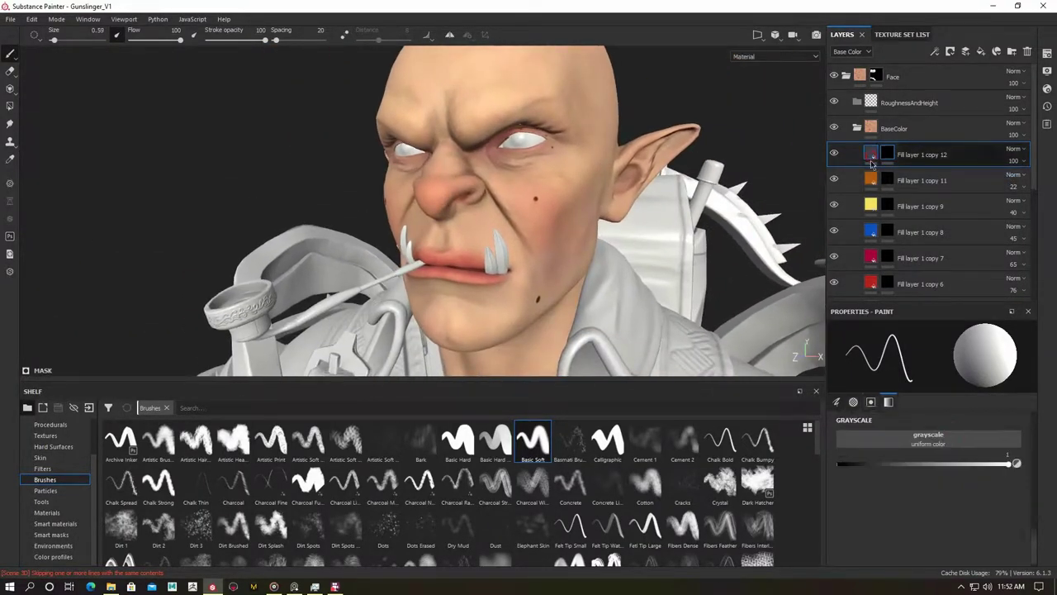
{"action": "left_click", "coordinate": [872, 156]}
{"action": "left_click_drag", "start_coordinate": [495, 240], "coordinate": [437, 228], "text": "alt"}
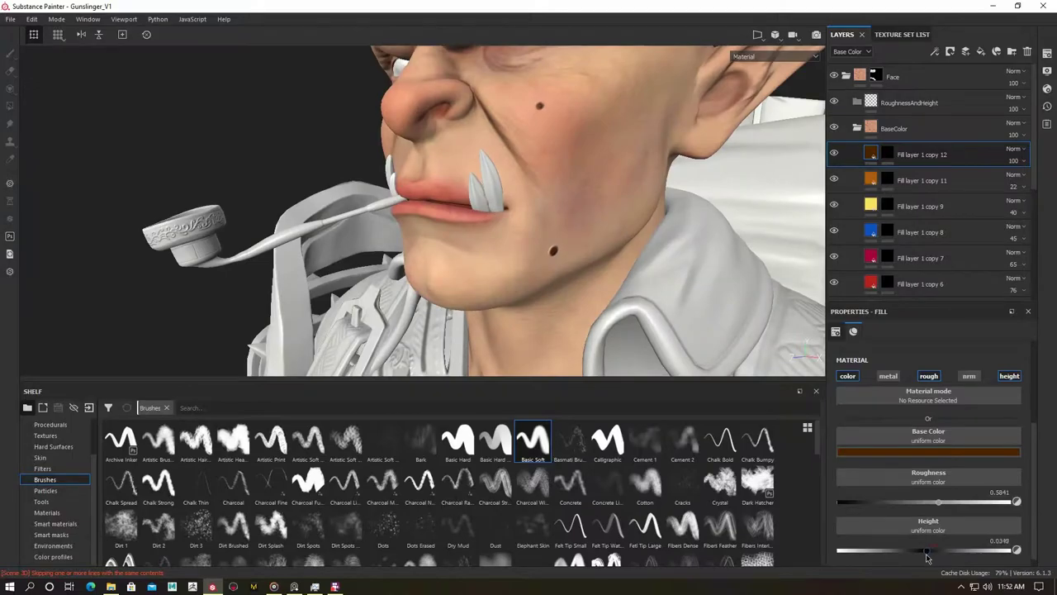
{"action": "right_click", "coordinate": [887, 154]}
{"action": "left_click", "coordinate": [939, 413]}
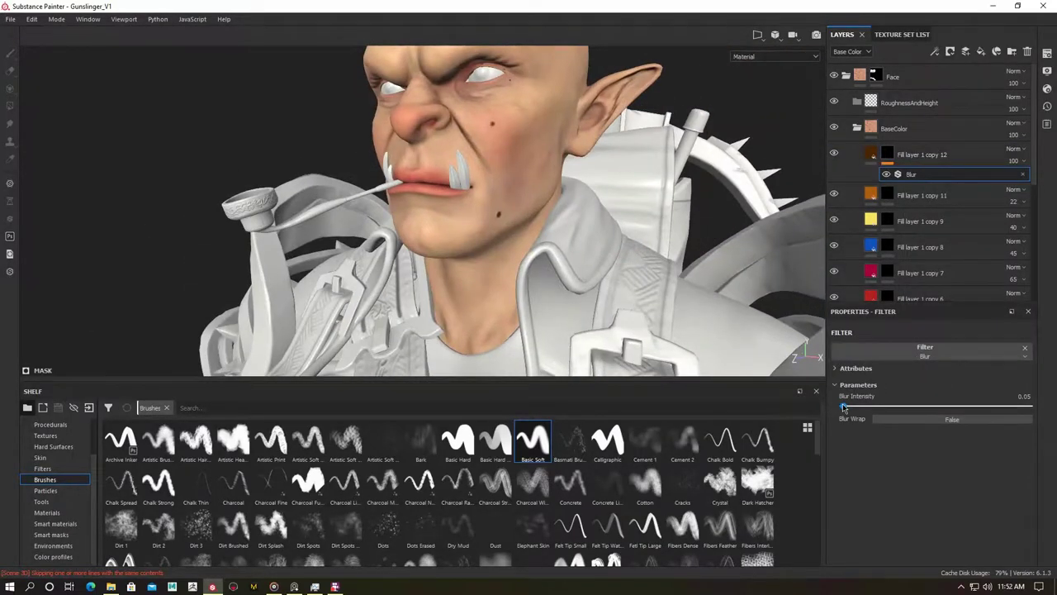
{"action": "mouse_move", "coordinate": [496, 248]}
{"action": "left_mouse_down", "text": "alt"}
{"action": "mouse_move", "coordinate": [430, 239]}
{"action": "mouse_move", "coordinate": [359, 252]}
{"action": "mouse_move", "coordinate": [403, 248]}
{"action": "mouse_move", "coordinate": [259, 222]}
{"action": "left_mouse_up", "text": "alt"}
{"action": "left_click", "coordinate": [887, 153]}
{"action": "key", "text": "ctrl+z"}
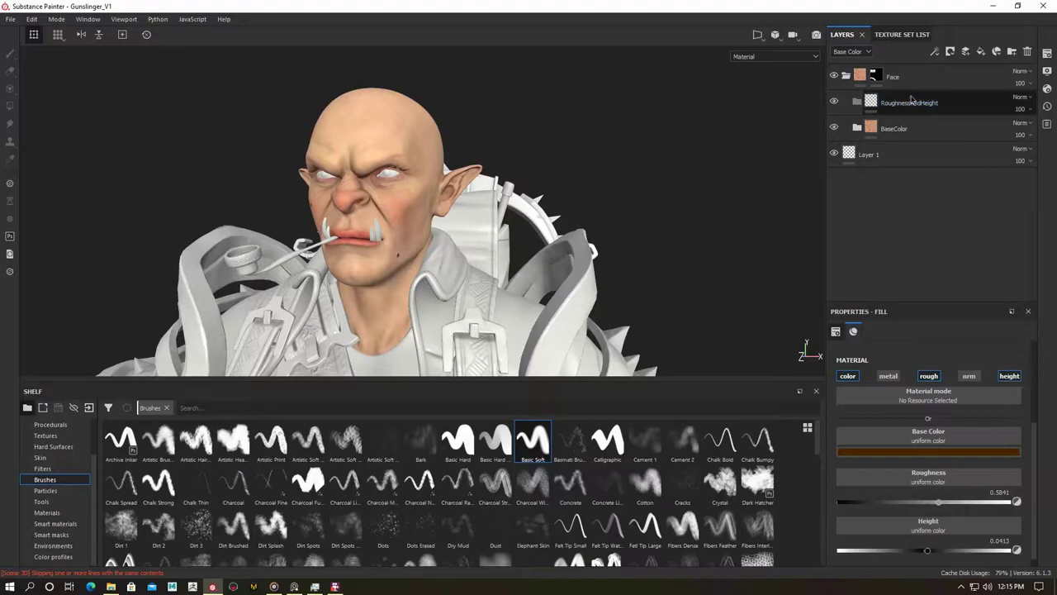
Search materials for 'skin' and add Human Cheek Skin as a tri-planar layer.
{"action": "left_click", "coordinate": [53, 446]}
{"action": "left_click", "coordinate": [46, 512]}
{"action": "left_click", "coordinate": [214, 407]}
{"action": "type", "text": "skin"}
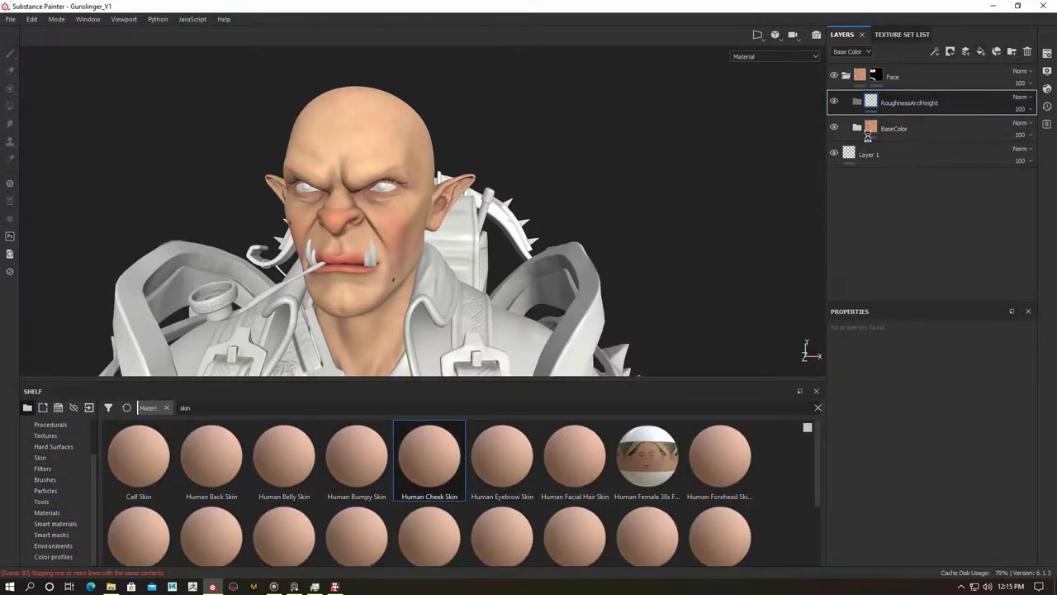
{"action": "left_click_drag", "start_coordinate": [921, 99], "coordinate": [917, 115]}
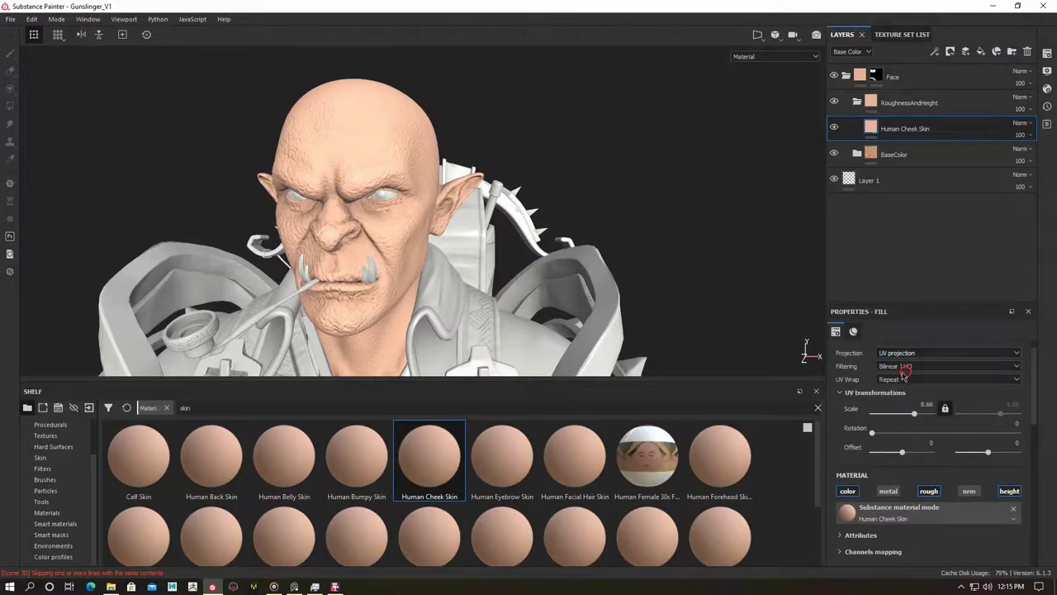
{"action": "left_click", "coordinate": [905, 370]}
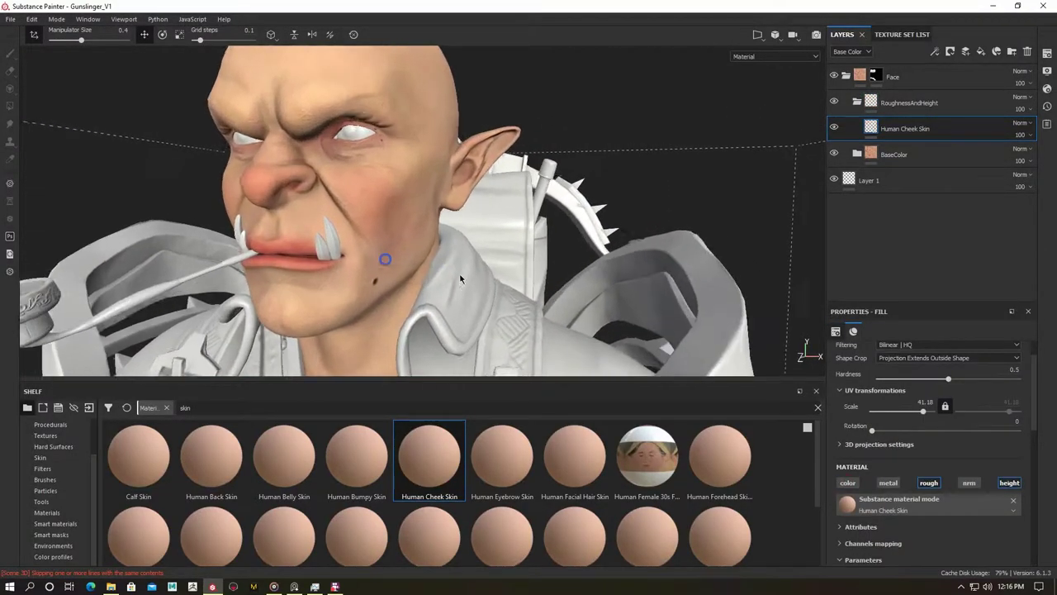
Turn on symmetry and paint the Human Cheek Skin mask onto both cheeks.
{"action": "scroll", "coordinate": [919, 464], "scroll_direction": "down", "scroll_amount": 2}
{"action": "scroll", "coordinate": [921, 476], "scroll_direction": "down", "scroll_amount": 3}
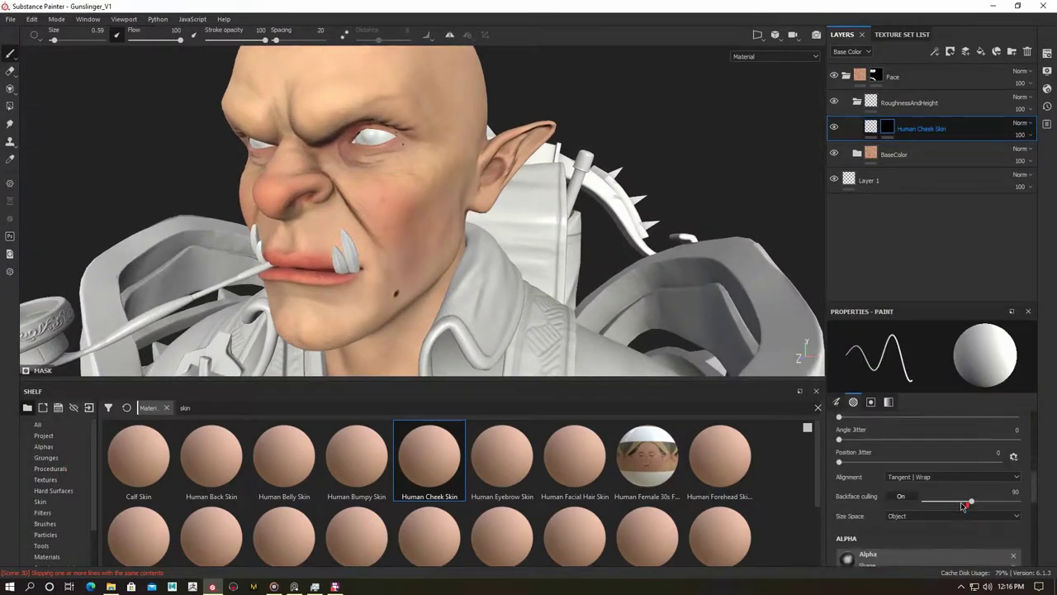
{"action": "scroll", "coordinate": [963, 505], "scroll_direction": "down", "scroll_amount": 2}
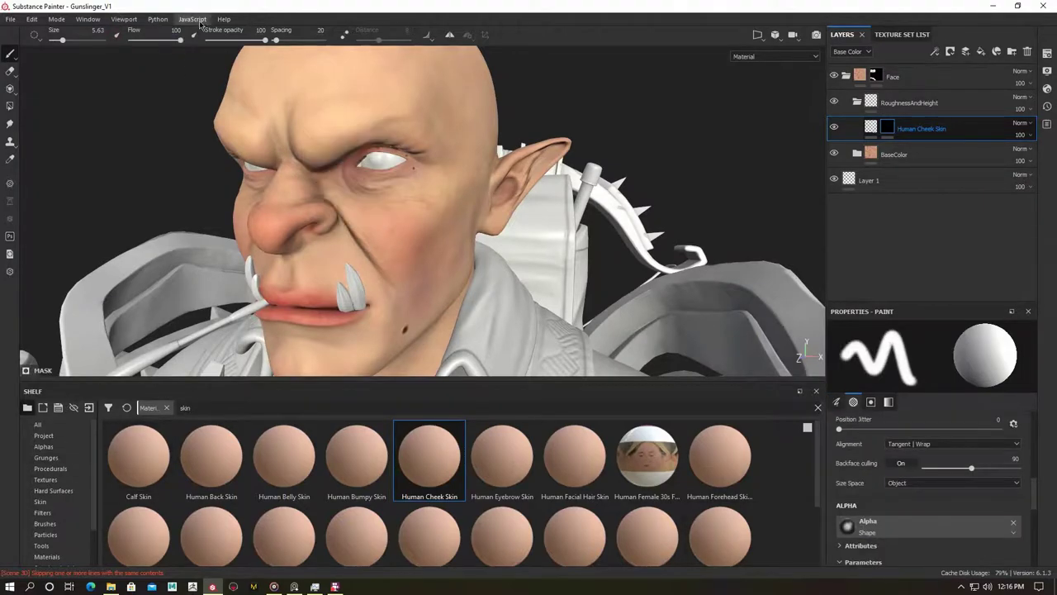
{"action": "key", "text": "l"}
{"action": "left_click_drag", "start_coordinate": [404, 206], "coordinate": [342, 184], "text": "alt"}
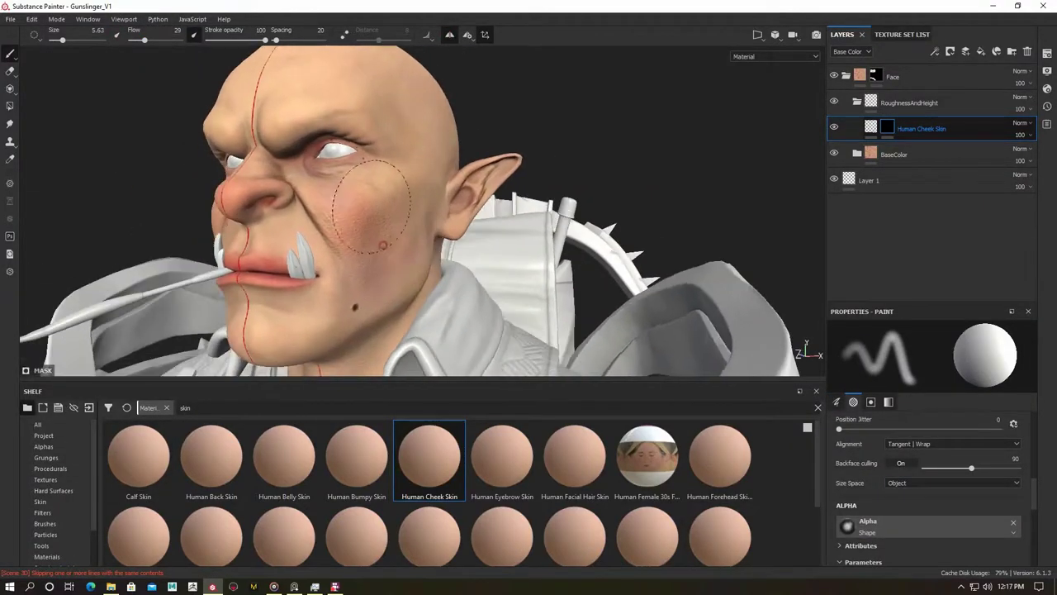
{"action": "left_click", "coordinate": [870, 126]}
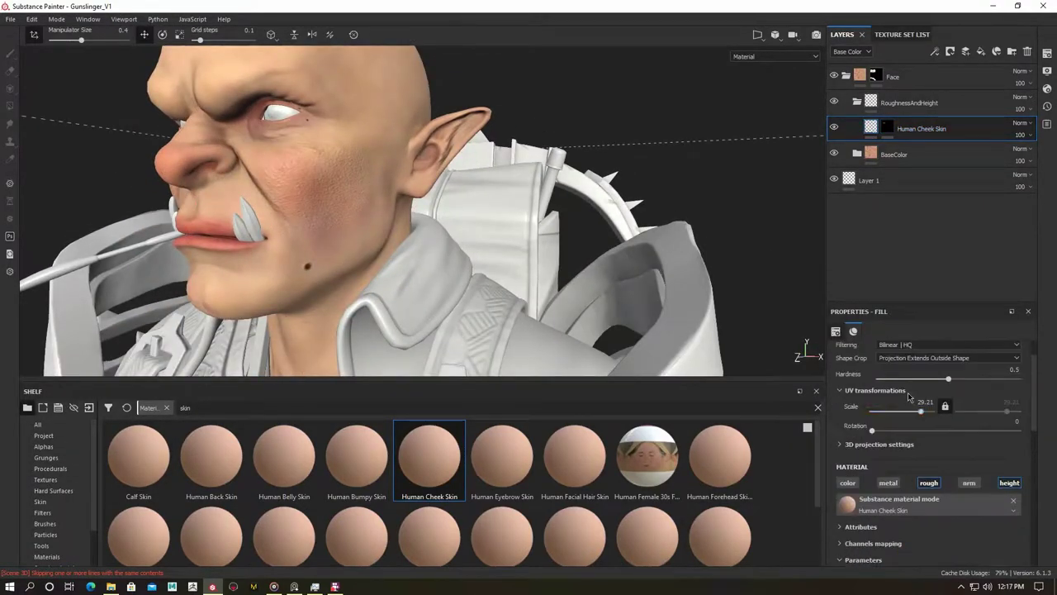
{"action": "scroll", "coordinate": [917, 411], "scroll_direction": "down", "scroll_amount": 5}
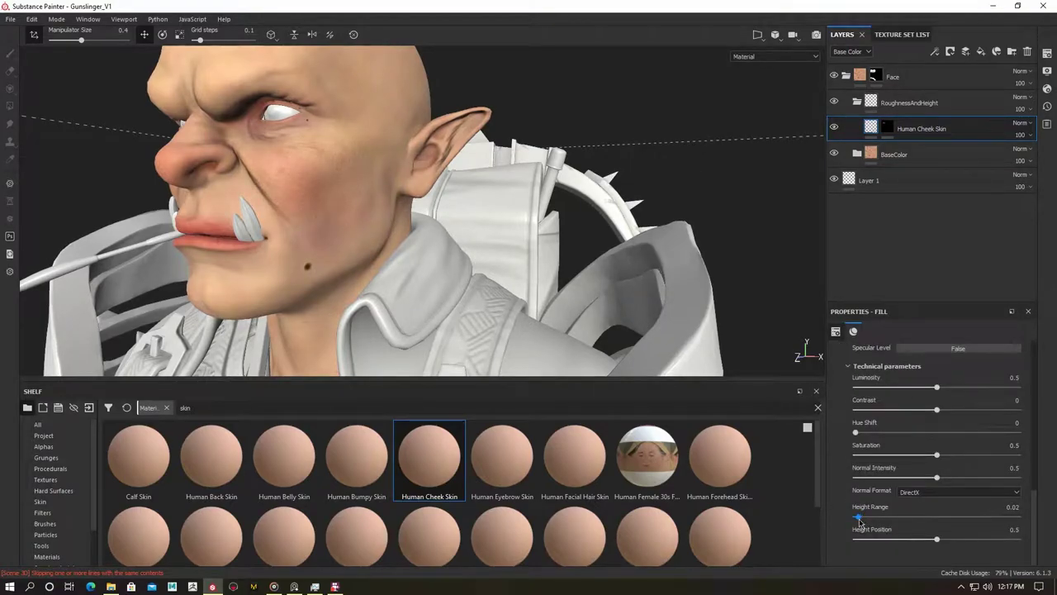
{"action": "scroll", "coordinate": [923, 451], "scroll_direction": "up", "scroll_amount": 6}
{"action": "left_click_drag", "start_coordinate": [413, 207], "coordinate": [462, 207], "text": "alt"}
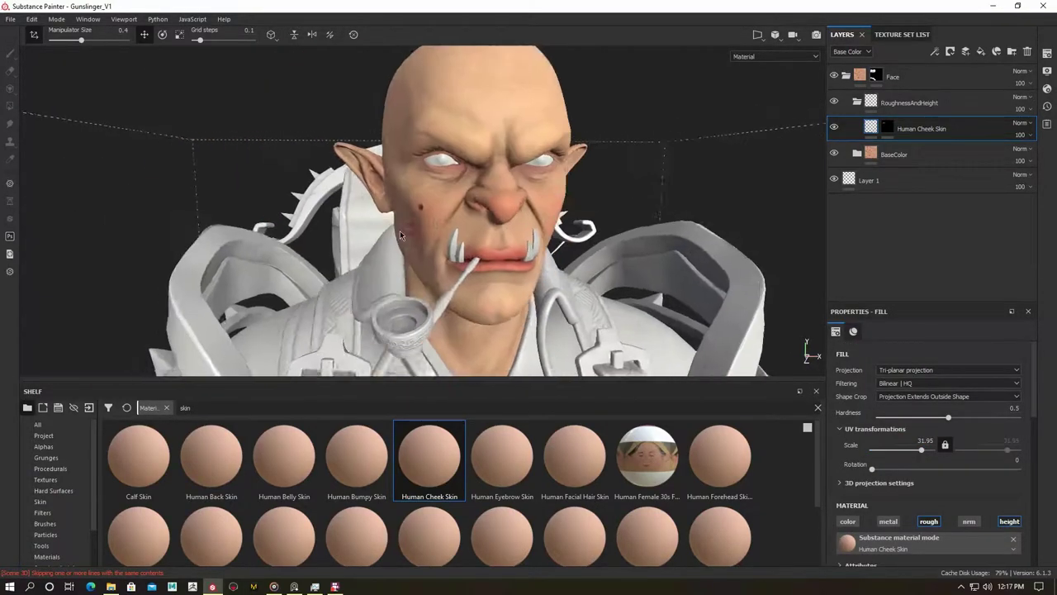
{"action": "left_click", "coordinate": [887, 126], "text": "alt"}
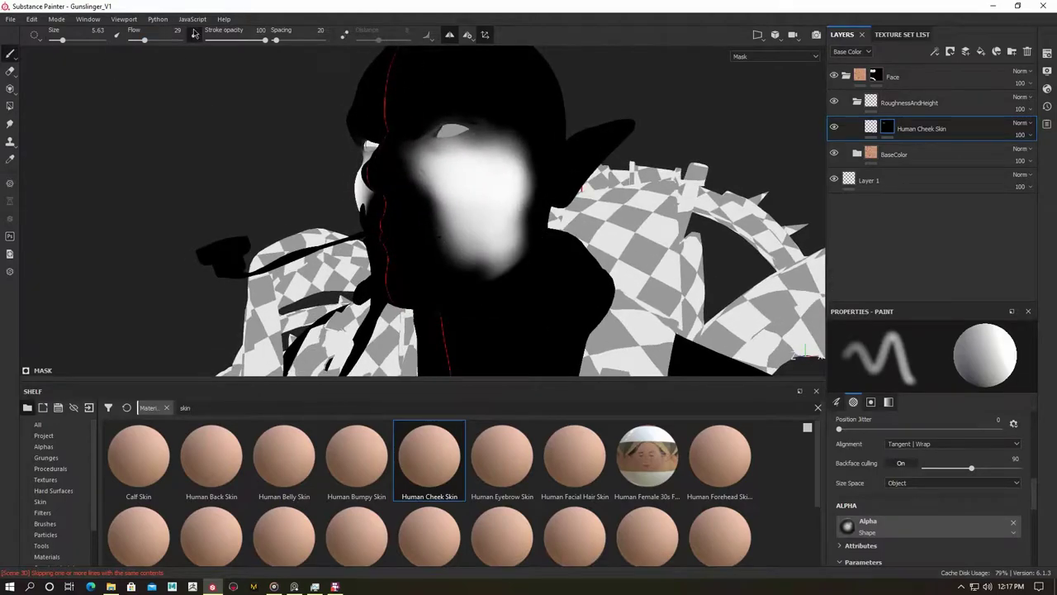
{"action": "left_click", "coordinate": [871, 127]}
Drag Human Forehead Skin from the Shelf into the stack above the cheek skin layer.
{"action": "left_click_drag", "start_coordinate": [732, 469], "coordinate": [909, 128]}
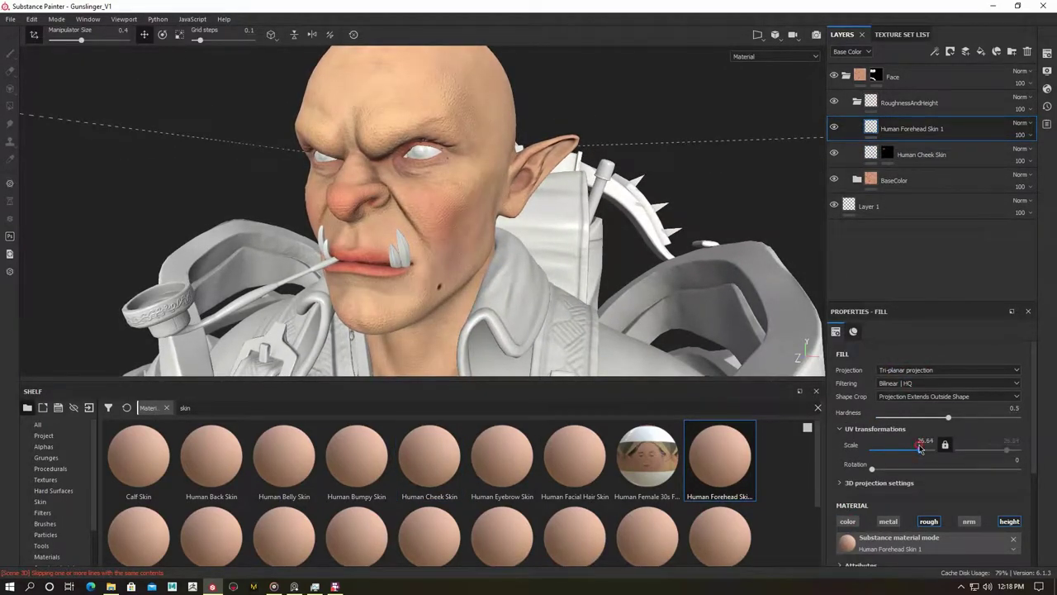
{"action": "scroll", "coordinate": [1009, 529], "scroll_direction": "down", "scroll_amount": 8}
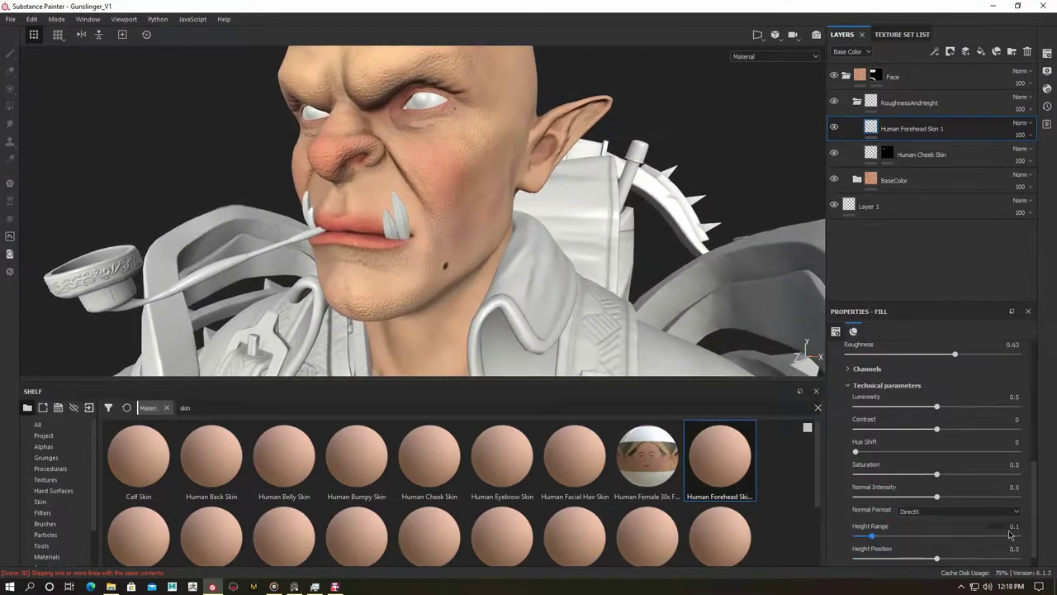
{"action": "left_click", "coordinate": [921, 154]}
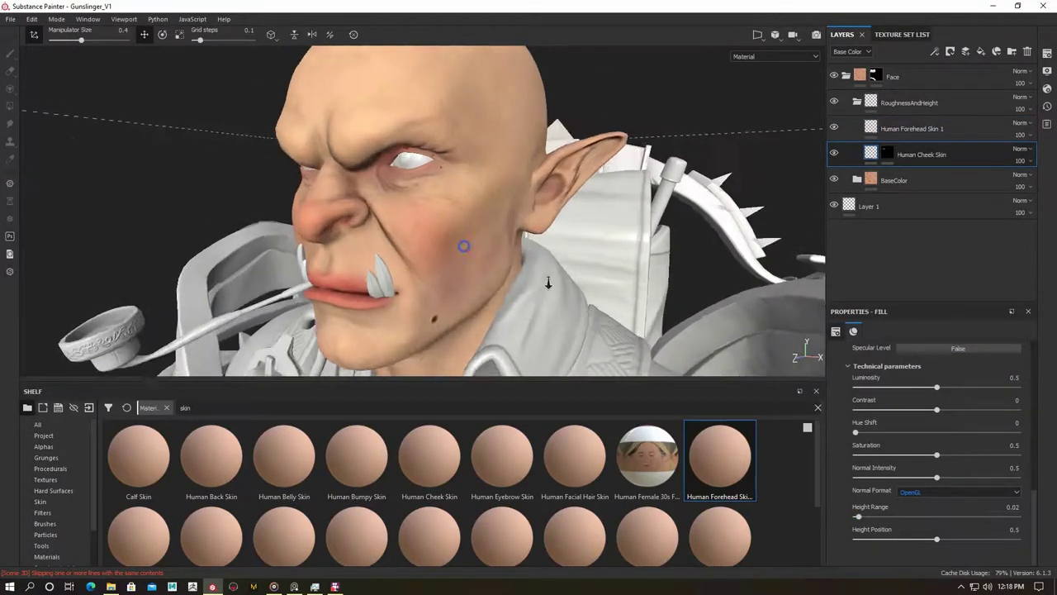
{"action": "left_click_drag", "start_coordinate": [1034, 363], "coordinate": [1046, 505]}
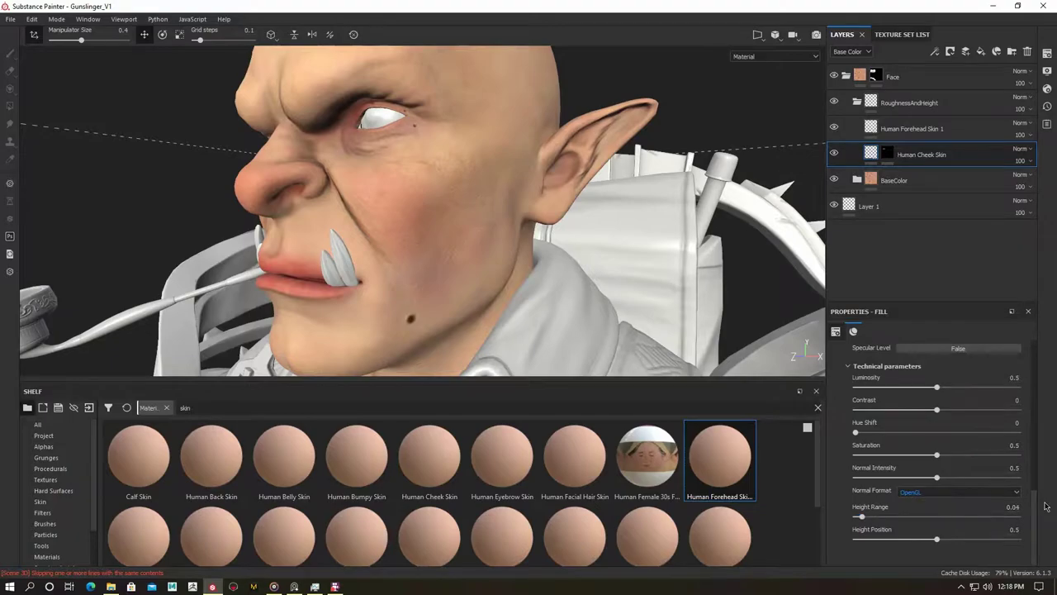
{"action": "left_click", "coordinate": [912, 128]}
Give Human Forehead Skin 1 a black mask and paint it onto the forehead and scalp.
{"action": "right_click", "coordinate": [900, 124]}
{"action": "left_click", "coordinate": [931, 445]}
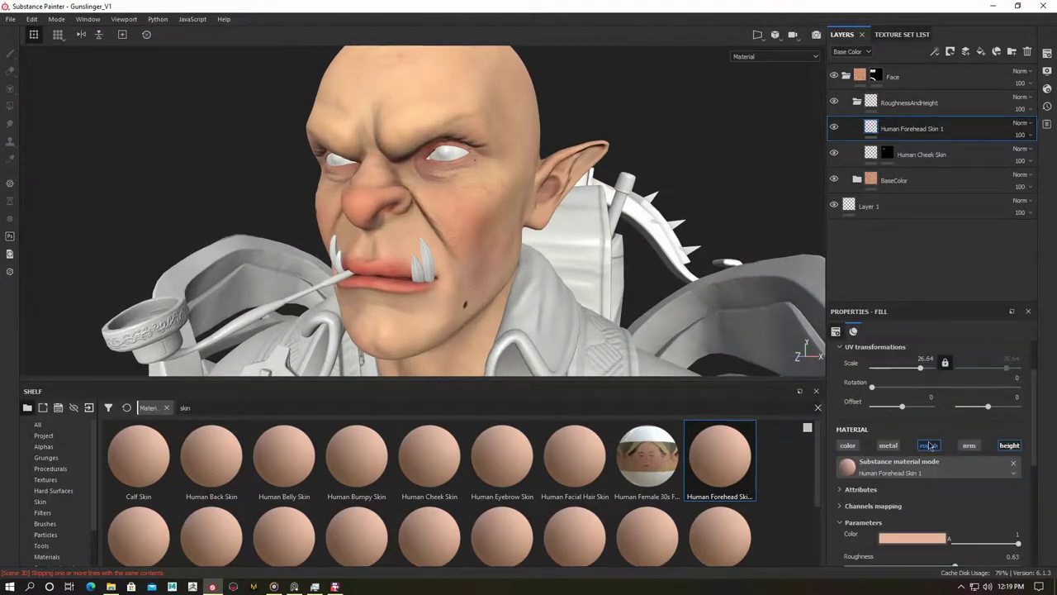
{"action": "scroll", "coordinate": [916, 446], "scroll_direction": "down", "scroll_amount": 5}
{"action": "key", "text": "1"}
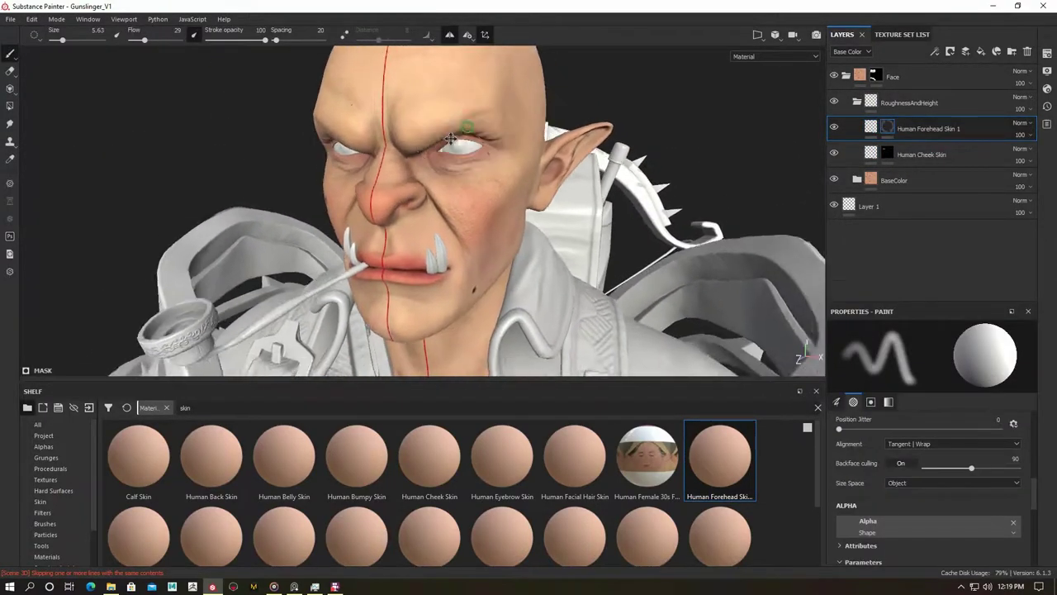
{"action": "mouse_move", "coordinate": [463, 124]}
{"action": "left_mouse_down"}
{"action": "mouse_move", "coordinate": [443, 143]}
{"action": "mouse_move", "coordinate": [610, 163]}
{"action": "mouse_move", "coordinate": [495, 165]}
{"action": "mouse_move", "coordinate": [469, 302]}
{"action": "mouse_move", "coordinate": [567, 166]}
{"action": "left_mouse_up"}
{"action": "scroll", "coordinate": [430, 495], "scroll_direction": "down", "scroll_amount": 1}
{"action": "scroll", "coordinate": [819, 447], "scroll_direction": "up", "scroll_amount": 1}
{"action": "scroll", "coordinate": [818, 447], "scroll_direction": "down", "scroll_amount": 1}
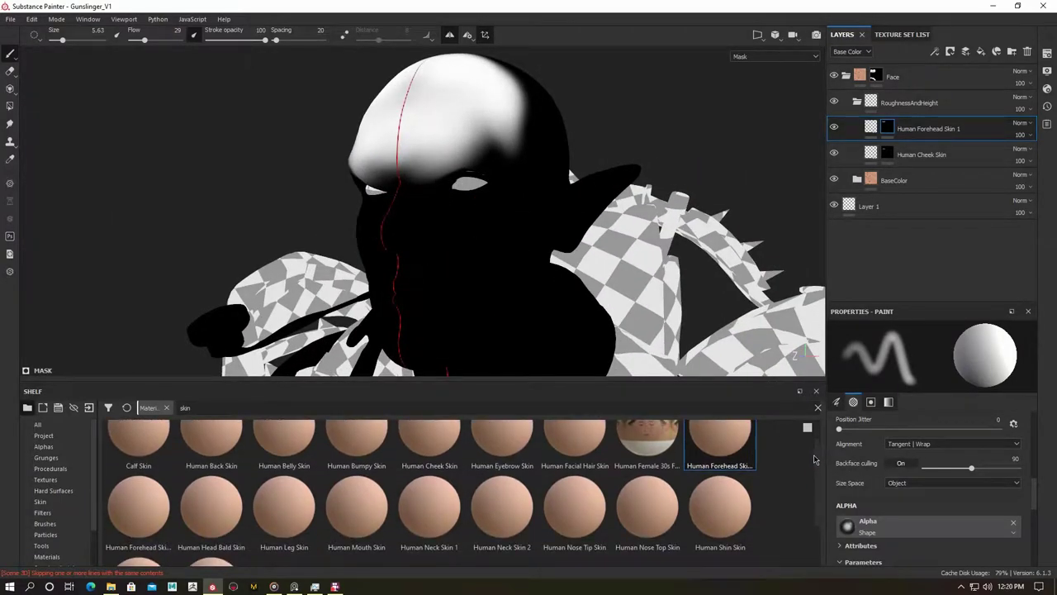
{"action": "key", "text": "m"}
{"action": "left_click_drag", "start_coordinate": [529, 116], "coordinate": [462, 124], "text": "alt"}
{"action": "left_click", "coordinate": [870, 126]}
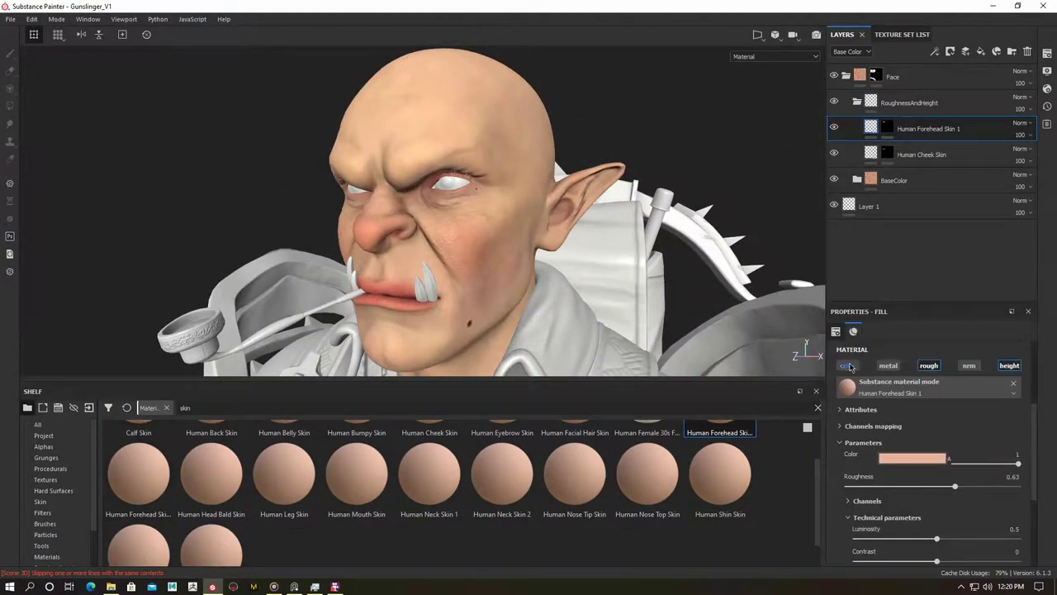
Lower the forehead skin's colour value to 0.33 and reduce the cheek skin's colour.
{"action": "scroll", "coordinate": [927, 458], "scroll_direction": "down", "scroll_amount": 2}
{"action": "left_click_drag", "start_coordinate": [982, 507], "coordinate": [974, 507]}
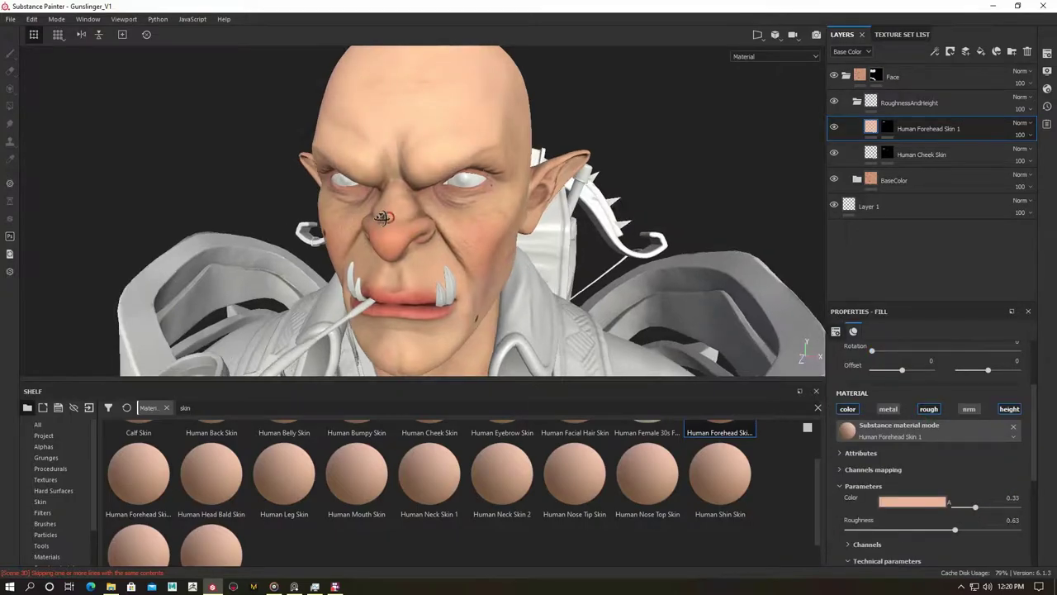
{"action": "key", "text": "c"}
{"action": "left_click", "coordinate": [871, 154]}
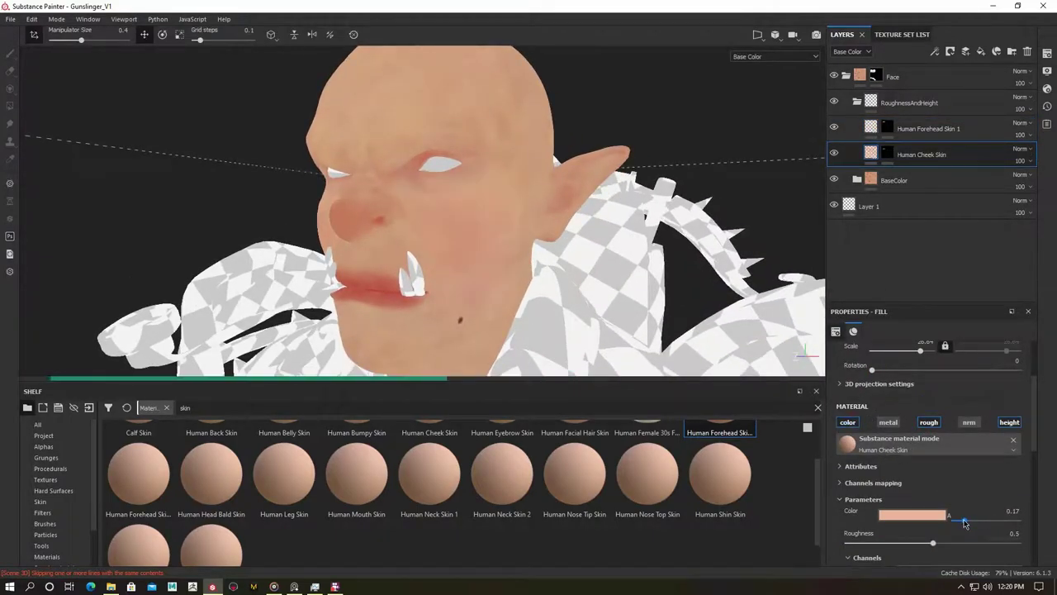
{"action": "left_click", "coordinate": [917, 514]}
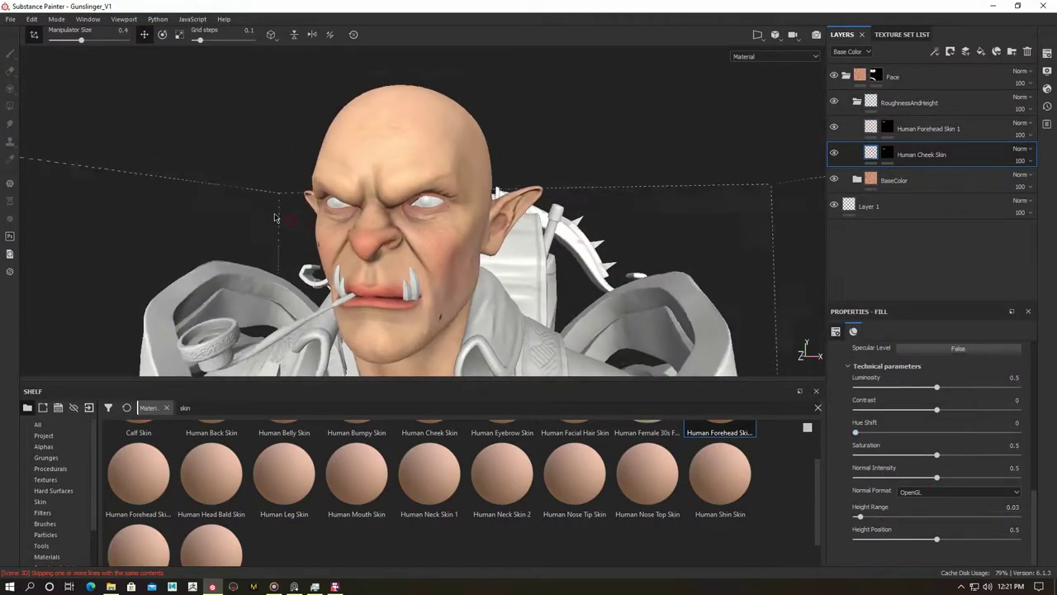
Preview the cheek skin's roughness channel, then add Human Head Bald Skin as a new layer.
{"action": "left_click", "coordinate": [888, 153]}
{"action": "key", "text": "c"}
{"action": "key", "text": "c"}
{"action": "scroll", "coordinate": [342, 229], "scroll_direction": "up", "scroll_amount": 5}
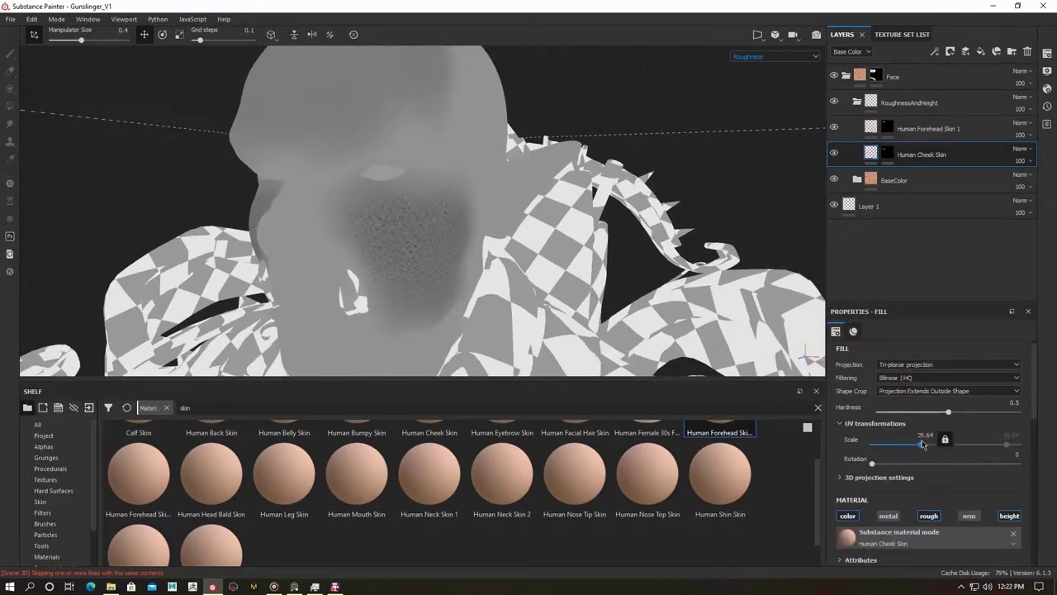
{"action": "key", "text": "1"}
{"action": "key", "text": "m"}
{"action": "scroll", "coordinate": [484, 189], "scroll_direction": "down", "scroll_amount": 3}
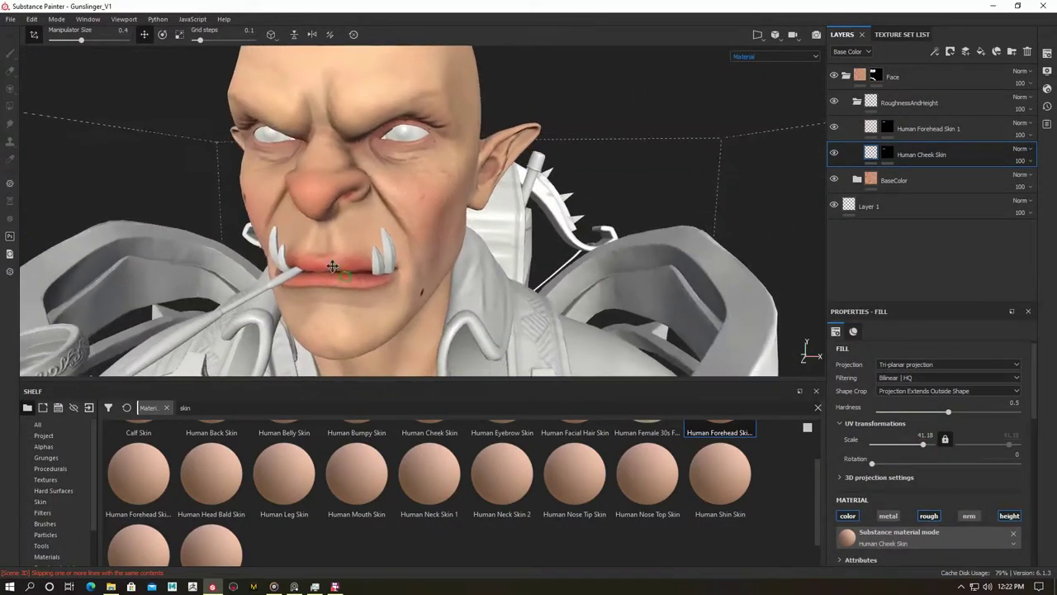
{"action": "mouse_move", "coordinate": [338, 161]}
{"action": "left_mouse_down", "text": "alt"}
{"action": "mouse_move", "coordinate": [354, 224]}
{"action": "mouse_move", "coordinate": [424, 267]}
{"action": "left_mouse_up", "text": "alt"}
{"action": "left_click_drag", "start_coordinate": [210, 475], "coordinate": [925, 124]}
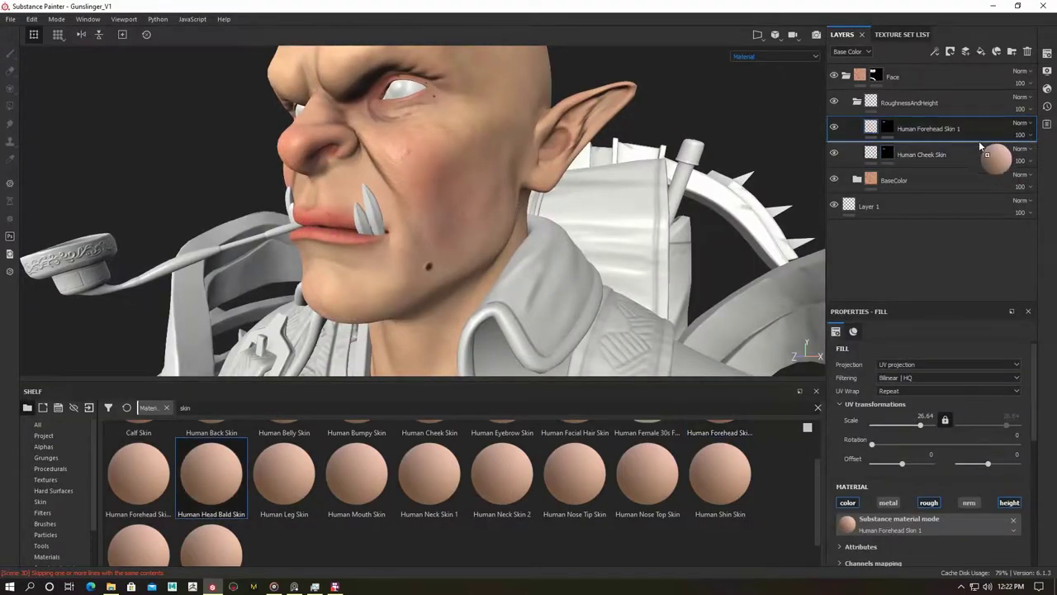
View the back of the head and open the Human Head Bald Skin layer's fill settings and mask.
{"action": "scroll", "coordinate": [1025, 516], "scroll_direction": "down", "scroll_amount": 5}
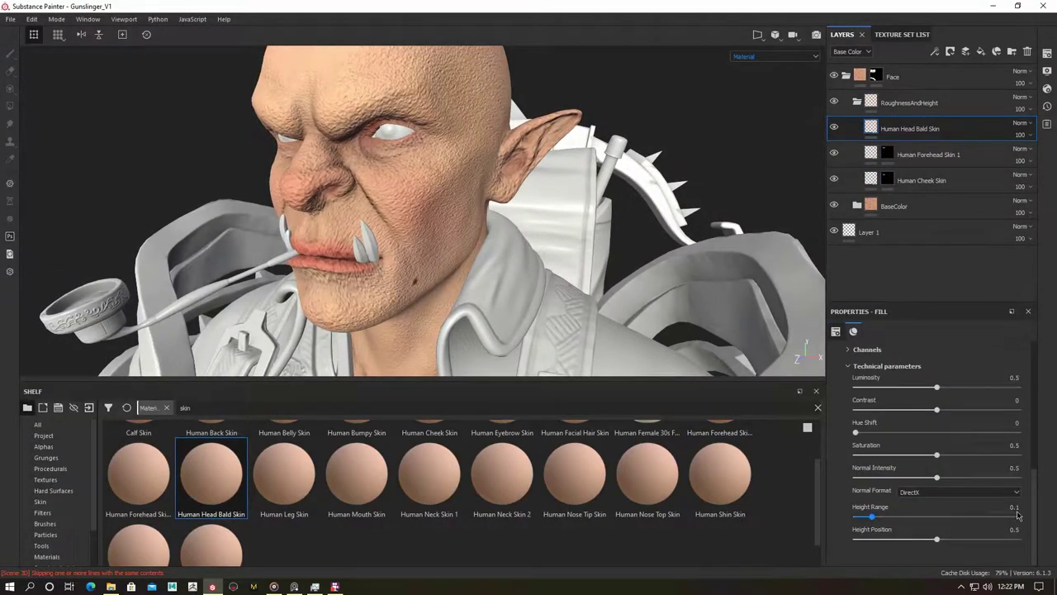
{"action": "left_click_drag", "start_coordinate": [496, 248], "coordinate": [413, 213], "text": "alt"}
{"action": "mouse_move", "coordinate": [406, 170]}
{"action": "left_mouse_down", "text": "alt"}
{"action": "mouse_move", "coordinate": [474, 212]}
{"action": "mouse_move", "coordinate": [467, 229]}
{"action": "left_mouse_up", "text": "alt"}
{"action": "left_click", "coordinate": [870, 128]}
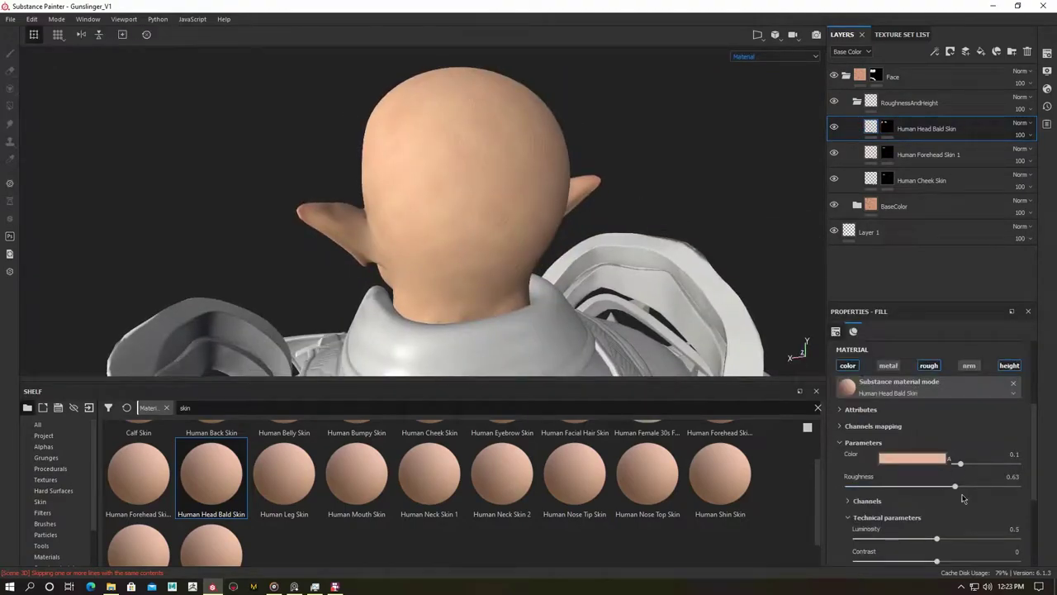
{"action": "key", "text": "1"}
{"action": "mouse_move", "coordinate": [389, 264]}
{"action": "left_mouse_down", "text": "alt"}
{"action": "mouse_move", "coordinate": [456, 207]}
{"action": "mouse_move", "coordinate": [495, 259]}
{"action": "left_mouse_up", "text": "alt"}
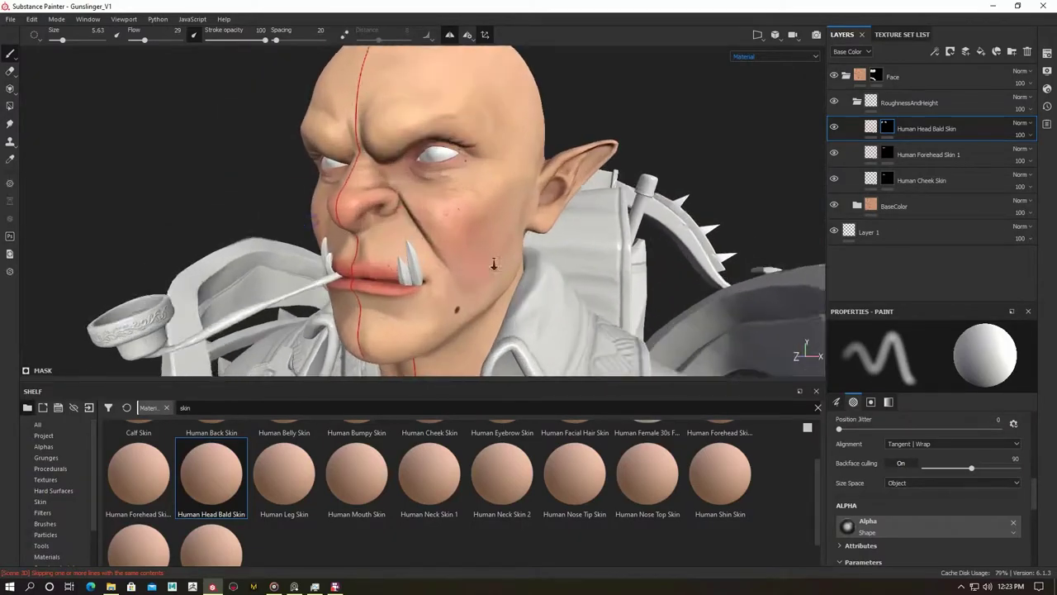
Paint the bald skin mask onto the scalp with a brush of about 3.14, then inspect the new fill layer.
{"action": "right_click_drag", "start_coordinate": [377, 247], "coordinate": [467, 262], "text": "alt"}
{"action": "left_click_drag", "start_coordinate": [467, 261], "coordinate": [483, 202], "text": "alt"}
{"action": "mouse_move", "coordinate": [453, 249]}
{"action": "left_mouse_down", "text": "alt"}
{"action": "mouse_move", "coordinate": [512, 207]}
{"action": "mouse_move", "coordinate": [455, 280]}
{"action": "left_mouse_up", "text": "alt"}
{"action": "mouse_move", "coordinate": [463, 255]}
{"action": "left_mouse_down", "text": "alt"}
{"action": "mouse_move", "coordinate": [495, 247]}
{"action": "mouse_move", "coordinate": [430, 248]}
{"action": "mouse_move", "coordinate": [495, 239]}
{"action": "left_mouse_up", "text": "alt"}
{"action": "right_click", "coordinate": [463, 248], "text": "ctrl+alt"}
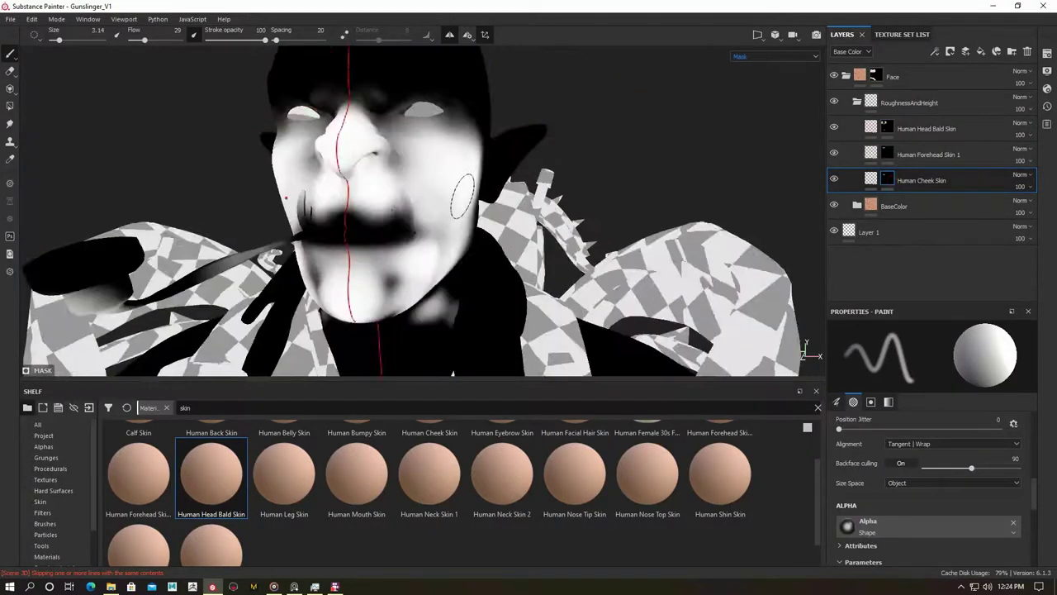
{"action": "left_click", "coordinate": [871, 179]}
{"action": "right_click", "coordinate": [851, 129]}
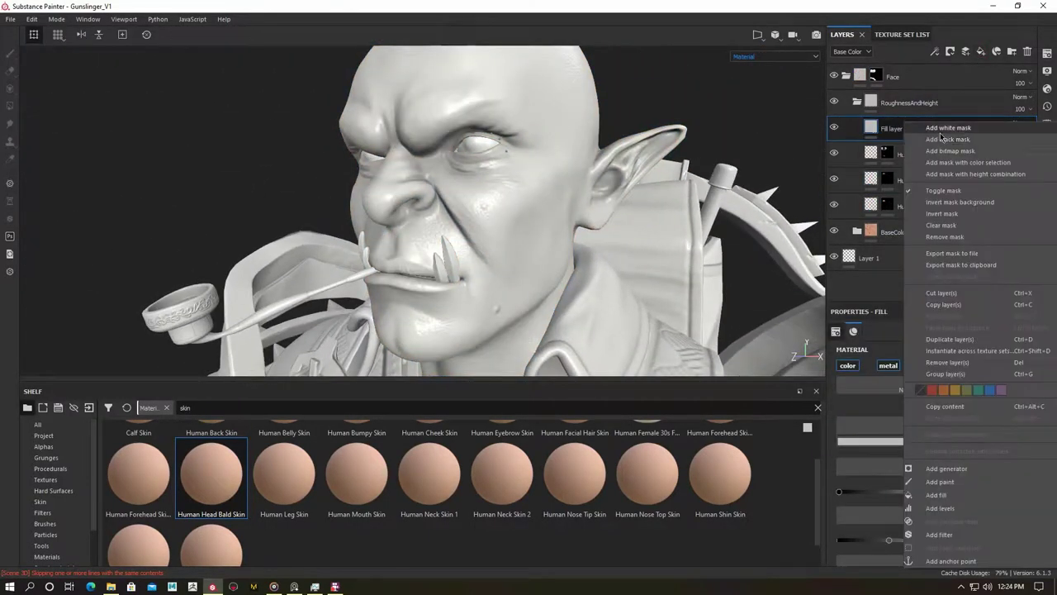
Give Fill layer 2 a black mask and set its roughness value.
{"action": "left_click", "coordinate": [892, 140]}
{"action": "mouse_move", "coordinate": [463, 248]}
{"action": "left_mouse_down", "text": "alt"}
{"action": "mouse_move", "coordinate": [533, 211]}
{"action": "mouse_move", "coordinate": [319, 202]}
{"action": "left_mouse_up", "text": "alt"}
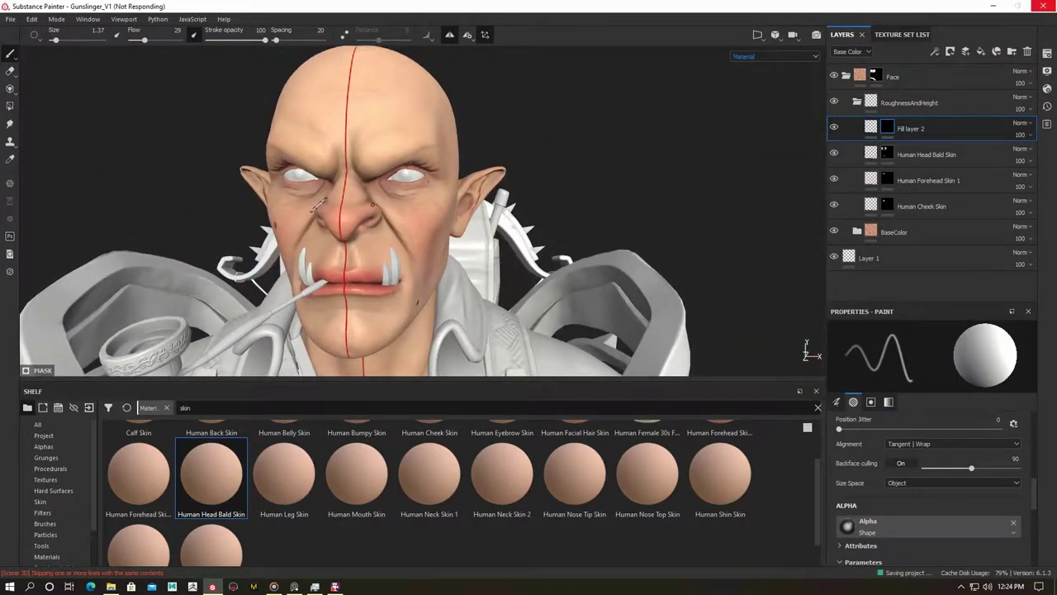
{"action": "left_click_drag", "start_coordinate": [319, 203], "coordinate": [364, 206], "text": "alt"}
{"action": "left_click", "coordinate": [870, 127]}
{"action": "left_click_drag", "start_coordinate": [377, 286], "coordinate": [799, 189], "text": "alt"}
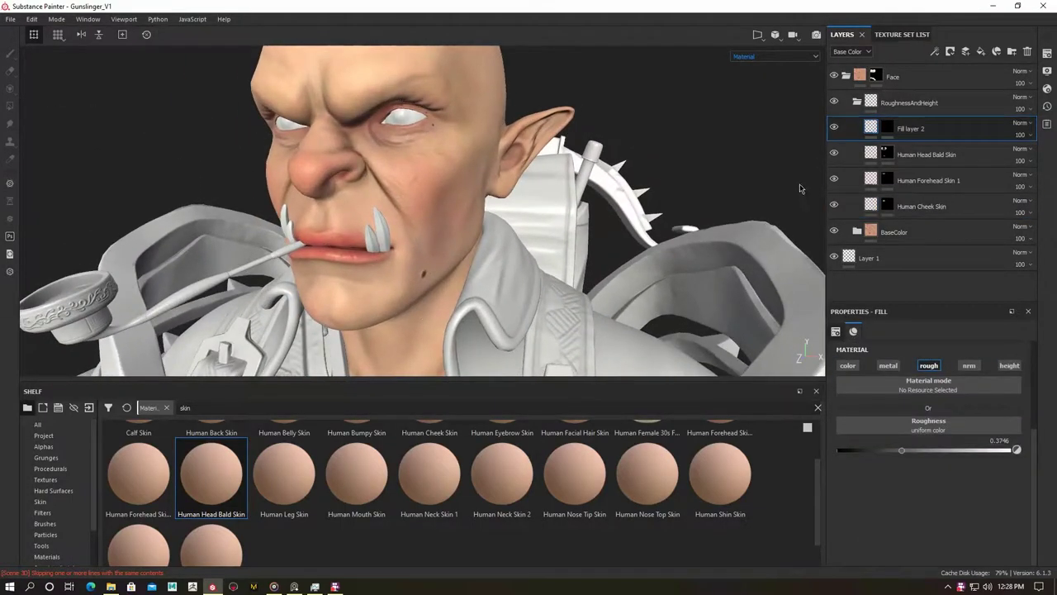
Duplicate Fill layer 2, lower the copy's roughness to 0.1079, and select its mask.
{"action": "right_click", "coordinate": [900, 125]}
{"action": "left_click", "coordinate": [879, 449]}
{"action": "left_click_drag", "start_coordinate": [496, 247], "coordinate": [436, 213], "text": "alt"}
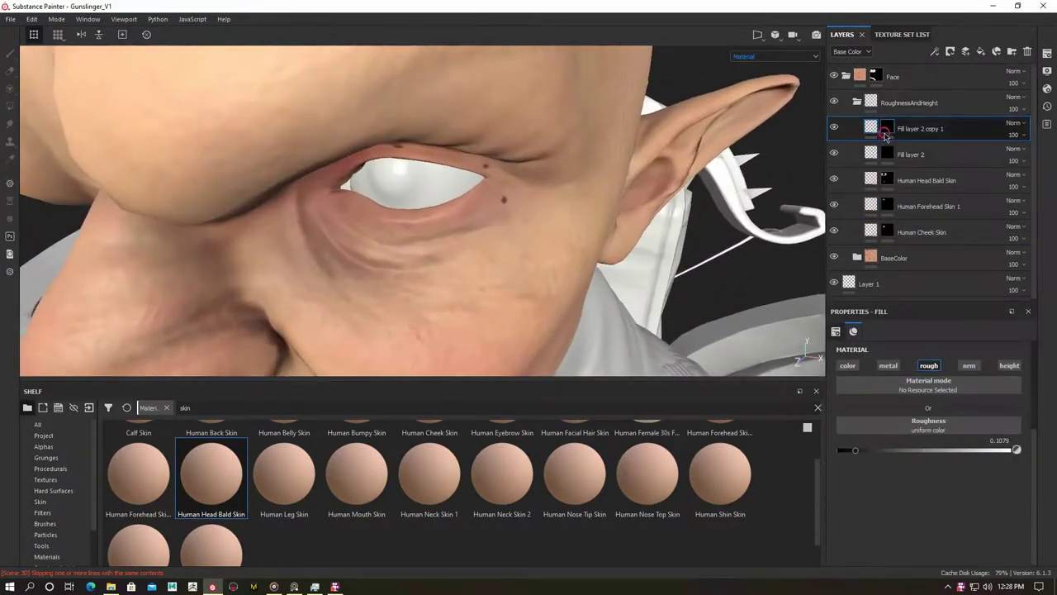
{"action": "left_click", "coordinate": [886, 128]}
Check the copy's mask in the viewport, then return to the full material front view.
{"action": "scroll", "coordinate": [463, 197], "scroll_direction": "down", "scroll_amount": 3}
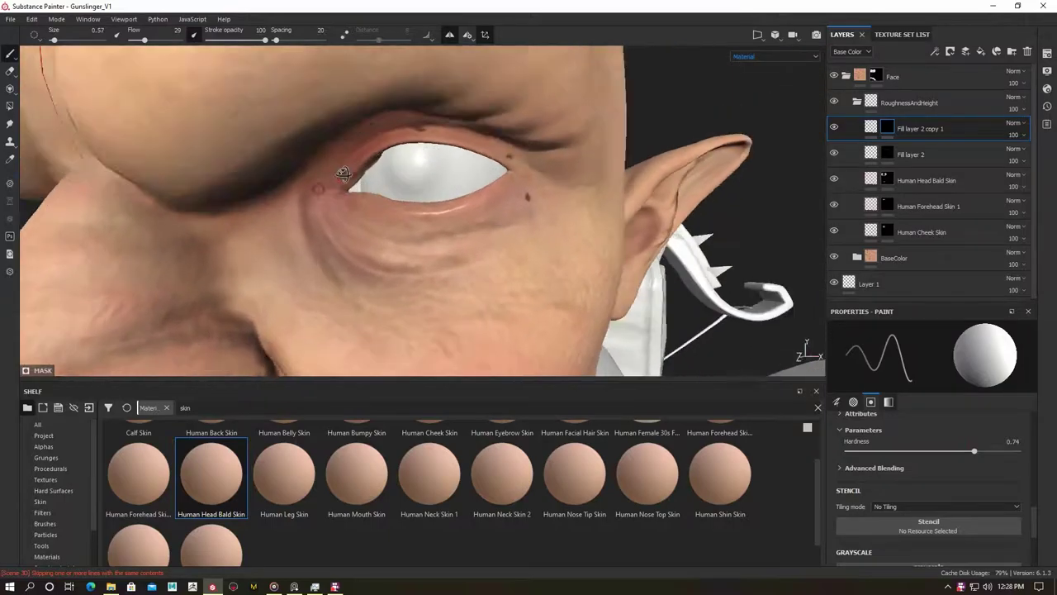
{"action": "scroll", "coordinate": [176, 165], "scroll_direction": "down", "scroll_amount": 3}
{"action": "key", "text": "m"}
{"action": "scroll", "coordinate": [512, 260], "scroll_direction": "up", "scroll_amount": 5}
{"action": "scroll", "coordinate": [225, 202], "scroll_direction": "up", "scroll_amount": 2}
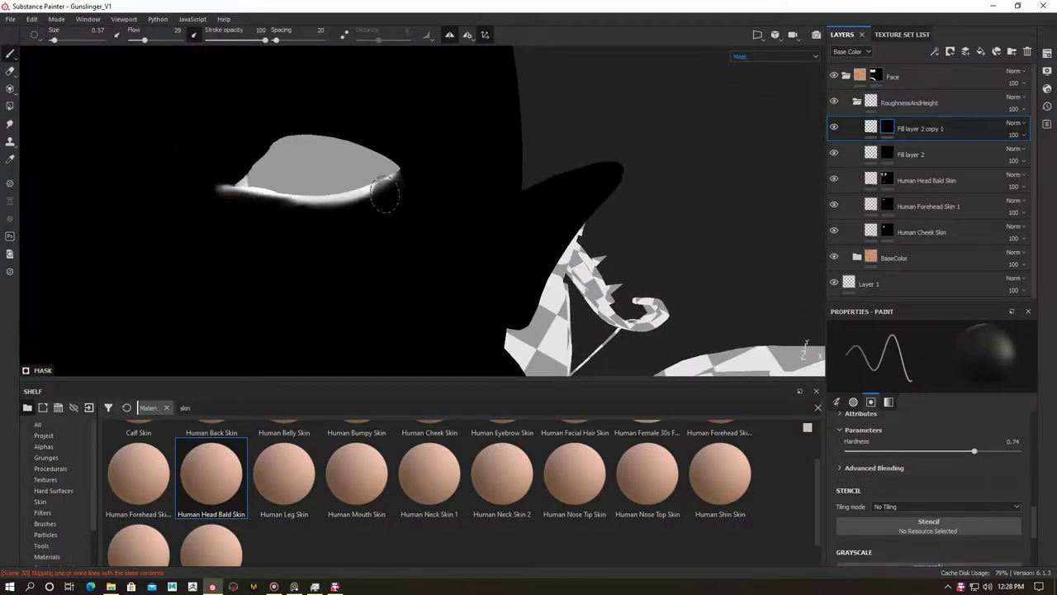
{"action": "scroll", "coordinate": [196, 156], "scroll_direction": "down", "scroll_amount": 2}
{"action": "key", "text": "m"}
{"action": "scroll", "coordinate": [177, 173], "scroll_direction": "down", "scroll_amount": 3}
{"action": "mouse_move", "coordinate": [177, 173]}
{"action": "left_mouse_down", "text": "alt"}
{"action": "mouse_move", "coordinate": [296, 190]}
{"action": "mouse_move", "coordinate": [617, 168]}
{"action": "mouse_move", "coordinate": [744, 173]}
{"action": "left_mouse_up", "text": "alt"}
Preview base colour and select the Human Cheek Skin mask inside RoughnessAndHeight for painting.
{"action": "key", "text": "c"}
{"action": "key", "text": "c"}
{"action": "left_click", "coordinate": [857, 103]}
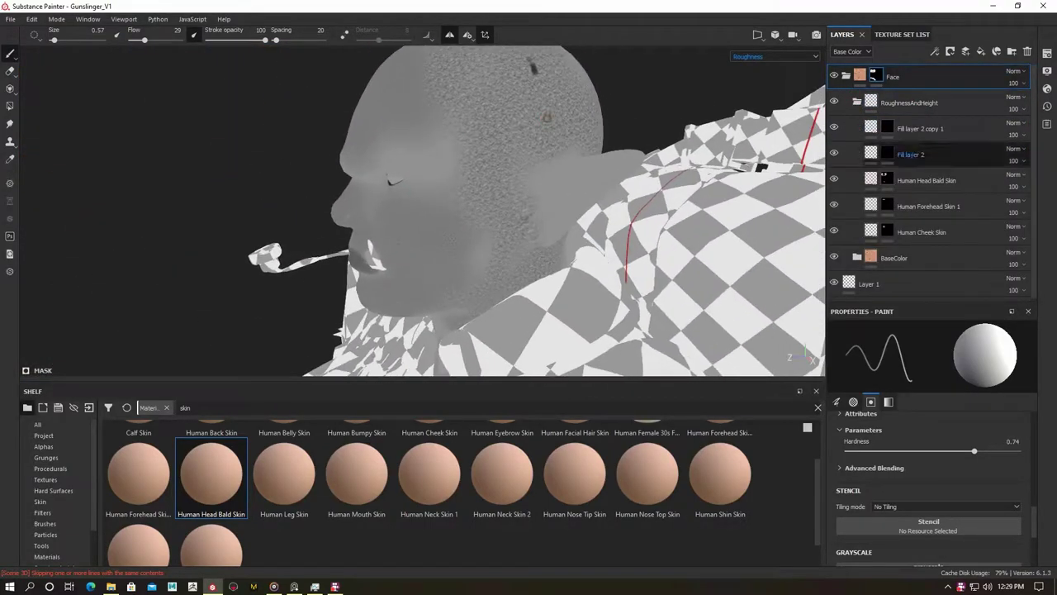
{"action": "left_click", "coordinate": [925, 180]}
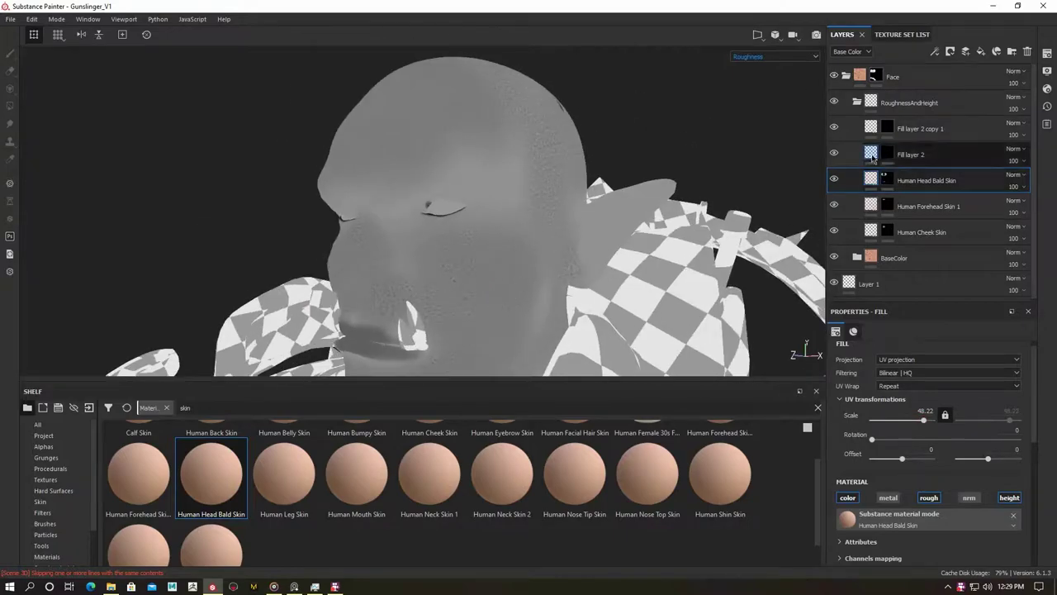
{"action": "left_click", "coordinate": [887, 232]}
{"action": "mouse_move", "coordinate": [371, 190]}
{"action": "left_mouse_down", "text": "alt"}
{"action": "mouse_move", "coordinate": [498, 186]}
{"action": "mouse_move", "coordinate": [508, 208]}
{"action": "left_mouse_up", "text": "alt"}
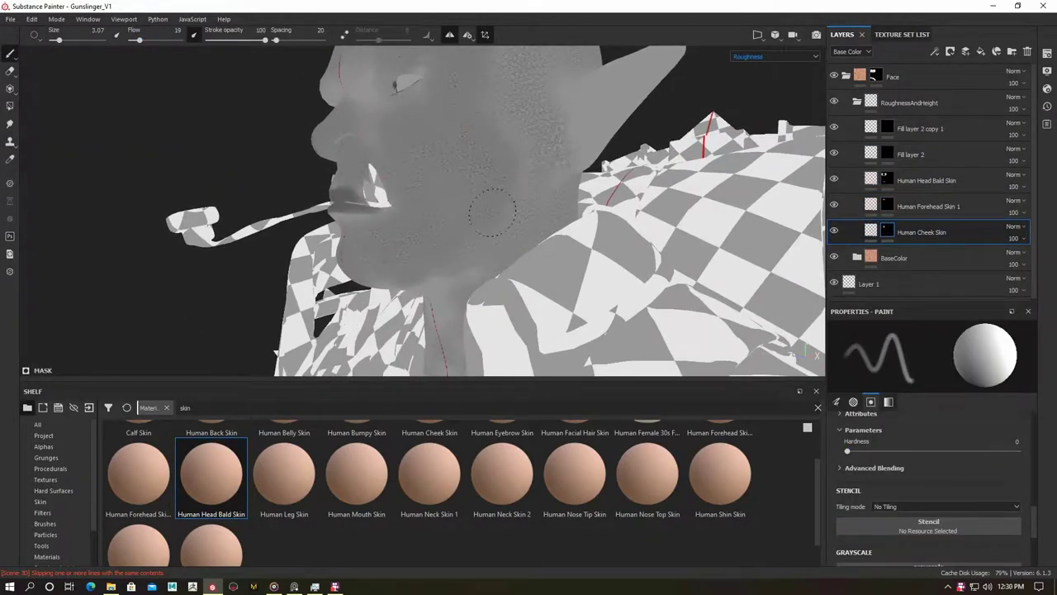
{"action": "mouse_move", "coordinate": [473, 241]}
{"action": "left_mouse_down", "text": "alt"}
{"action": "mouse_move", "coordinate": [377, 218]}
{"action": "mouse_move", "coordinate": [410, 158]}
{"action": "mouse_move", "coordinate": [395, 137]}
{"action": "mouse_move", "coordinate": [697, 212]}
{"action": "mouse_move", "coordinate": [707, 295]}
{"action": "mouse_move", "coordinate": [648, 107]}
{"action": "mouse_move", "coordinate": [556, 196]}
{"action": "mouse_move", "coordinate": [482, 141]}
{"action": "left_mouse_up", "text": "alt"}
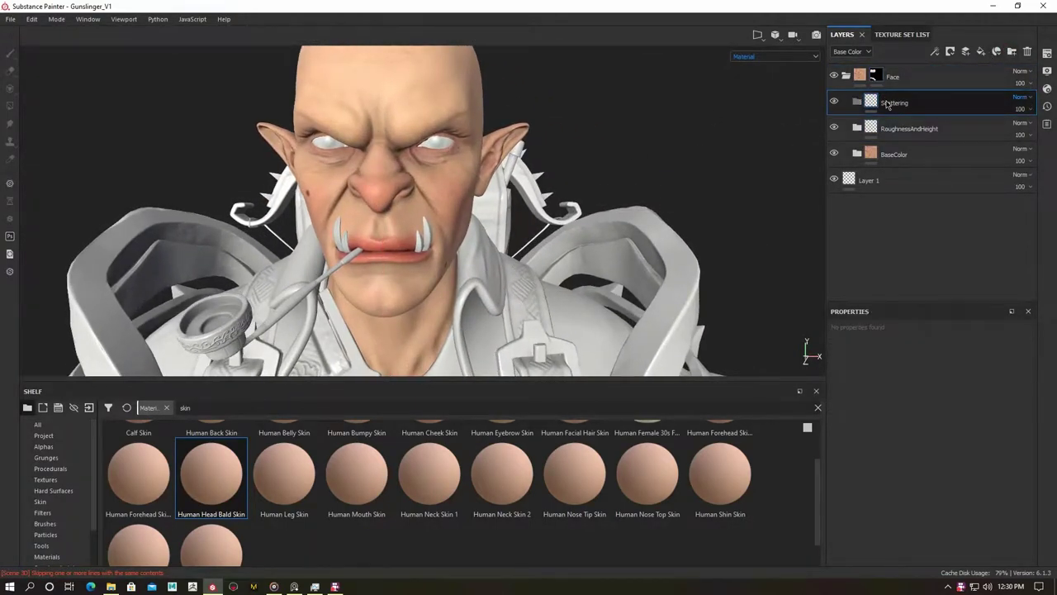
Add Fill layer 3 to the Scattering folder with a black mask, displayed in the viewport.
{"action": "left_click", "coordinate": [1047, 53]}
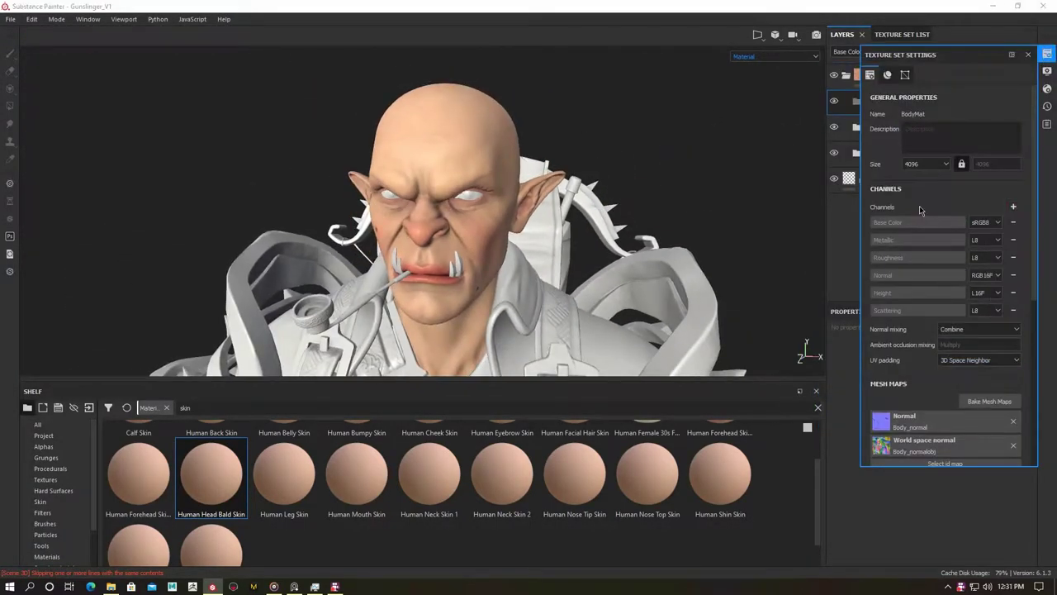
{"action": "left_click", "coordinate": [1046, 53]}
{"action": "right_click", "coordinate": [890, 103]}
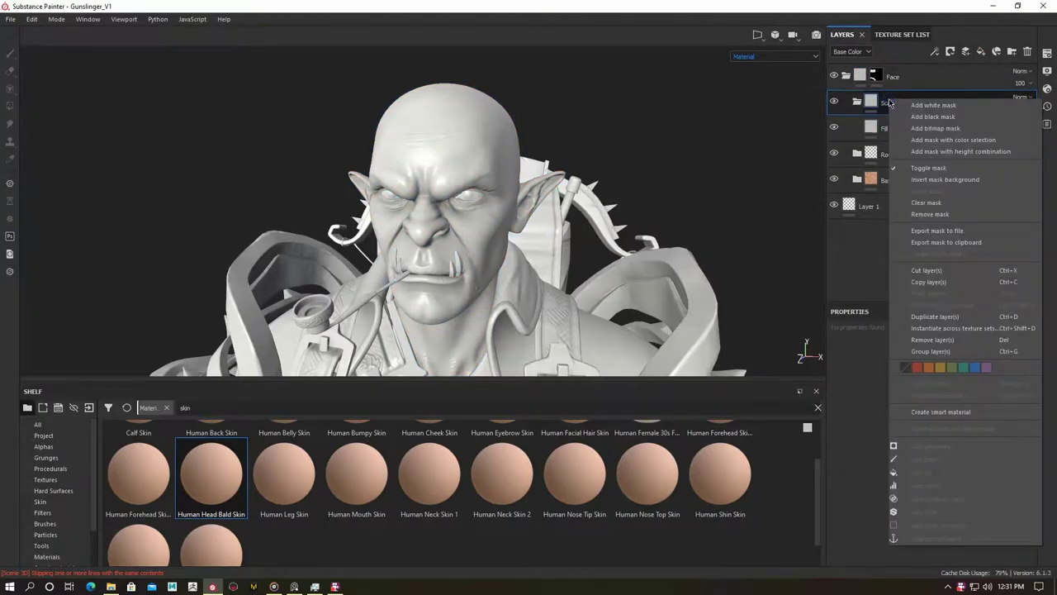
{"action": "left_click", "coordinate": [884, 128]}
{"action": "right_click", "coordinate": [875, 128]}
{"action": "left_click", "coordinate": [908, 177]}
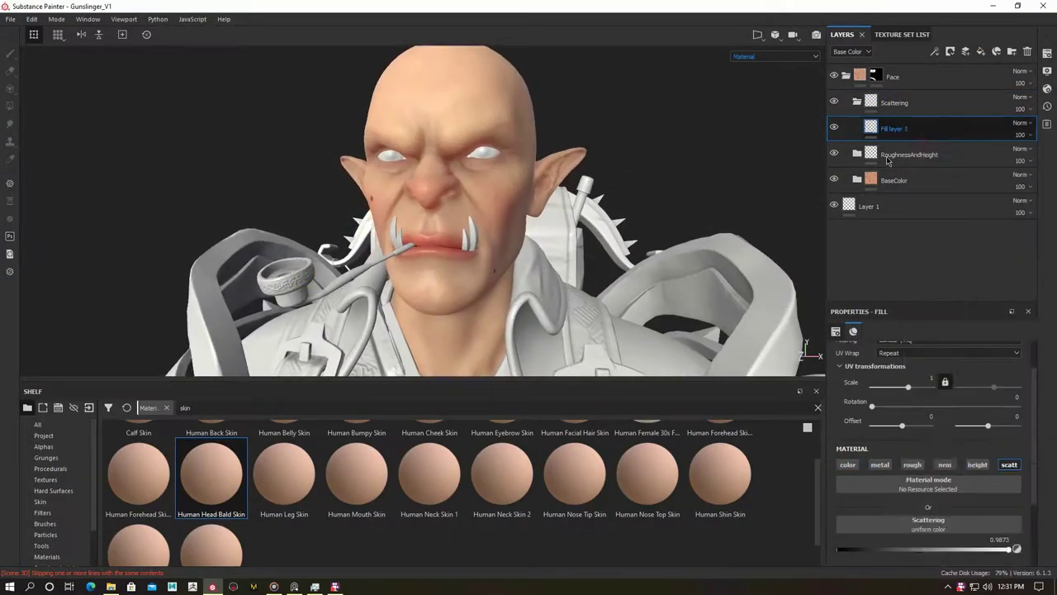
{"action": "left_click", "coordinate": [887, 127], "text": "alt"}
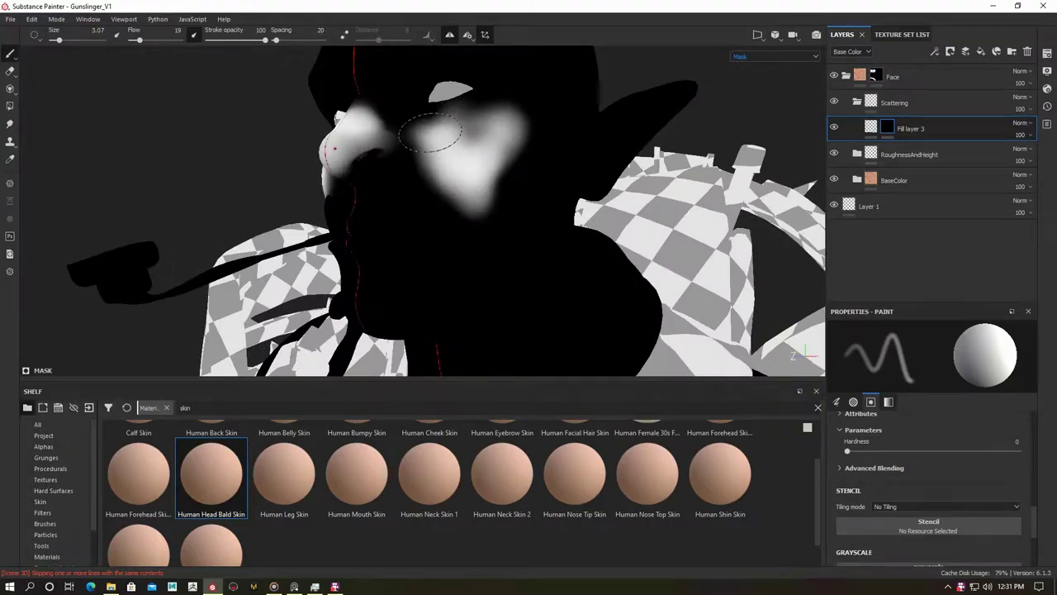
Paint the scattering mask onto the nose and cheeks using brush sizes about 7.57 and 2.41.
{"action": "mouse_move", "coordinate": [482, 178]}
{"action": "left_mouse_down", "text": "alt"}
{"action": "mouse_move", "coordinate": [273, 176]}
{"action": "mouse_move", "coordinate": [293, 164]}
{"action": "left_mouse_up", "text": "alt"}
{"action": "right_click_drag", "start_coordinate": [292, 163], "coordinate": [380, 218], "text": "ctrl"}
{"action": "mouse_move", "coordinate": [380, 219]}
{"action": "left_mouse_down", "text": "alt"}
{"action": "mouse_move", "coordinate": [557, 173]}
{"action": "mouse_move", "coordinate": [464, 221]}
{"action": "mouse_move", "coordinate": [396, 194]}
{"action": "left_mouse_up", "text": "alt"}
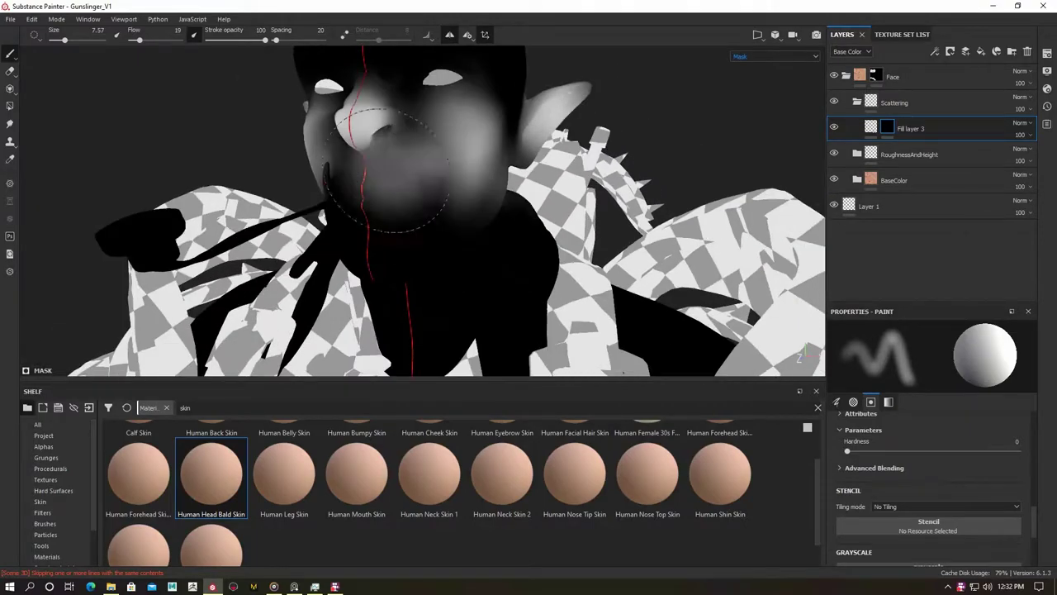
{"action": "right_click_drag", "start_coordinate": [402, 192], "coordinate": [363, 192], "text": "ctrl"}
{"action": "mouse_move", "coordinate": [385, 230]}
{"action": "left_mouse_down", "text": "alt"}
{"action": "mouse_move", "coordinate": [355, 165]}
{"action": "mouse_move", "coordinate": [342, 194]}
{"action": "mouse_move", "coordinate": [463, 252]}
{"action": "left_mouse_up", "text": "alt"}
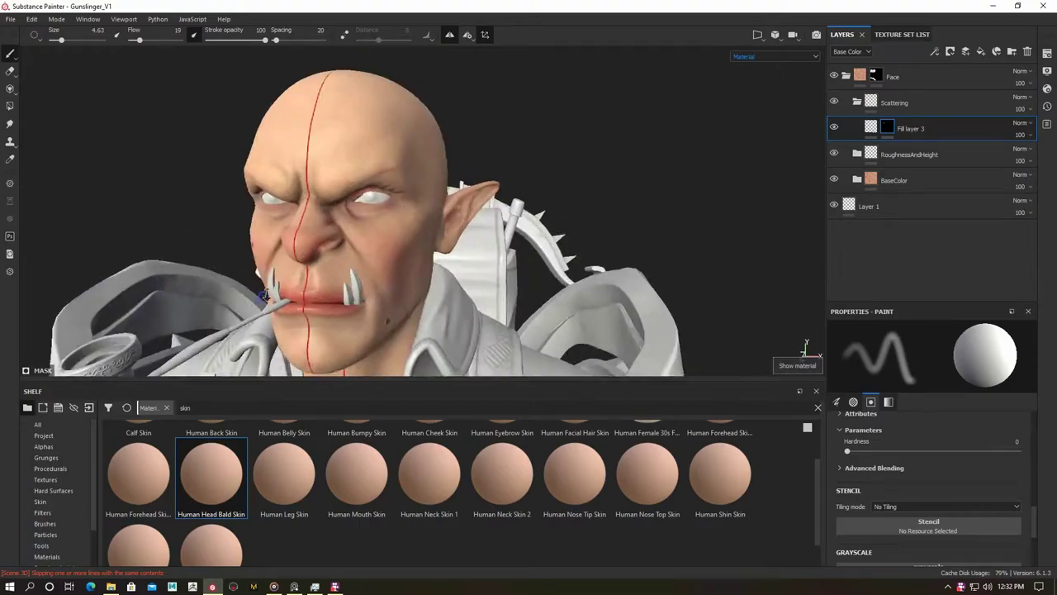
Lower Fill layer 3's opacity to 32 and give it a white mask.
{"action": "left_click", "coordinate": [1020, 134]}
{"action": "left_click", "coordinate": [1020, 134]}
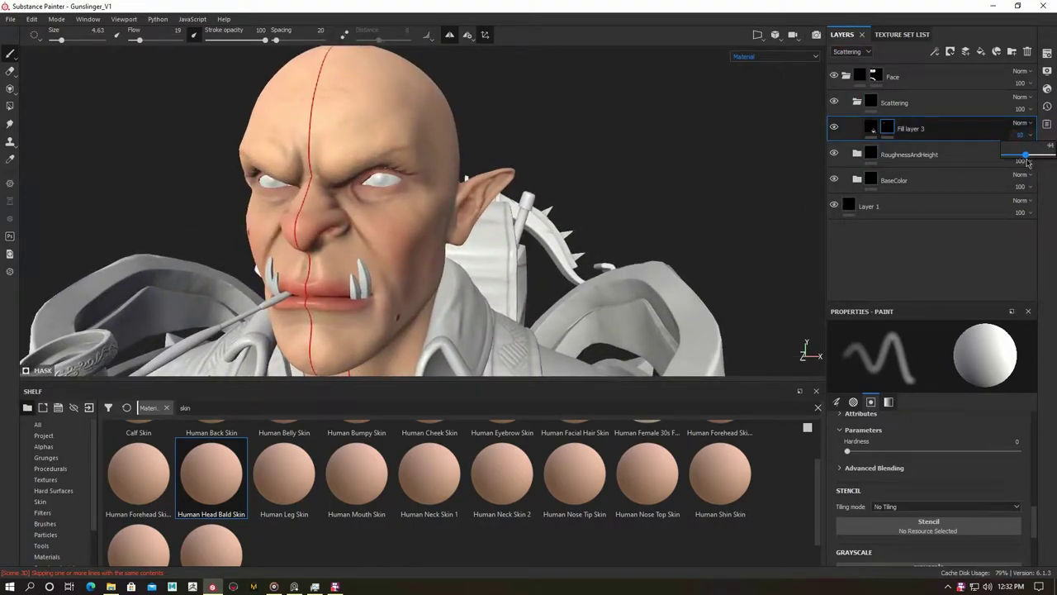
{"action": "left_click_drag", "start_coordinate": [596, 132], "coordinate": [627, 198], "text": "alt"}
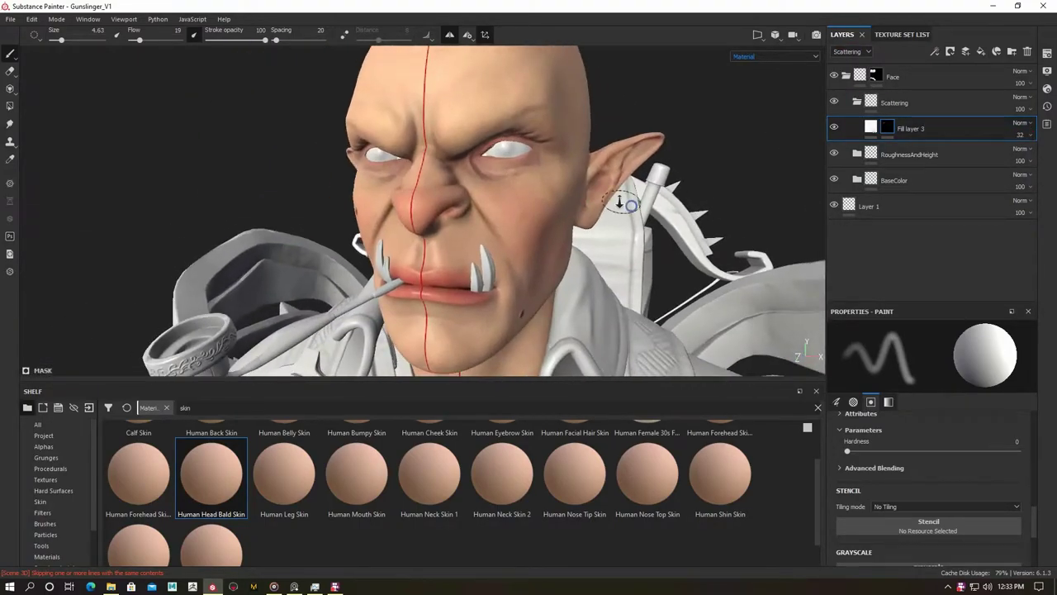
{"action": "right_click", "coordinate": [923, 129]}
{"action": "left_click", "coordinate": [945, 135]}
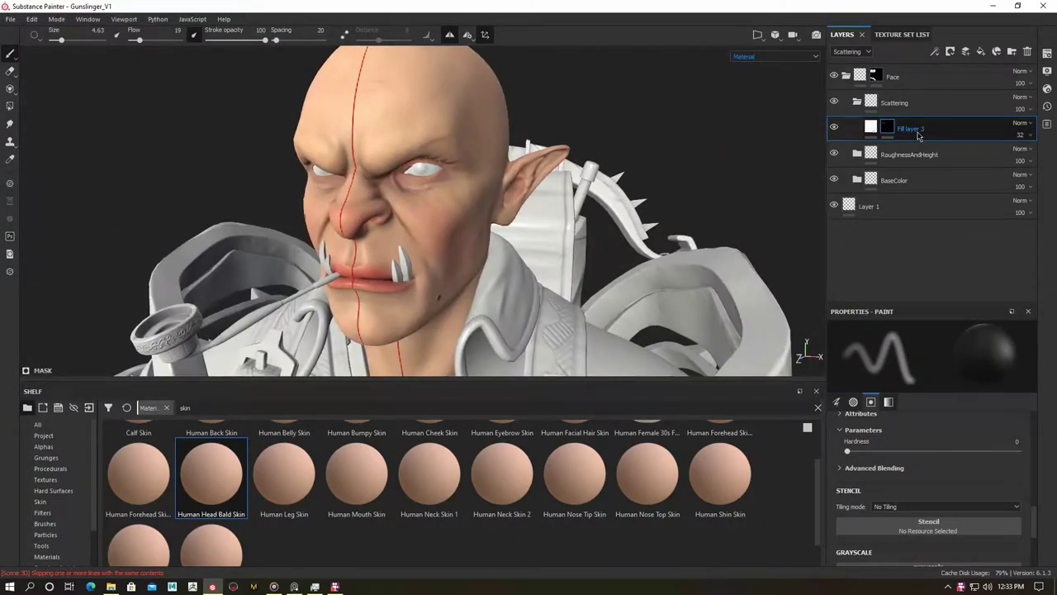
Duplicate Fill layer 3, set the copy's opacity to 2, and save the project.
{"action": "key", "text": "ctrl+d"}
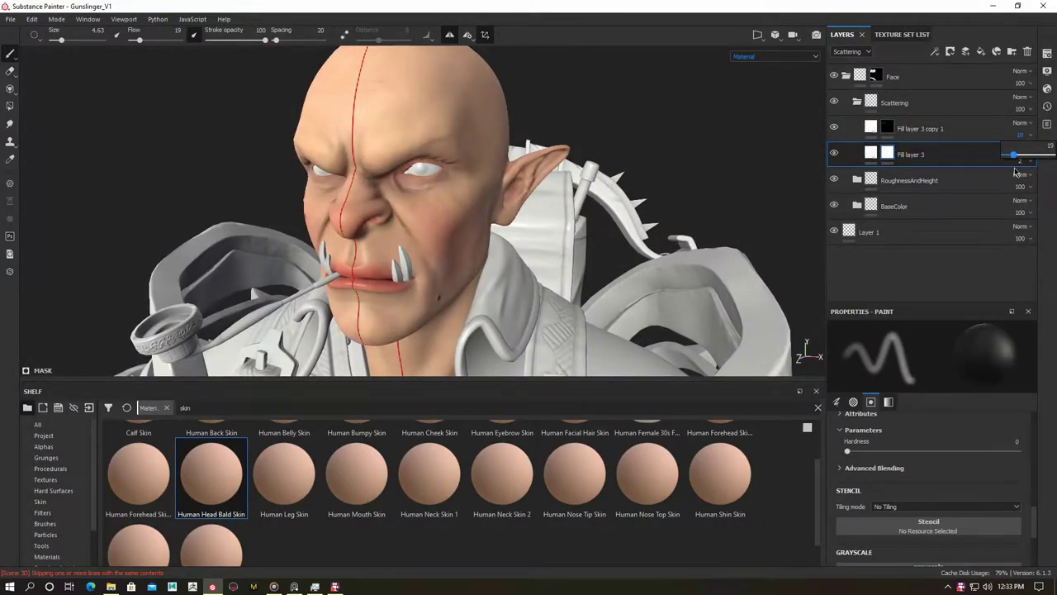
{"action": "left_click", "coordinate": [888, 129], "text": "alt"}
{"action": "left_click_drag", "start_coordinate": [1025, 162], "coordinate": [1021, 163]}
{"action": "key", "text": "ctrl+s"}
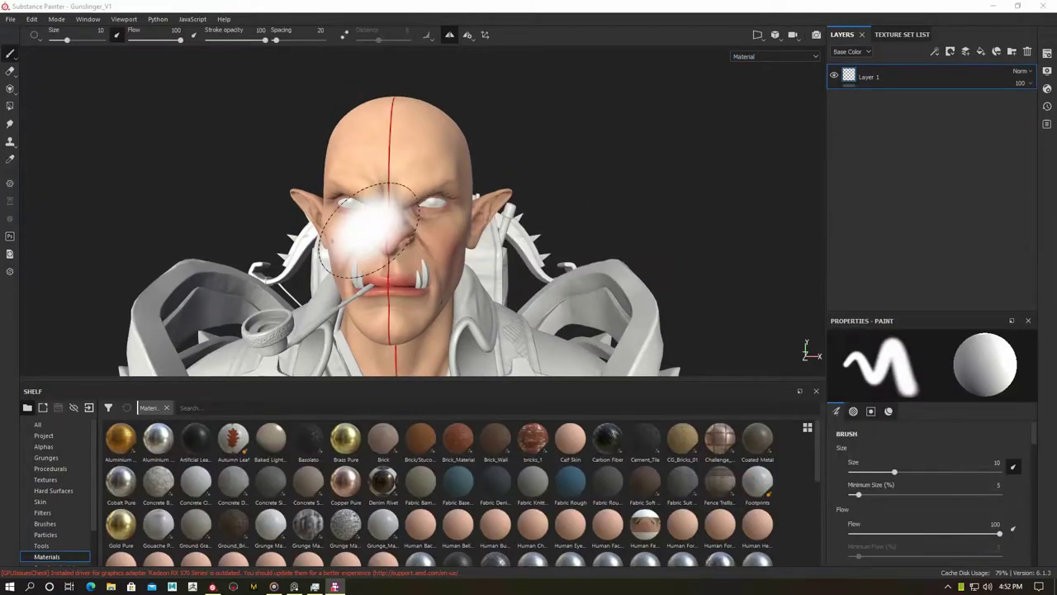
Add Fill layer 4 above Scattering with metal off, a near-black colour and a black mask.
{"action": "left_click", "coordinate": [843, 34]}
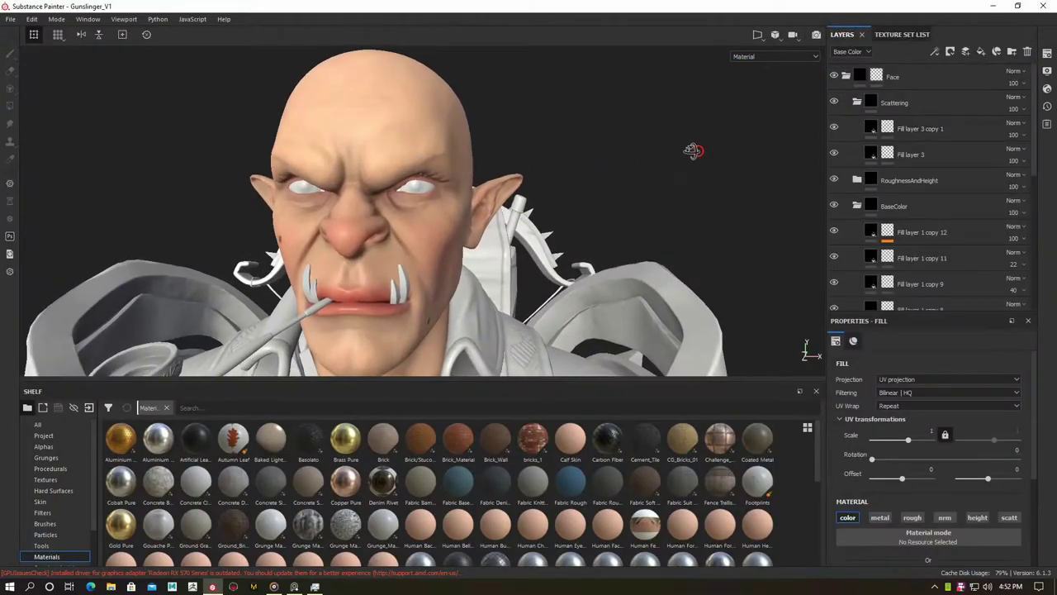
{"action": "left_click", "coordinate": [855, 156]}
{"action": "left_click", "coordinate": [855, 156]}
{"action": "left_click", "coordinate": [896, 180]}
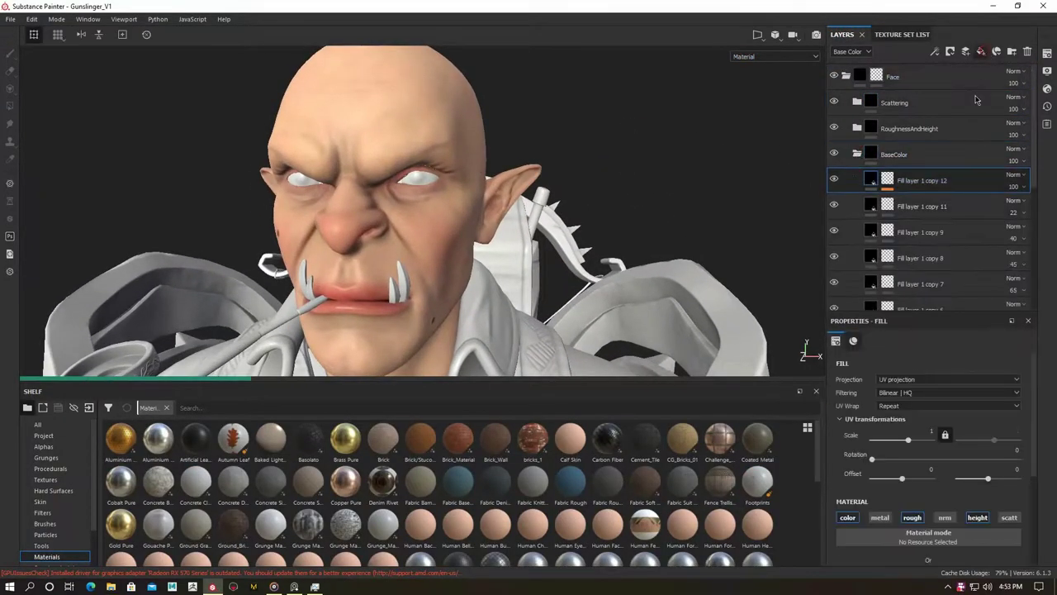
{"action": "left_click_drag", "start_coordinate": [917, 175], "coordinate": [908, 92]}
{"action": "left_click", "coordinate": [881, 385]}
{"action": "left_click", "coordinate": [929, 460]}
{"action": "left_click", "coordinate": [949, 388]}
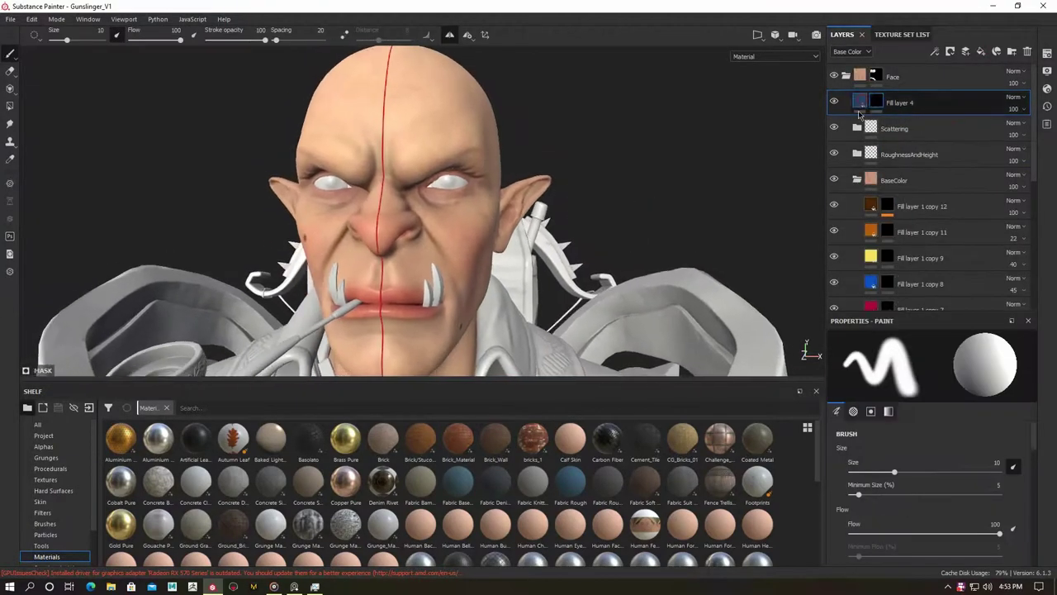
{"action": "left_click", "coordinate": [860, 102]}
{"action": "scroll", "coordinate": [514, 233], "scroll_direction": "up", "scroll_amount": 2}
{"action": "scroll", "coordinate": [613, 175], "scroll_direction": "up", "scroll_amount": 3}
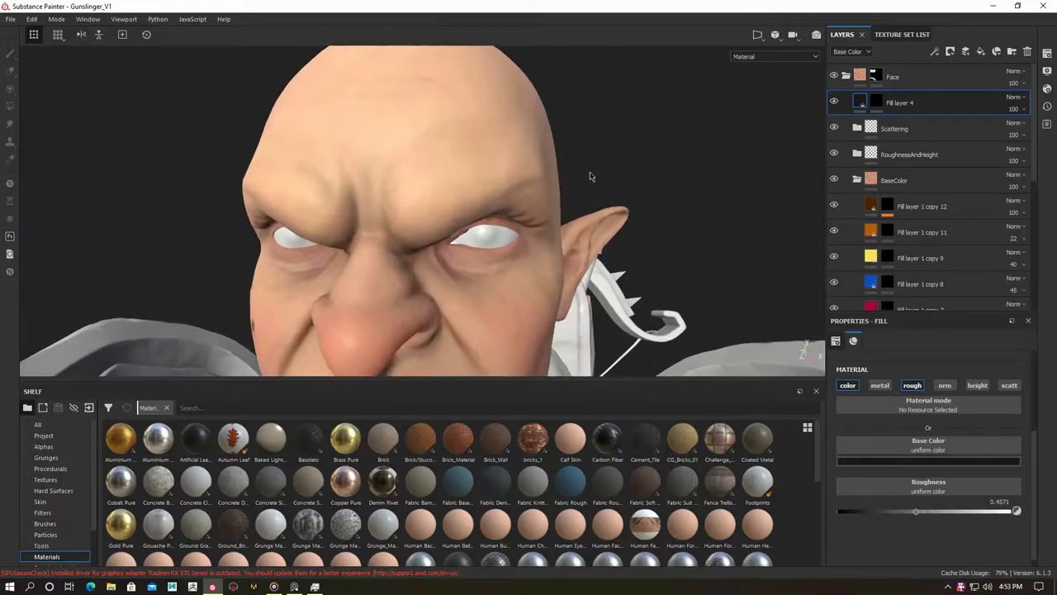
Paint a dark eyebrow along the left brow, then fine hair strands with a 0.13 brush.
{"action": "left_click", "coordinate": [876, 103]}
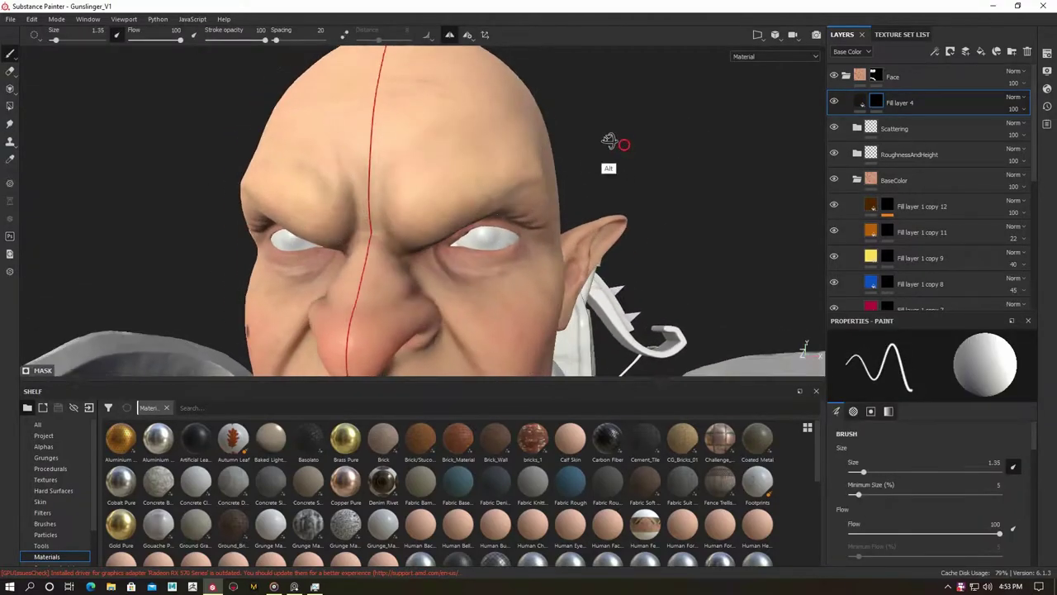
{"action": "left_click_drag", "start_coordinate": [455, 207], "coordinate": [596, 167], "text": "alt"}
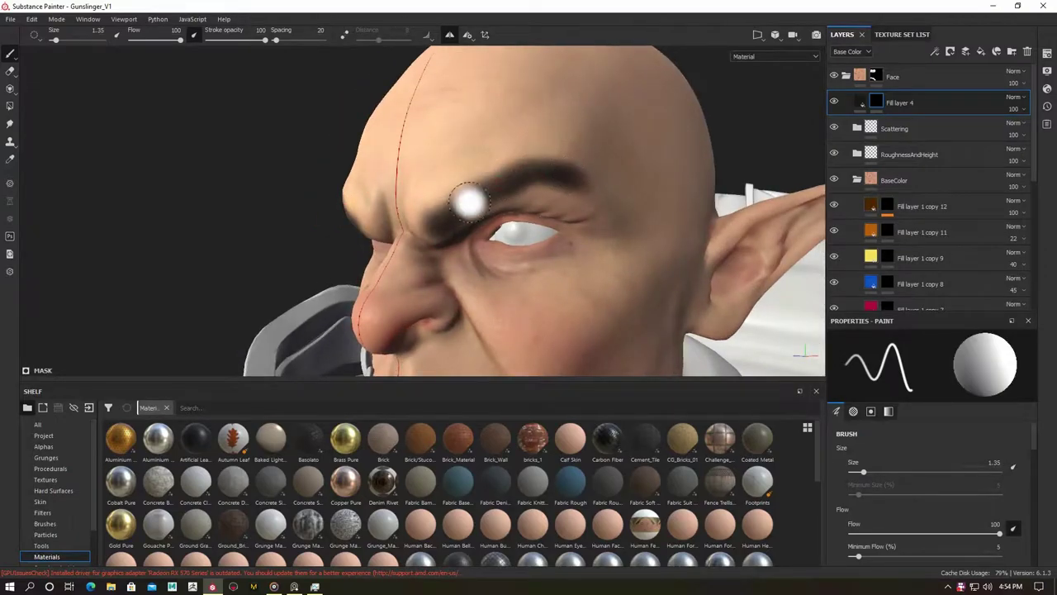
{"action": "left_click_drag", "start_coordinate": [498, 183], "coordinate": [448, 224], "text": "alt"}
{"action": "mouse_move", "coordinate": [531, 170]}
{"action": "left_mouse_down", "text": "alt"}
{"action": "mouse_move", "coordinate": [429, 248]}
{"action": "mouse_move", "coordinate": [308, 215]}
{"action": "mouse_move", "coordinate": [331, 193]}
{"action": "mouse_move", "coordinate": [300, 248]}
{"action": "left_mouse_up", "text": "alt"}
{"action": "mouse_move", "coordinate": [300, 248]}
{"action": "right_mouse_down", "text": "ctrl"}
{"action": "mouse_move", "coordinate": [335, 247]}
{"action": "mouse_move", "coordinate": [314, 248]}
{"action": "right_mouse_up", "text": "ctrl"}
{"action": "mouse_move", "coordinate": [313, 247]}
{"action": "left_mouse_down", "text": "alt"}
{"action": "mouse_move", "coordinate": [344, 177]}
{"action": "mouse_move", "coordinate": [337, 233]}
{"action": "left_mouse_up", "text": "alt"}
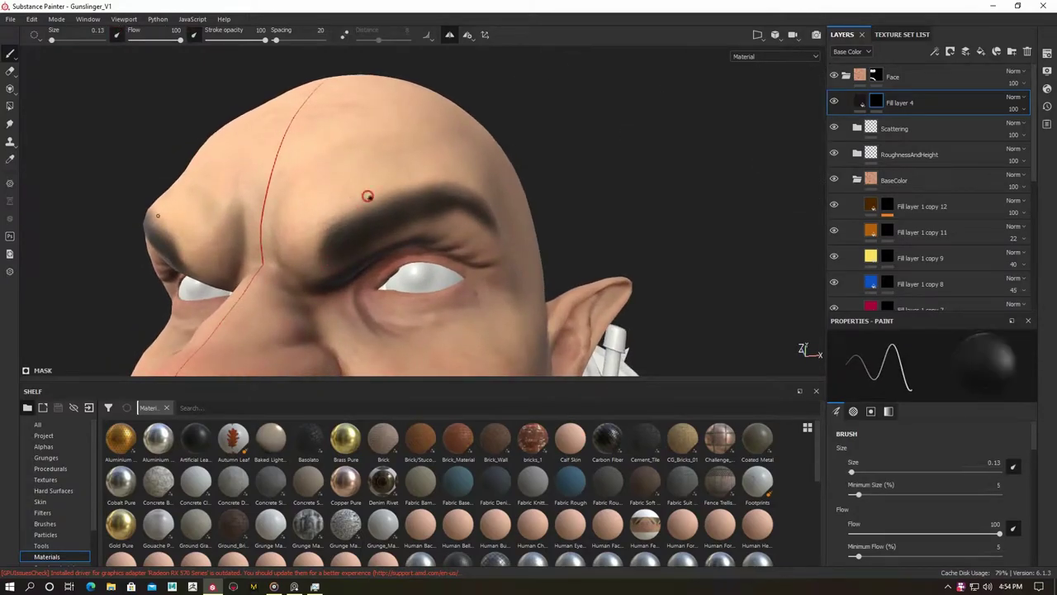
{"action": "mouse_move", "coordinate": [439, 171]}
{"action": "left_mouse_down", "text": "alt"}
{"action": "mouse_move", "coordinate": [480, 175]}
{"action": "mouse_move", "coordinate": [380, 205]}
{"action": "left_mouse_up", "text": "alt"}
{"action": "left_click_drag", "start_coordinate": [353, 241], "coordinate": [369, 229], "text": "alt"}
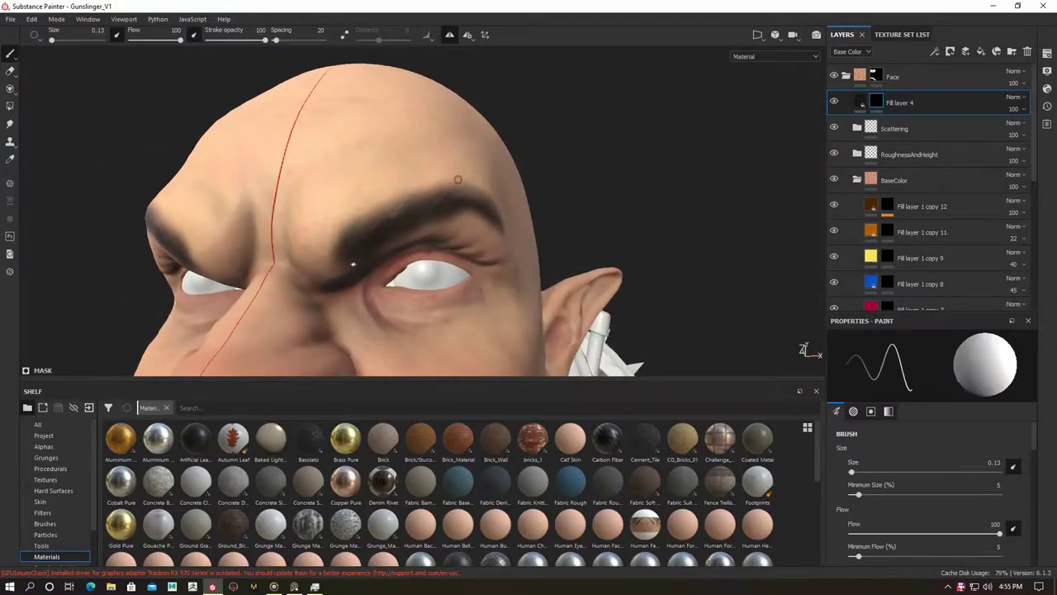
Add hair strands at the eyebrow's ends and save the project.
{"action": "mouse_move", "coordinate": [421, 210]}
{"action": "left_mouse_down", "text": "alt"}
{"action": "mouse_move", "coordinate": [451, 206]}
{"action": "mouse_move", "coordinate": [341, 239]}
{"action": "mouse_move", "coordinate": [365, 213]}
{"action": "mouse_move", "coordinate": [449, 184]}
{"action": "mouse_move", "coordinate": [491, 251]}
{"action": "left_mouse_up", "text": "alt"}
{"action": "scroll", "coordinate": [323, 232], "scroll_direction": "down", "scroll_amount": 5}
{"action": "scroll", "coordinate": [459, 180], "scroll_direction": "up", "scroll_amount": 5}
{"action": "left_click_drag", "start_coordinate": [458, 180], "coordinate": [351, 169], "text": "alt"}
{"action": "key", "text": "ctrl+s"}
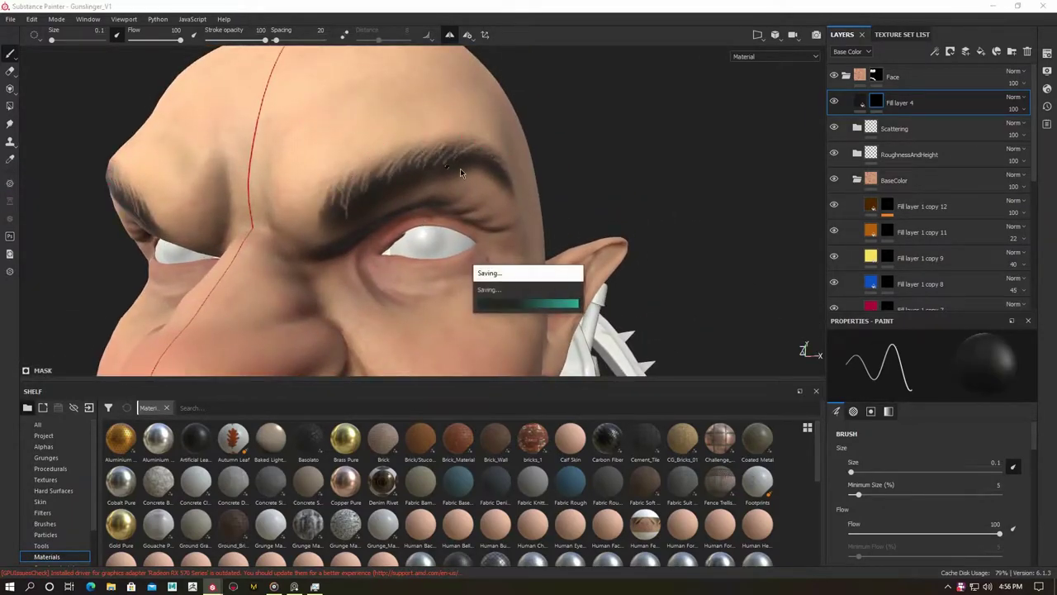
Search for 'flash' in the system search and launch it.
{"action": "key", "text": "super"}
{"action": "type", "text": "flash"}
{"action": "key", "text": "Return"}
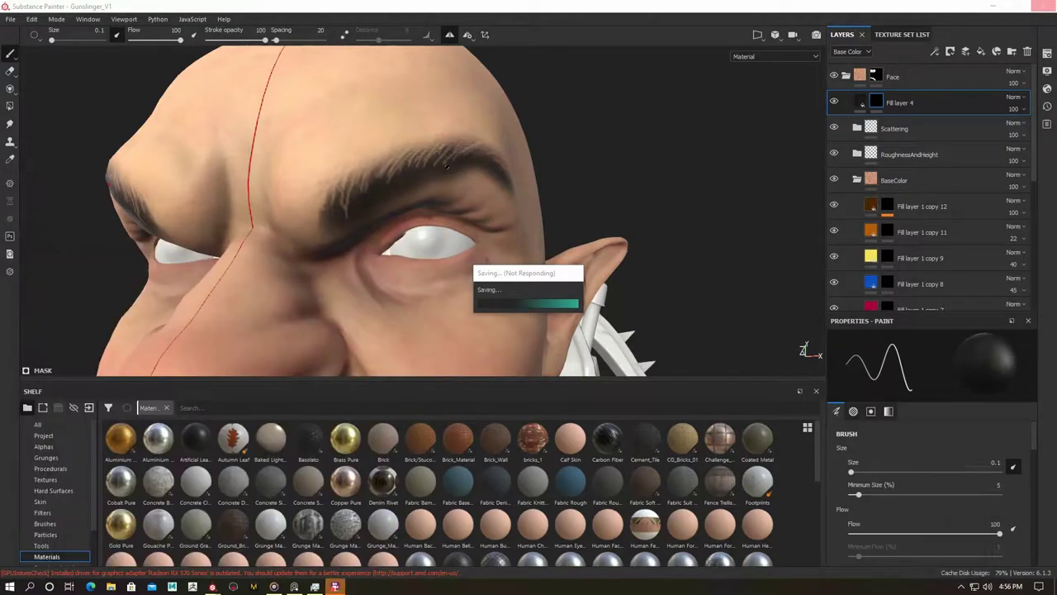
Paint more hair strokes along the eyebrow, refine its lower edge, and enlarge the brush to 2.32.
{"action": "left_click_drag", "start_coordinate": [382, 272], "coordinate": [357, 189], "text": "alt"}
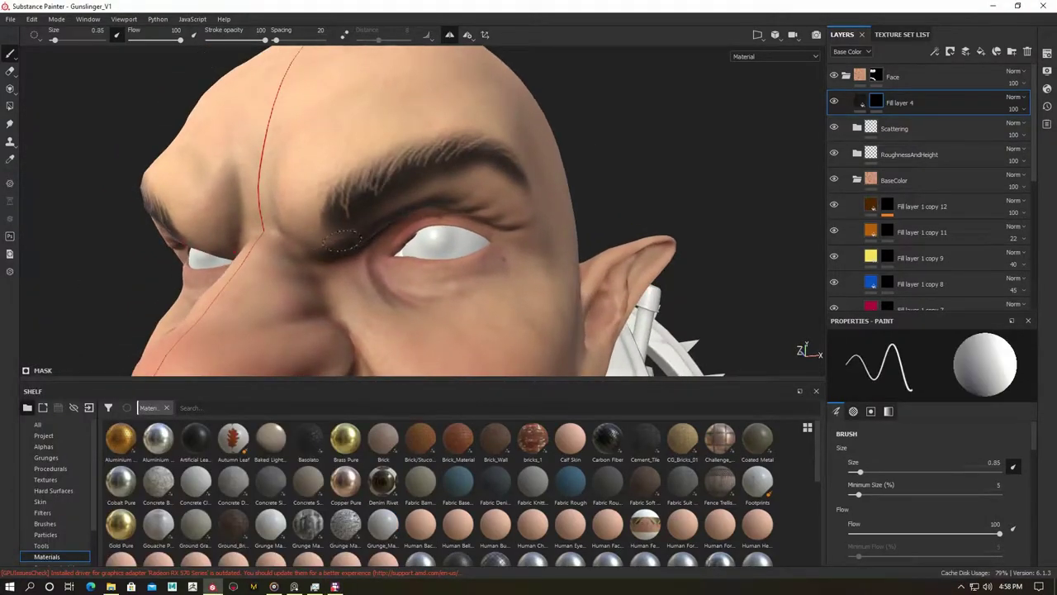
{"action": "mouse_move", "coordinate": [450, 185]}
{"action": "left_mouse_down", "text": "alt"}
{"action": "mouse_move", "coordinate": [382, 113]}
{"action": "mouse_move", "coordinate": [191, 38]}
{"action": "left_mouse_up", "text": "alt"}
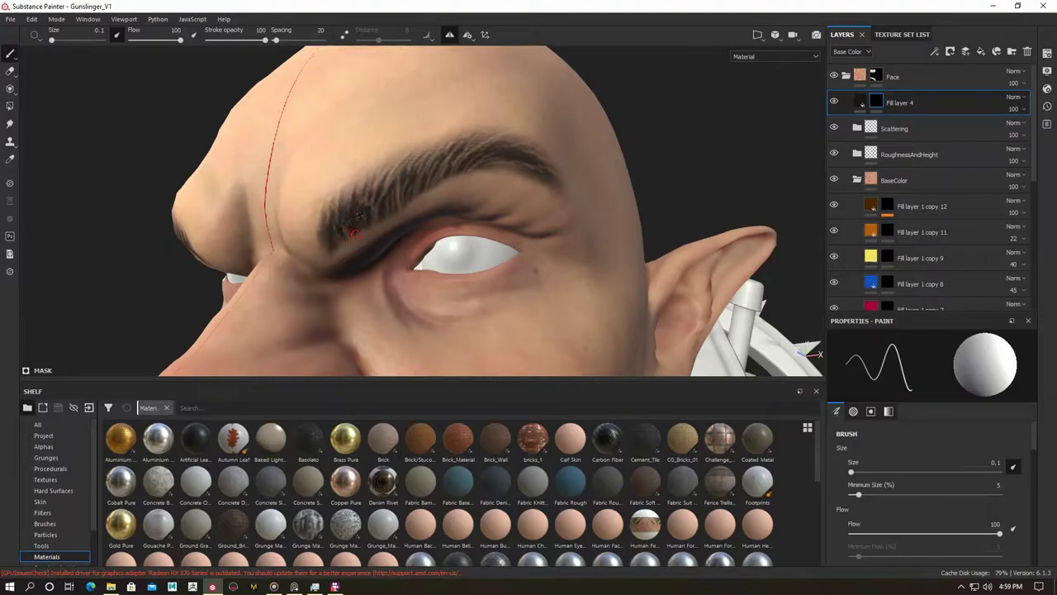
{"action": "left_click_drag", "start_coordinate": [361, 223], "coordinate": [372, 202], "text": "alt"}
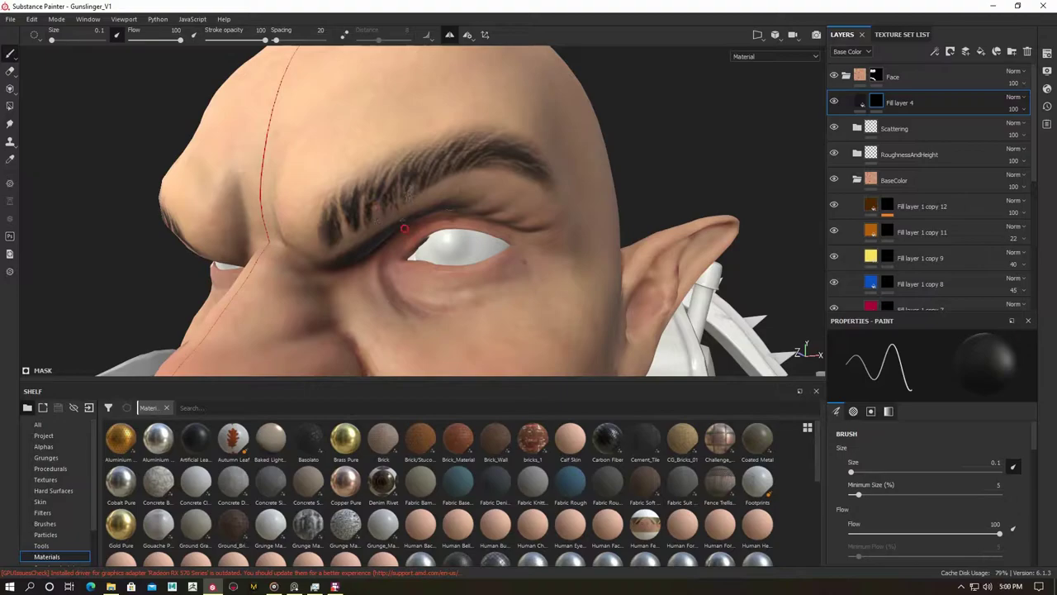
{"action": "mouse_move", "coordinate": [477, 173]}
{"action": "left_mouse_down", "text": "alt"}
{"action": "mouse_move", "coordinate": [513, 176]}
{"action": "mouse_move", "coordinate": [360, 219]}
{"action": "left_mouse_up", "text": "alt"}
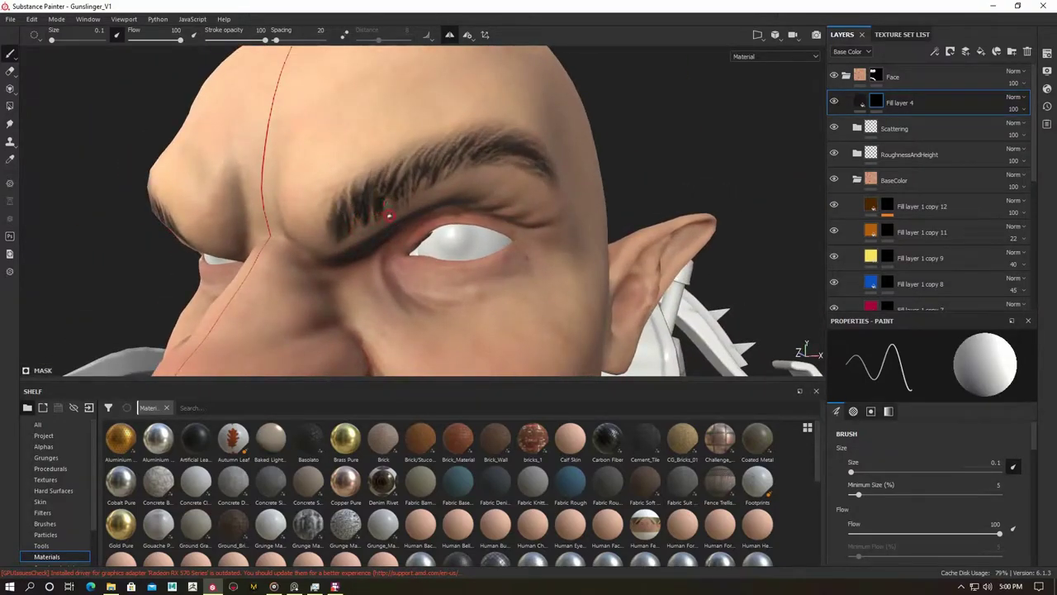
{"action": "left_click_drag", "start_coordinate": [432, 181], "coordinate": [475, 172], "text": "alt"}
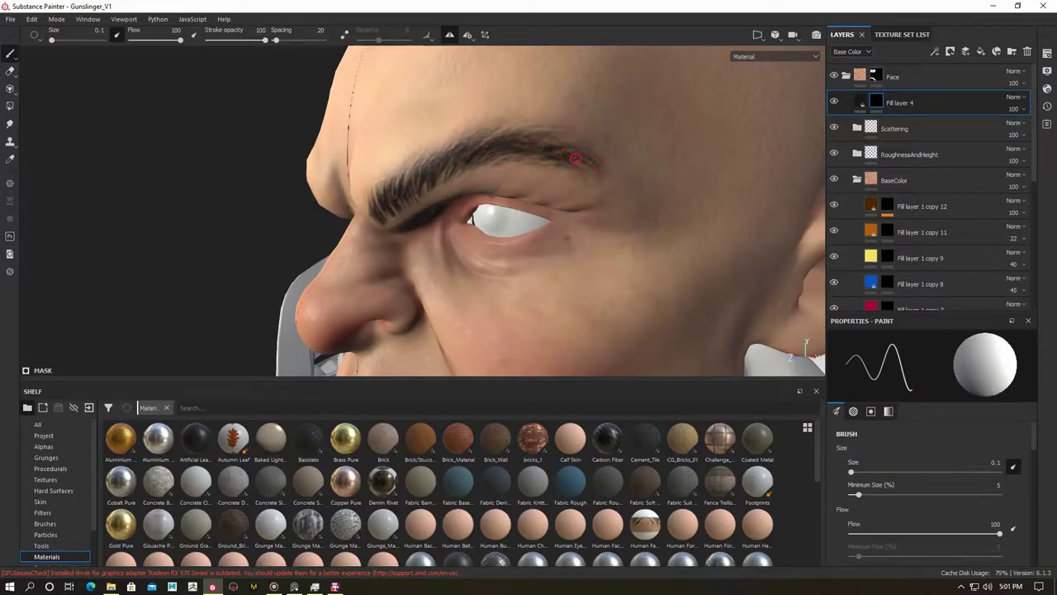
{"action": "left_click_drag", "start_coordinate": [576, 158], "coordinate": [539, 177], "text": "alt"}
{"action": "right_click_drag", "start_coordinate": [538, 177], "coordinate": [468, 223], "text": "alt"}
{"action": "mouse_move", "coordinate": [467, 224]}
{"action": "left_mouse_down", "text": "alt"}
{"action": "mouse_move", "coordinate": [320, 211]}
{"action": "mouse_move", "coordinate": [322, 183]}
{"action": "left_mouse_up", "text": "alt"}
{"action": "right_click_drag", "start_coordinate": [322, 184], "coordinate": [244, 188], "text": "ctrl"}
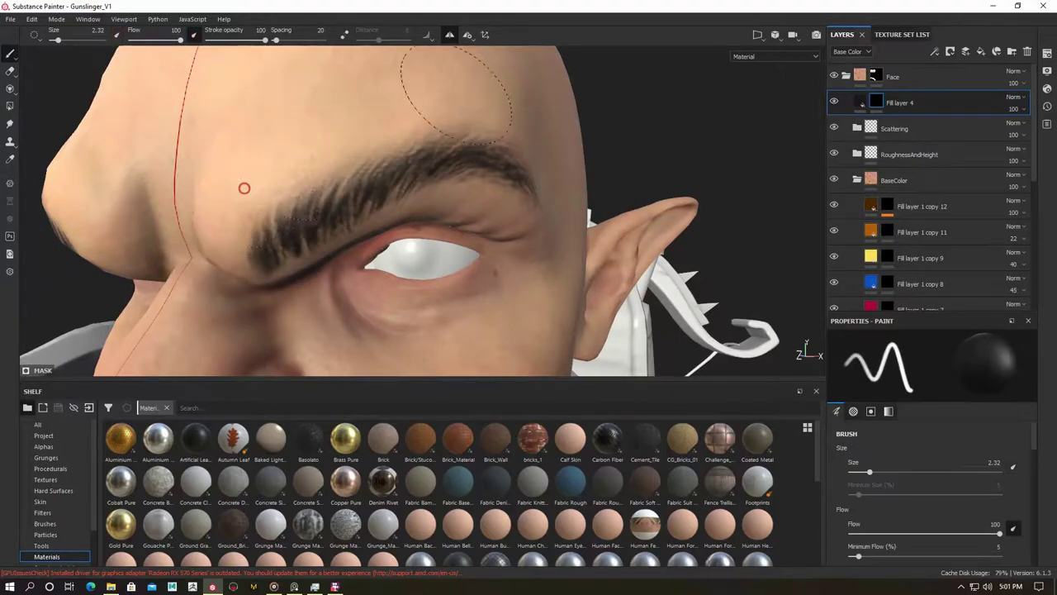
Target the Fill layer 3 copy 1 mask in Scattering, set the brush to 8.55, and reframe the head.
{"action": "key", "text": "f"}
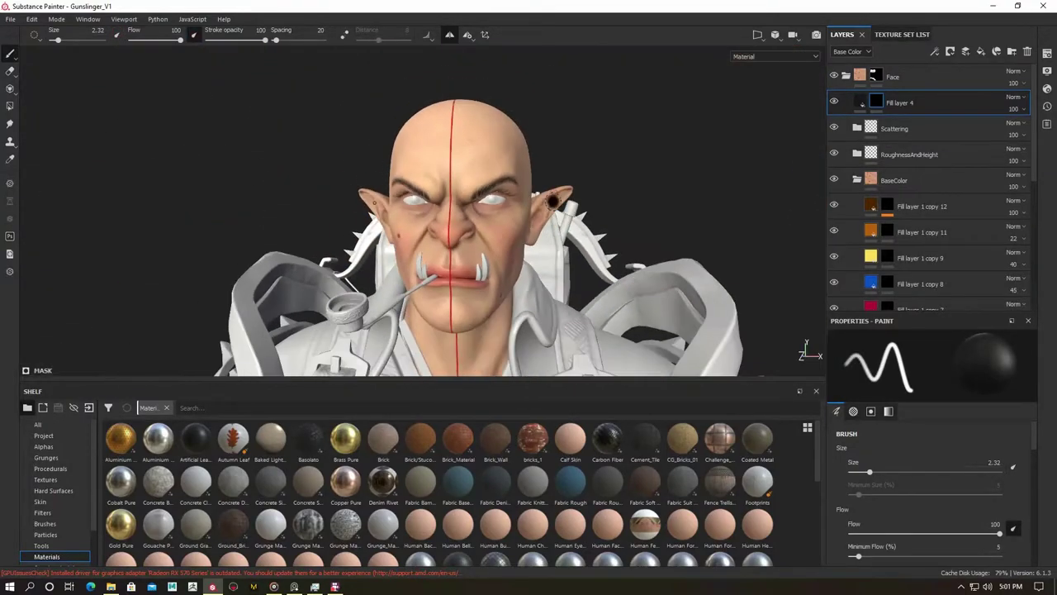
{"action": "left_click_drag", "start_coordinate": [652, 217], "coordinate": [614, 227], "text": "alt"}
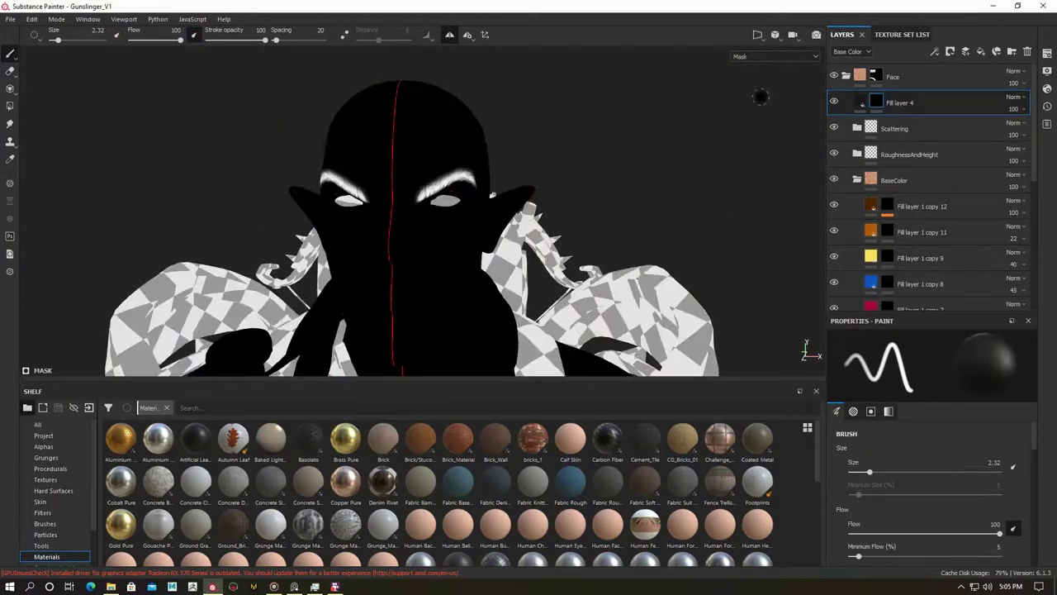
{"action": "left_click_drag", "start_coordinate": [487, 286], "coordinate": [529, 272], "text": "alt"}
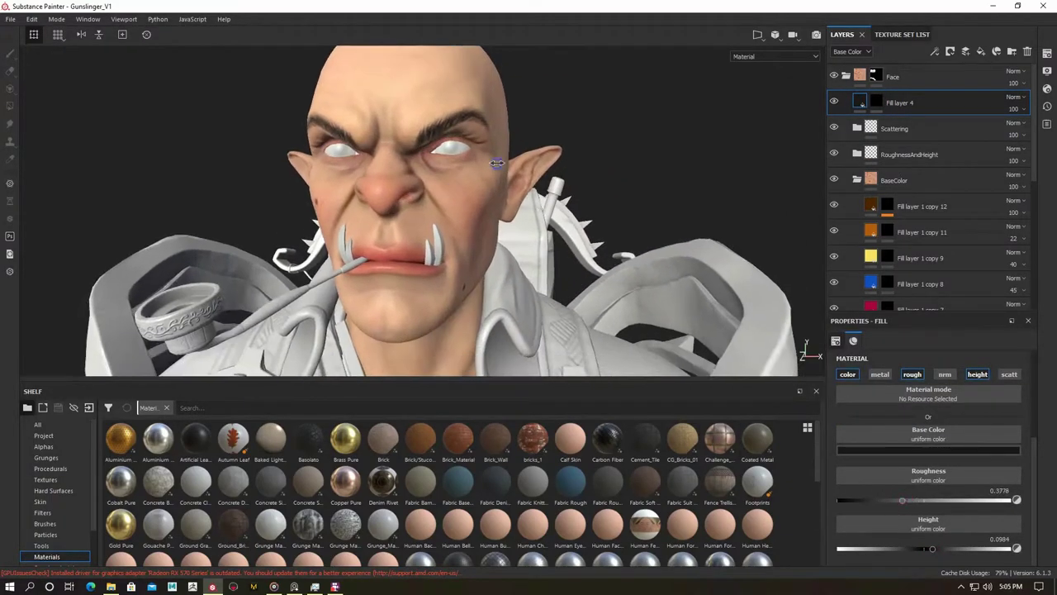
{"action": "left_click_drag", "start_coordinate": [497, 163], "coordinate": [503, 179], "text": "alt"}
{"action": "left_click", "coordinate": [857, 128]}
{"action": "left_click", "coordinate": [919, 156]}
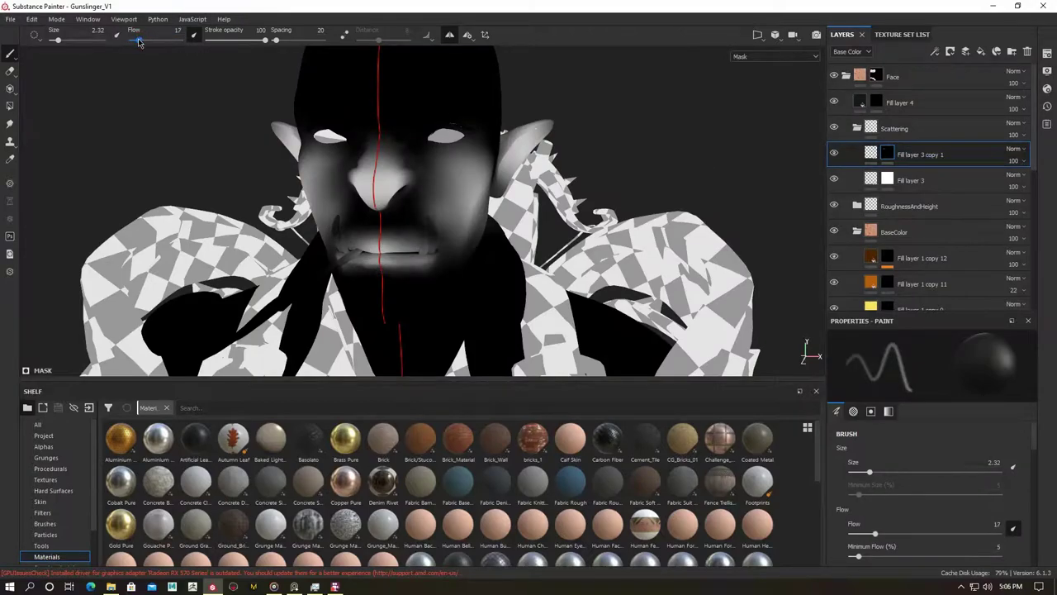
{"action": "left_click_drag", "start_coordinate": [413, 244], "coordinate": [450, 246], "text": "alt"}
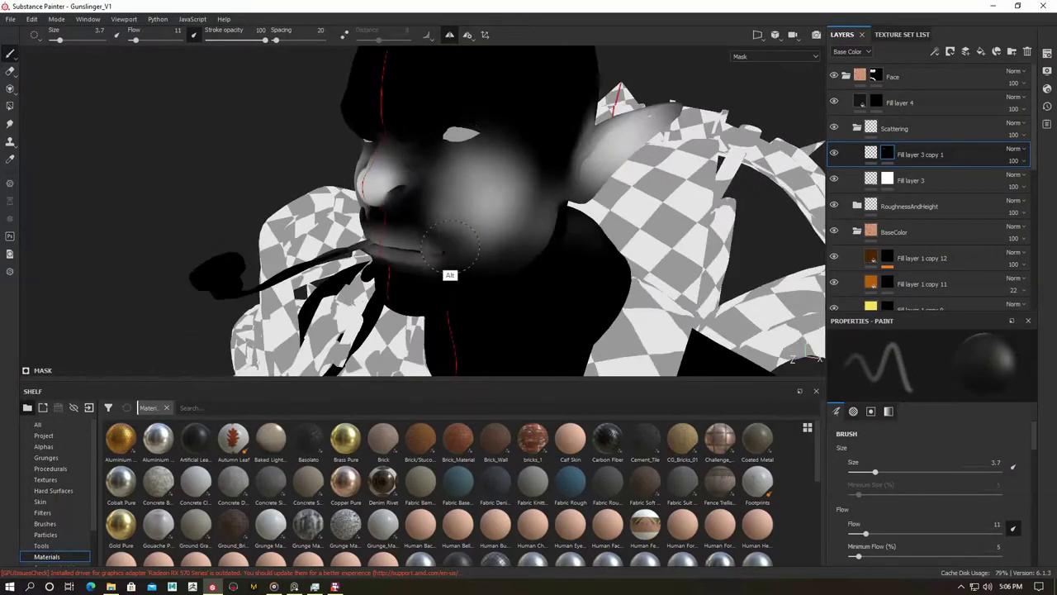
{"action": "left_click_drag", "start_coordinate": [534, 233], "coordinate": [484, 286], "text": "alt"}
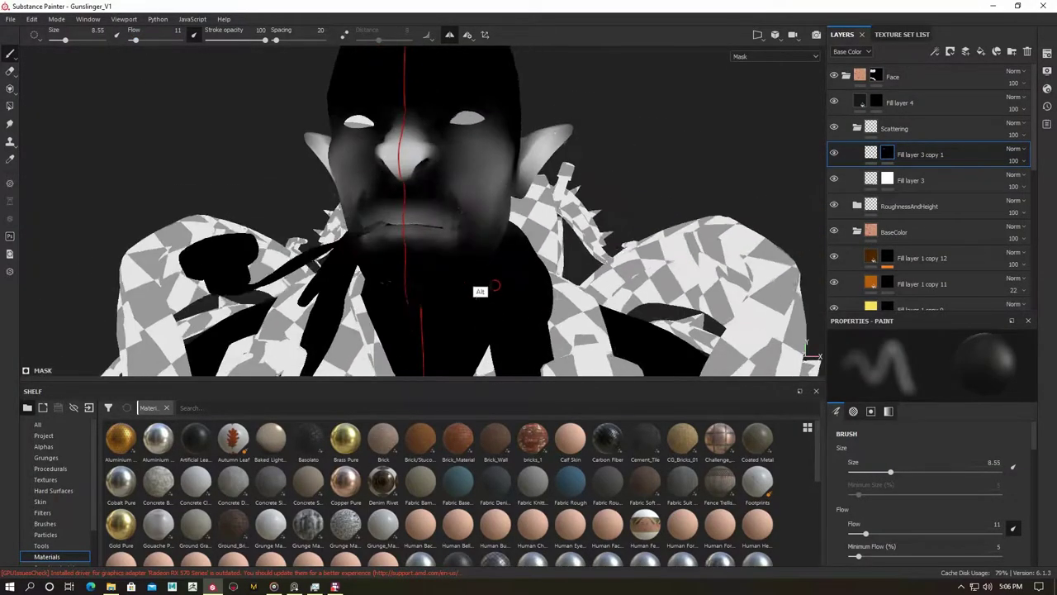
{"action": "key", "text": "m"}
{"action": "key", "text": "f"}
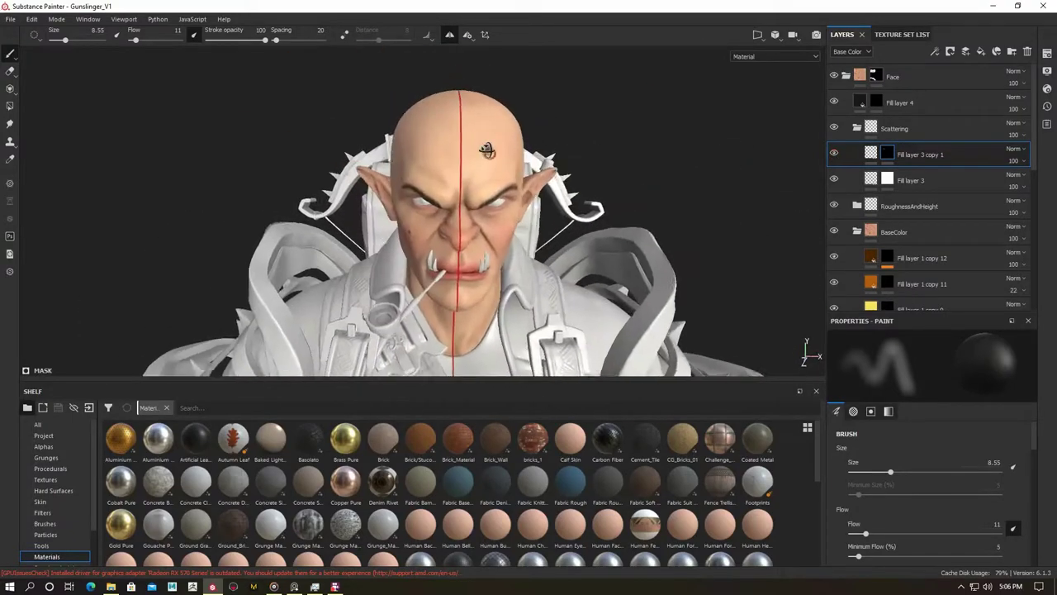
Switch to the eye texture set and give the Eyes folder a black mask.
{"action": "left_click", "coordinate": [902, 34]}
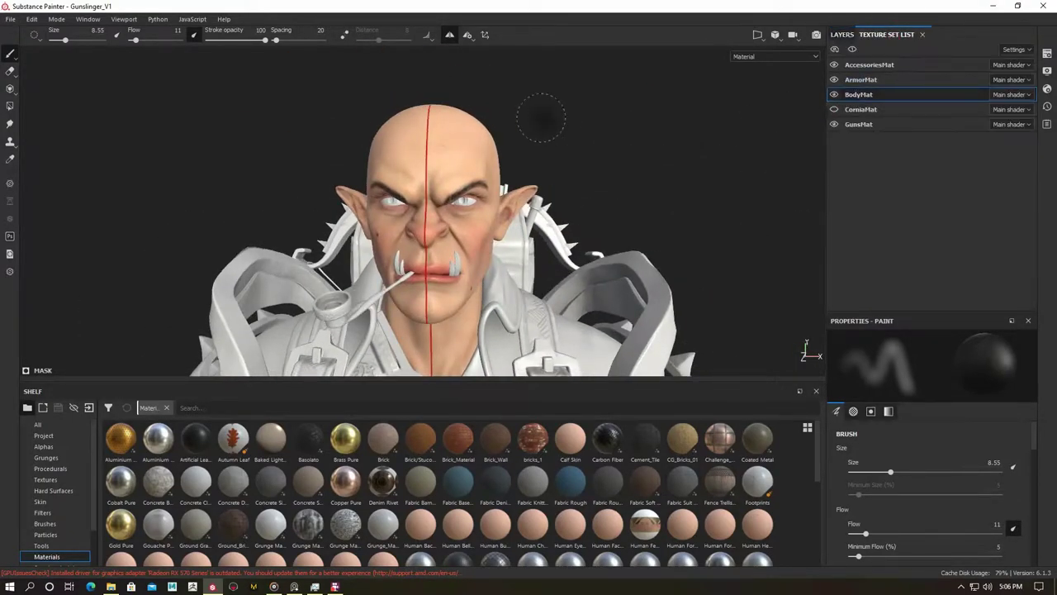
{"action": "left_click", "coordinate": [908, 121]}
{"action": "left_click", "coordinate": [841, 34]}
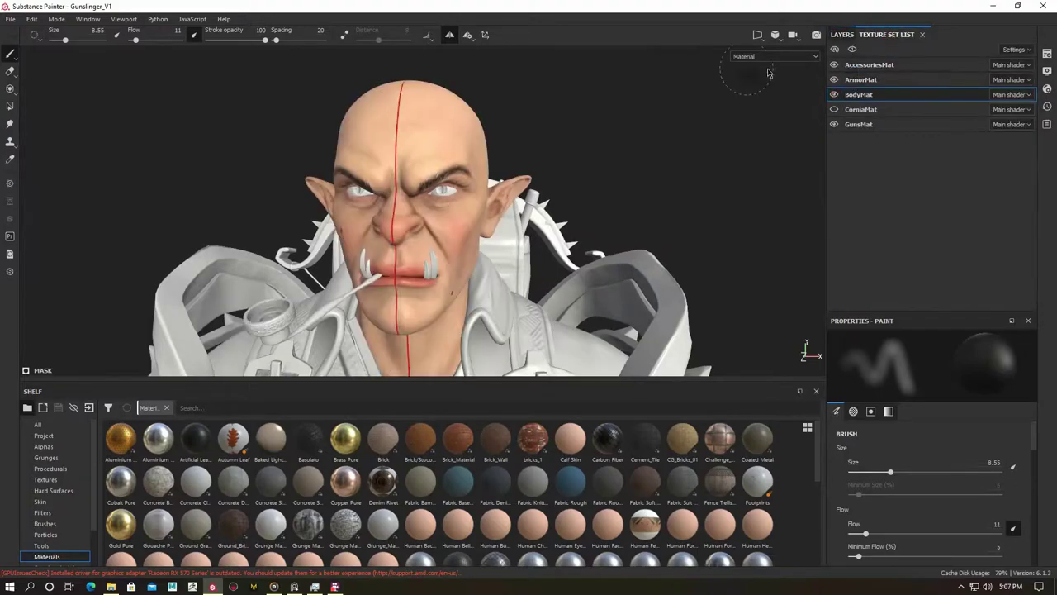
{"action": "right_click", "coordinate": [882, 79]}
{"action": "left_click", "coordinate": [892, 99]}
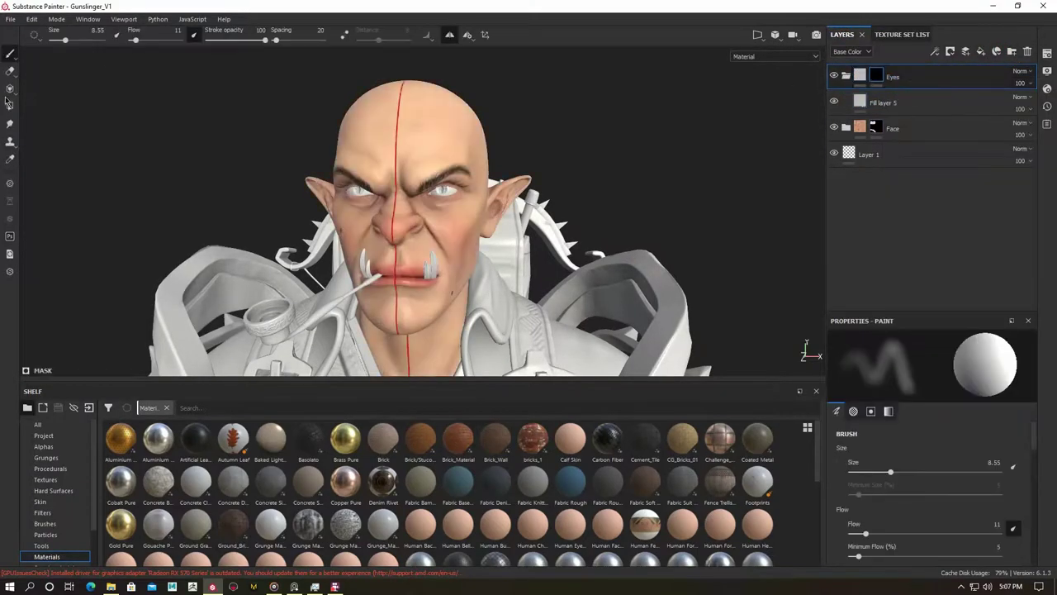
{"action": "left_click", "coordinate": [884, 103]}
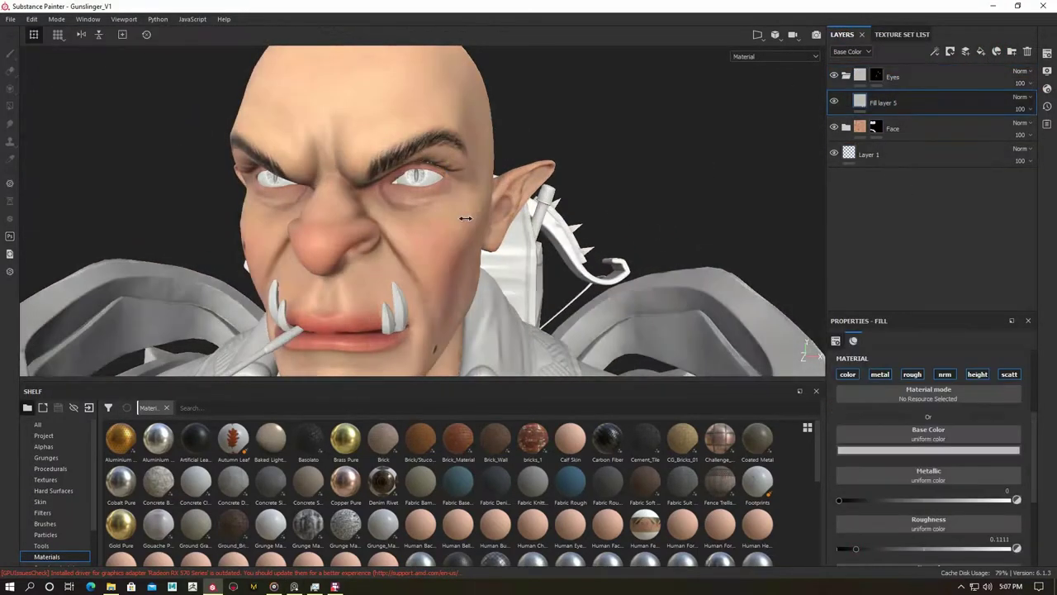
Duplicate Fill layer 5 as a red layer with a black mask, zoomed in on the eye.
{"action": "left_click", "coordinate": [928, 450]}
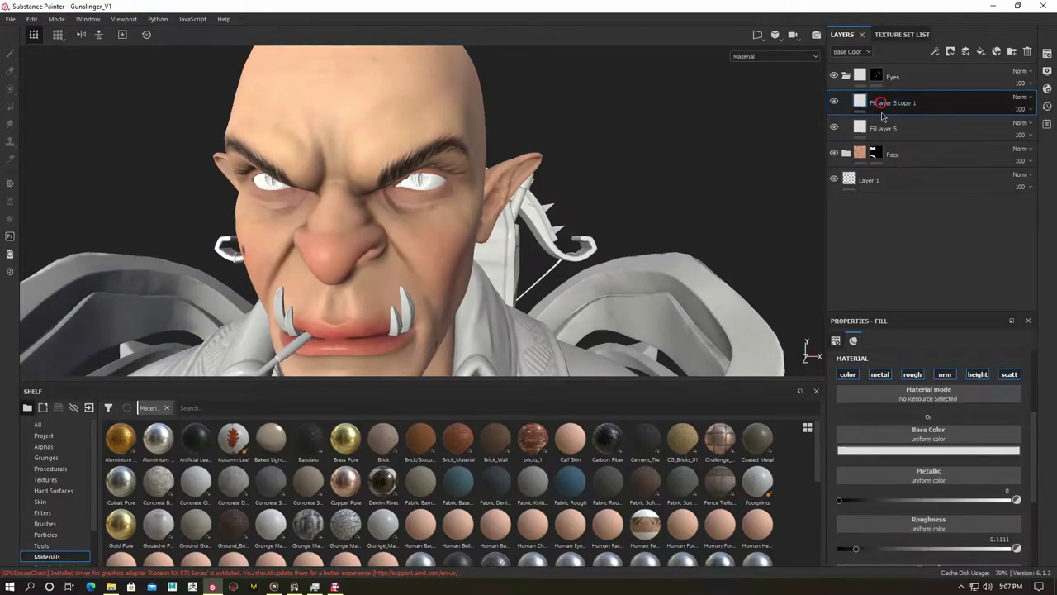
{"action": "left_click", "coordinate": [928, 451]}
{"action": "left_click", "coordinate": [975, 483]}
{"action": "scroll", "coordinate": [476, 375], "scroll_direction": "up", "scroll_amount": 3}
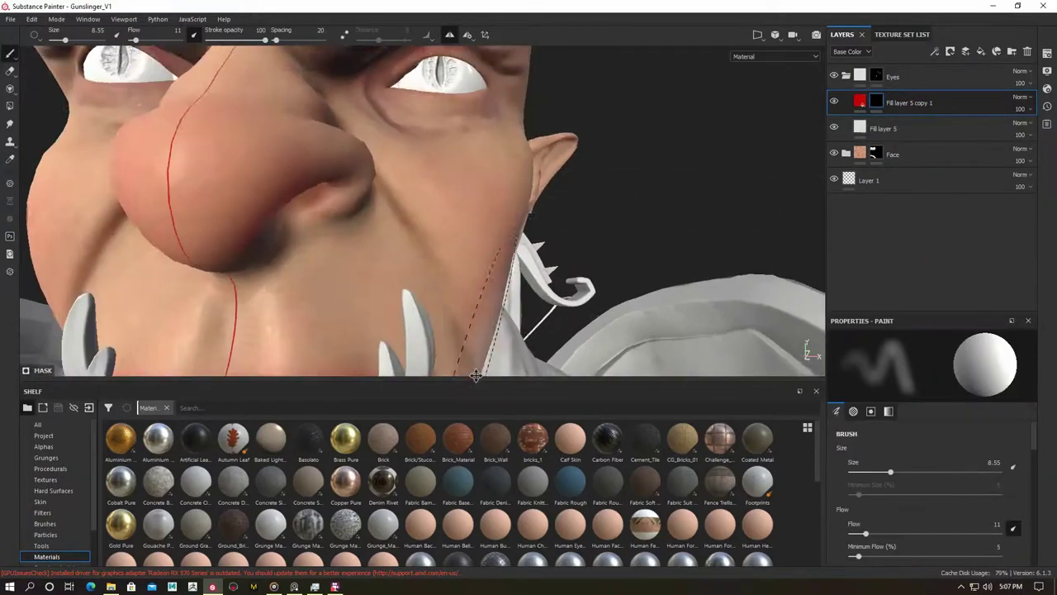
{"action": "left_click_drag", "start_coordinate": [476, 376], "coordinate": [373, 176], "text": "alt"}
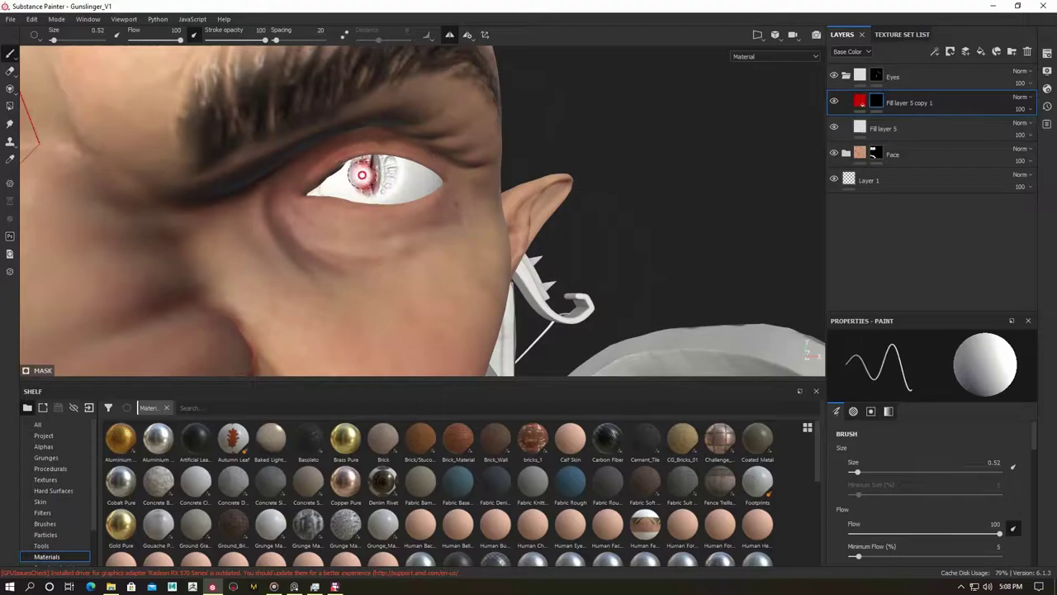
Paint the red iris with a smaller brush, then duplicate the iris layer for the pupil.
{"action": "scroll", "coordinate": [375, 161], "scroll_direction": "up", "scroll_amount": 2}
{"action": "scroll", "coordinate": [308, 148], "scroll_direction": "up", "scroll_amount": 2}
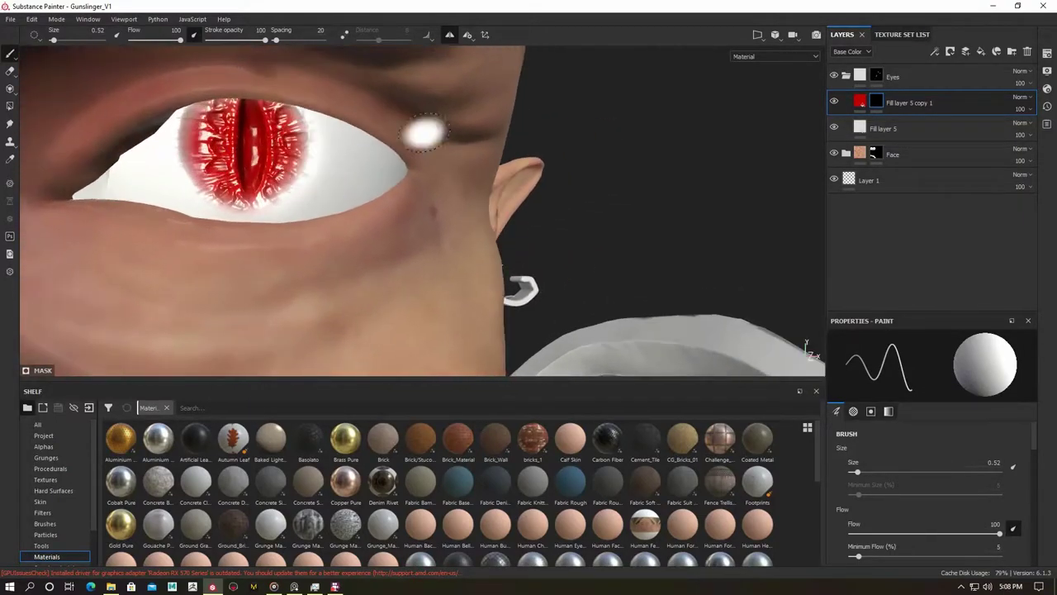
{"action": "key", "text": "["}
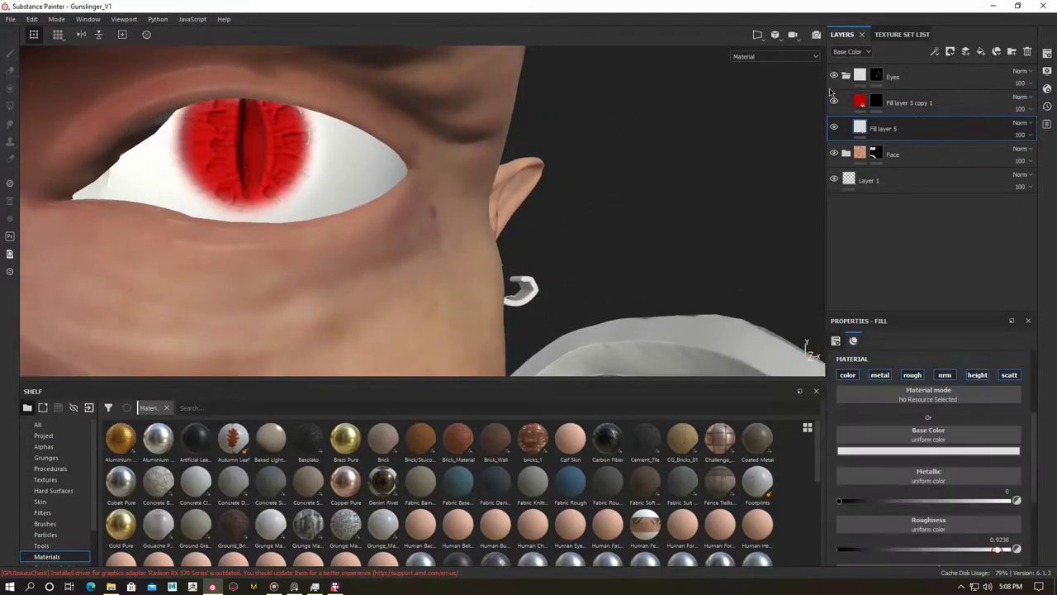
{"action": "left_click_drag", "start_coordinate": [223, 170], "coordinate": [232, 171], "text": "alt"}
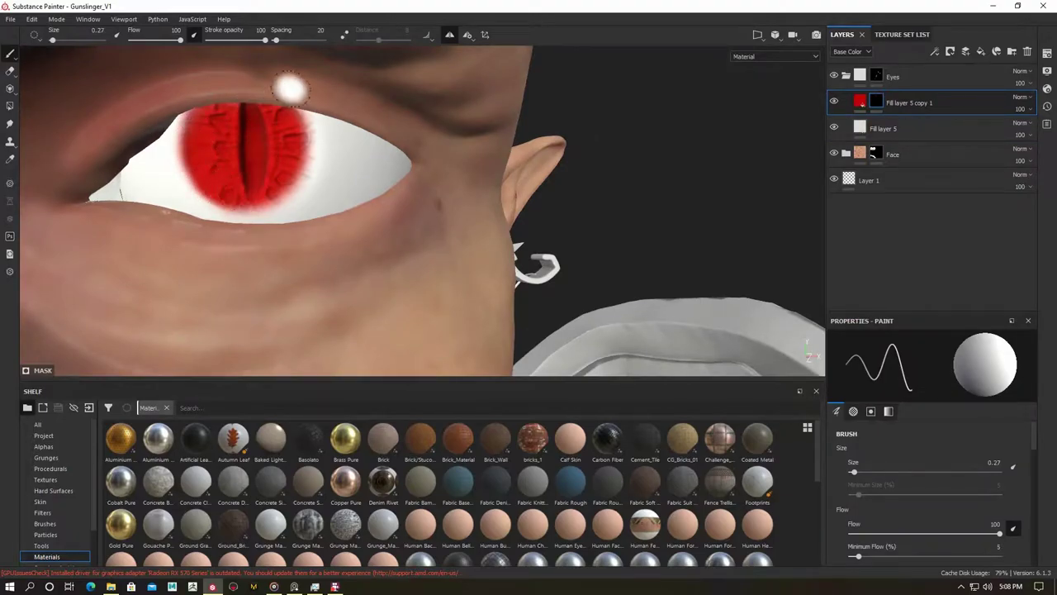
{"action": "left_click_drag", "start_coordinate": [281, 91], "coordinate": [248, 92], "text": "alt"}
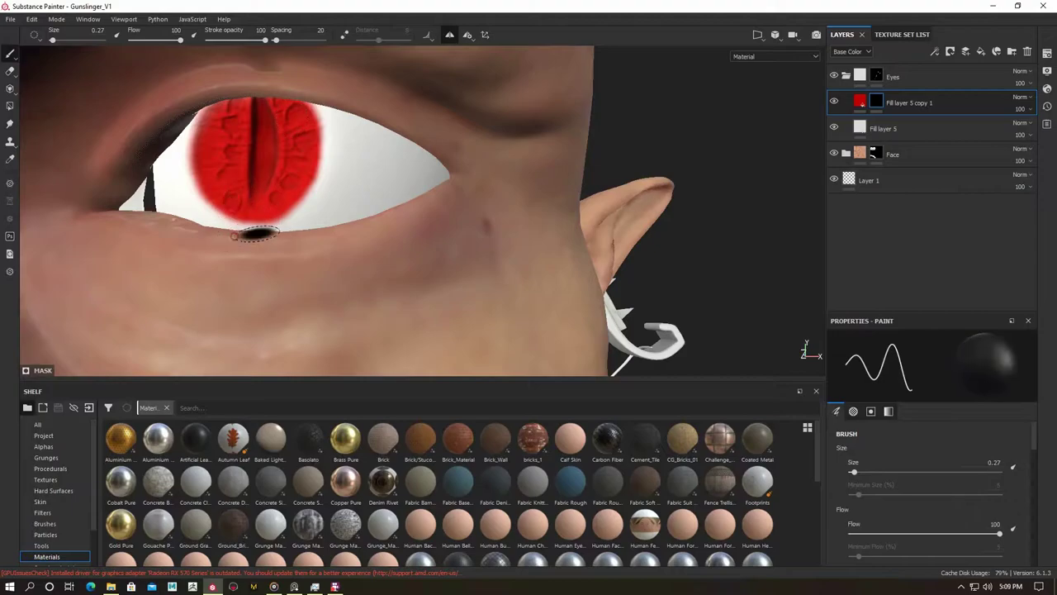
{"action": "scroll", "coordinate": [330, 207], "scroll_direction": "down", "scroll_amount": 5}
{"action": "scroll", "coordinate": [331, 207], "scroll_direction": "up", "scroll_amount": 5}
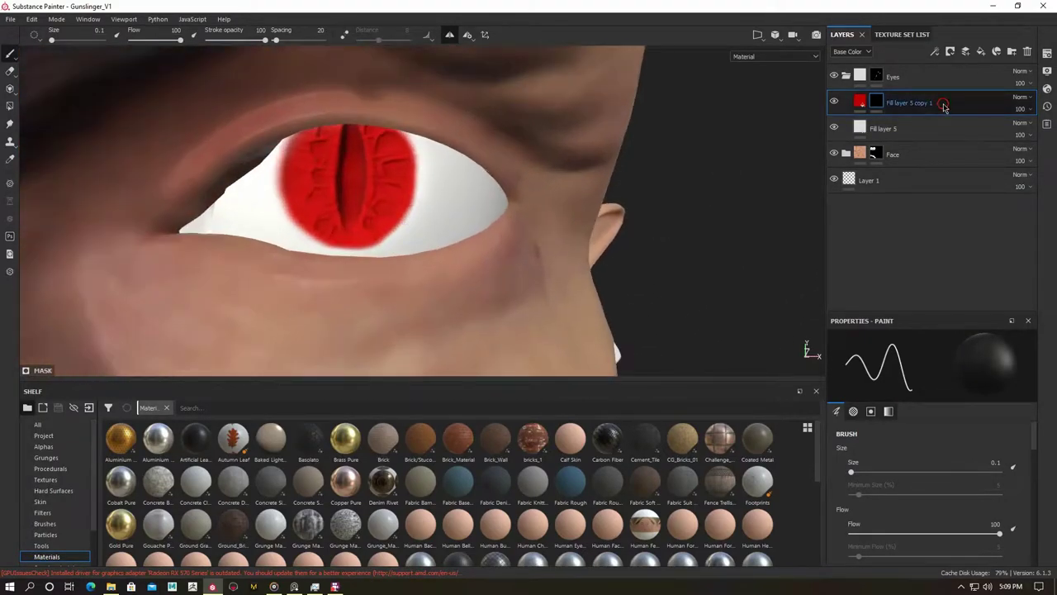
{"action": "key", "text": "ctrl+d"}
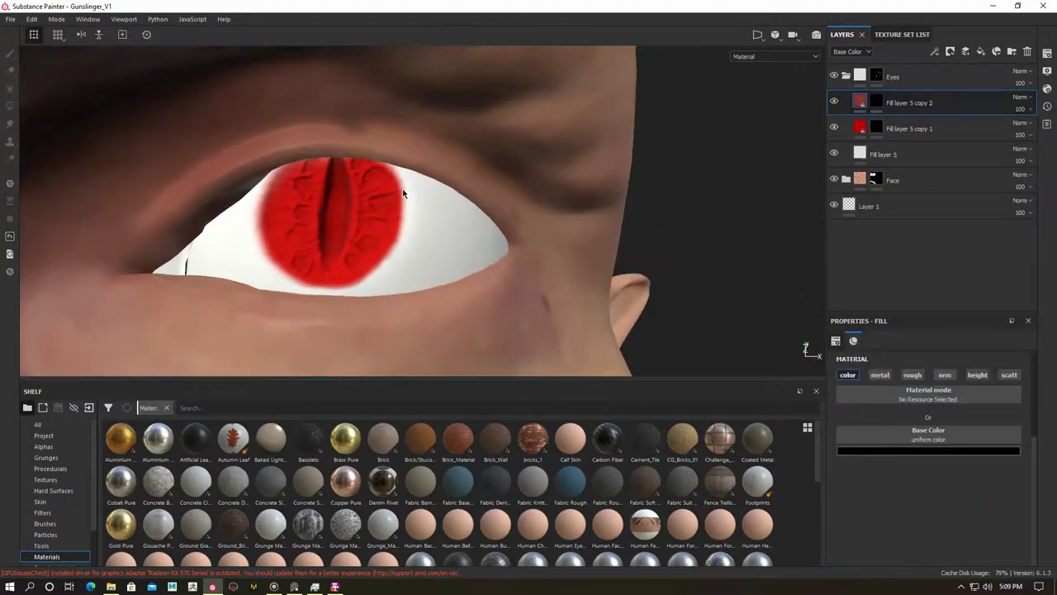
Duplicate the red iris layer and mask the copy with a Curvature generator set to Edges.
{"action": "scroll", "coordinate": [315, 201], "scroll_direction": "up", "scroll_amount": 2}
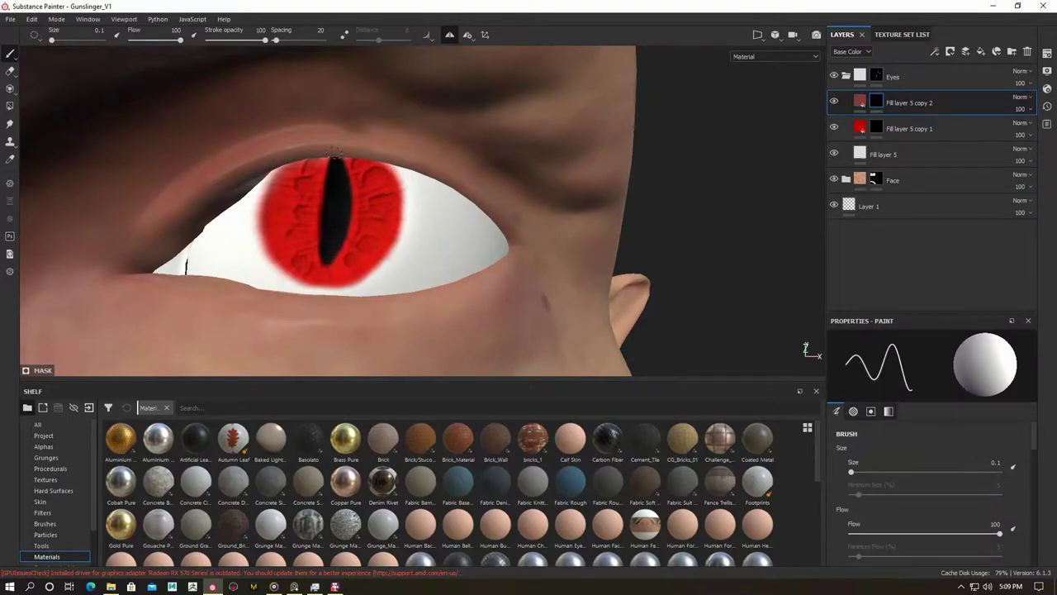
{"action": "scroll", "coordinate": [328, 246], "scroll_direction": "up", "scroll_amount": 1}
{"action": "left_click", "coordinate": [909, 128]}
{"action": "right_click", "coordinate": [908, 128]}
{"action": "left_click", "coordinate": [925, 91]}
{"action": "left_click", "coordinate": [862, 129]}
{"action": "left_click", "coordinate": [908, 148]}
{"action": "left_click", "coordinate": [876, 128], "text": "alt"}
{"action": "scroll", "coordinate": [927, 486], "scroll_direction": "down", "scroll_amount": 2}
{"action": "left_click", "coordinate": [950, 384]}
{"action": "left_click", "coordinate": [968, 437]}
Give Fill layer 5 copy 4 a black mask, duplicate the curvature-masked layer, and paint dark-red iris detail.
{"action": "key", "text": "m"}
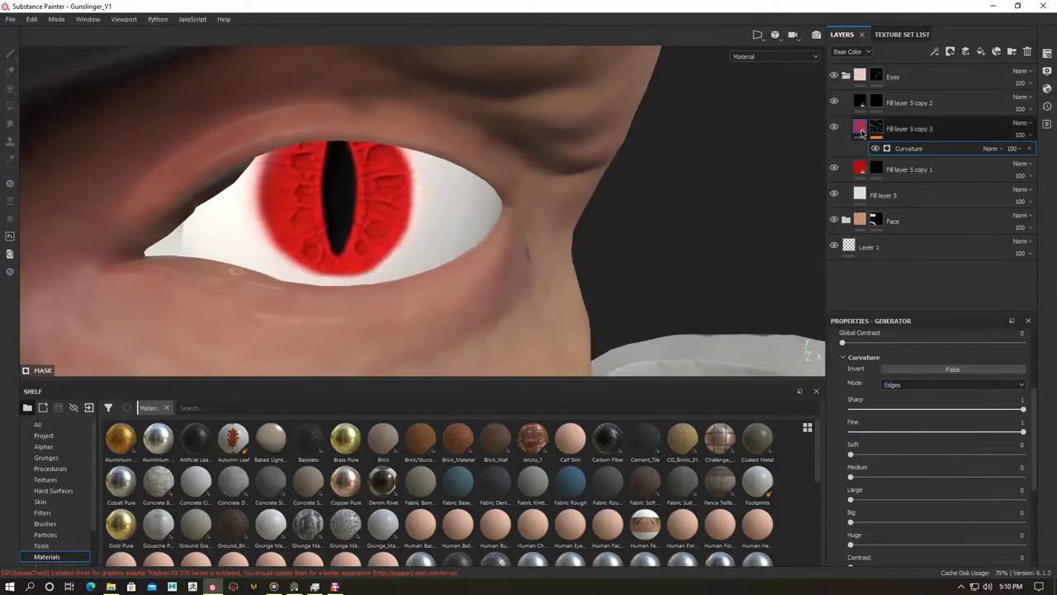
{"action": "right_click", "coordinate": [892, 168]}
{"action": "left_click", "coordinate": [958, 18]}
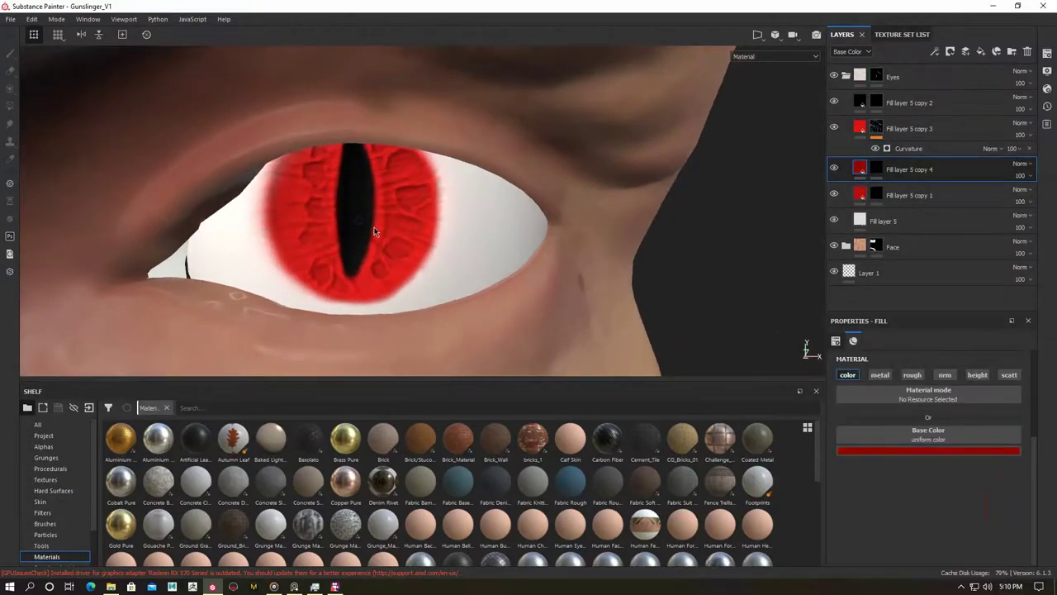
{"action": "key", "text": "1"}
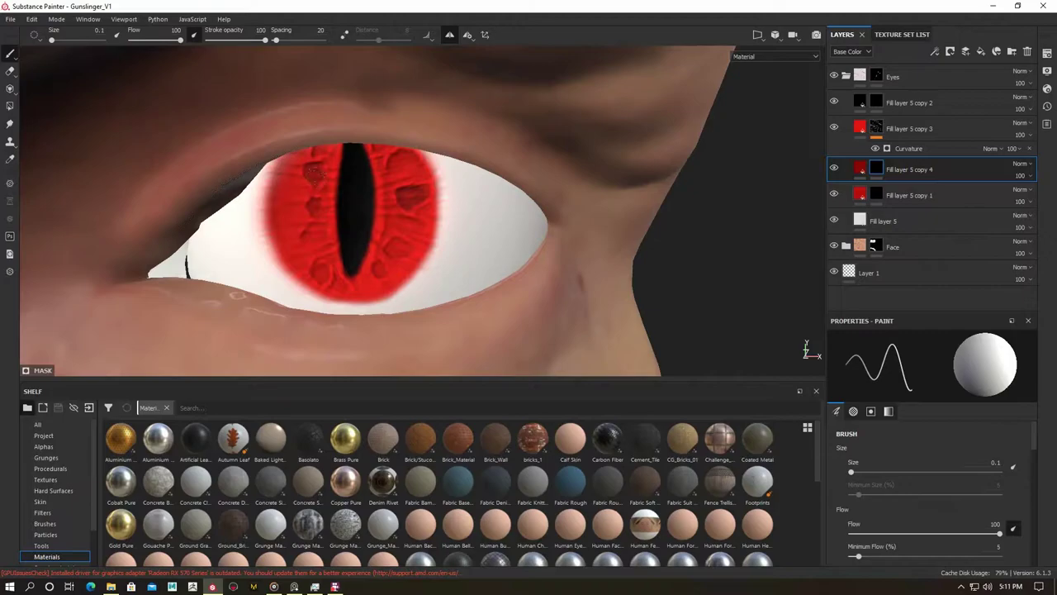
{"action": "left_click_drag", "start_coordinate": [395, 246], "coordinate": [381, 141], "text": "alt"}
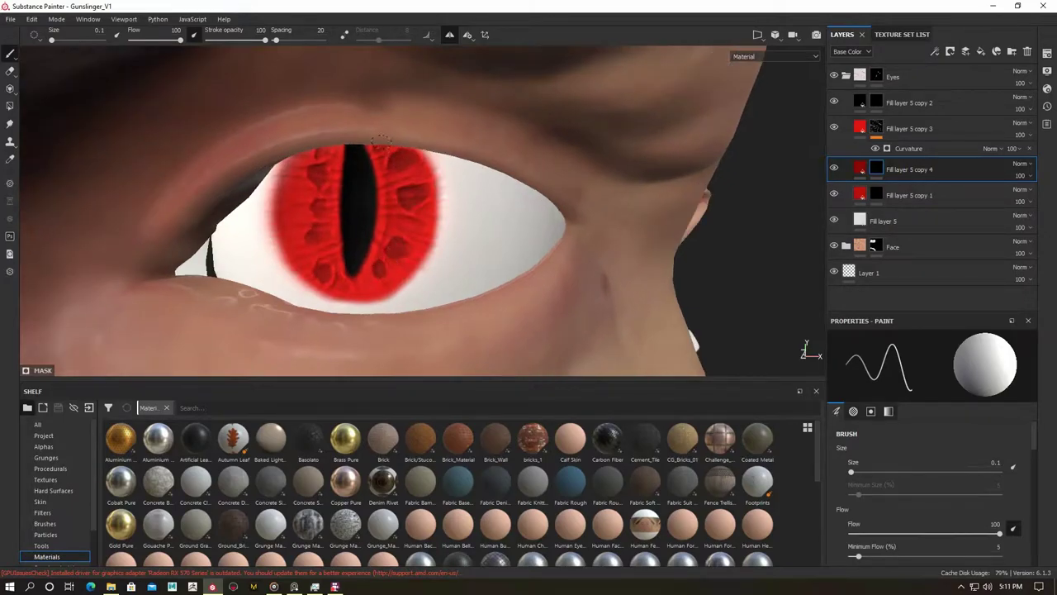
{"action": "left_click", "coordinate": [891, 124]}
{"action": "key", "text": "ctrl+d"}
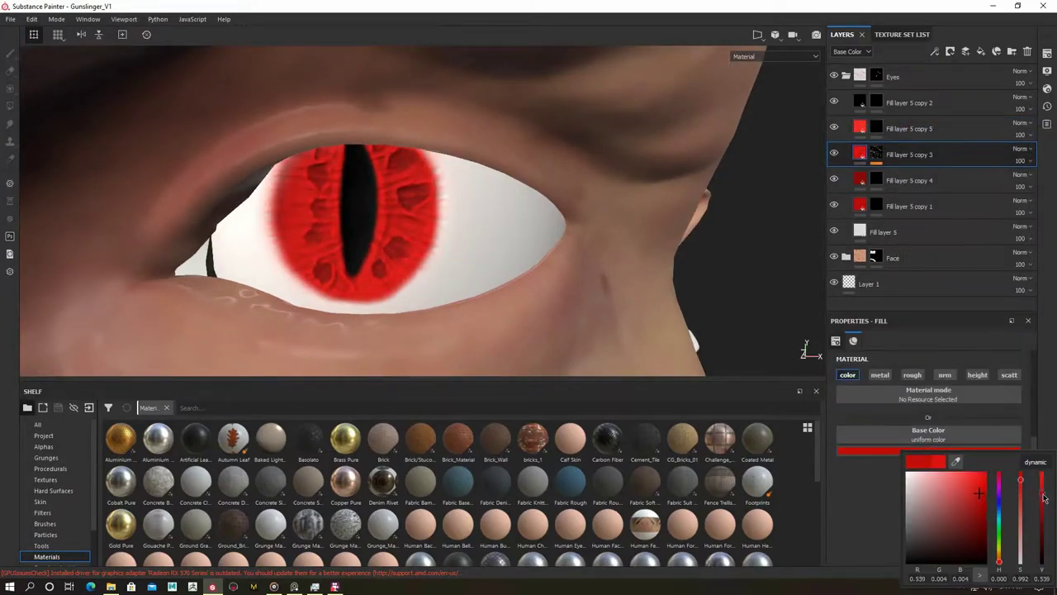
{"action": "left_click", "coordinate": [877, 180]}
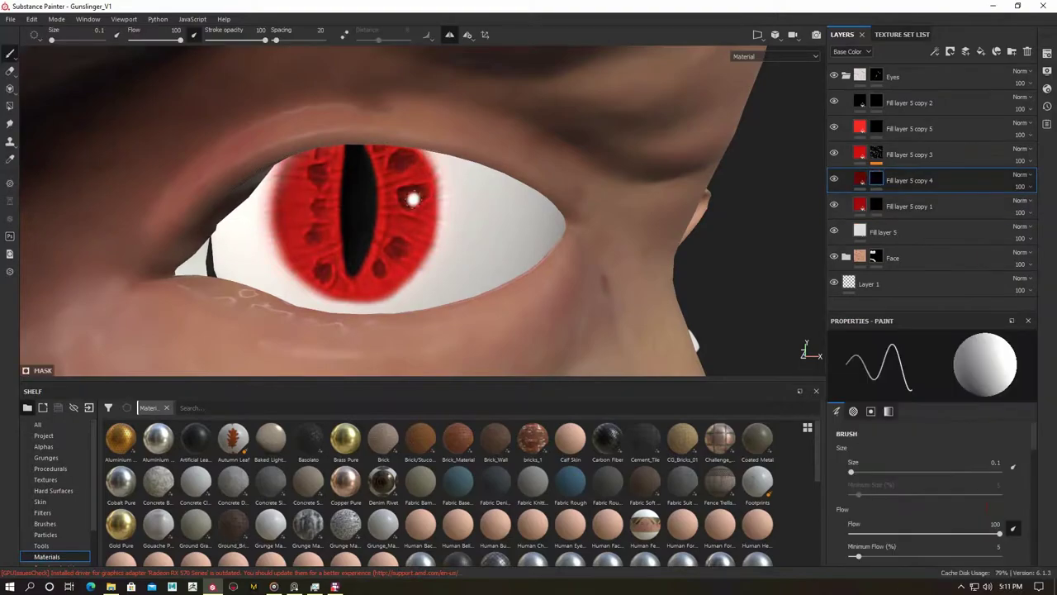
Paint bright-red iris detail on Fill layer 5 copy 5, adjusting its fill colour.
{"action": "left_click", "coordinate": [908, 128]}
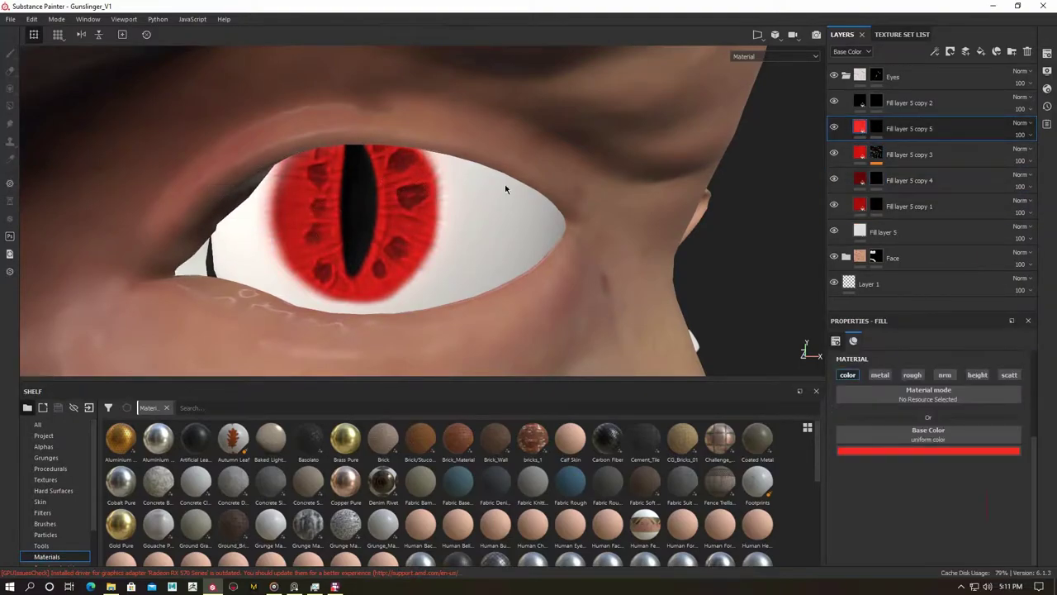
{"action": "key", "text": "1"}
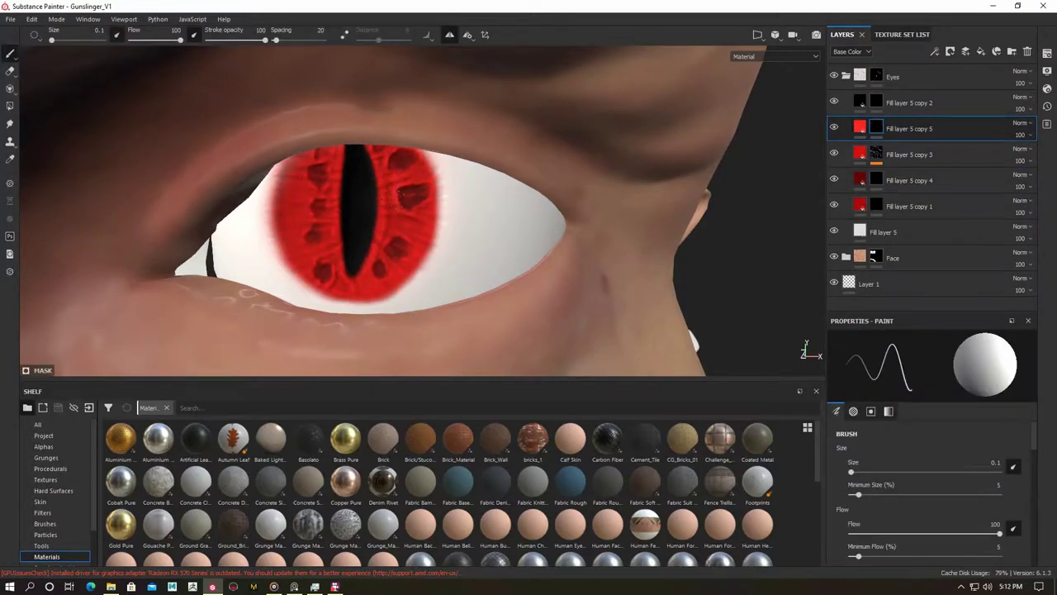
{"action": "left_click", "coordinate": [909, 128]}
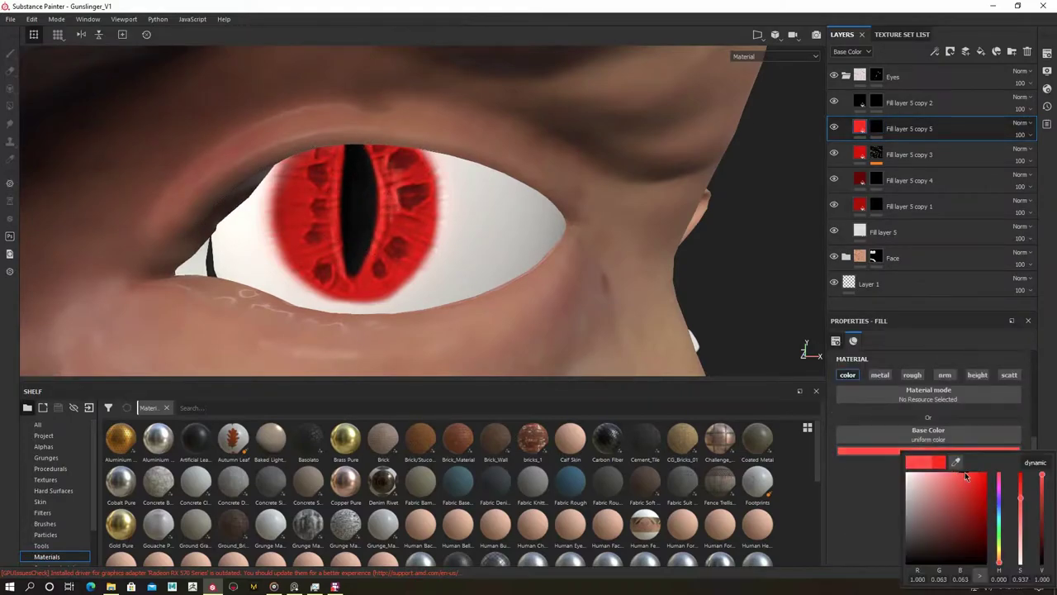
{"action": "key", "text": "1"}
{"action": "mouse_move", "coordinate": [334, 200]}
{"action": "left_mouse_down", "text": "alt"}
{"action": "mouse_move", "coordinate": [314, 260]}
{"action": "mouse_move", "coordinate": [351, 286]}
{"action": "left_mouse_up", "text": "alt"}
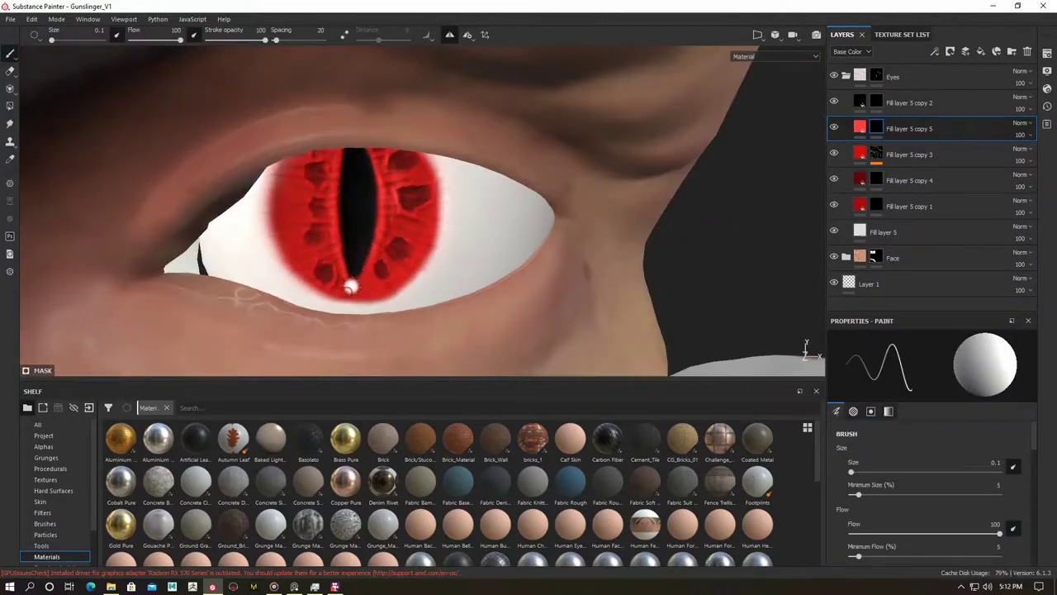
{"action": "scroll", "coordinate": [291, 193], "scroll_direction": "down", "scroll_amount": 5}
{"action": "scroll", "coordinate": [420, 273], "scroll_direction": "up", "scroll_amount": 5}
{"action": "left_click", "coordinate": [860, 127]}
{"action": "left_click", "coordinate": [860, 155]}
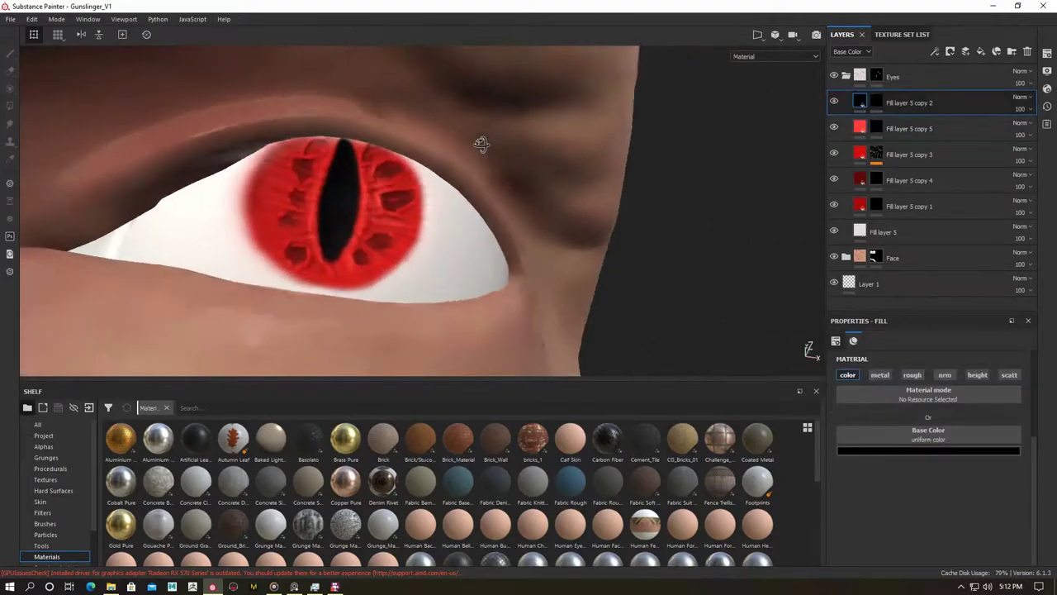
Duplicate the red layer into Fill layer 5 copy 6 and paint over the eye's outer corner.
{"action": "left_click_drag", "start_coordinate": [481, 141], "coordinate": [678, 199], "text": "alt"}
{"action": "key", "text": "ctrl+d"}
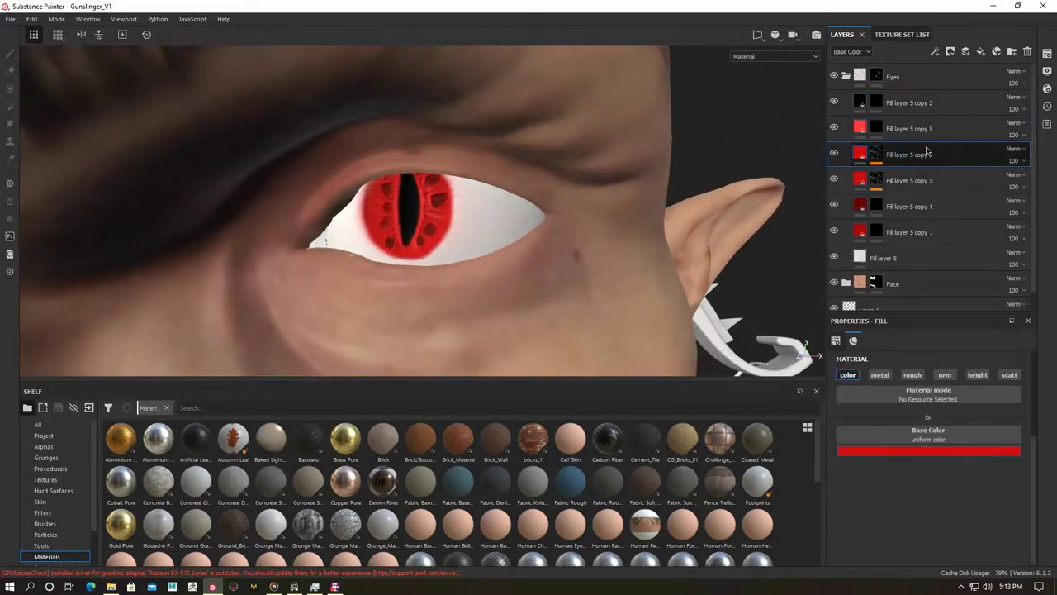
{"action": "left_click_drag", "start_coordinate": [909, 155], "coordinate": [908, 128]}
{"action": "key", "text": "1"}
{"action": "left_click_drag", "start_coordinate": [495, 207], "coordinate": [295, 233], "text": "alt"}
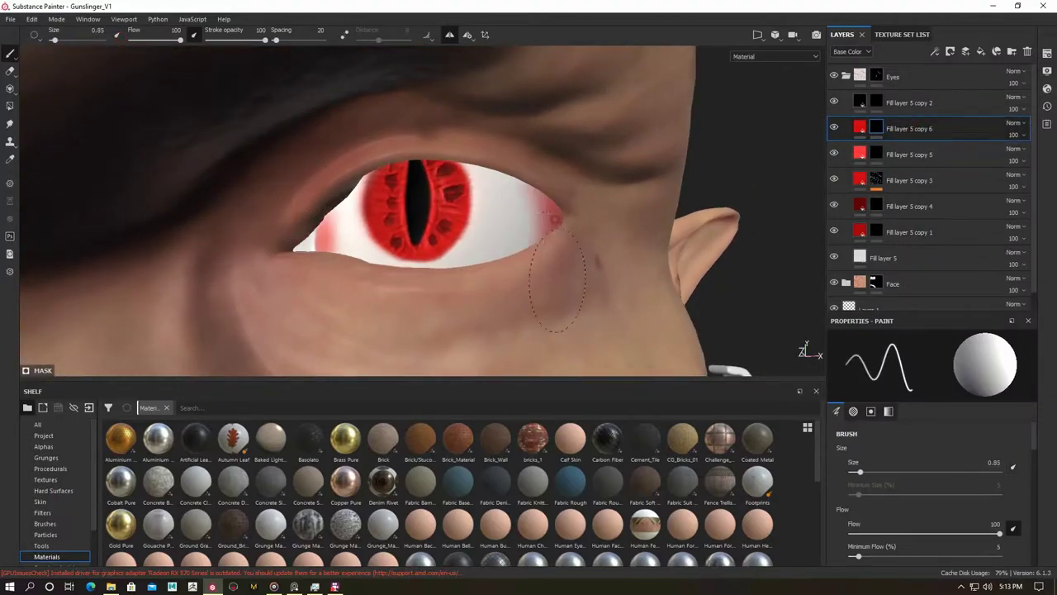
{"action": "key", "text": "x"}
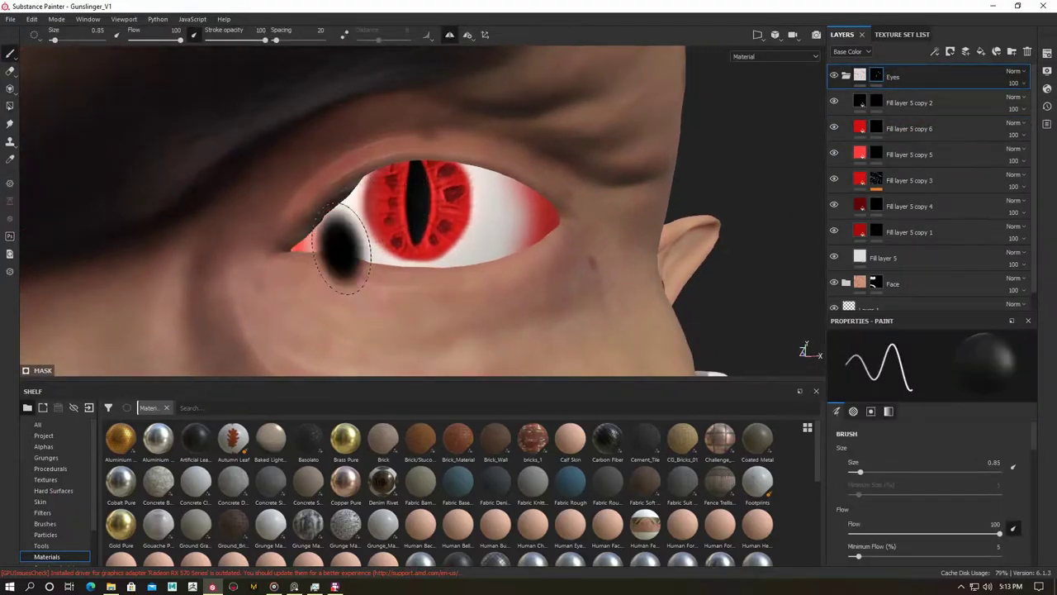
{"action": "left_click_drag", "start_coordinate": [526, 229], "coordinate": [531, 211], "text": "alt"}
{"action": "key", "text": "x"}
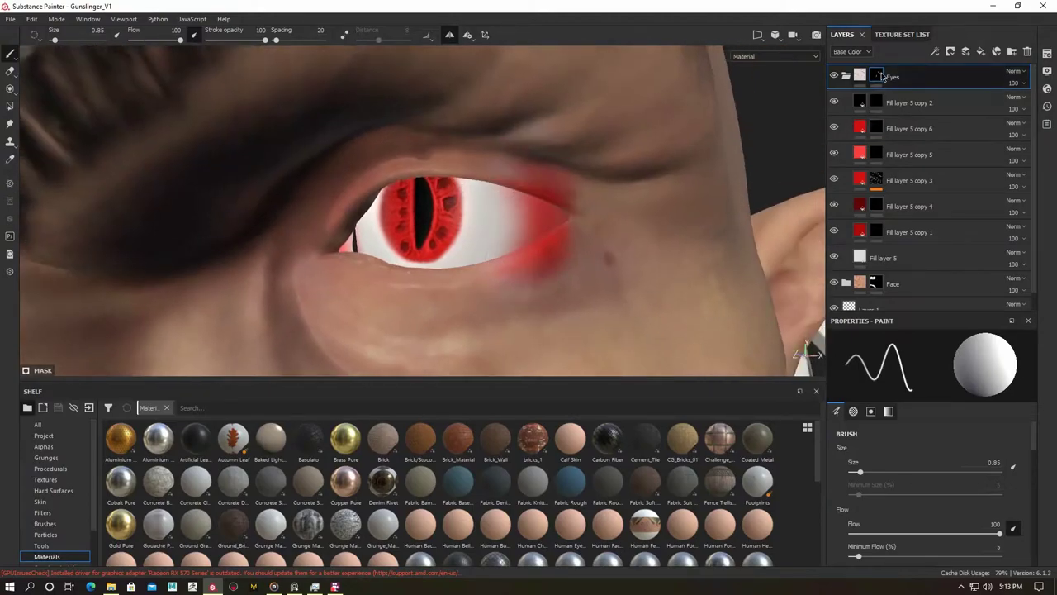
{"action": "key", "text": "4"}
{"action": "left_click", "coordinate": [843, 103]}
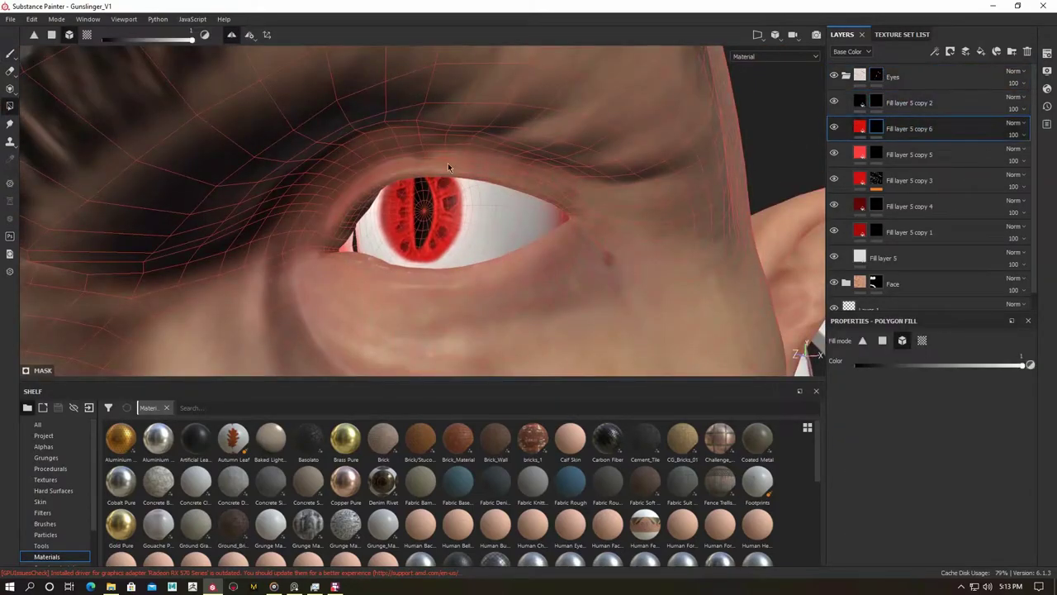
{"action": "key", "text": "1"}
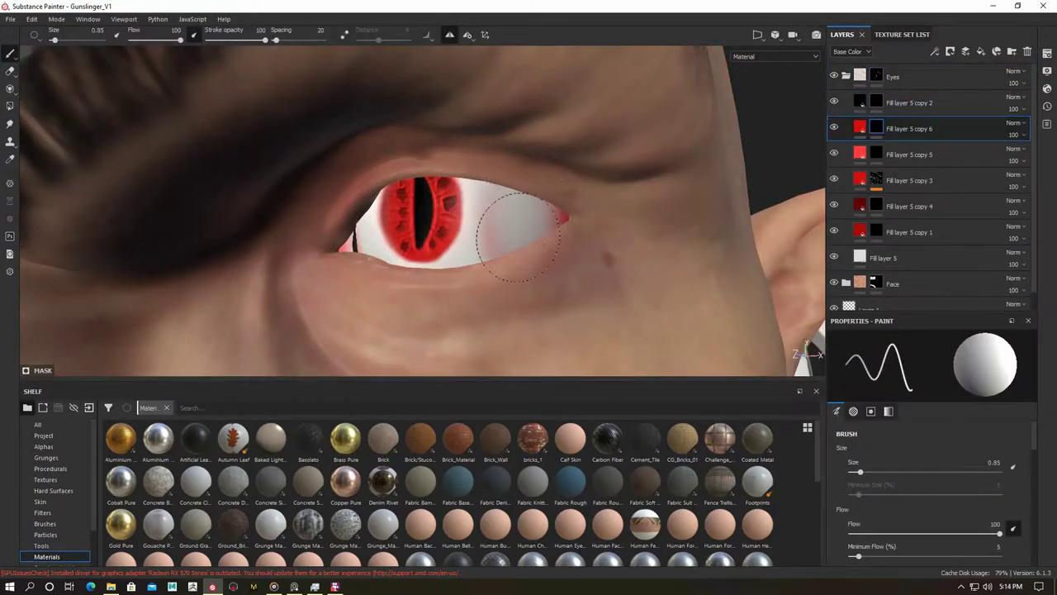
{"action": "left_click_drag", "start_coordinate": [518, 237], "coordinate": [522, 291], "text": "alt"}
Check the dark-red eye layers' fill colours and paint the inner eye corner white.
{"action": "key", "text": "4"}
{"action": "scroll", "coordinate": [565, 227], "scroll_direction": "down", "scroll_amount": 5}
{"action": "mouse_move", "coordinate": [497, 186]}
{"action": "left_mouse_down", "text": "alt"}
{"action": "mouse_move", "coordinate": [440, 261]}
{"action": "mouse_move", "coordinate": [451, 215]}
{"action": "left_mouse_up", "text": "alt"}
{"action": "left_click", "coordinate": [832, 104]}
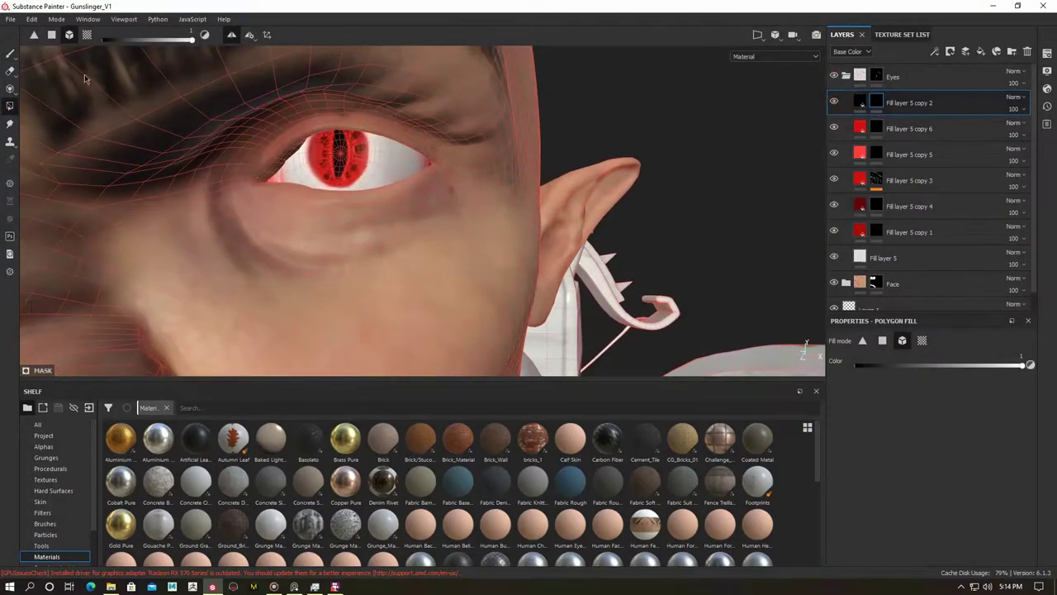
{"action": "left_click_drag", "start_coordinate": [949, 262], "coordinate": [919, 152]}
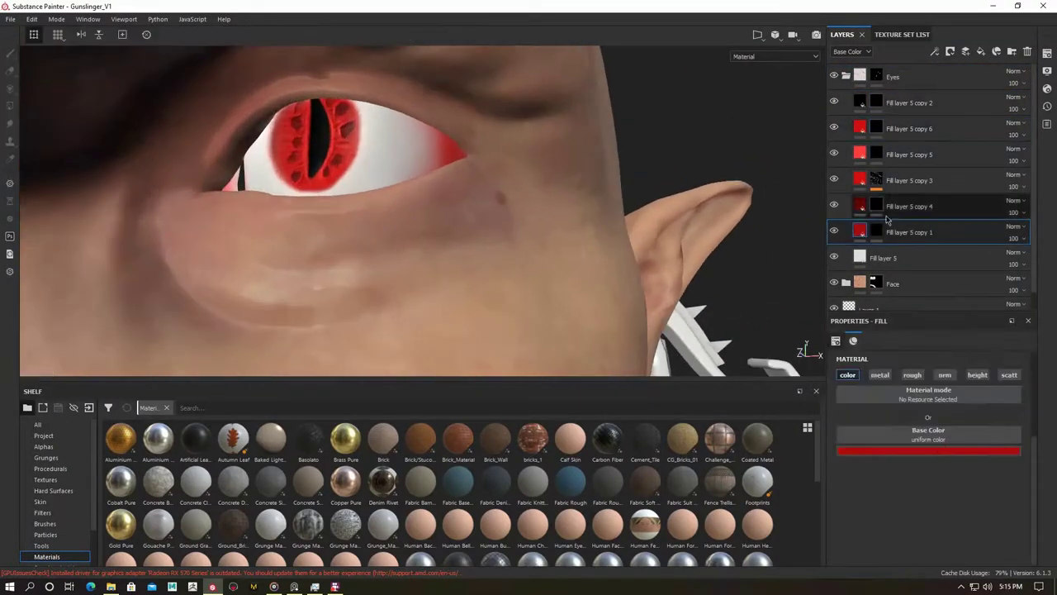
{"action": "left_click", "coordinate": [867, 101]}
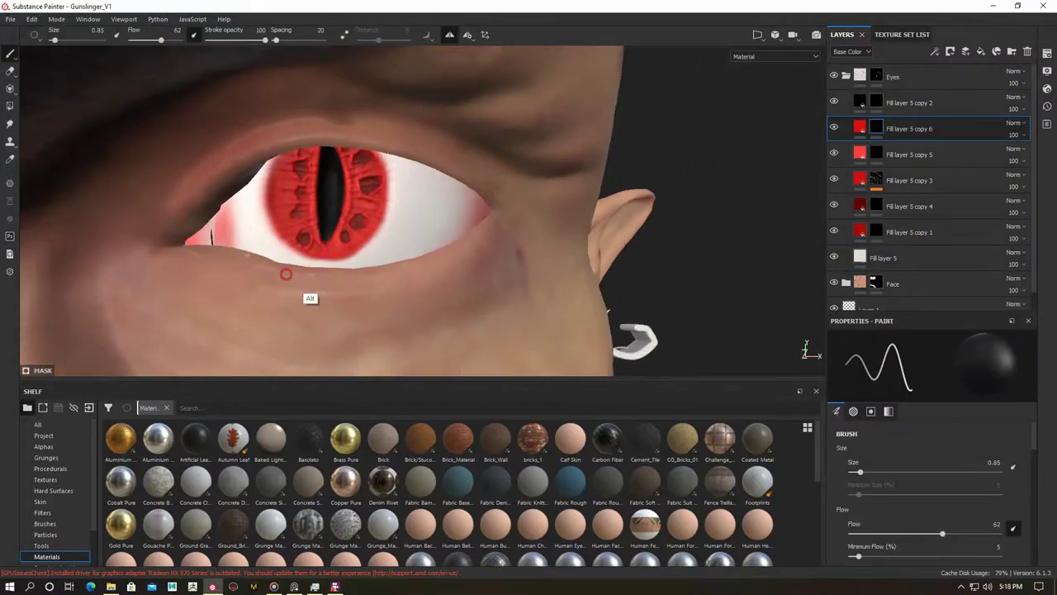
{"action": "left_click_drag", "start_coordinate": [427, 165], "coordinate": [177, 70], "text": "alt"}
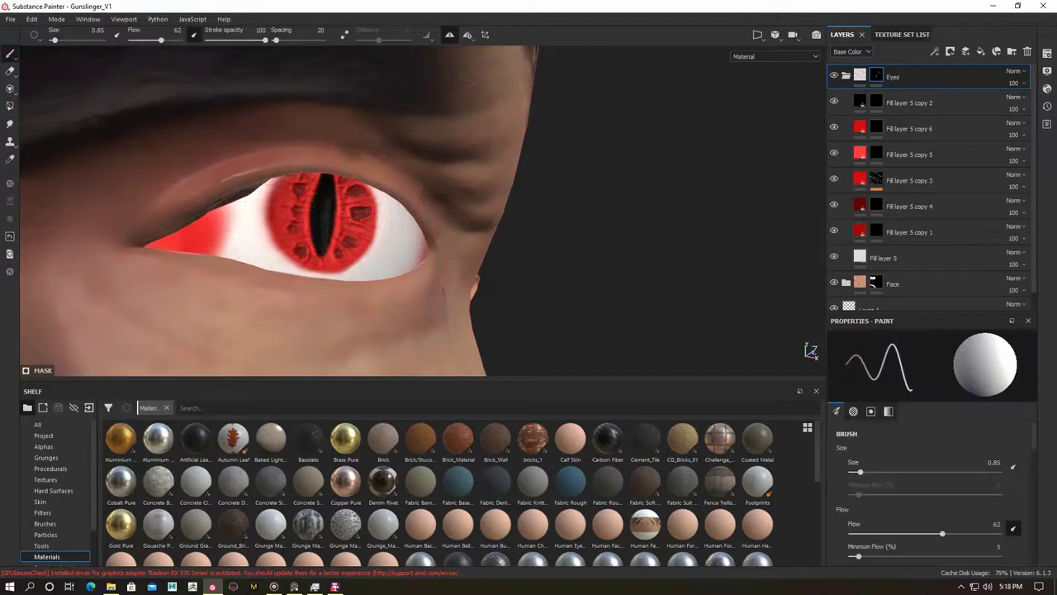
{"action": "scroll", "coordinate": [216, 218], "scroll_direction": "up", "scroll_amount": 2}
{"action": "left_click", "coordinate": [216, 219]}
{"action": "left_click_drag", "start_coordinate": [176, 213], "coordinate": [207, 212]}
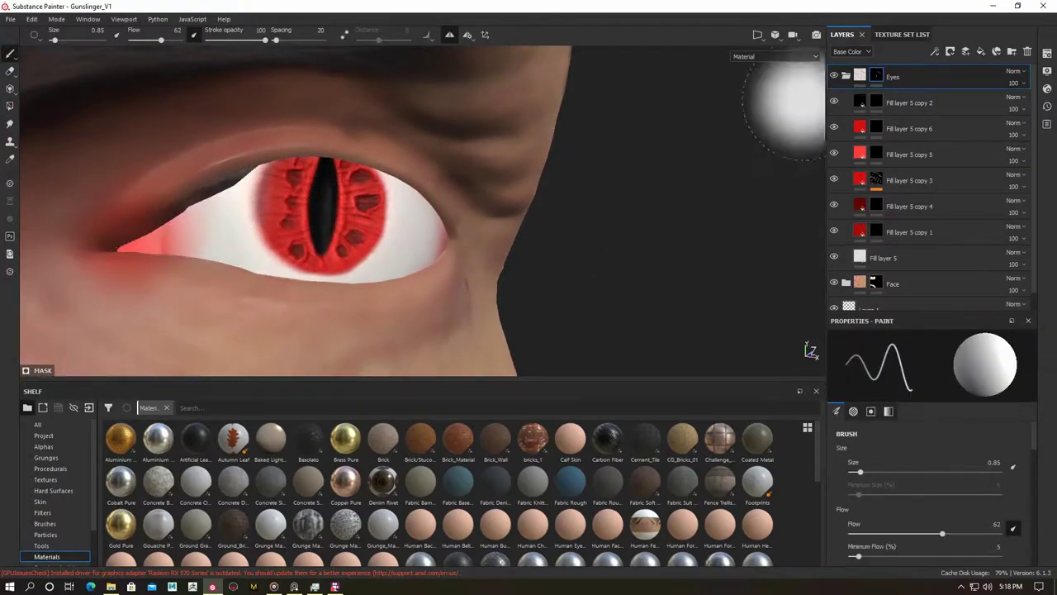
{"action": "scroll", "coordinate": [364, 214], "scroll_direction": "down", "scroll_amount": 5}
{"action": "mouse_move", "coordinate": [430, 206]}
{"action": "left_mouse_down", "text": "alt"}
{"action": "mouse_move", "coordinate": [365, 215]}
{"action": "mouse_move", "coordinate": [460, 253]}
{"action": "left_mouse_up", "text": "alt"}
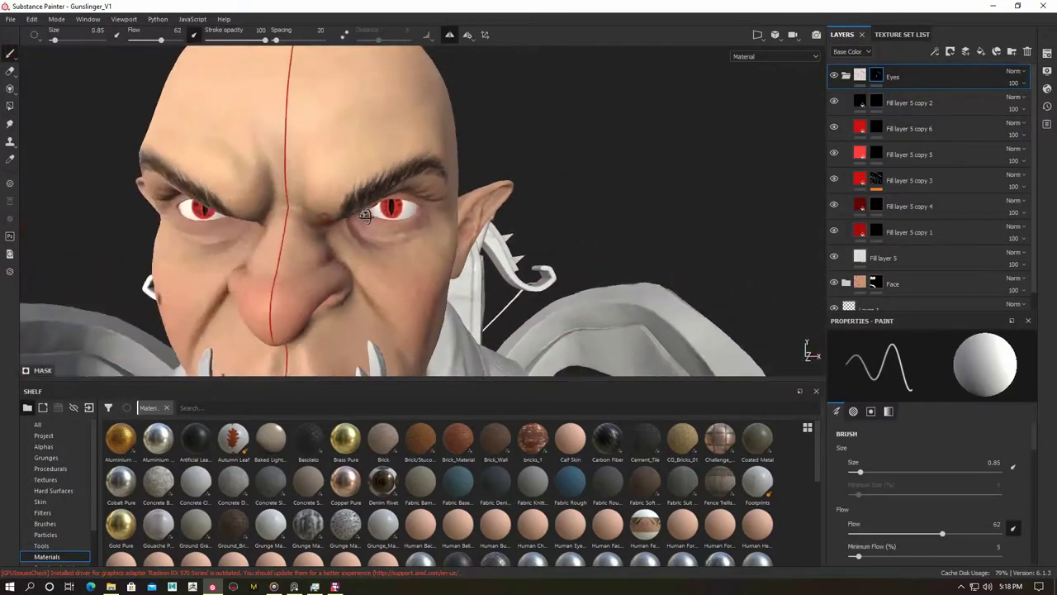
{"action": "scroll", "coordinate": [460, 253], "scroll_direction": "up", "scroll_amount": 5}
{"action": "left_click", "coordinate": [833, 128]}
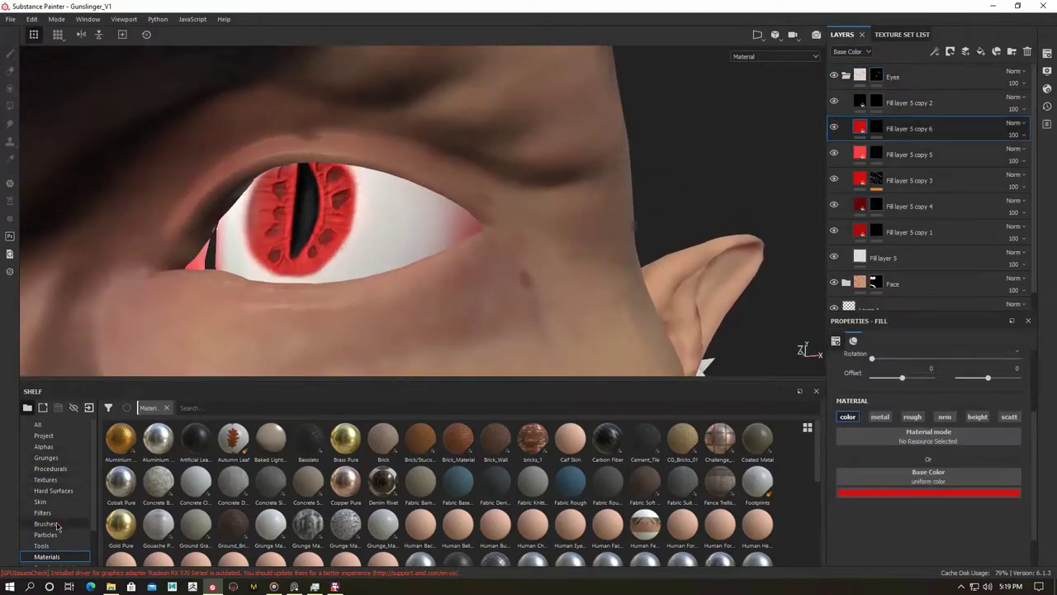
Switch the shelf to Brushes and paint on the layer's mask with the Cotton brush.
{"action": "left_click", "coordinate": [56, 525]}
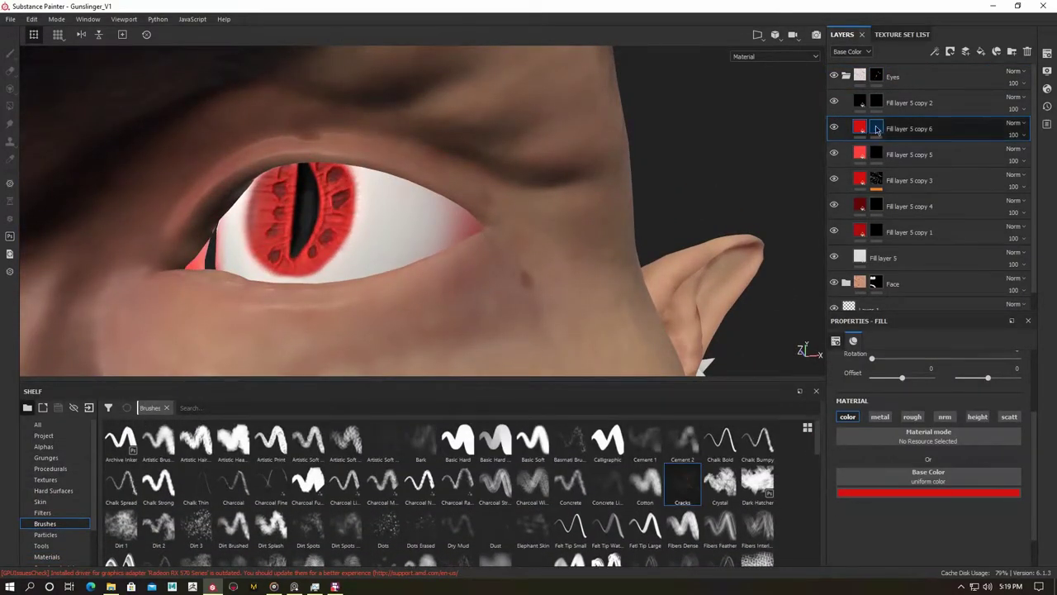
{"action": "left_click", "coordinate": [876, 128]}
{"action": "key", "text": "1"}
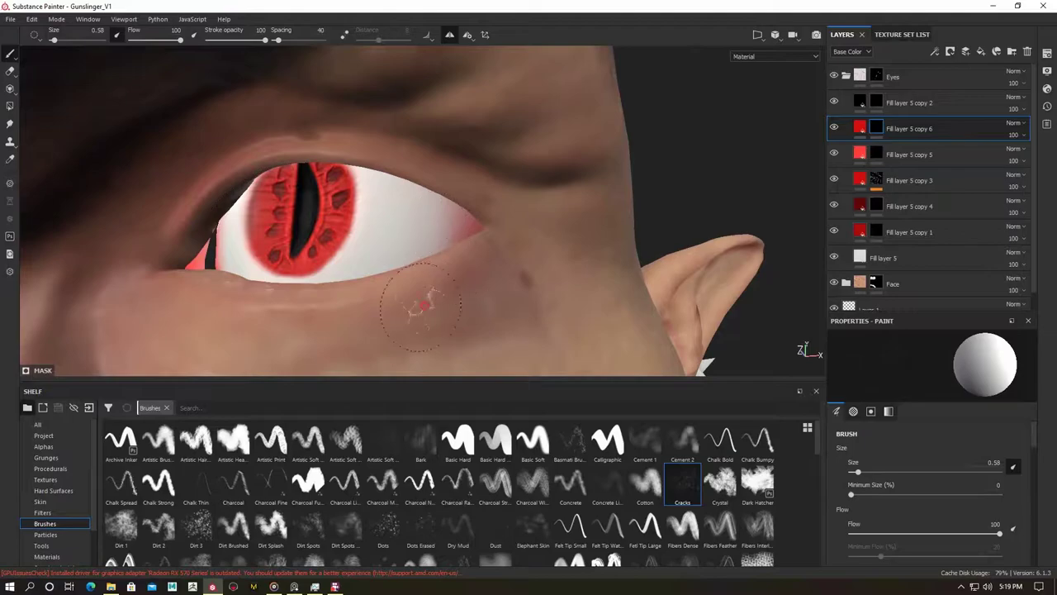
{"action": "left_click_drag", "start_coordinate": [459, 271], "coordinate": [457, 195], "text": "alt"}
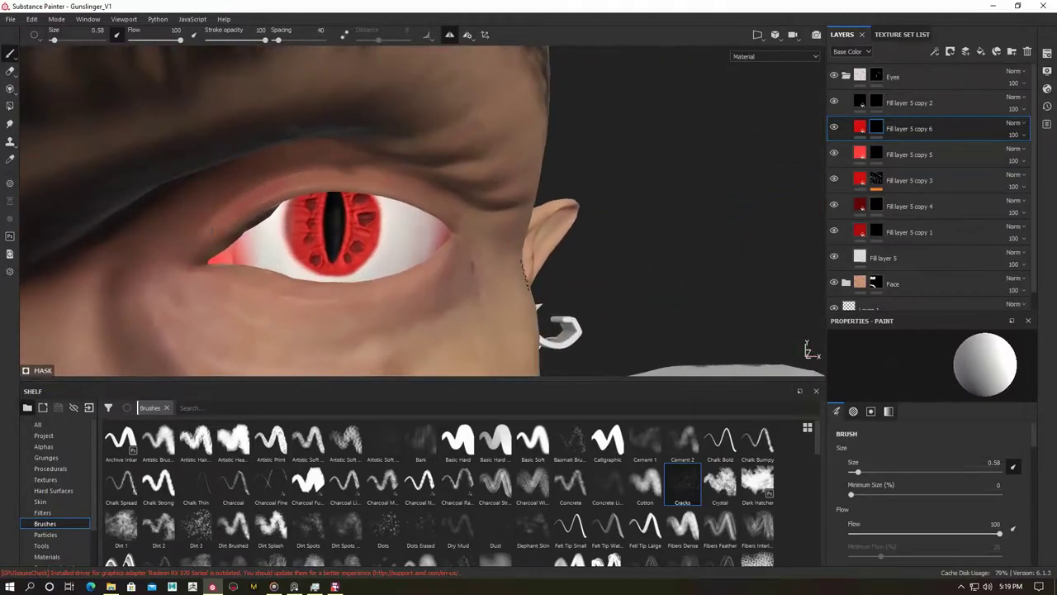
{"action": "left_click_drag", "start_coordinate": [453, 281], "coordinate": [578, 347], "text": "alt"}
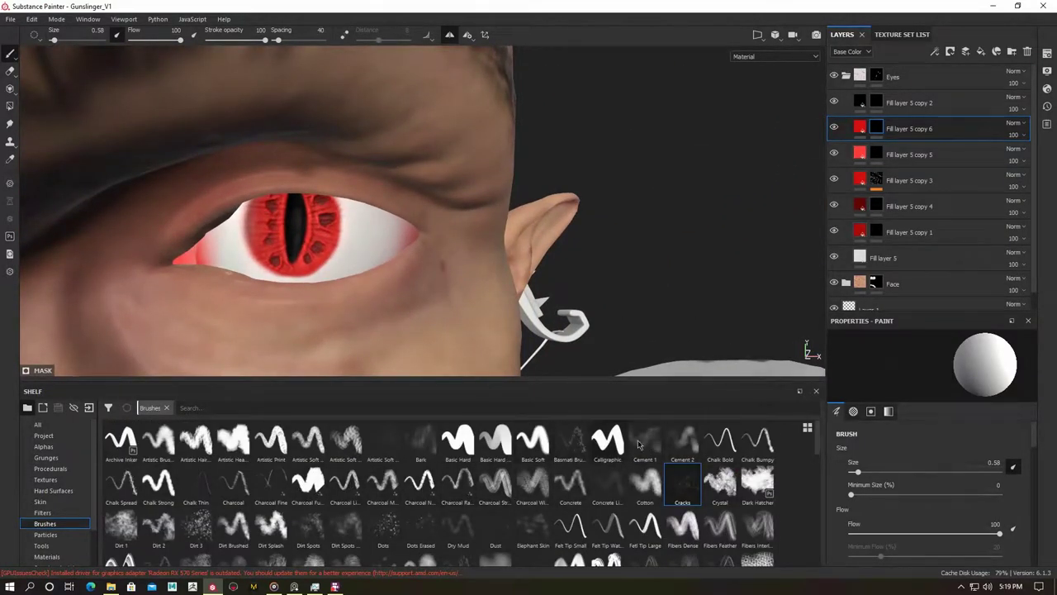
{"action": "left_click", "coordinate": [645, 483]}
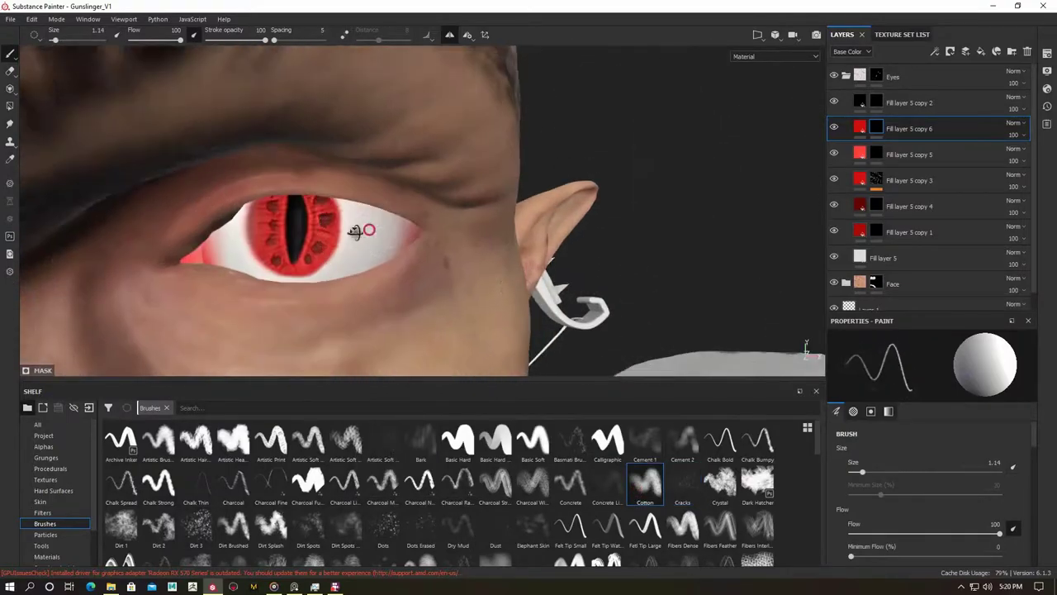
{"action": "left_click_drag", "start_coordinate": [357, 231], "coordinate": [392, 233], "text": "alt"}
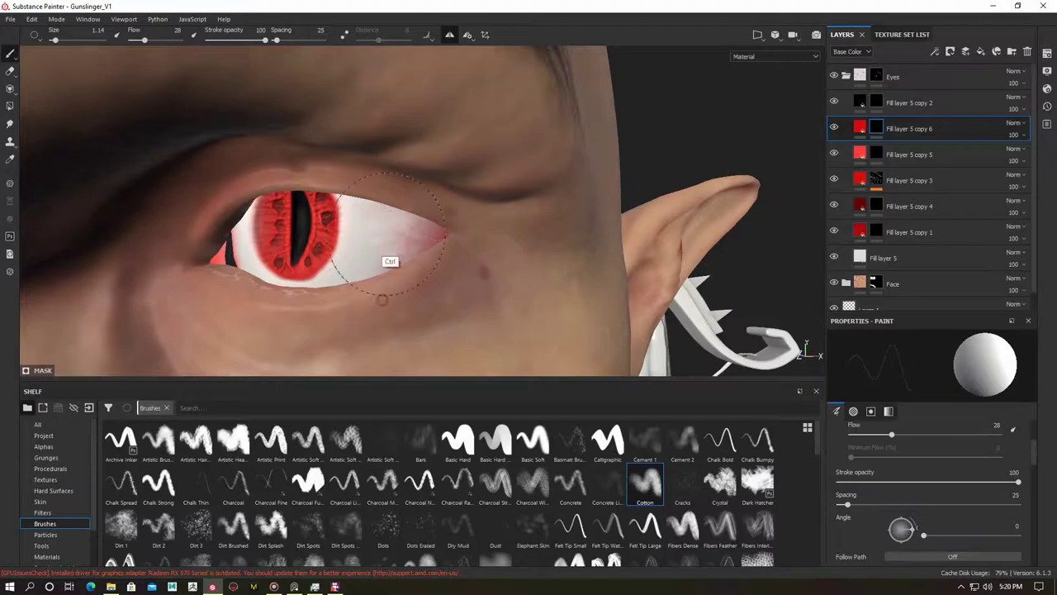
{"action": "left_click_drag", "start_coordinate": [365, 273], "coordinate": [123, 277], "text": "alt"}
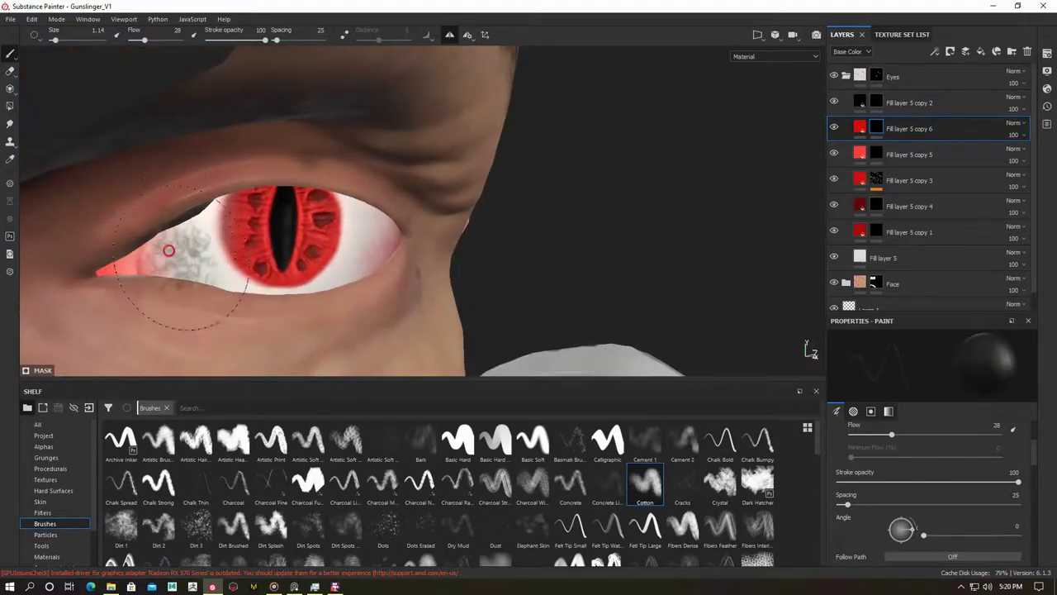
{"action": "scroll", "coordinate": [169, 256], "scroll_direction": "down", "scroll_amount": 5}
{"action": "scroll", "coordinate": [347, 237], "scroll_direction": "up", "scroll_amount": 5}
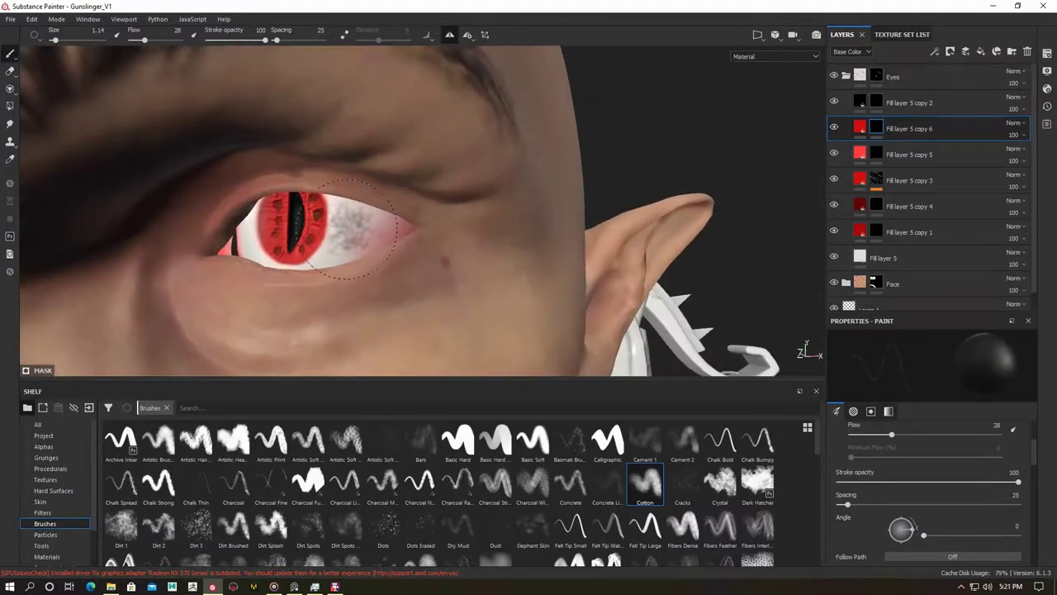
{"action": "mouse_move", "coordinate": [349, 240]}
{"action": "left_mouse_down", "text": "alt"}
{"action": "mouse_move", "coordinate": [358, 237]}
{"action": "mouse_move", "coordinate": [306, 311]}
{"action": "mouse_move", "coordinate": [212, 224]}
{"action": "mouse_move", "coordinate": [224, 278]}
{"action": "left_mouse_up", "text": "alt"}
Duplicate dark-red Fill layer 5 copy 4 as copy 7 at 41 opacity, then show the texture sets.
{"action": "left_click", "coordinate": [925, 207]}
{"action": "key", "text": "ctrl+d"}
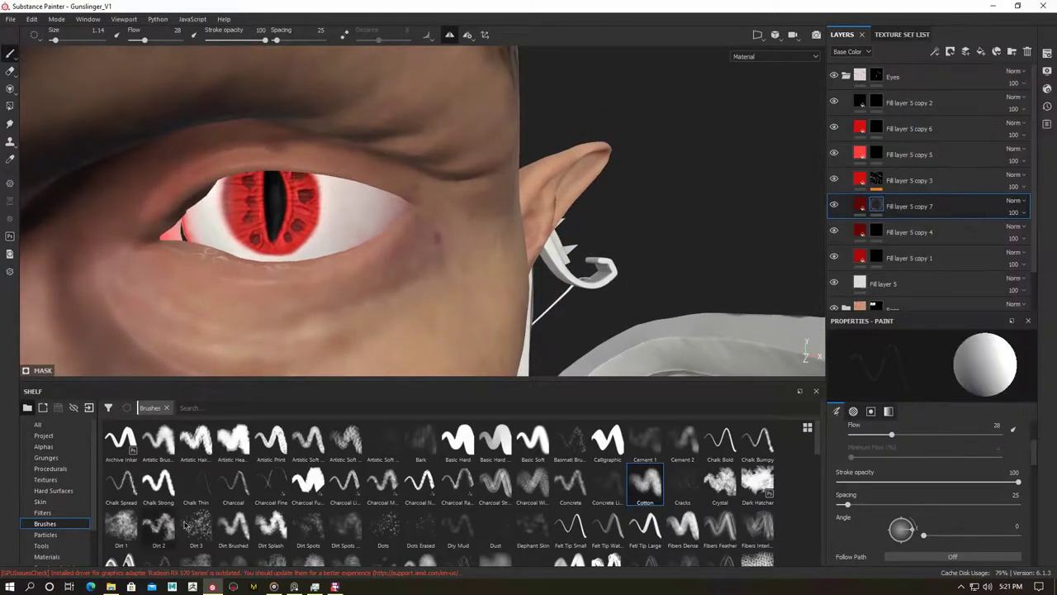
{"action": "left_click", "coordinate": [533, 442]}
{"action": "scroll", "coordinate": [413, 284], "scroll_direction": "up", "scroll_amount": 5}
{"action": "scroll", "coordinate": [235, 188], "scroll_direction": "down", "scroll_amount": 4}
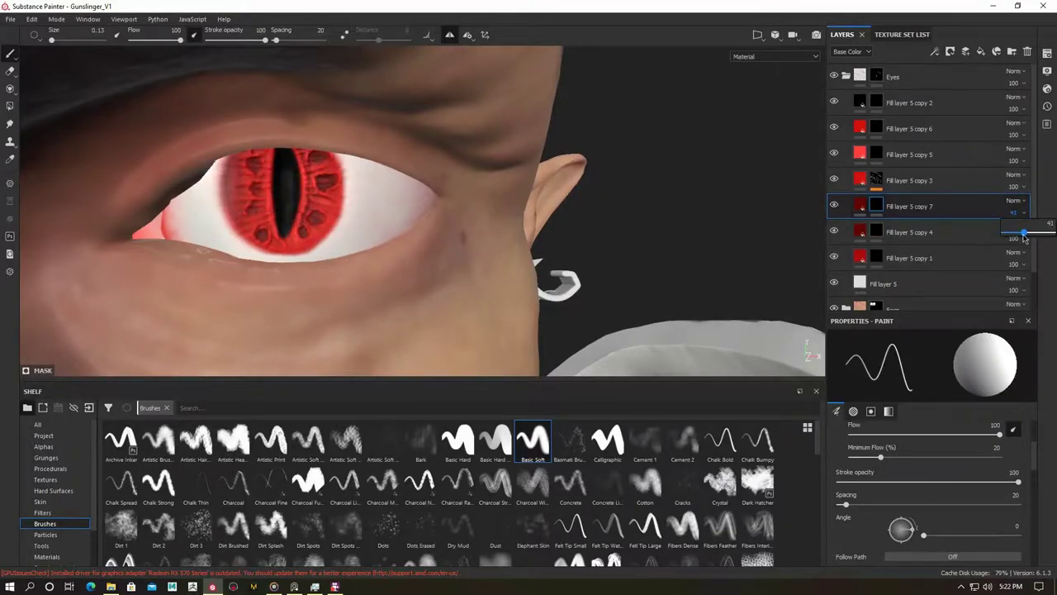
{"action": "scroll", "coordinate": [413, 207], "scroll_direction": "down", "scroll_amount": 5}
{"action": "left_click", "coordinate": [906, 34]}
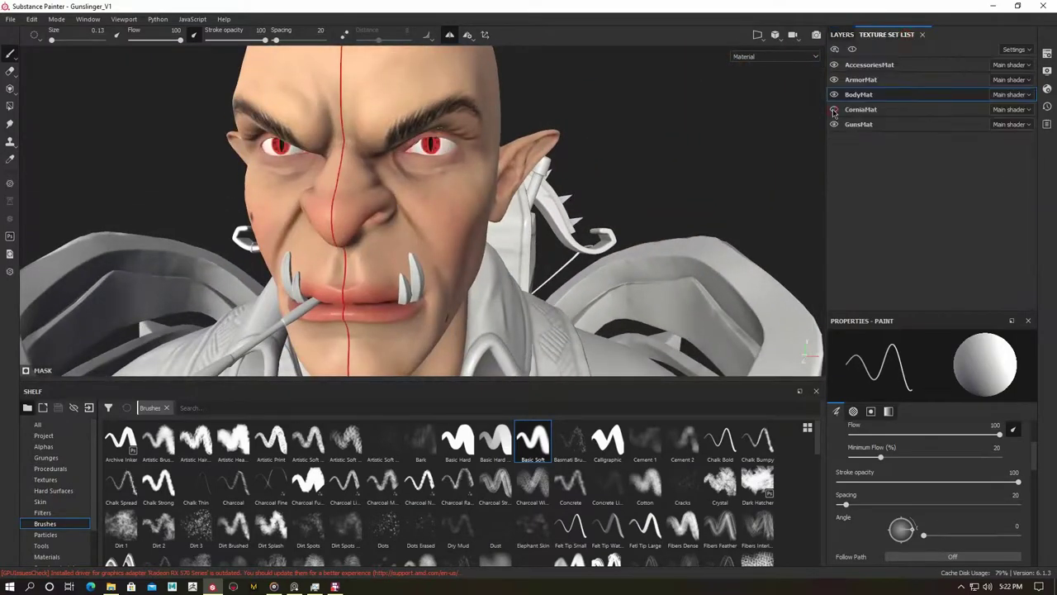
Hide CorniaMat and add a cream teeth fill layer with adjusted roughness.
{"action": "left_click", "coordinate": [834, 110]}
{"action": "key", "text": "f"}
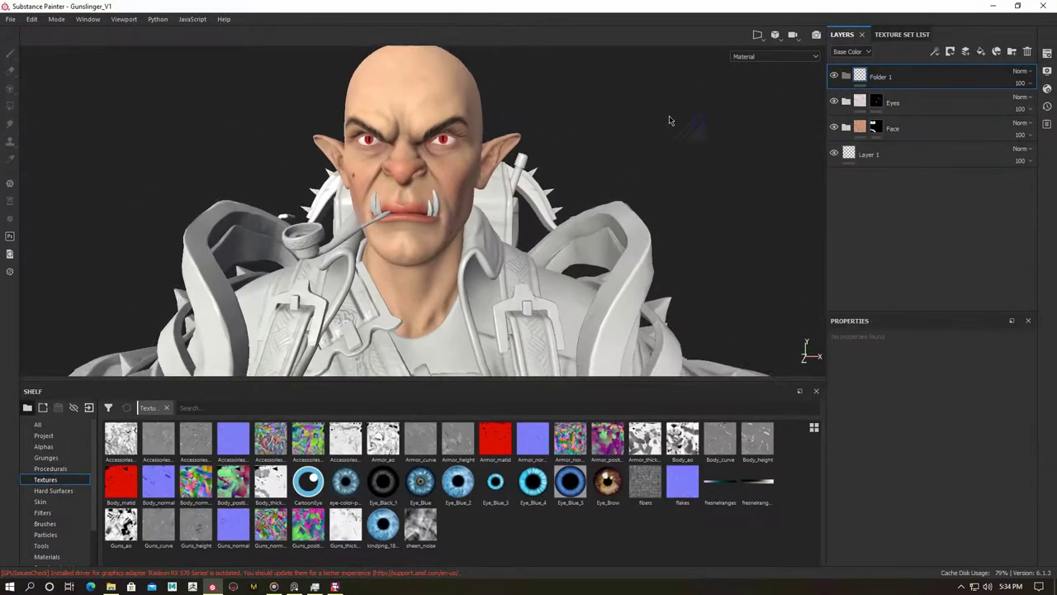
{"action": "left_click", "coordinate": [980, 52]}
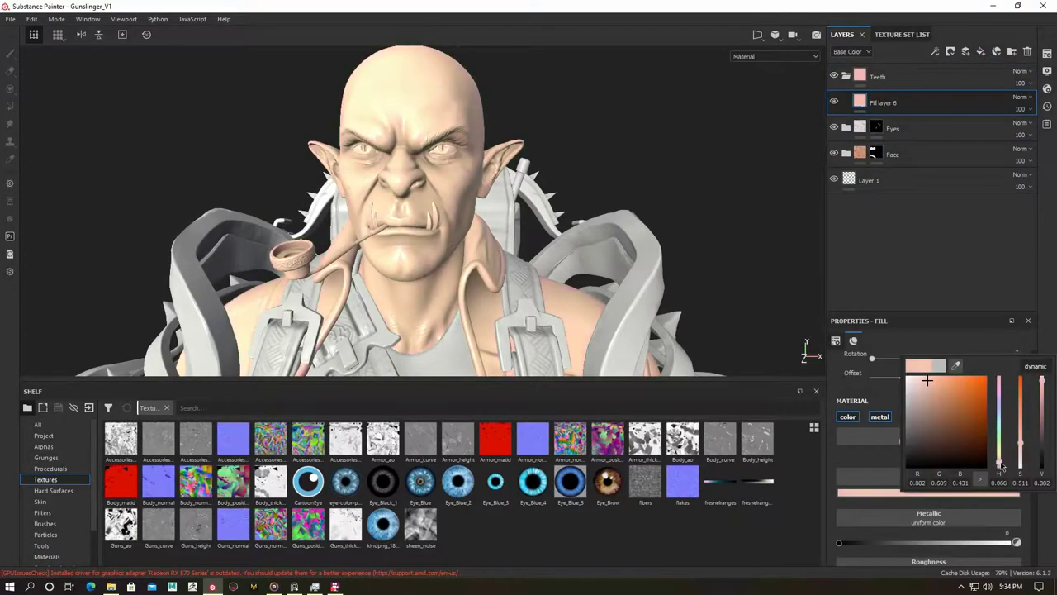
{"action": "left_click", "coordinate": [911, 76]}
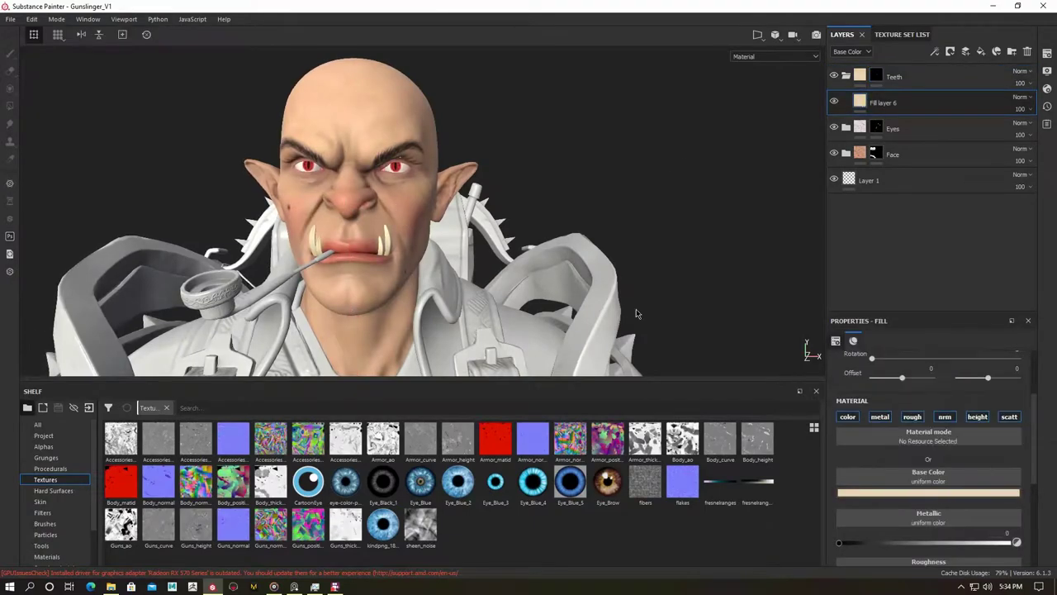
{"action": "left_click_drag", "start_coordinate": [908, 492], "coordinate": [918, 491]}
Duplicate the teeth fill and mask it with an inverted Curvature generator set to edges.
{"action": "right_click", "coordinate": [900, 103]}
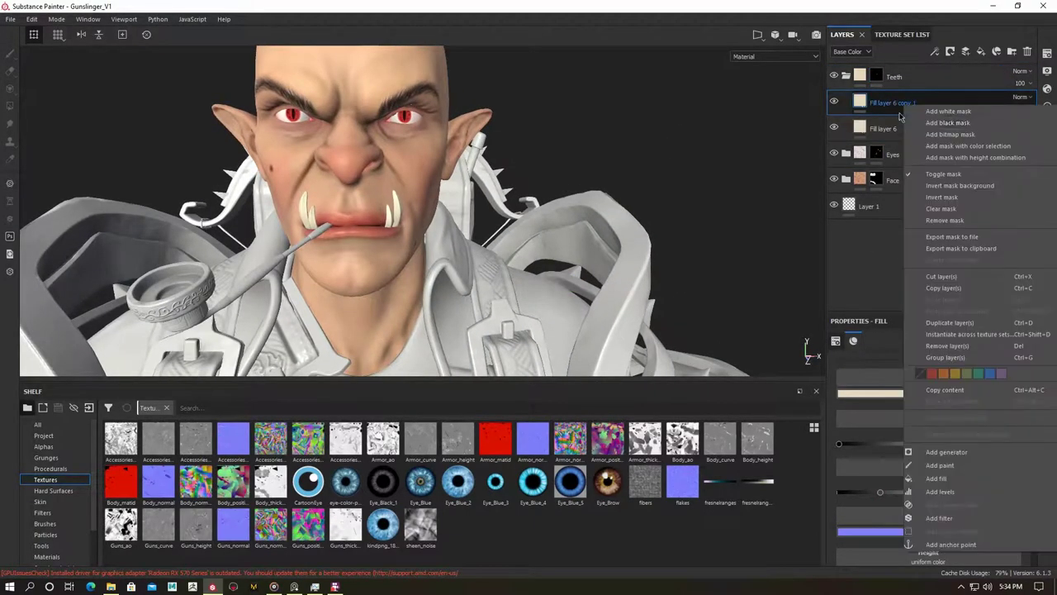
{"action": "left_click", "coordinate": [925, 239]}
{"action": "right_click", "coordinate": [877, 101]}
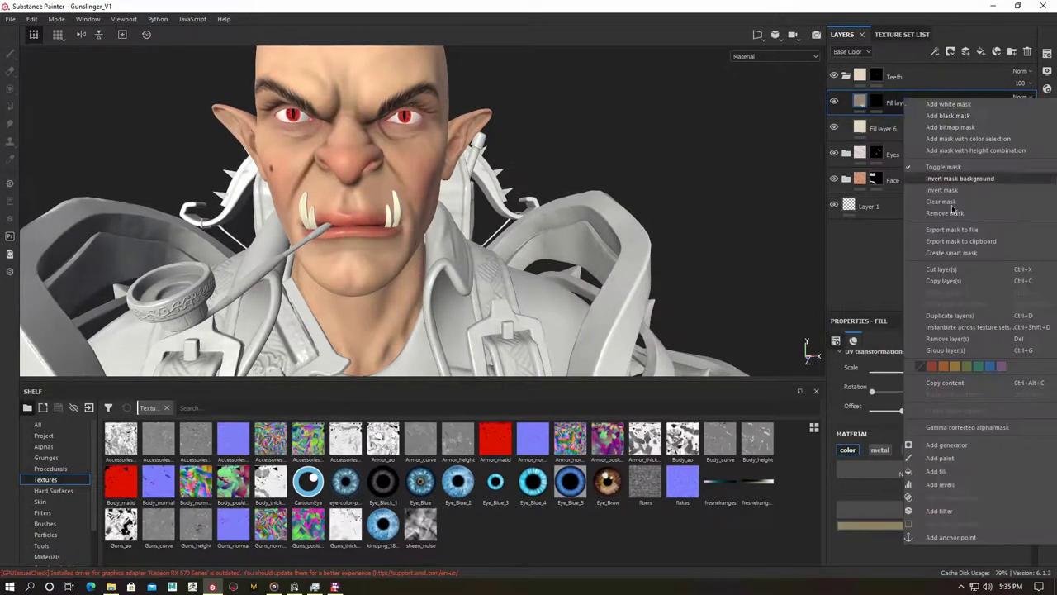
{"action": "left_click", "coordinate": [933, 177]}
{"action": "left_click", "coordinate": [861, 440]}
{"action": "left_click", "coordinate": [885, 101]}
{"action": "left_click", "coordinate": [892, 122]}
{"action": "left_click", "coordinate": [876, 101], "text": "alt"}
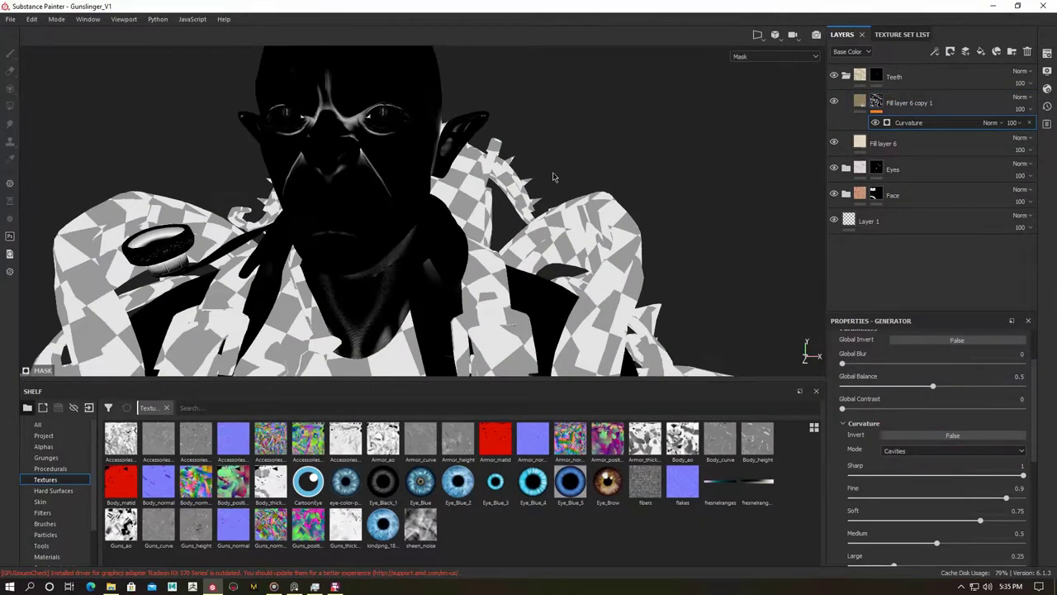
{"action": "left_click_drag", "start_coordinate": [554, 177], "coordinate": [578, 148], "text": "alt"}
{"action": "left_click", "coordinate": [894, 467]}
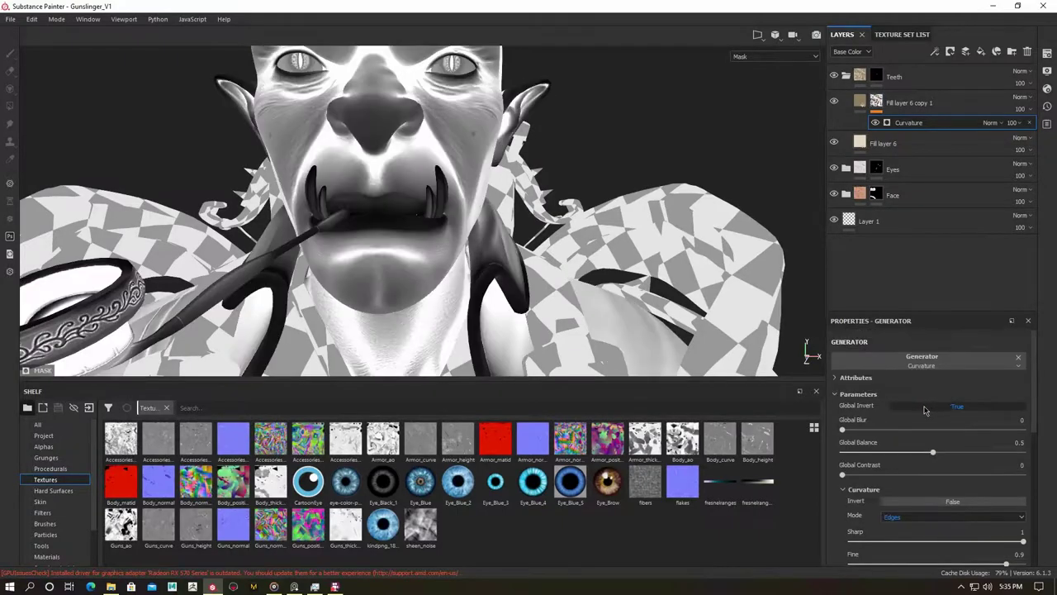
{"action": "left_click", "coordinate": [930, 103]}
Duplicate the curvature-masked teeth layer and switch its generator to Ambient Occlusion.
{"action": "key", "text": "ctrl+d"}
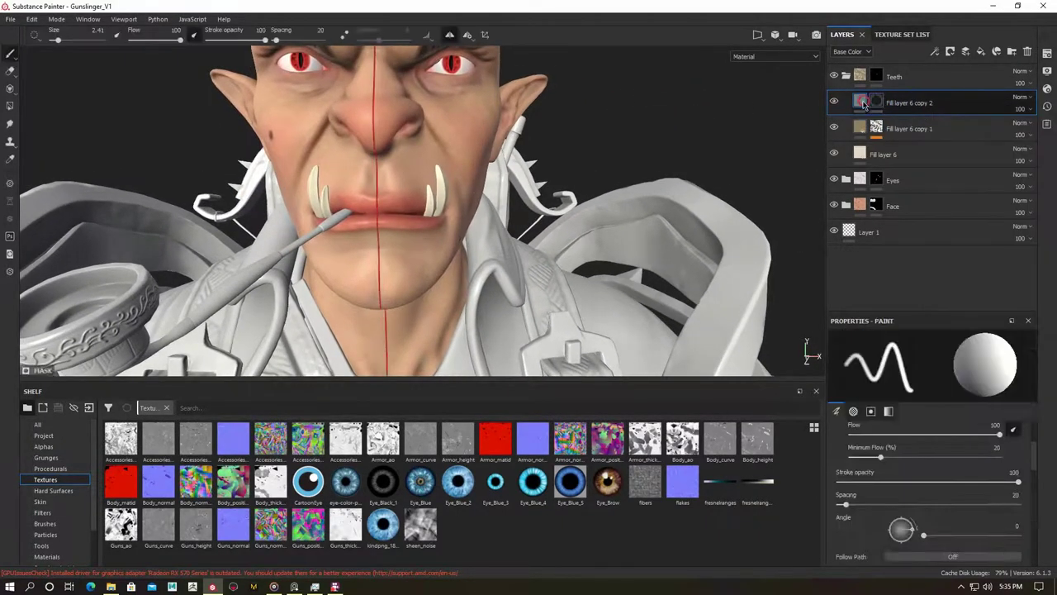
{"action": "left_click", "coordinate": [931, 355]}
{"action": "left_click", "coordinate": [972, 394]}
{"action": "left_click", "coordinate": [880, 101], "text": "alt"}
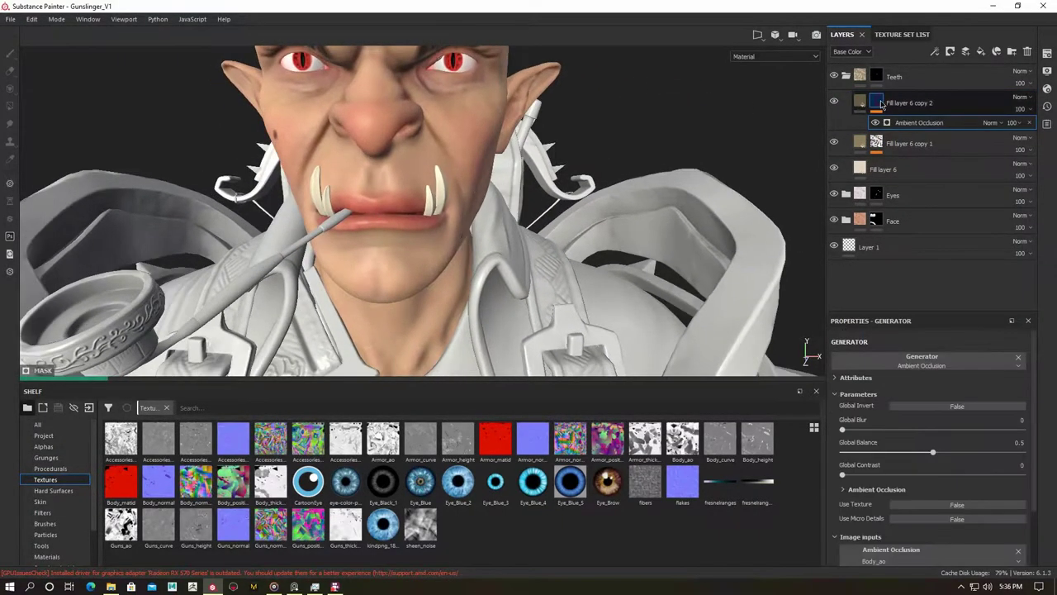
{"action": "left_click", "coordinate": [863, 101]}
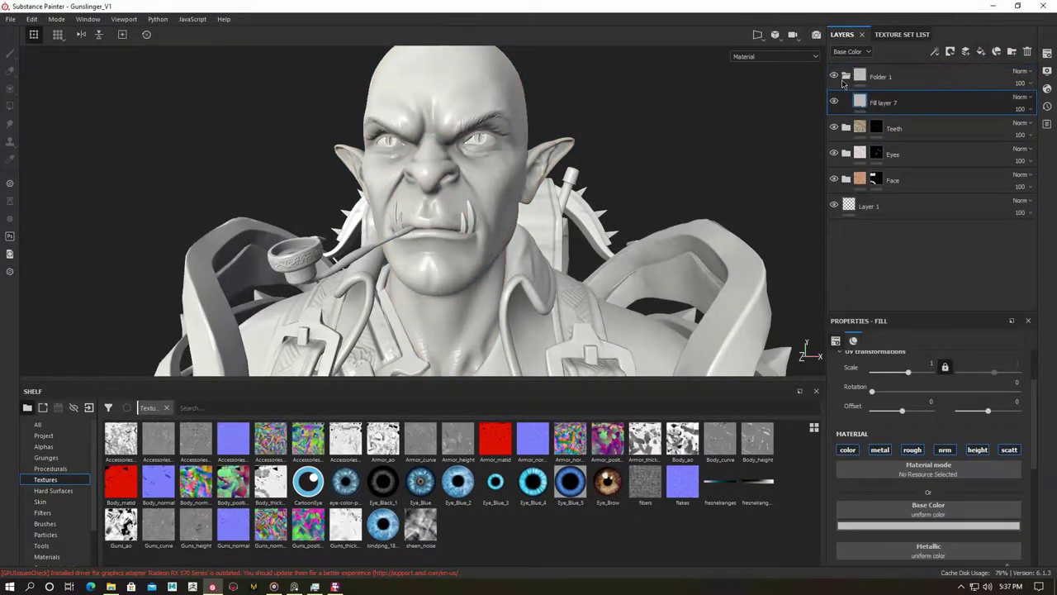
Name the folder Pipe and give its fill layers golden and paler-gold colours.
{"action": "type", "text": "Pipe"}
{"action": "key", "text": "Return"}
{"action": "left_click", "coordinate": [883, 103]}
{"action": "left_click", "coordinate": [919, 525]}
{"action": "left_click_drag", "start_coordinate": [999, 462], "coordinate": [958, 446]}
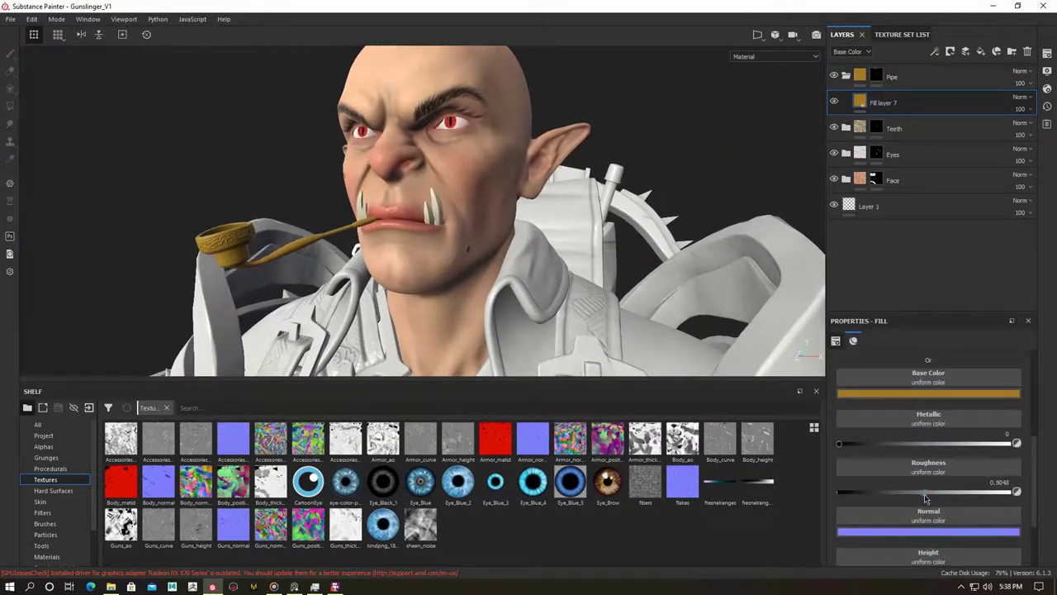
{"action": "key", "text": "ctrl+d"}
{"action": "left_click", "coordinate": [928, 394]}
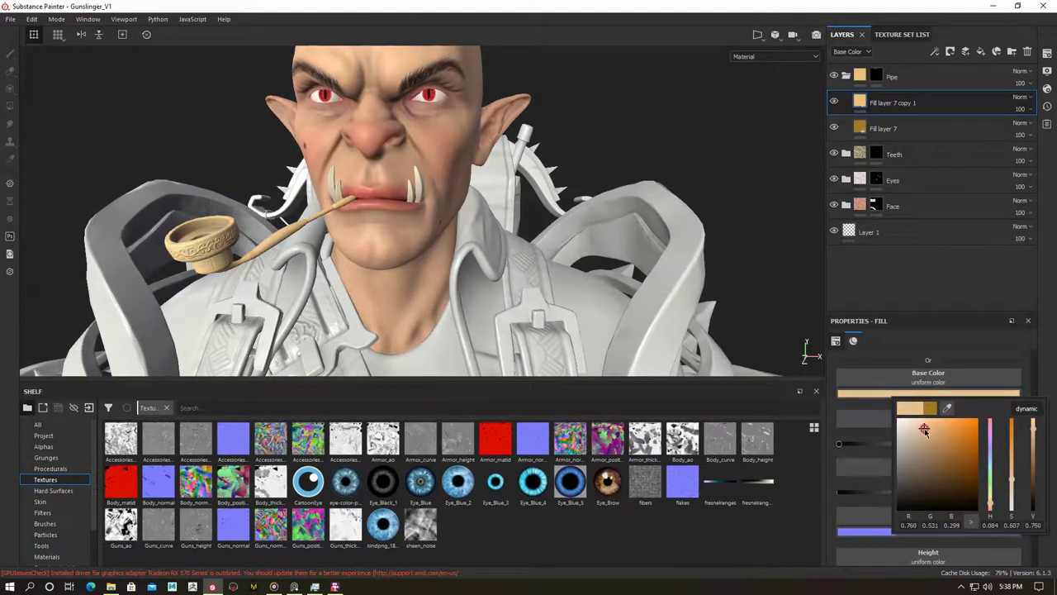
{"action": "left_click", "coordinate": [924, 430]}
{"action": "scroll", "coordinate": [930, 470], "scroll_direction": "down", "scroll_amount": 1}
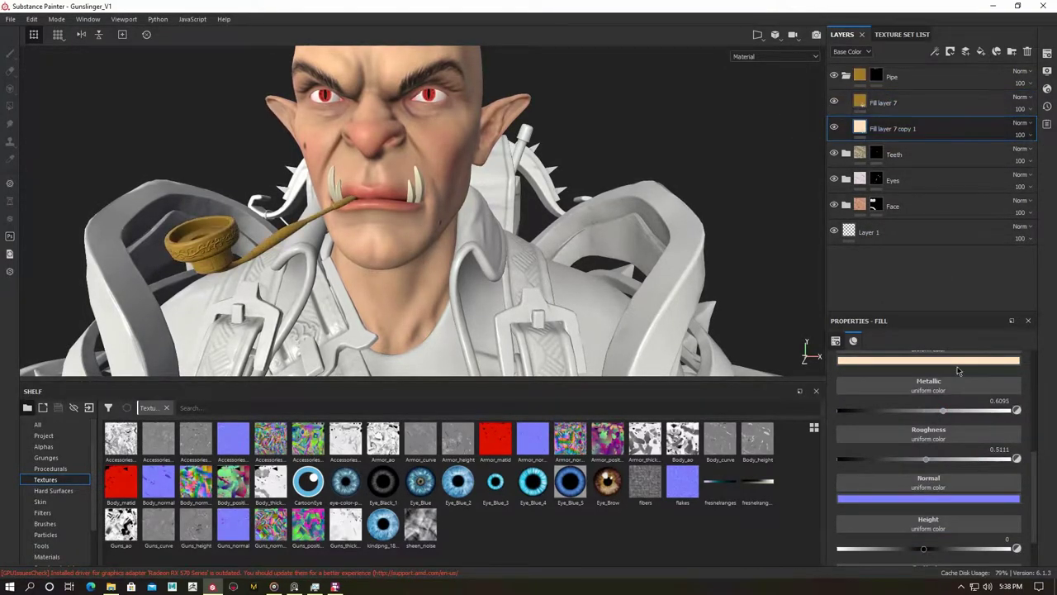
{"action": "scroll", "coordinate": [883, 461], "scroll_direction": "up", "scroll_amount": 3}
Mask Fill layer 7 with Metal Edge Wear: Grunge Amount 0.11, Edges Smoothness 5.24.
{"action": "left_click", "coordinate": [883, 102]}
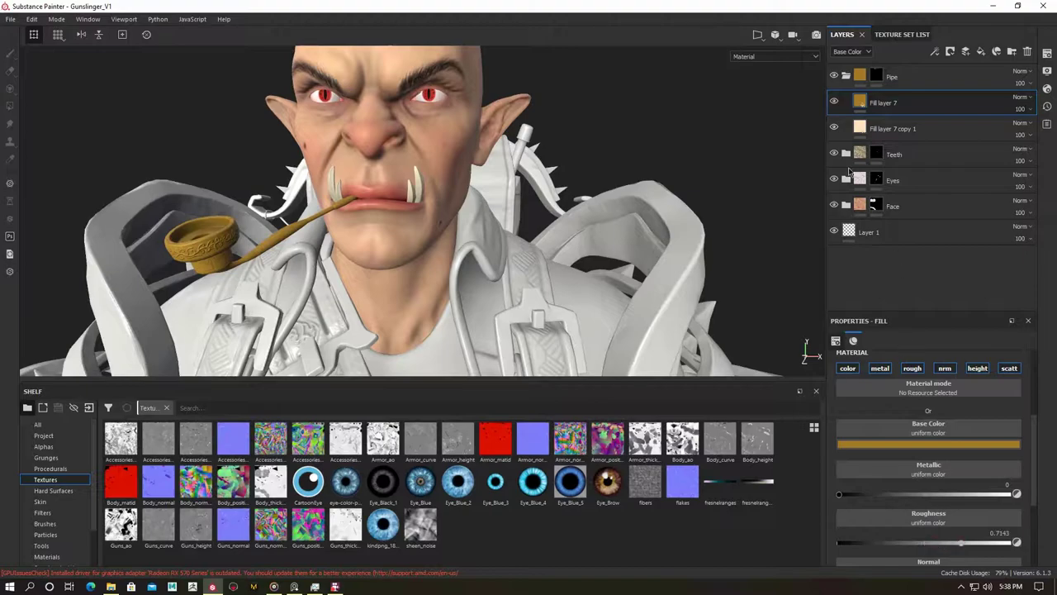
{"action": "left_click", "coordinate": [932, 356]}
{"action": "left_click", "coordinate": [973, 461]}
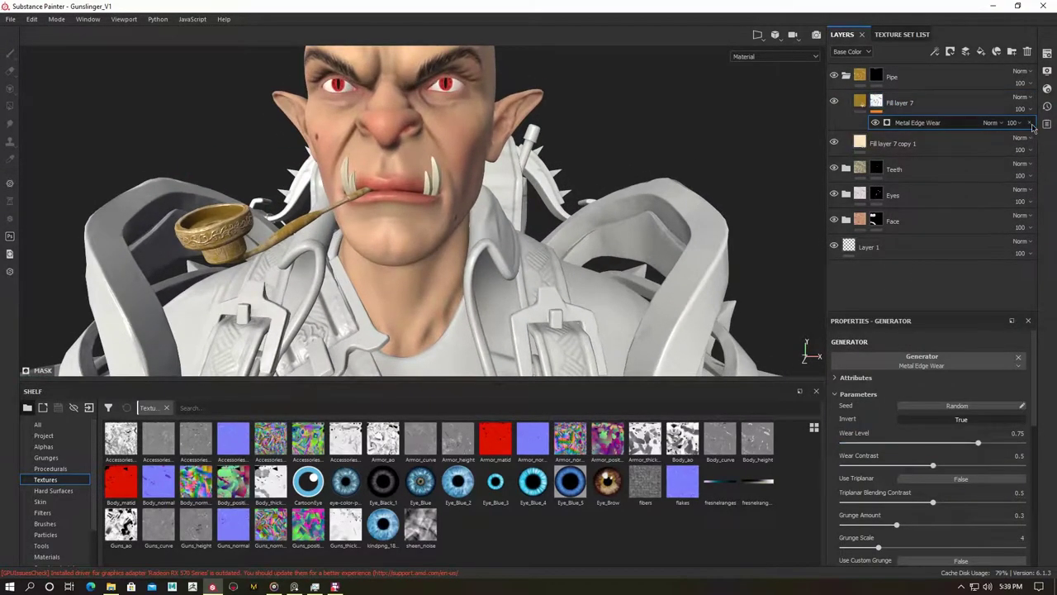
{"action": "left_click", "coordinate": [917, 122], "text": "alt"}
{"action": "scroll", "coordinate": [878, 487], "scroll_direction": "down", "scroll_amount": 2}
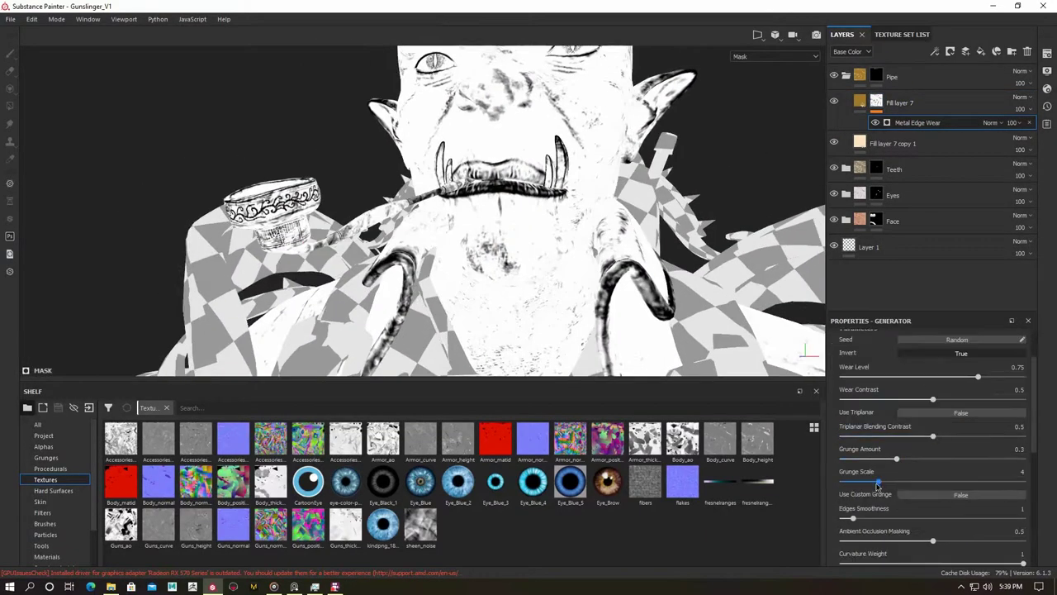
{"action": "scroll", "coordinate": [878, 487], "scroll_direction": "down", "scroll_amount": 1}
{"action": "left_click_drag", "start_coordinate": [853, 484], "coordinate": [901, 484]}
{"action": "left_click_drag", "start_coordinate": [896, 426], "coordinate": [861, 426]}
{"action": "scroll", "coordinate": [888, 397], "scroll_direction": "up", "scroll_amount": 1}
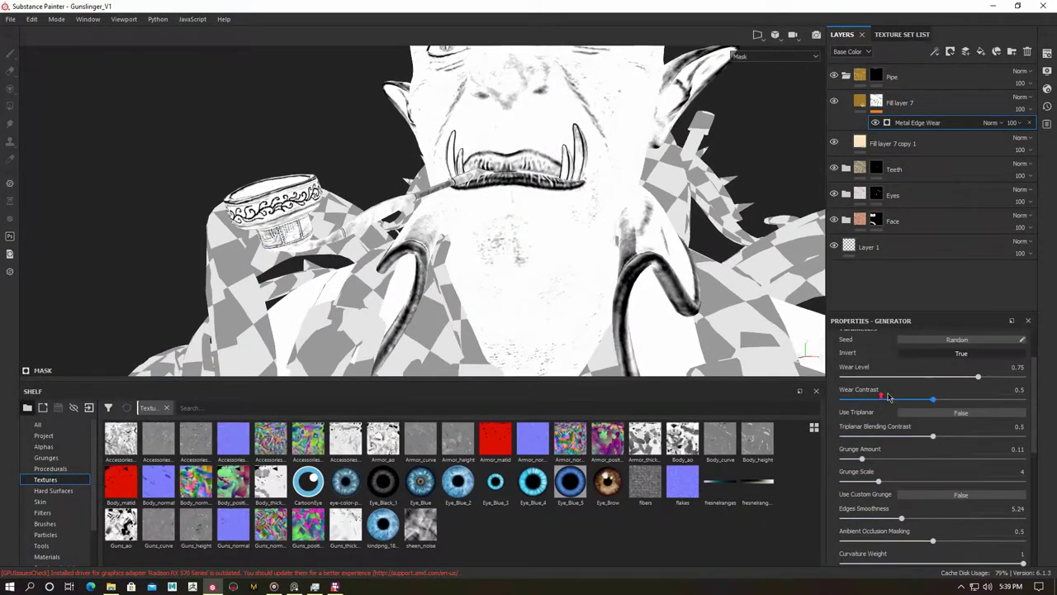
{"action": "left_click", "coordinate": [876, 102]}
{"action": "left_click", "coordinate": [903, 122], "text": "alt"}
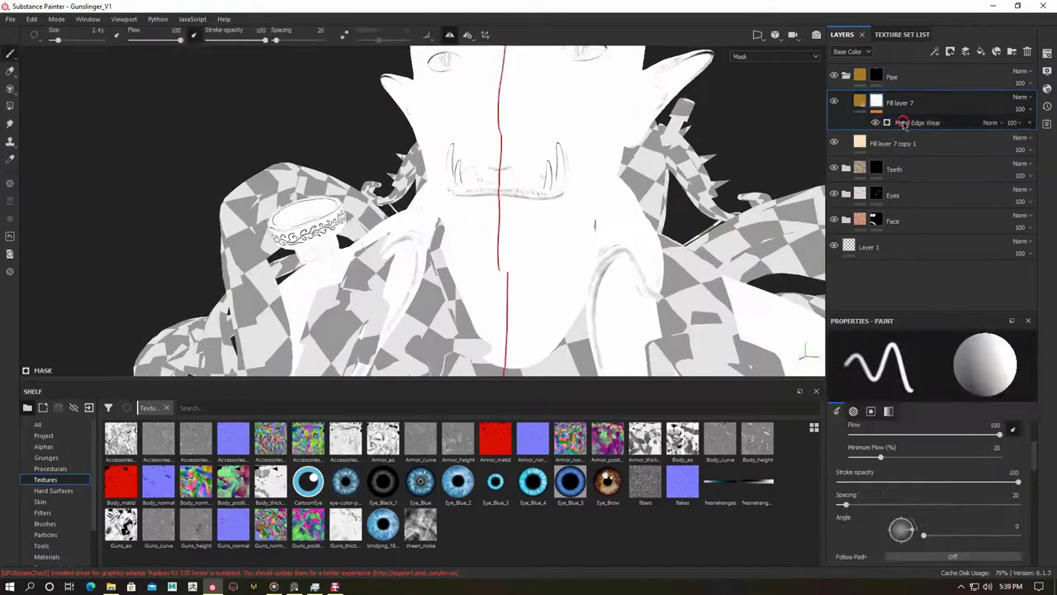
{"action": "left_click", "coordinate": [939, 376]}
{"action": "left_click", "coordinate": [949, 105]}
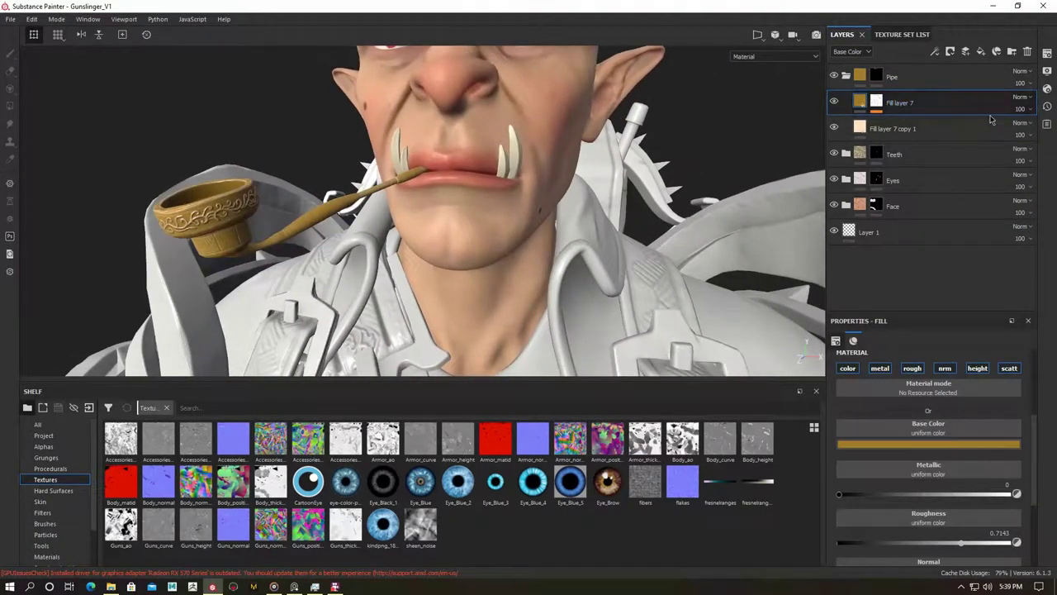
Duplicate gold Fill layer 7 and change the copy's base colour away from gold.
{"action": "key", "text": "ctrl+d"}
{"action": "left_click", "coordinate": [928, 444]}
{"action": "left_click", "coordinate": [997, 558]}
Give the copied layer a black mask and polygon-fill the pipe stem dark reddish-brown.
{"action": "mouse_move", "coordinate": [495, 207]}
{"action": "left_mouse_down", "text": "alt"}
{"action": "mouse_move", "coordinate": [310, 217]}
{"action": "mouse_move", "coordinate": [248, 207]}
{"action": "left_mouse_up", "text": "alt"}
{"action": "key", "text": "4"}
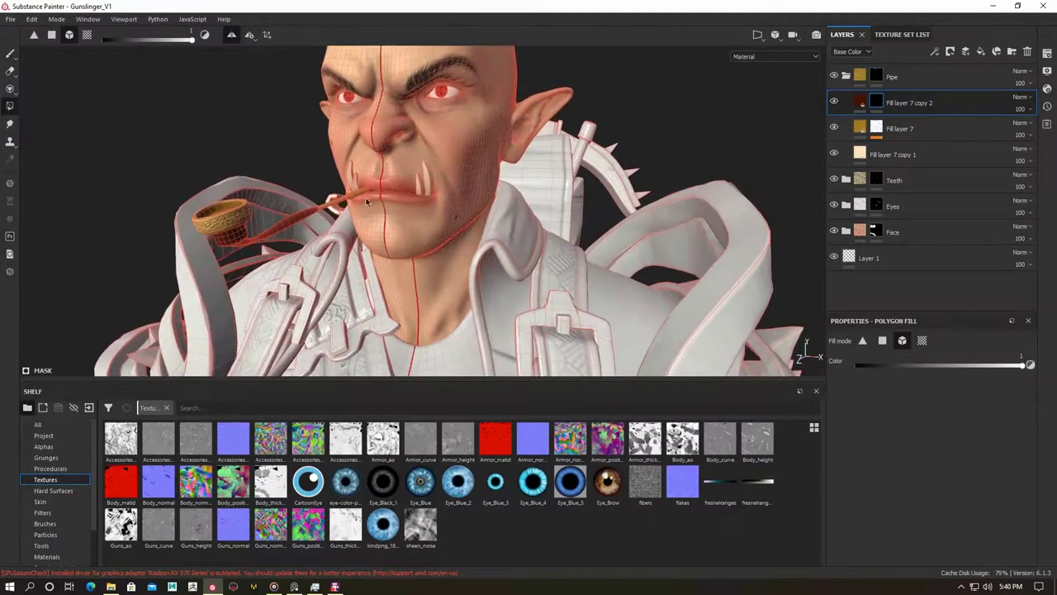
{"action": "key", "text": "1"}
{"action": "key", "text": "4"}
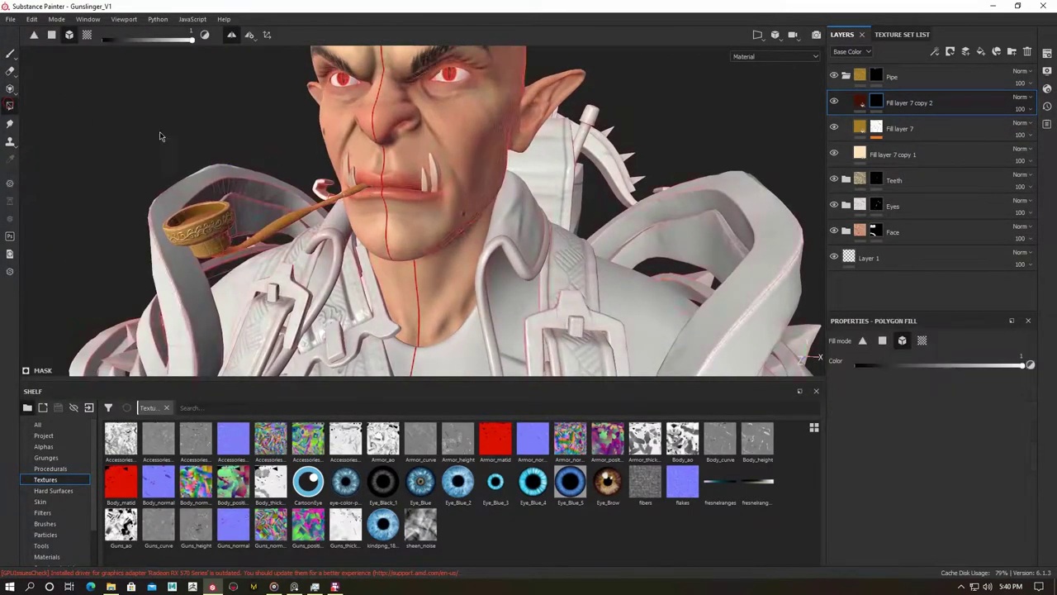
{"action": "left_click_drag", "start_coordinate": [195, 157], "coordinate": [844, 331], "text": "alt"}
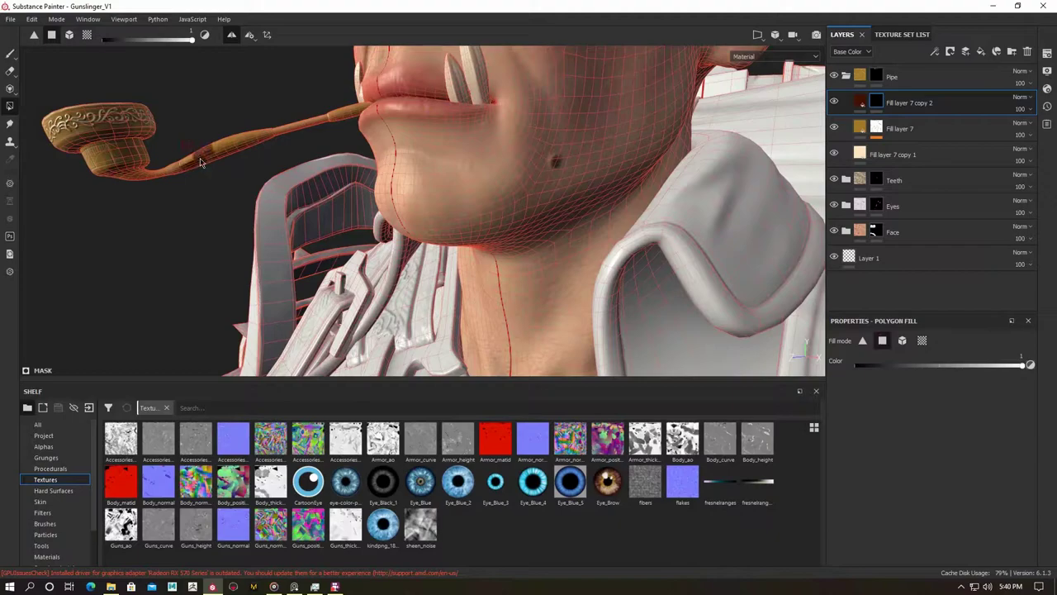
{"action": "mouse_move", "coordinate": [224, 100]}
{"action": "left_mouse_down", "text": "alt"}
{"action": "mouse_move", "coordinate": [417, 64]}
{"action": "mouse_move", "coordinate": [248, 164]}
{"action": "mouse_move", "coordinate": [251, 119]}
{"action": "left_mouse_up", "text": "alt"}
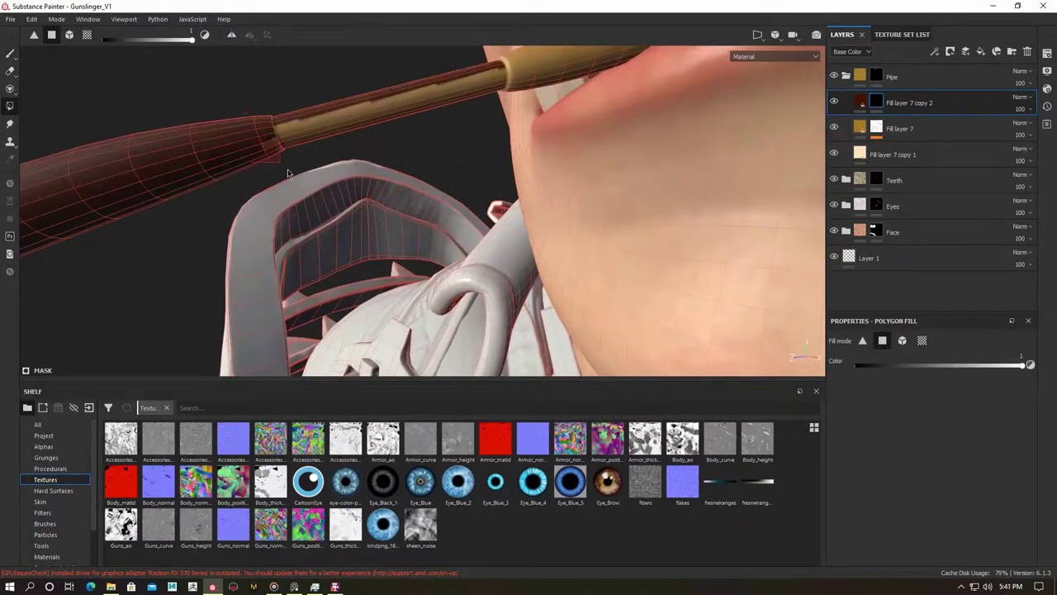
{"action": "mouse_move", "coordinate": [287, 173]}
{"action": "left_mouse_down", "text": "alt"}
{"action": "mouse_move", "coordinate": [531, 110]}
{"action": "mouse_move", "coordinate": [470, 184]}
{"action": "left_mouse_up", "text": "alt"}
{"action": "key", "text": "1"}
{"action": "scroll", "coordinate": [530, 110], "scroll_direction": "down", "scroll_amount": 5}
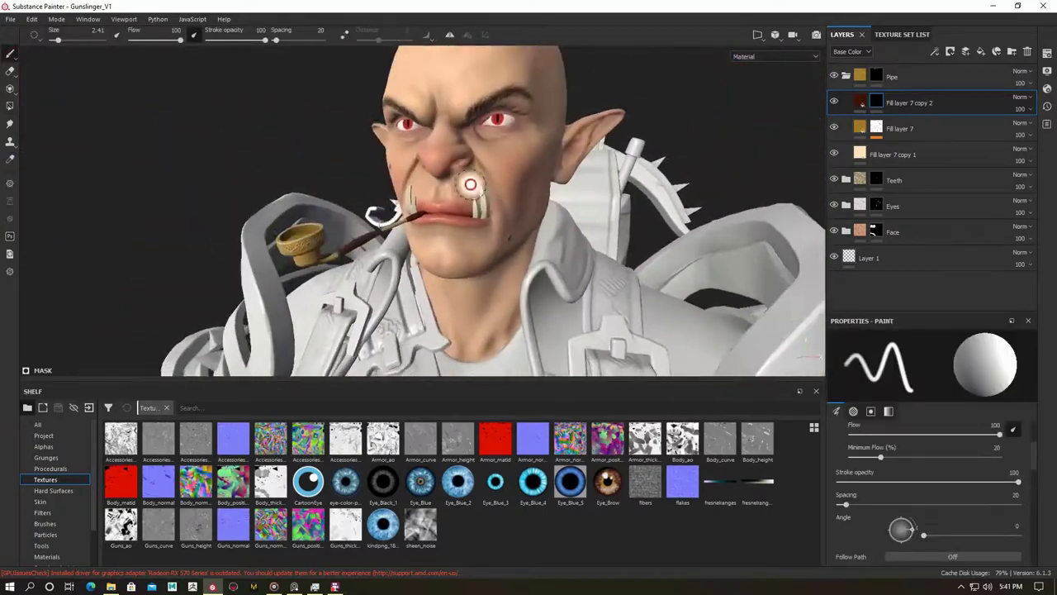
{"action": "left_click", "coordinate": [899, 128]}
{"action": "scroll", "coordinate": [637, 274], "scroll_direction": "down", "scroll_amount": 3}
{"action": "left_click_drag", "start_coordinate": [578, 248], "coordinate": [637, 274], "text": "alt"}
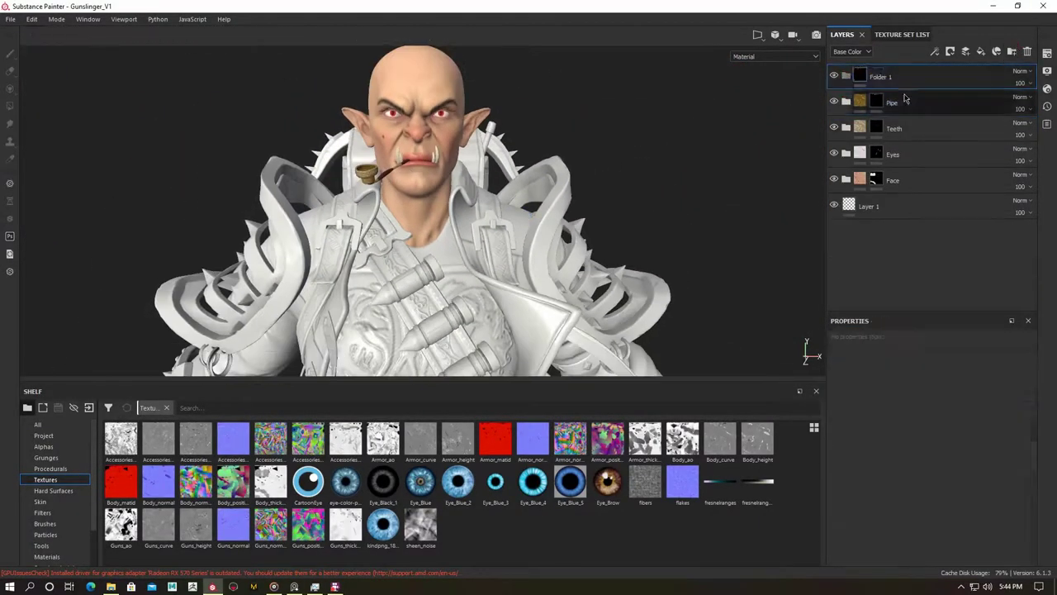
Search the shelf for 'leather' and drop Leather Fine Aged into the OverCoat folder.
{"action": "left_click", "coordinate": [980, 52]}
{"action": "scroll", "coordinate": [619, 118], "scroll_direction": "up", "scroll_amount": 3}
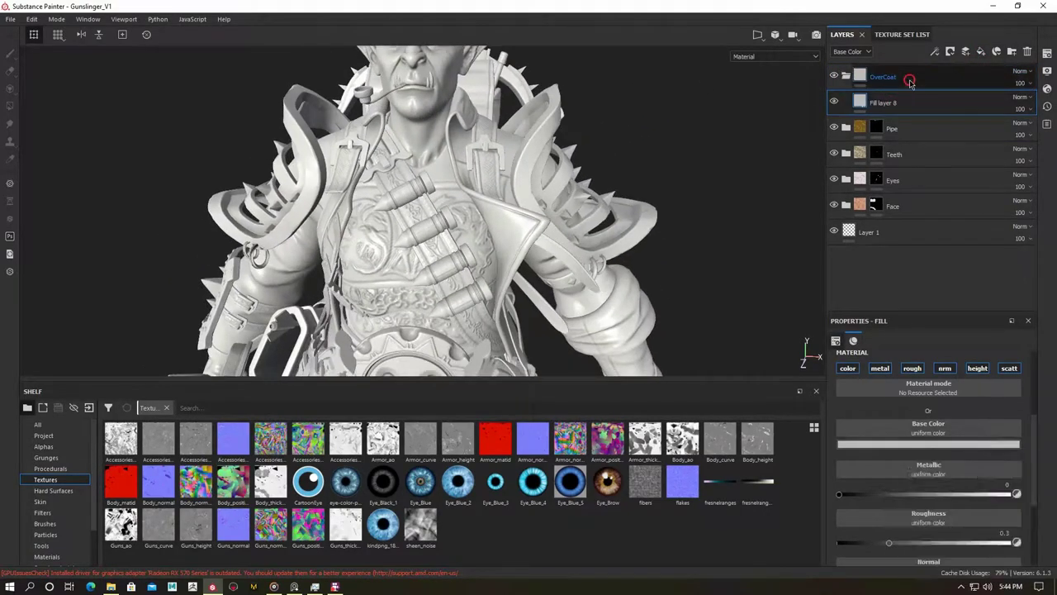
{"action": "key", "text": "4"}
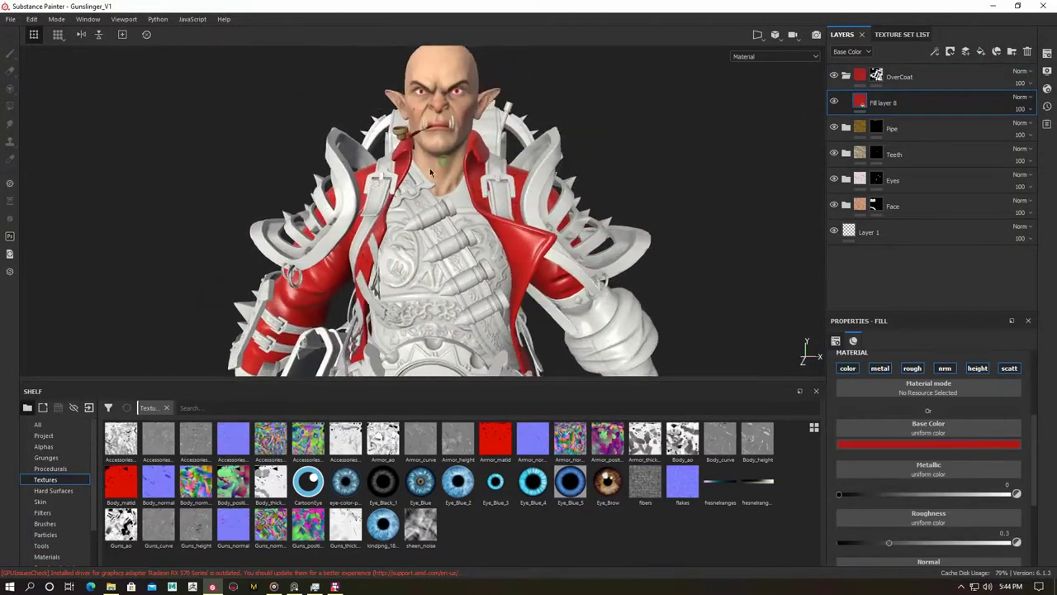
{"action": "type", "text": "leather"}
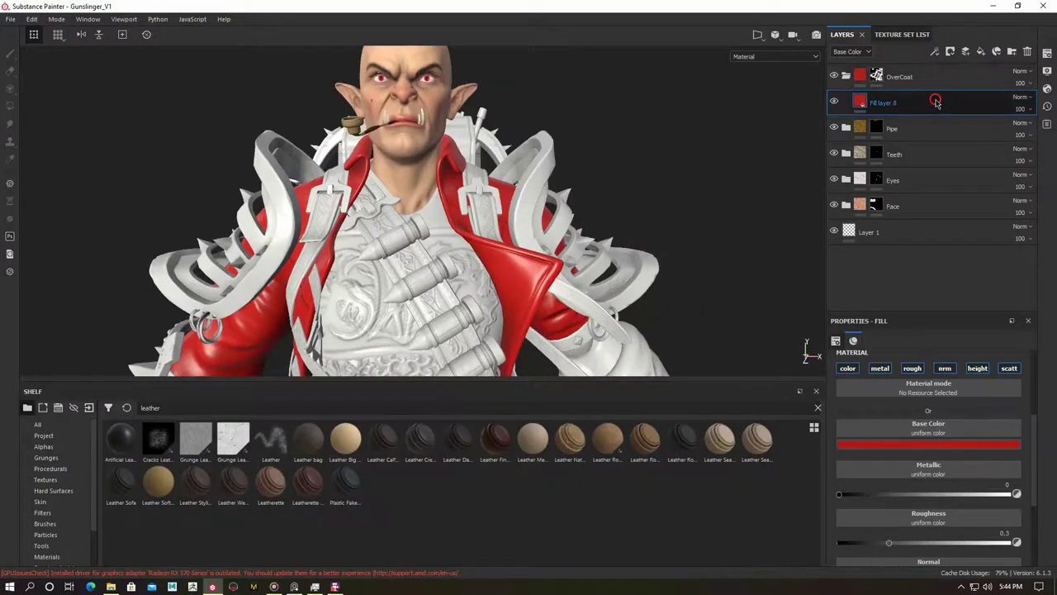
{"action": "key", "text": "Delete"}
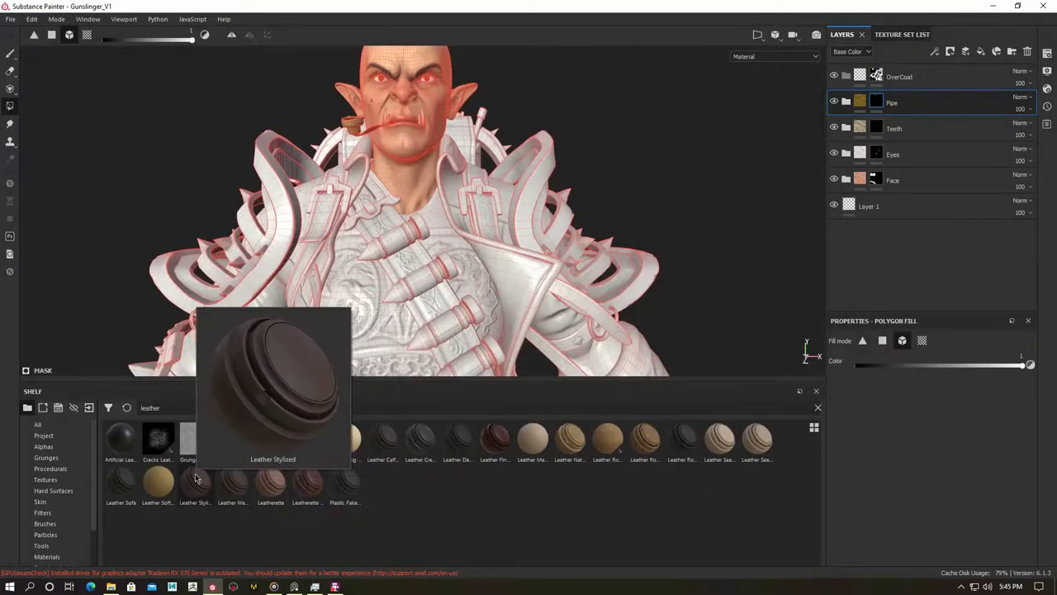
{"action": "left_click_drag", "start_coordinate": [495, 440], "coordinate": [507, 135]}
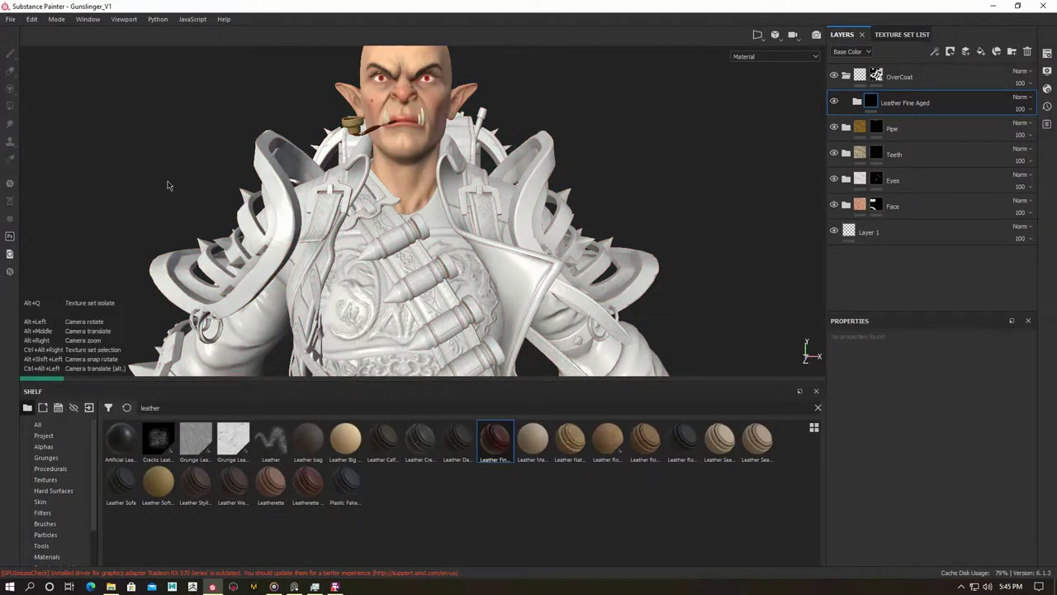
{"action": "scroll", "coordinate": [408, 205], "scroll_direction": "up", "scroll_amount": 5}
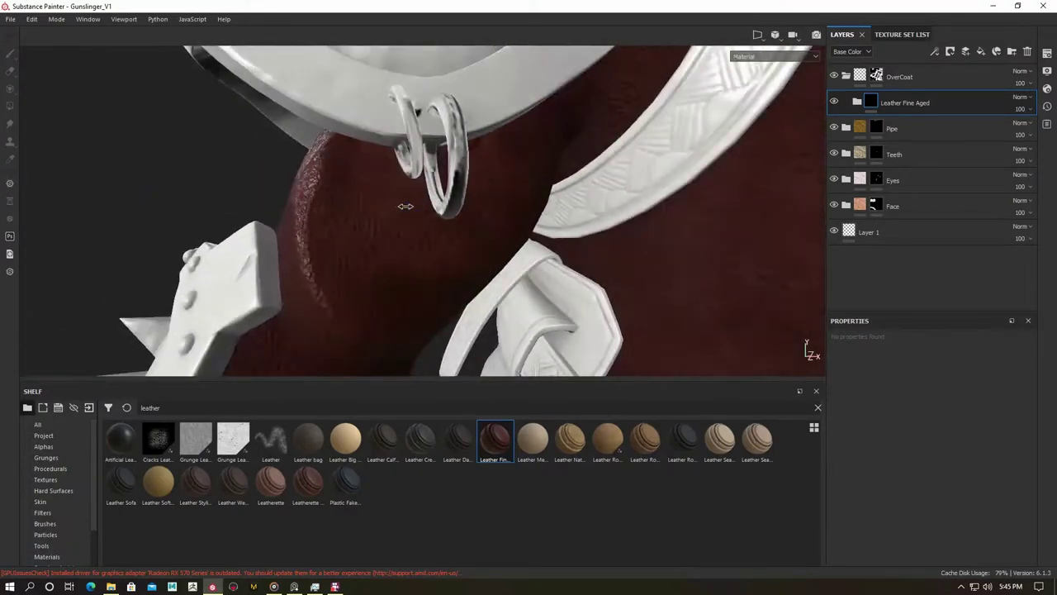
Raise the Leather Pattern UV scale for a denser grain.
{"action": "left_click", "coordinate": [927, 182]}
{"action": "scroll", "coordinate": [908, 462], "scroll_direction": "down", "scroll_amount": 5}
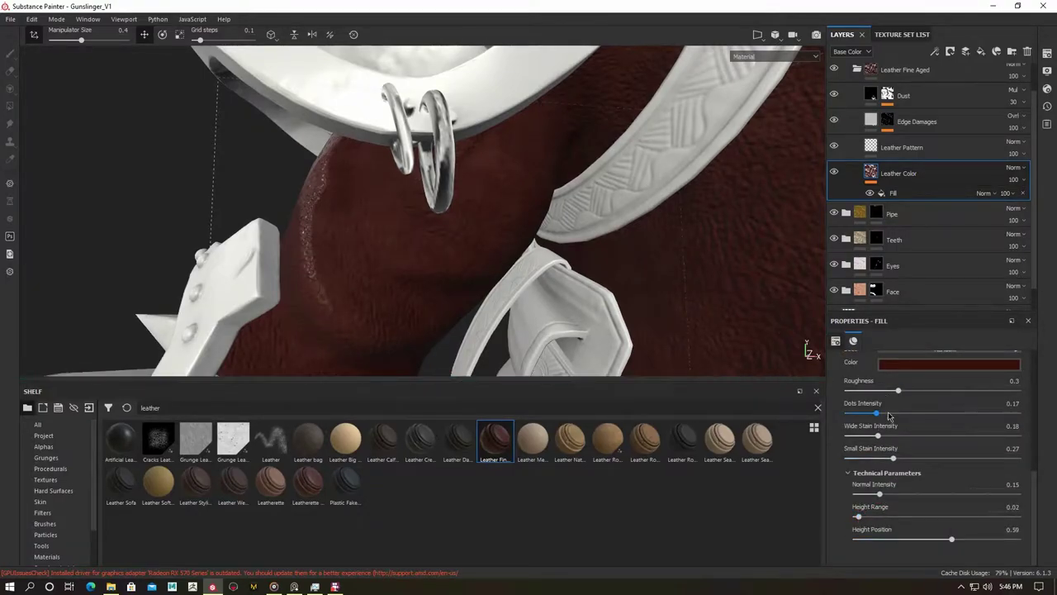
{"action": "scroll", "coordinate": [920, 453], "scroll_direction": "up", "scroll_amount": 5}
{"action": "scroll", "coordinate": [892, 290], "scroll_direction": "up", "scroll_amount": 1}
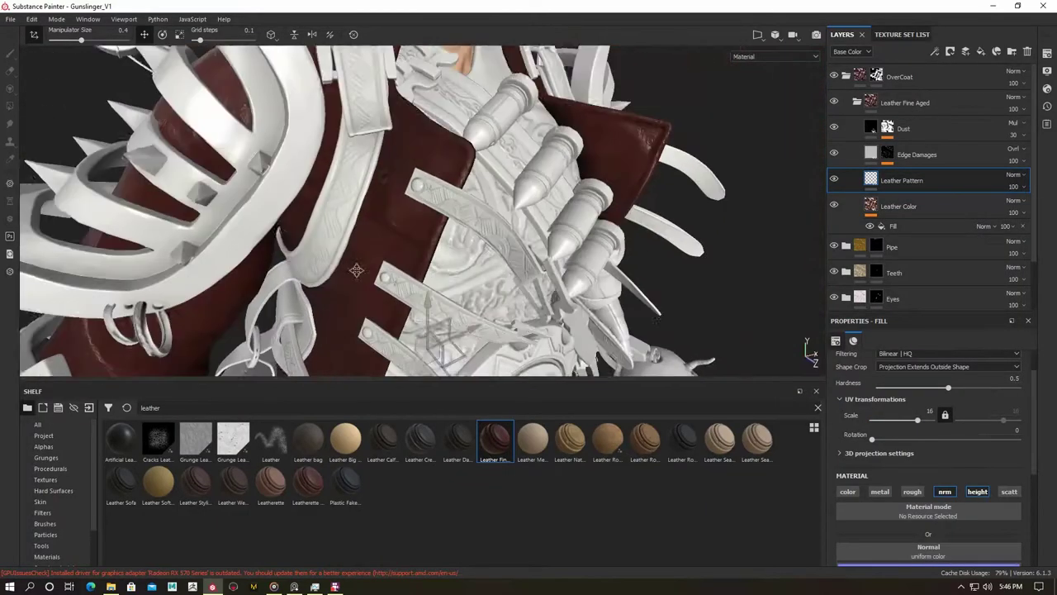
{"action": "left_click_drag", "start_coordinate": [917, 420], "coordinate": [923, 422]}
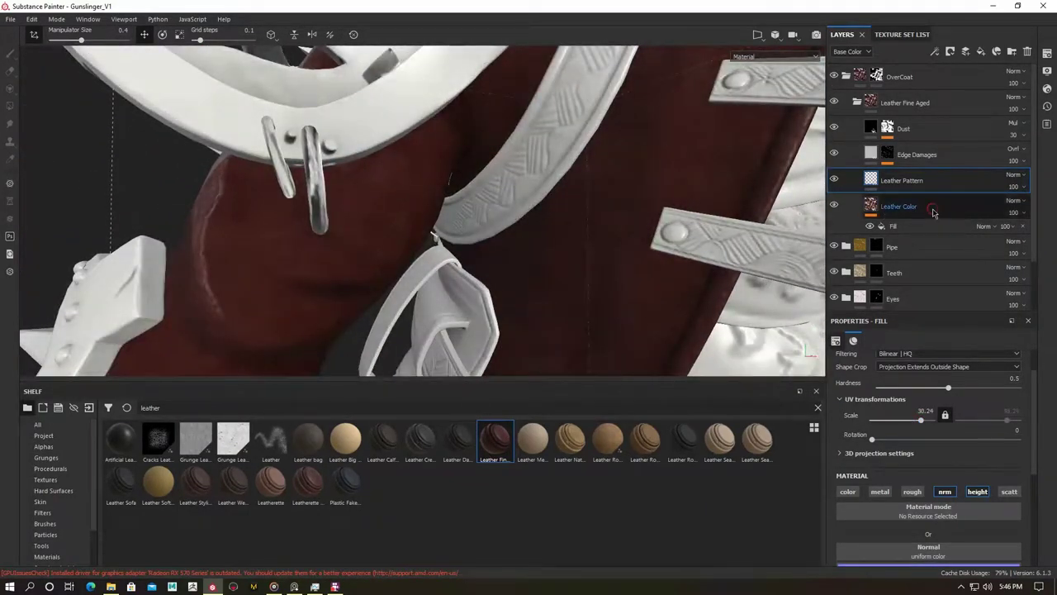
{"action": "left_click", "coordinate": [909, 207]}
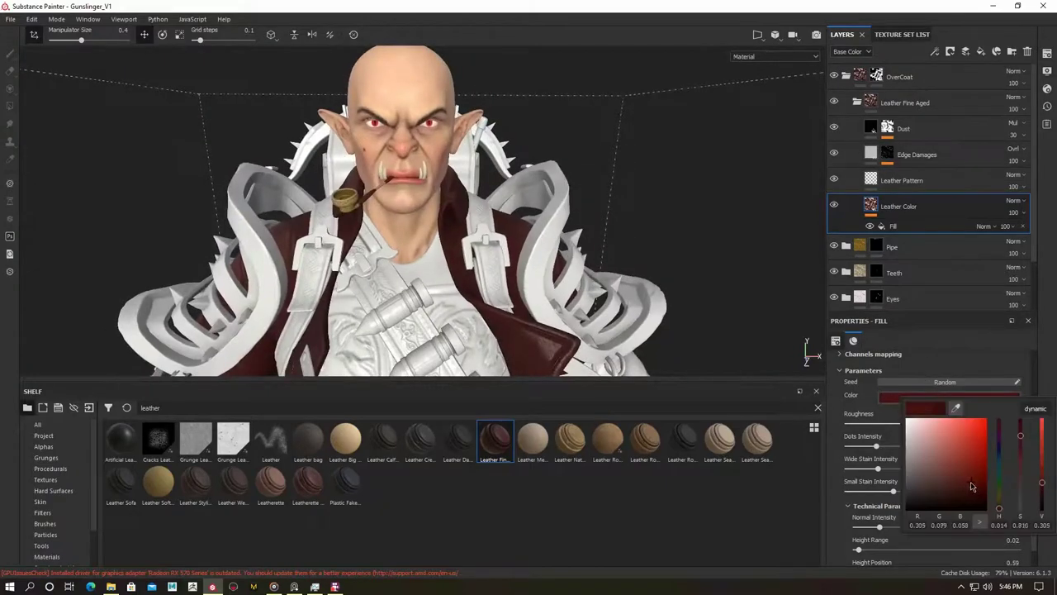
Set the leather's normal intensity to 0.3 and roughness to 0.36.
{"action": "left_click_drag", "start_coordinate": [493, 218], "coordinate": [833, 181], "text": "alt"}
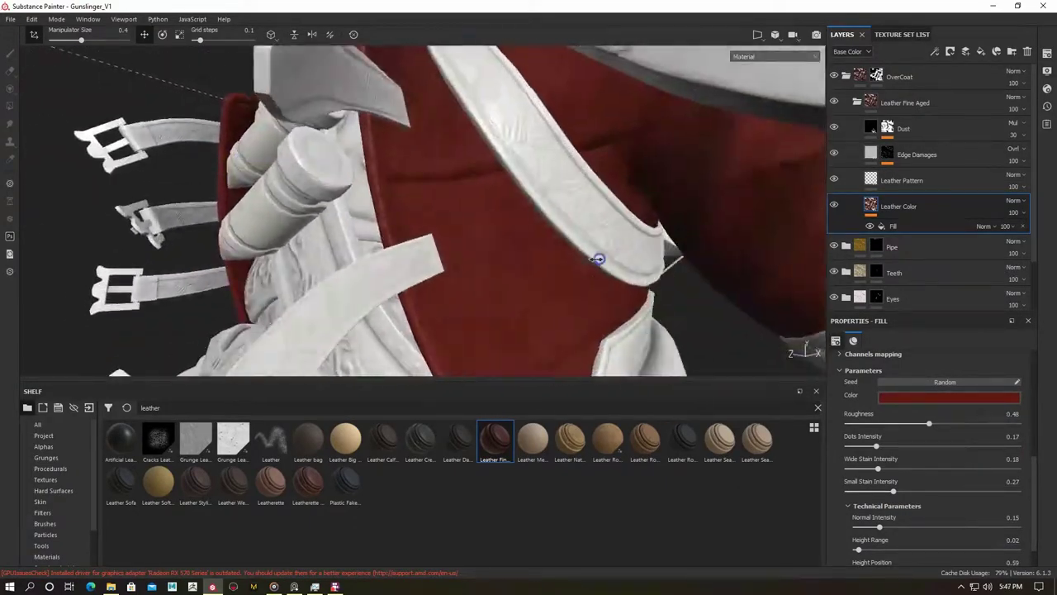
{"action": "left_click", "coordinate": [833, 180]}
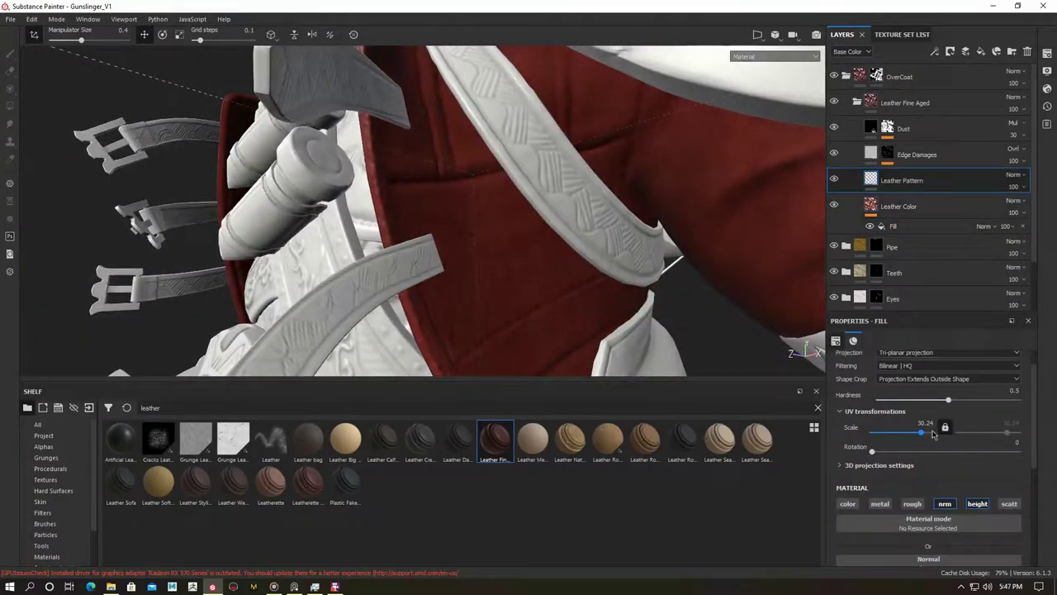
{"action": "left_click", "coordinate": [898, 207]}
{"action": "scroll", "coordinate": [880, 472], "scroll_direction": "down", "scroll_amount": 3}
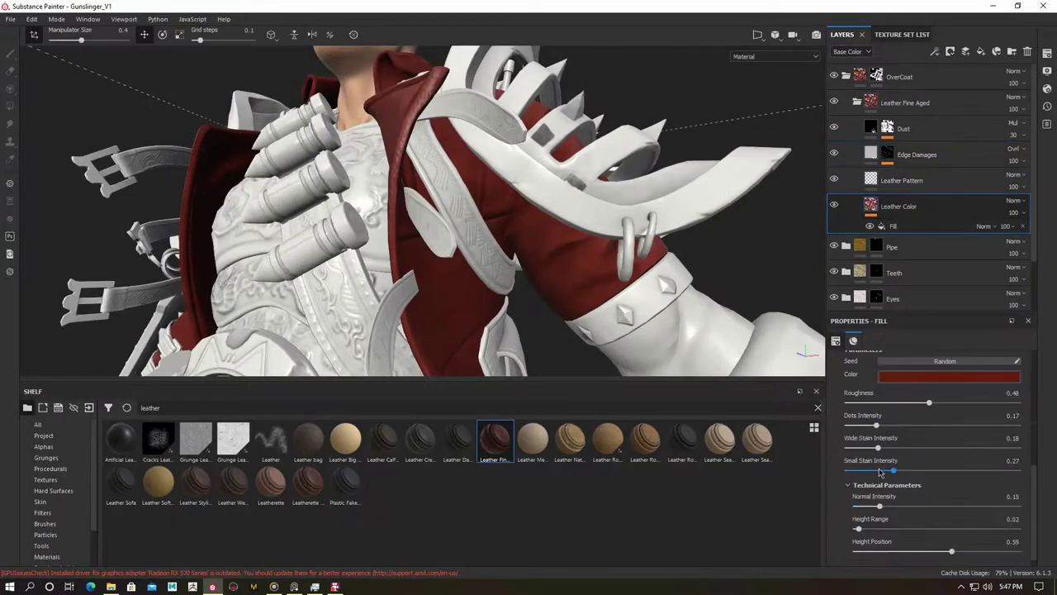
{"action": "scroll", "coordinate": [880, 496], "scroll_direction": "down", "scroll_amount": 1}
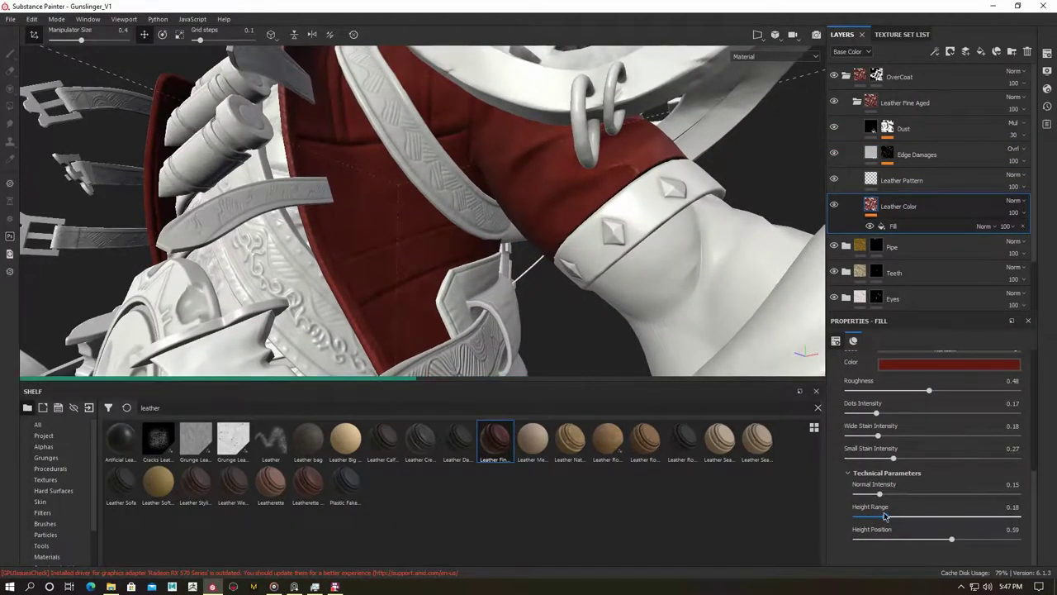
{"action": "left_click_drag", "start_coordinate": [880, 494], "coordinate": [905, 494]}
{"action": "left_click_drag", "start_coordinate": [929, 391], "coordinate": [909, 391]}
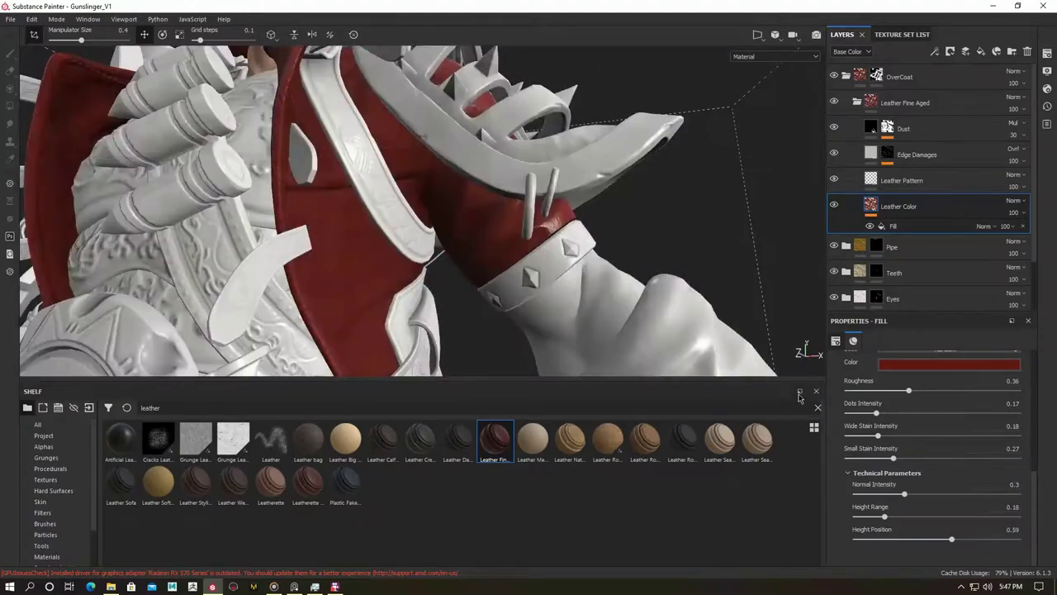
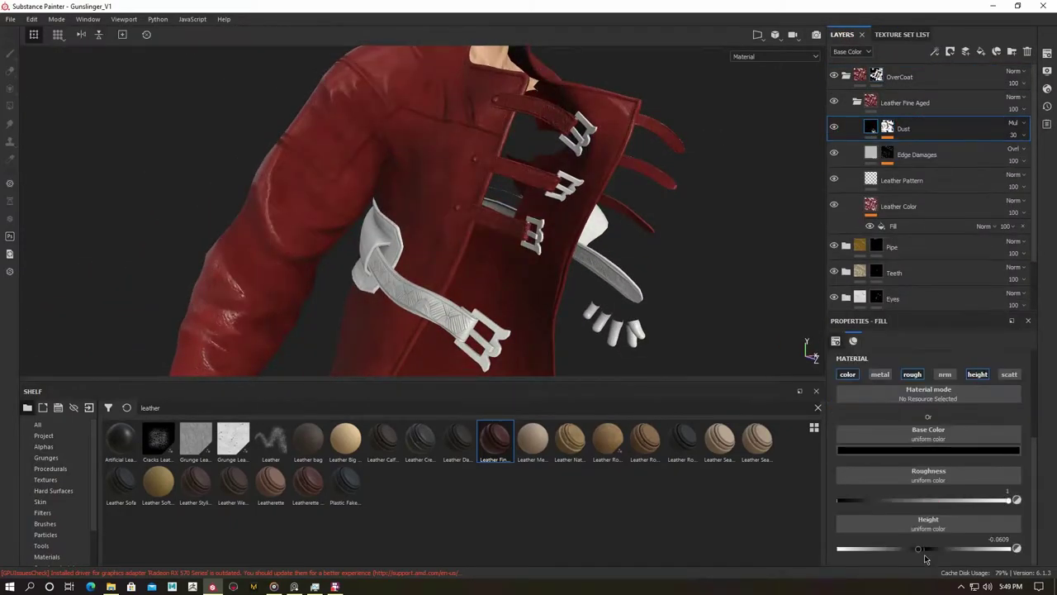
Raise Leather Color's roughness and add an ambient-occlusion Mask Editor generator (about 0.65) to Dust's mask.
{"action": "scroll", "coordinate": [901, 496], "scroll_direction": "up", "scroll_amount": 2}
{"action": "left_click_drag", "start_coordinate": [898, 524], "coordinate": [915, 524]}
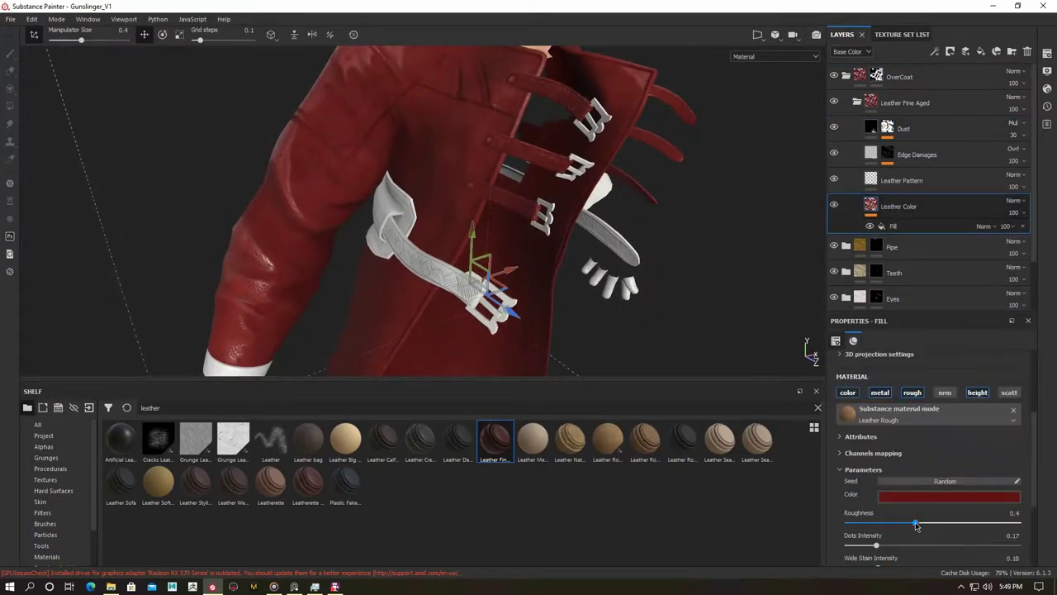
{"action": "left_click", "coordinate": [889, 132]}
{"action": "scroll", "coordinate": [925, 413], "scroll_direction": "down", "scroll_amount": 3}
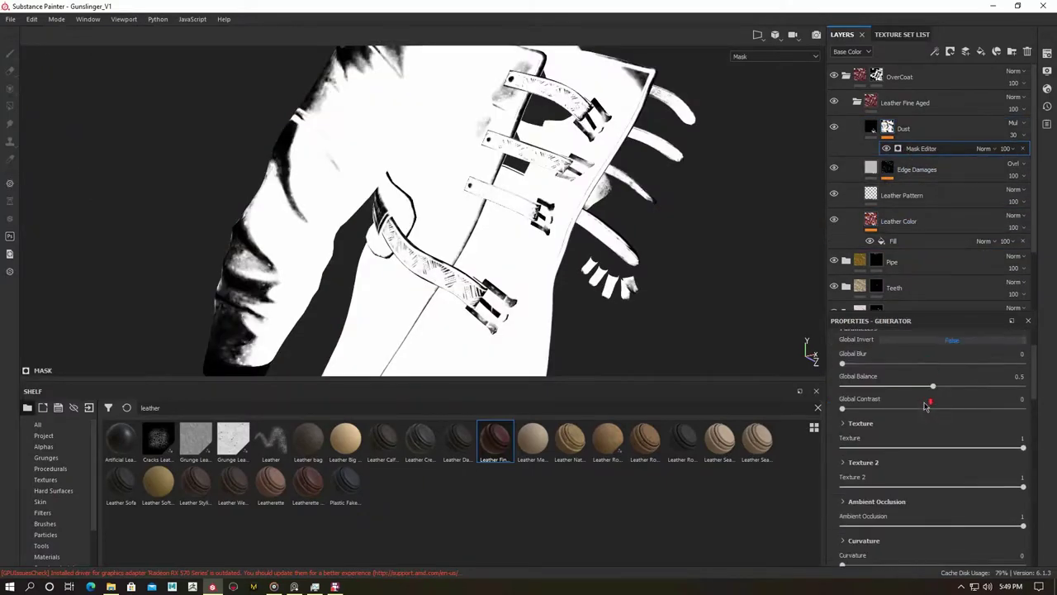
{"action": "left_click_drag", "start_coordinate": [843, 460], "coordinate": [961, 461]}
{"action": "scroll", "coordinate": [967, 471], "scroll_direction": "up", "scroll_amount": 3}
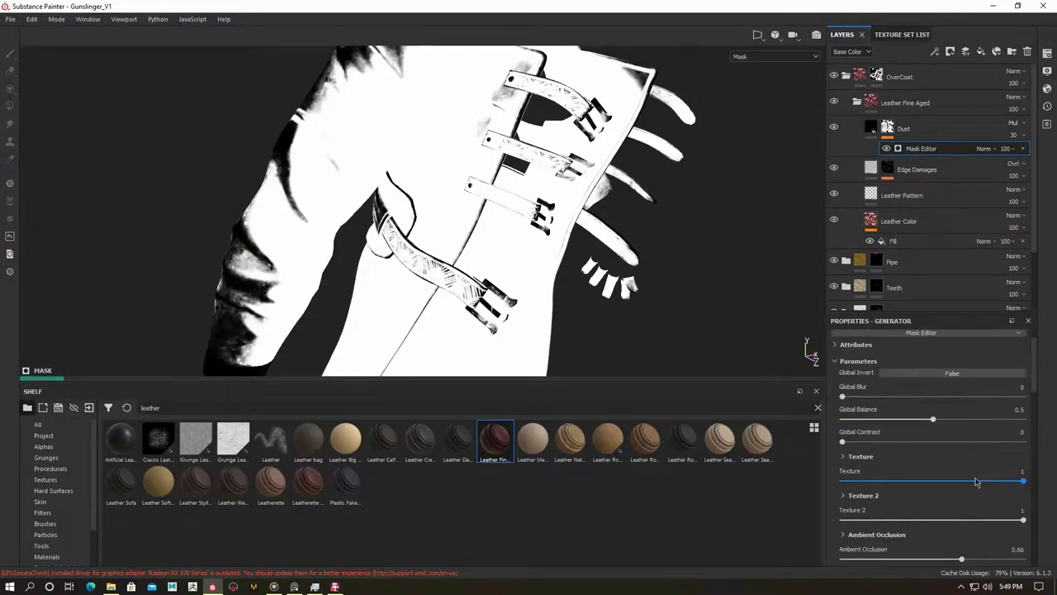
{"action": "scroll", "coordinate": [976, 481], "scroll_direction": "down", "scroll_amount": 3}
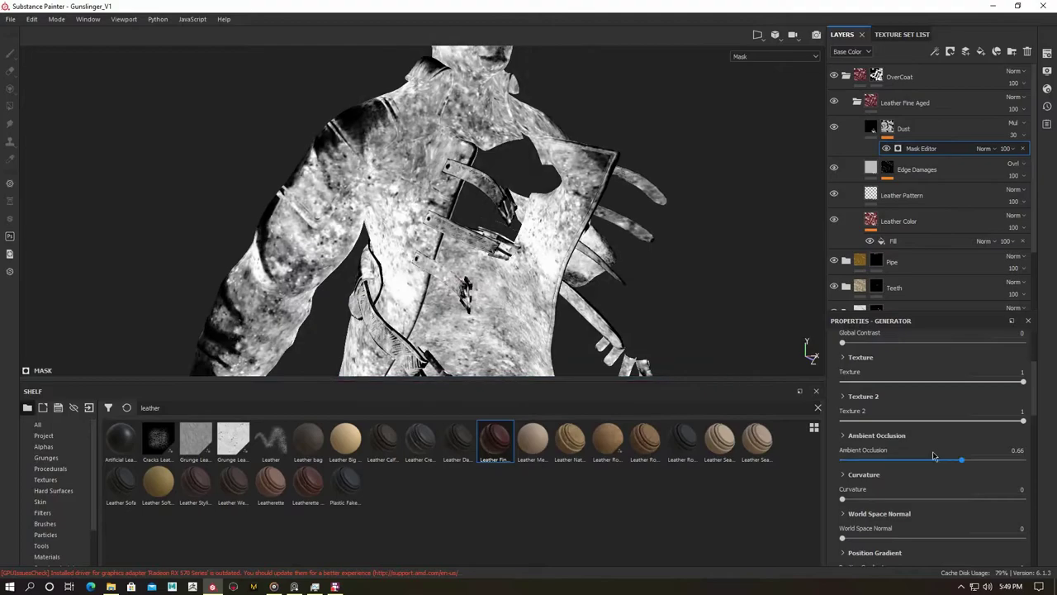
{"action": "mouse_move", "coordinate": [567, 243]}
{"action": "left_mouse_down", "text": "alt"}
{"action": "mouse_move", "coordinate": [534, 241]}
{"action": "mouse_move", "coordinate": [833, 129]}
{"action": "left_mouse_up", "text": "alt"}
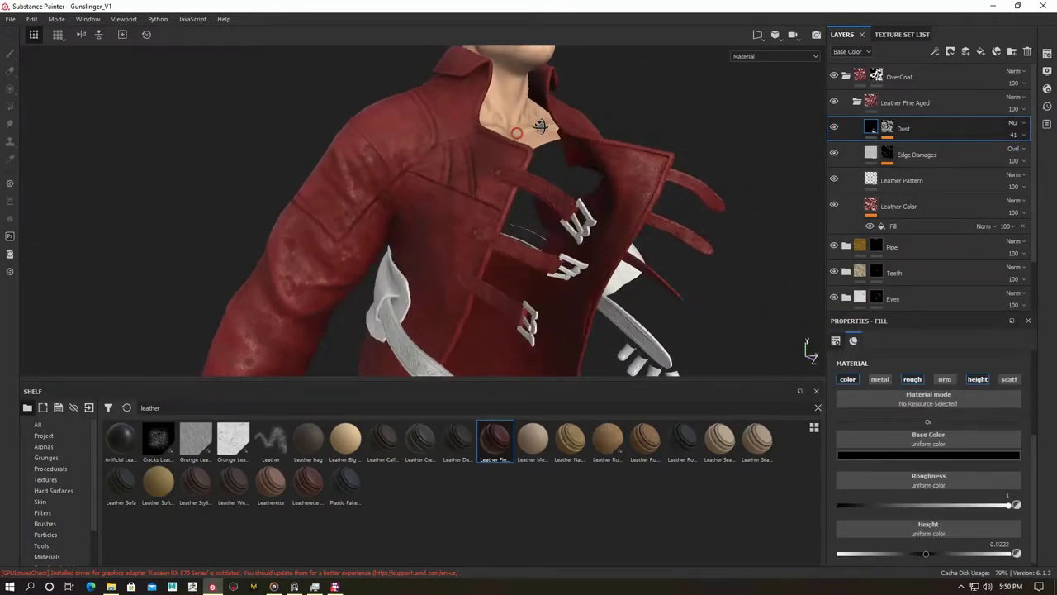
Lower the Dust mask generator's Global Balance to 0.23.
{"action": "left_click", "coordinate": [911, 453]}
{"action": "left_click", "coordinate": [884, 452]}
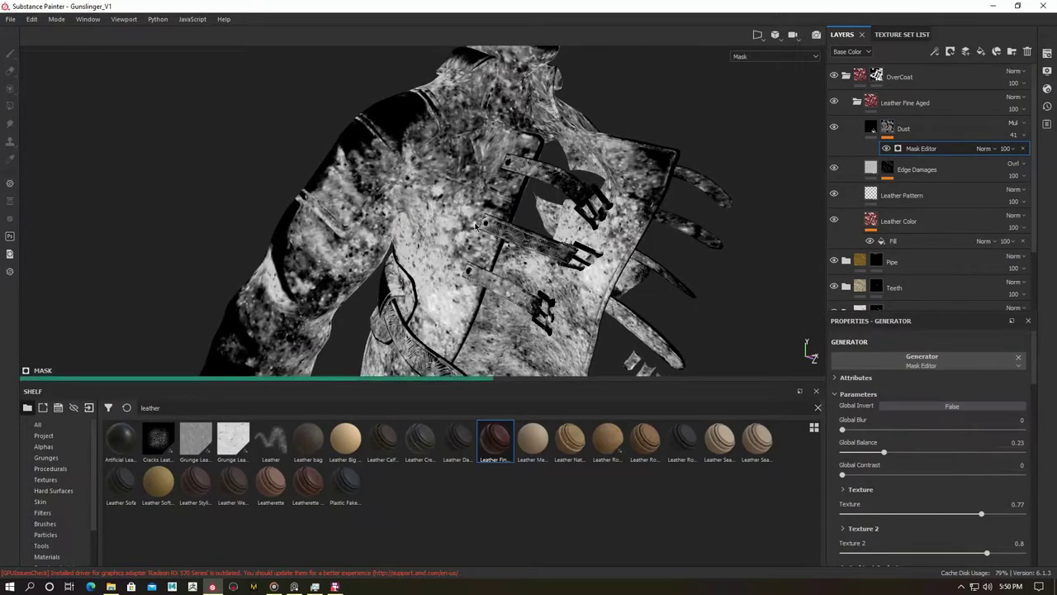
{"action": "left_click_drag", "start_coordinate": [529, 206], "coordinate": [455, 184], "text": "alt"}
{"action": "key", "text": "m"}
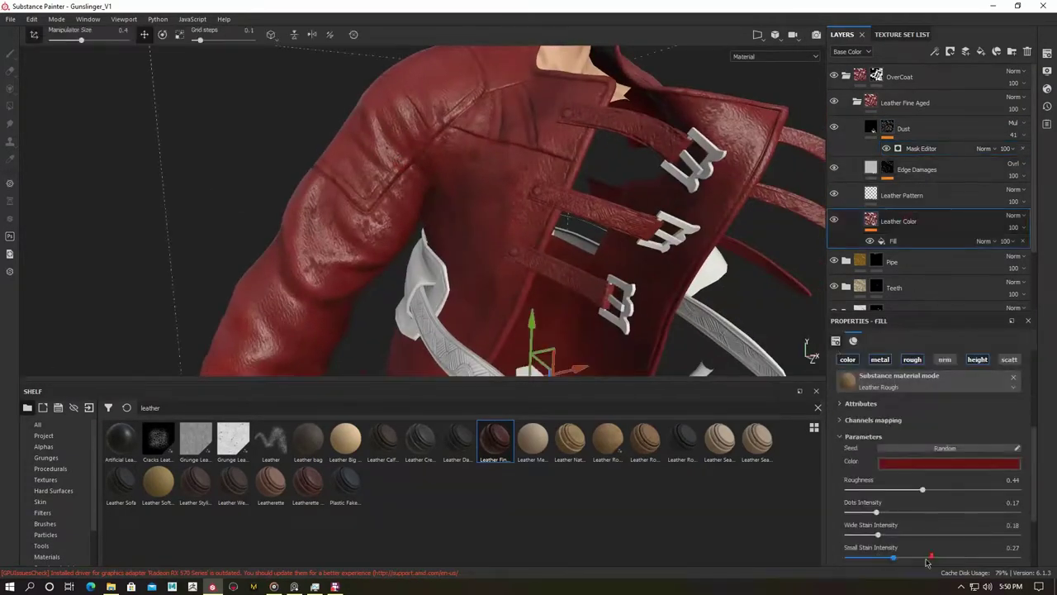
{"action": "left_click", "coordinate": [921, 148]}
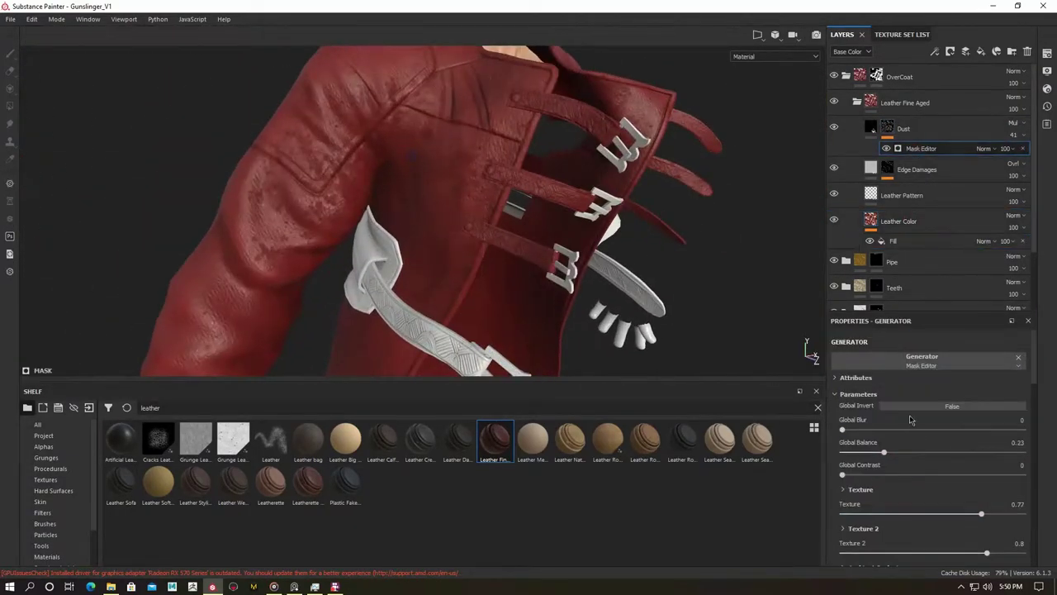
Reduce the Warp filter intensity on the Edge Damages mask.
{"action": "mouse_move", "coordinate": [562, 231]}
{"action": "left_mouse_down", "text": "alt"}
{"action": "mouse_move", "coordinate": [500, 229]}
{"action": "mouse_move", "coordinate": [562, 215]}
{"action": "left_mouse_up", "text": "alt"}
{"action": "left_click", "coordinate": [908, 170]}
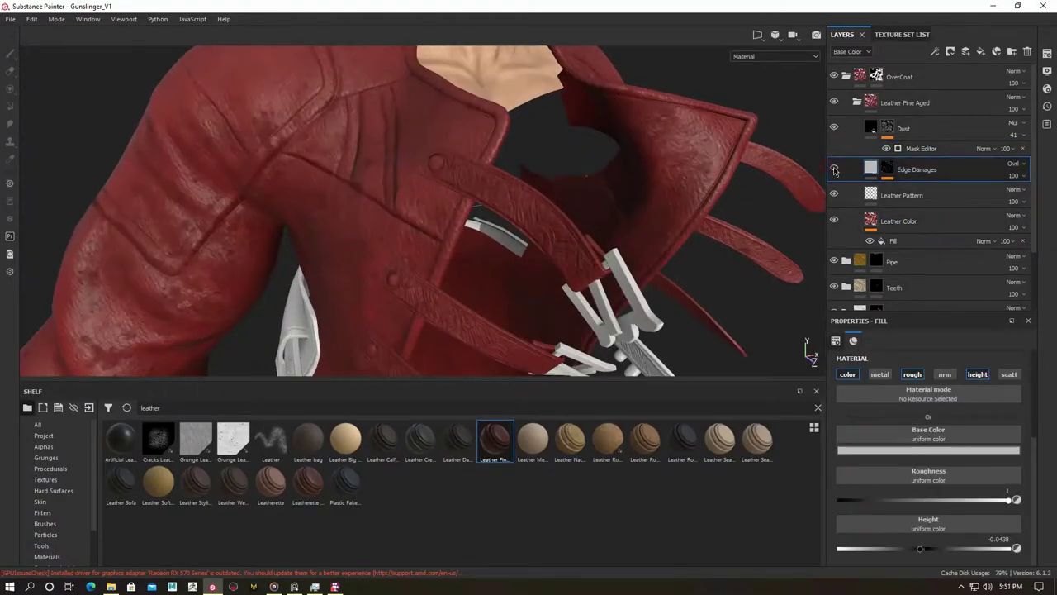
{"action": "left_click", "coordinate": [889, 169]}
{"action": "left_click", "coordinate": [931, 189]}
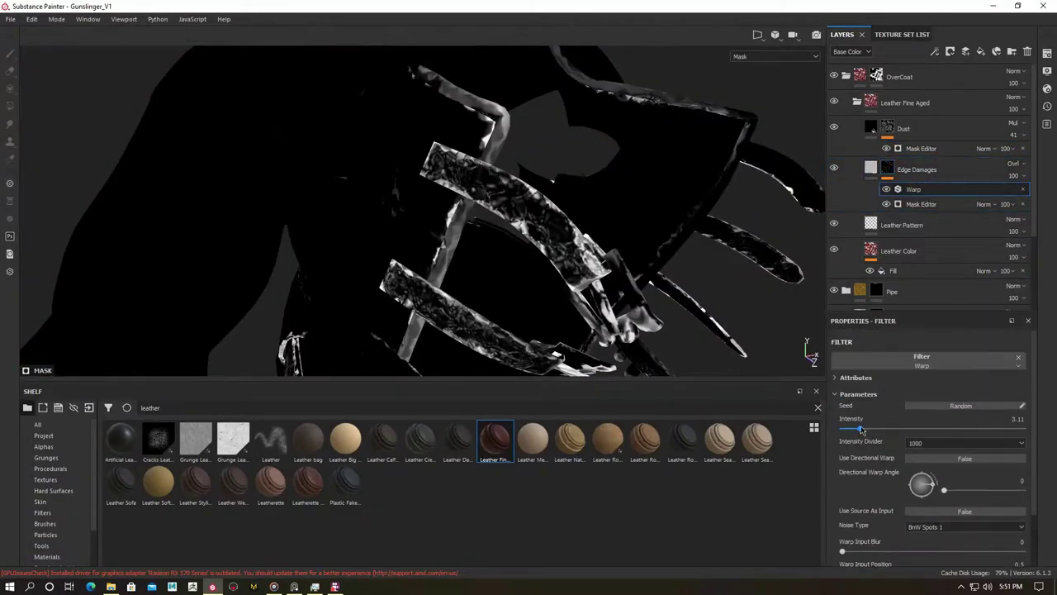
{"action": "scroll", "coordinate": [844, 431], "scroll_direction": "down", "scroll_amount": 1}
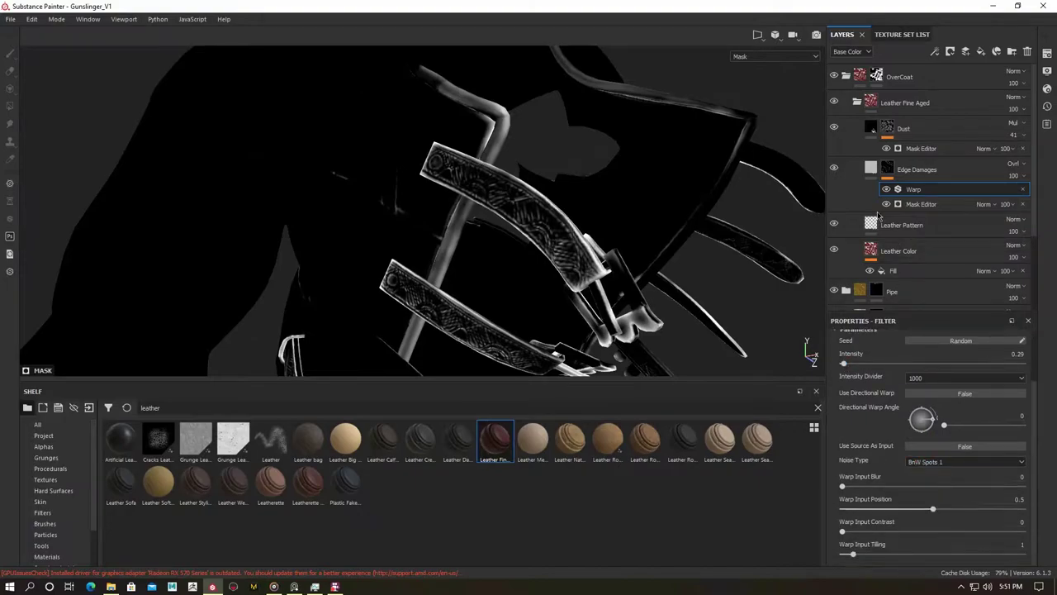
Duplicate the Leather Color fill layer.
{"action": "left_click", "coordinate": [909, 169]}
{"action": "left_click_drag", "start_coordinate": [495, 182], "coordinate": [550, 170], "text": "alt"}
{"action": "key", "text": "Down"}
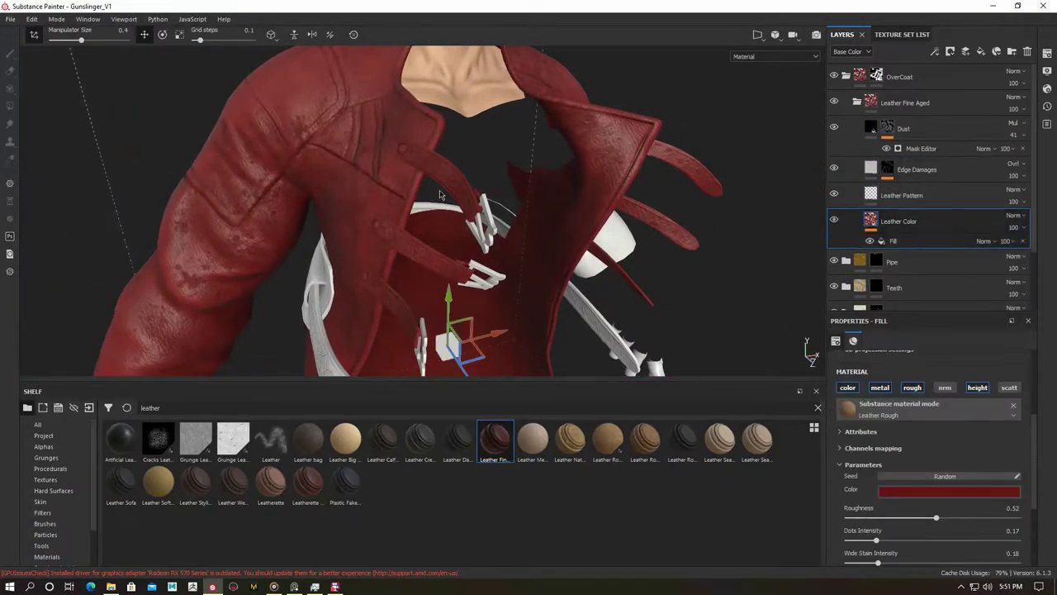
{"action": "key", "text": "ctrl+d"}
Add a black mask to Leather Color copy 1 and prepare polygon fill for the coat trims.
{"action": "right_click", "coordinate": [882, 222]}
{"action": "left_click", "coordinate": [882, 224]}
{"action": "key", "text": "4"}
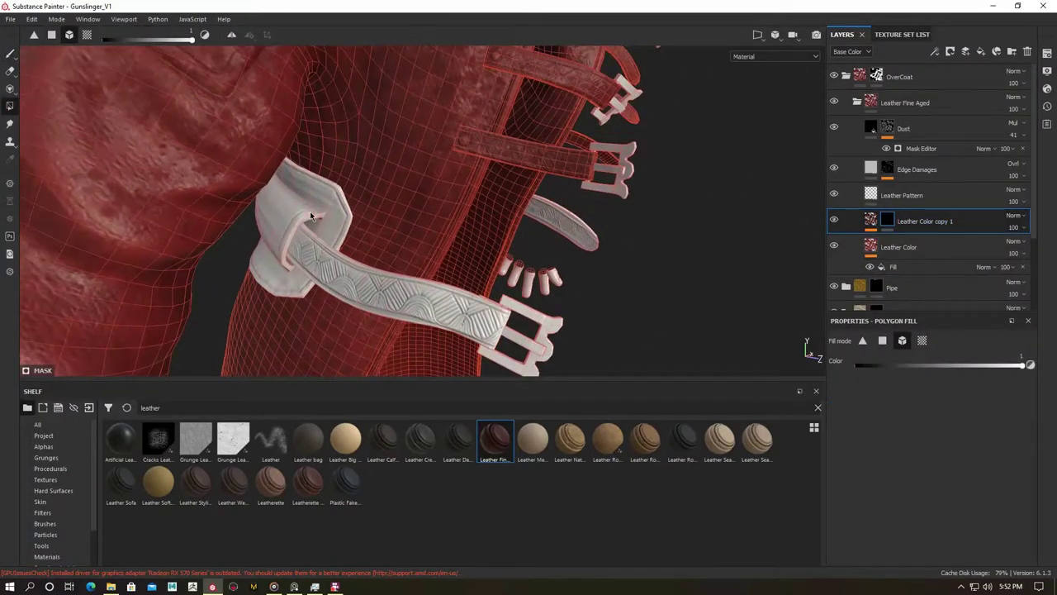
{"action": "left_click", "coordinate": [872, 223]}
{"action": "key", "text": "4"}
{"action": "left_click", "coordinate": [877, 76]}
{"action": "mouse_move", "coordinate": [413, 207]}
{"action": "left_mouse_down", "text": "alt"}
{"action": "mouse_move", "coordinate": [322, 258]}
{"action": "mouse_move", "coordinate": [285, 304]}
{"action": "mouse_move", "coordinate": [62, 71]}
{"action": "mouse_move", "coordinate": [802, 350]}
{"action": "left_mouse_up", "text": "alt"}
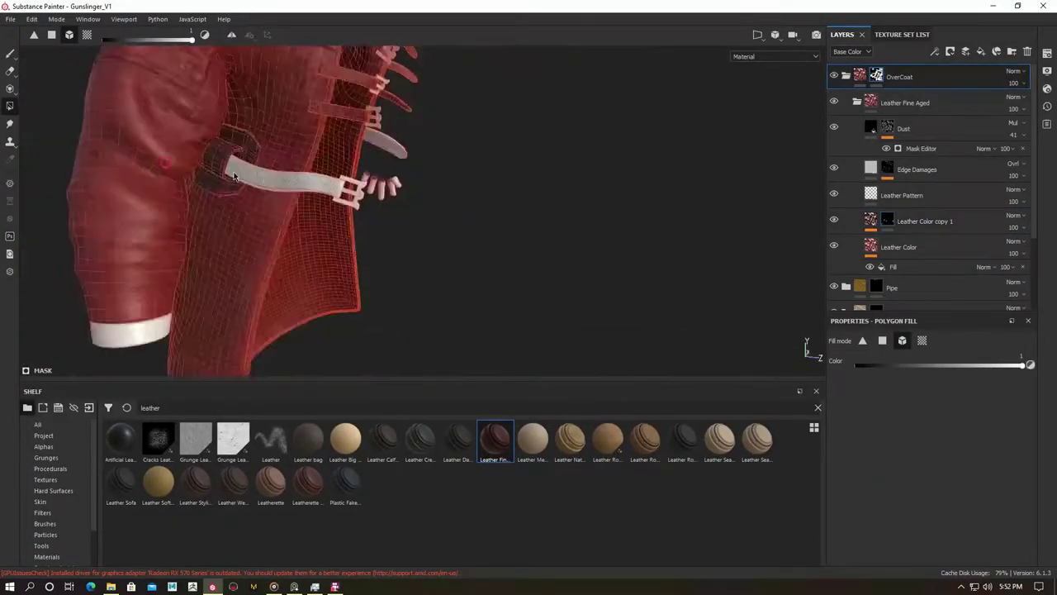
Make Leather Color copy 1 near-black and polygon-fill it along the coat's edge trims.
{"action": "key", "text": "1"}
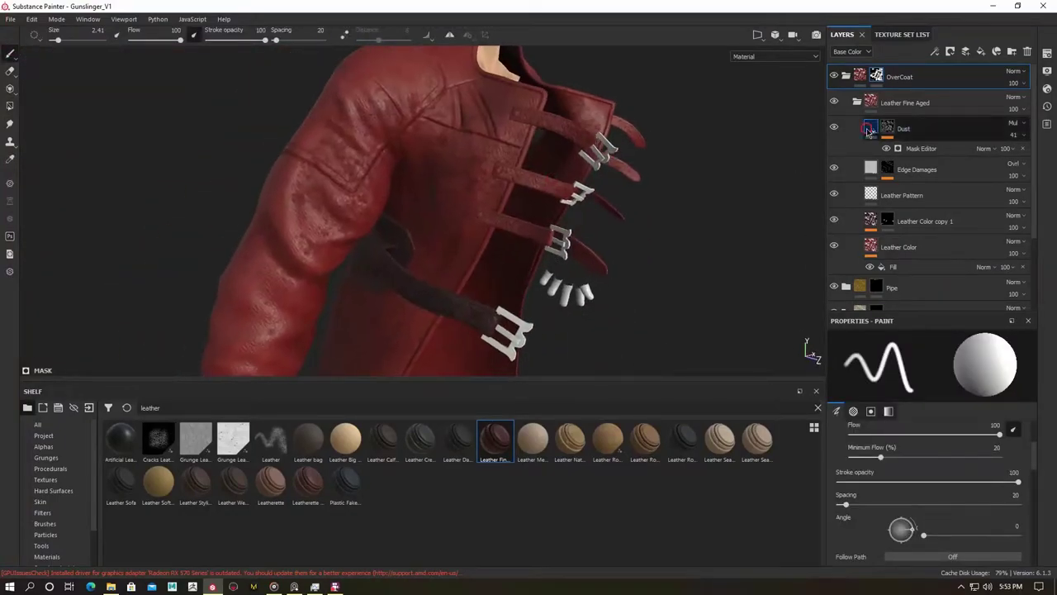
{"action": "left_click", "coordinate": [887, 128]}
{"action": "left_click", "coordinate": [888, 218]}
{"action": "key", "text": "4"}
{"action": "left_click", "coordinate": [5, 53]}
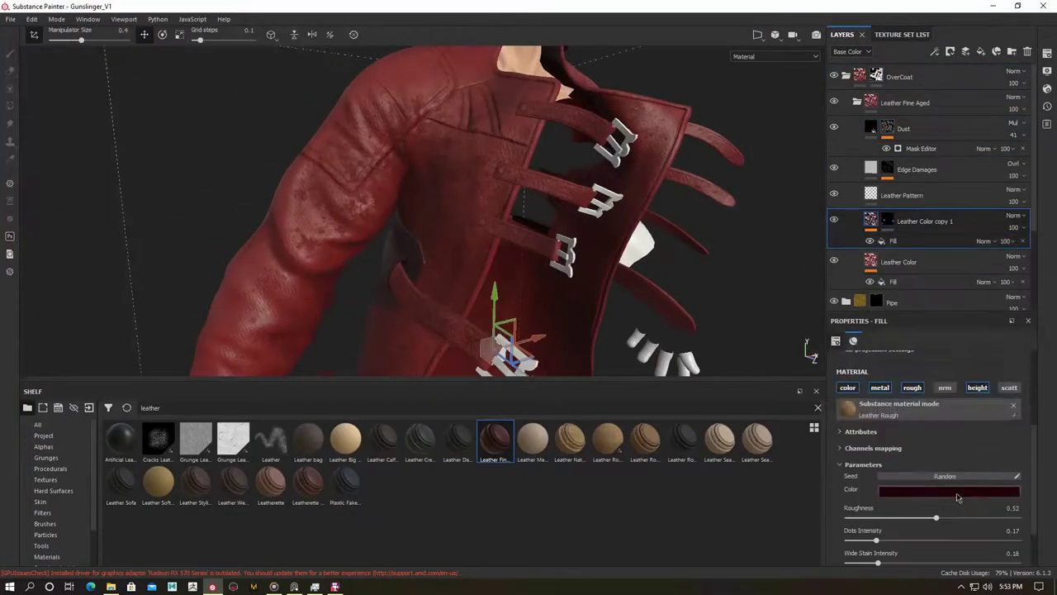
{"action": "left_click_drag", "start_coordinate": [363, 293], "coordinate": [312, 275], "text": "alt"}
{"action": "key", "text": "4"}
{"action": "mouse_move", "coordinate": [338, 217]}
{"action": "left_mouse_down", "text": "alt"}
{"action": "mouse_move", "coordinate": [395, 176]}
{"action": "mouse_move", "coordinate": [388, 194]}
{"action": "left_mouse_up", "text": "alt"}
{"action": "key", "text": "1"}
{"action": "left_click", "coordinate": [842, 195]}
{"action": "scroll", "coordinate": [939, 455], "scroll_direction": "up", "scroll_amount": 3}
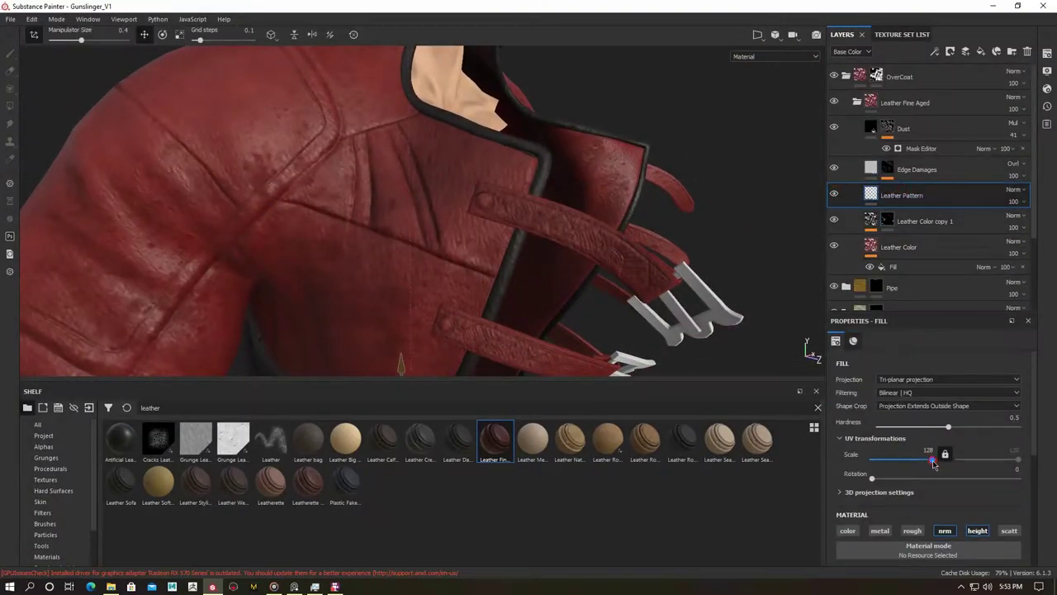
Add a white mask to the Leather Pattern layer.
{"action": "scroll", "coordinate": [939, 455], "scroll_direction": "down", "scroll_amount": 3}
{"action": "scroll", "coordinate": [944, 436], "scroll_direction": "up", "scroll_amount": 3}
{"action": "scroll", "coordinate": [917, 471], "scroll_direction": "down", "scroll_amount": 3}
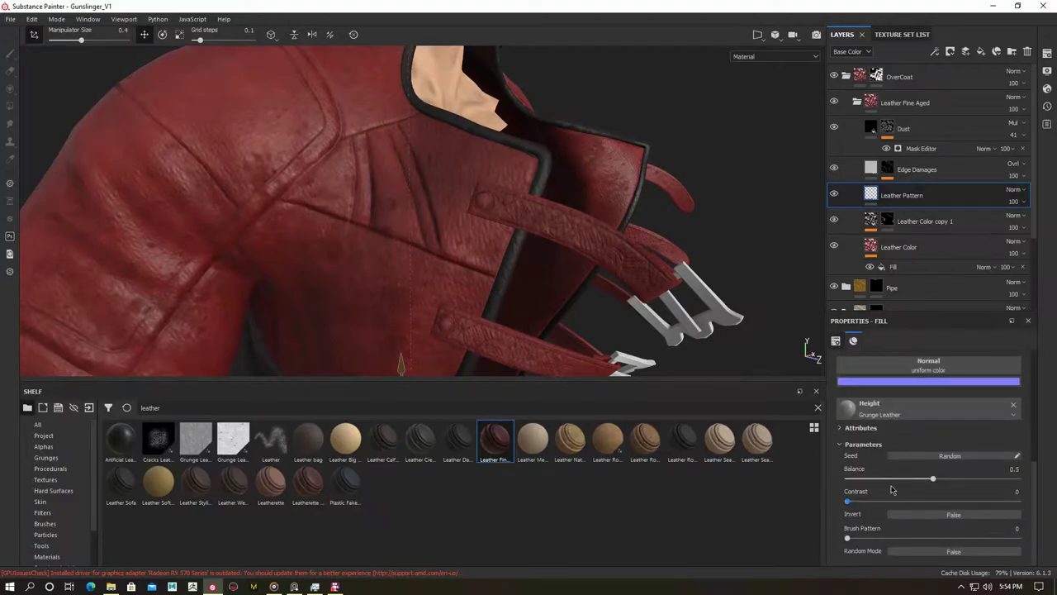
{"action": "mouse_move", "coordinate": [405, 231]}
{"action": "left_mouse_down", "text": "alt"}
{"action": "mouse_move", "coordinate": [496, 272]}
{"action": "mouse_move", "coordinate": [255, 182]}
{"action": "mouse_move", "coordinate": [339, 219]}
{"action": "mouse_move", "coordinate": [248, 207]}
{"action": "left_mouse_up", "text": "alt"}
{"action": "right_click", "coordinate": [908, 195]}
{"action": "left_click", "coordinate": [950, 248]}
{"action": "key", "text": "4"}
{"action": "key", "text": "1"}
{"action": "scroll", "coordinate": [339, 219], "scroll_direction": "down", "scroll_amount": 3}
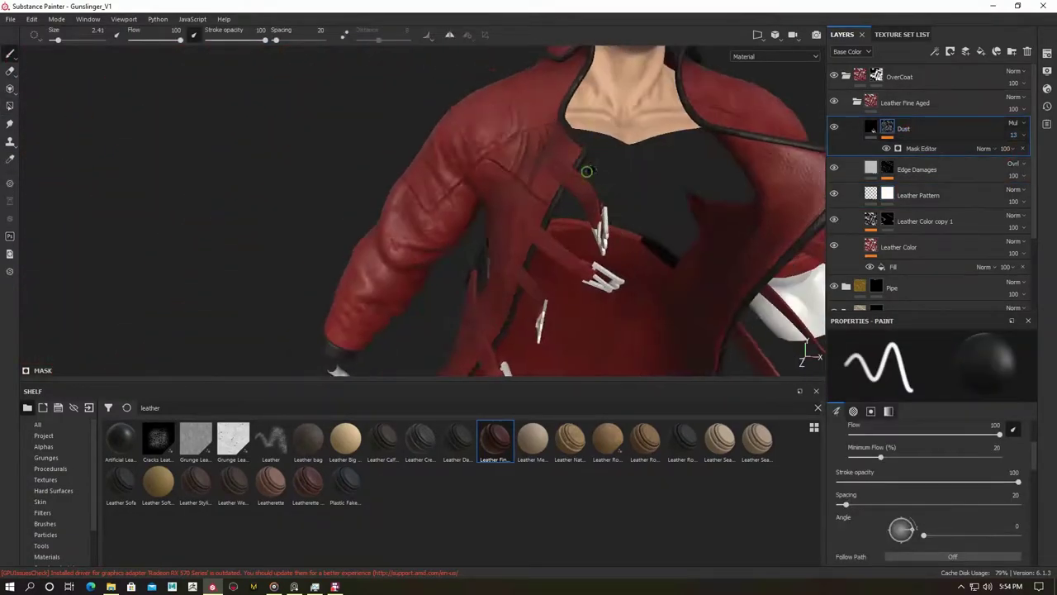
Adjust the red leather colour on the Leather Color layer.
{"action": "left_click", "coordinate": [899, 247]}
{"action": "left_click", "coordinate": [950, 397]}
{"action": "left_click", "coordinate": [974, 472]}
{"action": "scroll", "coordinate": [768, 160], "scroll_direction": "down", "scroll_amount": 3}
Paint an L-shaped black leather band over the sleeve and shoulder on Leather Color copy 1's mask.
{"action": "left_click_drag", "start_coordinate": [767, 160], "coordinate": [578, 206], "text": "alt"}
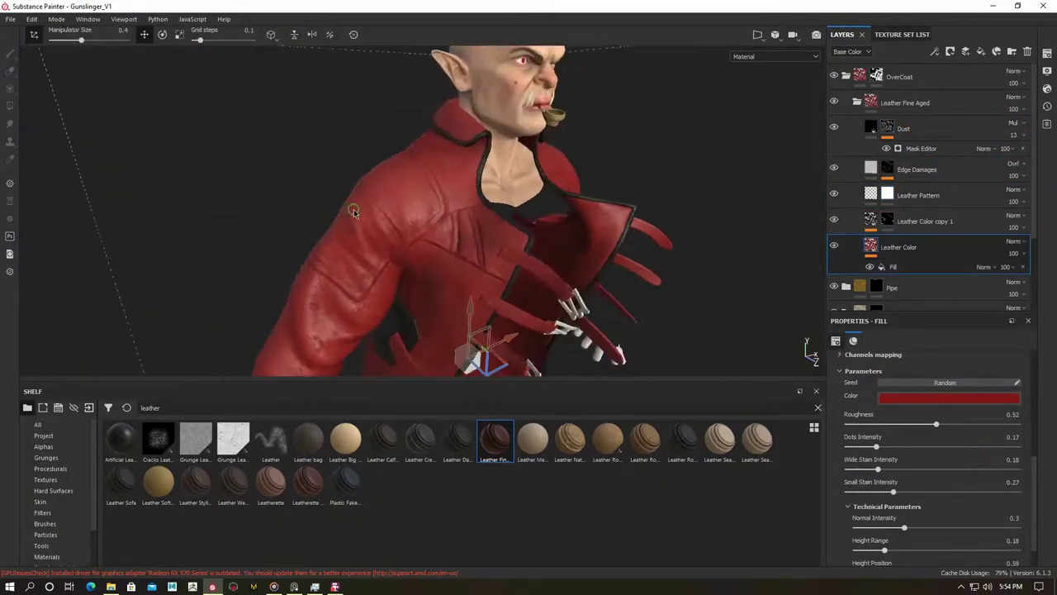
{"action": "left_click", "coordinate": [925, 221]}
{"action": "key", "text": "1"}
{"action": "scroll", "coordinate": [399, 160], "scroll_direction": "up", "scroll_amount": 2}
{"action": "left_click_drag", "start_coordinate": [399, 264], "coordinate": [409, 276]}
{"action": "mouse_move", "coordinate": [408, 277]}
{"action": "left_mouse_down", "text": "alt"}
{"action": "mouse_move", "coordinate": [406, 264]}
{"action": "mouse_move", "coordinate": [438, 240]}
{"action": "mouse_move", "coordinate": [363, 330]}
{"action": "left_mouse_up", "text": "alt"}
{"action": "scroll", "coordinate": [983, 496], "scroll_direction": "down", "scroll_amount": 5}
{"action": "mouse_move", "coordinate": [363, 330]}
{"action": "left_mouse_down"}
{"action": "mouse_move", "coordinate": [266, 262]}
{"action": "mouse_move", "coordinate": [281, 278]}
{"action": "mouse_move", "coordinate": [623, 275]}
{"action": "mouse_move", "coordinate": [236, 307]}
{"action": "mouse_move", "coordinate": [319, 231]}
{"action": "mouse_move", "coordinate": [305, 227]}
{"action": "left_mouse_up"}
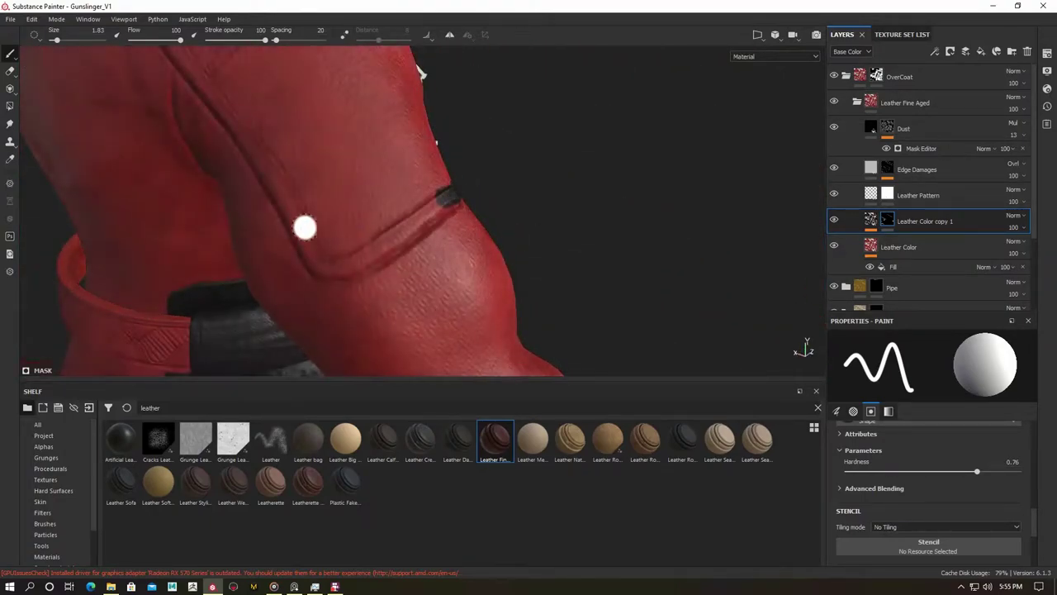
{"action": "mouse_move", "coordinate": [367, 237]}
{"action": "left_mouse_down", "text": "alt"}
{"action": "mouse_move", "coordinate": [330, 190]}
{"action": "mouse_move", "coordinate": [420, 201]}
{"action": "mouse_move", "coordinate": [471, 189]}
{"action": "mouse_move", "coordinate": [326, 198]}
{"action": "mouse_move", "coordinate": [515, 255]}
{"action": "mouse_move", "coordinate": [371, 182]}
{"action": "mouse_move", "coordinate": [471, 217]}
{"action": "left_mouse_up", "text": "alt"}
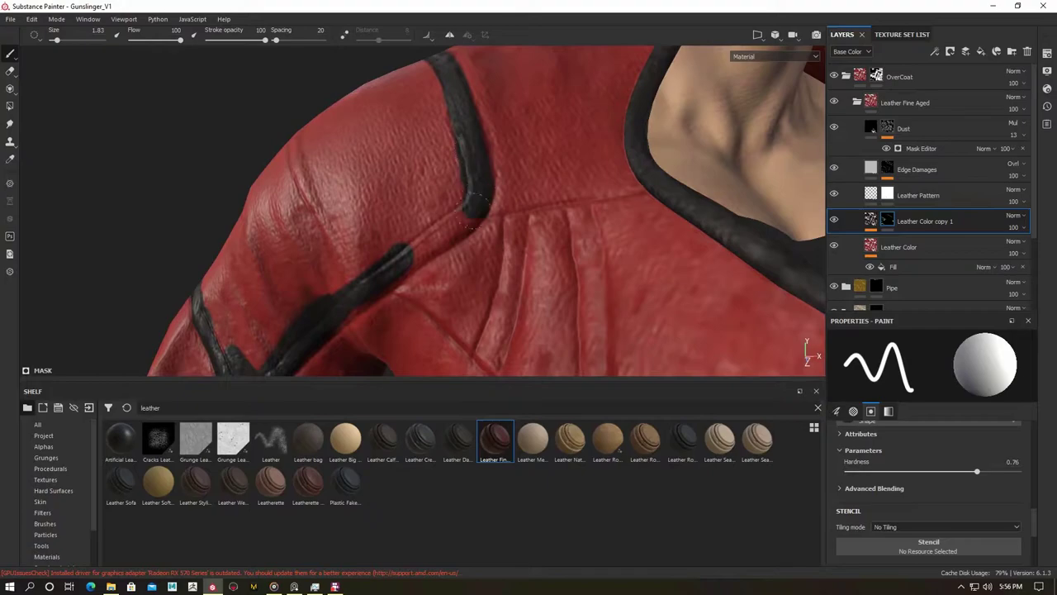
{"action": "left_click_drag", "start_coordinate": [330, 206], "coordinate": [407, 193], "text": "alt"}
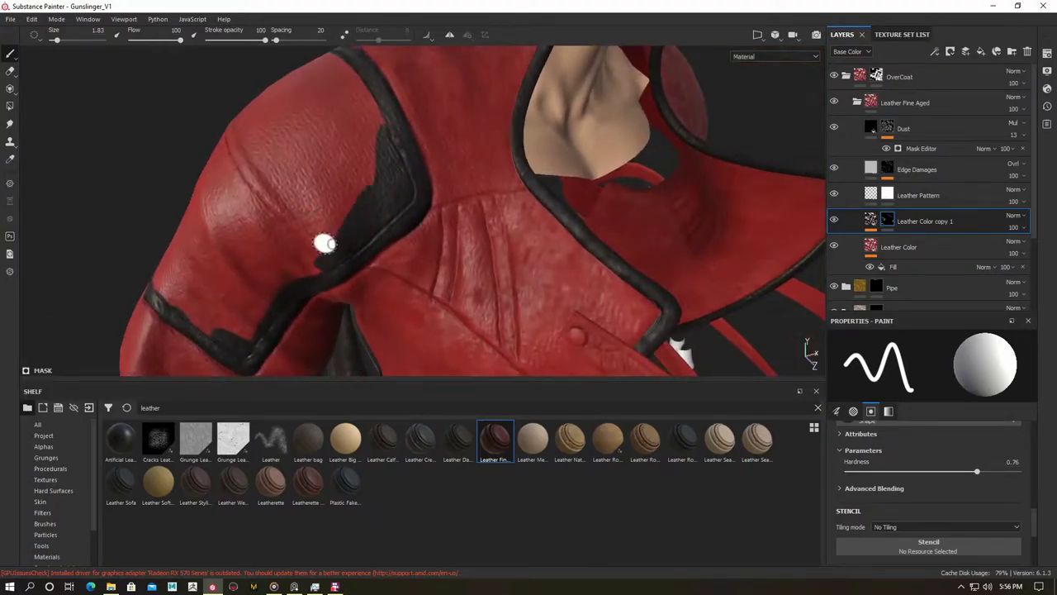
{"action": "left_click_drag", "start_coordinate": [303, 256], "coordinate": [222, 323], "text": "alt"}
{"action": "mouse_move", "coordinate": [266, 163]}
{"action": "left_mouse_down", "text": "alt"}
{"action": "mouse_move", "coordinate": [281, 247]}
{"action": "mouse_move", "coordinate": [177, 153]}
{"action": "mouse_move", "coordinate": [189, 157]}
{"action": "left_mouse_up", "text": "alt"}
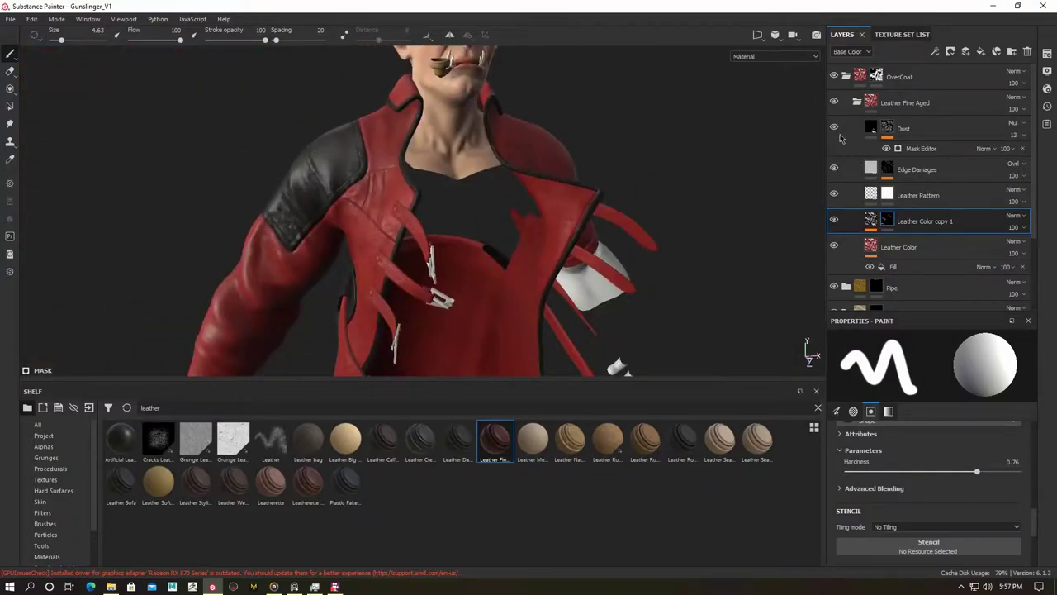
Lower Leather Color's Dots and Stain intensities to about 0.03–0.12 and hide the Dust layer.
{"action": "left_click", "coordinate": [898, 247]}
{"action": "mouse_move", "coordinate": [495, 206]}
{"action": "left_mouse_down", "text": "alt"}
{"action": "mouse_move", "coordinate": [432, 246]}
{"action": "mouse_move", "coordinate": [496, 265]}
{"action": "left_mouse_up", "text": "alt"}
{"action": "scroll", "coordinate": [432, 246], "scroll_direction": "up", "scroll_amount": 3}
{"action": "key", "text": "c"}
{"action": "left_click_drag", "start_coordinate": [376, 231], "coordinate": [459, 183], "text": "alt"}
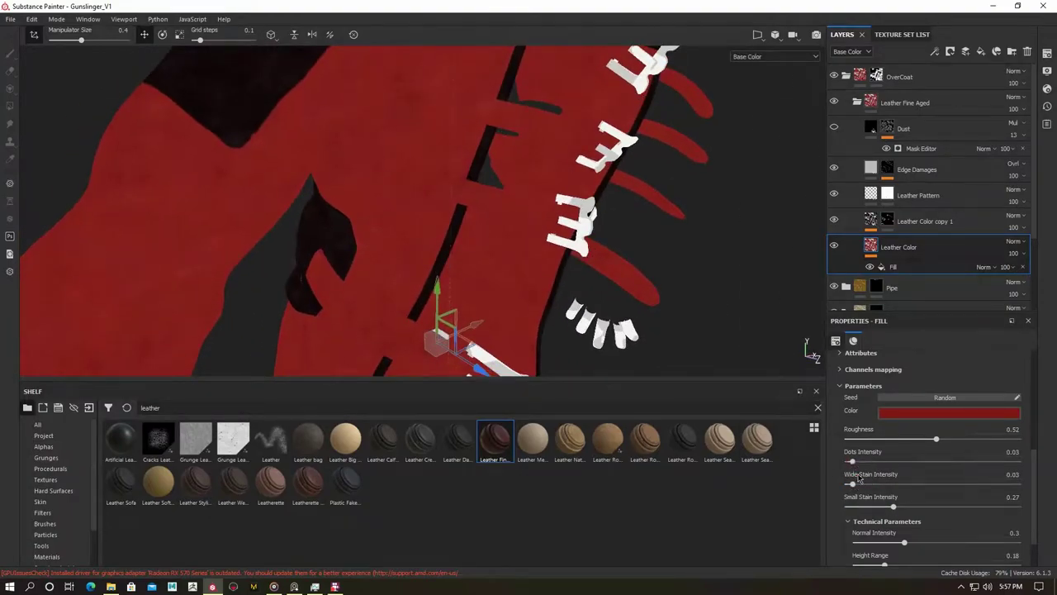
{"action": "scroll", "coordinate": [458, 183], "scroll_direction": "down", "scroll_amount": 5}
{"action": "key", "text": "m"}
{"action": "scroll", "coordinate": [458, 183], "scroll_direction": "up", "scroll_amount": 3}
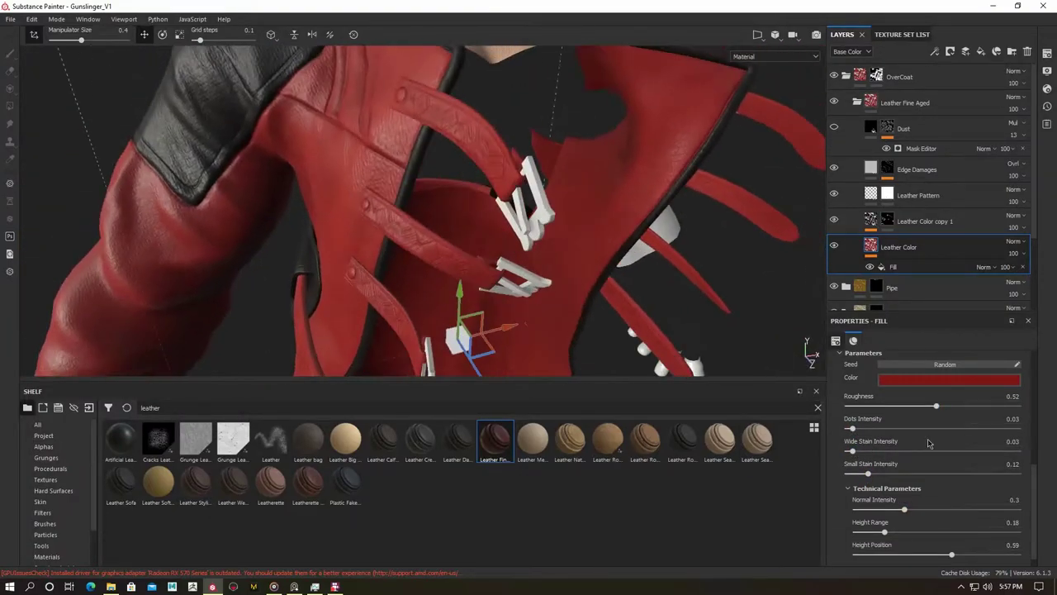
{"action": "left_click_drag", "start_coordinate": [458, 184], "coordinate": [578, 206], "text": "alt"}
{"action": "left_click", "coordinate": [840, 130]}
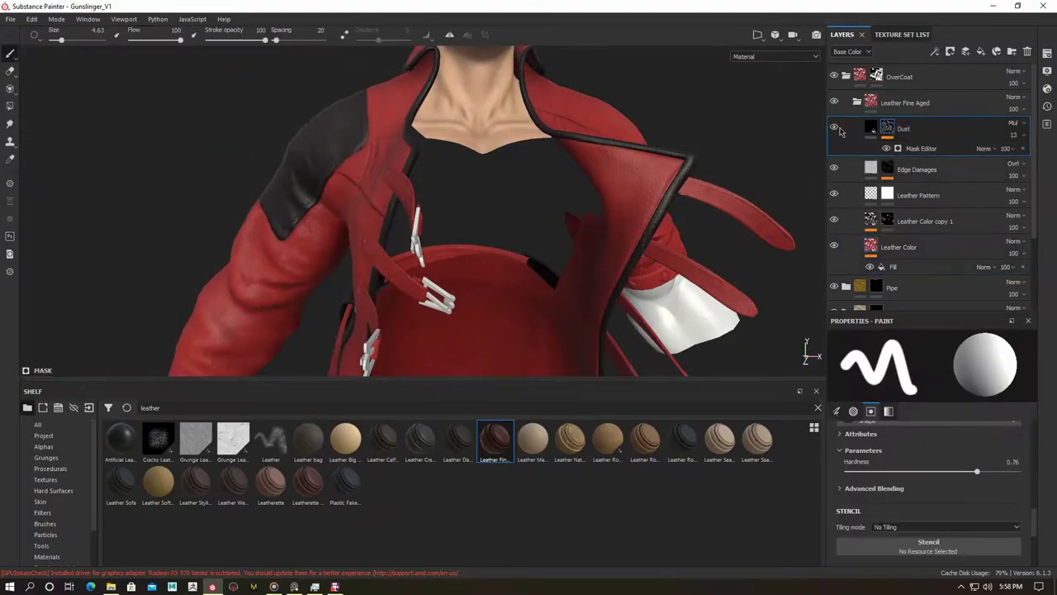
Delete the Dust layer and add a black Fill layer 8 with a black mask.
{"action": "left_click", "coordinate": [1027, 51]}
{"action": "left_click", "coordinate": [981, 51]}
{"action": "left_click", "coordinate": [928, 450]}
{"action": "left_click", "coordinate": [904, 564]}
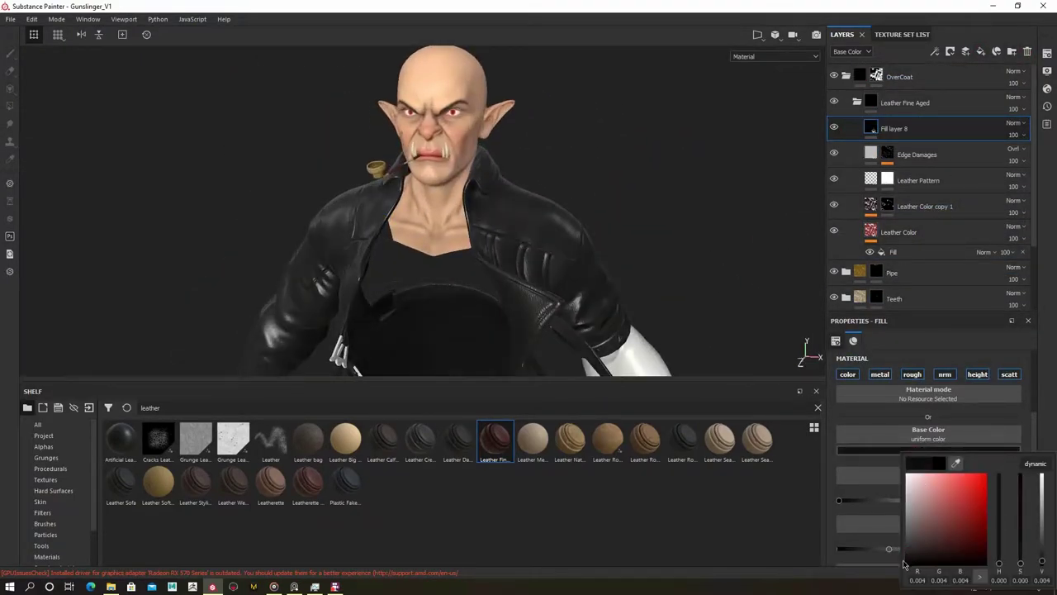
{"action": "left_click_drag", "start_coordinate": [430, 182], "coordinate": [501, 103], "text": "alt"}
{"action": "right_click", "coordinate": [901, 130]}
{"action": "left_click", "coordinate": [933, 165]}
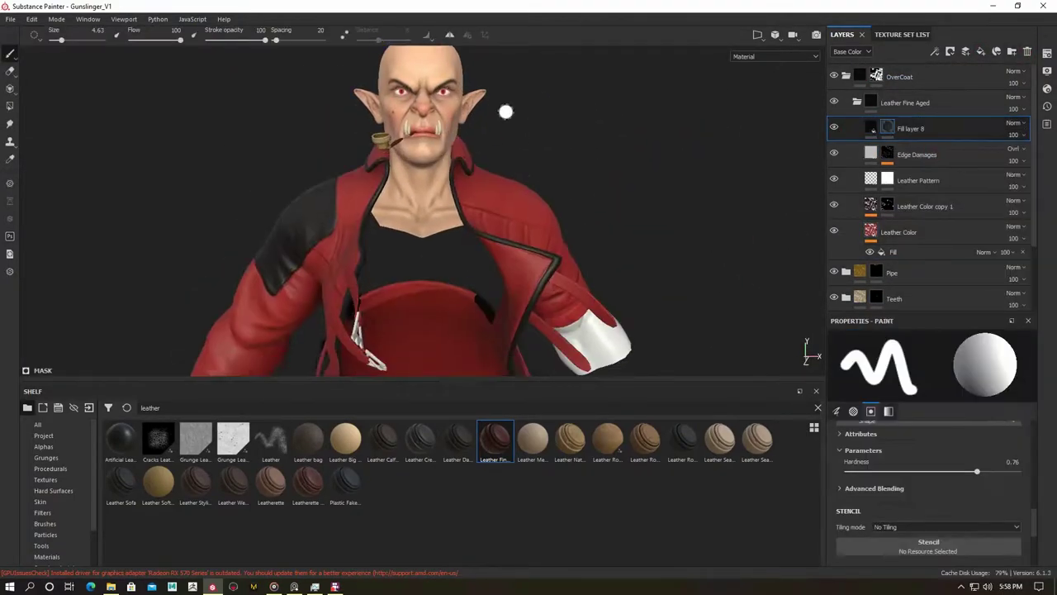
{"action": "left_click", "coordinate": [904, 232]}
{"action": "left_click", "coordinate": [887, 128]}
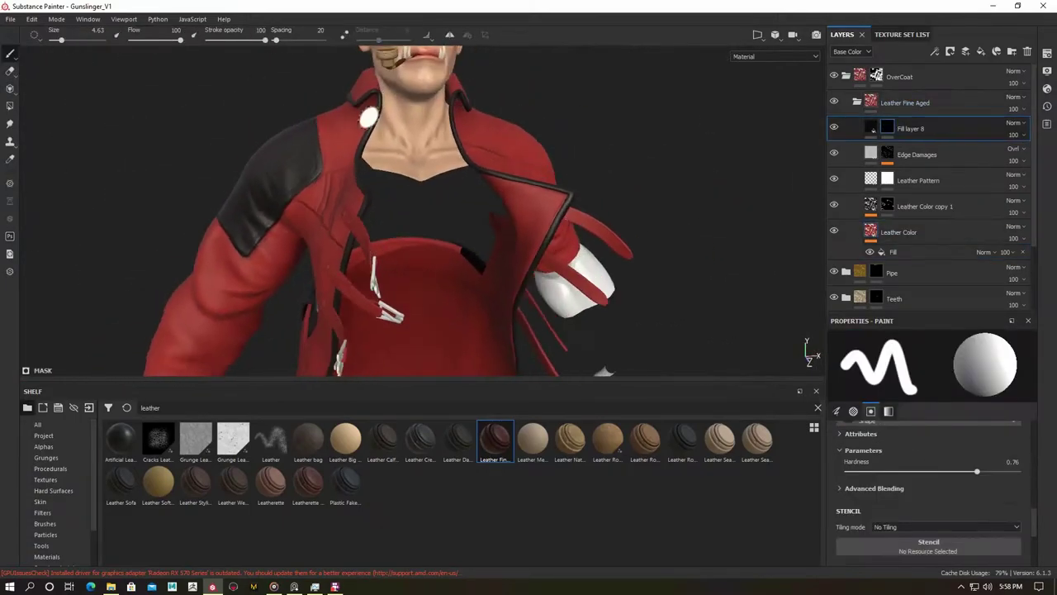
Apply a curvature smart mask to Fill layer 8: Fine and Soft 0, Medium 0.29, Big 0.42.
{"action": "left_click", "coordinate": [46, 479]}
{"action": "scroll", "coordinate": [61, 541], "scroll_direction": "down", "scroll_amount": 2}
{"action": "left_click", "coordinate": [53, 535]}
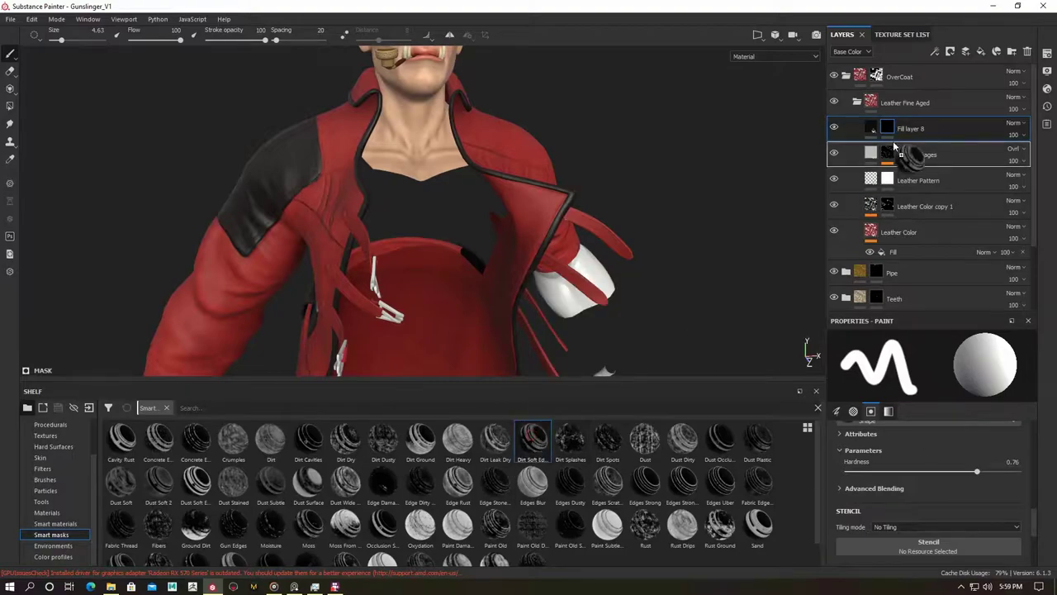
{"action": "left_click_drag", "start_coordinate": [894, 146], "coordinate": [892, 136]}
{"action": "left_click_drag", "start_coordinate": [724, 130], "coordinate": [749, 162], "text": "alt"}
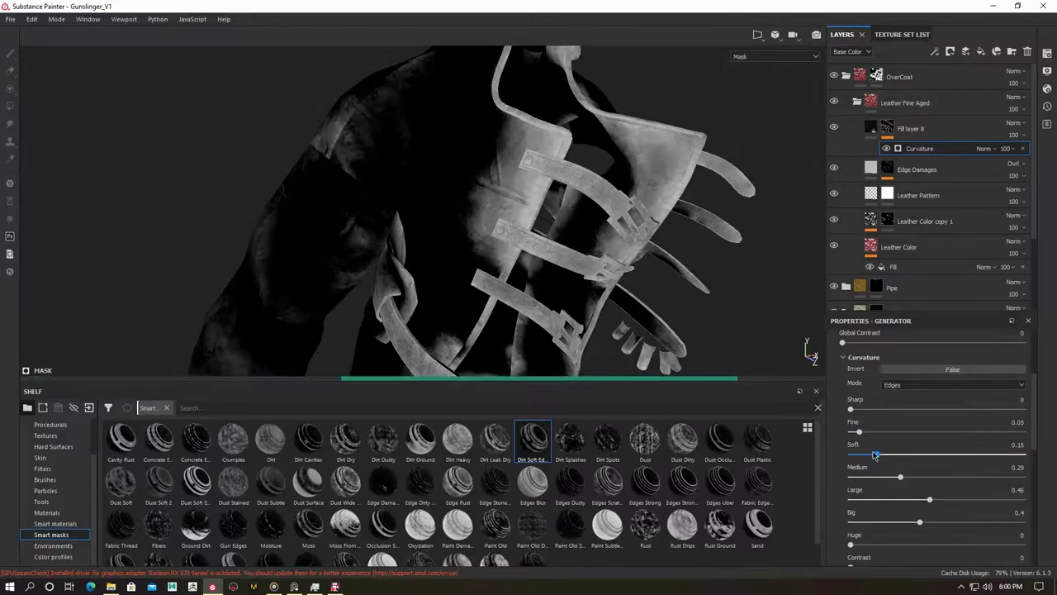
{"action": "mouse_move", "coordinate": [900, 478]}
{"action": "left_mouse_down"}
{"action": "mouse_move", "coordinate": [886, 479]}
{"action": "mouse_move", "coordinate": [900, 478]}
{"action": "left_mouse_up"}
{"action": "left_click_drag", "start_coordinate": [371, 248], "coordinate": [257, 278], "text": "alt"}
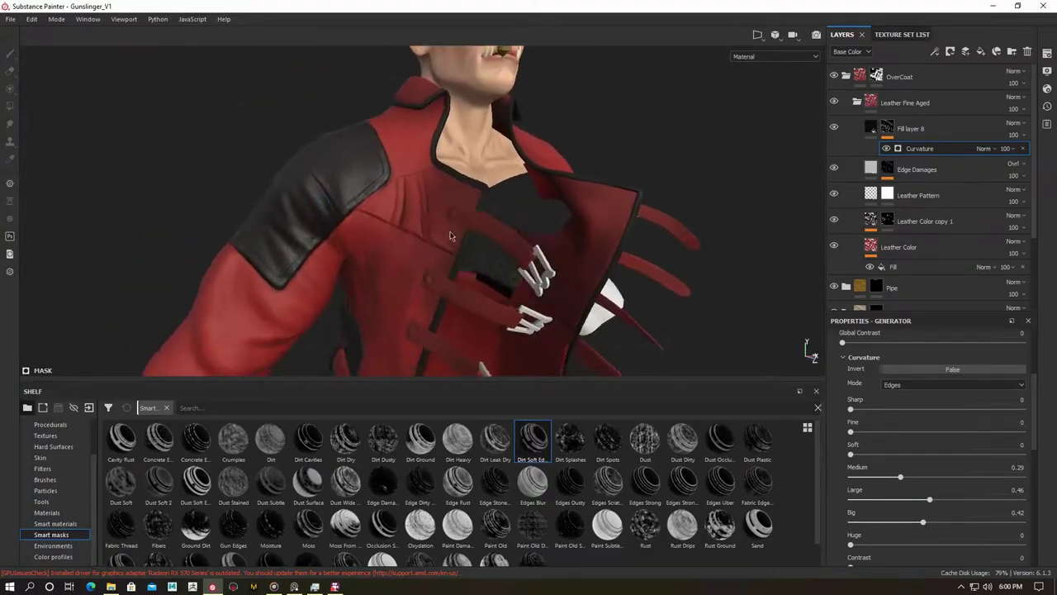
Add a paint effect to Fill layer 8's mask and paint dark leather over the red lapel panel.
{"action": "right_click", "coordinate": [904, 128]}
{"action": "left_click", "coordinate": [962, 490]}
{"action": "key", "text": "4"}
{"action": "key", "text": "1"}
{"action": "left_click_drag", "start_coordinate": [407, 304], "coordinate": [348, 213], "text": "alt"}
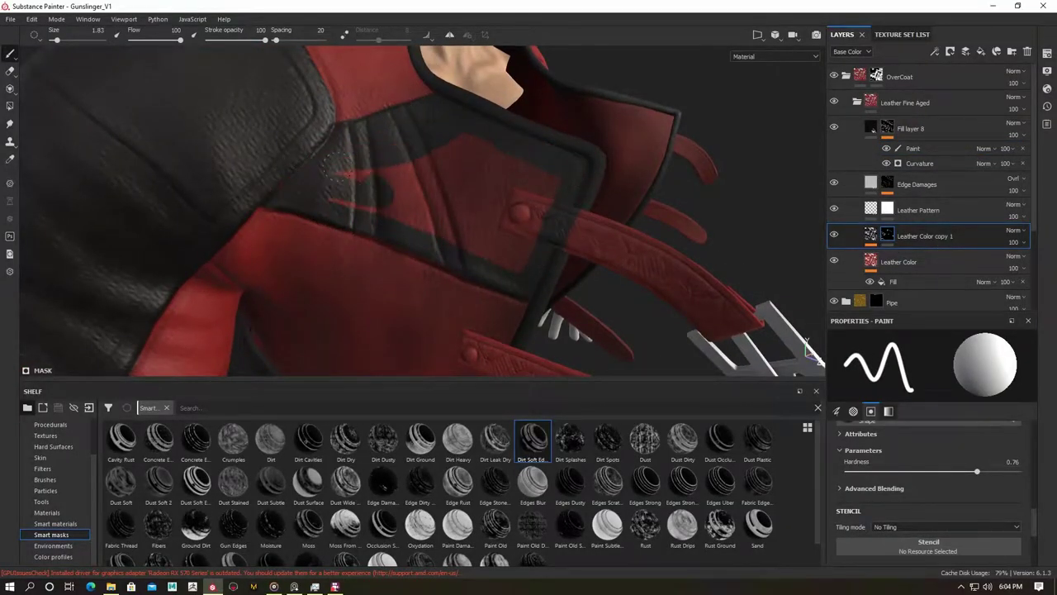
{"action": "left_click_drag", "start_coordinate": [375, 154], "coordinate": [274, 133], "text": "alt"}
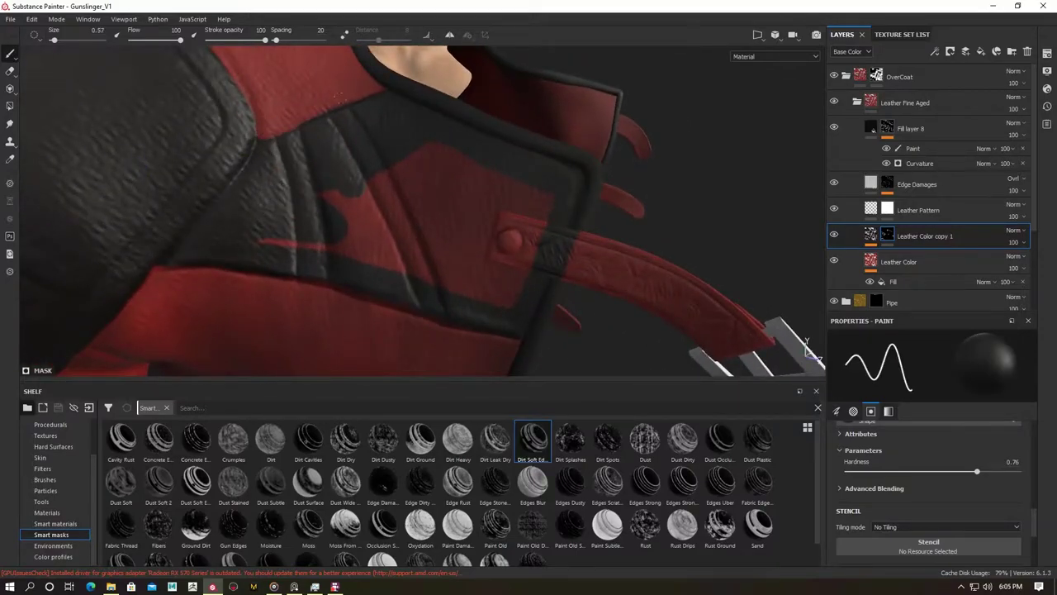
{"action": "left_click_drag", "start_coordinate": [355, 240], "coordinate": [472, 289]}
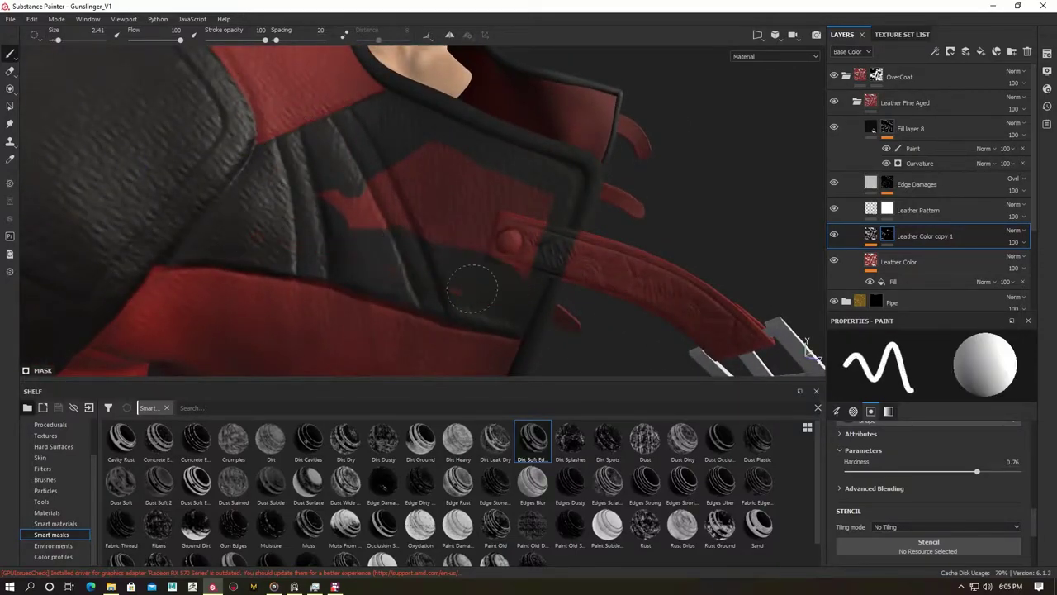
Paint a broad dark band across the lapel with a larger brush.
{"action": "mouse_move", "coordinate": [455, 249]}
{"action": "left_mouse_down", "text": "alt"}
{"action": "mouse_move", "coordinate": [358, 174]}
{"action": "mouse_move", "coordinate": [484, 245]}
{"action": "mouse_move", "coordinate": [210, 205]}
{"action": "left_mouse_up", "text": "alt"}
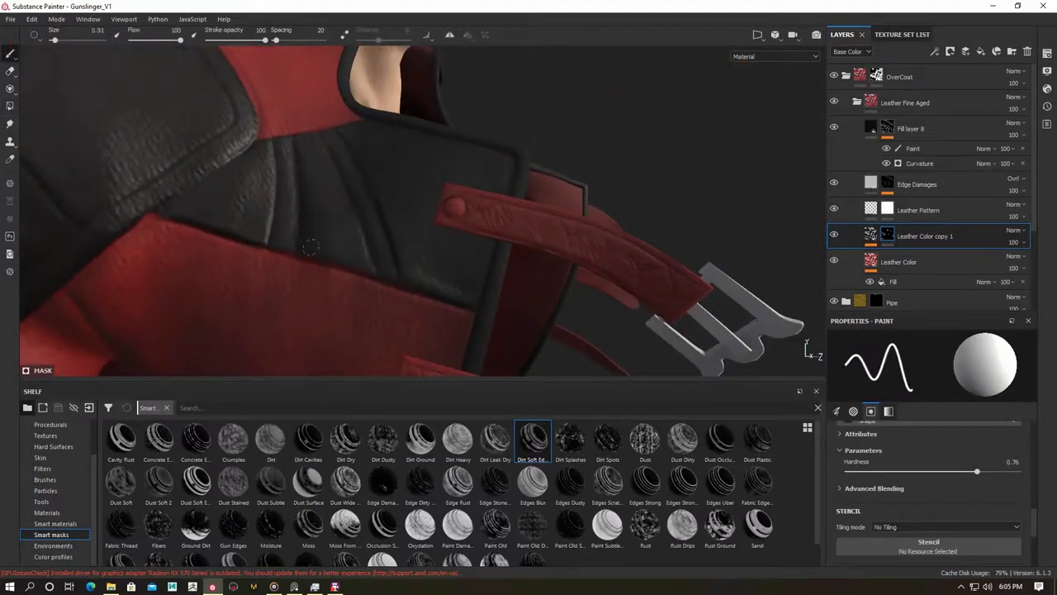
{"action": "mouse_move", "coordinate": [403, 268]}
{"action": "left_mouse_down", "text": "alt"}
{"action": "mouse_move", "coordinate": [295, 208]}
{"action": "mouse_move", "coordinate": [304, 207]}
{"action": "left_mouse_up", "text": "alt"}
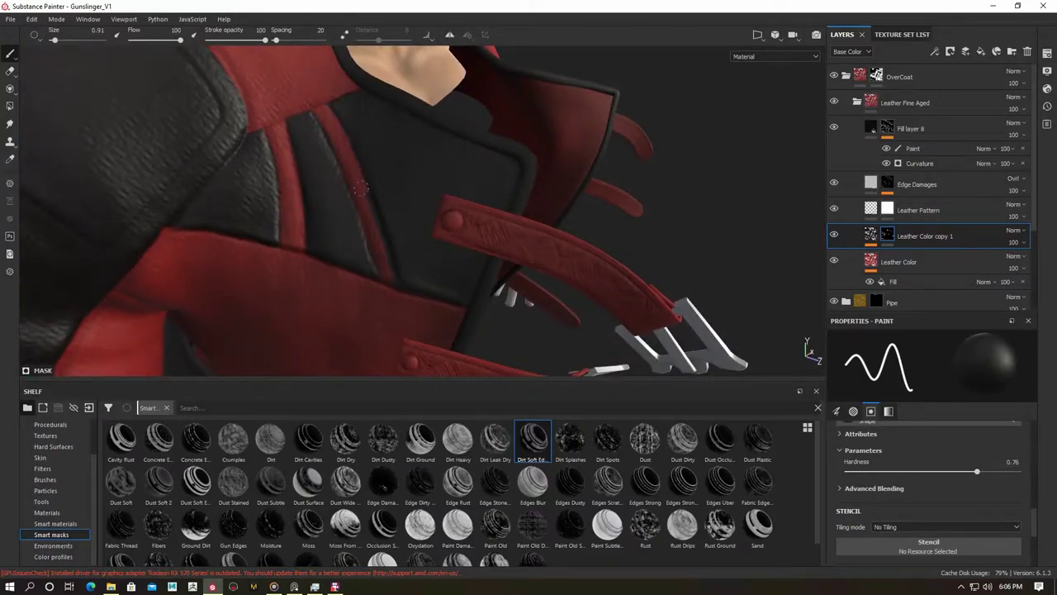
{"action": "mouse_move", "coordinate": [334, 198]}
{"action": "left_mouse_down", "text": "alt"}
{"action": "mouse_move", "coordinate": [236, 135]}
{"action": "mouse_move", "coordinate": [189, 170]}
{"action": "left_mouse_up", "text": "alt"}
{"action": "mouse_move", "coordinate": [443, 285]}
{"action": "left_mouse_down", "text": "alt"}
{"action": "mouse_move", "coordinate": [484, 217]}
{"action": "mouse_move", "coordinate": [295, 69]}
{"action": "left_mouse_up", "text": "alt"}
{"action": "left_click_drag", "start_coordinate": [322, 102], "coordinate": [315, 123], "text": "alt"}
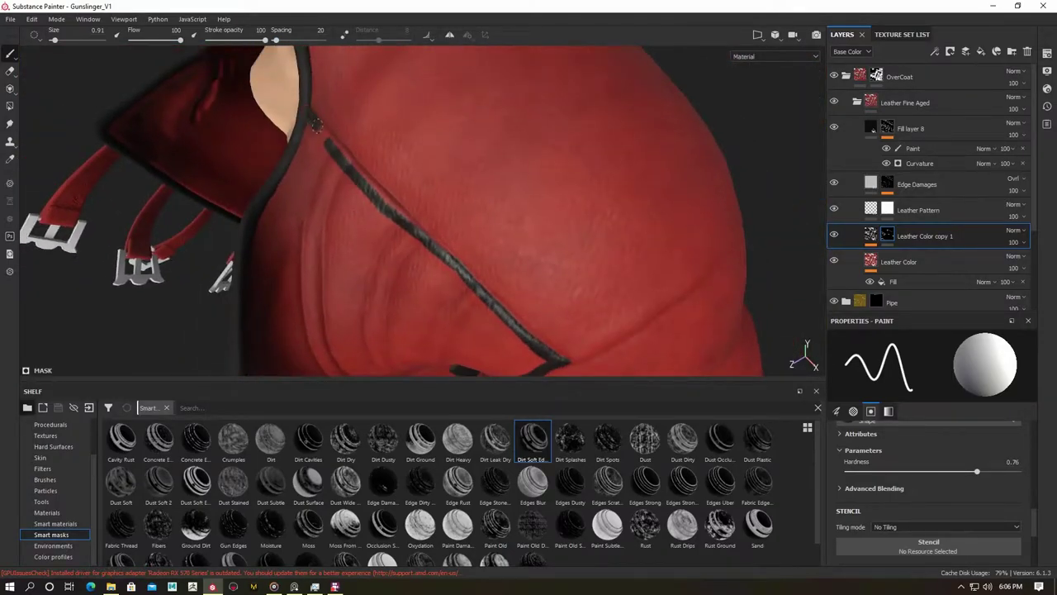
{"action": "left_click_drag", "start_coordinate": [395, 245], "coordinate": [432, 99], "text": "alt"}
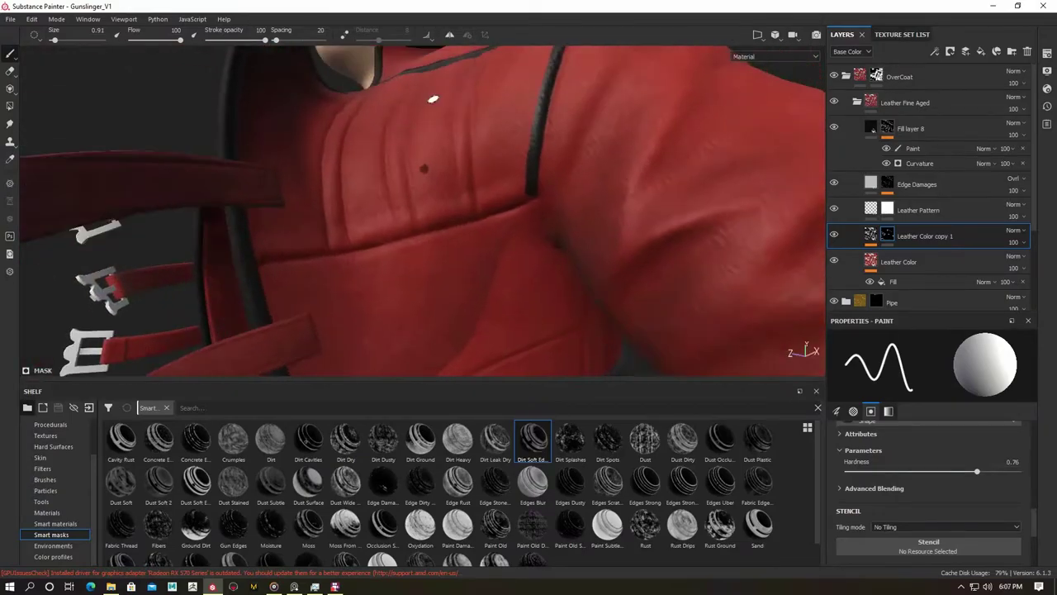
{"action": "mouse_move", "coordinate": [499, 204]}
{"action": "left_mouse_down", "text": "alt"}
{"action": "mouse_move", "coordinate": [354, 170]}
{"action": "mouse_move", "coordinate": [354, 237]}
{"action": "mouse_move", "coordinate": [505, 279]}
{"action": "mouse_move", "coordinate": [474, 104]}
{"action": "mouse_move", "coordinate": [347, 65]}
{"action": "left_mouse_up", "text": "alt"}
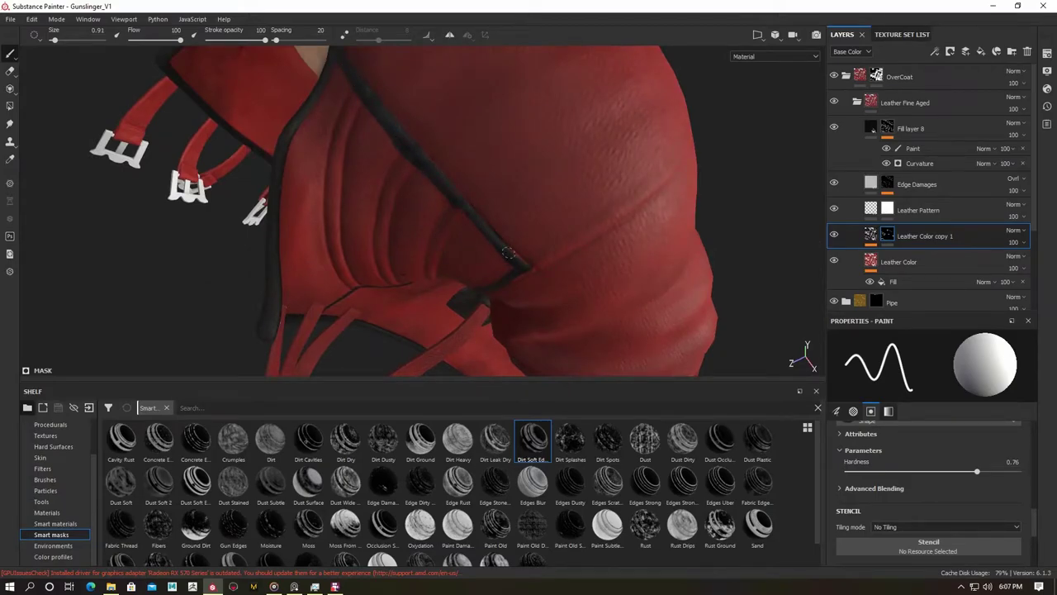
{"action": "mouse_move", "coordinate": [509, 253]}
{"action": "left_mouse_down", "text": "alt"}
{"action": "mouse_move", "coordinate": [366, 201]}
{"action": "mouse_move", "coordinate": [475, 215]}
{"action": "left_mouse_up", "text": "alt"}
{"action": "right_click_drag", "start_coordinate": [470, 172], "coordinate": [496, 173], "text": "ctrl"}
{"action": "left_click_drag", "start_coordinate": [496, 173], "coordinate": [378, 82], "text": "alt"}
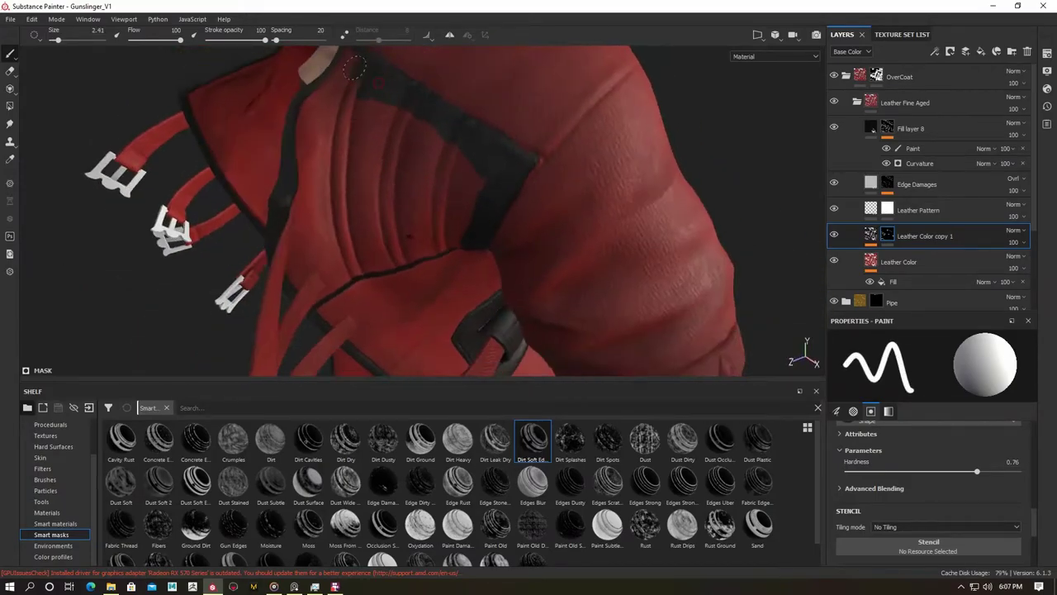
Paint red stripes across the black shoulder panel with a smaller brush.
{"action": "mouse_move", "coordinate": [340, 120]}
{"action": "left_mouse_down", "text": "alt"}
{"action": "mouse_move", "coordinate": [385, 229]}
{"action": "mouse_move", "coordinate": [277, 179]}
{"action": "left_mouse_up", "text": "alt"}
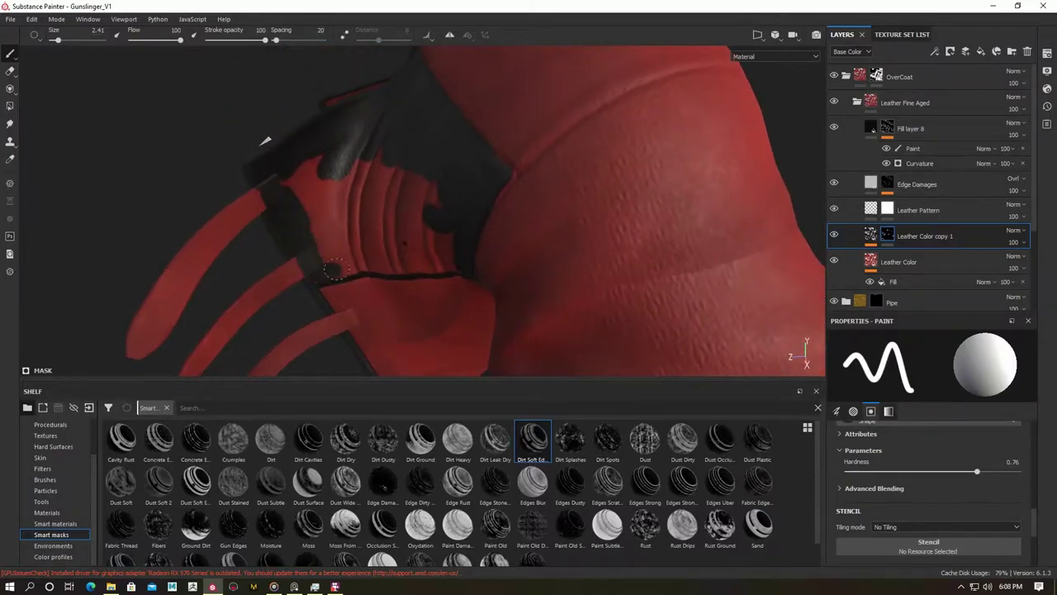
{"action": "left_click_drag", "start_coordinate": [324, 273], "coordinate": [410, 254], "text": "alt"}
{"action": "left_click_drag", "start_coordinate": [426, 190], "coordinate": [323, 177], "text": "alt"}
{"action": "mouse_move", "coordinate": [351, 219]}
{"action": "left_mouse_down", "text": "alt"}
{"action": "mouse_move", "coordinate": [239, 264]}
{"action": "mouse_move", "coordinate": [96, 146]}
{"action": "left_mouse_up", "text": "alt"}
{"action": "right_click_drag", "start_coordinate": [96, 146], "coordinate": [402, 229], "text": "alt"}
{"action": "mouse_move", "coordinate": [401, 229]}
{"action": "left_mouse_down", "text": "alt"}
{"action": "mouse_move", "coordinate": [434, 219]}
{"action": "mouse_move", "coordinate": [424, 113]}
{"action": "mouse_move", "coordinate": [406, 182]}
{"action": "left_mouse_up", "text": "alt"}
{"action": "left_click_drag", "start_coordinate": [406, 288], "coordinate": [407, 208], "text": "alt"}
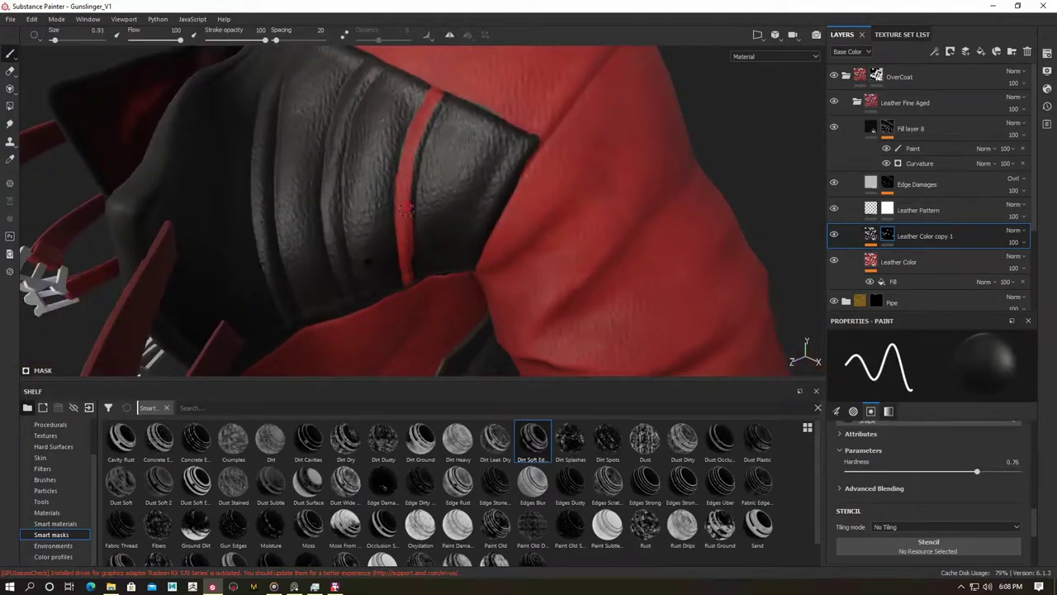
{"action": "mouse_move", "coordinate": [435, 105]}
{"action": "left_mouse_down", "text": "alt"}
{"action": "mouse_move", "coordinate": [382, 170]}
{"action": "mouse_move", "coordinate": [372, 79]}
{"action": "left_mouse_up", "text": "alt"}
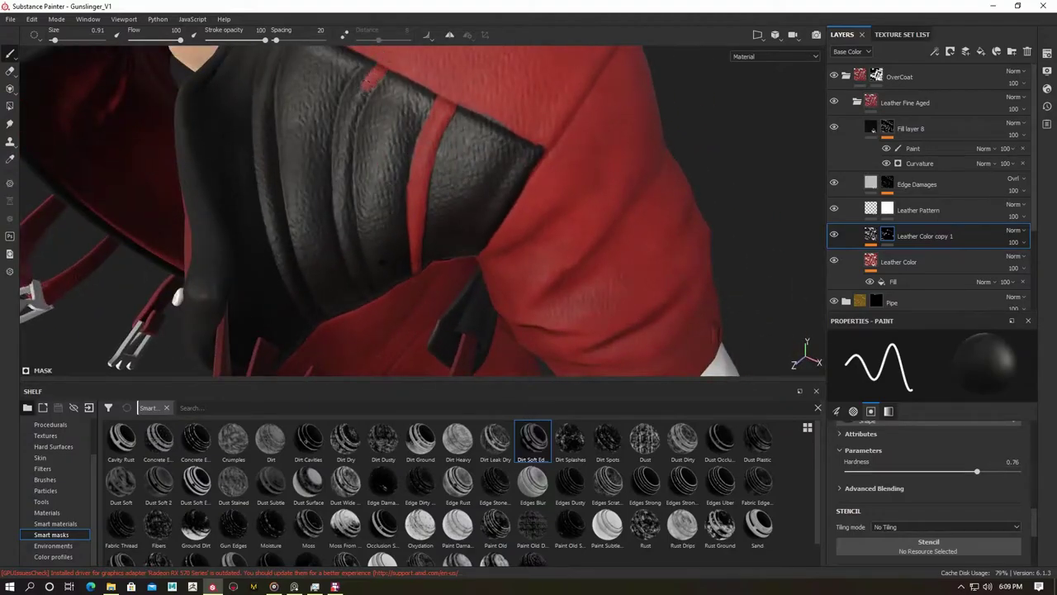
{"action": "left_click_drag", "start_coordinate": [335, 188], "coordinate": [360, 134], "text": "alt"}
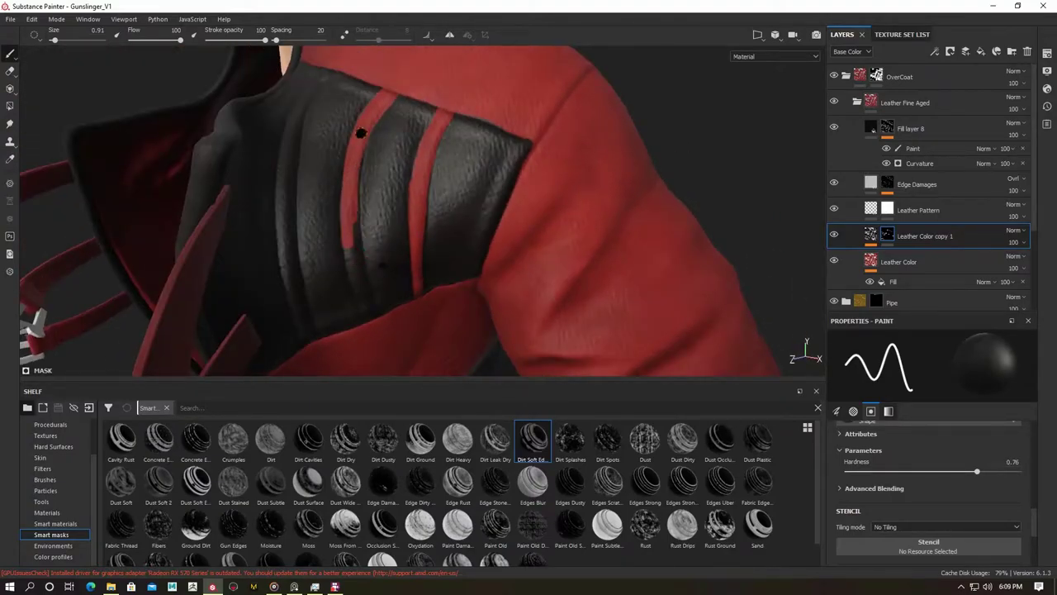
{"action": "mouse_move", "coordinate": [381, 266]}
{"action": "left_mouse_down", "text": "alt"}
{"action": "mouse_move", "coordinate": [354, 200]}
{"action": "mouse_move", "coordinate": [407, 209]}
{"action": "left_mouse_up", "text": "alt"}
{"action": "left_click_drag", "start_coordinate": [329, 118], "coordinate": [326, 88], "text": "alt"}
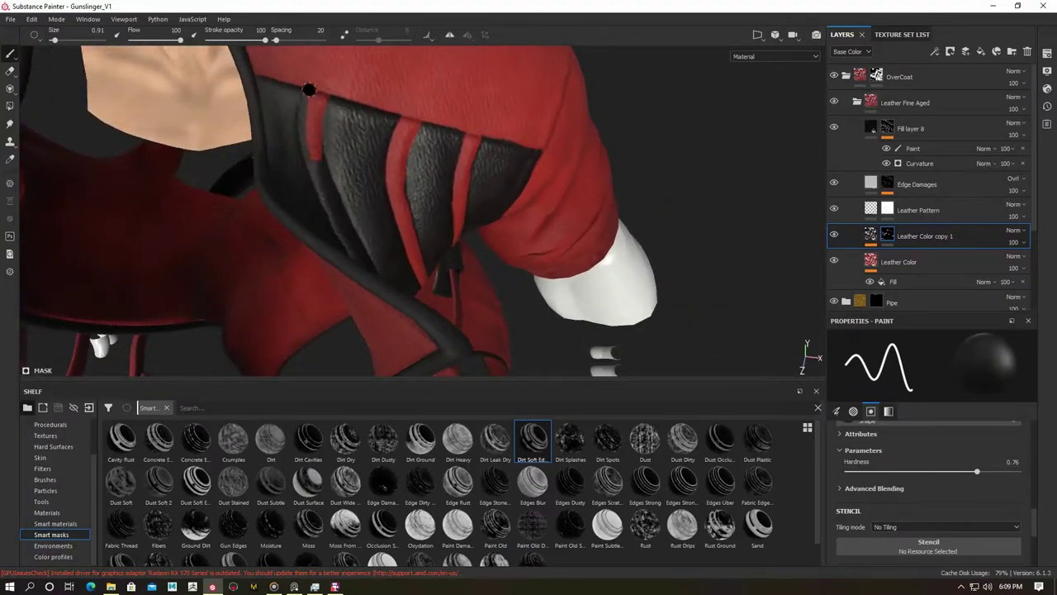
{"action": "left_click_drag", "start_coordinate": [306, 136], "coordinate": [339, 138], "text": "alt"}
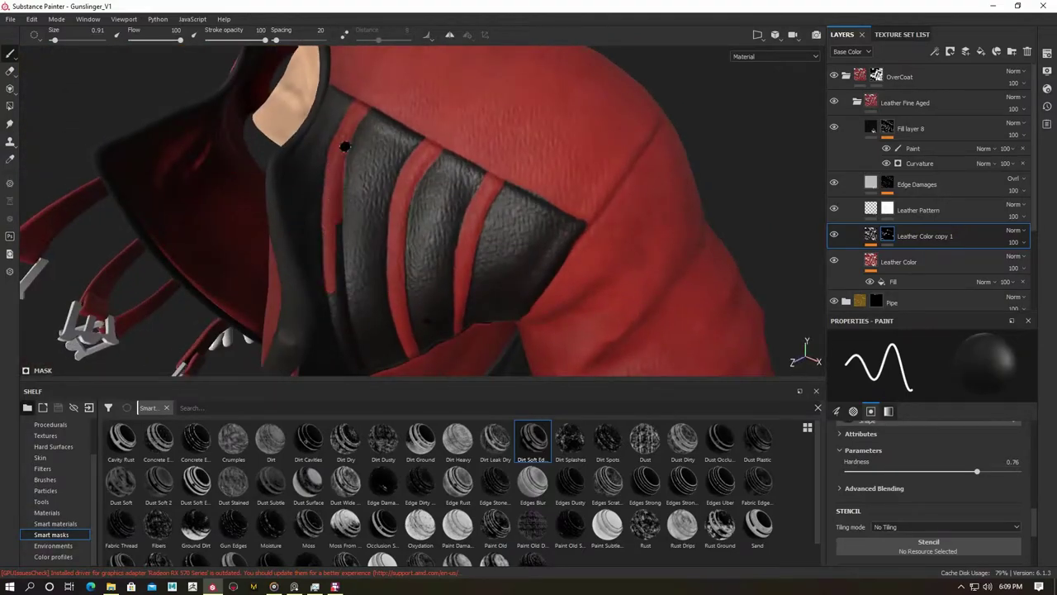
{"action": "left_click_drag", "start_coordinate": [336, 223], "coordinate": [293, 177], "text": "alt"}
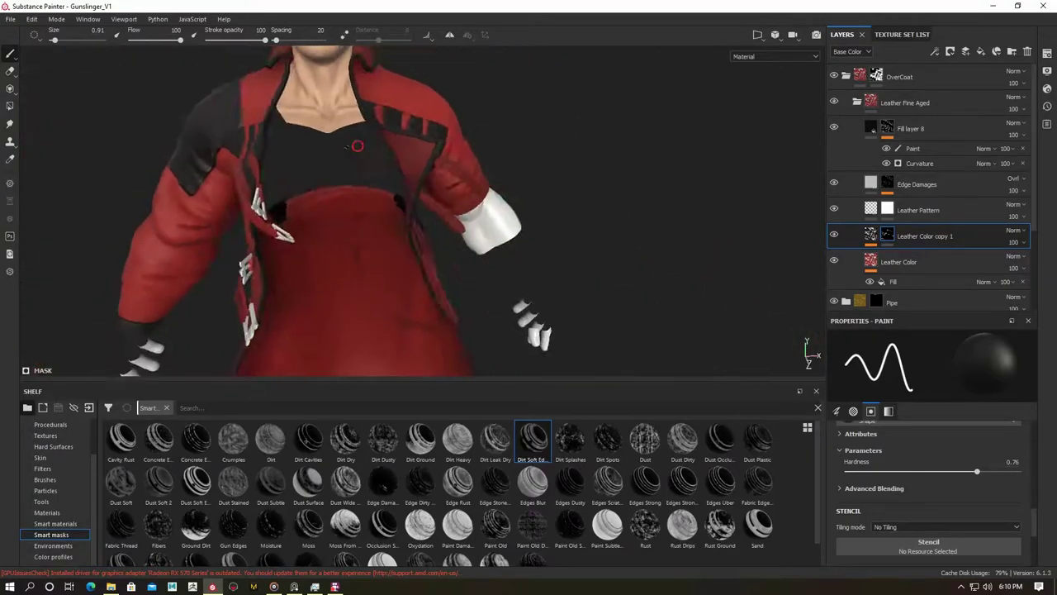
{"action": "left_click_drag", "start_coordinate": [291, 246], "coordinate": [248, 206], "text": "alt"}
Add Fill layer 9 above Fill layer 8 with metallic about 0.67 and roughness 0.59.
{"action": "left_click", "coordinate": [10, 105]}
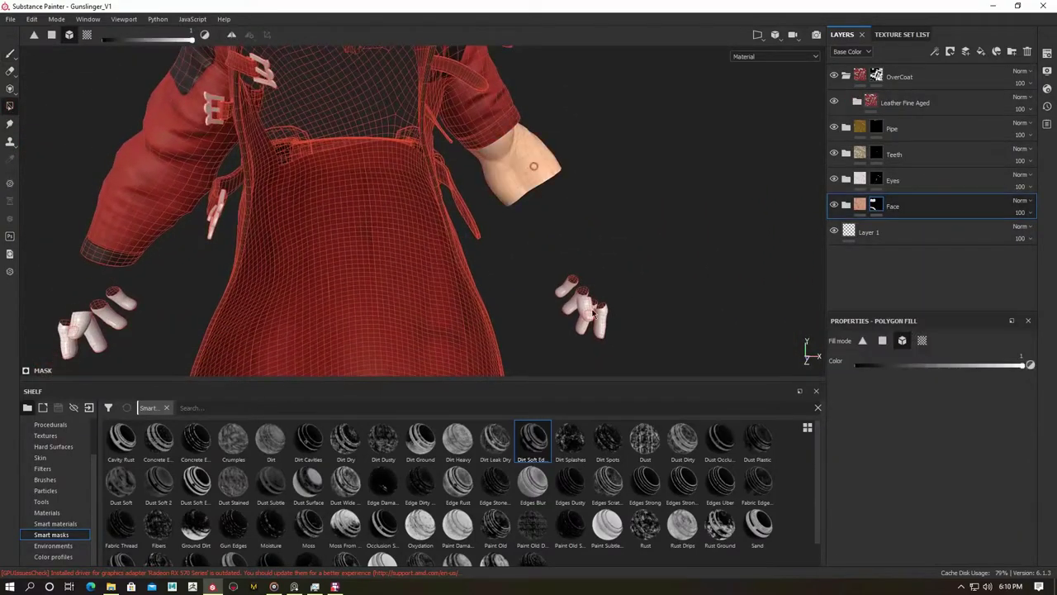
{"action": "key", "text": "1"}
{"action": "mouse_move", "coordinate": [248, 207]}
{"action": "left_mouse_down", "text": "alt"}
{"action": "mouse_move", "coordinate": [291, 161]}
{"action": "mouse_move", "coordinate": [347, 190]}
{"action": "left_mouse_up", "text": "alt"}
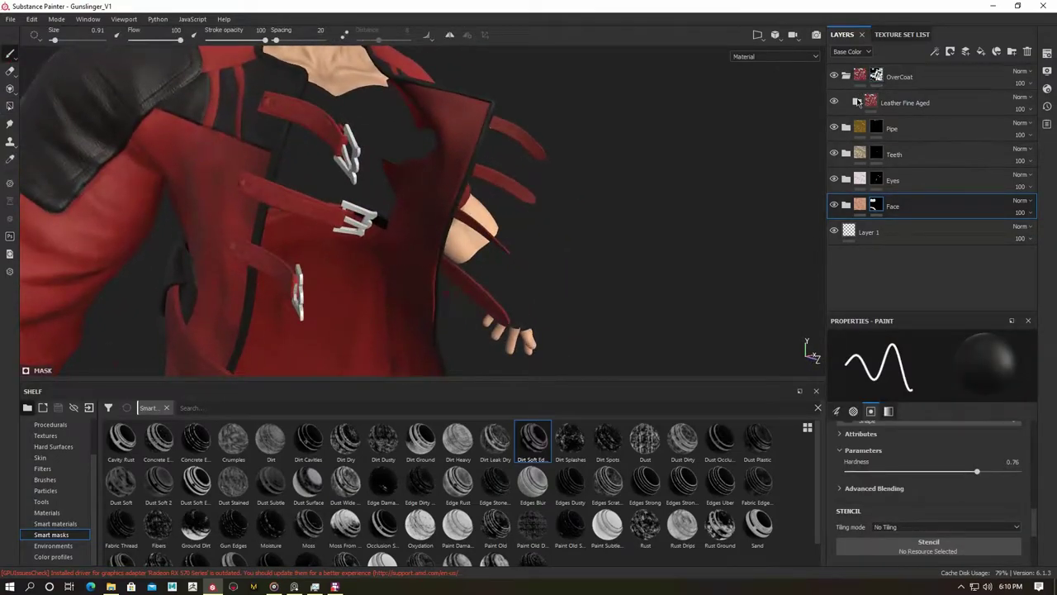
{"action": "left_click", "coordinate": [917, 210]}
{"action": "left_click_drag", "start_coordinate": [628, 198], "coordinate": [515, 204], "text": "alt"}
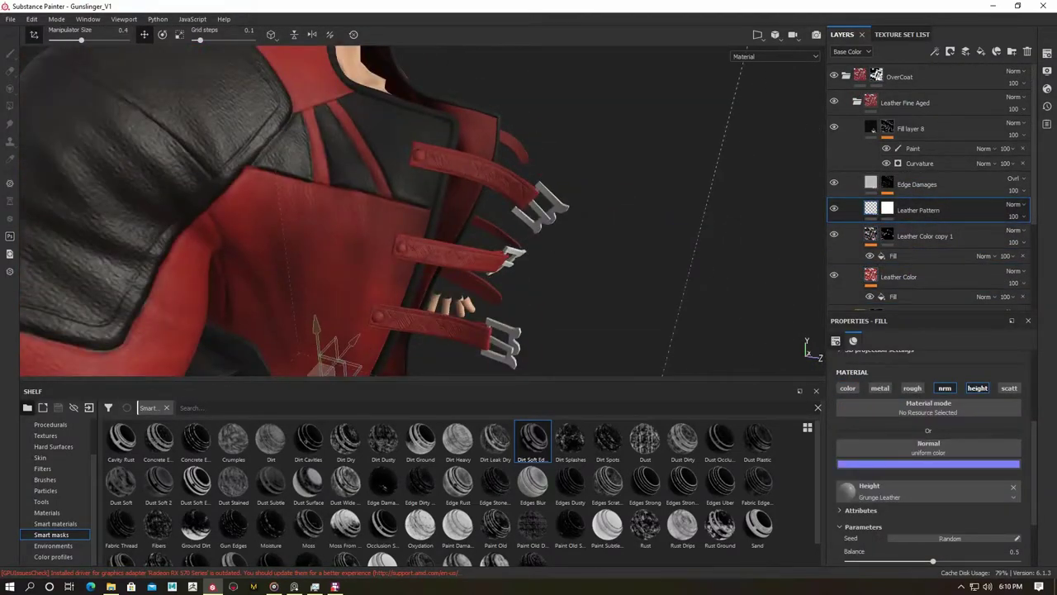
{"action": "left_click_drag", "start_coordinate": [785, 171], "coordinate": [649, 177], "text": "alt"}
{"action": "left_click", "coordinate": [908, 128]}
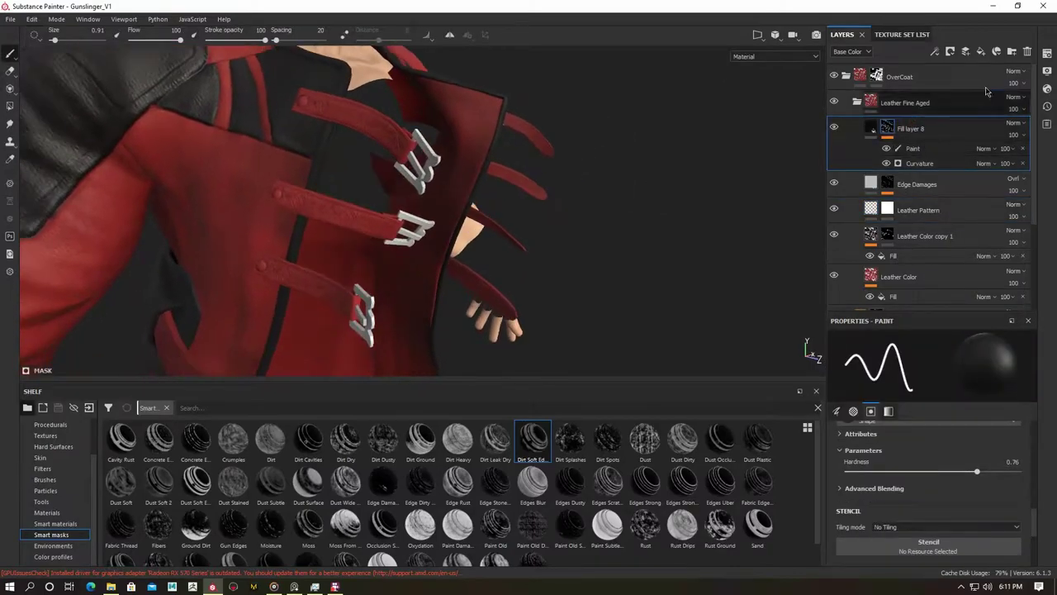
{"action": "left_click", "coordinate": [981, 51]}
{"action": "left_click_drag", "start_coordinate": [838, 500], "coordinate": [998, 502]}
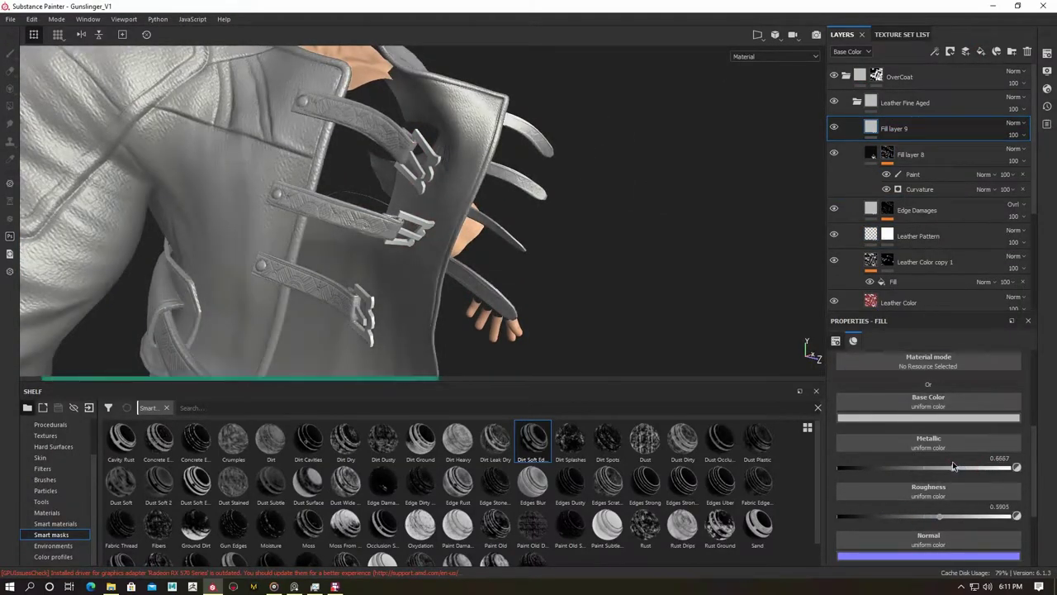
Add a black mask to Fill layer 9 and frame the coat strap and its buckles.
{"action": "left_click", "coordinate": [965, 51]}
{"action": "key", "text": "1"}
{"action": "scroll", "coordinate": [459, 185], "scroll_direction": "up", "scroll_amount": 5}
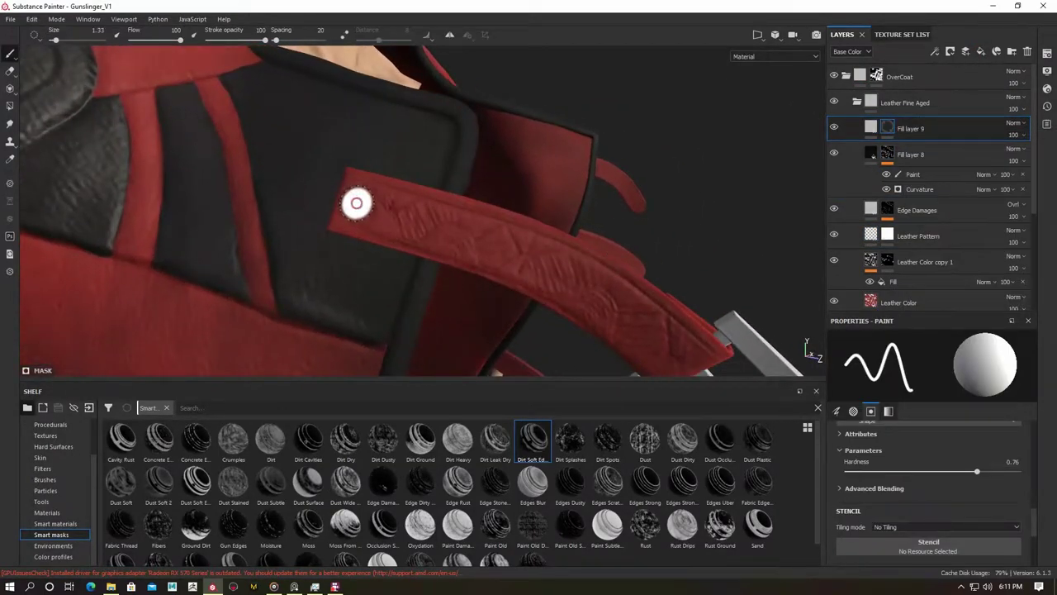
{"action": "mouse_move", "coordinate": [476, 267]}
{"action": "left_mouse_down", "text": "alt"}
{"action": "mouse_move", "coordinate": [286, 245]}
{"action": "mouse_move", "coordinate": [428, 256]}
{"action": "left_mouse_up", "text": "alt"}
{"action": "mouse_move", "coordinate": [352, 173]}
{"action": "left_mouse_down", "text": "alt"}
{"action": "mouse_move", "coordinate": [366, 288]}
{"action": "mouse_move", "coordinate": [303, 240]}
{"action": "mouse_move", "coordinate": [261, 97]}
{"action": "mouse_move", "coordinate": [797, 179]}
{"action": "left_mouse_up", "text": "alt"}
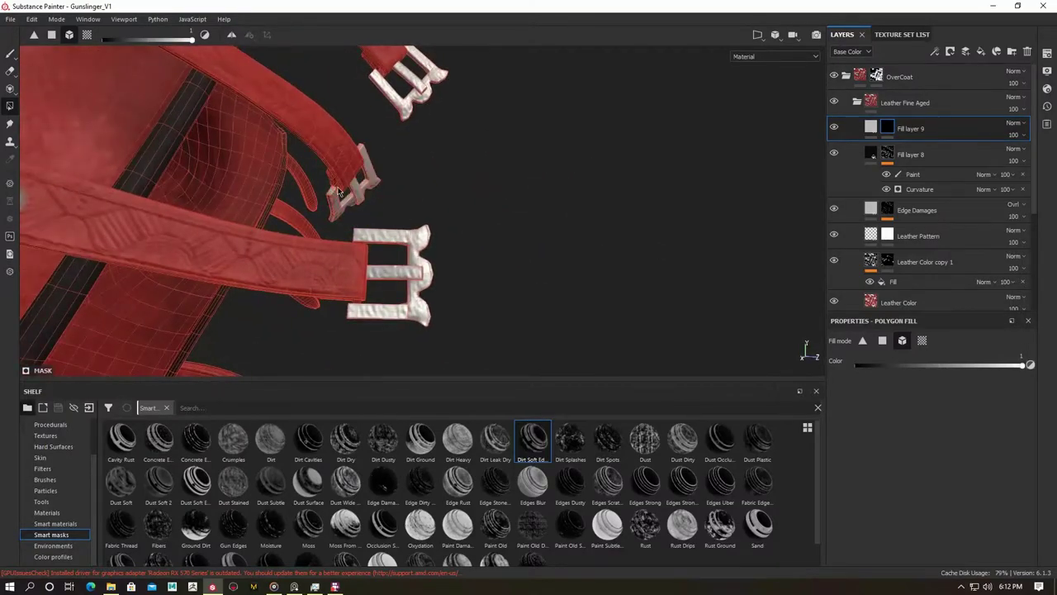
{"action": "left_click_drag", "start_coordinate": [338, 192], "coordinate": [463, 206], "text": "alt"}
{"action": "left_click", "coordinate": [871, 128]}
{"action": "scroll", "coordinate": [873, 377], "scroll_direction": "down", "scroll_amount": 1}
{"action": "scroll", "coordinate": [873, 377], "scroll_direction": "down", "scroll_amount": 1}
{"action": "left_click_drag", "start_coordinate": [570, 246], "coordinate": [414, 187], "text": "alt"}
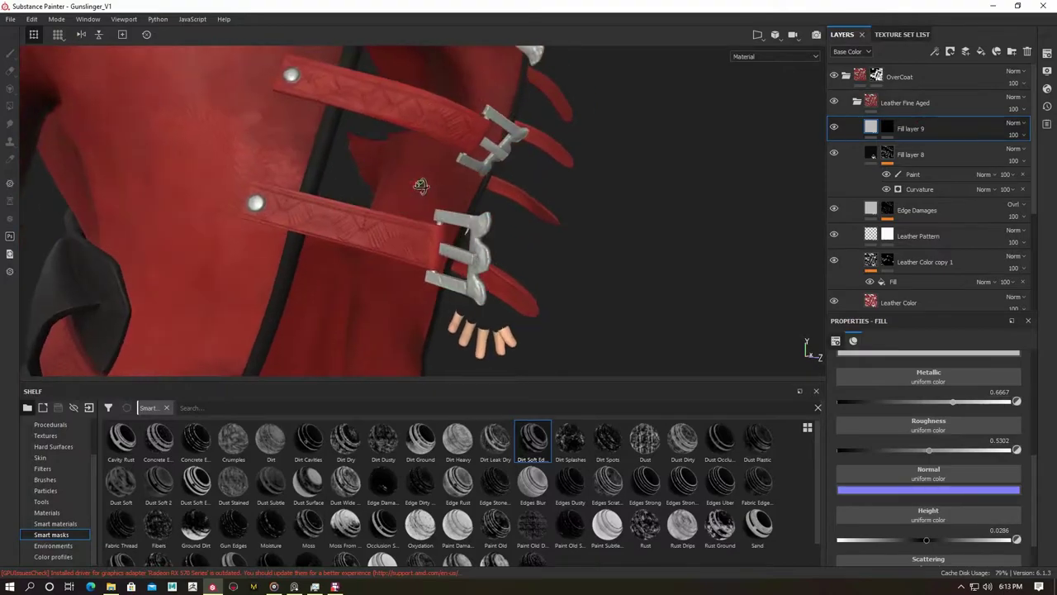
Polygon-fill the strap buckles, give Fill layer 9 a dark brownish base colour, and show the texture sets.
{"action": "right_click", "coordinate": [909, 303]}
{"action": "left_click", "coordinate": [900, 50]}
{"action": "key", "text": "4"}
{"action": "left_click_drag", "start_coordinate": [596, 253], "coordinate": [621, 281], "text": "alt"}
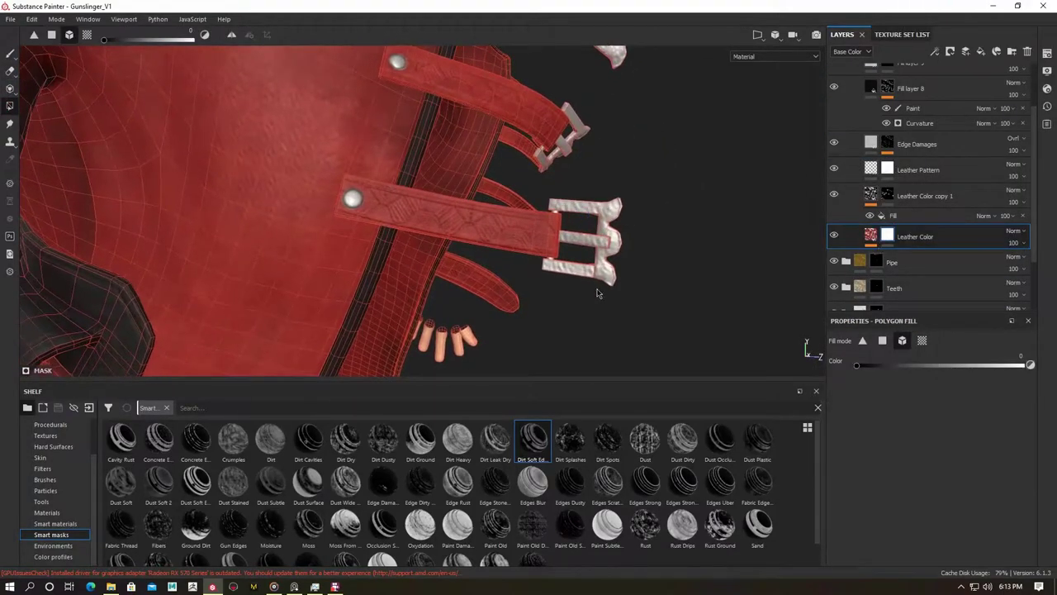
{"action": "left_click", "coordinate": [846, 169]}
{"action": "mouse_move", "coordinate": [677, 205]}
{"action": "left_mouse_down", "text": "alt"}
{"action": "mouse_move", "coordinate": [578, 183]}
{"action": "mouse_move", "coordinate": [549, 95]}
{"action": "left_mouse_up", "text": "alt"}
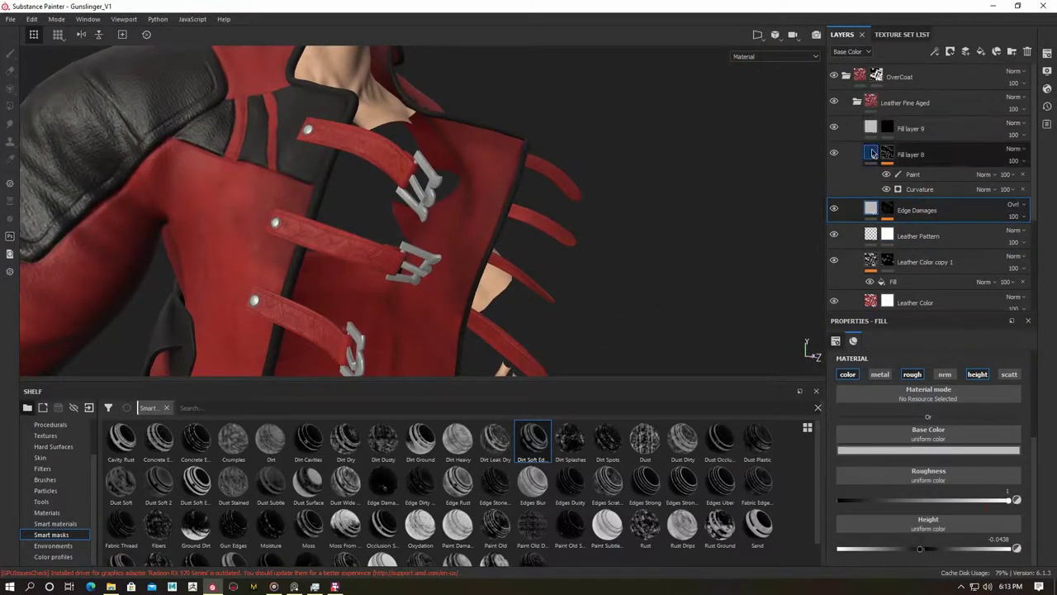
{"action": "left_click", "coordinate": [909, 128]}
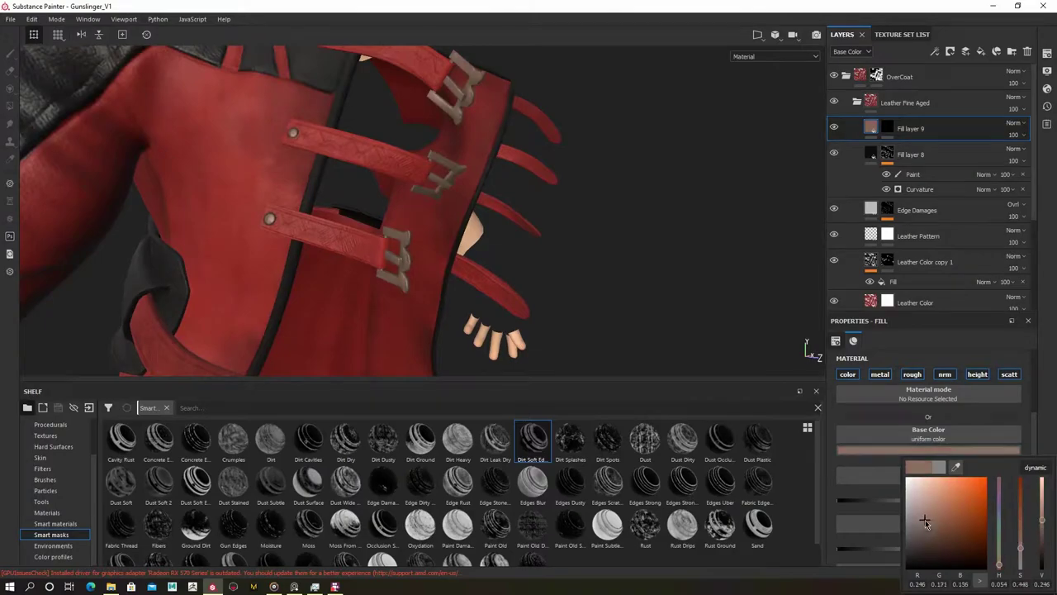
{"action": "left_click", "coordinate": [902, 33]}
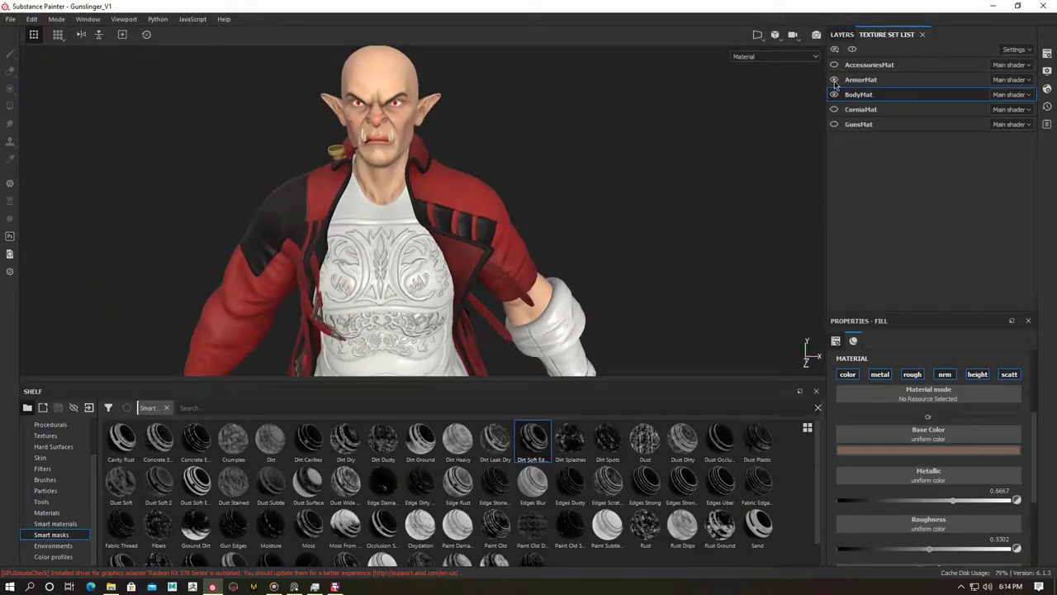
Search the shelf for 'leather' and add Leather Calf Grain as a new layer.
{"action": "left_click", "coordinate": [834, 79]}
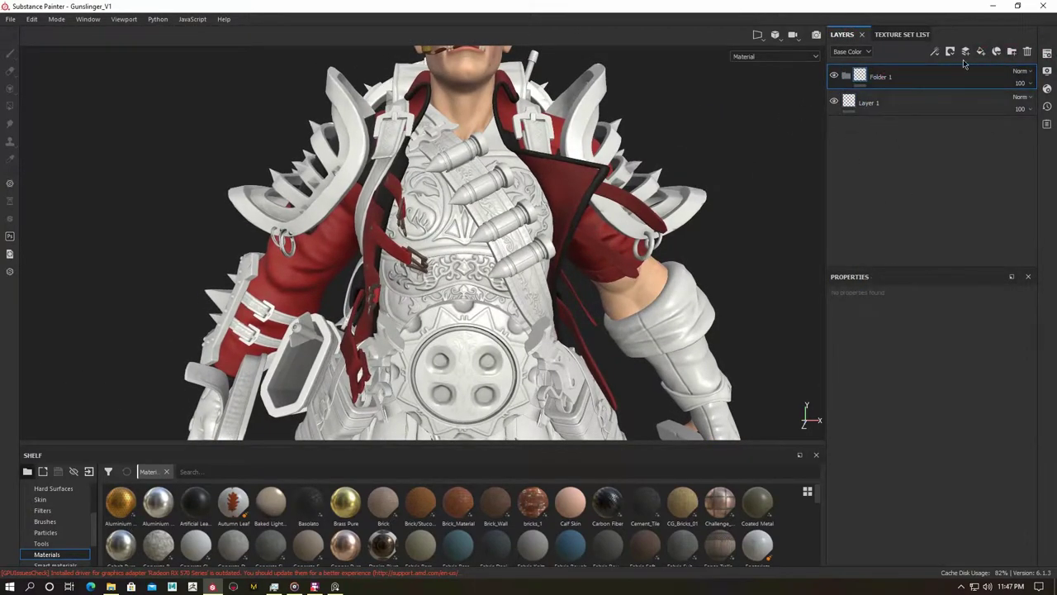
{"action": "type", "text": "lea"}
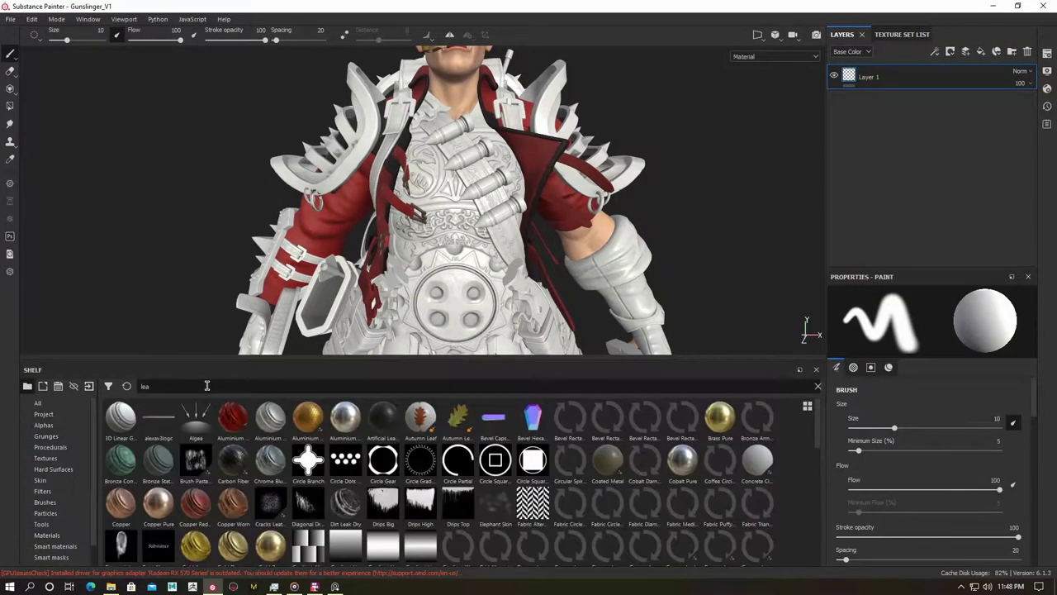
{"action": "type", "text": "ther"}
{"action": "left_click_drag", "start_coordinate": [422, 360], "coordinate": [417, 418]}
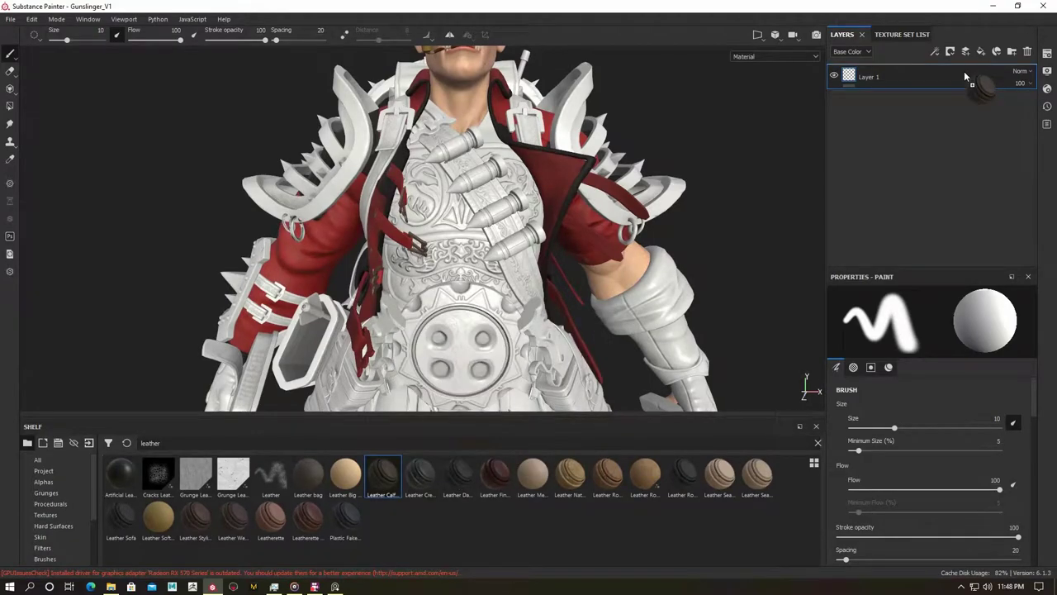
{"action": "left_click_drag", "start_coordinate": [965, 76], "coordinate": [965, 78]}
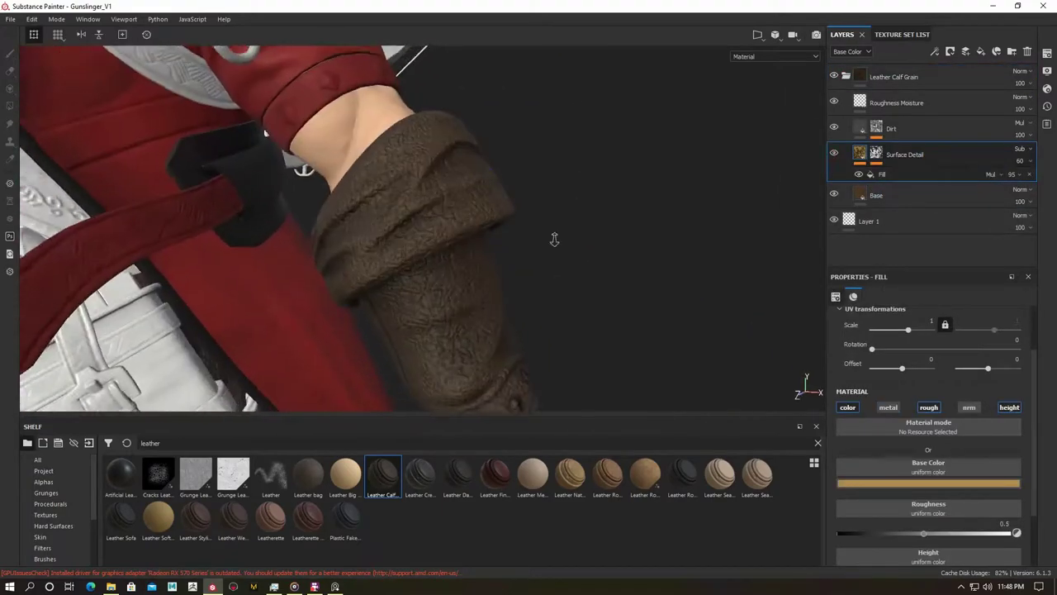
Enlarge the Surface Detail noise scale to about 35 and set Dirt opacity to 57.
{"action": "left_click", "coordinate": [877, 154]}
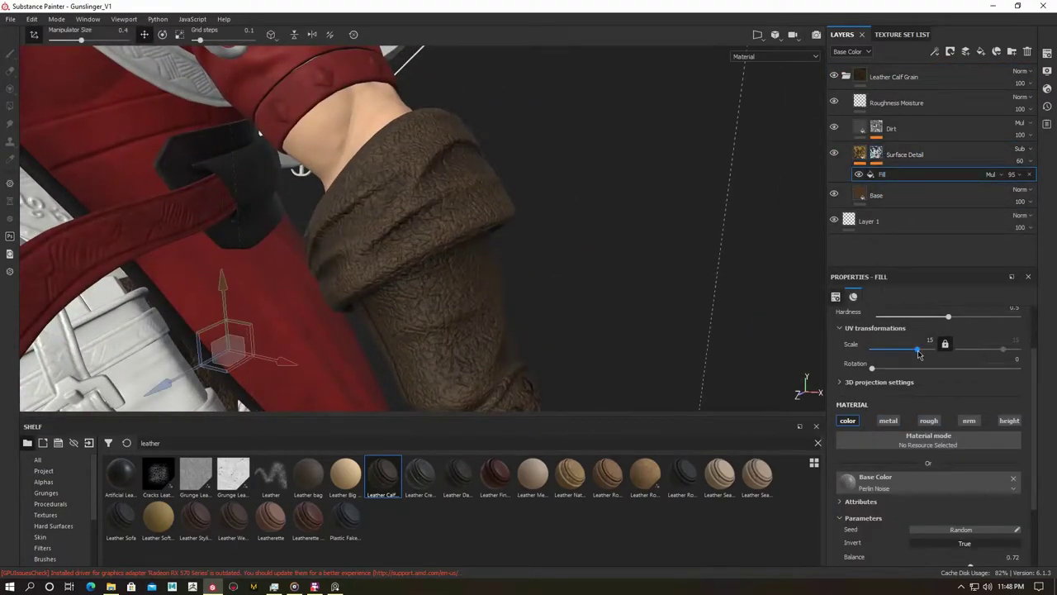
{"action": "left_click_drag", "start_coordinate": [917, 350], "coordinate": [922, 351]}
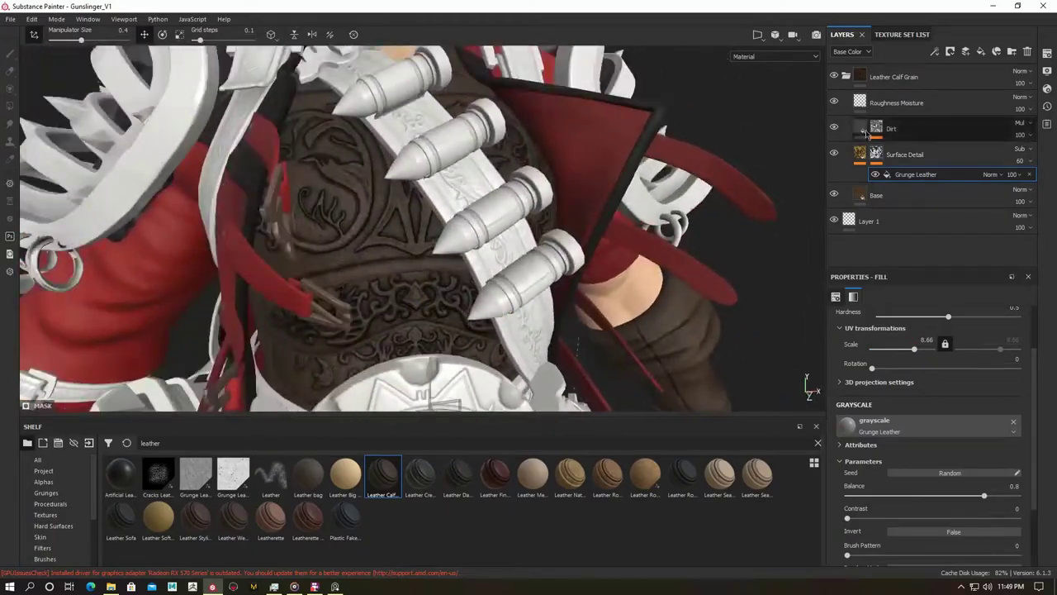
{"action": "key", "text": "ctrl+z"}
{"action": "left_click_drag", "start_coordinate": [510, 200], "coordinate": [512, 180], "text": "alt"}
{"action": "key", "text": "ctrl+z"}
{"action": "key", "text": "ctrl+z"}
{"action": "key", "text": "ctrl+z"}
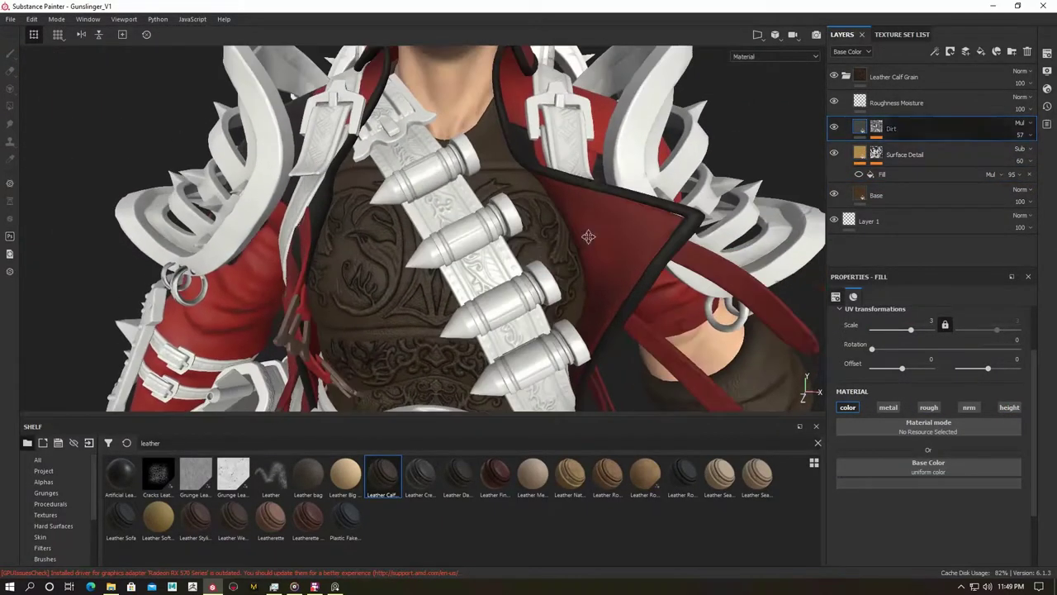
{"action": "key", "text": "ctrl+z"}
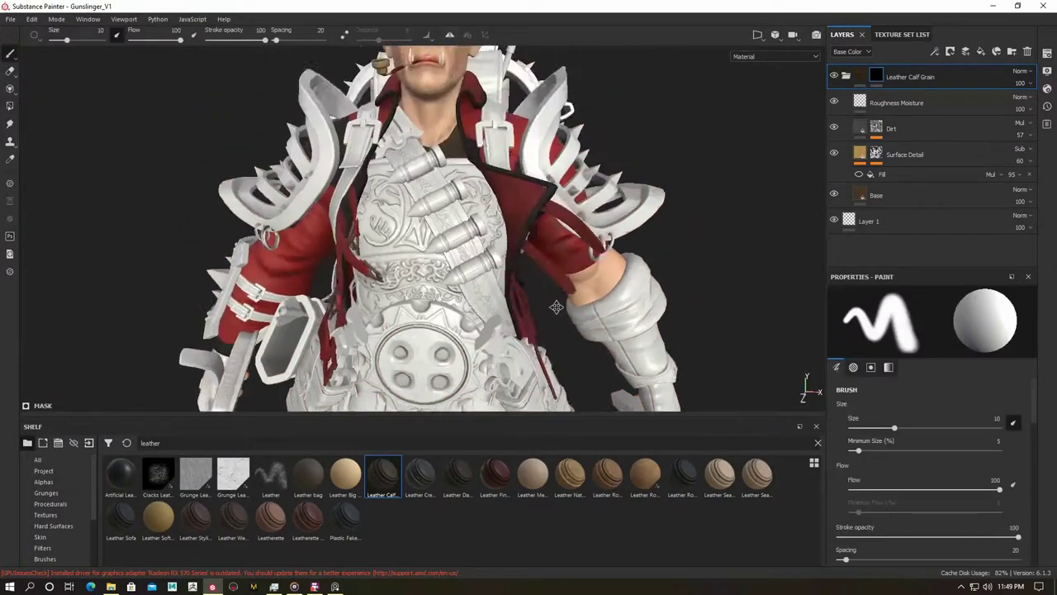
Browse the metal materials and add Steel Painted Rough Damaged as a layer.
{"action": "mouse_move", "coordinate": [816, 496]}
{"action": "left_mouse_down"}
{"action": "mouse_move", "coordinate": [801, 535]}
{"action": "mouse_move", "coordinate": [820, 481]}
{"action": "left_mouse_up"}
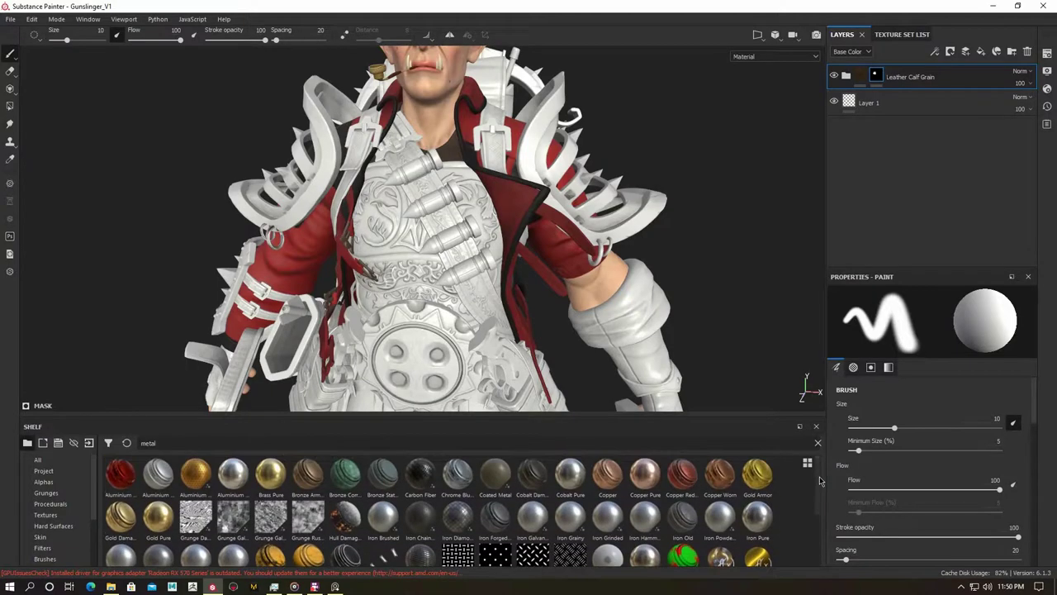
{"action": "left_click_drag", "start_coordinate": [662, 416], "coordinate": [663, 272]}
{"action": "left_click", "coordinate": [807, 319]}
{"action": "scroll", "coordinate": [808, 468], "scroll_direction": "down", "scroll_amount": 3}
{"action": "scroll", "coordinate": [808, 468], "scroll_direction": "down", "scroll_amount": 3}
{"action": "scroll", "coordinate": [808, 468], "scroll_direction": "down", "scroll_amount": 2}
{"action": "scroll", "coordinate": [814, 496], "scroll_direction": "down", "scroll_amount": 3}
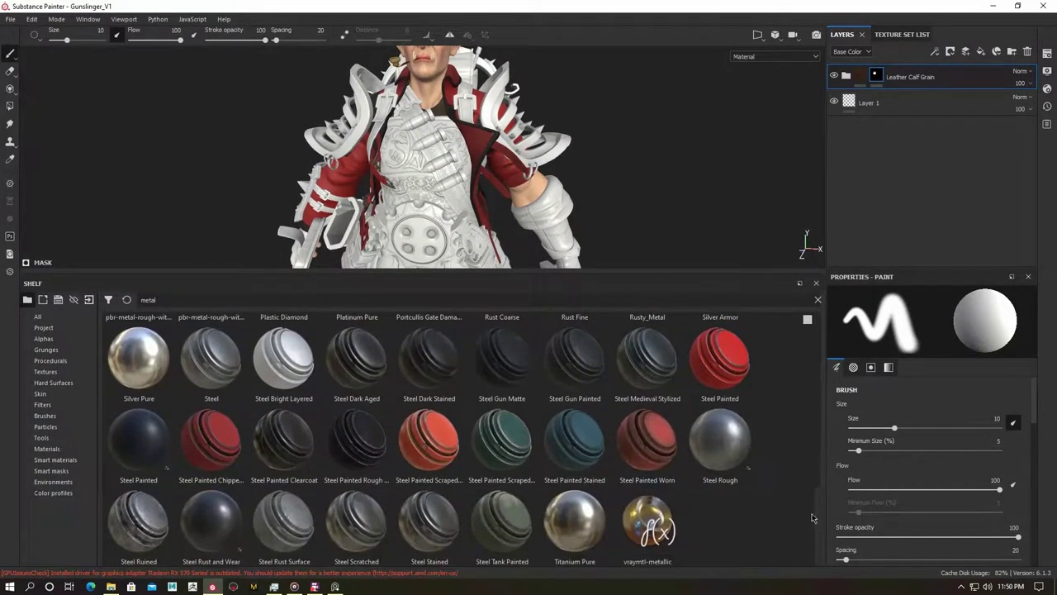
{"action": "mouse_move", "coordinate": [338, 449]}
{"action": "left_mouse_down"}
{"action": "mouse_move", "coordinate": [973, 56]}
{"action": "mouse_move", "coordinate": [921, 76]}
{"action": "left_mouse_up"}
{"action": "left_click_drag", "start_coordinate": [512, 276], "coordinate": [514, 453]}
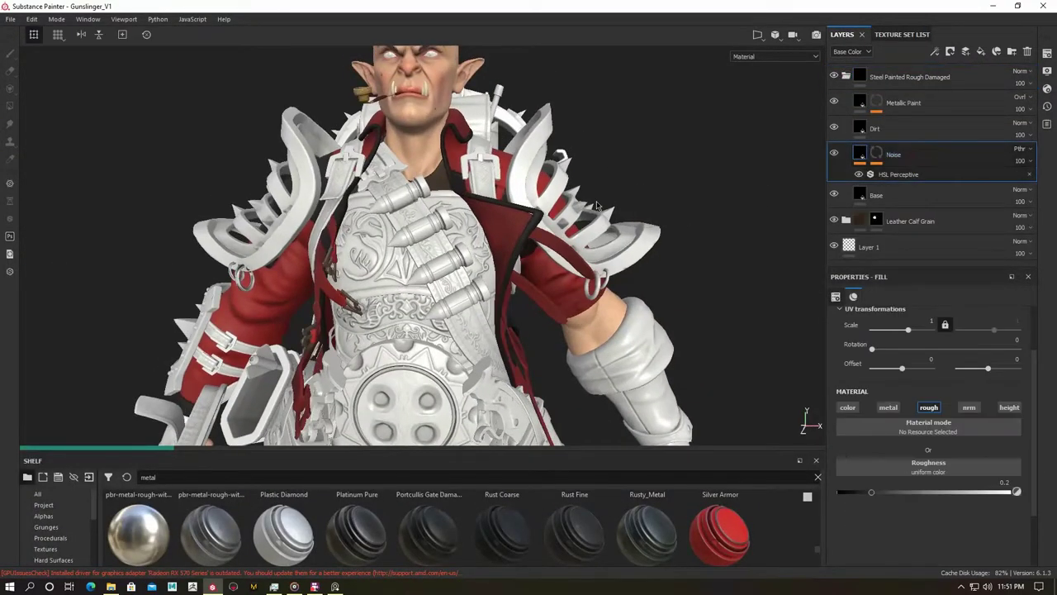
{"action": "scroll", "coordinate": [600, 219], "scroll_direction": "up", "scroll_amount": 2}
Black-mask the steel material, paint it onto the chest plate, and tint its Base colour gold.
{"action": "left_click", "coordinate": [917, 76]}
{"action": "key", "text": "1"}
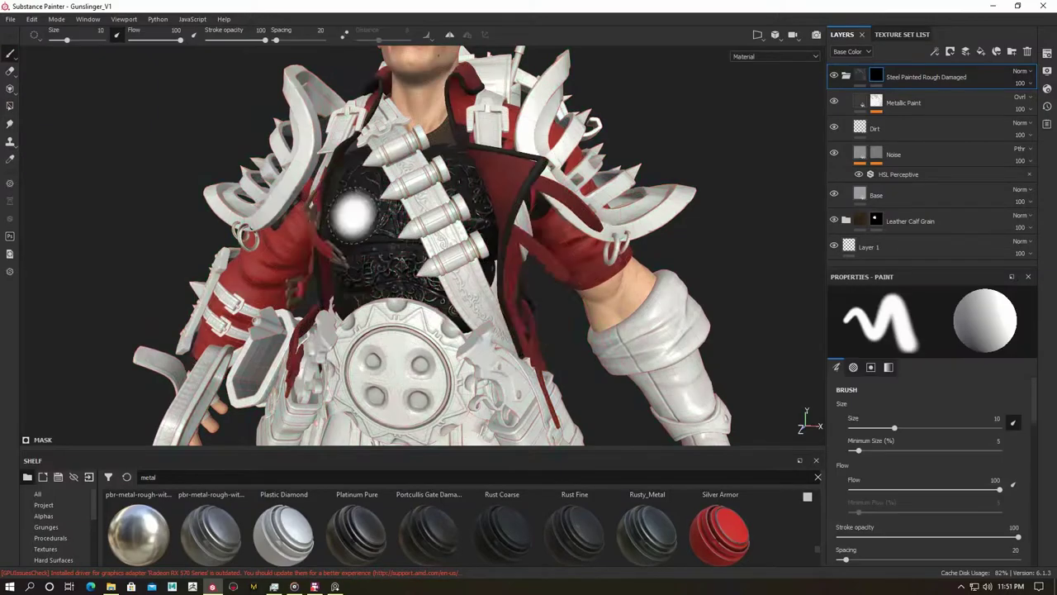
{"action": "left_click_drag", "start_coordinate": [354, 213], "coordinate": [207, 219], "text": "alt"}
{"action": "left_click", "coordinate": [875, 195]}
{"action": "mouse_move", "coordinate": [496, 248]}
{"action": "left_mouse_down", "text": "alt"}
{"action": "mouse_move", "coordinate": [591, 252]}
{"action": "mouse_move", "coordinate": [528, 273]}
{"action": "left_mouse_up", "text": "alt"}
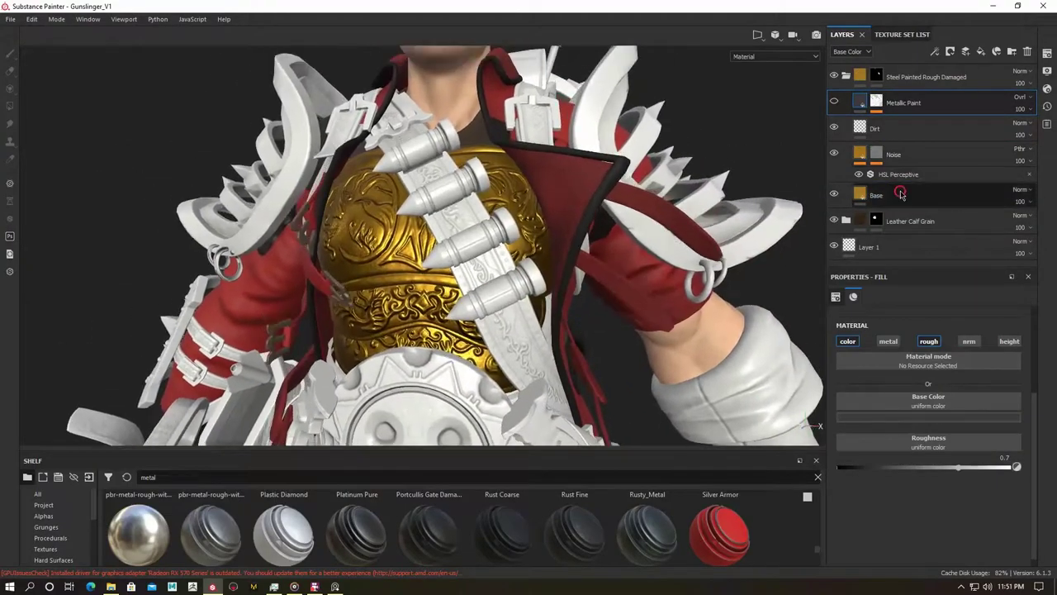
{"action": "left_click", "coordinate": [949, 417]}
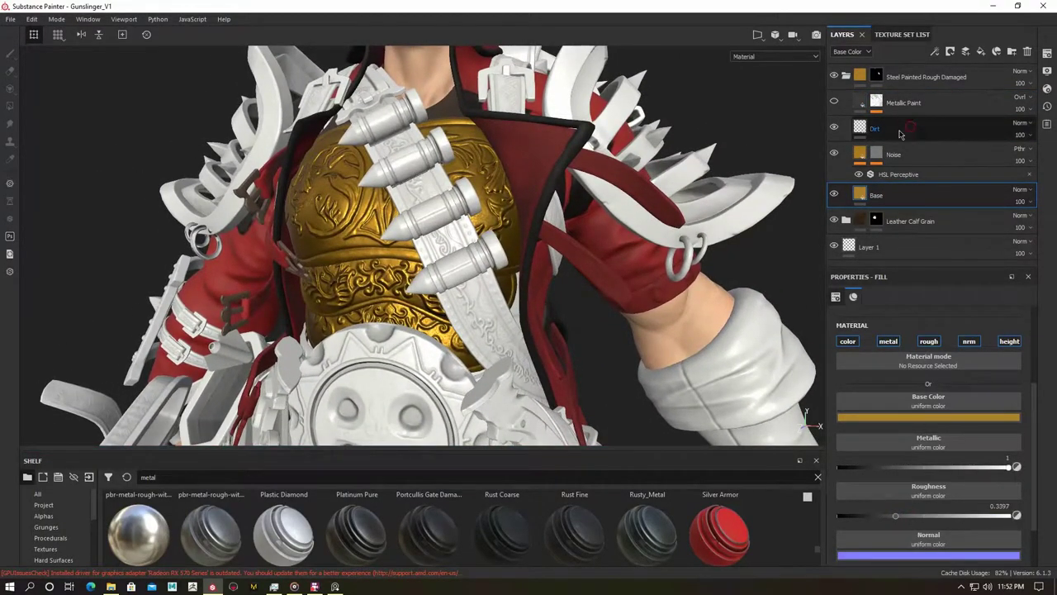
Lower the Metallic Paint roughness to about 0.49 and show the texture set list.
{"action": "left_click", "coordinate": [901, 132]}
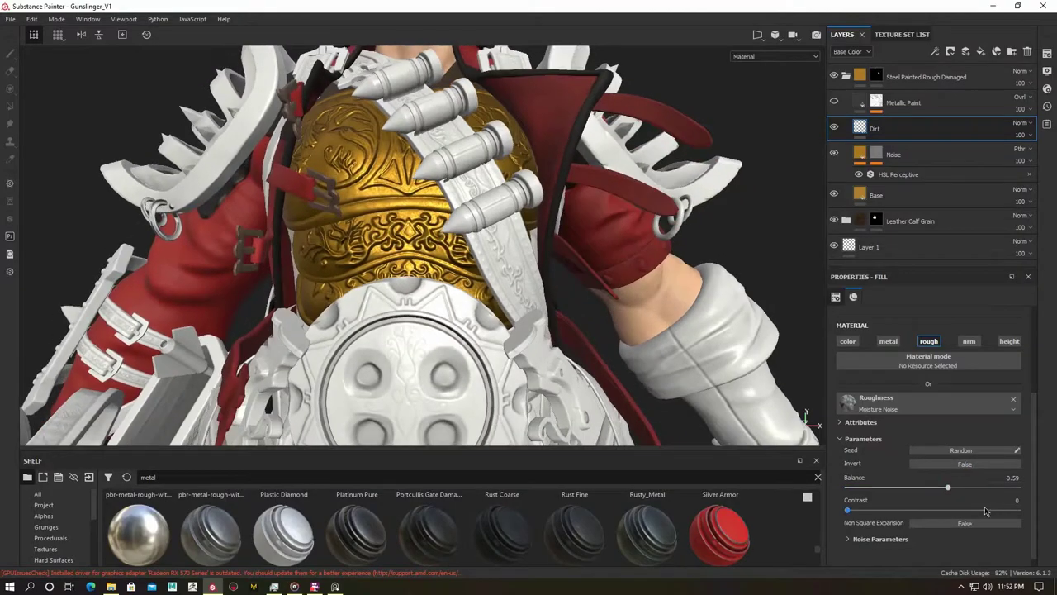
{"action": "scroll", "coordinate": [917, 396], "scroll_direction": "up", "scroll_amount": 1}
{"action": "scroll", "coordinate": [916, 380], "scroll_direction": "up", "scroll_amount": 2}
{"action": "scroll", "coordinate": [920, 362], "scroll_direction": "up", "scroll_amount": 1}
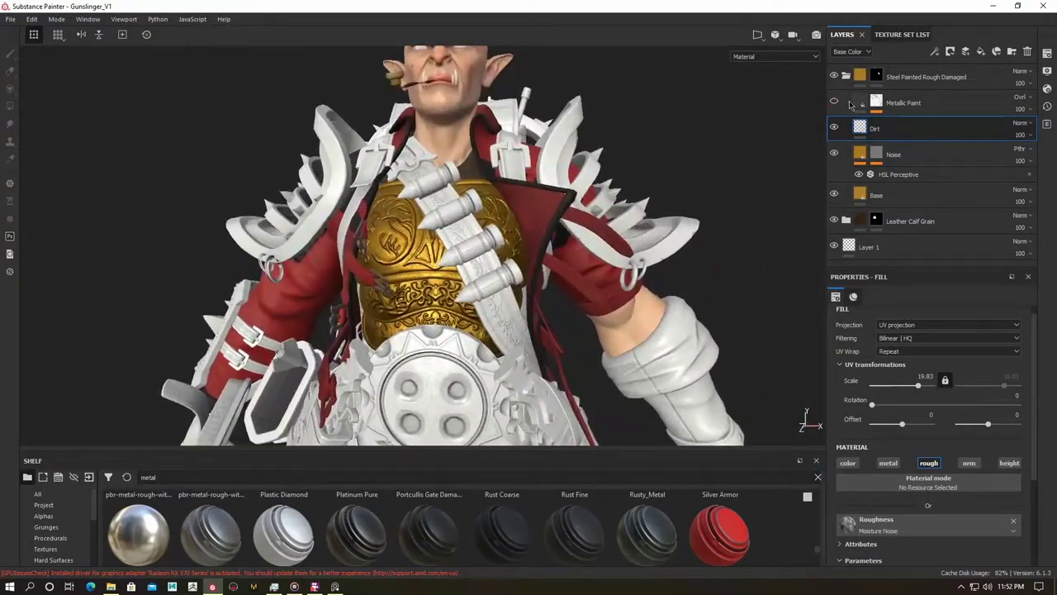
{"action": "left_click", "coordinate": [876, 102]}
{"action": "left_click", "coordinate": [860, 102]}
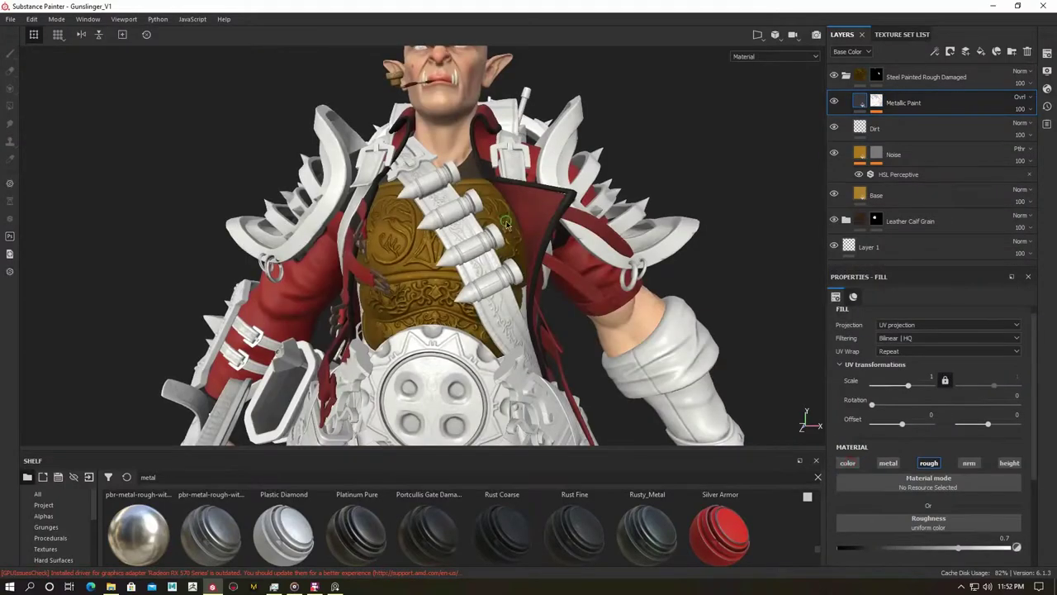
{"action": "left_click_drag", "start_coordinate": [546, 271], "coordinate": [532, 333], "text": "alt"}
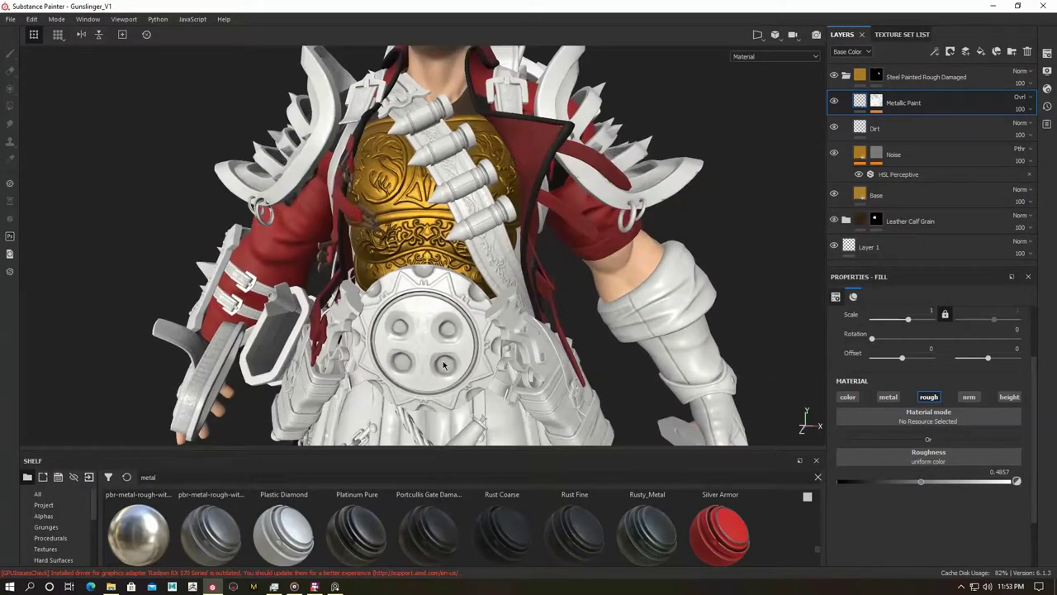
{"action": "left_click", "coordinate": [902, 33]}
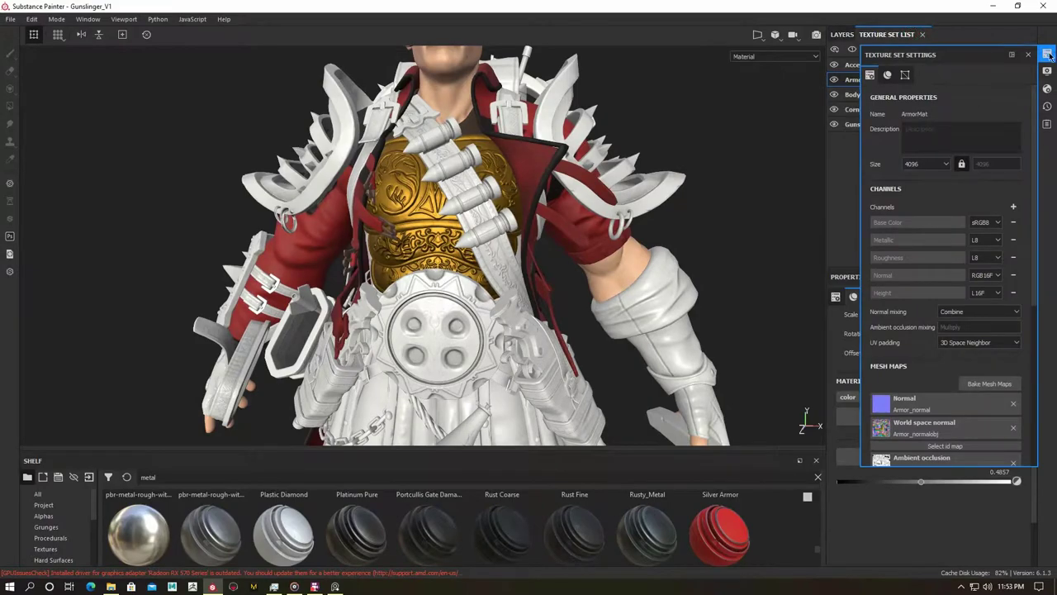
Check the OverCoat set's Leather Fine Aged layer and search the shelf for leather materials.
{"action": "left_click", "coordinate": [891, 90]}
{"action": "left_click", "coordinate": [891, 92]}
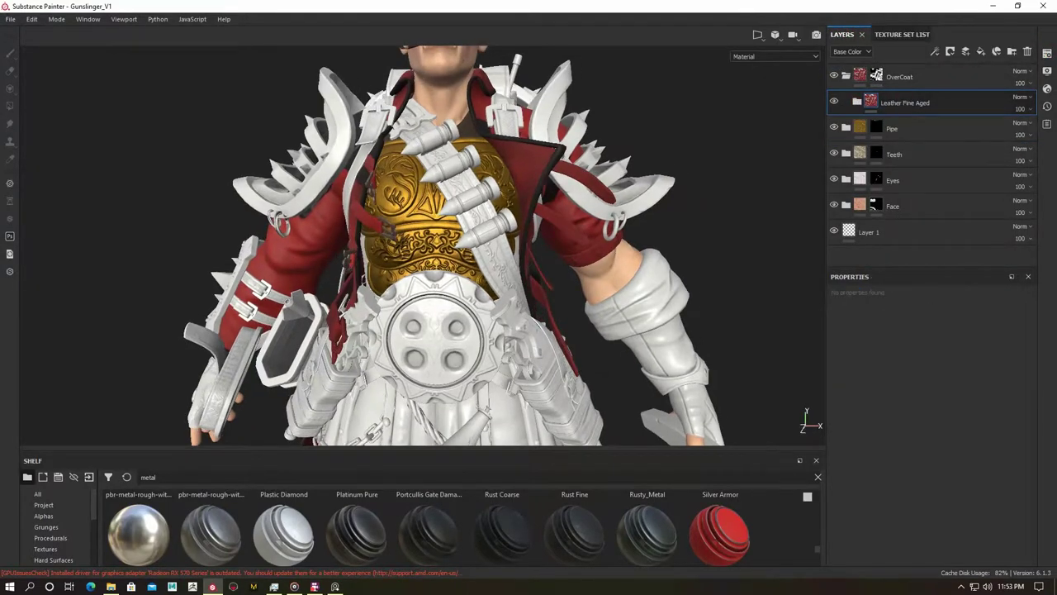
{"action": "left_click", "coordinate": [817, 477]}
{"action": "type", "text": "ther"}
{"action": "left_click_drag", "start_coordinate": [309, 456], "coordinate": [309, 396]}
{"action": "scroll", "coordinate": [526, 258], "scroll_direction": "up", "scroll_amount": 5}
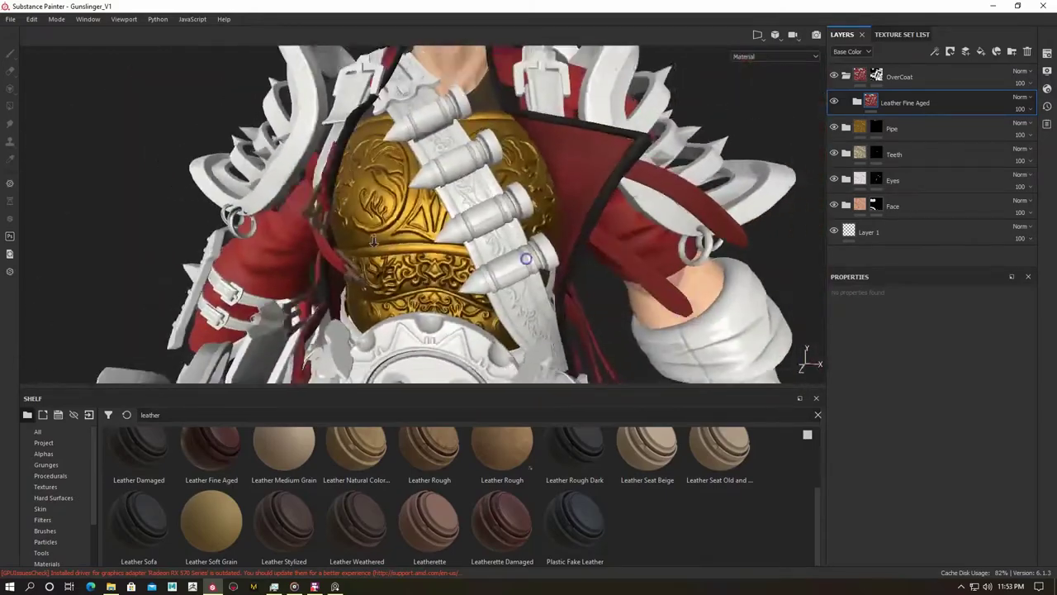
{"action": "scroll", "coordinate": [526, 259], "scroll_direction": "down", "scroll_amount": 3}
Switch back to ArmorMat and bring the gloved hand into close view for masking.
{"action": "left_click", "coordinate": [901, 34]}
{"action": "scroll", "coordinate": [537, 193], "scroll_direction": "down", "scroll_amount": 2}
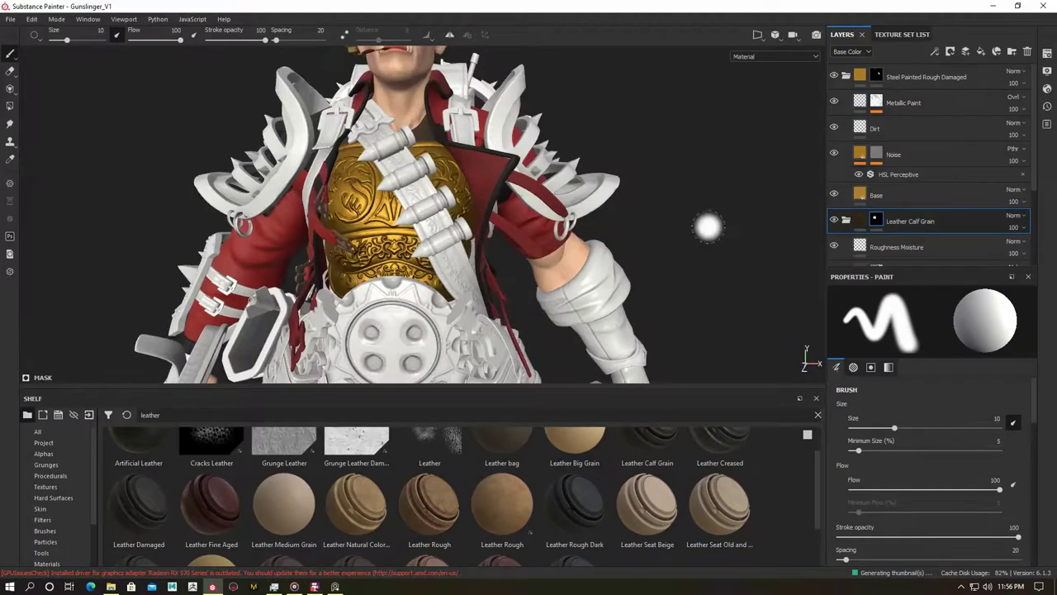
{"action": "left_click_drag", "start_coordinate": [575, 296], "coordinate": [452, 276], "text": "alt"}
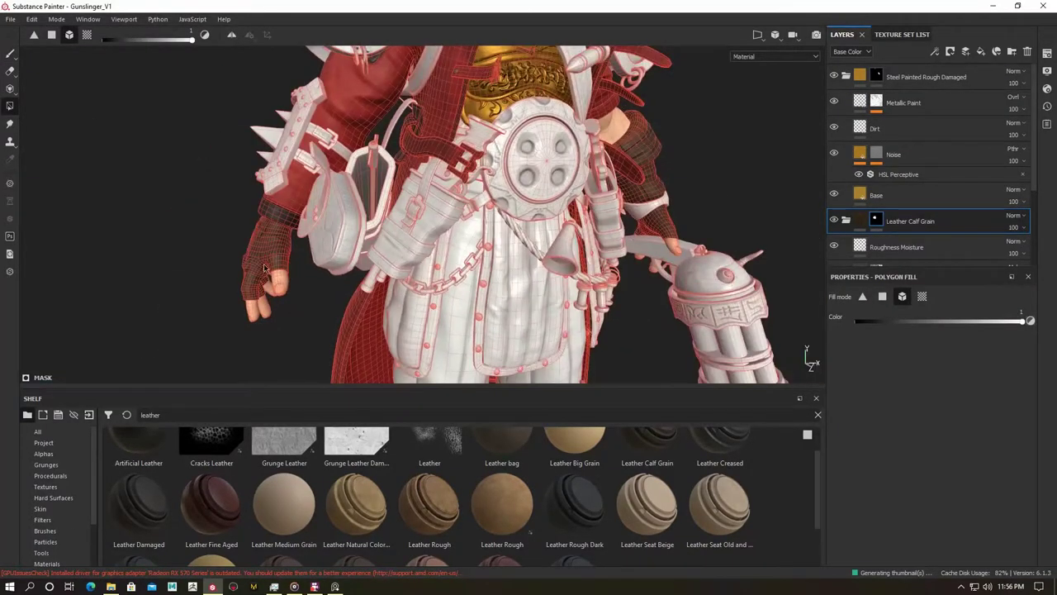
{"action": "key", "text": "1"}
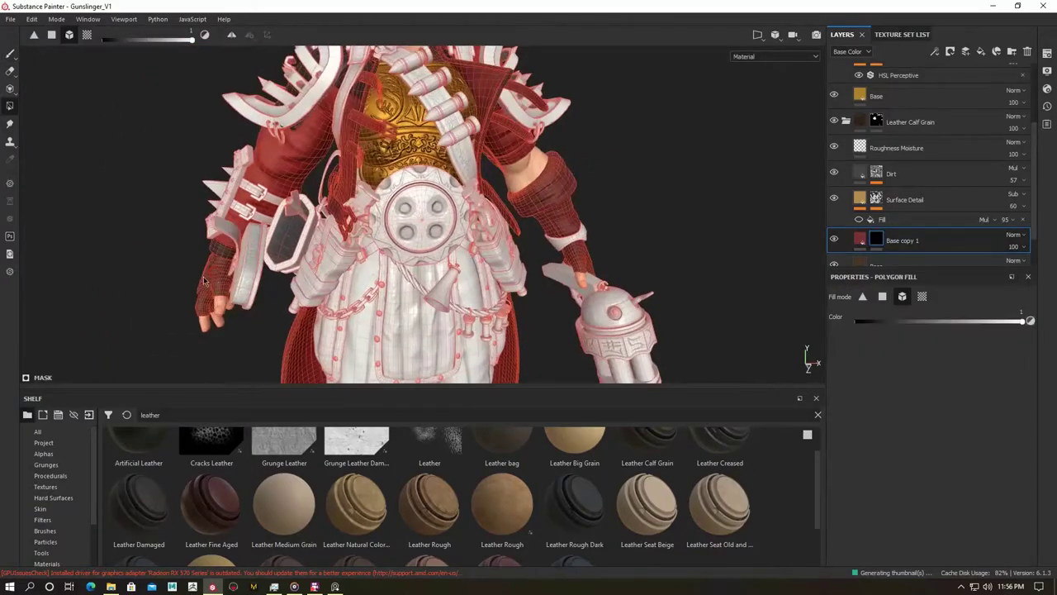
{"action": "left_click_drag", "start_coordinate": [627, 247], "coordinate": [427, 187], "text": "alt"}
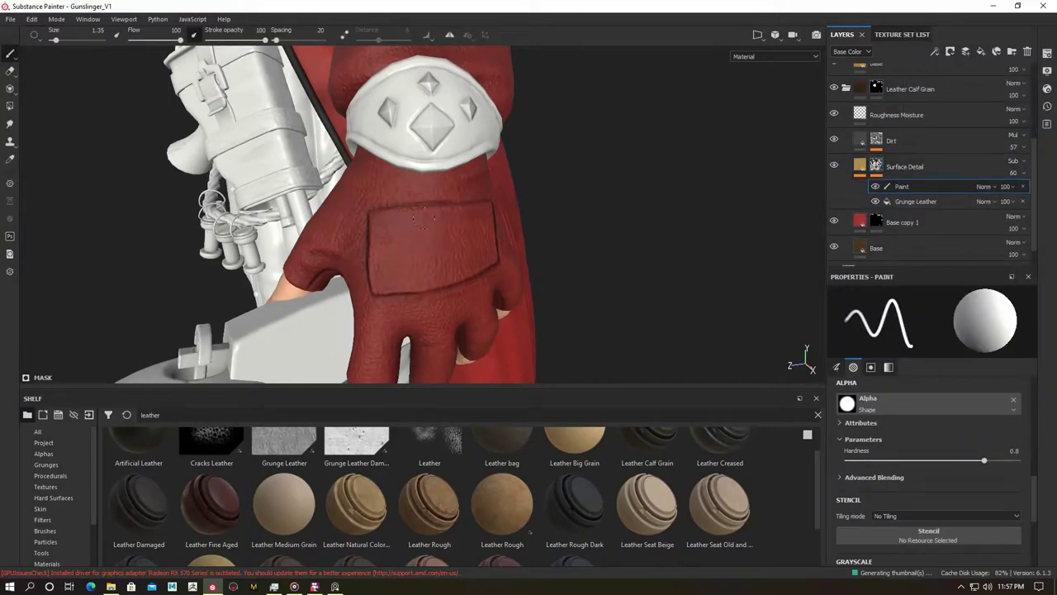
Inspect the grained red gloves and wrist strap up close, then search the shelf for 'metal'.
{"action": "left_click_drag", "start_coordinate": [486, 262], "coordinate": [309, 246], "text": "alt"}
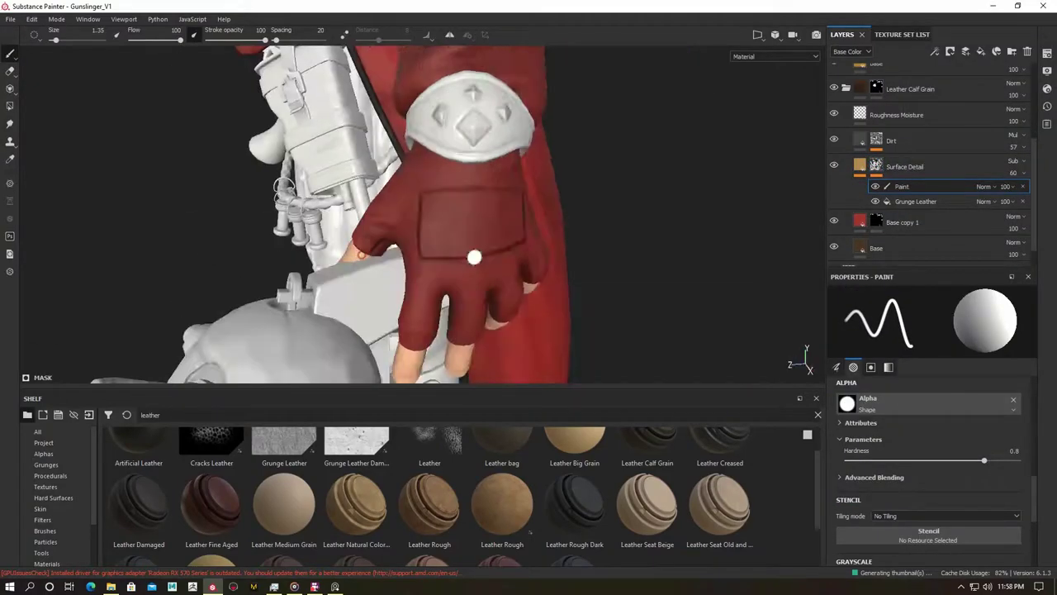
{"action": "scroll", "coordinate": [359, 234], "scroll_direction": "up", "scroll_amount": 5}
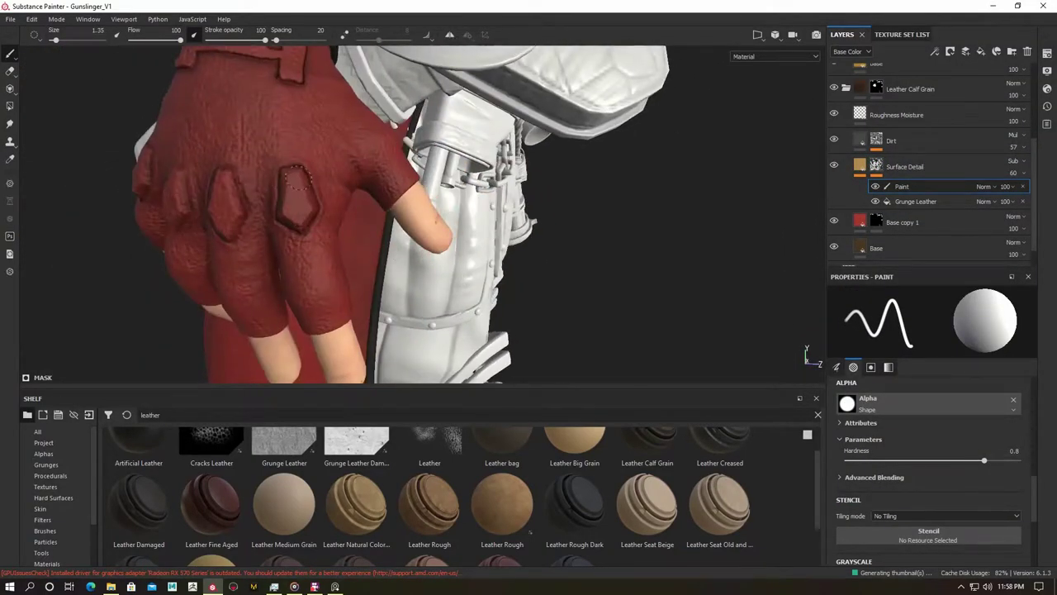
{"action": "left_click_drag", "start_coordinate": [297, 180], "coordinate": [296, 222], "text": "alt"}
{"action": "mouse_move", "coordinate": [214, 209]}
{"action": "left_mouse_down", "text": "alt"}
{"action": "mouse_move", "coordinate": [411, 217]}
{"action": "mouse_move", "coordinate": [211, 161]}
{"action": "mouse_move", "coordinate": [307, 216]}
{"action": "mouse_move", "coordinate": [433, 222]}
{"action": "left_mouse_up", "text": "alt"}
{"action": "scroll", "coordinate": [306, 216], "scroll_direction": "down", "scroll_amount": 5}
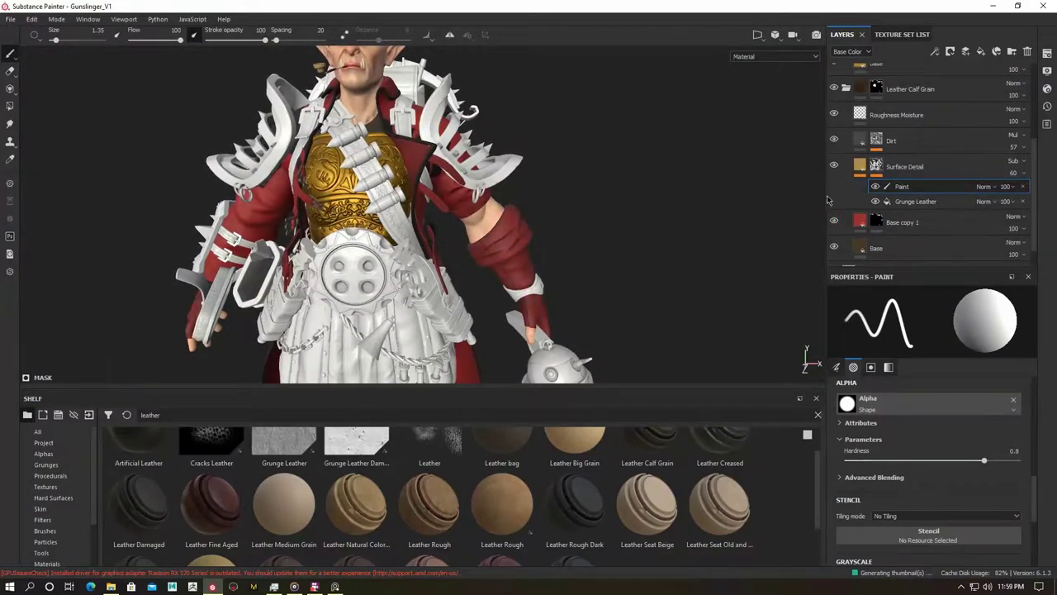
{"action": "left_click_drag", "start_coordinate": [701, 198], "coordinate": [484, 160], "text": "alt"}
{"action": "scroll", "coordinate": [455, 232], "scroll_direction": "up", "scroll_amount": 5}
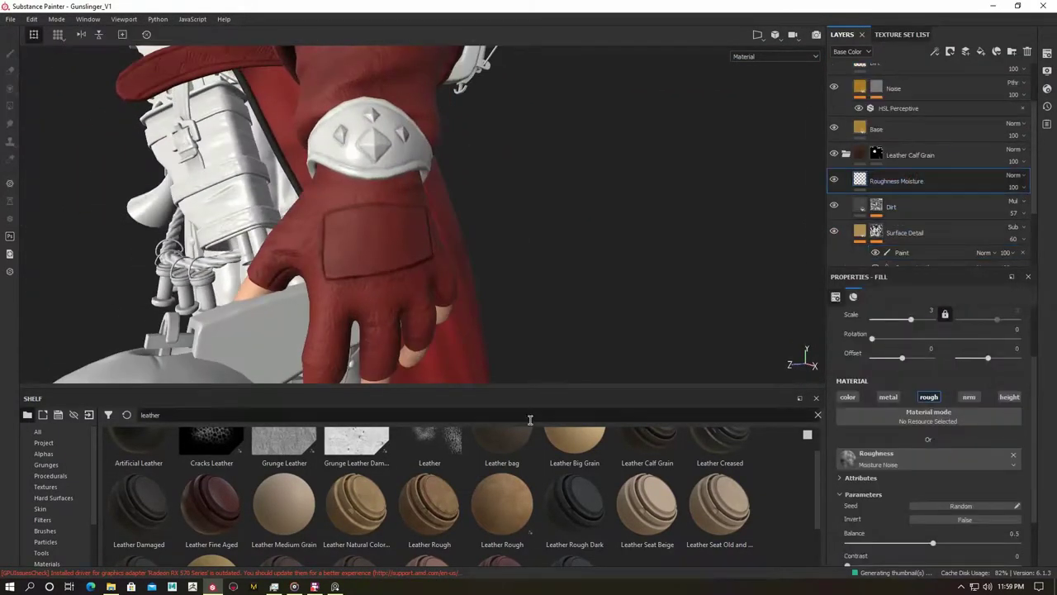
{"action": "type", "text": "metal"}
Add Iron Forged Old as a layer and paint it onto the glove patch trim and knuckle plate.
{"action": "left_click_drag", "start_coordinate": [822, 487], "coordinate": [831, 490]}
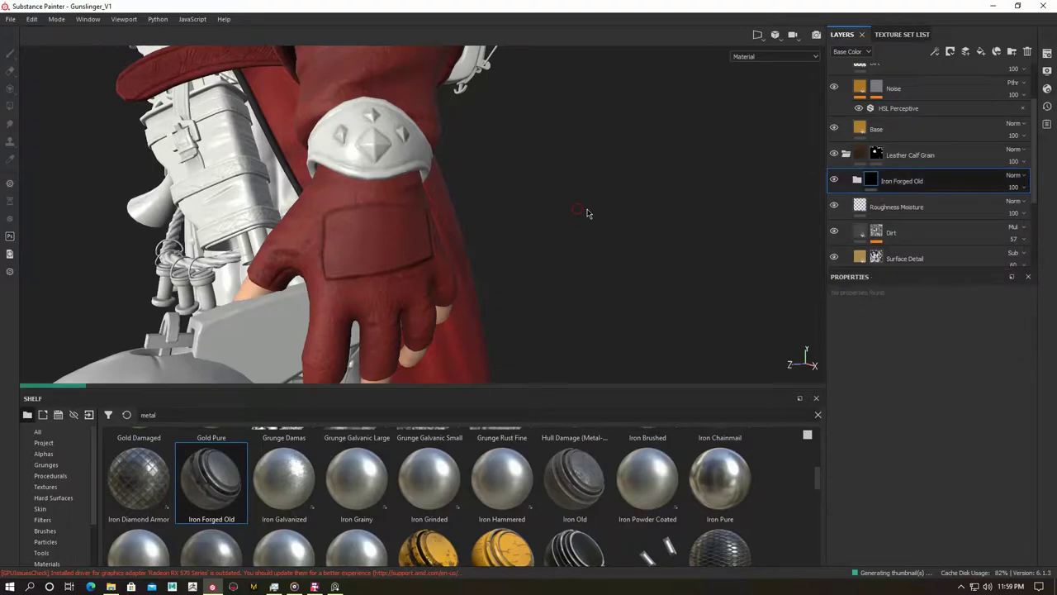
{"action": "left_click_drag", "start_coordinate": [587, 213], "coordinate": [368, 242], "text": "alt"}
{"action": "scroll", "coordinate": [391, 198], "scroll_direction": "up", "scroll_amount": 3}
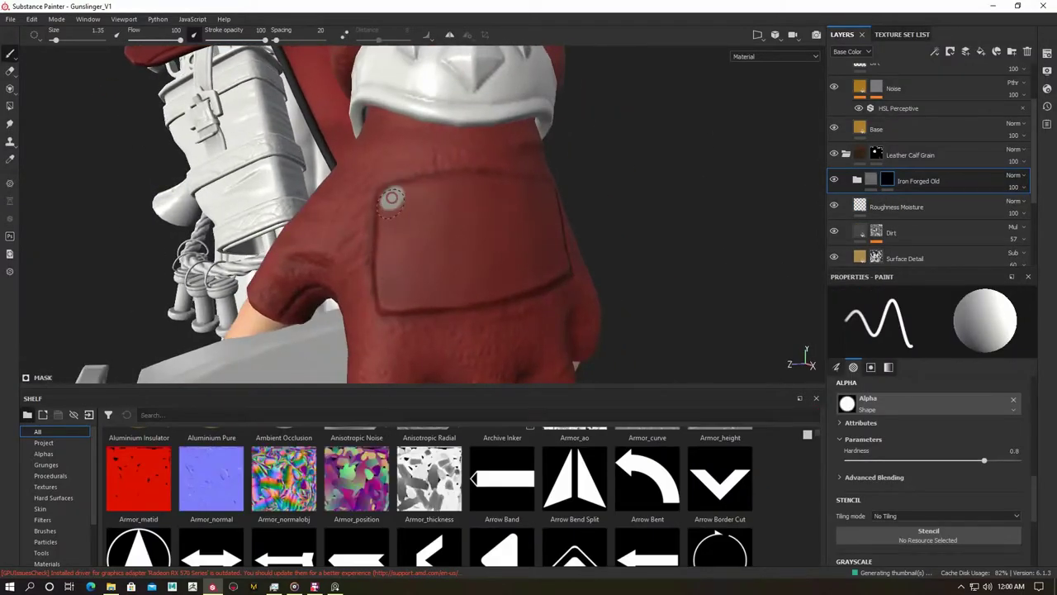
{"action": "left_click_drag", "start_coordinate": [433, 293], "coordinate": [323, 245], "text": "alt"}
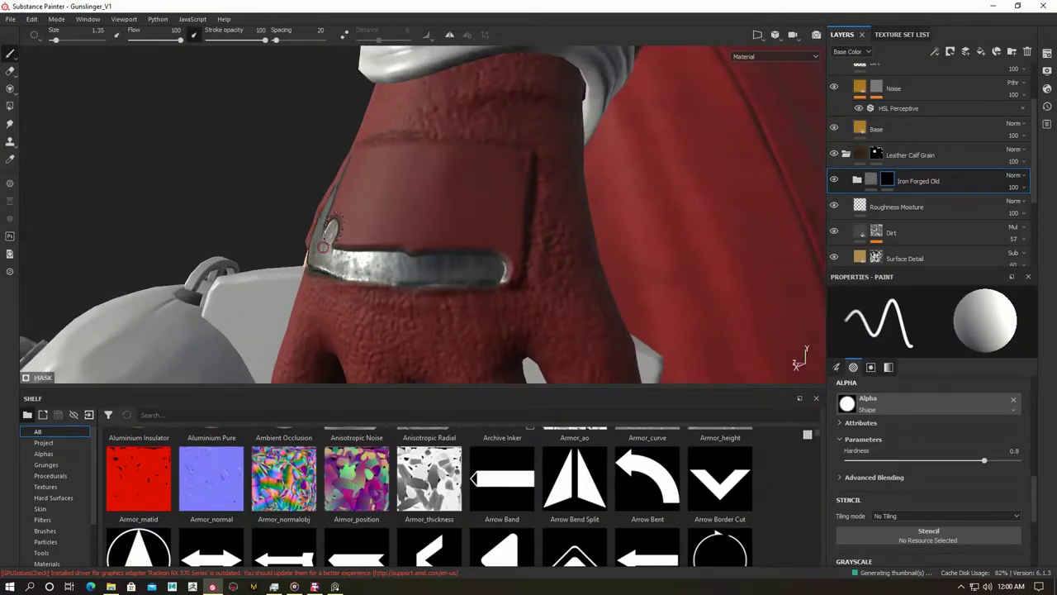
{"action": "left_click_drag", "start_coordinate": [518, 157], "coordinate": [374, 154], "text": "alt"}
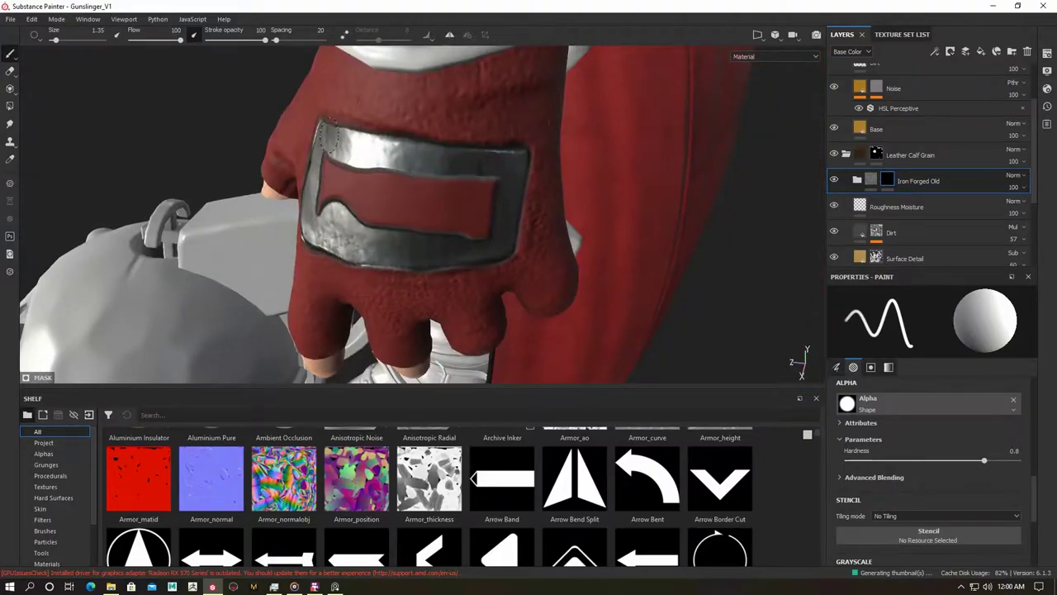
{"action": "left_click_drag", "start_coordinate": [491, 220], "coordinate": [373, 229], "text": "alt"}
{"action": "mouse_move", "coordinate": [502, 199]}
{"action": "left_mouse_down", "text": "alt"}
{"action": "mouse_move", "coordinate": [479, 248]}
{"action": "mouse_move", "coordinate": [413, 205]}
{"action": "left_mouse_up", "text": "alt"}
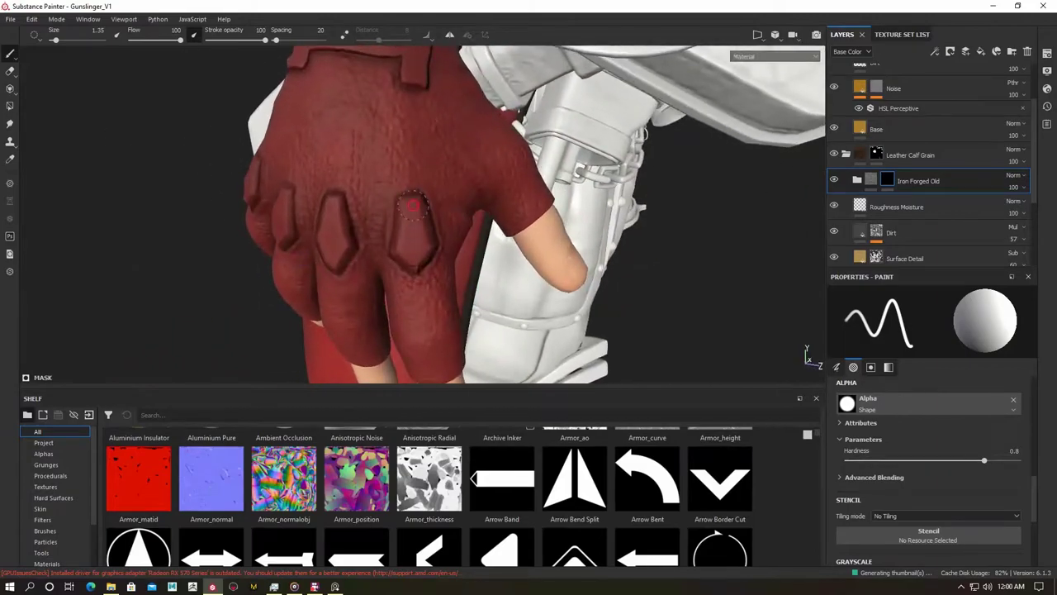
{"action": "left_click", "coordinate": [413, 206]}
{"action": "scroll", "coordinate": [412, 206], "scroll_direction": "up", "scroll_amount": 3}
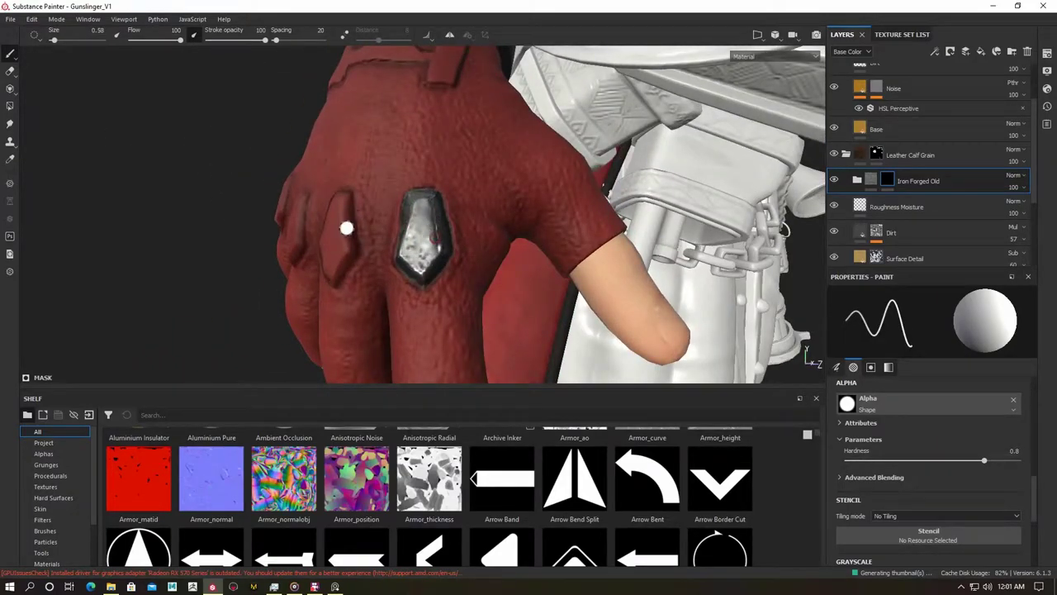
Paint the remaining knuckle plates and wrist-strap buckle from several angles, then frame the character.
{"action": "left_click_drag", "start_coordinate": [385, 232], "coordinate": [431, 201], "text": "alt"}
{"action": "left_click_drag", "start_coordinate": [366, 280], "coordinate": [299, 251], "text": "alt"}
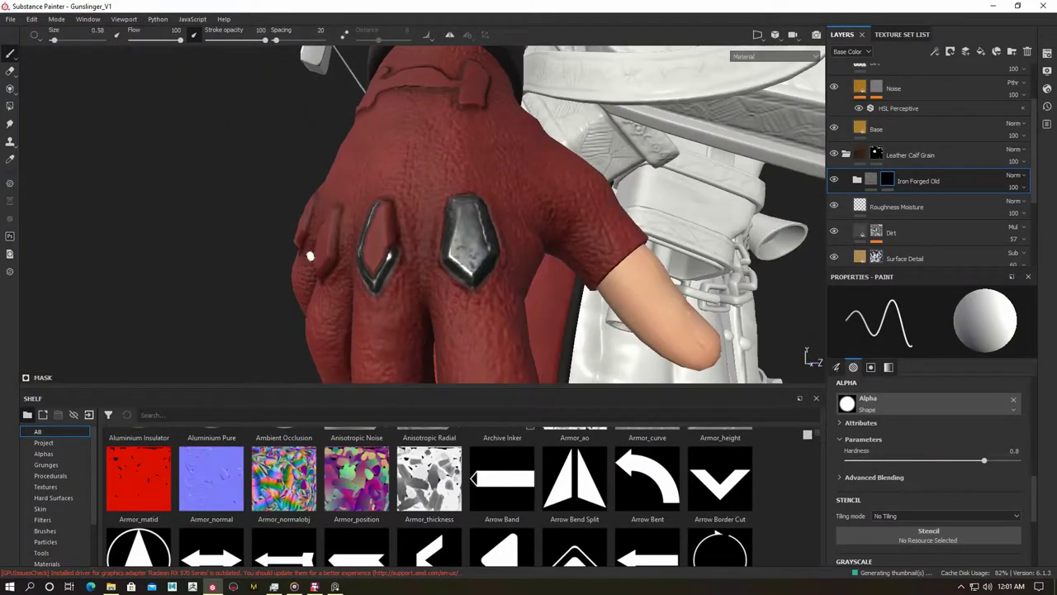
{"action": "mouse_move", "coordinate": [396, 239]}
{"action": "left_mouse_down", "text": "alt"}
{"action": "mouse_move", "coordinate": [259, 237]}
{"action": "mouse_move", "coordinate": [432, 286]}
{"action": "mouse_move", "coordinate": [446, 252]}
{"action": "mouse_move", "coordinate": [434, 188]}
{"action": "mouse_move", "coordinate": [421, 189]}
{"action": "left_mouse_up", "text": "alt"}
{"action": "mouse_move", "coordinate": [389, 249]}
{"action": "left_mouse_down", "text": "alt"}
{"action": "mouse_move", "coordinate": [460, 272]}
{"action": "mouse_move", "coordinate": [474, 160]}
{"action": "left_mouse_up", "text": "alt"}
{"action": "mouse_move", "coordinate": [471, 211]}
{"action": "left_mouse_down", "text": "alt"}
{"action": "mouse_move", "coordinate": [484, 232]}
{"action": "mouse_move", "coordinate": [458, 239]}
{"action": "left_mouse_up", "text": "alt"}
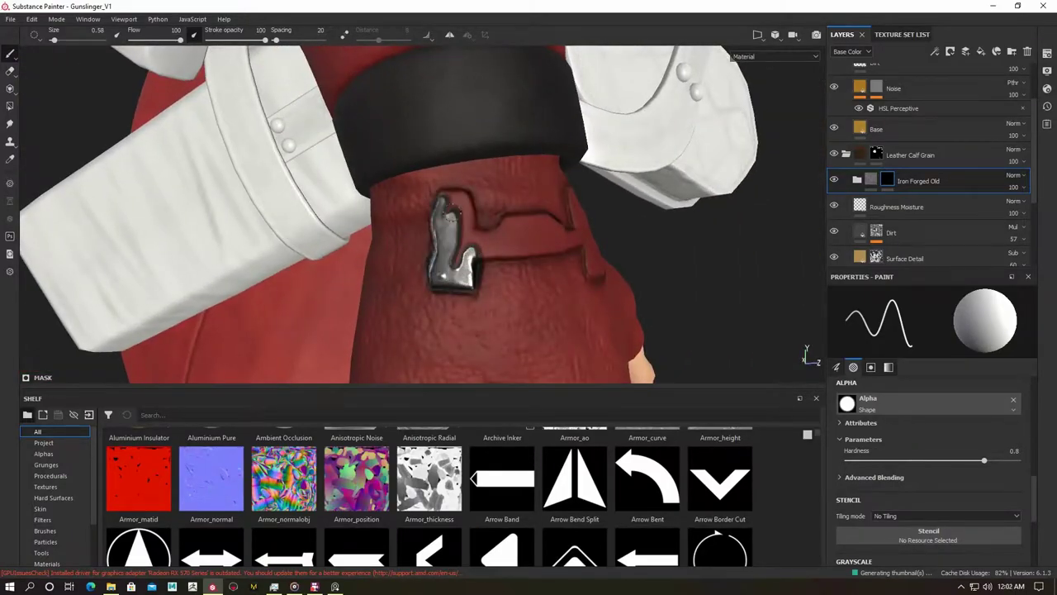
{"action": "left_click_drag", "start_coordinate": [453, 239], "coordinate": [413, 231], "text": "alt"}
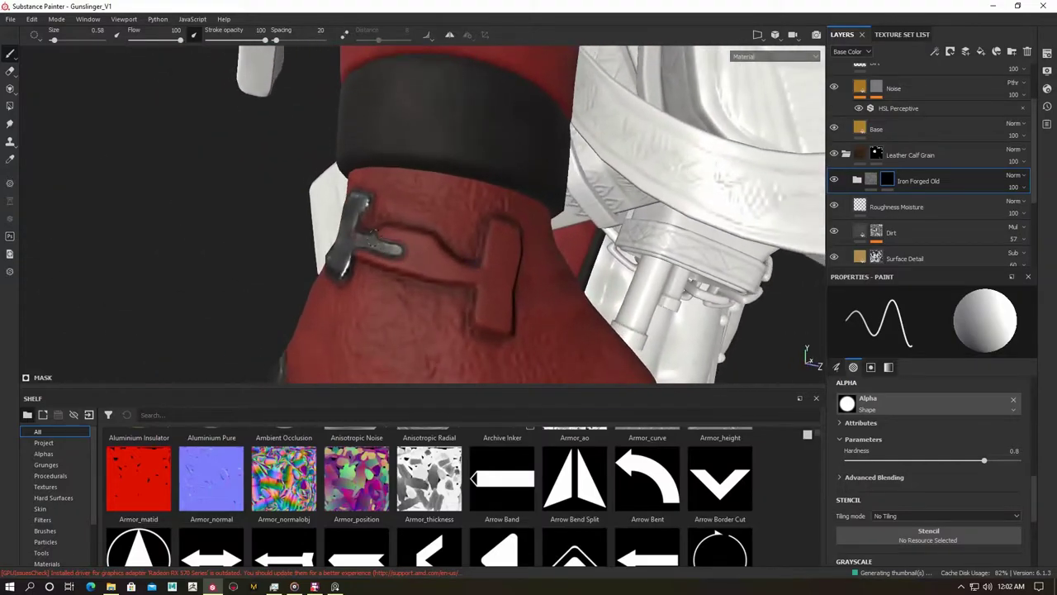
{"action": "left_click_drag", "start_coordinate": [442, 272], "coordinate": [354, 245], "text": "alt"}
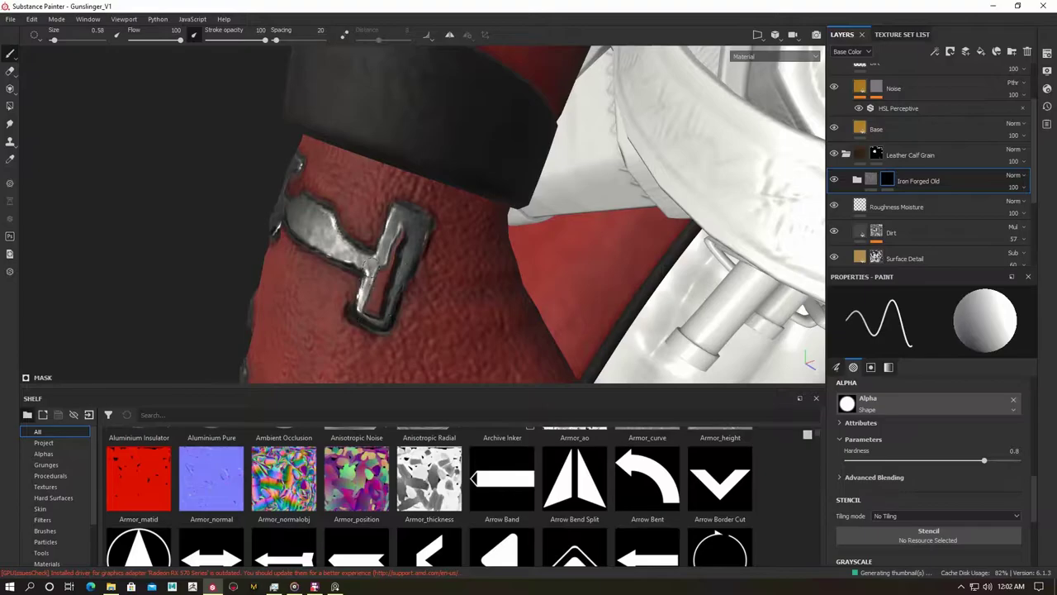
{"action": "key", "text": "f"}
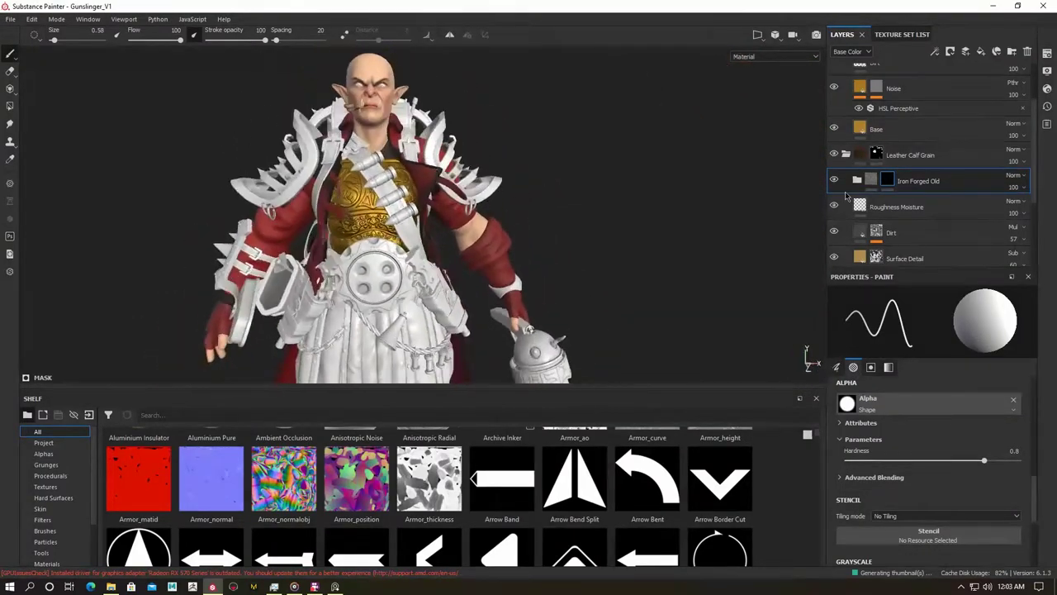
Pick the ArmorMat texture set and filter the shelf with 'fabric' for fabric materials.
{"action": "left_click_drag", "start_coordinate": [479, 176], "coordinate": [330, 283], "text": "alt"}
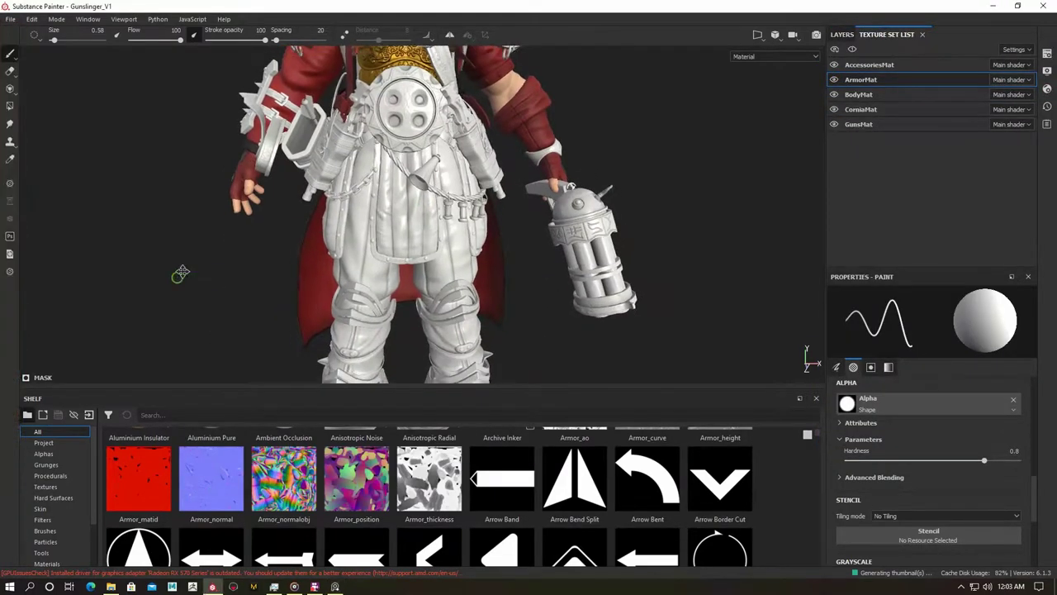
{"action": "type", "text": "fabric"}
{"action": "mouse_move", "coordinate": [816, 478]}
{"action": "left_mouse_down"}
{"action": "mouse_move", "coordinate": [830, 527]}
{"action": "mouse_move", "coordinate": [830, 481]}
{"action": "left_mouse_up"}
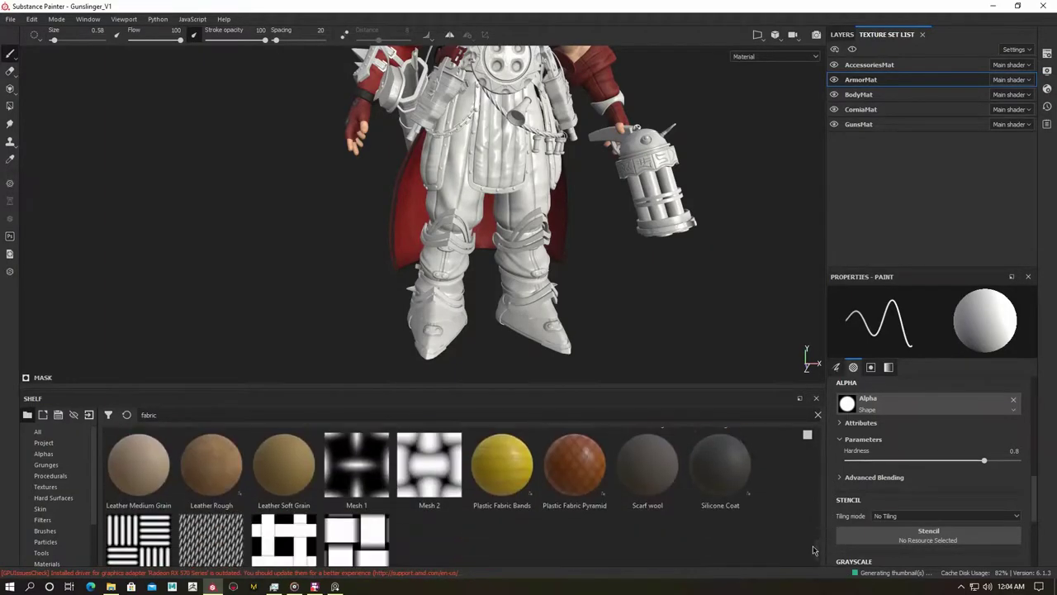
{"action": "left_click", "coordinate": [921, 75]}
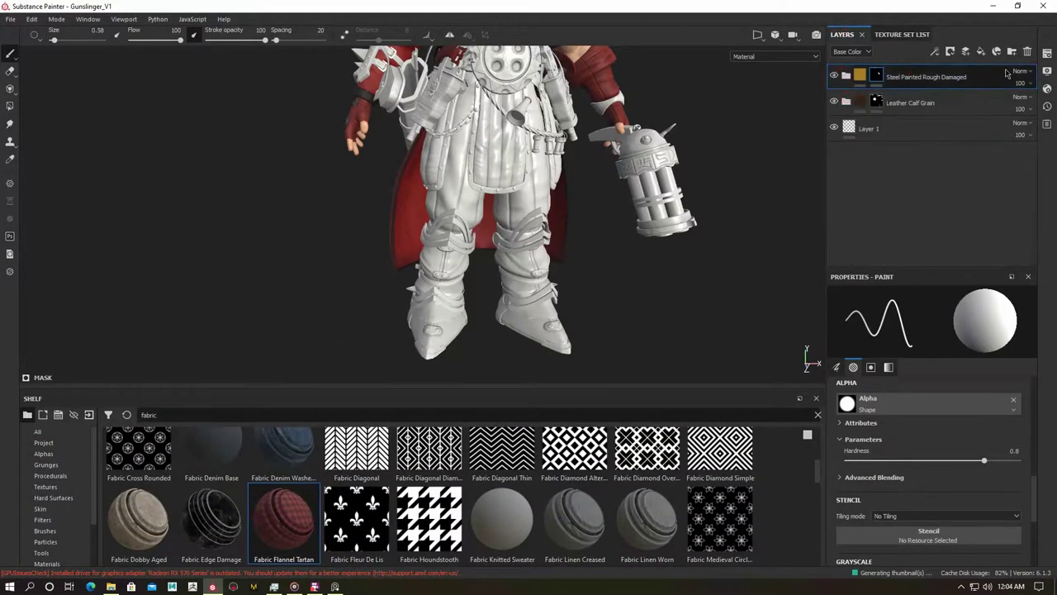
Add Fabric Flannel Tartan, polygon-mask it onto the pants, and raise Warp intensity to 0.19.
{"action": "left_click_drag", "start_coordinate": [506, 142], "coordinate": [461, 237]}
{"action": "key", "text": "4"}
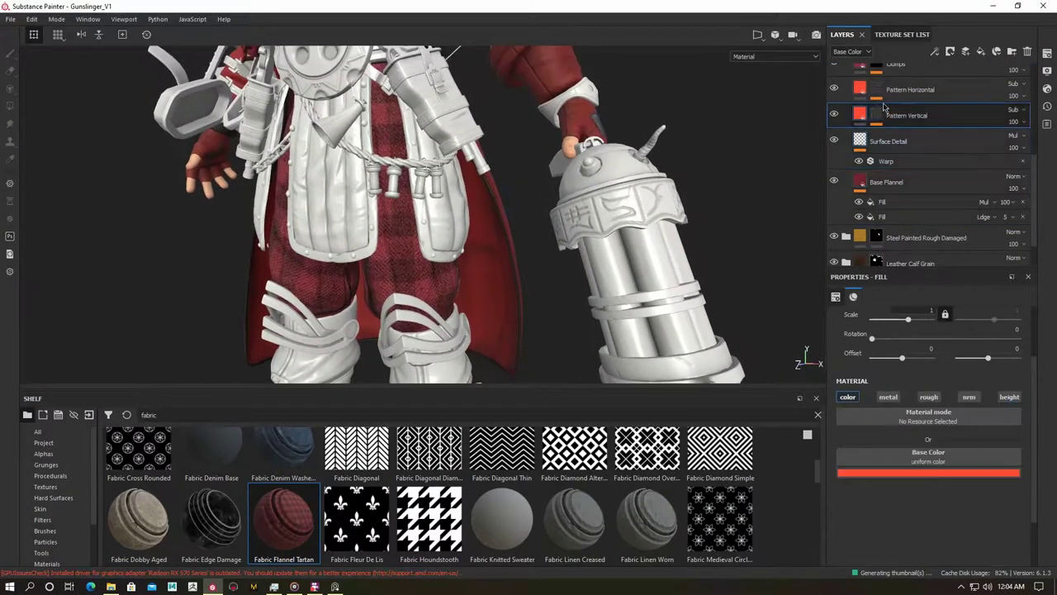
{"action": "scroll", "coordinate": [835, 165], "scroll_direction": "up", "scroll_amount": 2}
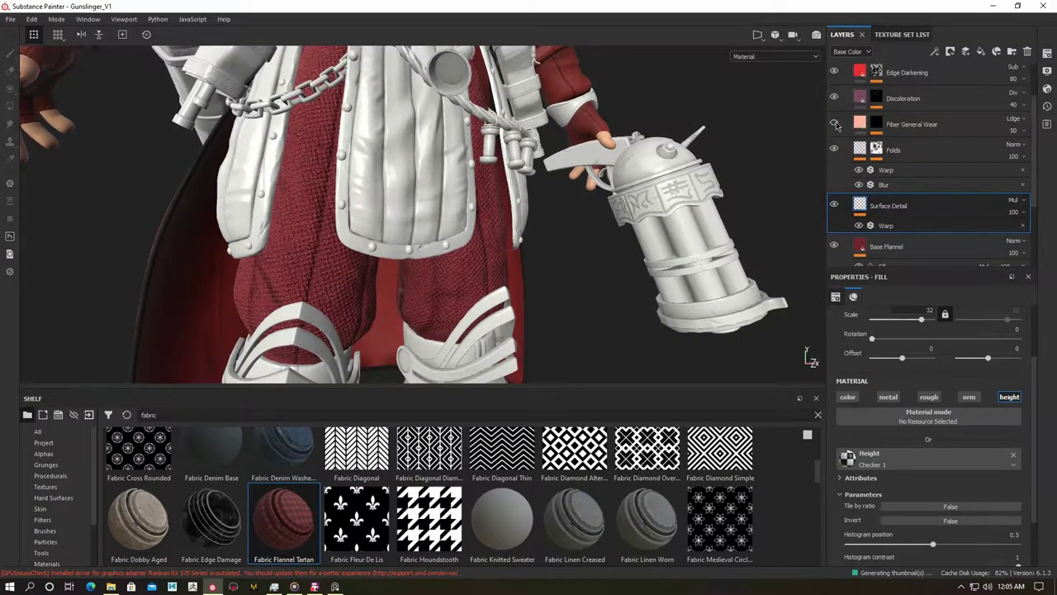
{"action": "scroll", "coordinate": [933, 429], "scroll_direction": "down", "scroll_amount": 3}
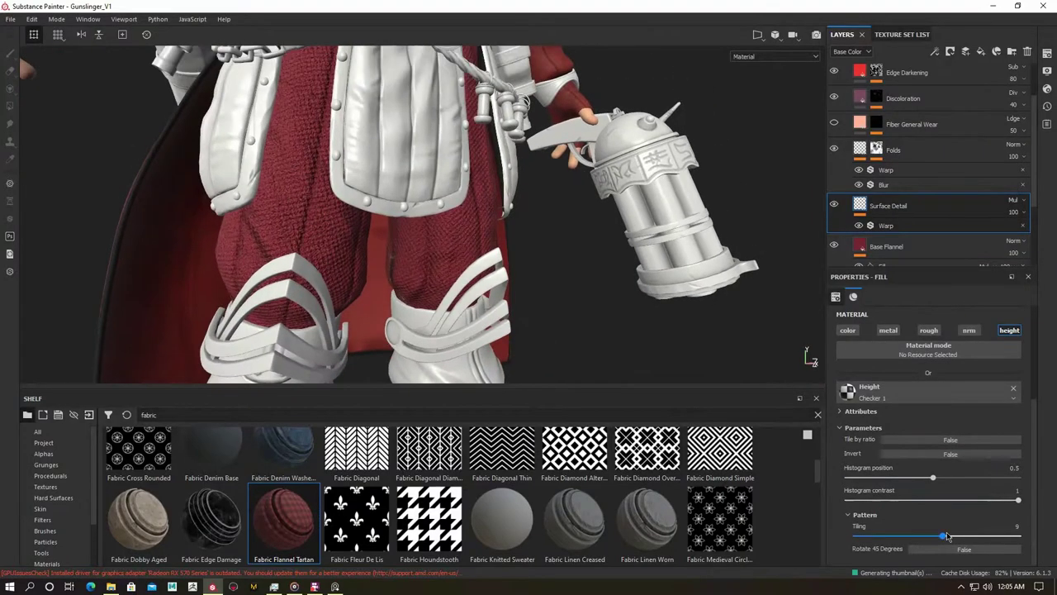
{"action": "left_click", "coordinate": [927, 156]}
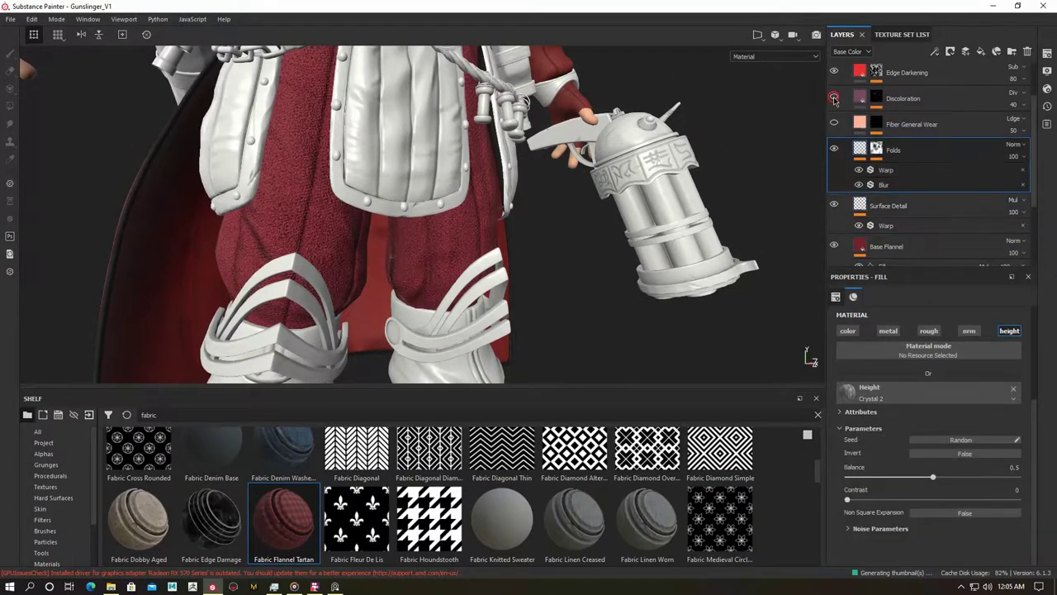
{"action": "scroll", "coordinate": [836, 206], "scroll_direction": "down", "scroll_amount": 1}
{"action": "left_click", "coordinate": [834, 213]}
{"action": "left_click", "coordinate": [876, 192]}
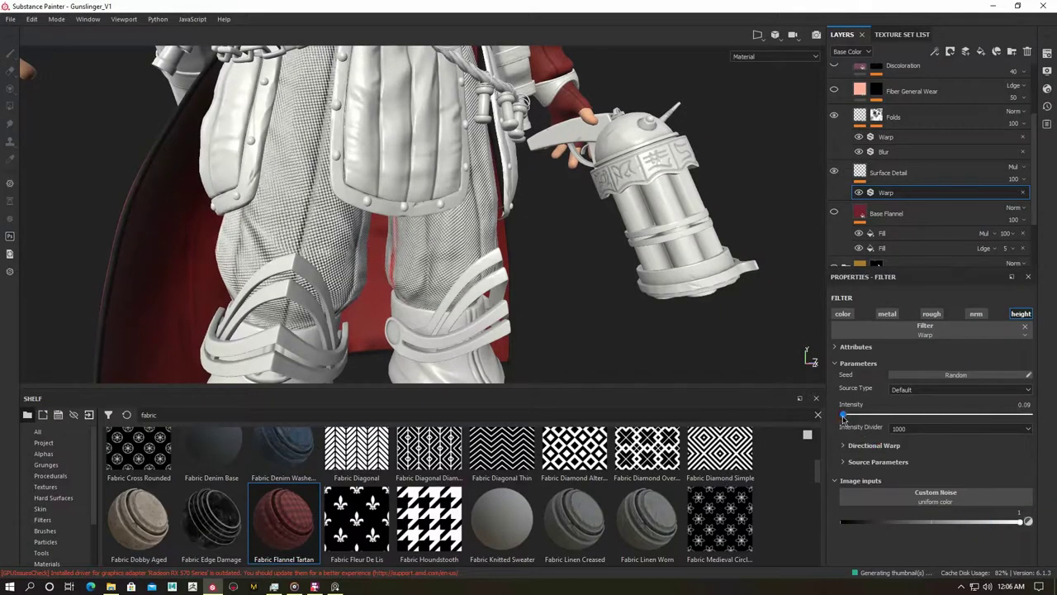
{"action": "left_click_drag", "start_coordinate": [843, 417], "coordinate": [845, 417]}
Recolour the Base Flannel layer's base colour to dark navy and check the texture set settings.
{"action": "left_click", "coordinate": [900, 213]}
{"action": "left_click", "coordinate": [834, 213]}
{"action": "left_click", "coordinate": [928, 404]}
{"action": "left_click", "coordinate": [917, 419]}
{"action": "left_click", "coordinate": [928, 406]}
{"action": "left_click", "coordinate": [962, 499]}
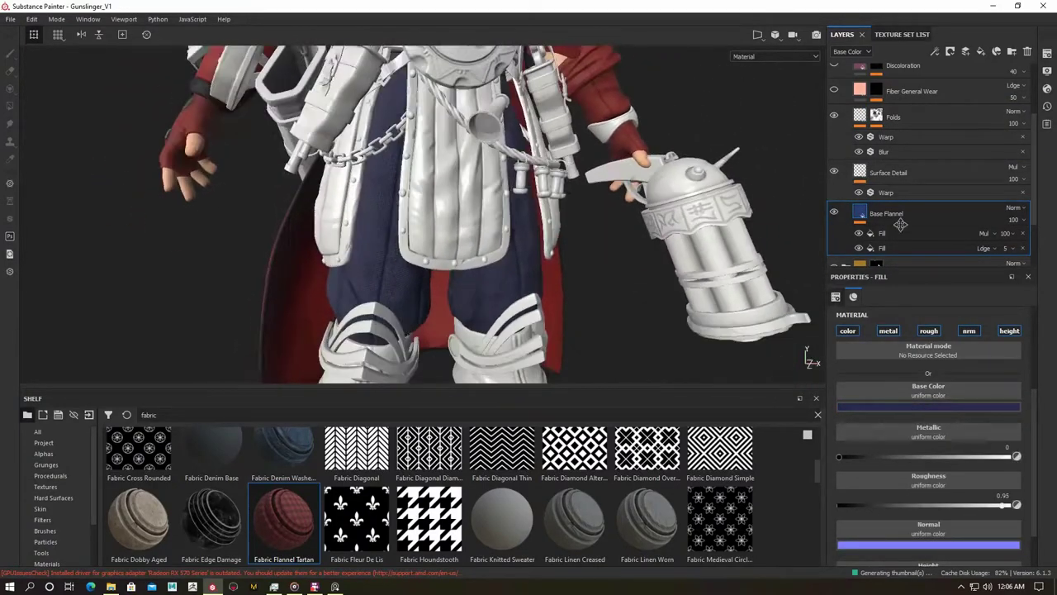
{"action": "left_click", "coordinate": [888, 173]}
{"action": "left_click", "coordinate": [851, 53]}
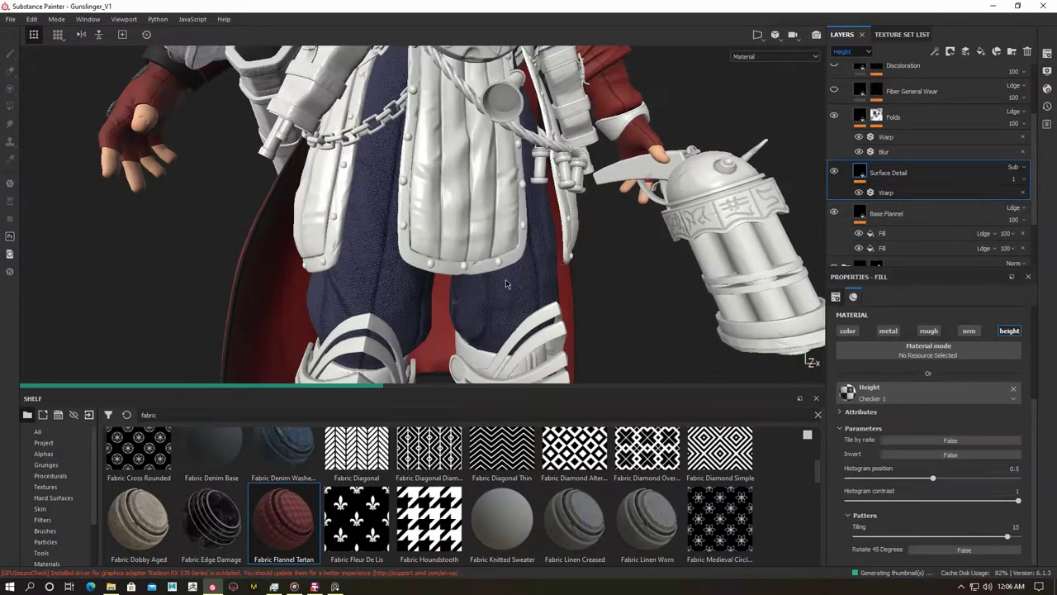
{"action": "left_click", "coordinate": [1048, 72]}
{"action": "left_click", "coordinate": [1047, 74]}
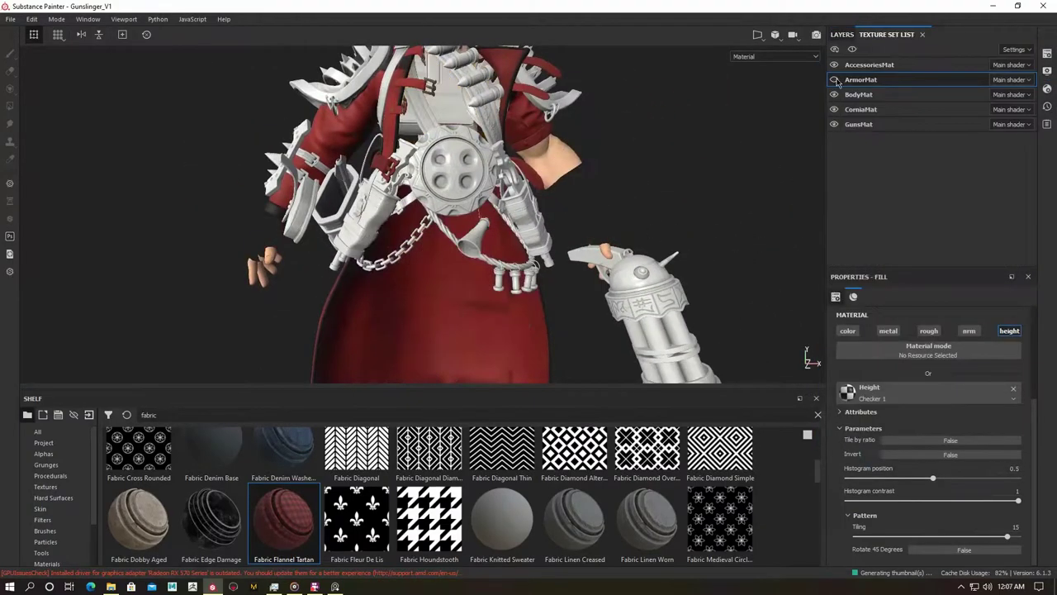
Preview the Leather Calf Grain mask on the model, then select the Iron Forged Old mask.
{"action": "left_click", "coordinate": [876, 128]}
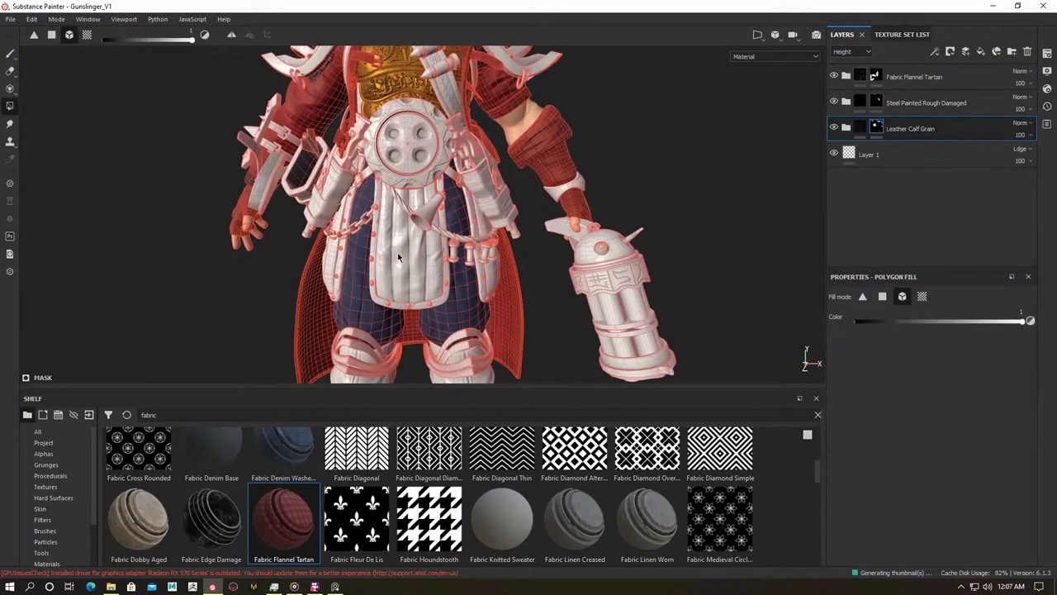
{"action": "left_click_drag", "start_coordinate": [397, 252], "coordinate": [466, 198], "text": "alt"}
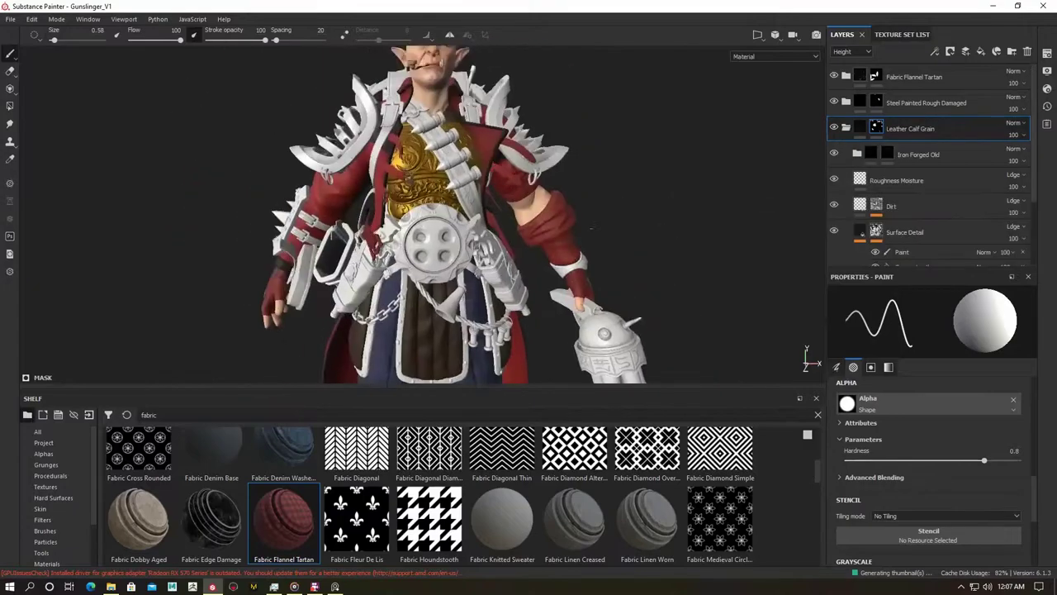
{"action": "key", "text": "4"}
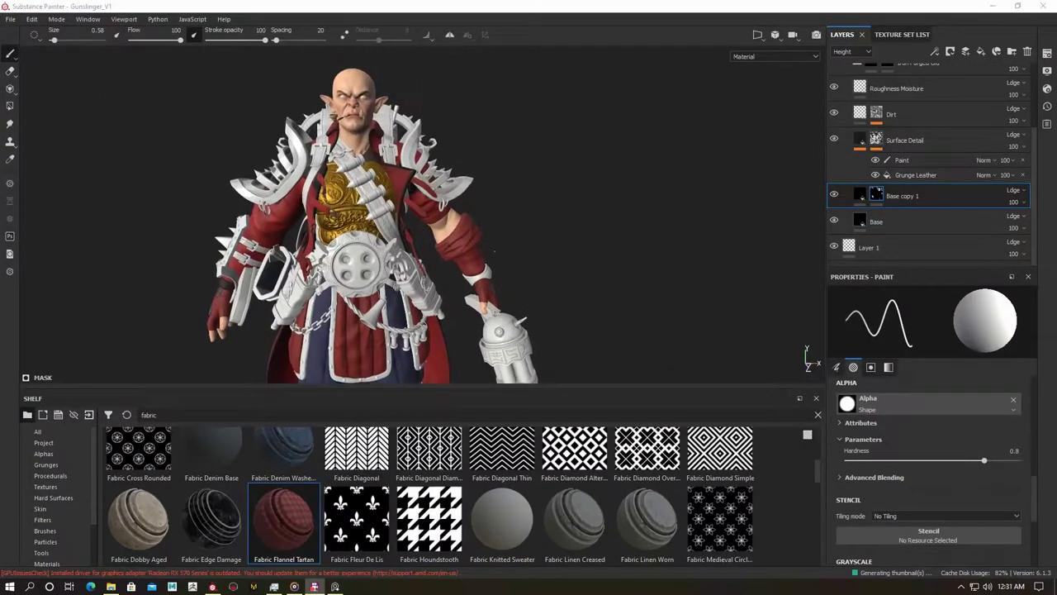
{"action": "left_click_drag", "start_coordinate": [447, 395], "coordinate": [447, 457]}
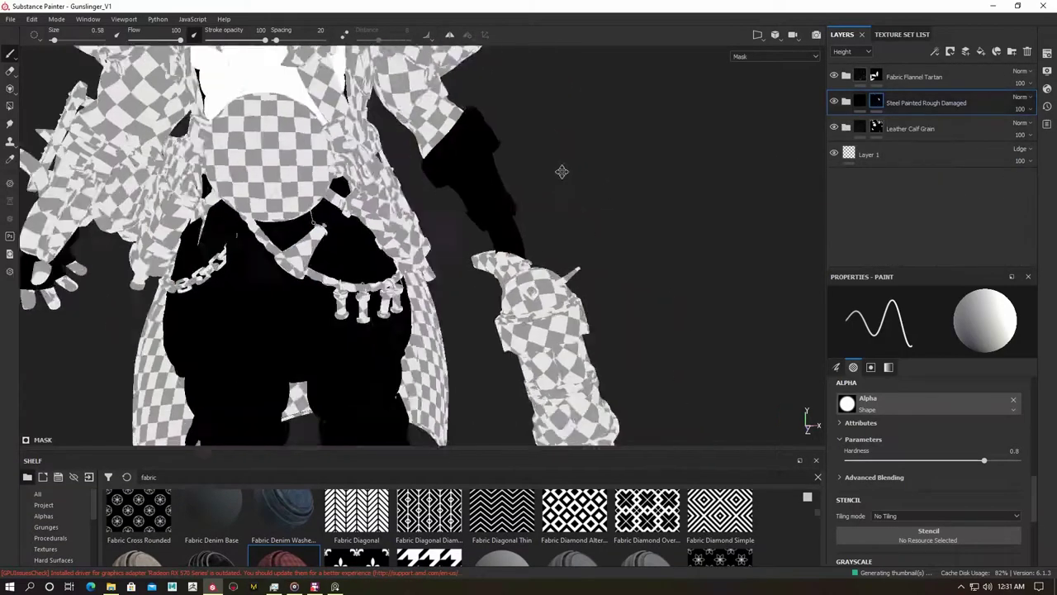
{"action": "left_click", "coordinate": [859, 102], "text": "alt"}
{"action": "left_click", "coordinate": [846, 128]}
{"action": "key", "text": "4"}
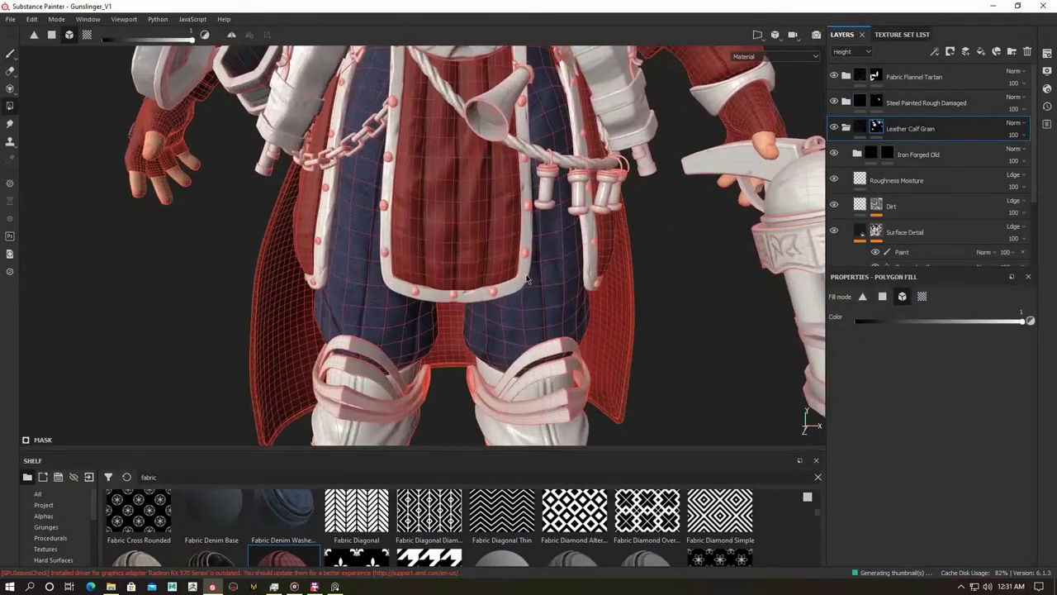
{"action": "left_click", "coordinate": [917, 155]}
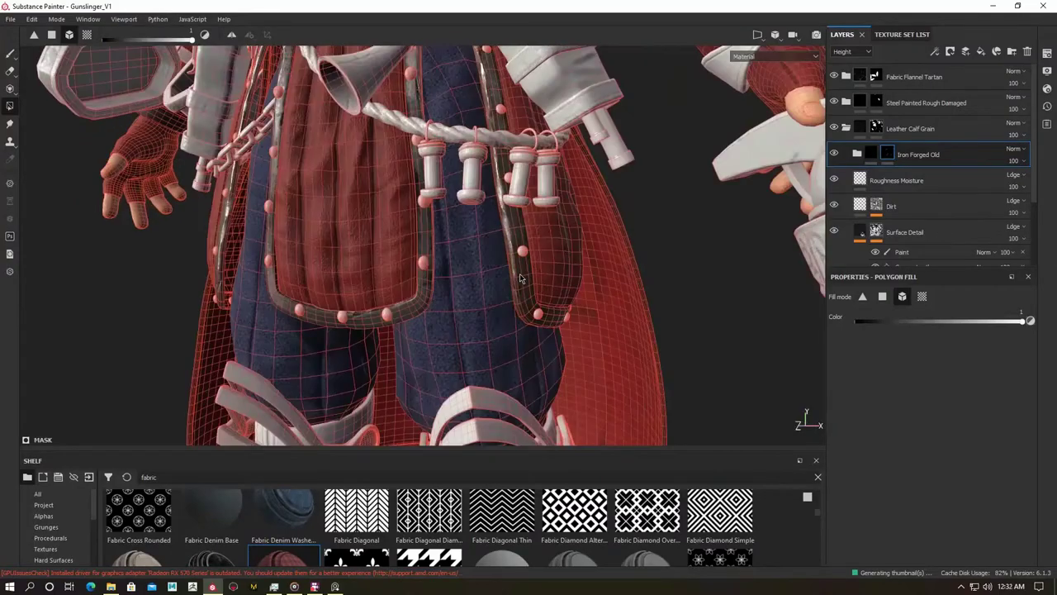
{"action": "key", "text": "1"}
{"action": "left_click_drag", "start_coordinate": [435, 263], "coordinate": [628, 264], "text": "alt"}
Try adding a colour selection to the Iron Forged Old mask, then undo it.
{"action": "right_click", "coordinate": [909, 155]}
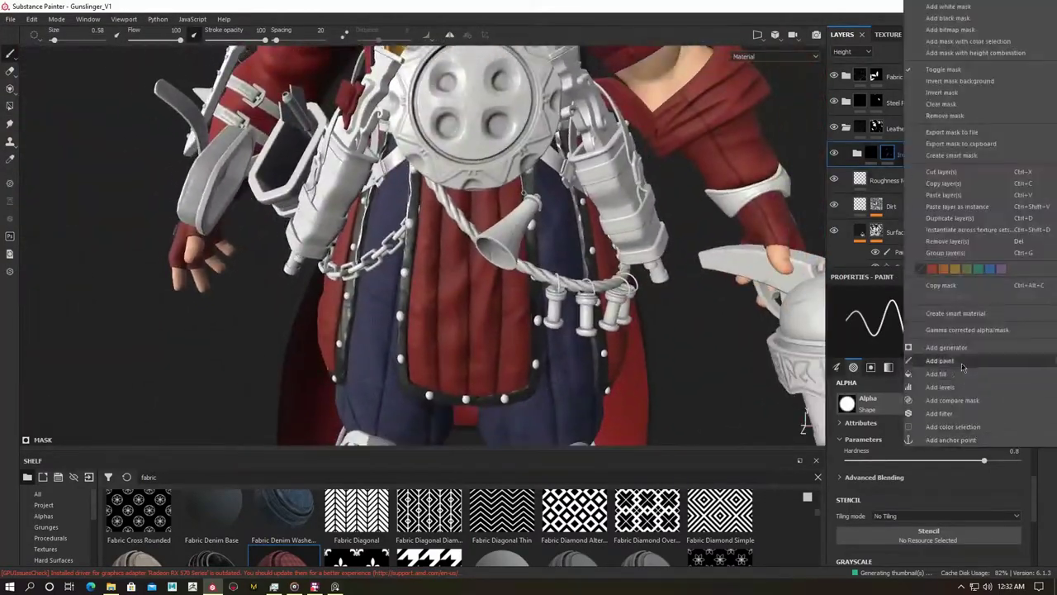
{"action": "key", "text": "Escape"}
{"action": "right_click", "coordinate": [908, 155]}
{"action": "left_click", "coordinate": [953, 426]}
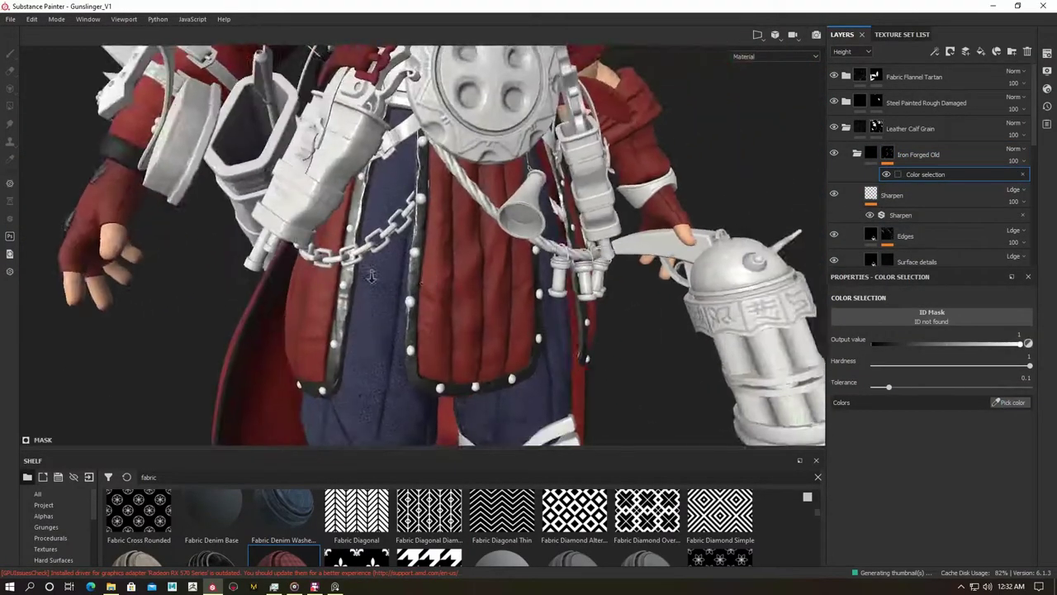
{"action": "key", "text": "ctrl+z"}
{"action": "key", "text": "4"}
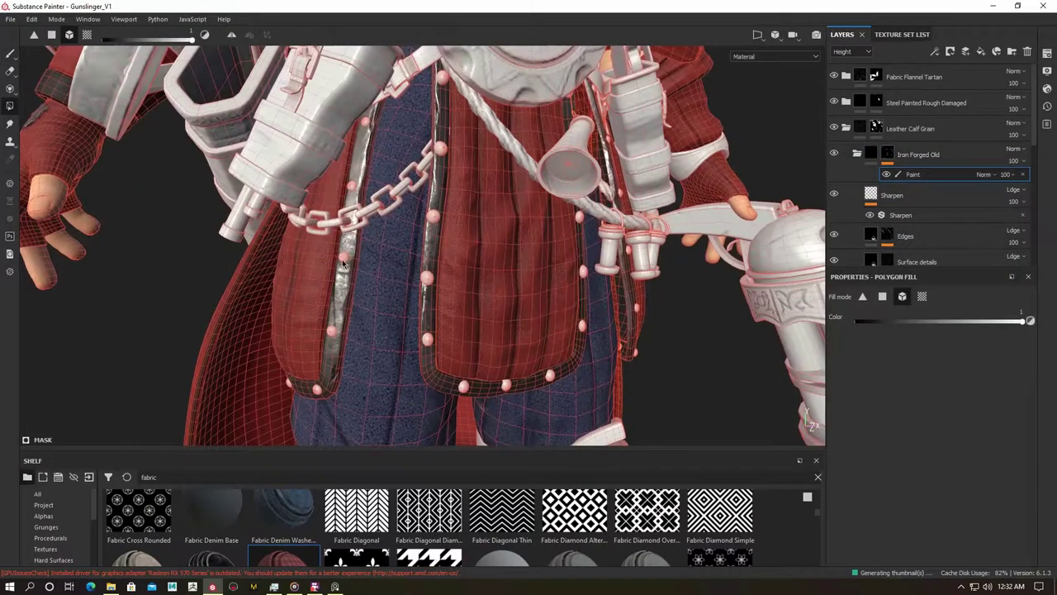
{"action": "scroll", "coordinate": [343, 262], "scroll_direction": "up", "scroll_amount": 3}
{"action": "key", "text": "ctrl+z"}
Polygon-fill the trim bands around the coat's front flaps with Iron Forged Old.
{"action": "mouse_move", "coordinate": [342, 262]}
{"action": "left_mouse_down", "text": "alt"}
{"action": "mouse_move", "coordinate": [369, 365]}
{"action": "mouse_move", "coordinate": [294, 322]}
{"action": "mouse_move", "coordinate": [330, 287]}
{"action": "left_mouse_up", "text": "alt"}
{"action": "mouse_move", "coordinate": [473, 394]}
{"action": "left_mouse_down", "text": "alt"}
{"action": "mouse_move", "coordinate": [314, 259]}
{"action": "mouse_move", "coordinate": [531, 361]}
{"action": "mouse_move", "coordinate": [522, 322]}
{"action": "mouse_move", "coordinate": [410, 277]}
{"action": "left_mouse_up", "text": "alt"}
{"action": "mouse_move", "coordinate": [390, 194]}
{"action": "left_mouse_down", "text": "alt"}
{"action": "mouse_move", "coordinate": [331, 207]}
{"action": "mouse_move", "coordinate": [357, 132]}
{"action": "left_mouse_up", "text": "alt"}
{"action": "mouse_move", "coordinate": [293, 184]}
{"action": "left_mouse_down", "text": "alt"}
{"action": "mouse_move", "coordinate": [235, 302]}
{"action": "mouse_move", "coordinate": [172, 264]}
{"action": "mouse_move", "coordinate": [319, 196]}
{"action": "left_mouse_up", "text": "alt"}
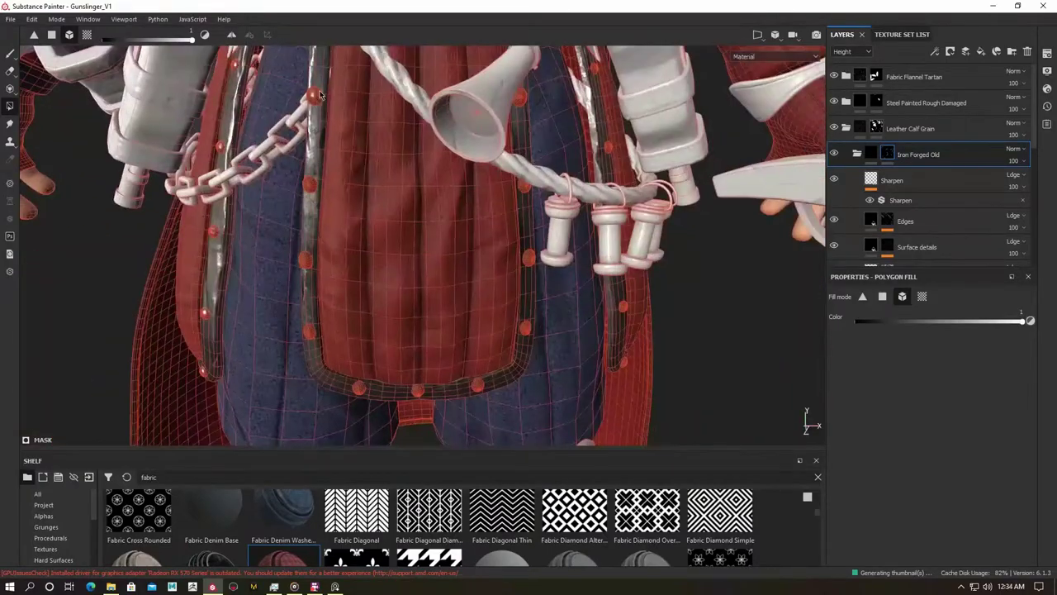
{"action": "left_click_drag", "start_coordinate": [314, 291], "coordinate": [438, 164], "text": "alt"}
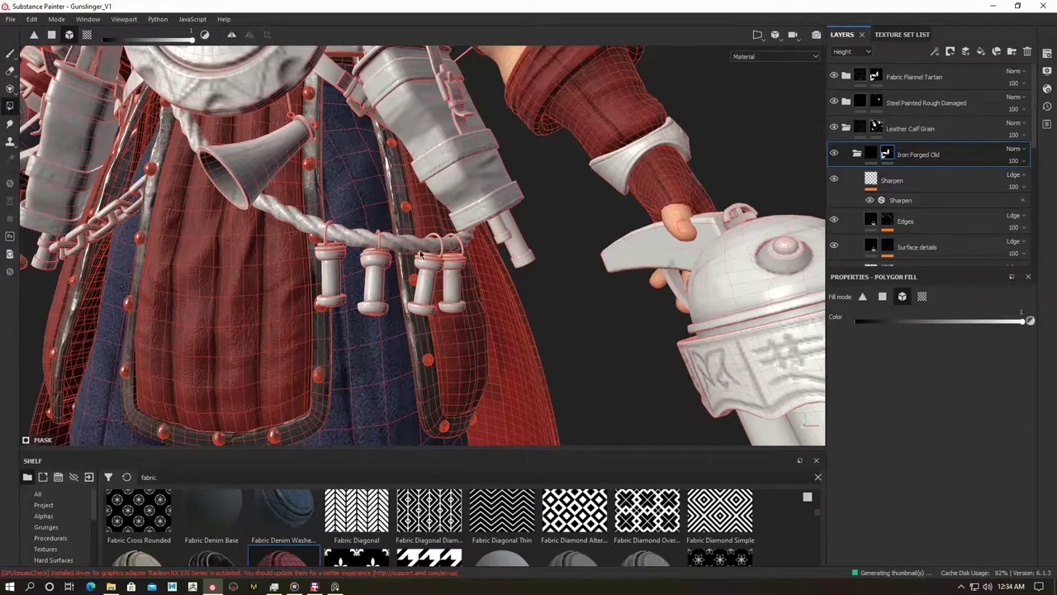
{"action": "left_click_drag", "start_coordinate": [422, 248], "coordinate": [255, 212], "text": "alt"}
{"action": "key", "text": "1"}
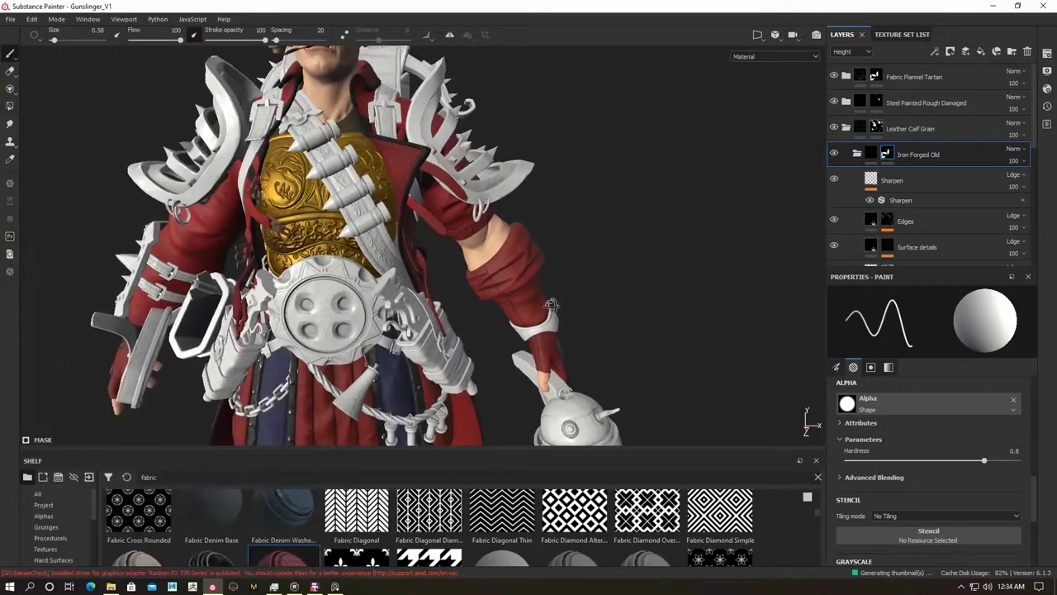
Zoom in on the right arm and hand and select the Leather Calf Grain mask.
{"action": "left_click_drag", "start_coordinate": [495, 248], "coordinate": [372, 248], "text": "alt"}
{"action": "scroll", "coordinate": [887, 122], "scroll_direction": "down", "scroll_amount": 1}
{"action": "left_click_drag", "start_coordinate": [496, 248], "coordinate": [371, 247], "text": "alt"}
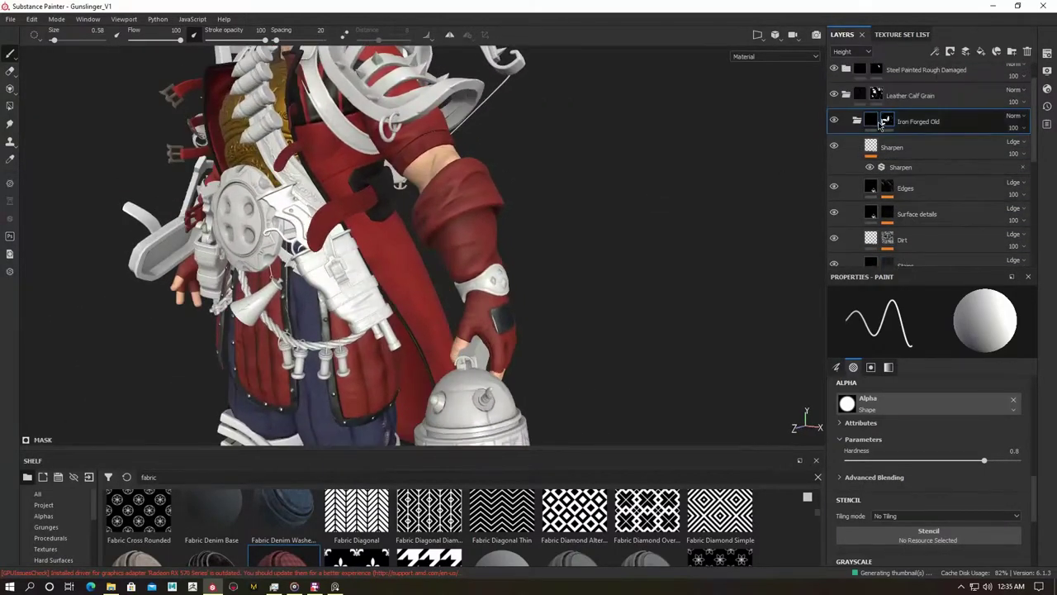
{"action": "left_click", "coordinate": [877, 93]}
{"action": "scroll", "coordinate": [565, 342], "scroll_direction": "up", "scroll_amount": 3}
{"action": "scroll", "coordinate": [565, 343], "scroll_direction": "up", "scroll_amount": 5}
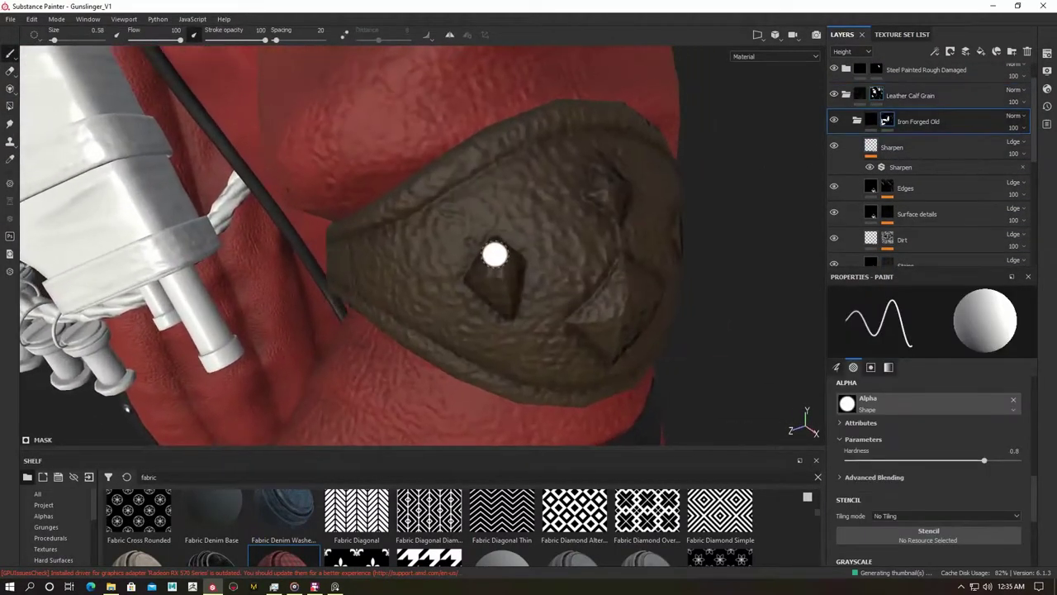
Inspect the leather stack layers, including the Surface Detail fill settings, around the belt patch.
{"action": "left_click_drag", "start_coordinate": [508, 312], "coordinate": [529, 241], "text": "alt"}
{"action": "mouse_move", "coordinate": [485, 213]}
{"action": "left_mouse_down", "text": "alt"}
{"action": "mouse_move", "coordinate": [364, 273]}
{"action": "mouse_move", "coordinate": [496, 304]}
{"action": "left_mouse_up", "text": "alt"}
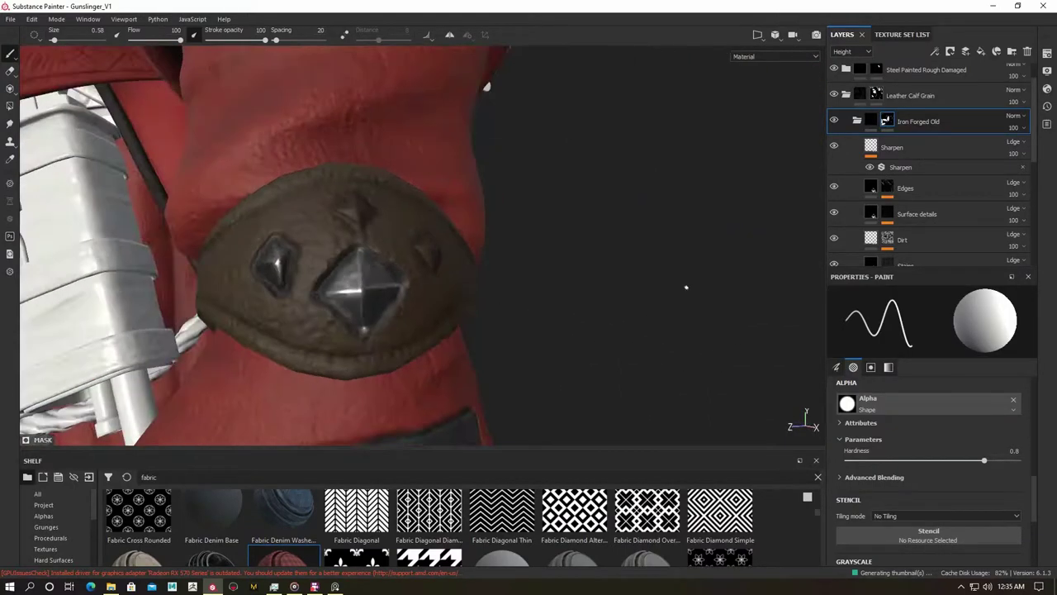
{"action": "scroll", "coordinate": [905, 182], "scroll_direction": "down", "scroll_amount": 2}
{"action": "left_click", "coordinate": [905, 199]}
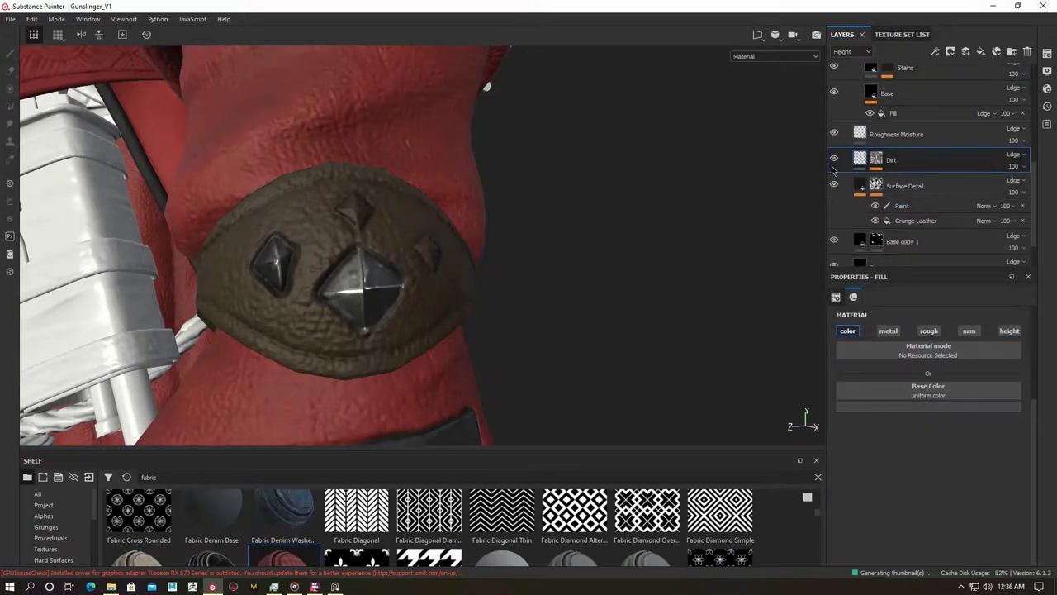
{"action": "scroll", "coordinate": [833, 163], "scroll_direction": "down", "scroll_amount": 1}
{"action": "left_click", "coordinate": [875, 154]}
{"action": "left_click_drag", "start_coordinate": [529, 331], "coordinate": [589, 373], "text": "alt"}
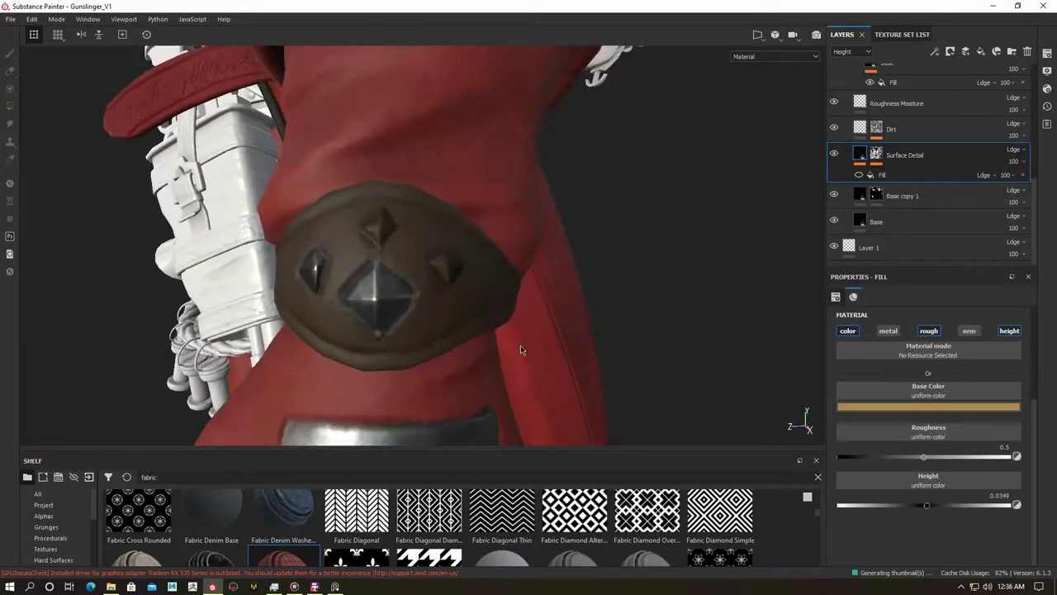
{"action": "scroll", "coordinate": [886, 173], "scroll_direction": "up", "scroll_amount": 3}
{"action": "mouse_move", "coordinate": [380, 289]}
{"action": "left_mouse_down", "text": "alt"}
{"action": "mouse_move", "coordinate": [419, 297]}
{"action": "mouse_move", "coordinate": [430, 321]}
{"action": "mouse_move", "coordinate": [496, 330]}
{"action": "left_mouse_up", "text": "alt"}
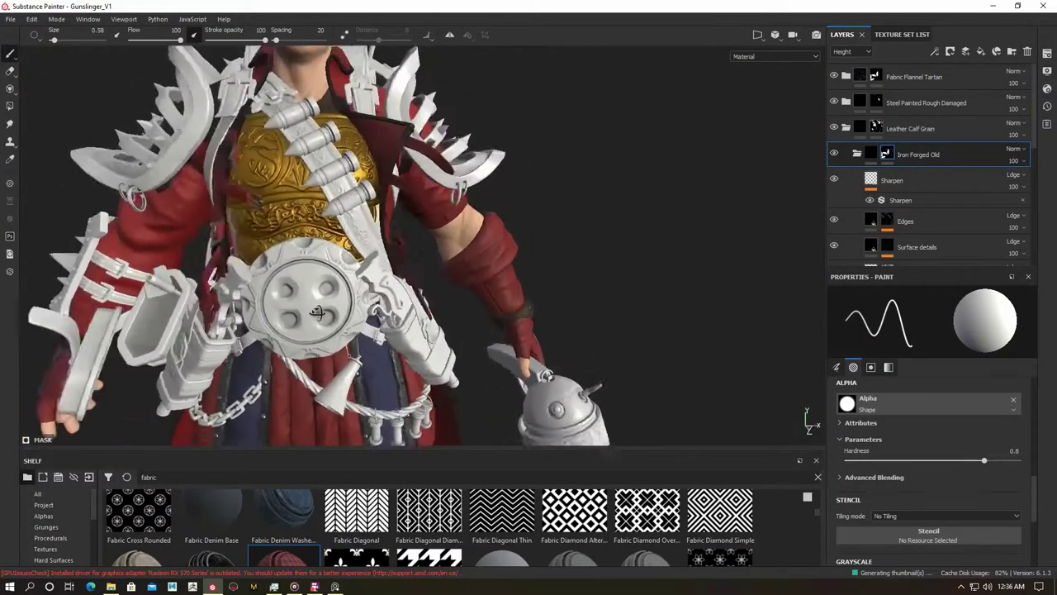
Browse the armor texture set with Polygon Fill and frame the armor plate and glove.
{"action": "key", "text": "4"}
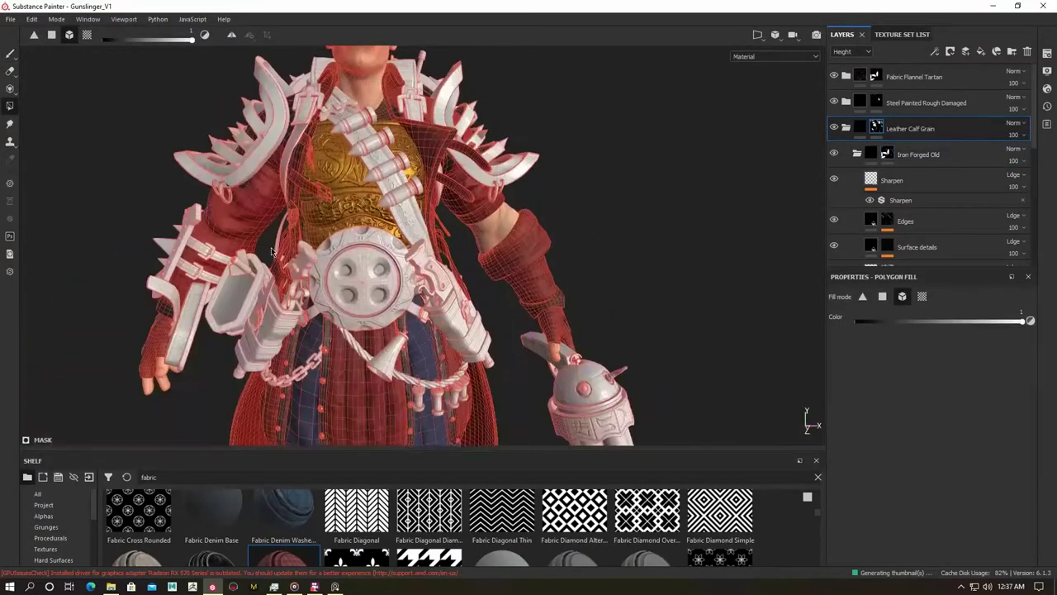
{"action": "left_click", "coordinate": [1046, 54]}
{"action": "left_click", "coordinate": [902, 34]}
{"action": "mouse_move", "coordinate": [413, 247]}
{"action": "left_mouse_down", "text": "alt"}
{"action": "mouse_move", "coordinate": [512, 231]}
{"action": "mouse_move", "coordinate": [47, 60]}
{"action": "left_mouse_up", "text": "alt"}
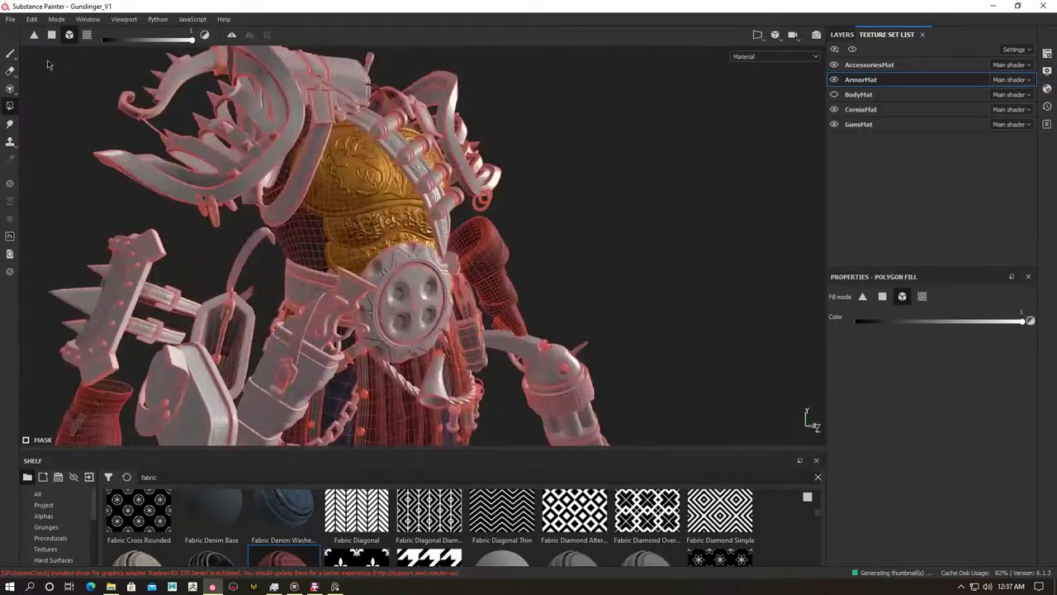
{"action": "key", "text": "1"}
{"action": "key", "text": "f"}
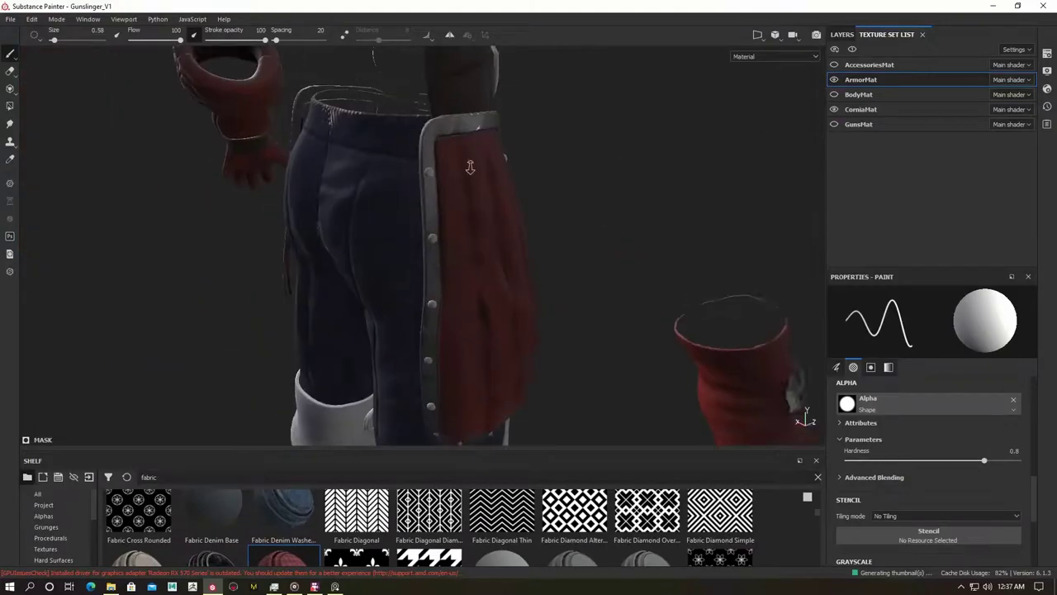
Orbit from the armor down to the trousers and switch to the boots' texture set.
{"action": "left_click", "coordinate": [842, 34]}
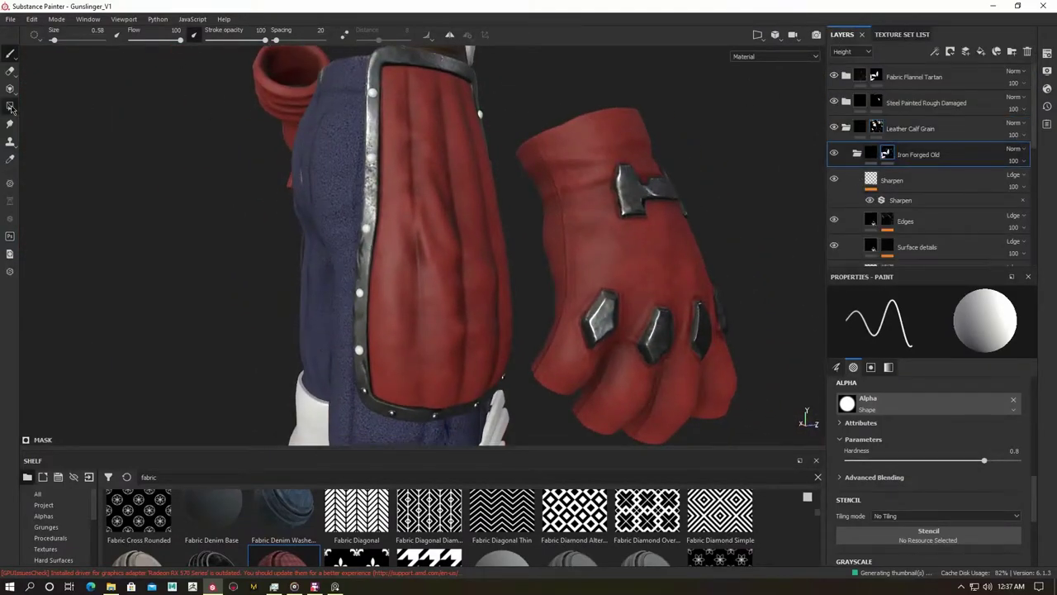
{"action": "left_click", "coordinate": [10, 106]}
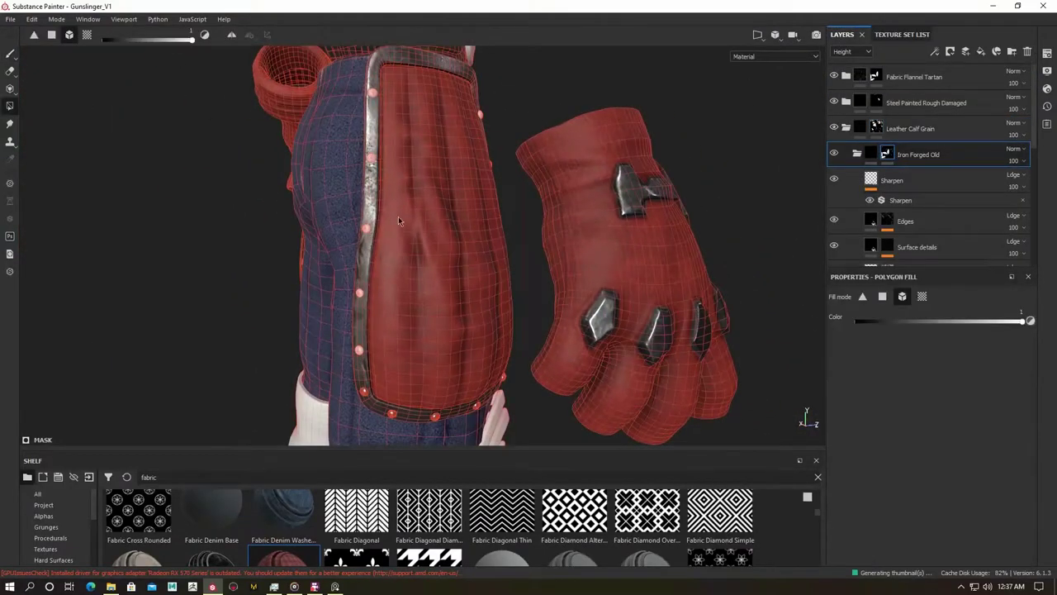
{"action": "mouse_move", "coordinate": [604, 214]}
{"action": "left_mouse_down", "text": "alt"}
{"action": "mouse_move", "coordinate": [513, 234]}
{"action": "mouse_move", "coordinate": [502, 361]}
{"action": "left_mouse_up", "text": "alt"}
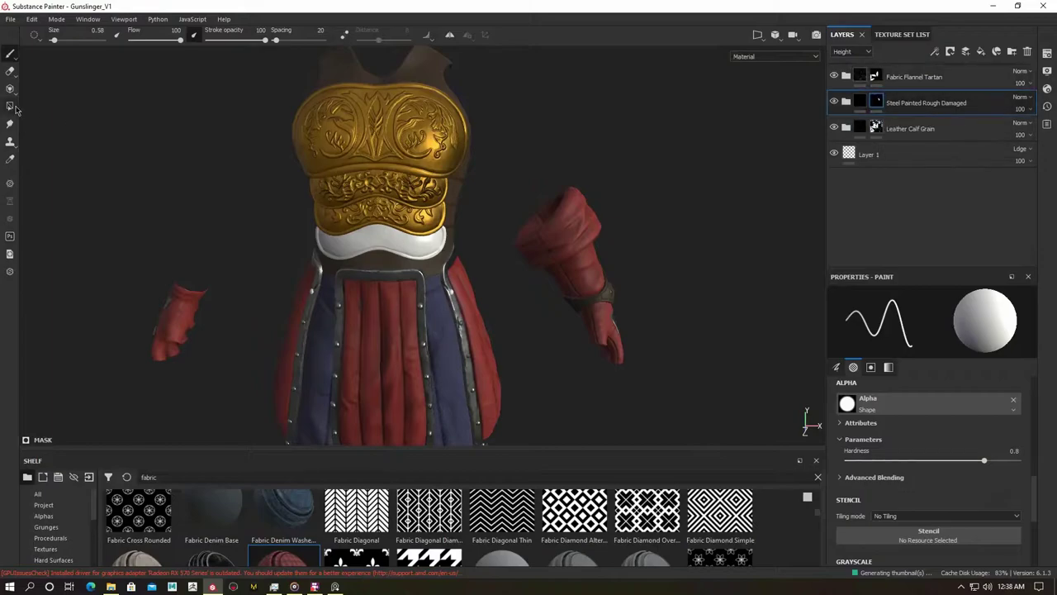
{"action": "left_click", "coordinate": [901, 34]}
{"action": "left_click", "coordinate": [834, 83]}
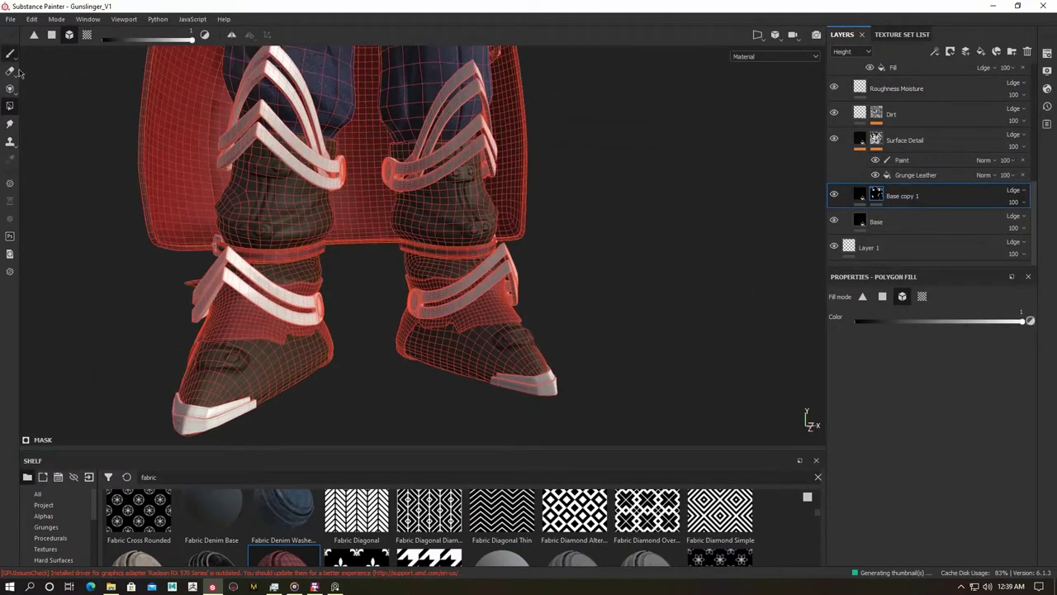
Lower the Base leather layer's roughness to 0.5143 on the boots.
{"action": "key", "text": "1"}
{"action": "scroll", "coordinate": [686, 309], "scroll_direction": "up", "scroll_amount": 5}
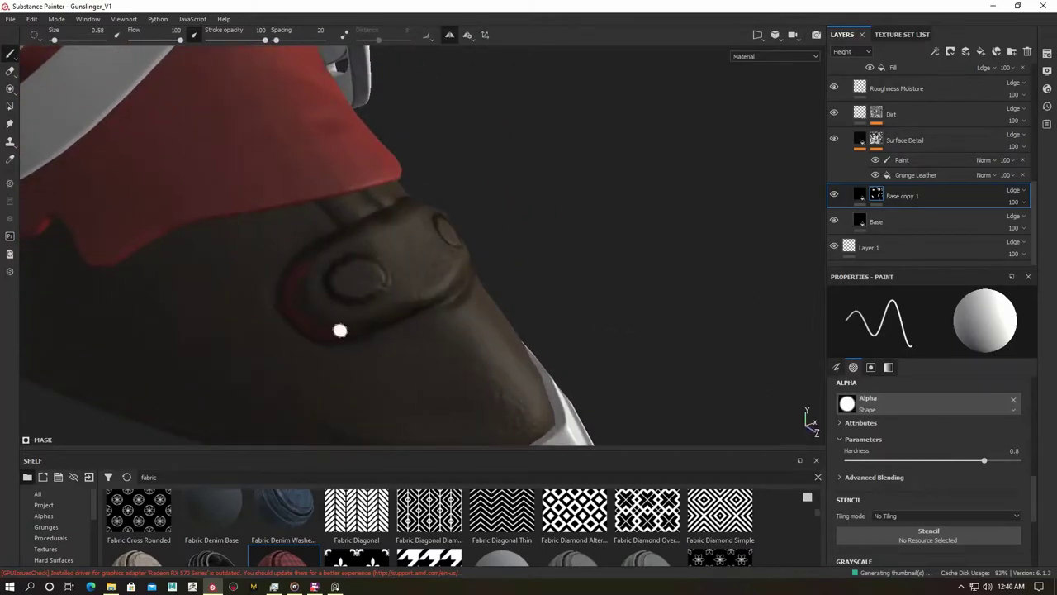
{"action": "left_click_drag", "start_coordinate": [339, 330], "coordinate": [306, 273], "text": "alt"}
{"action": "scroll", "coordinate": [915, 147], "scroll_direction": "up", "scroll_amount": 1}
{"action": "left_click", "coordinate": [909, 254]}
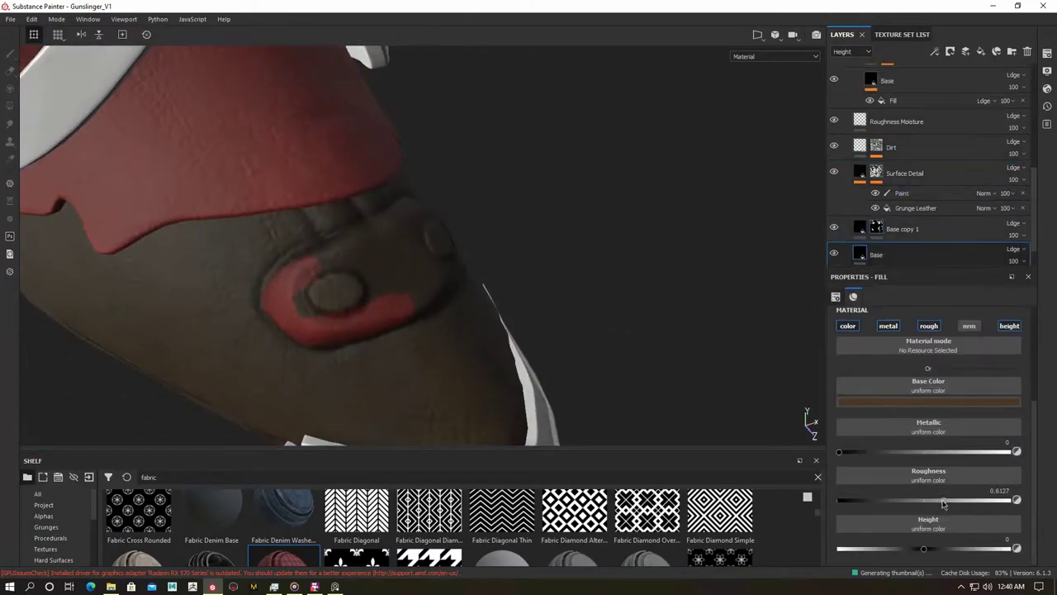
{"action": "left_click_drag", "start_coordinate": [929, 501], "coordinate": [926, 500]}
{"action": "left_click_drag", "start_coordinate": [455, 299], "coordinate": [496, 273], "text": "alt"}
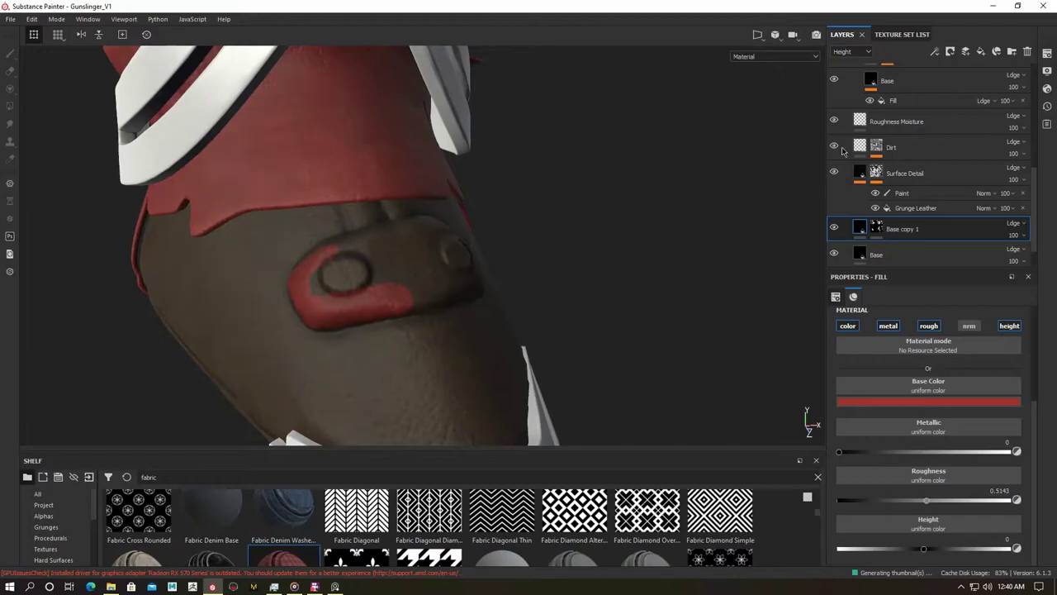
Select the Dirt layer and view only the roughness channel.
{"action": "left_click", "coordinate": [842, 151]}
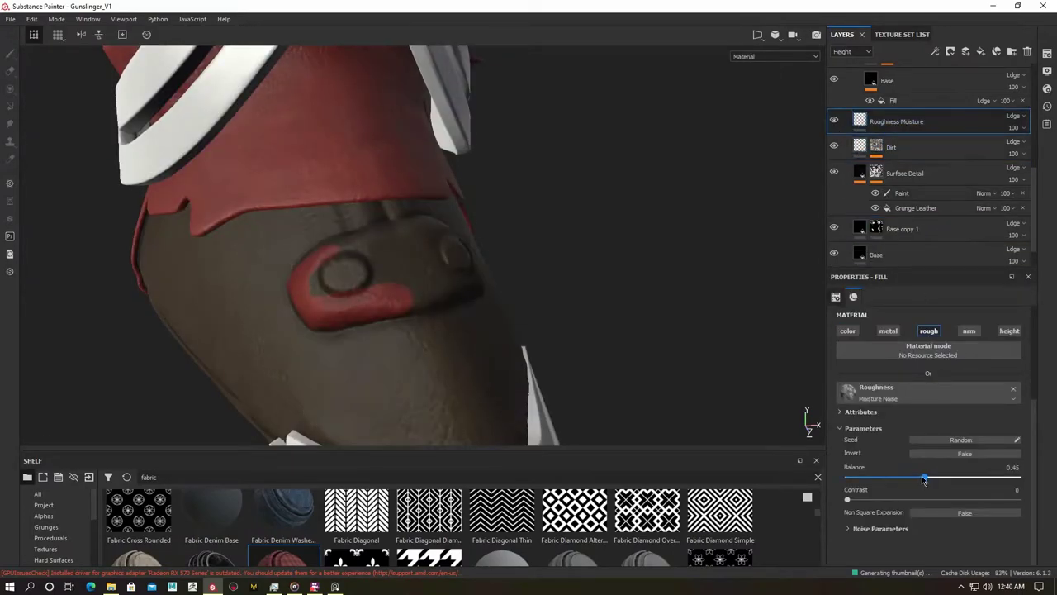
{"action": "mouse_move", "coordinate": [661, 314]}
{"action": "left_mouse_down", "text": "alt"}
{"action": "mouse_move", "coordinate": [722, 297]}
{"action": "mouse_move", "coordinate": [523, 270]}
{"action": "left_mouse_up", "text": "alt"}
{"action": "key", "text": "c"}
{"action": "scroll", "coordinate": [484, 283], "scroll_direction": "up", "scroll_amount": 2}
{"action": "scroll", "coordinate": [928, 449], "scroll_direction": "up", "scroll_amount": 2}
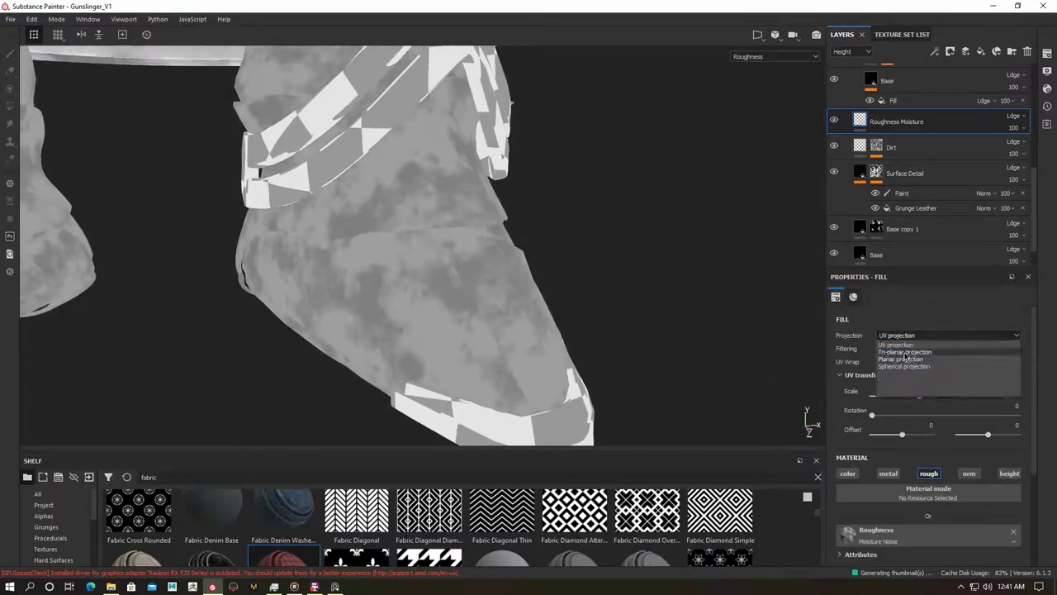
Add a white mask to Roughness Moisture and raise its noise balance to 0.43.
{"action": "right_click", "coordinate": [896, 121]}
{"action": "left_click", "coordinate": [939, 130]}
{"action": "right_click", "coordinate": [896, 124]}
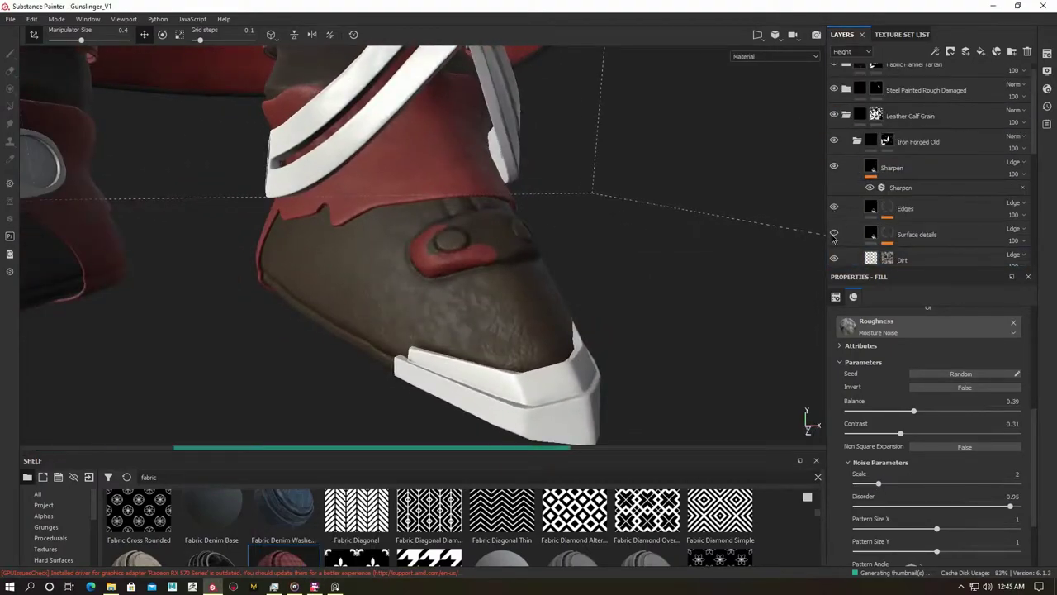
{"action": "scroll", "coordinate": [833, 237], "scroll_direction": "down", "scroll_amount": 2}
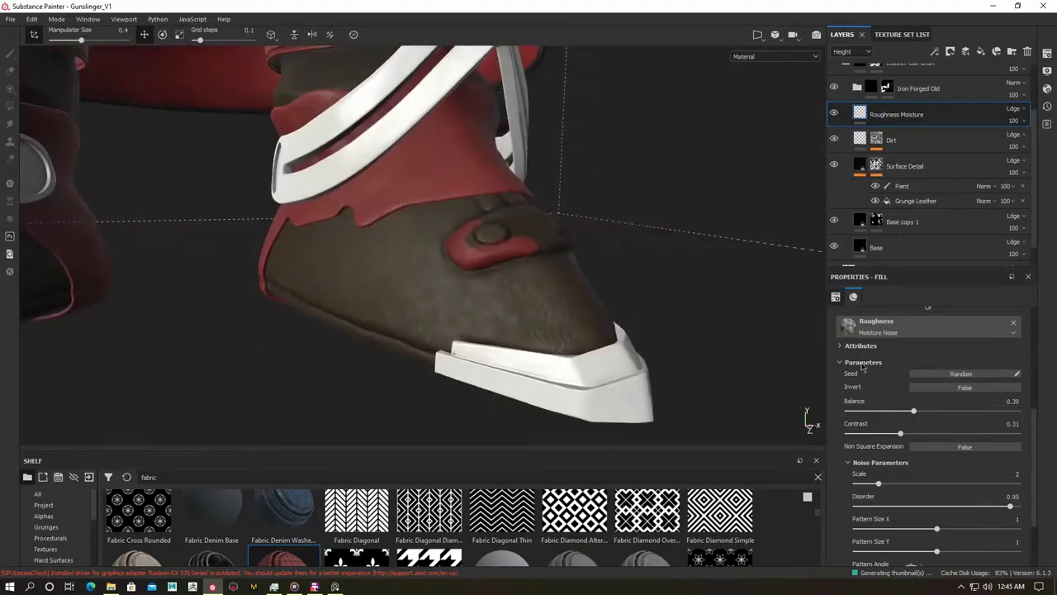
{"action": "left_click_drag", "start_coordinate": [919, 413], "coordinate": [521, 265]}
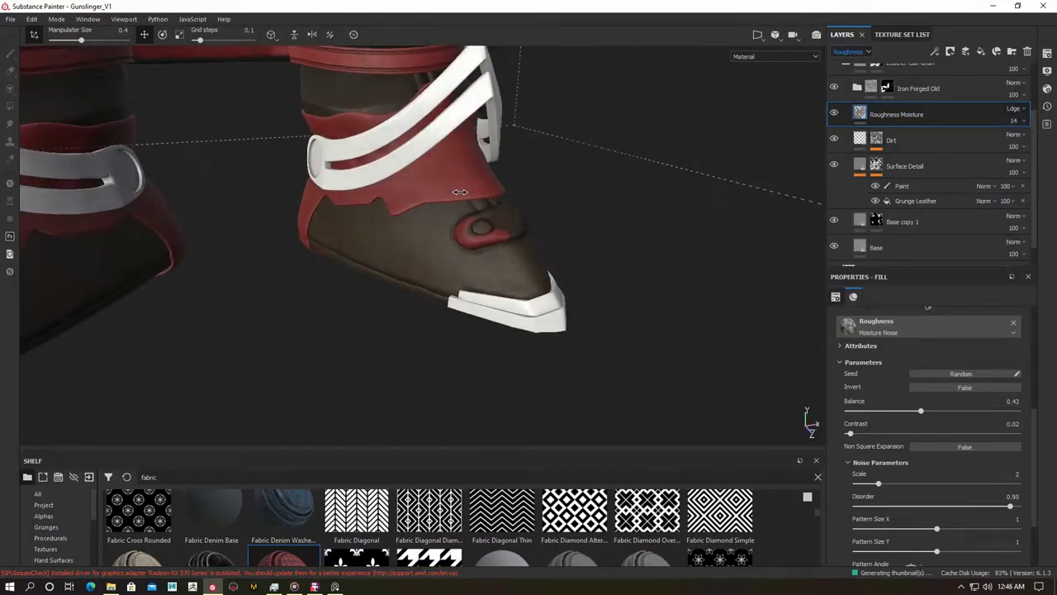
{"action": "scroll", "coordinate": [882, 195], "scroll_direction": "down", "scroll_amount": 1}
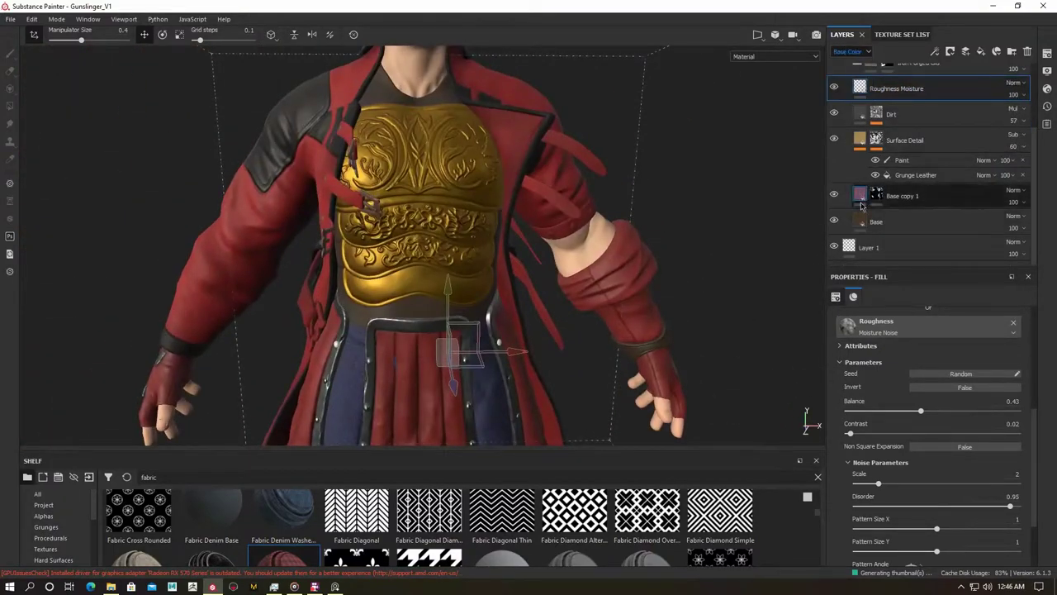
Paint red leather from Base copy 1 over the boot buckle straps around their studs.
{"action": "left_click", "coordinate": [861, 193]}
{"action": "key", "text": "1"}
{"action": "scroll", "coordinate": [419, 238], "scroll_direction": "up", "scroll_amount": 3}
{"action": "left_click_drag", "start_coordinate": [450, 213], "coordinate": [517, 194]}
{"action": "left_click_drag", "start_coordinate": [573, 318], "coordinate": [456, 310], "text": "alt"}
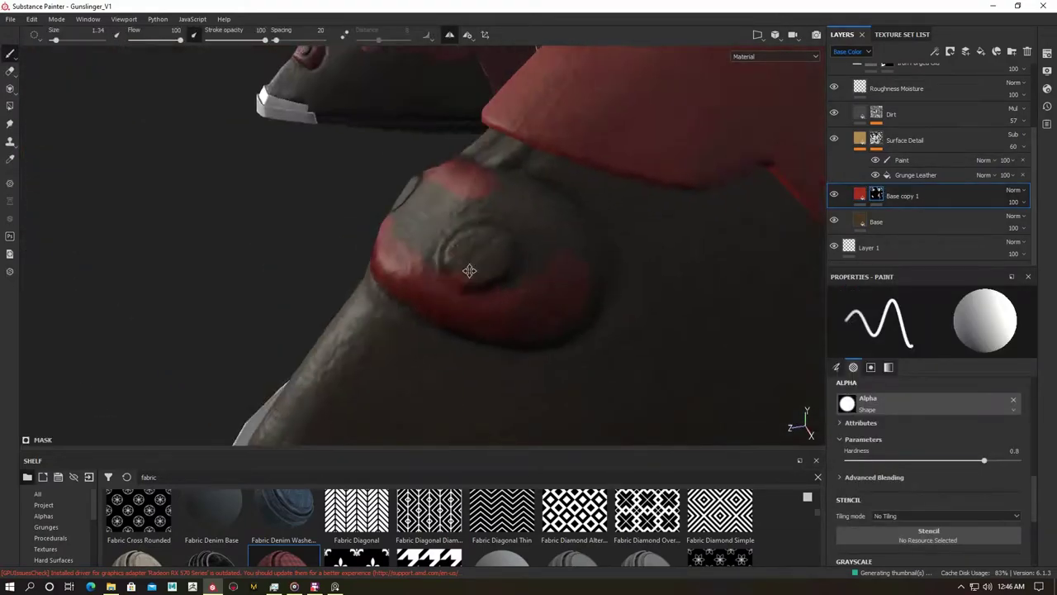
{"action": "left_click_drag", "start_coordinate": [427, 240], "coordinate": [435, 352], "text": "alt"}
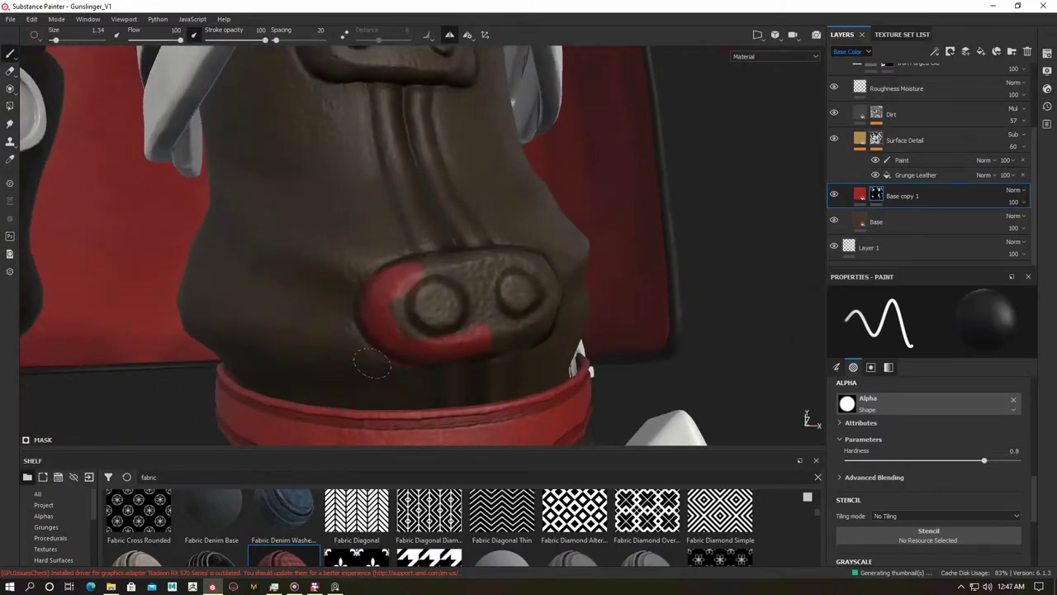
{"action": "left_click_drag", "start_coordinate": [372, 361], "coordinate": [504, 321], "text": "alt"}
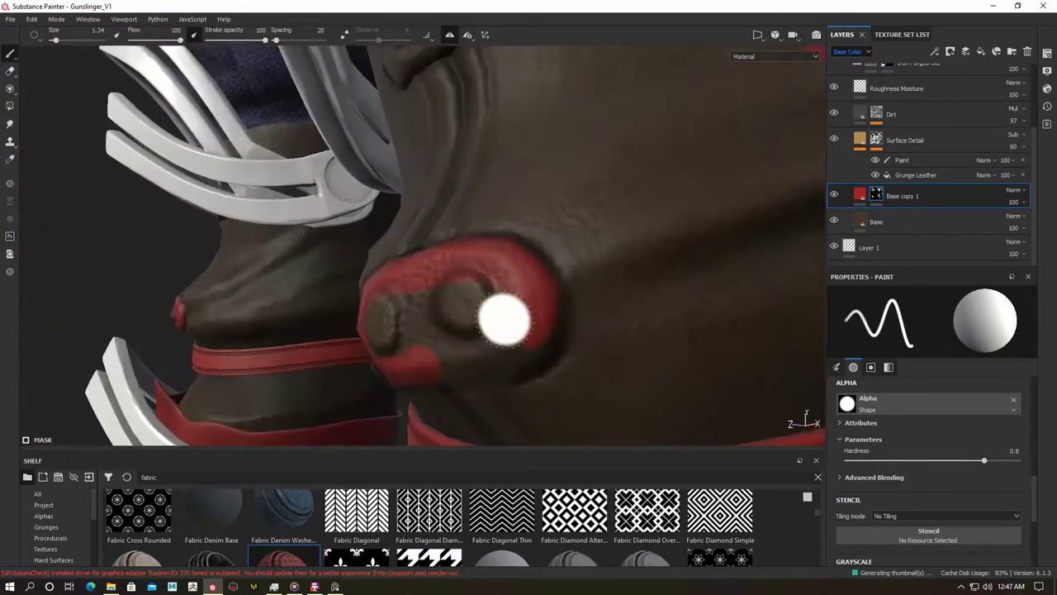
{"action": "mouse_move", "coordinate": [432, 302]}
{"action": "left_mouse_down", "text": "alt"}
{"action": "mouse_move", "coordinate": [442, 341]}
{"action": "mouse_move", "coordinate": [373, 245]}
{"action": "mouse_move", "coordinate": [406, 274]}
{"action": "mouse_move", "coordinate": [519, 295]}
{"action": "mouse_move", "coordinate": [512, 239]}
{"action": "left_mouse_up", "text": "alt"}
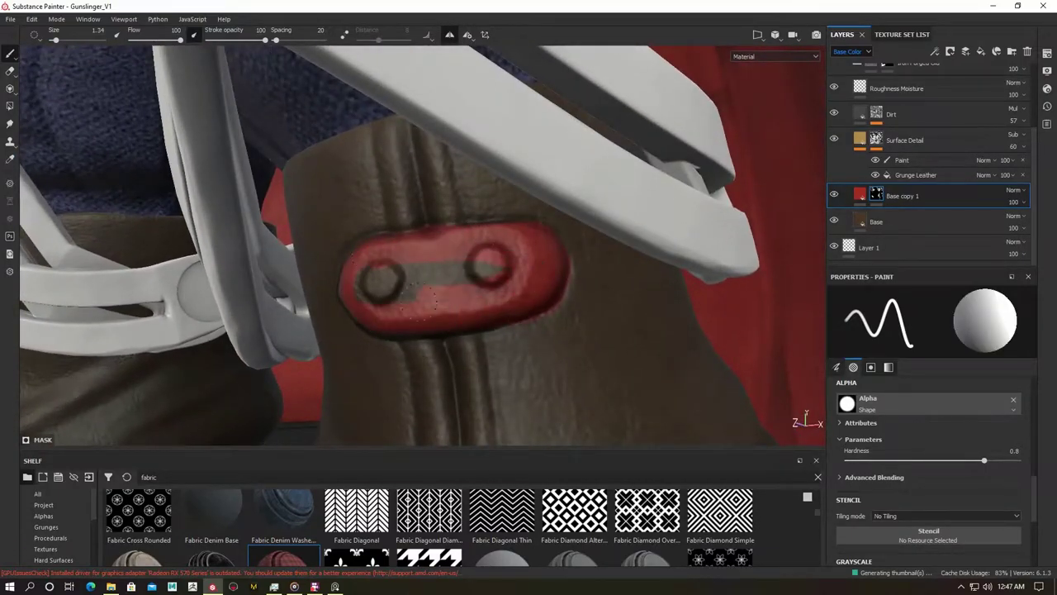
{"action": "mouse_move", "coordinate": [578, 302]}
{"action": "left_mouse_down", "text": "alt"}
{"action": "mouse_move", "coordinate": [325, 325]}
{"action": "mouse_move", "coordinate": [302, 256]}
{"action": "mouse_move", "coordinate": [547, 279]}
{"action": "left_mouse_up", "text": "alt"}
{"action": "mouse_move", "coordinate": [484, 279]}
{"action": "left_mouse_down", "text": "alt"}
{"action": "mouse_move", "coordinate": [542, 295]}
{"action": "mouse_move", "coordinate": [471, 281]}
{"action": "mouse_move", "coordinate": [503, 314]}
{"action": "mouse_move", "coordinate": [455, 229]}
{"action": "left_mouse_up", "text": "alt"}
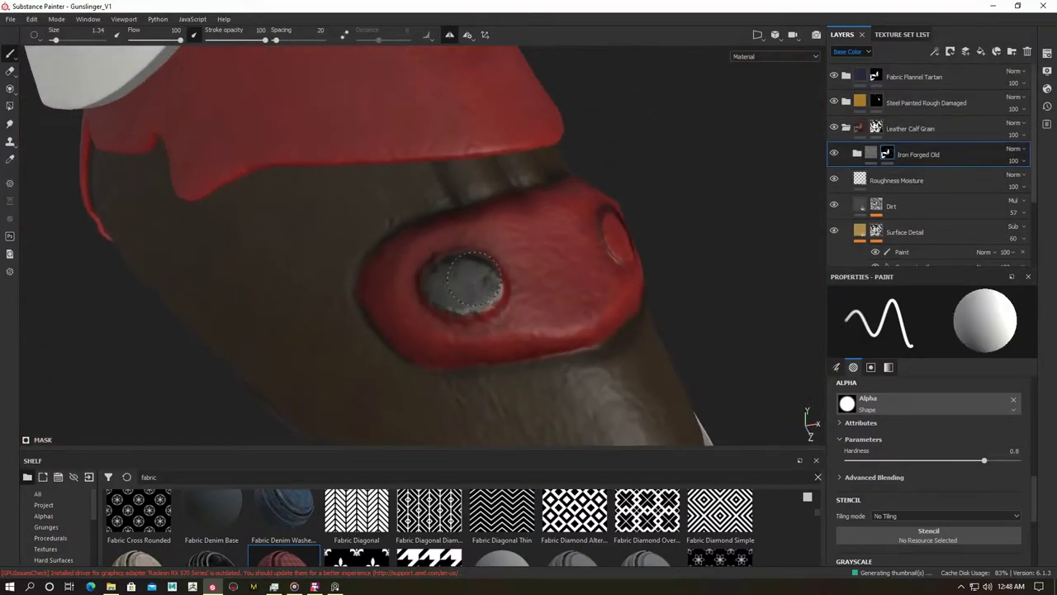
{"action": "mouse_move", "coordinate": [383, 251]}
{"action": "left_mouse_down", "text": "alt"}
{"action": "mouse_move", "coordinate": [401, 306]}
{"action": "mouse_move", "coordinate": [425, 224]}
{"action": "left_mouse_up", "text": "alt"}
Zoom in on the boots and search the enlarged shelf for 'metal' materials.
{"action": "key", "text": "f"}
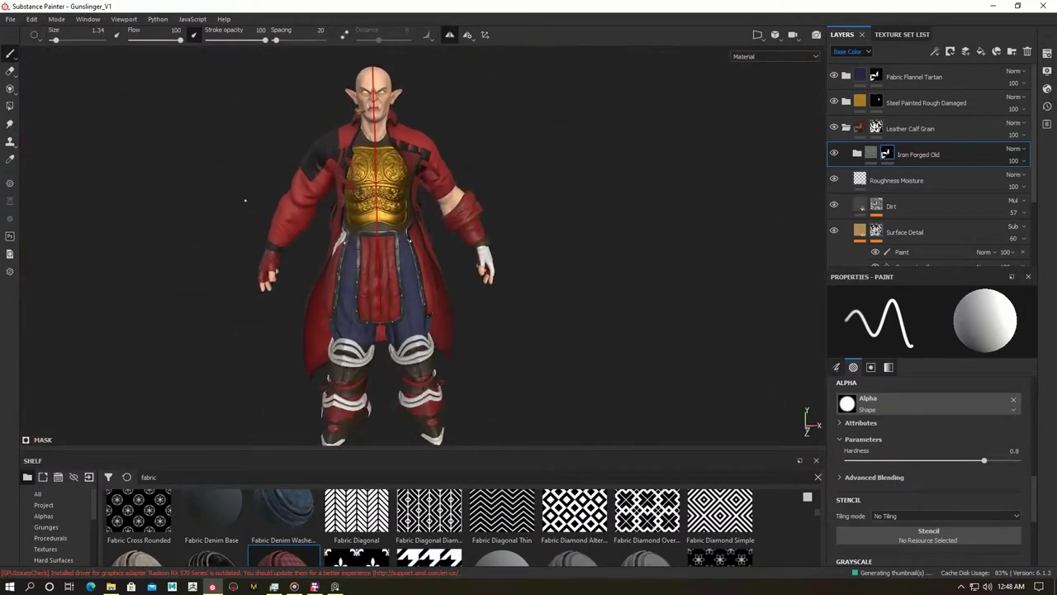
{"action": "scroll", "coordinate": [502, 285], "scroll_direction": "up", "scroll_amount": 5}
{"action": "left_click_drag", "start_coordinate": [502, 285], "coordinate": [425, 283], "text": "alt"}
{"action": "key", "text": "4"}
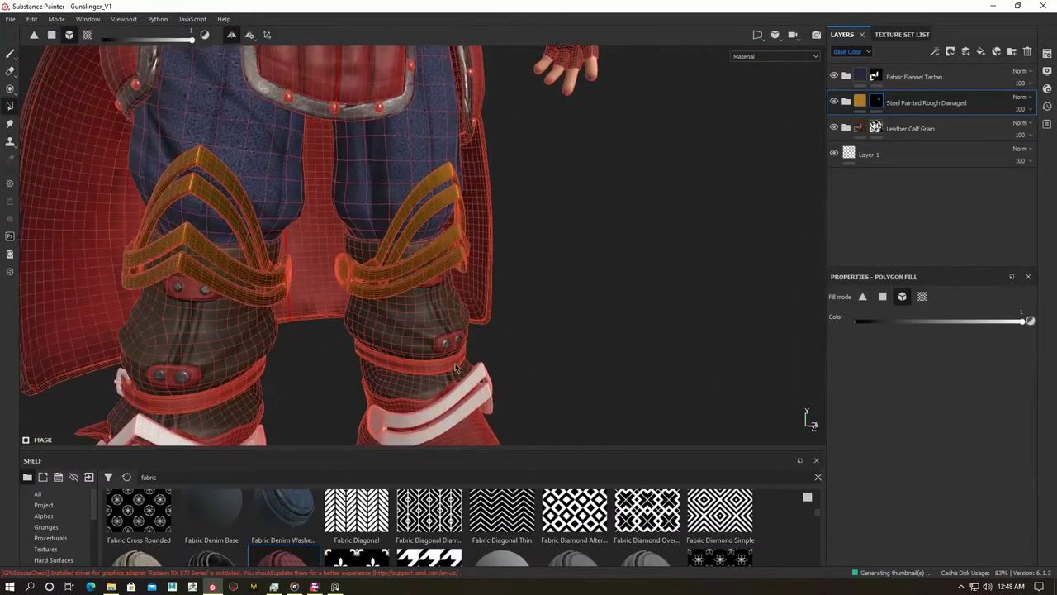
{"action": "key", "text": "1"}
{"action": "scroll", "coordinate": [455, 367], "scroll_direction": "down", "scroll_amount": 3}
{"action": "mouse_move", "coordinate": [243, 330]}
{"action": "left_mouse_down", "text": "alt"}
{"action": "mouse_move", "coordinate": [247, 314]}
{"action": "mouse_move", "coordinate": [239, 458]}
{"action": "mouse_move", "coordinate": [239, 324]}
{"action": "left_mouse_up", "text": "alt"}
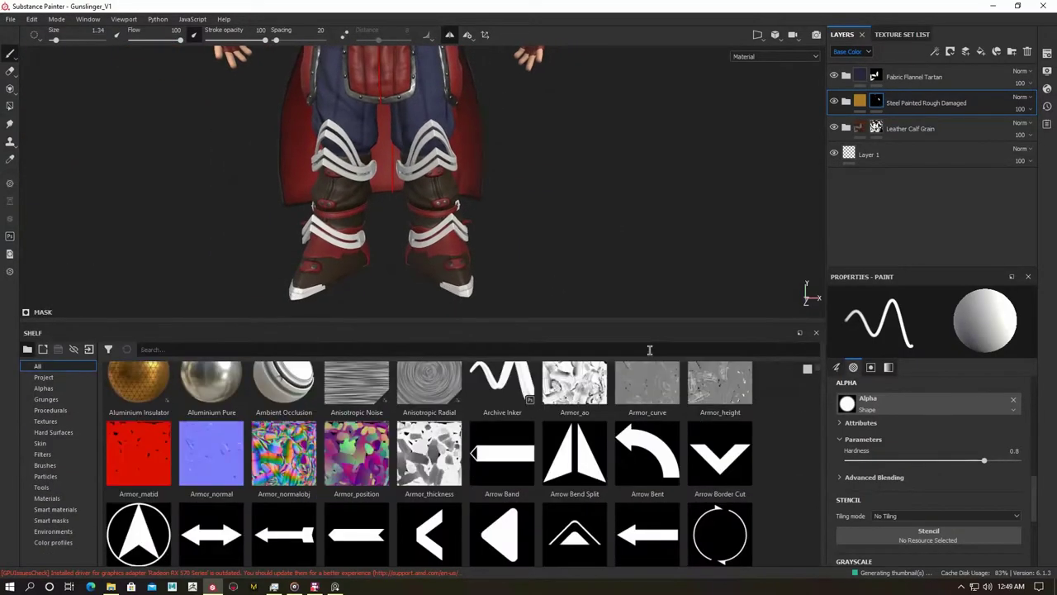
{"action": "left_click", "coordinate": [650, 349]}
{"action": "type", "text": "metal"}
Drop the Bronze Armor material onto the boots and mask it to the leg guards.
{"action": "mouse_move", "coordinate": [813, 441]}
{"action": "left_mouse_down"}
{"action": "mouse_move", "coordinate": [810, 509]}
{"action": "mouse_move", "coordinate": [811, 380]}
{"action": "left_mouse_up"}
{"action": "scroll", "coordinate": [371, 207], "scroll_direction": "up", "scroll_amount": 3}
{"action": "left_click_drag", "start_coordinate": [502, 401], "coordinate": [902, 62]}
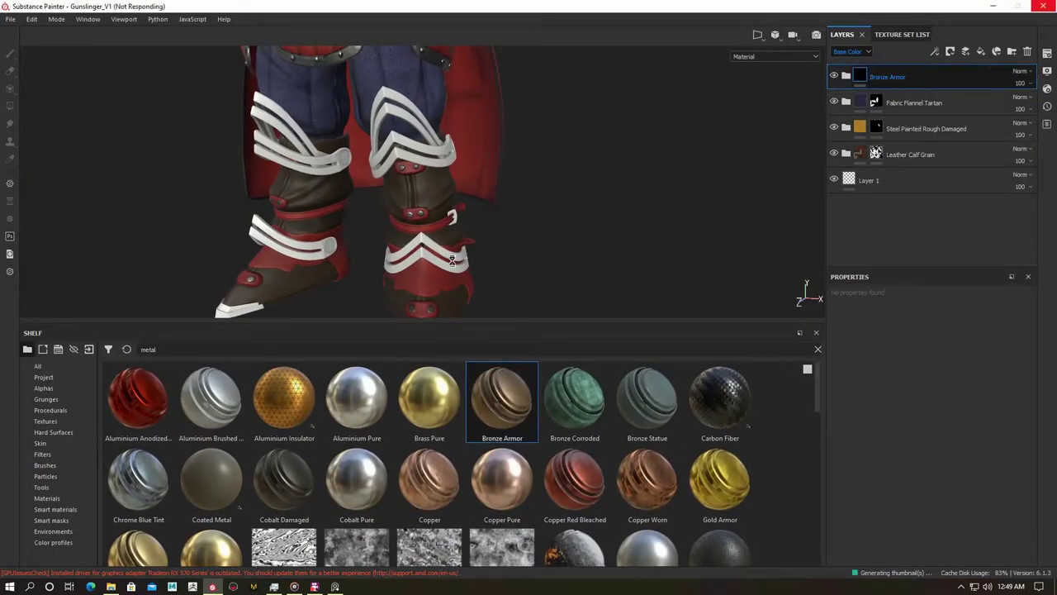
{"action": "key", "text": "4"}
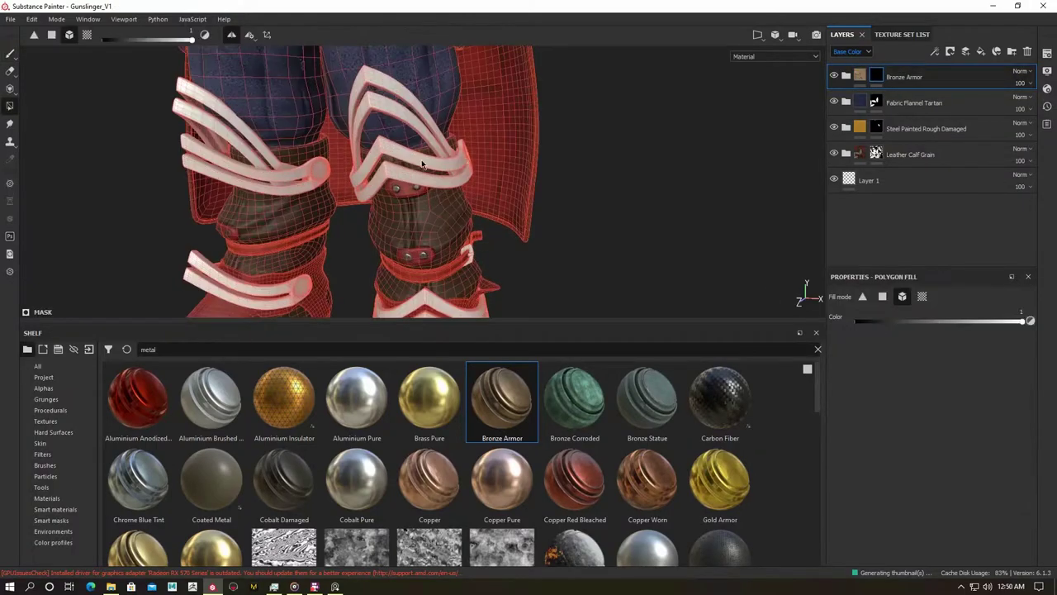
{"action": "key", "text": "1"}
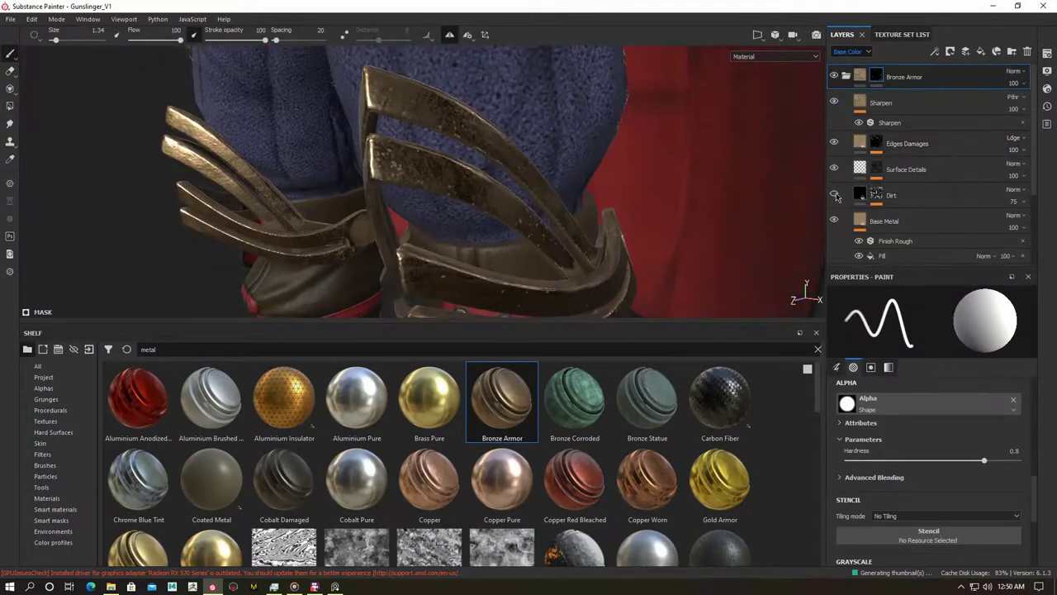
Set the bronze Dirt mask balance to 0.45 and raise base metal roughness to about 0.49.
{"action": "left_click", "coordinate": [874, 195], "text": "alt"}
{"action": "left_click", "coordinate": [908, 215]}
{"action": "left_click_drag", "start_coordinate": [933, 410], "coordinate": [926, 411]}
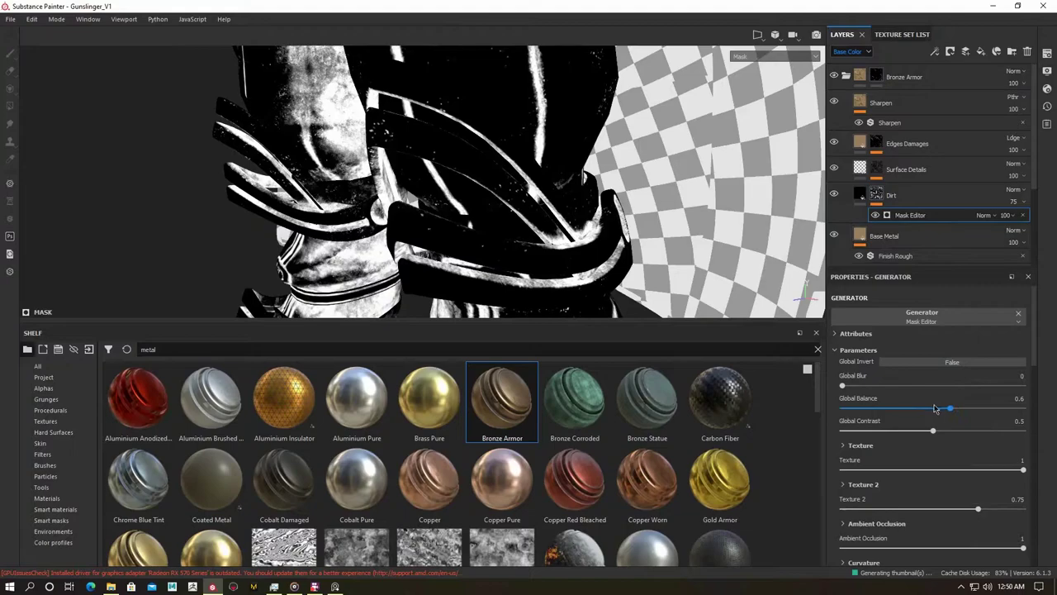
{"action": "left_click", "coordinate": [891, 195]}
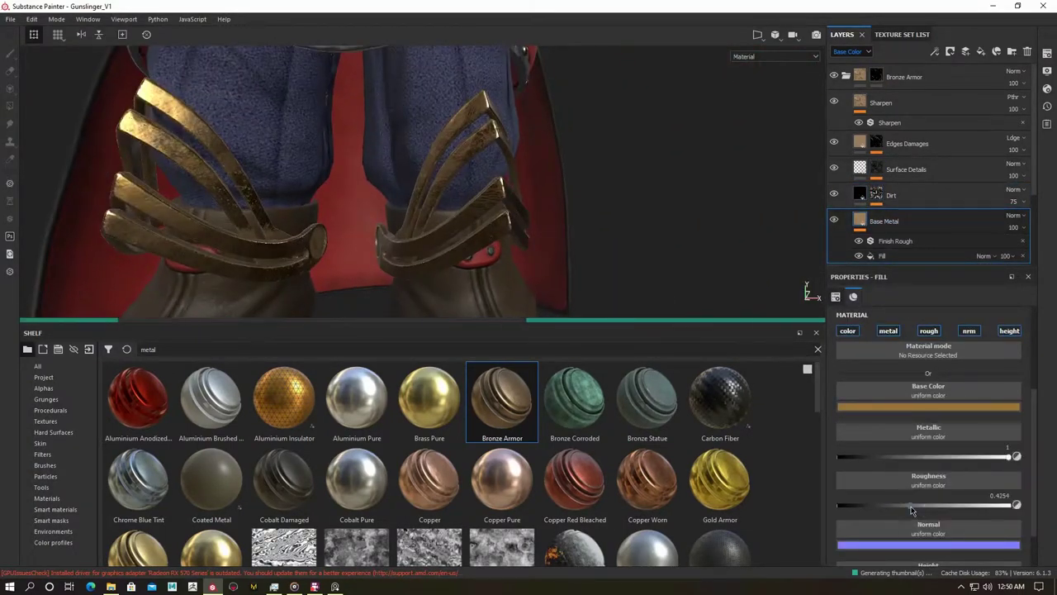
{"action": "left_click_drag", "start_coordinate": [911, 505], "coordinate": [925, 505]}
{"action": "left_click_drag", "start_coordinate": [633, 314], "coordinate": [440, 244], "text": "alt"}
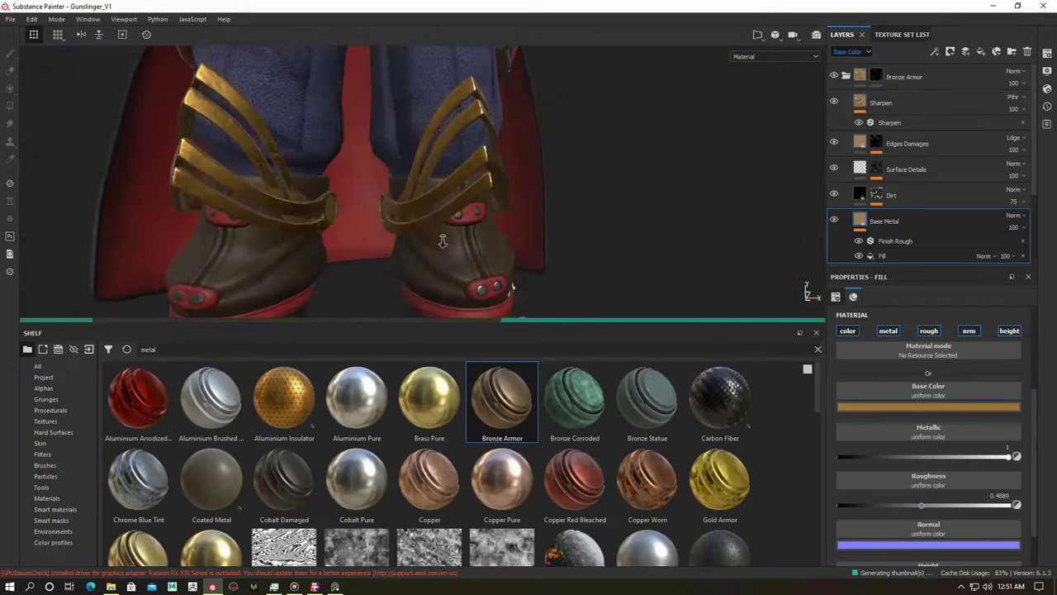
{"action": "scroll", "coordinate": [440, 244], "scroll_direction": "up", "scroll_amount": 3}
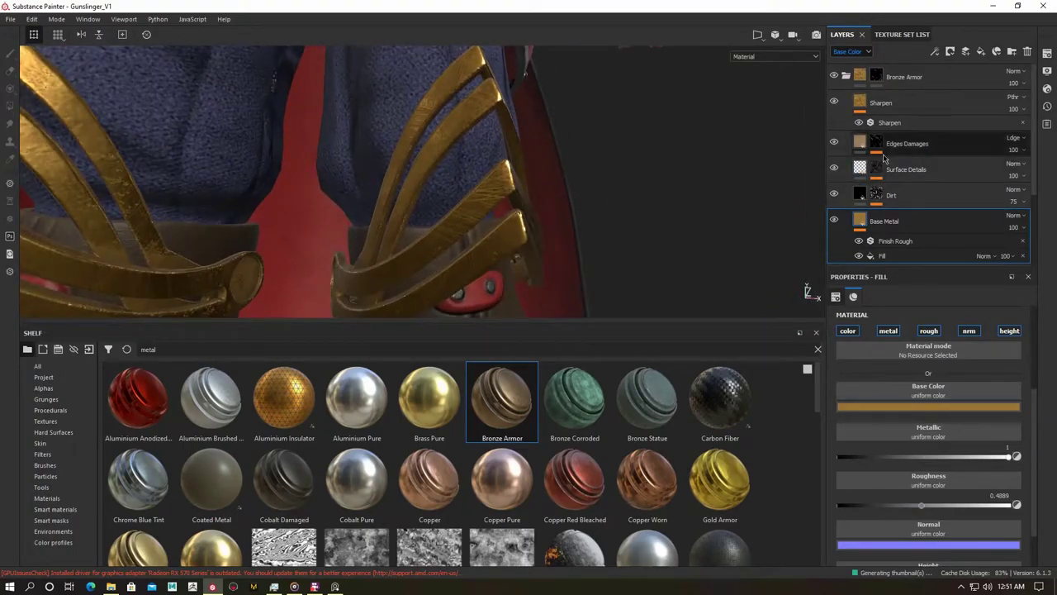
{"action": "scroll", "coordinate": [869, 167], "scroll_direction": "down", "scroll_amount": 1}
Give the strap metal a near-black base colour and lower its metallic to about 0.78.
{"action": "left_click_drag", "start_coordinate": [496, 206], "coordinate": [574, 213], "text": "alt"}
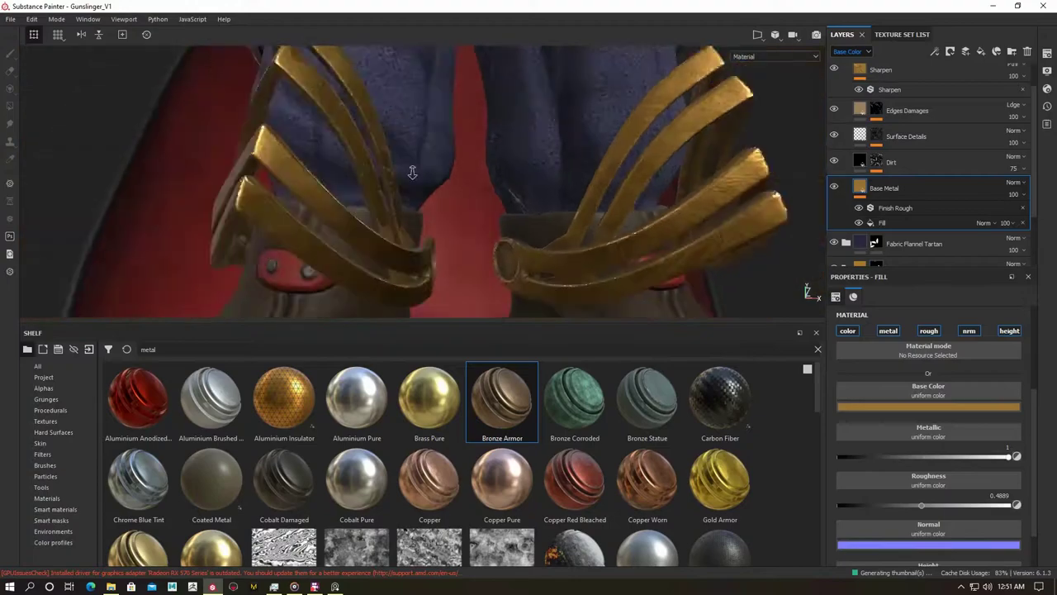
{"action": "left_click", "coordinate": [929, 406]}
{"action": "scroll", "coordinate": [753, 314], "scroll_direction": "down", "scroll_amount": 3}
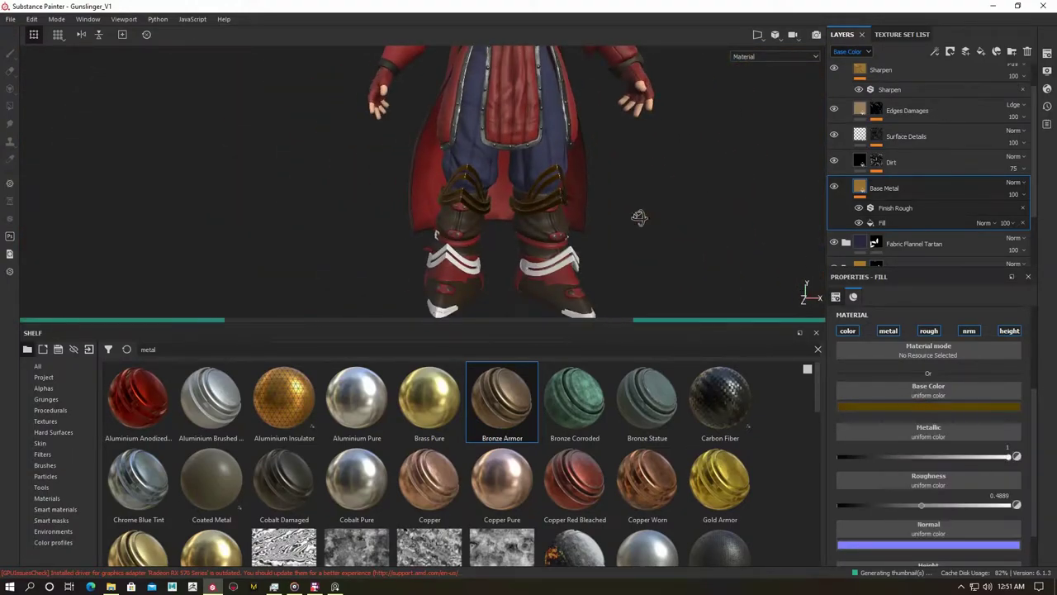
{"action": "middle_click_drag", "start_coordinate": [640, 217], "coordinate": [611, 239], "text": "alt"}
{"action": "scroll", "coordinate": [611, 240], "scroll_direction": "up", "scroll_amount": 1}
{"action": "scroll", "coordinate": [588, 265], "scroll_direction": "up", "scroll_amount": 3}
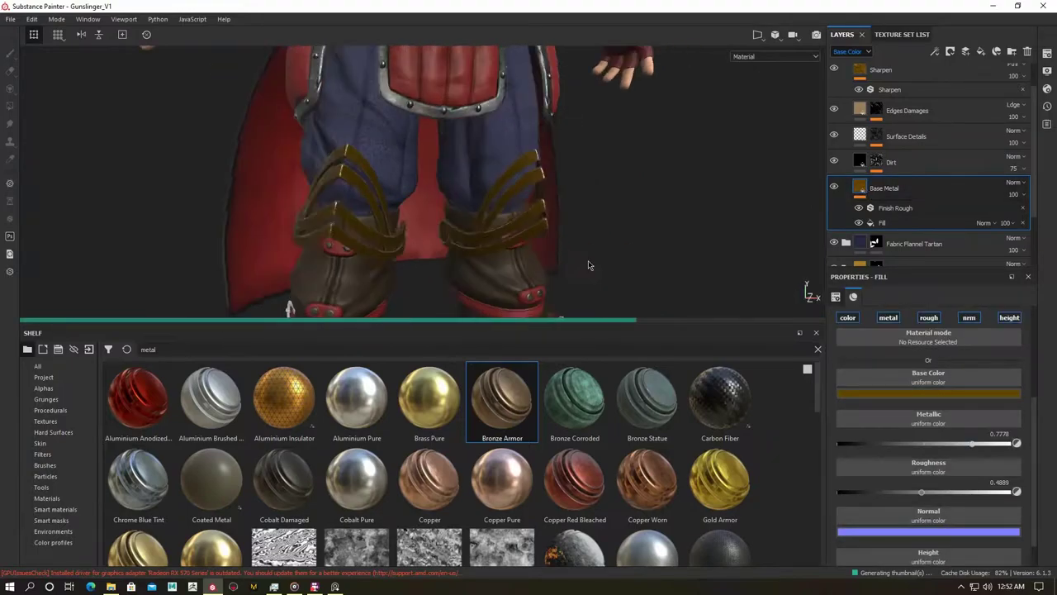
{"action": "left_click_drag", "start_coordinate": [947, 473], "coordinate": [917, 447]}
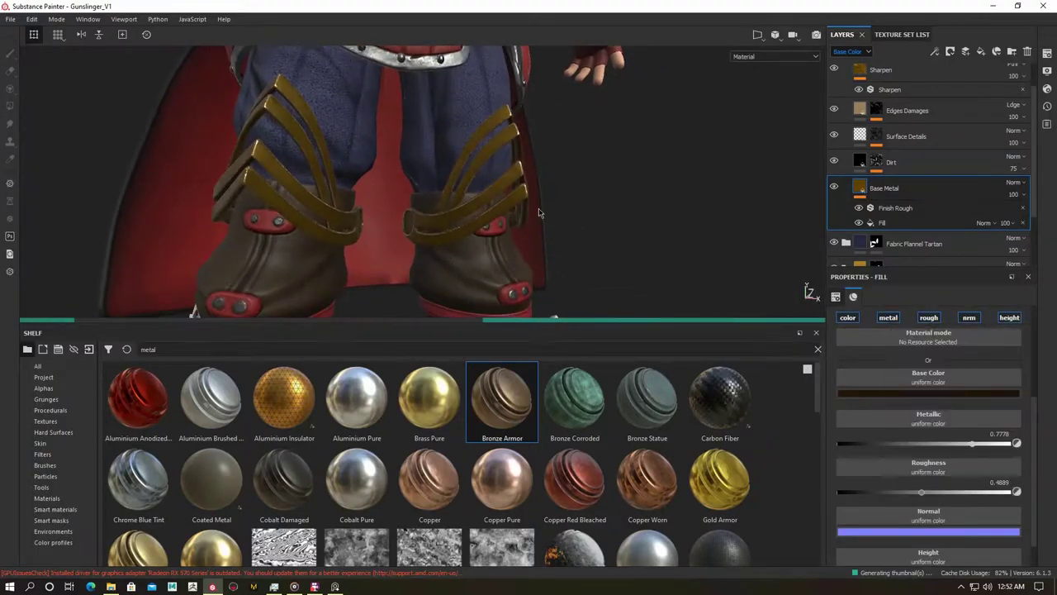
{"action": "scroll", "coordinate": [539, 213], "scroll_direction": "down", "scroll_amount": 3}
{"action": "scroll", "coordinate": [539, 213], "scroll_direction": "down", "scroll_amount": 3}
{"action": "scroll", "coordinate": [538, 213], "scroll_direction": "down", "scroll_amount": 2}
{"action": "left_click", "coordinate": [904, 395]}
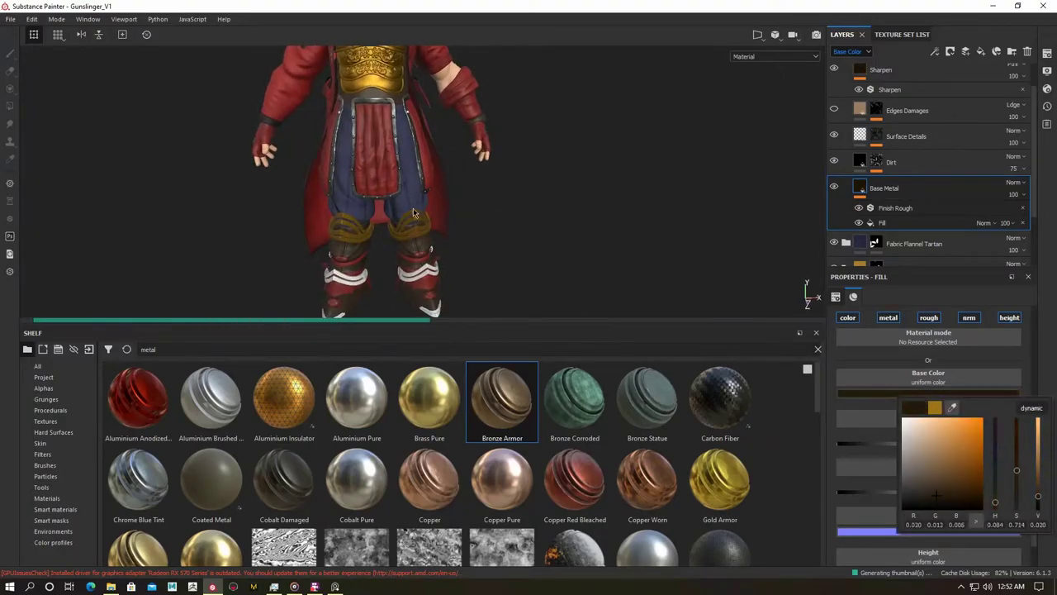
{"action": "scroll", "coordinate": [413, 214], "scroll_direction": "up", "scroll_amount": 3}
Inspect the Base Metal grunge fill and Finish Rough filter, then select Iron Forged Old.
{"action": "key", "text": "4"}
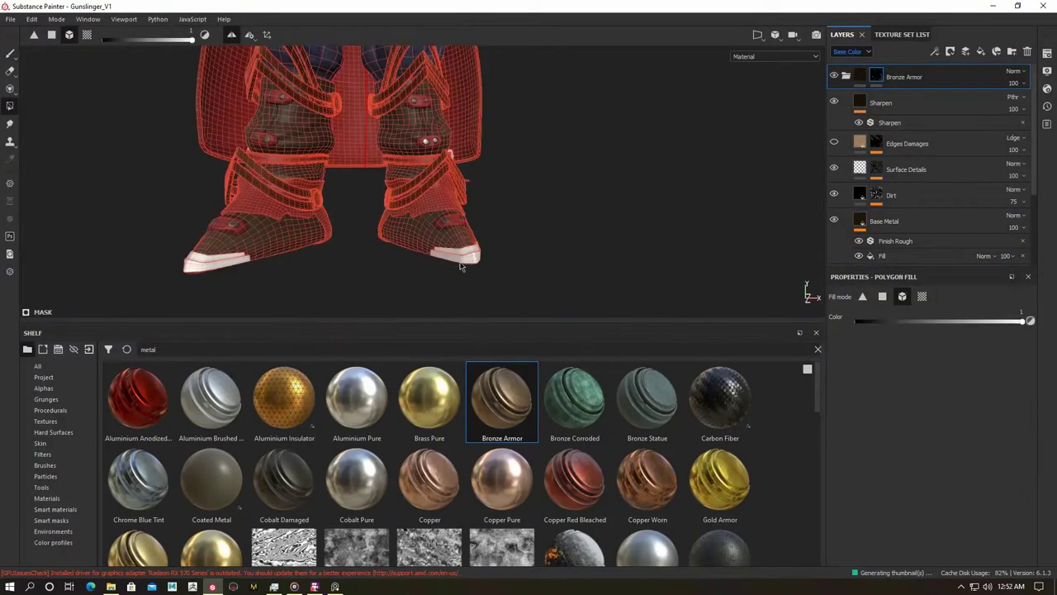
{"action": "key", "text": "1"}
{"action": "left_click", "coordinate": [909, 255]}
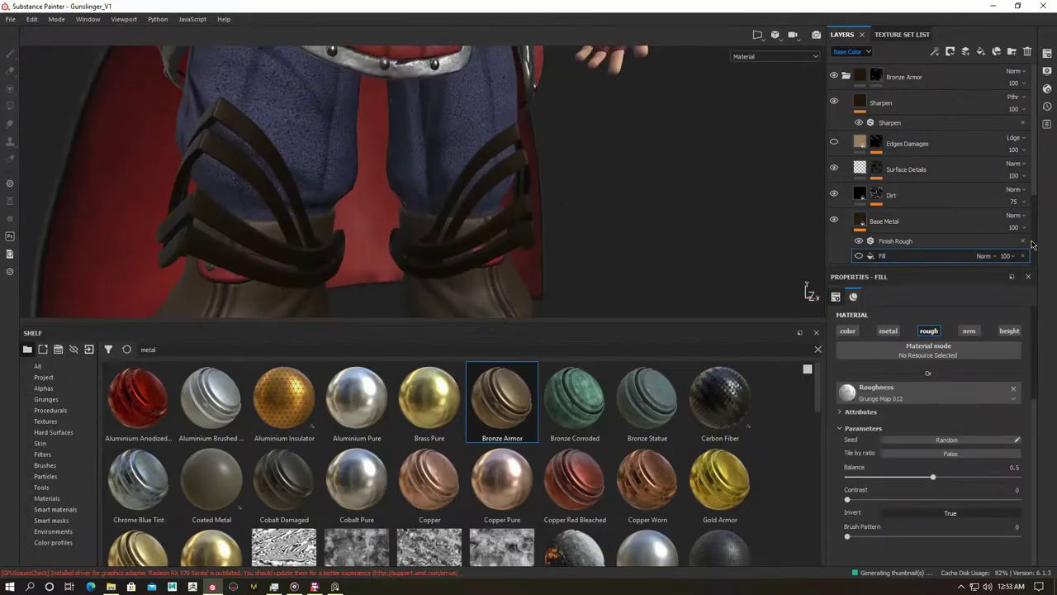
{"action": "left_click", "coordinate": [908, 241]}
{"action": "scroll", "coordinate": [363, 154], "scroll_direction": "down", "scroll_amount": 3}
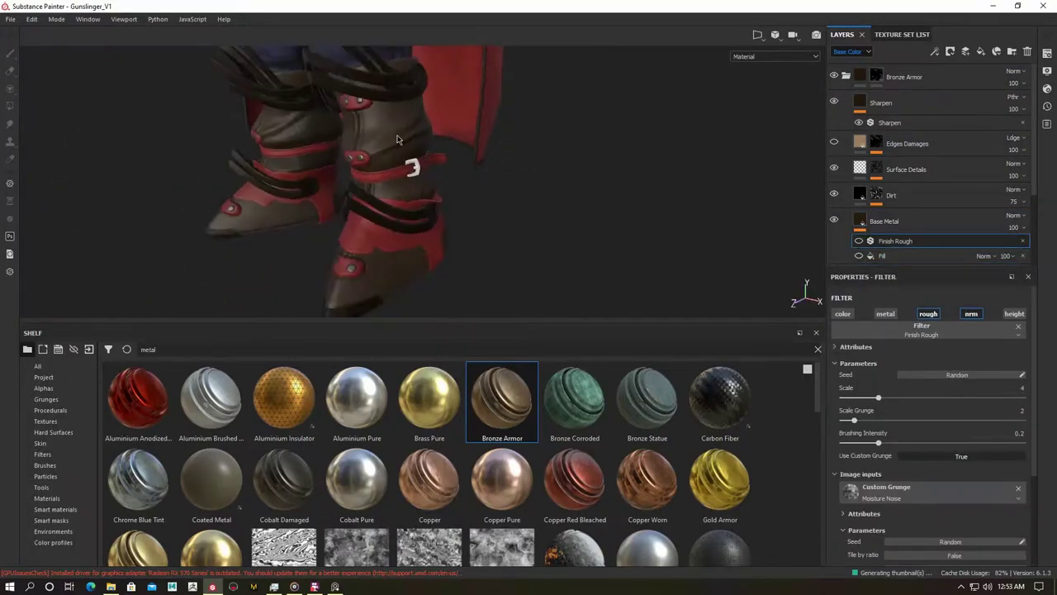
{"action": "key", "text": "4"}
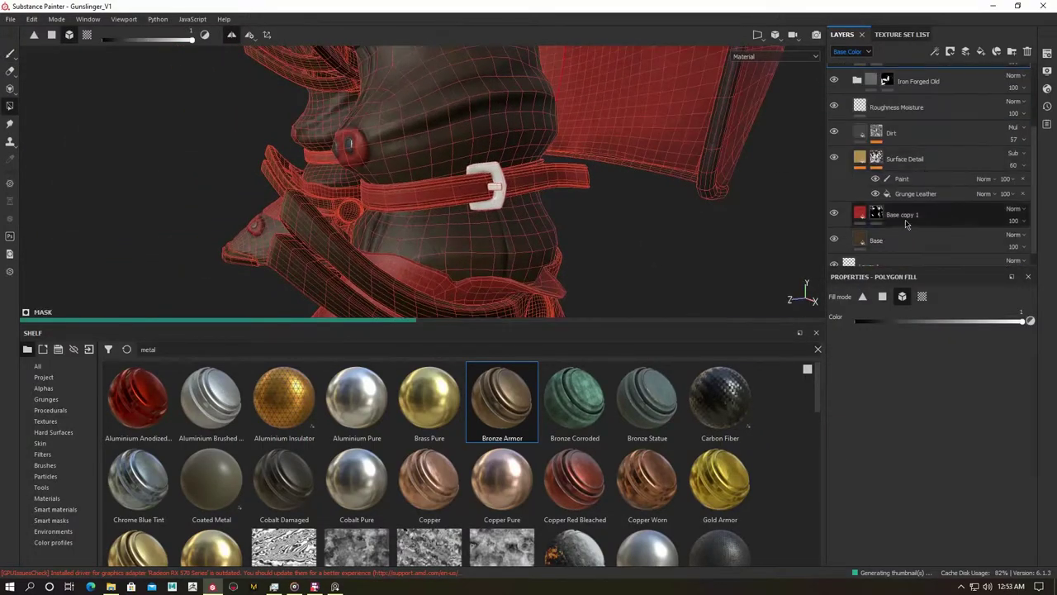
{"action": "scroll", "coordinate": [906, 223], "scroll_direction": "up", "scroll_amount": 1}
{"action": "left_click", "coordinate": [916, 114]}
{"action": "key", "text": "1"}
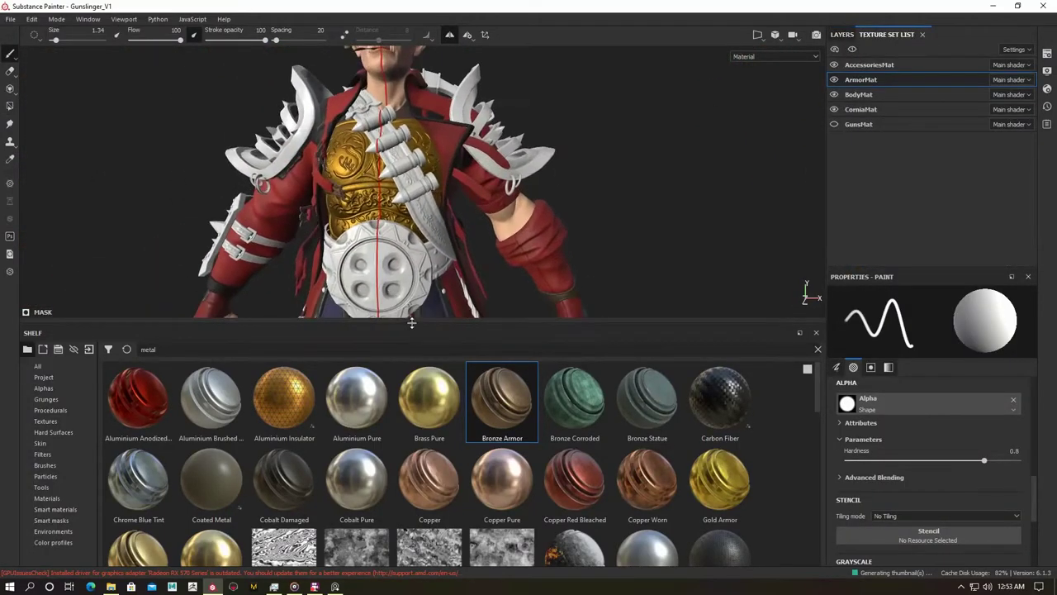
Select the Iron Forged Old mask and examine the chest and waist with Polygon Fill.
{"action": "left_click_drag", "start_coordinate": [506, 187], "coordinate": [397, 245], "text": "alt"}
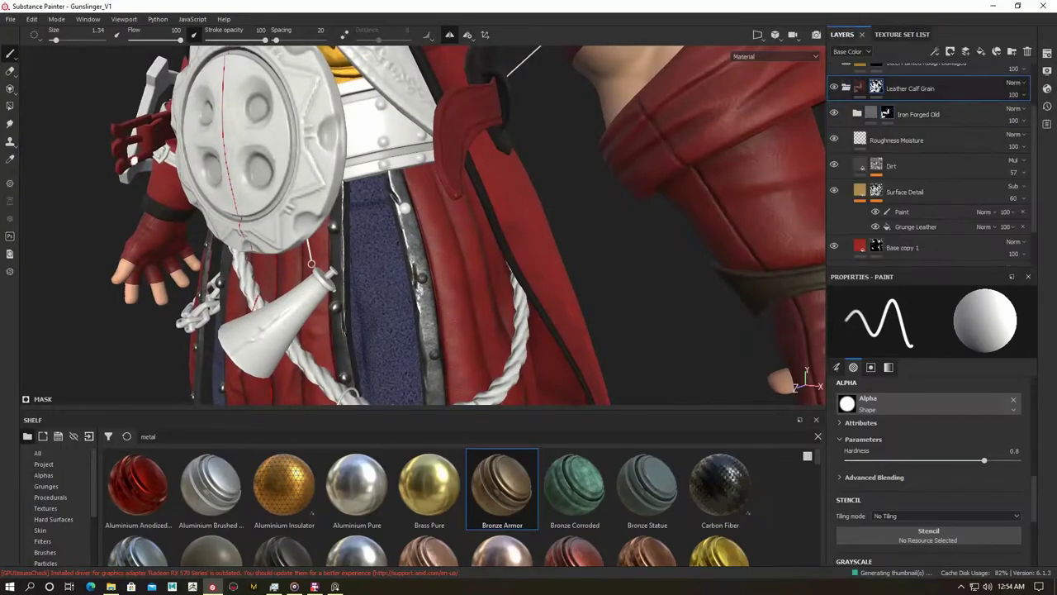
{"action": "left_click_drag", "start_coordinate": [528, 75], "coordinate": [496, 207], "text": "alt"}
{"action": "left_click", "coordinate": [886, 114]}
{"action": "key", "text": "4"}
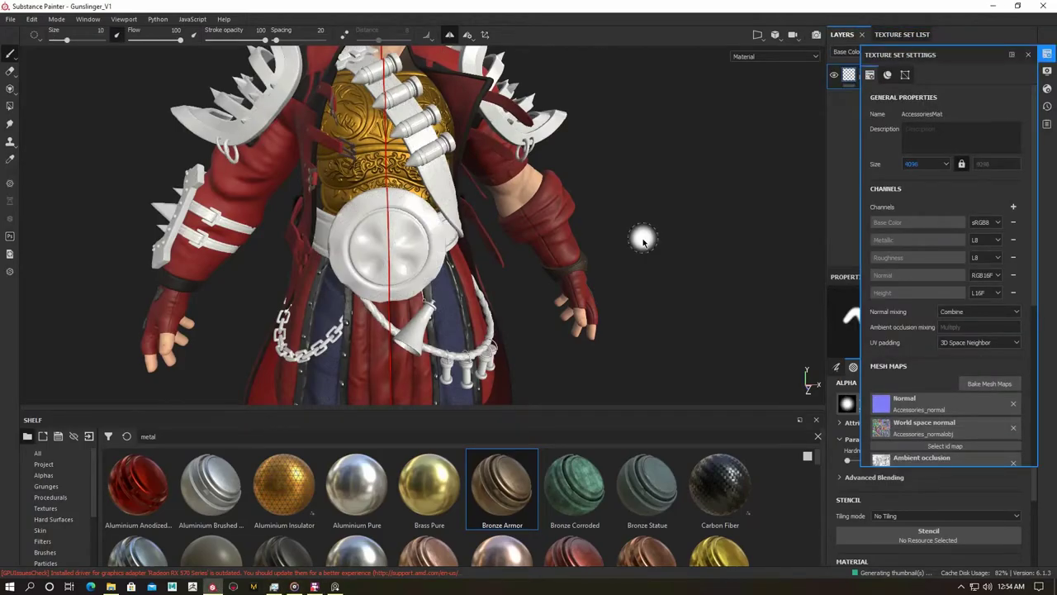
{"action": "left_click_drag", "start_coordinate": [613, 185], "coordinate": [579, 206], "text": "alt"}
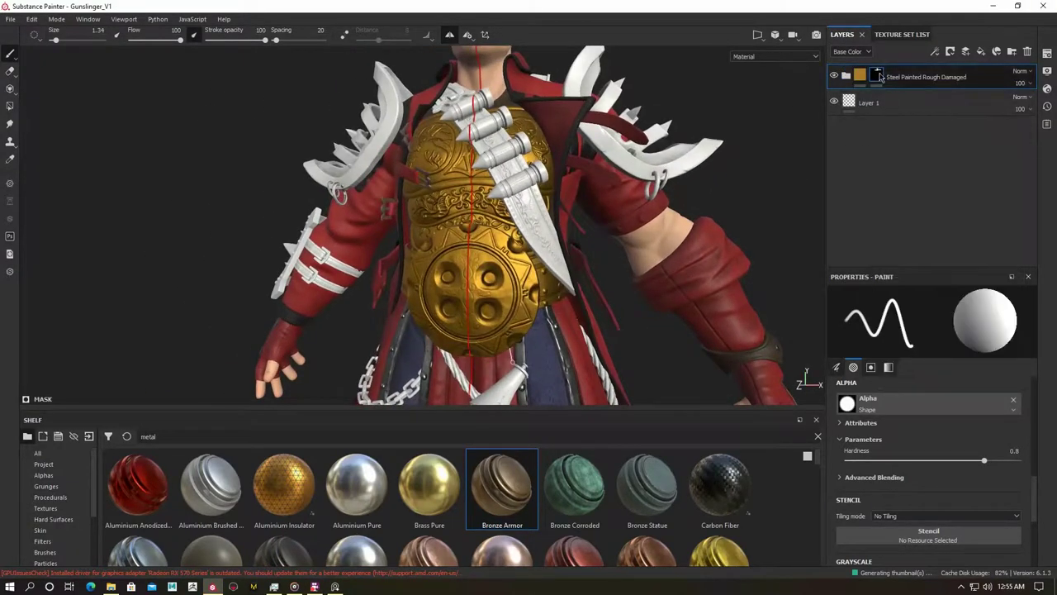
{"action": "key", "text": "1"}
{"action": "left_click_drag", "start_coordinate": [258, 227], "coordinate": [391, 200], "text": "alt"}
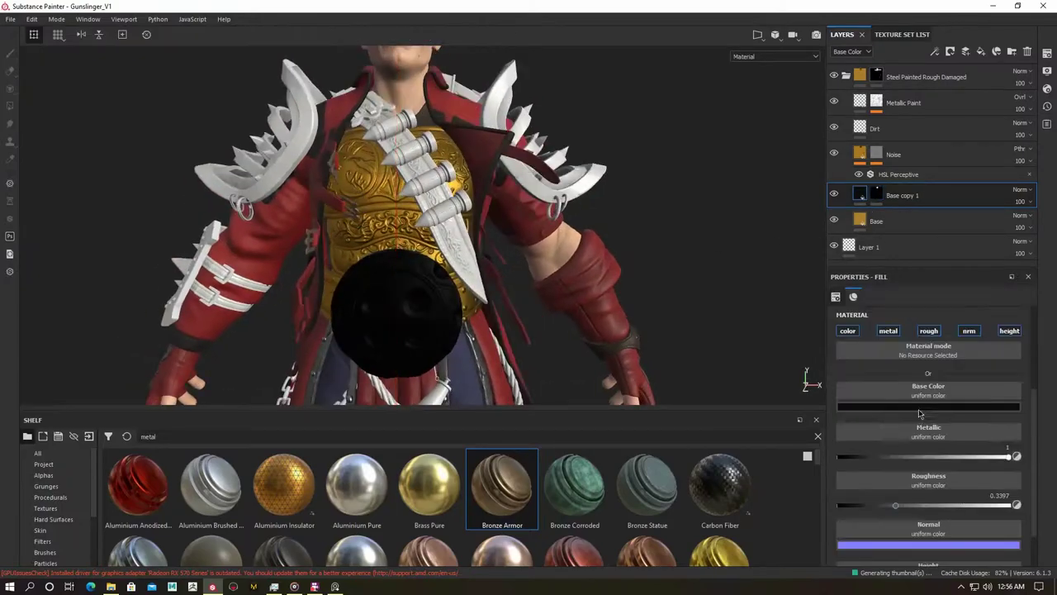
{"action": "left_click_drag", "start_coordinate": [347, 330], "coordinate": [377, 329], "text": "alt"}
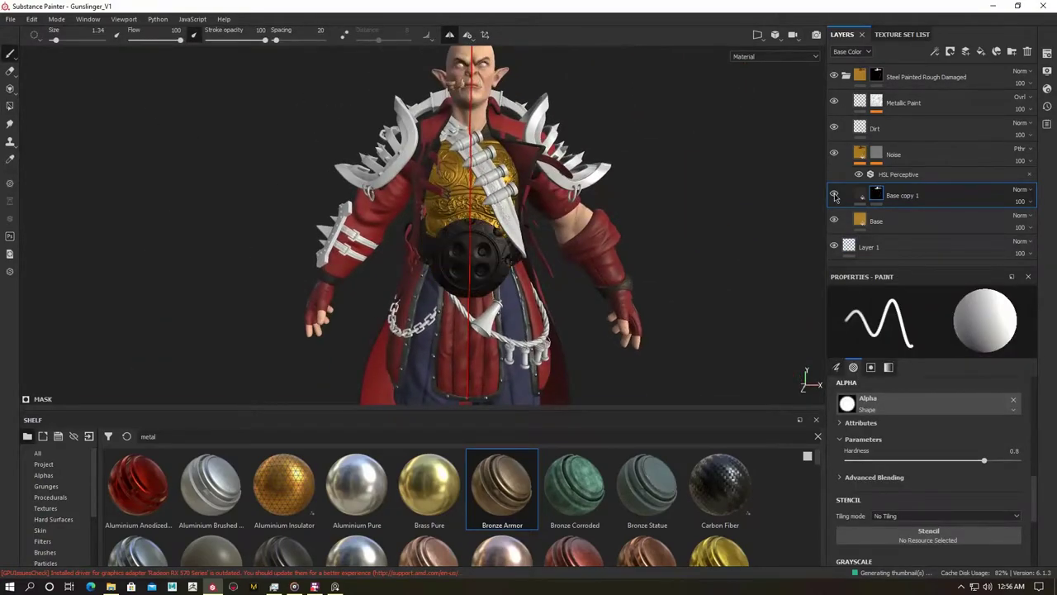
Hide the black Base copy 1 layer, give it a black mask, and select the Steel Painted Rough Damaged folder.
{"action": "left_click", "coordinate": [834, 195]}
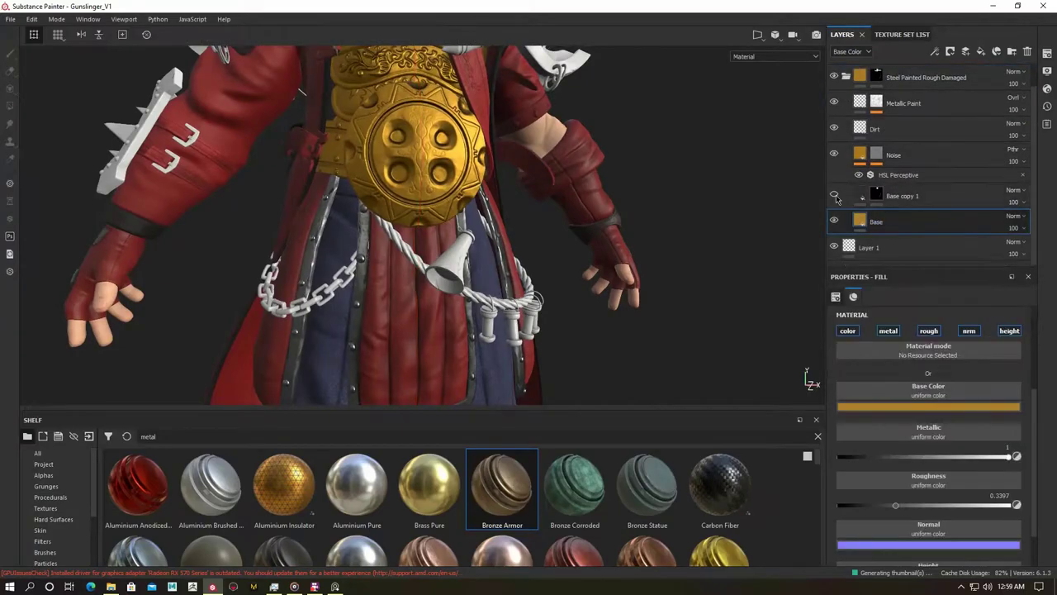
{"action": "right_click", "coordinate": [893, 199]}
{"action": "left_click", "coordinate": [947, 194]}
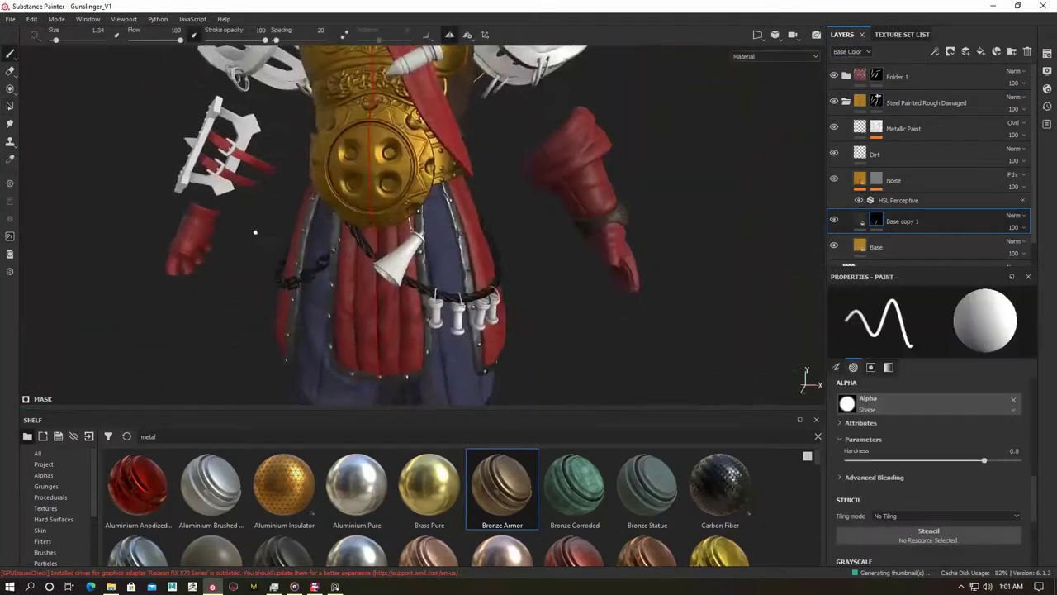
{"action": "left_click", "coordinate": [875, 101]}
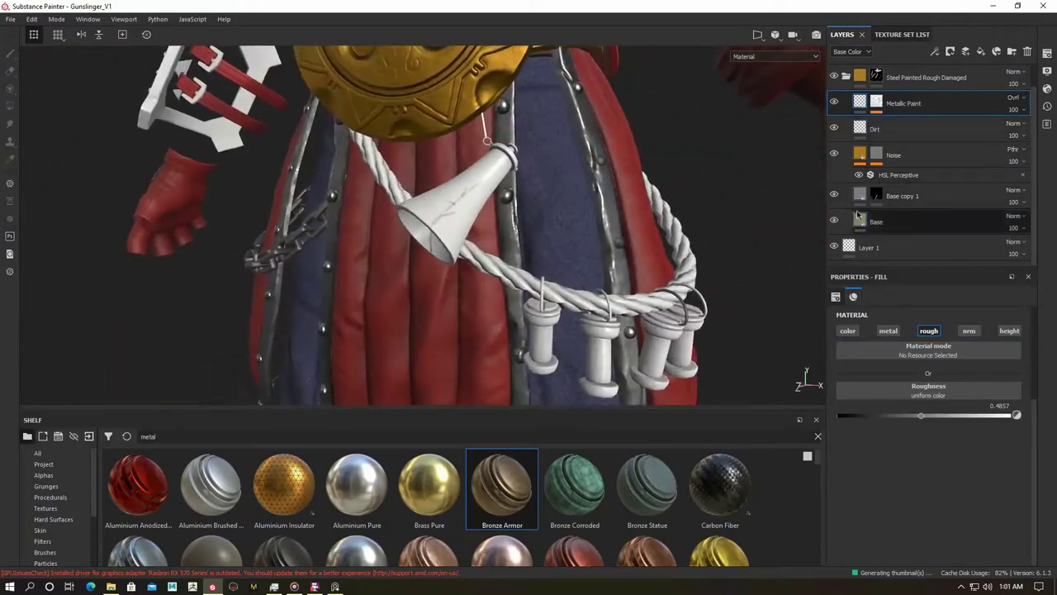
Select the Steel Painted Rough Damaged mask and close in on the powder horn with Polygon Fill.
{"action": "left_click", "coordinate": [877, 76]}
{"action": "left_click", "coordinate": [10, 106]}
{"action": "left_click_drag", "start_coordinate": [413, 247], "coordinate": [505, 207], "text": "alt"}
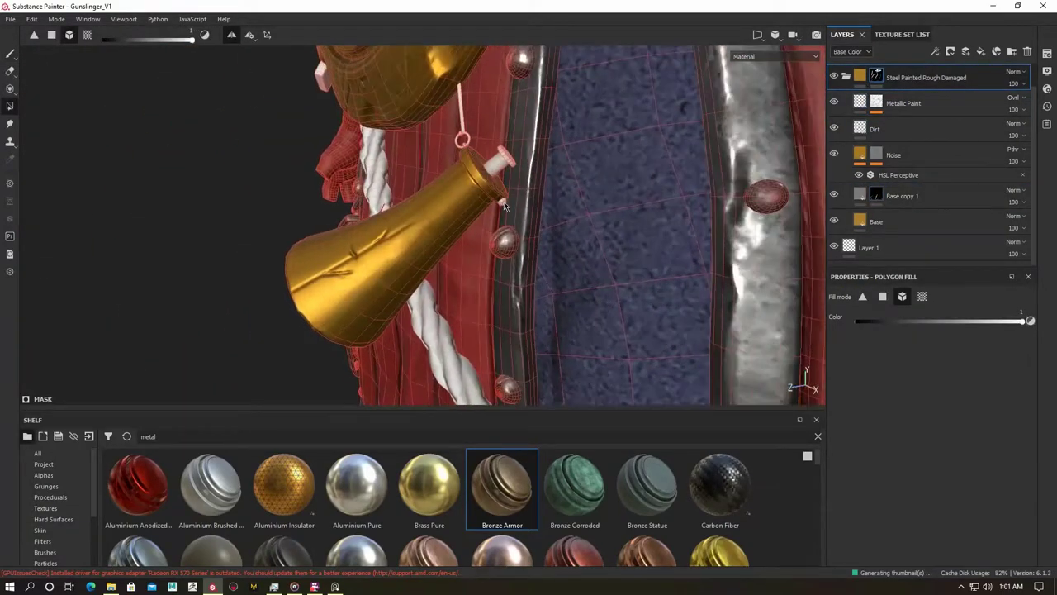
{"action": "scroll", "coordinate": [464, 159], "scroll_direction": "up", "scroll_amount": 3}
{"action": "scroll", "coordinate": [459, 120], "scroll_direction": "down", "scroll_amount": 5}
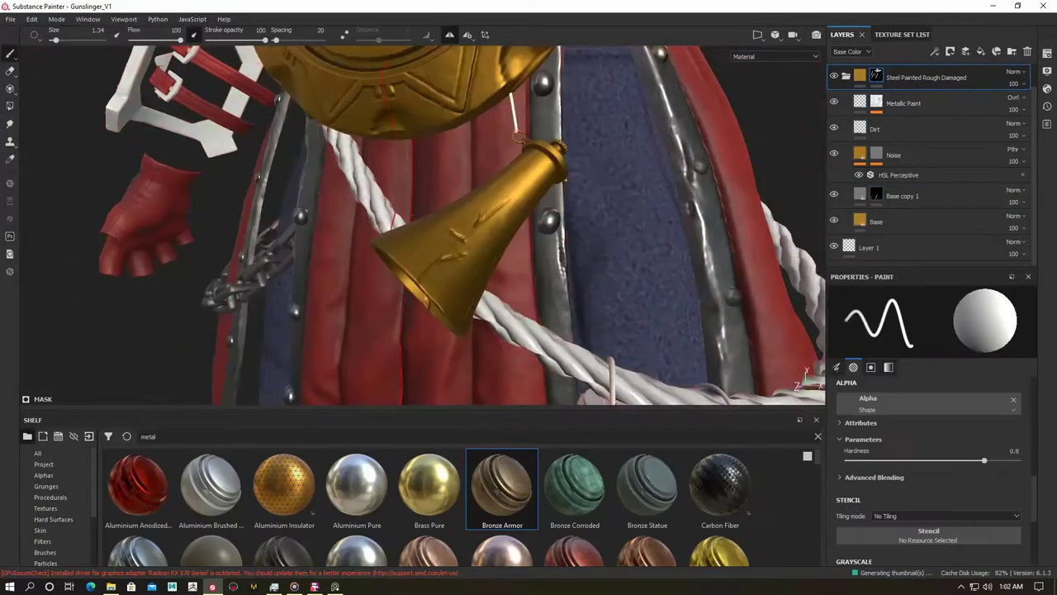
{"action": "left_click", "coordinate": [902, 195]}
{"action": "scroll", "coordinate": [405, 258], "scroll_direction": "up", "scroll_amount": 3}
{"action": "left_click_drag", "start_coordinate": [404, 257], "coordinate": [495, 273], "text": "alt"}
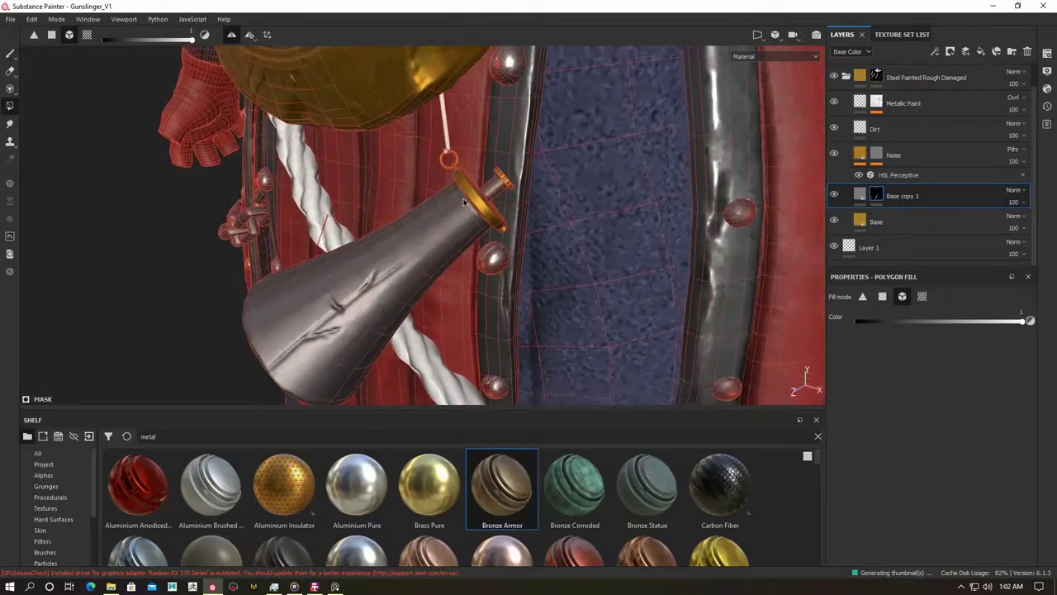
{"action": "scroll", "coordinate": [559, 289], "scroll_direction": "up", "scroll_amount": 3}
Duplicate Base copy 1 into Base copy 2 and give it a black mask for polygon picking.
{"action": "left_click", "coordinate": [10, 53]}
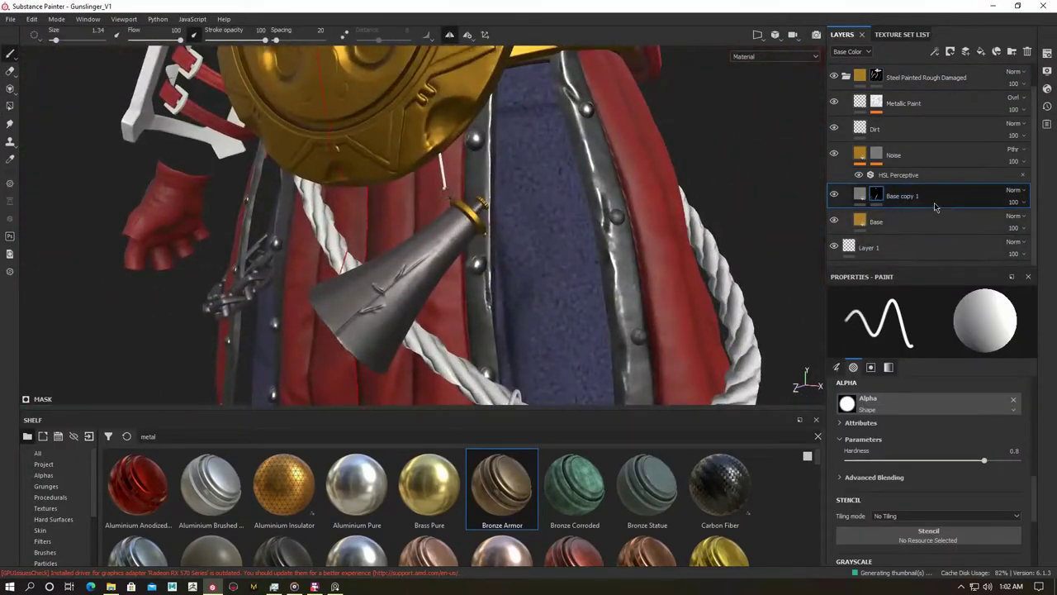
{"action": "key", "text": "ctrl+d"}
{"action": "right_click", "coordinate": [901, 196]}
{"action": "left_click", "coordinate": [941, 25]}
{"action": "left_click", "coordinate": [10, 106]}
{"action": "scroll", "coordinate": [276, 182], "scroll_direction": "up", "scroll_amount": 3}
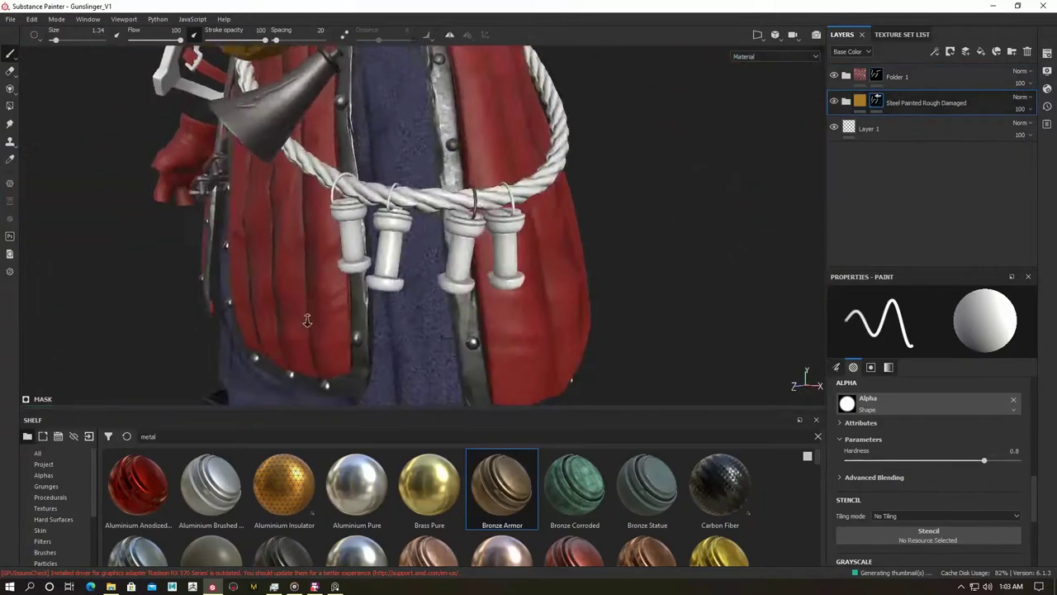
Add the Wood Ship Hull Nordic material and polygon-fill the bandolier's wooden spools into its mask.
{"action": "type", "text": "wood"}
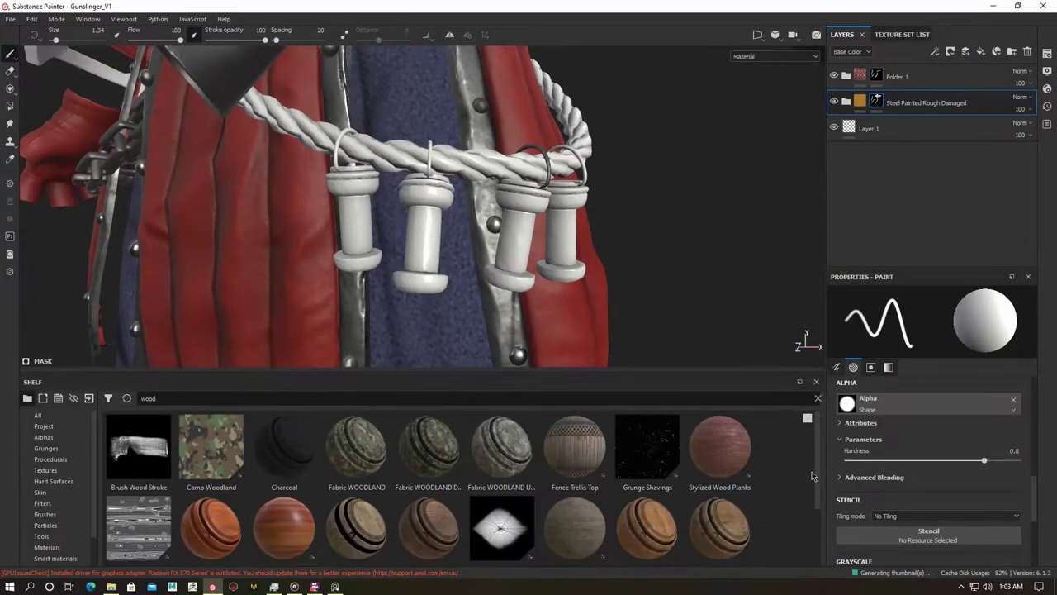
{"action": "scroll", "coordinate": [806, 522], "scroll_direction": "down", "scroll_amount": 2}
{"action": "scroll", "coordinate": [821, 499], "scroll_direction": "down", "scroll_amount": 1}
{"action": "scroll", "coordinate": [822, 499], "scroll_direction": "down", "scroll_amount": 1}
{"action": "mouse_move", "coordinate": [646, 471]}
{"action": "left_mouse_down"}
{"action": "mouse_move", "coordinate": [948, 41]}
{"action": "mouse_move", "coordinate": [921, 72]}
{"action": "left_mouse_up"}
{"action": "right_click", "coordinate": [892, 76]}
{"action": "key", "text": "Escape"}
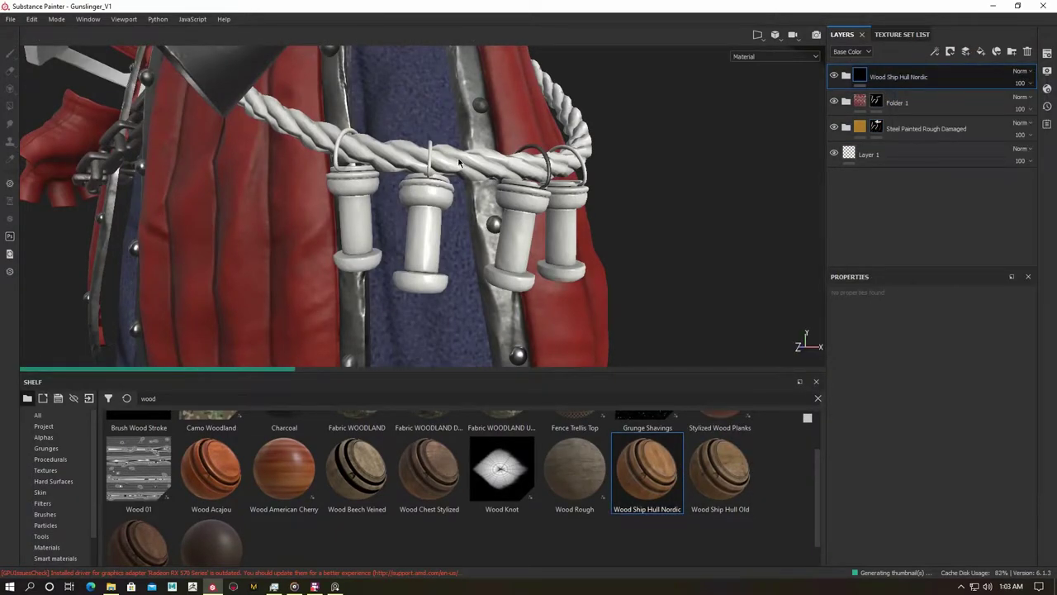
{"action": "key", "text": "4"}
{"action": "mouse_move", "coordinate": [512, 228]}
{"action": "left_mouse_down", "text": "alt"}
{"action": "mouse_move", "coordinate": [557, 208]}
{"action": "mouse_move", "coordinate": [458, 190]}
{"action": "left_mouse_up", "text": "alt"}
{"action": "left_click_drag", "start_coordinate": [569, 277], "coordinate": [495, 247], "text": "alt"}
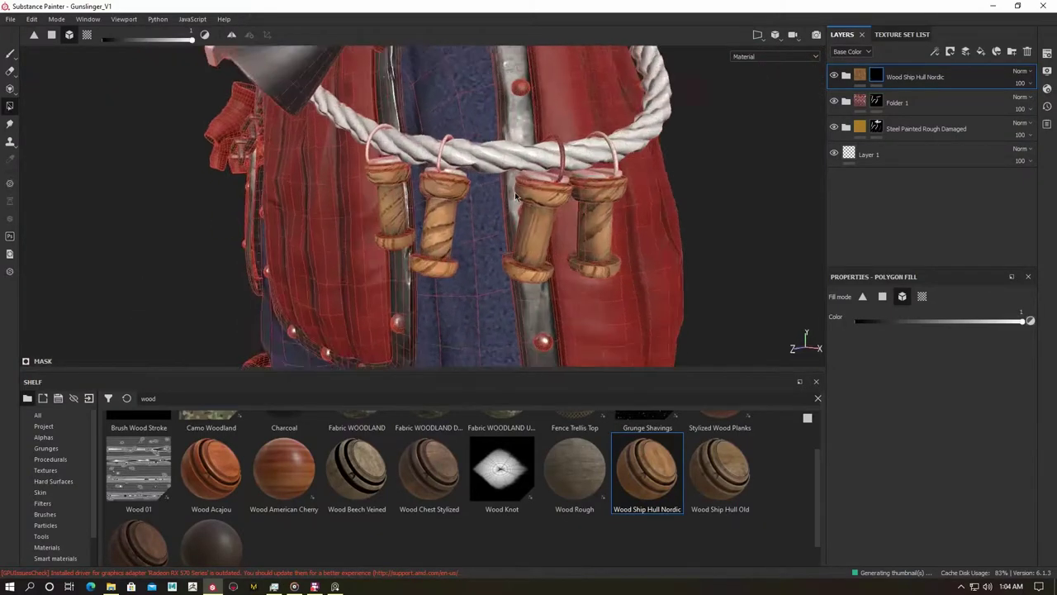
{"action": "key", "text": "1"}
Rotate the Wood 01 grain pattern inside the Wood Ship Hull Nordic folder's Pattern mask.
{"action": "left_click", "coordinate": [846, 76]}
{"action": "scroll", "coordinate": [897, 124], "scroll_direction": "down", "scroll_amount": 3}
{"action": "left_click", "coordinate": [863, 149]}
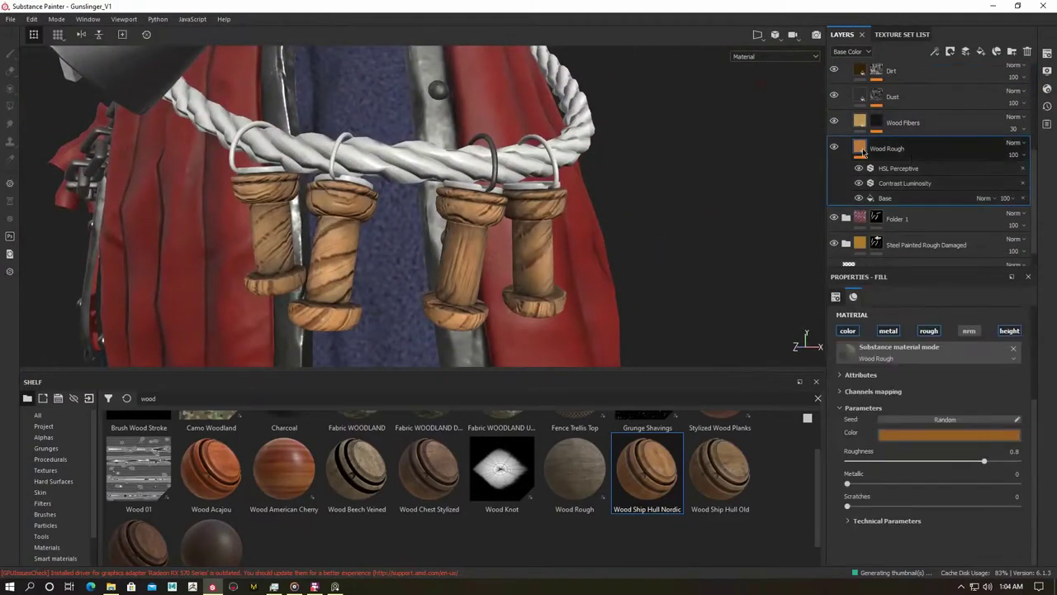
{"action": "scroll", "coordinate": [835, 148], "scroll_direction": "up", "scroll_amount": 1}
{"action": "left_click", "coordinate": [834, 155]}
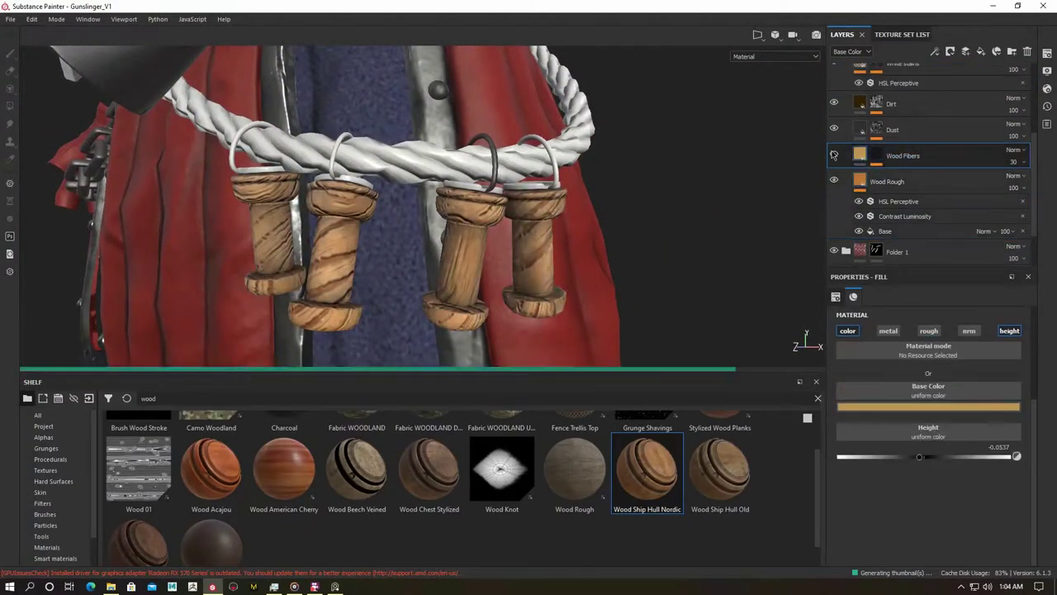
{"action": "scroll", "coordinate": [836, 105], "scroll_direction": "up", "scroll_amount": 1}
{"action": "scroll", "coordinate": [835, 107], "scroll_direction": "up", "scroll_amount": 1}
{"action": "scroll", "coordinate": [836, 109], "scroll_direction": "up", "scroll_amount": 1}
{"action": "scroll", "coordinate": [878, 147], "scroll_direction": "up", "scroll_amount": 1}
{"action": "left_click", "coordinate": [879, 147]}
{"action": "left_click", "coordinate": [906, 163]}
{"action": "mouse_move", "coordinate": [909, 435]}
{"action": "left_mouse_down"}
{"action": "mouse_move", "coordinate": [952, 437]}
{"action": "mouse_move", "coordinate": [868, 432]}
{"action": "left_mouse_up"}
{"action": "left_click", "coordinate": [896, 143]}
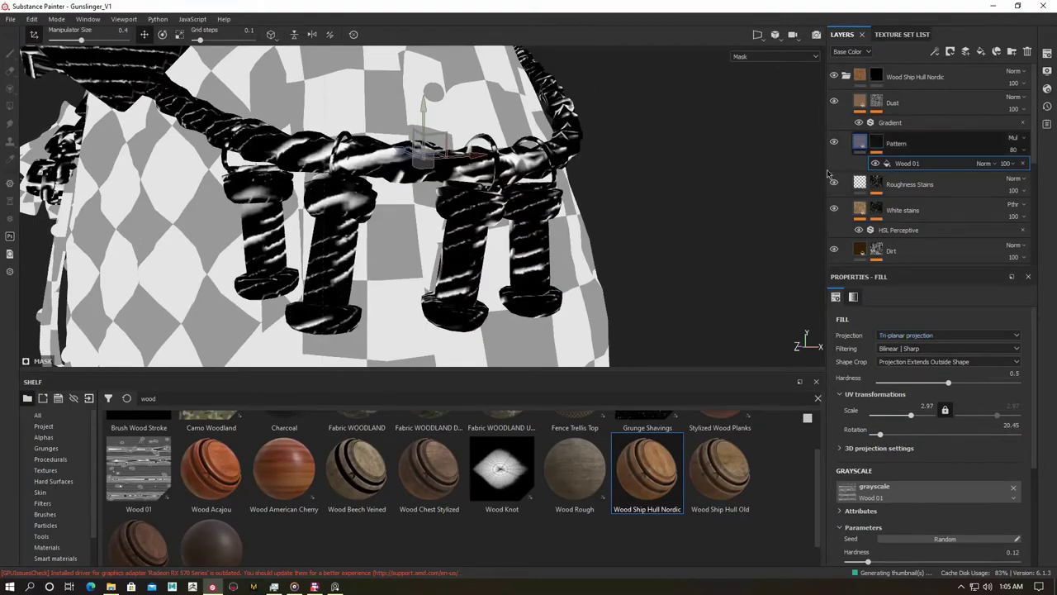
{"action": "scroll", "coordinate": [417, 262], "scroll_direction": "down", "scroll_amount": 3}
{"action": "scroll", "coordinate": [308, 221], "scroll_direction": "up", "scroll_amount": 5}
Fill the remaining spool polygons into the wood mask and add a new Rope folder.
{"action": "key", "text": "4"}
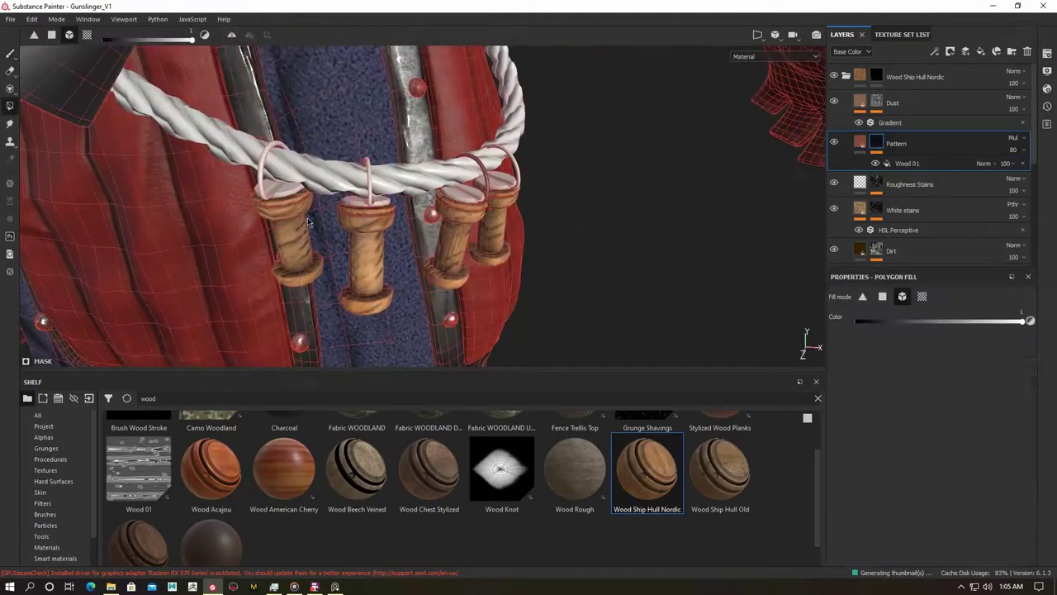
{"action": "left_click_drag", "start_coordinate": [275, 193], "coordinate": [420, 205], "text": "alt"}
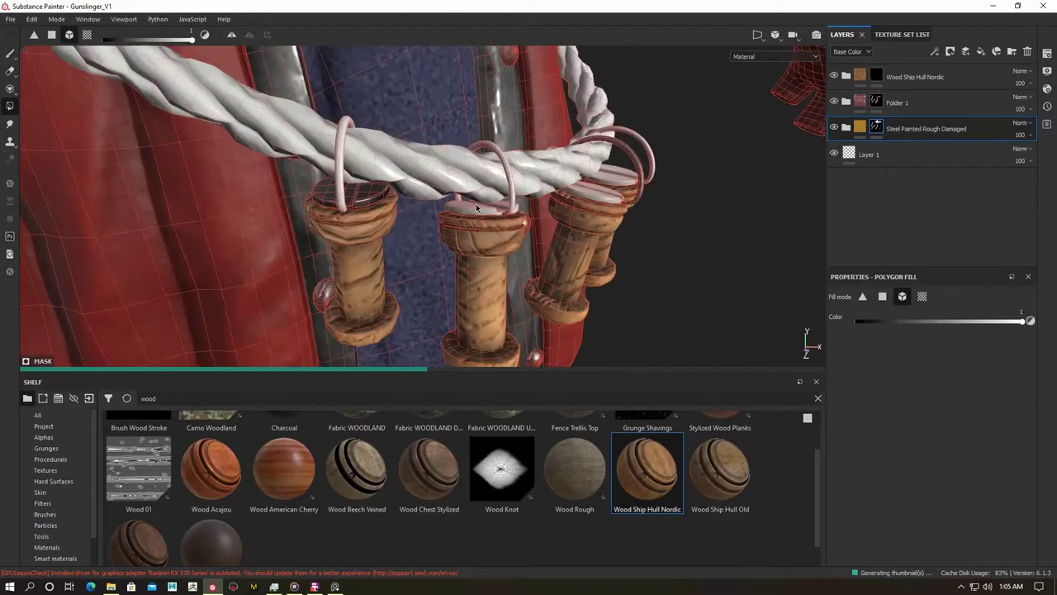
{"action": "scroll", "coordinate": [645, 166], "scroll_direction": "down", "scroll_amount": 3}
{"action": "key", "text": "1"}
{"action": "scroll", "coordinate": [495, 206], "scroll_direction": "up", "scroll_amount": 3}
{"action": "left_click", "coordinate": [991, 78]}
{"action": "left_click", "coordinate": [1018, 53]}
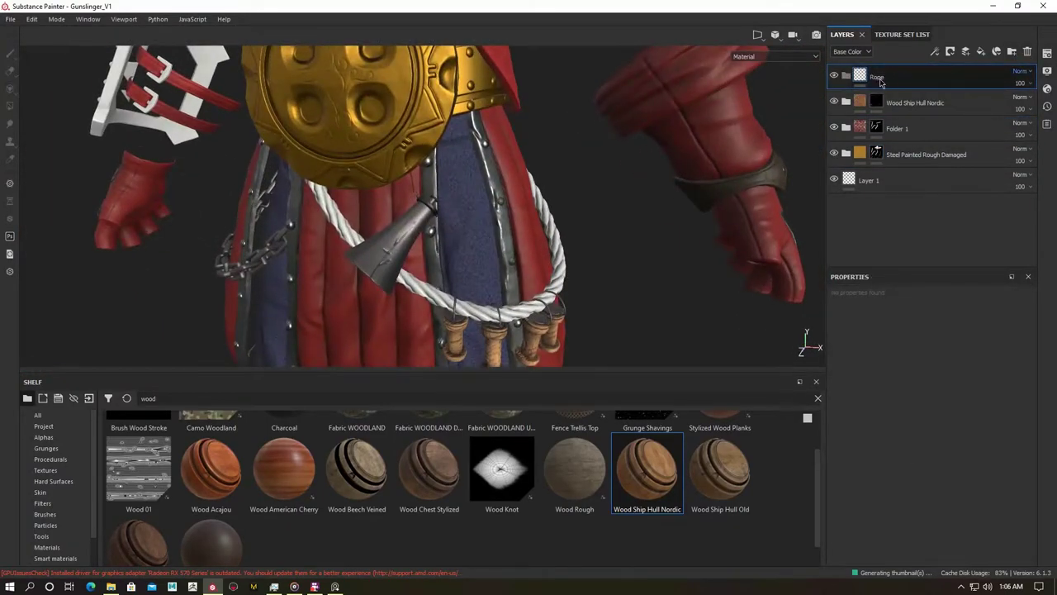
Fill the black-masked Rope folder with pale cream, masking a brown layer to the crevices.
{"action": "left_click", "coordinate": [939, 467]}
{"action": "right_click", "coordinate": [876, 76]}
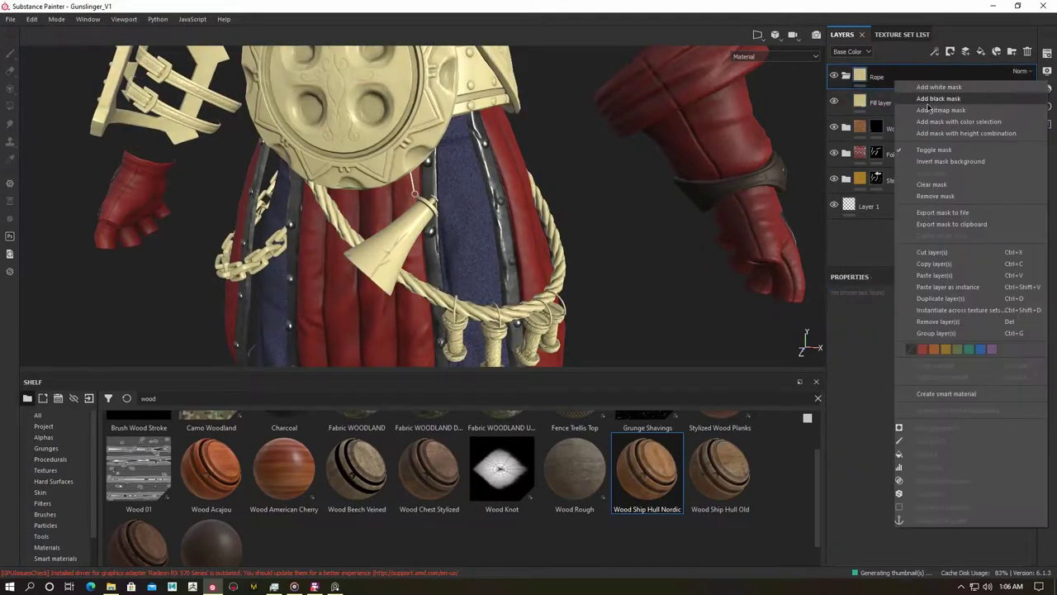
{"action": "left_click", "coordinate": [900, 124]}
{"action": "left_click", "coordinate": [883, 102]}
{"action": "left_click", "coordinate": [867, 384]}
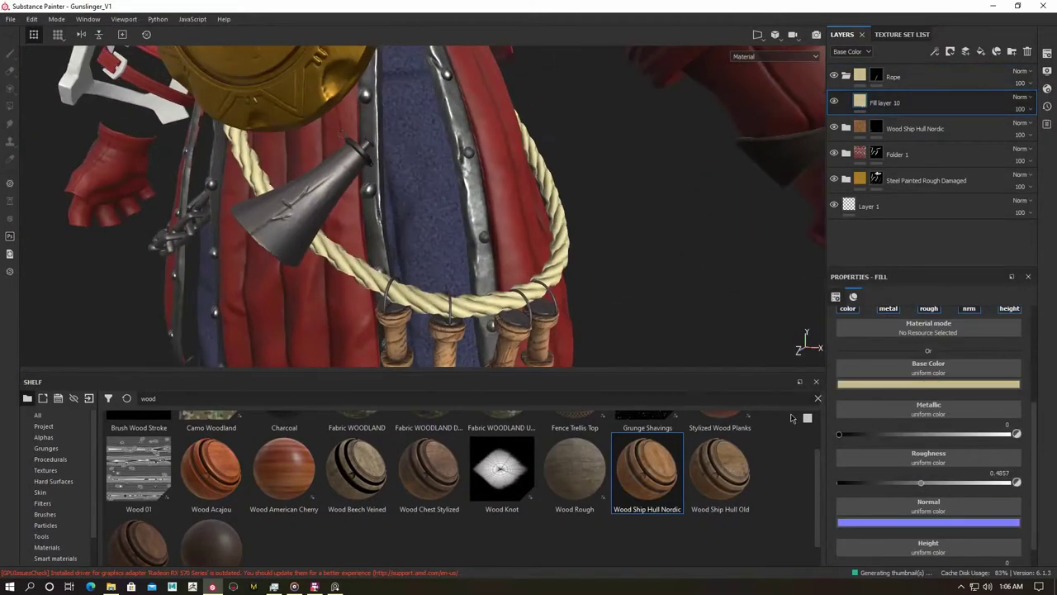
{"action": "left_click", "coordinate": [1002, 489]}
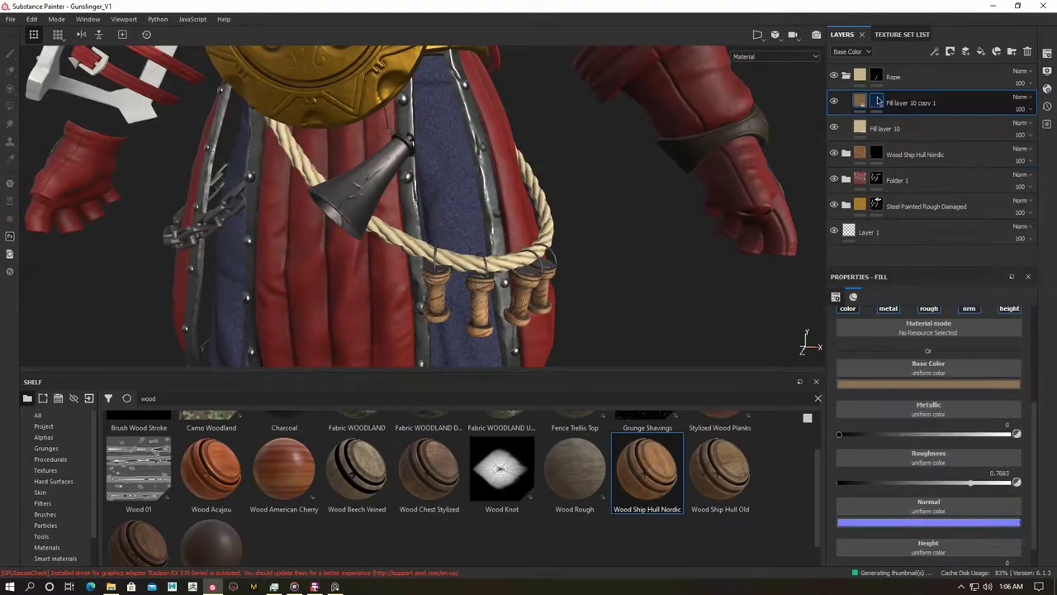
{"action": "right_click", "coordinate": [878, 100]}
{"action": "left_click", "coordinate": [906, 344]}
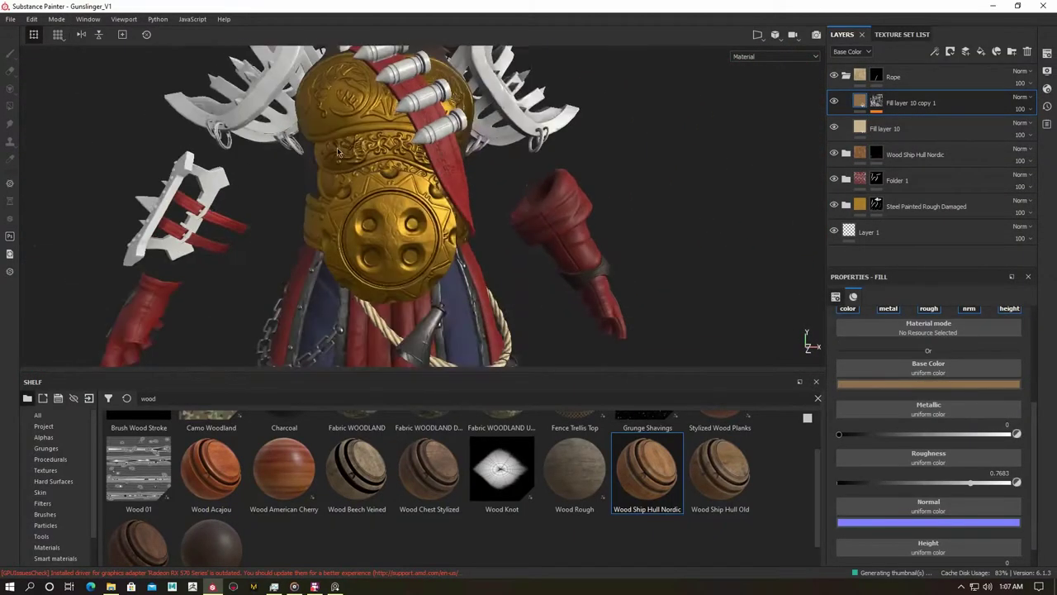
Add dark Fill layer 11 masked by ambient occlusion multiplied with BnW Spots 3 at 27.
{"action": "left_click", "coordinate": [995, 51]}
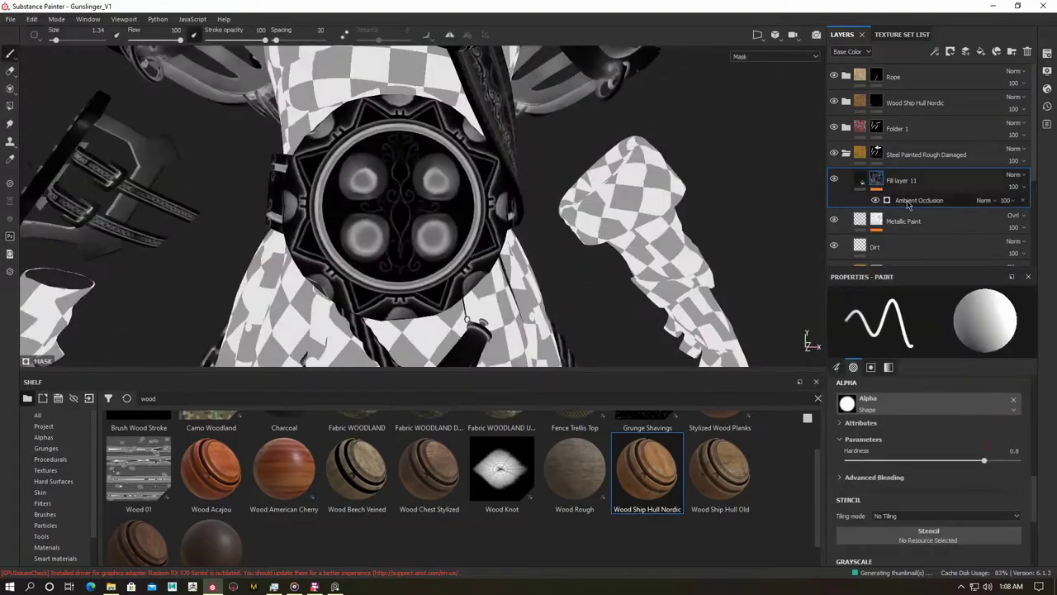
{"action": "left_click", "coordinate": [931, 373]}
{"action": "left_click", "coordinate": [51, 459]}
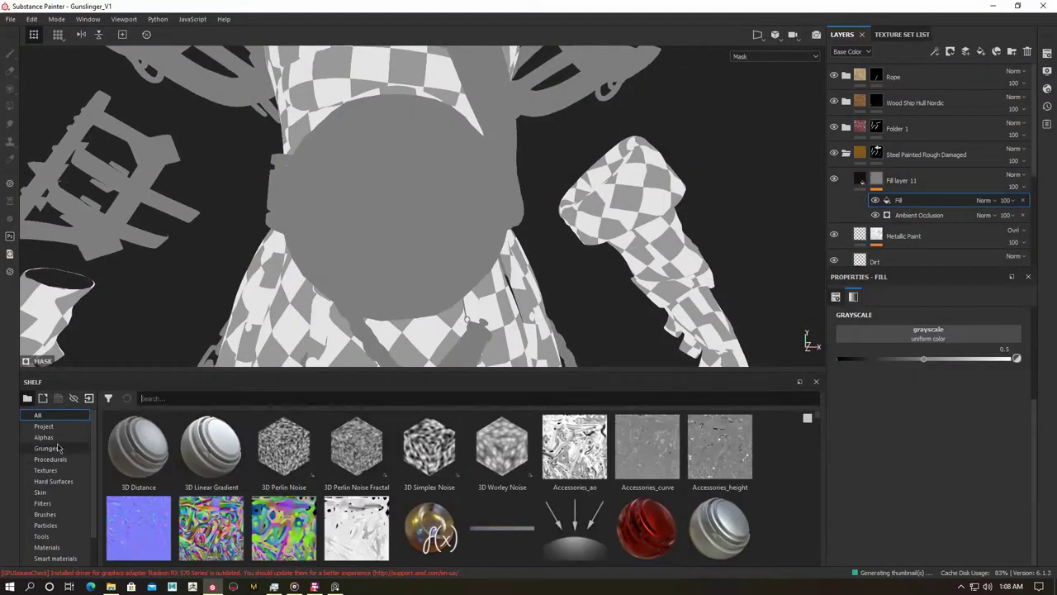
{"action": "left_click_drag", "start_coordinate": [138, 527], "coordinate": [929, 332]}
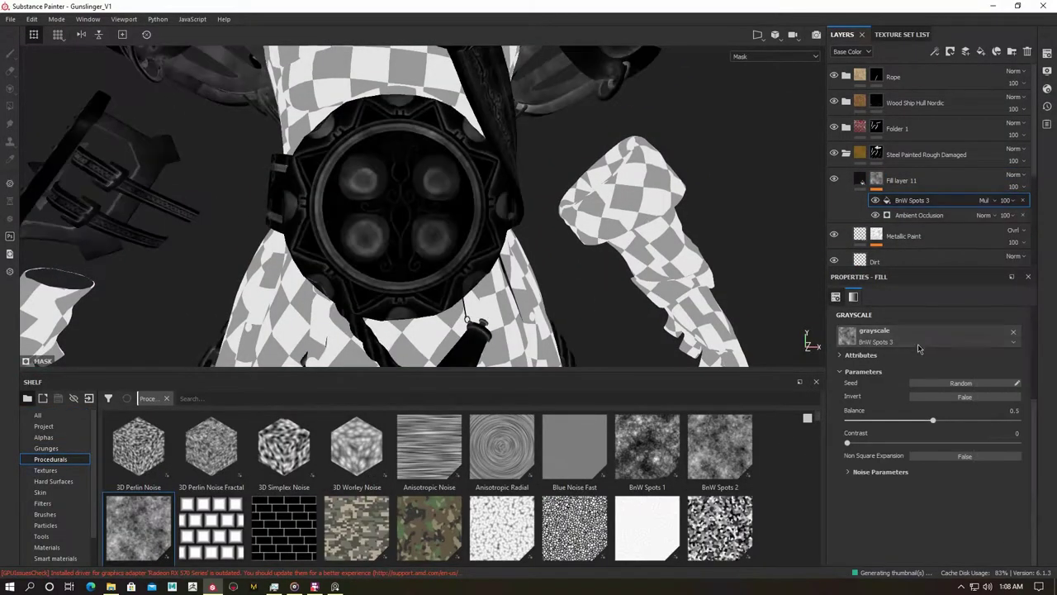
{"action": "left_click", "coordinate": [860, 179]}
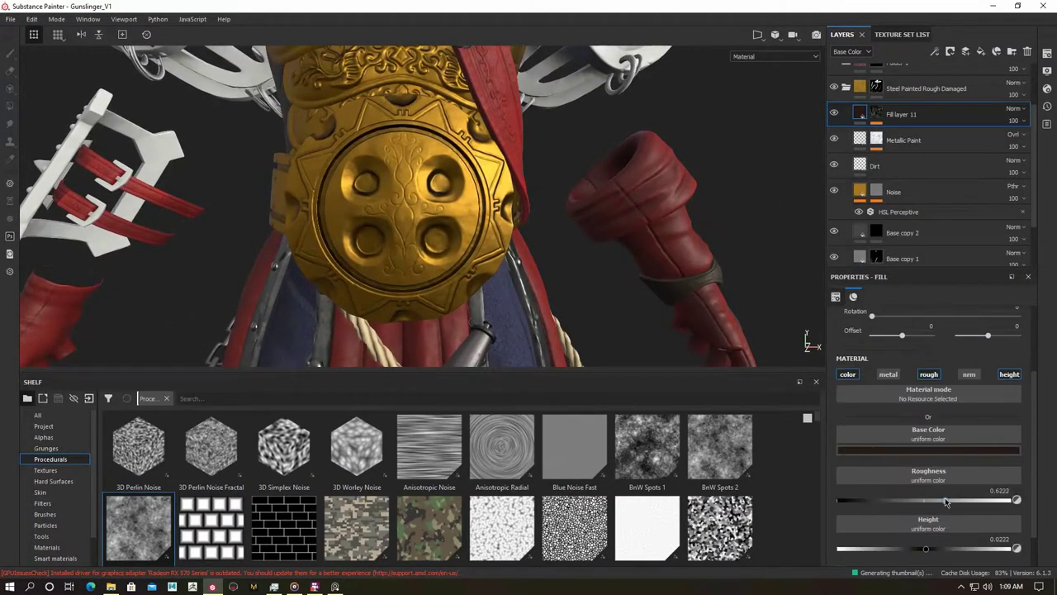
{"action": "scroll", "coordinate": [578, 206], "scroll_direction": "down", "scroll_amount": 3}
{"action": "left_click_drag", "start_coordinate": [578, 206], "coordinate": [793, 208], "text": "alt"}
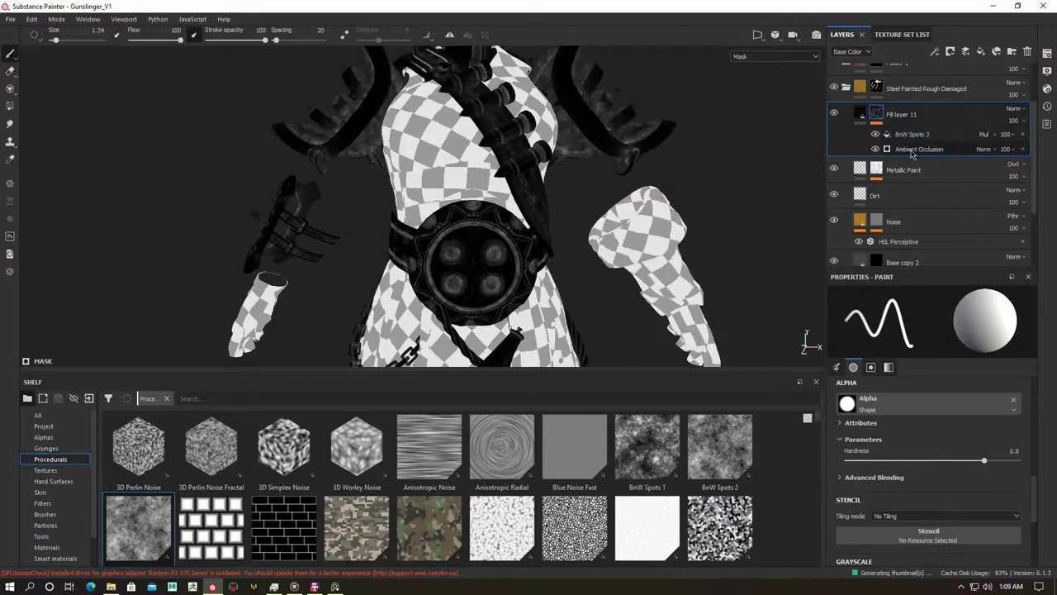
{"action": "left_click", "coordinate": [869, 115]}
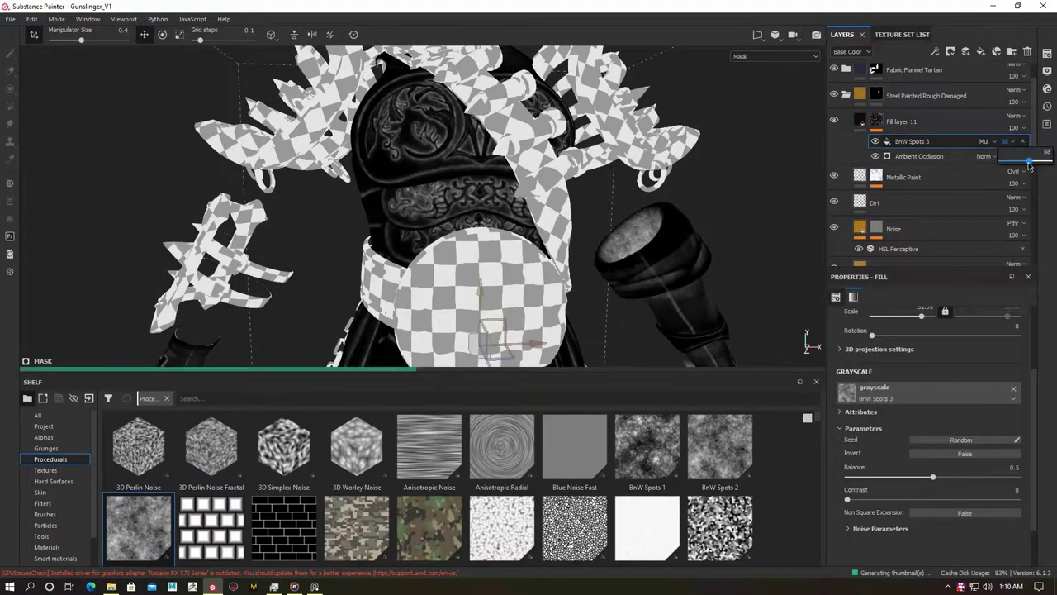
{"action": "left_click", "coordinate": [941, 156]}
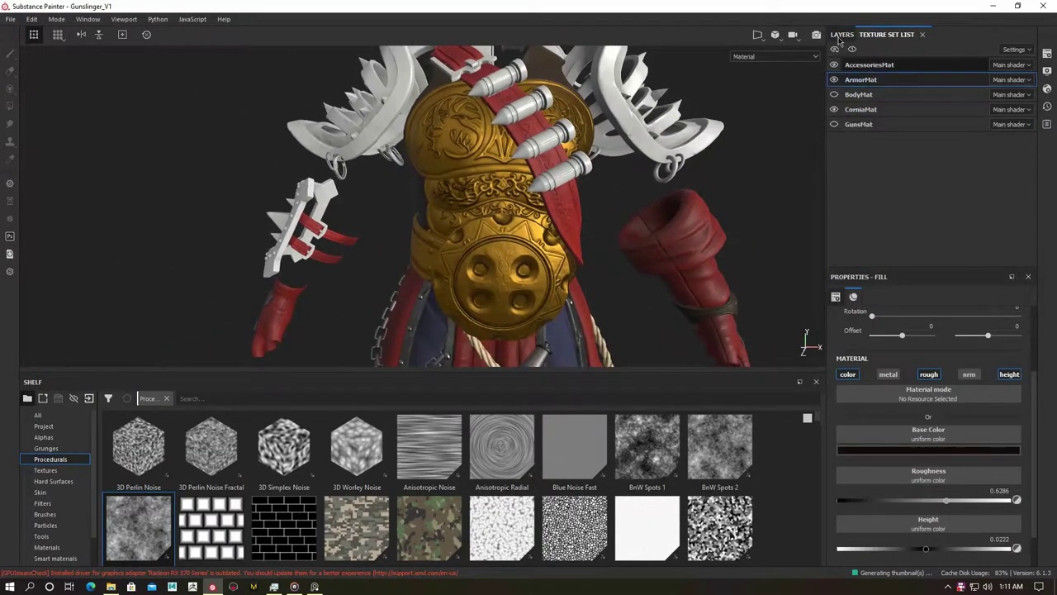
{"action": "left_click", "coordinate": [892, 144]}
{"action": "scroll", "coordinate": [908, 193], "scroll_direction": "up", "scroll_amount": 1}
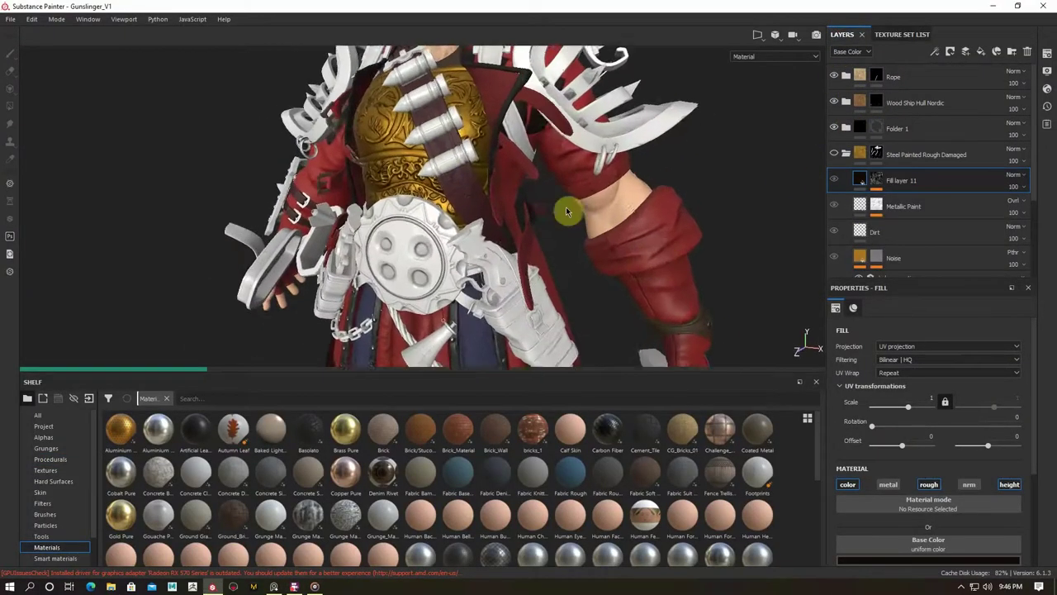
Polygon-fill the spiked arm guard plate, spikes and rim into Steel Painted Rough Damaged's mask.
{"action": "left_click", "coordinate": [838, 153]}
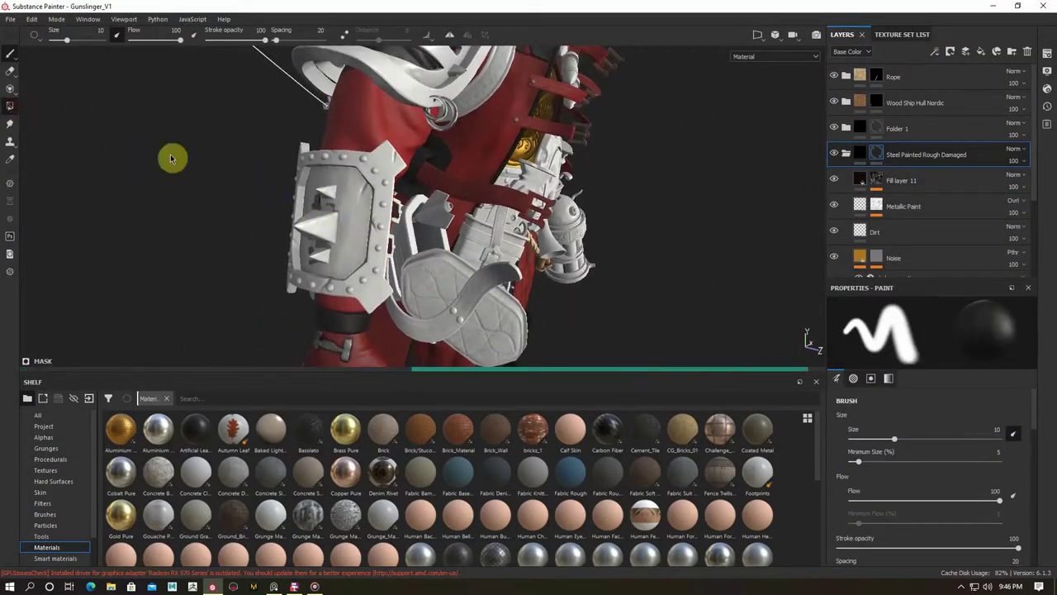
{"action": "left_click", "coordinate": [10, 106]}
{"action": "left_click_drag", "start_coordinate": [383, 207], "coordinate": [382, 178], "text": "alt"}
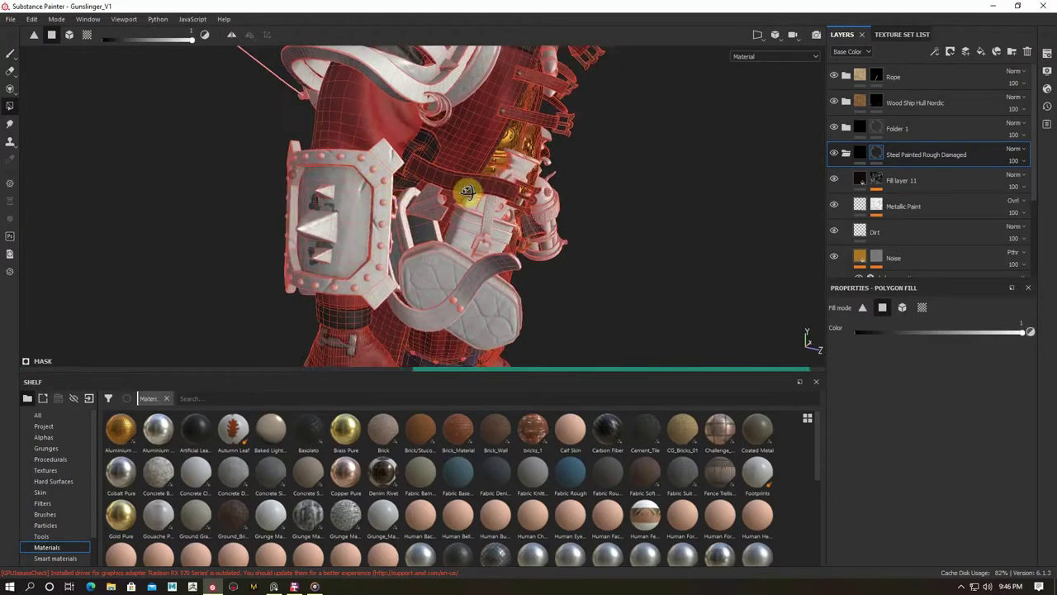
{"action": "left_click_drag", "start_coordinate": [329, 237], "coordinate": [904, 308], "text": "alt"}
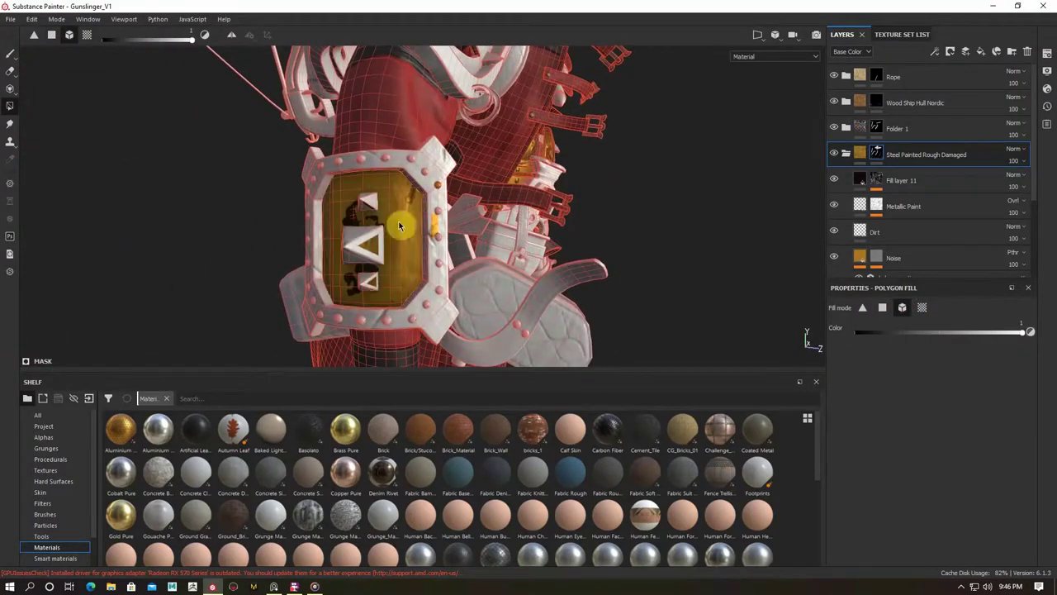
{"action": "left_click_drag", "start_coordinate": [358, 265], "coordinate": [443, 165], "text": "alt"}
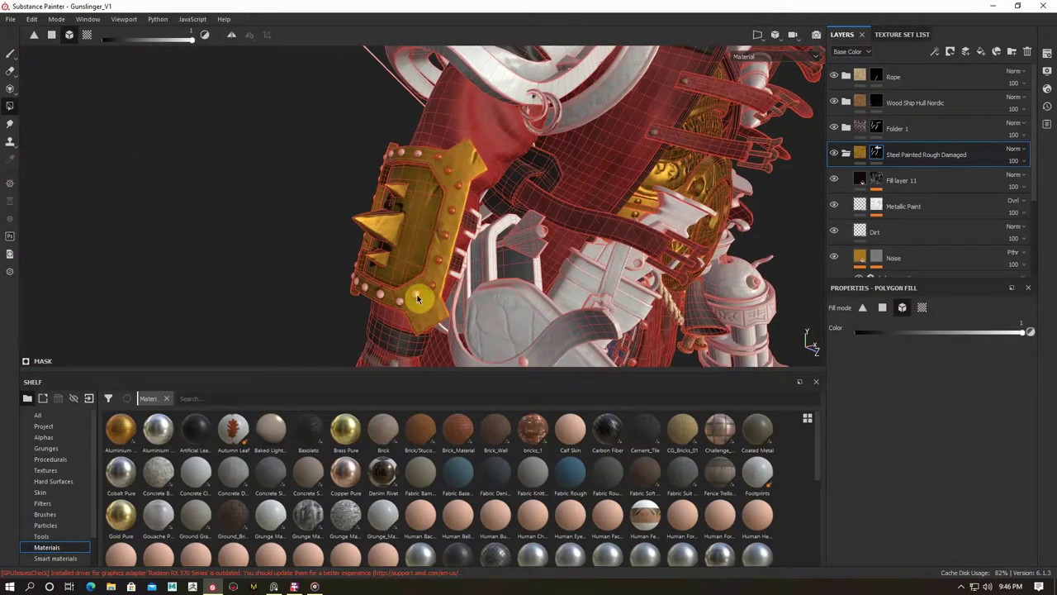
{"action": "left_click_drag", "start_coordinate": [417, 299], "coordinate": [465, 196], "text": "alt"}
{"action": "left_click_drag", "start_coordinate": [333, 147], "coordinate": [632, 228], "text": "alt"}
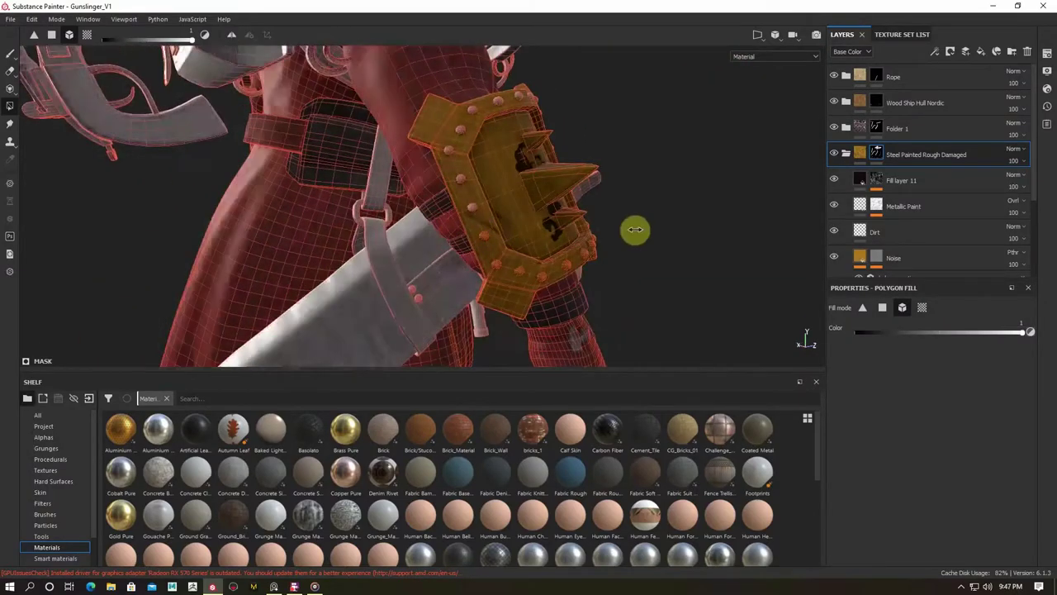
{"action": "mouse_move", "coordinate": [462, 182]}
{"action": "left_mouse_down", "text": "alt"}
{"action": "mouse_move", "coordinate": [467, 171]}
{"action": "mouse_move", "coordinate": [578, 198]}
{"action": "left_mouse_up", "text": "alt"}
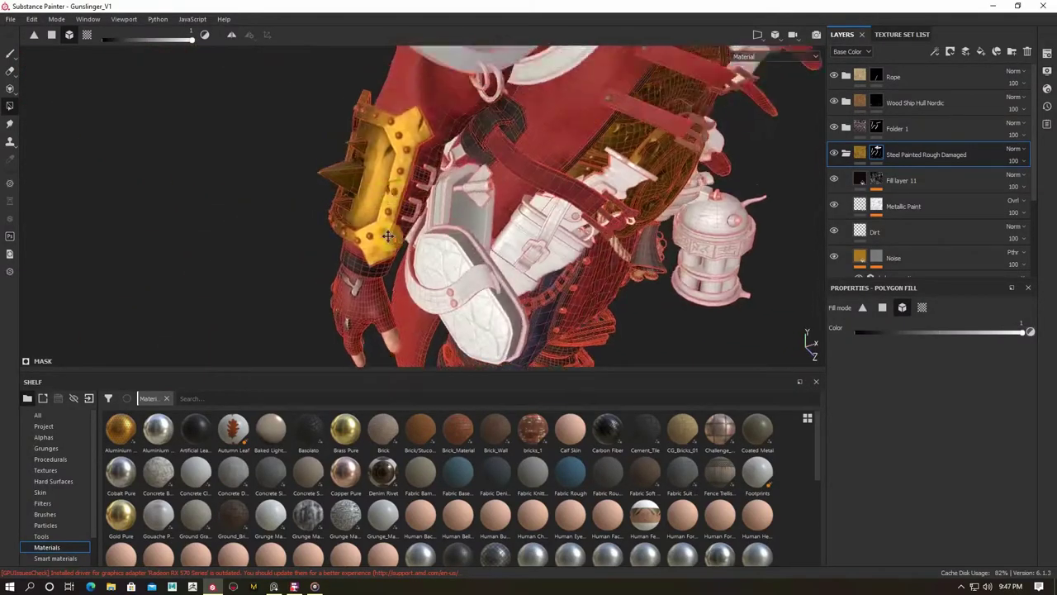
Add a Paint effect to Fill layer 11's mask, paint grime on the guard, and add Fill layer 12.
{"action": "left_click", "coordinate": [909, 185]}
{"action": "left_click", "coordinate": [878, 183], "text": "alt"}
{"action": "right_click", "coordinate": [918, 231]}
{"action": "left_click", "coordinate": [894, 330]}
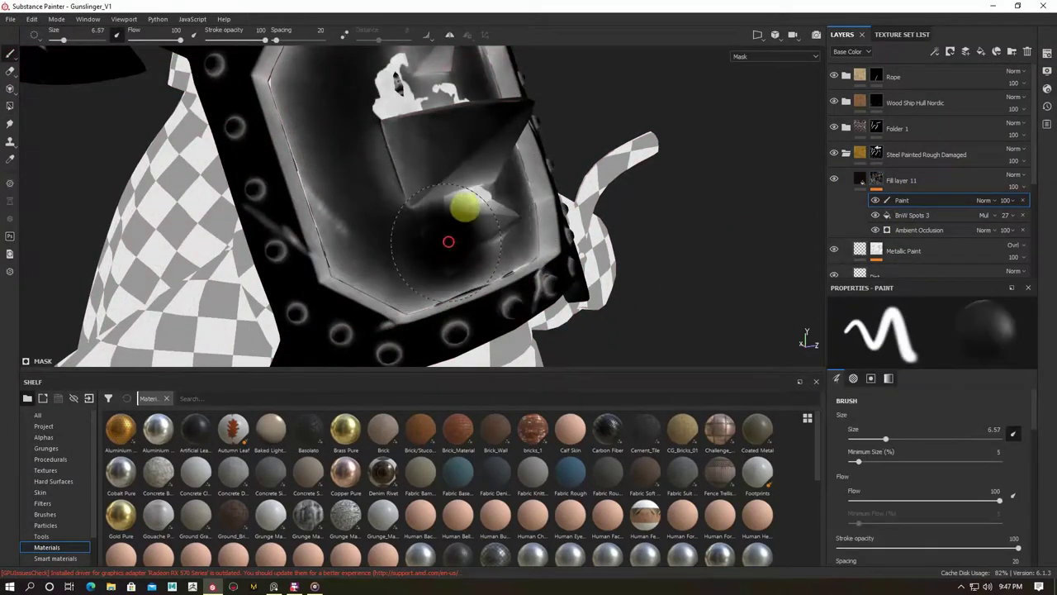
{"action": "left_click_drag", "start_coordinate": [464, 216], "coordinate": [385, 124], "text": "alt"}
{"action": "mouse_move", "coordinate": [533, 154]}
{"action": "left_mouse_down", "text": "alt"}
{"action": "mouse_move", "coordinate": [446, 170]}
{"action": "mouse_move", "coordinate": [416, 212]}
{"action": "mouse_move", "coordinate": [354, 182]}
{"action": "mouse_move", "coordinate": [612, 256]}
{"action": "left_mouse_up", "text": "alt"}
{"action": "key", "text": "m"}
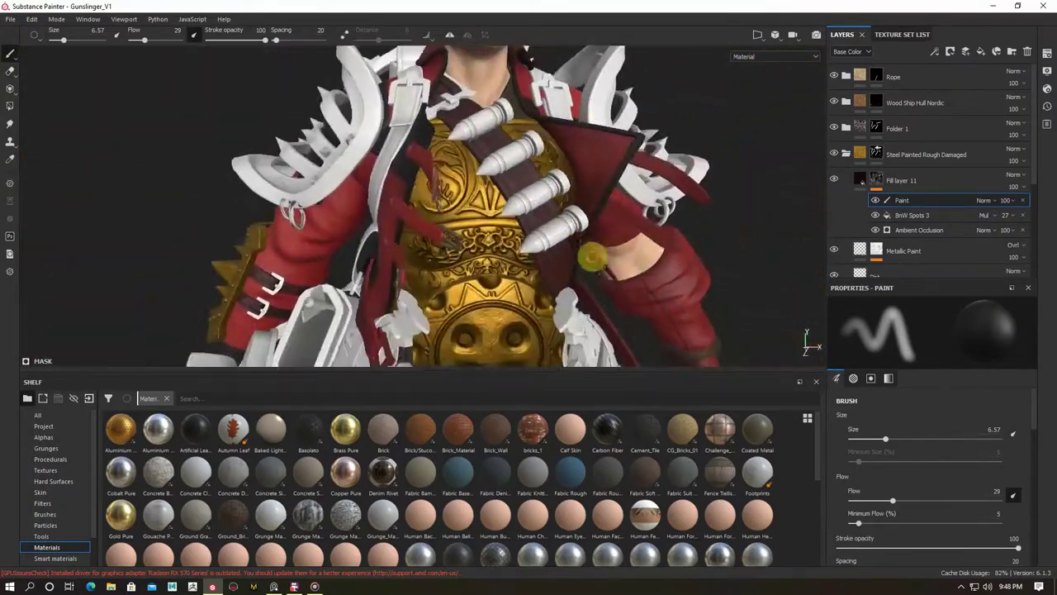
{"action": "left_click_drag", "start_coordinate": [611, 206], "coordinate": [283, 207], "text": "alt"}
{"action": "left_click", "coordinate": [980, 52]}
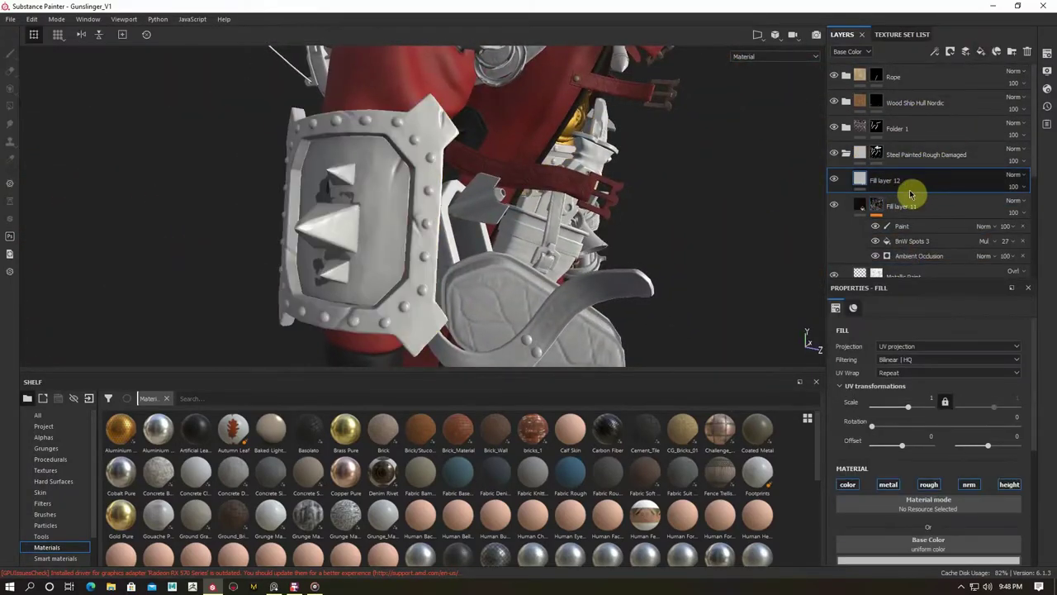
Give Fill layer 12 a black mask and polygon-fill the spiked arm guard into it.
{"action": "scroll", "coordinate": [939, 510], "scroll_direction": "down", "scroll_amount": 3}
{"action": "left_click_drag", "start_coordinate": [578, 247], "coordinate": [453, 219], "text": "alt"}
{"action": "right_click", "coordinate": [900, 182]}
{"action": "left_click", "coordinate": [911, 203]}
{"action": "left_click_drag", "start_coordinate": [578, 248], "coordinate": [501, 289], "text": "alt"}
{"action": "key", "text": "4"}
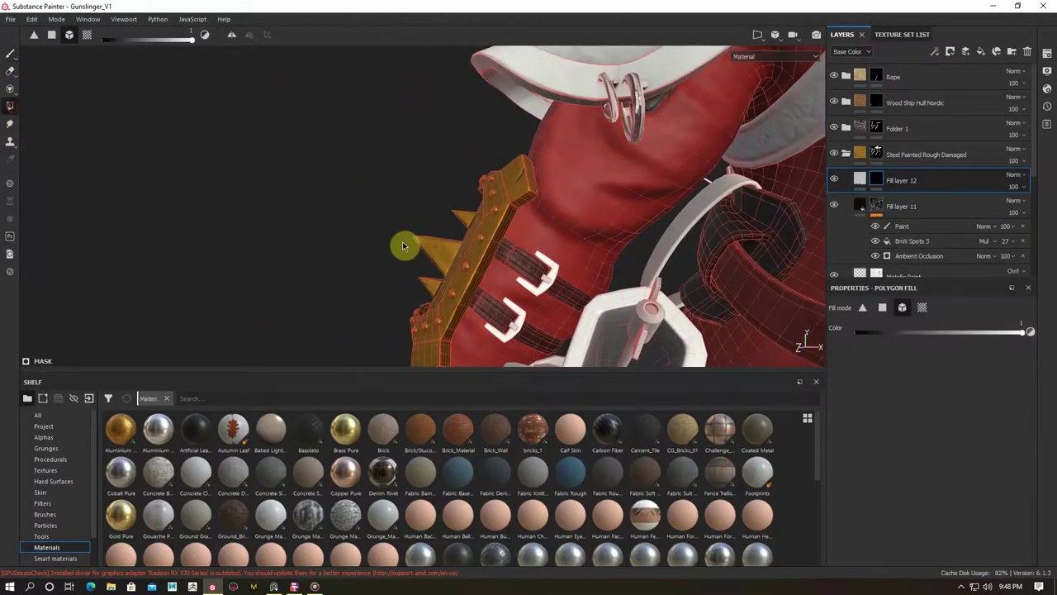
{"action": "mouse_move", "coordinate": [459, 252]}
{"action": "left_mouse_down", "text": "alt"}
{"action": "mouse_move", "coordinate": [312, 224]}
{"action": "mouse_move", "coordinate": [382, 246]}
{"action": "mouse_move", "coordinate": [242, 201]}
{"action": "left_mouse_up", "text": "alt"}
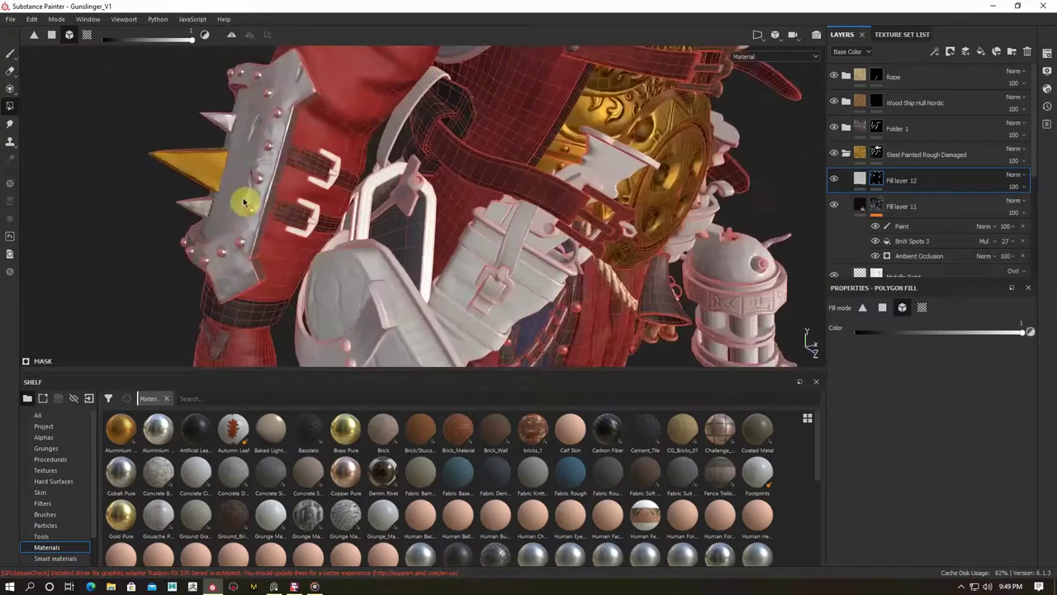
Set Fill layer 12's base colour to a dark grey and duplicate the layer.
{"action": "left_click", "coordinate": [859, 179]}
{"action": "left_click", "coordinate": [928, 428]}
{"action": "mouse_move", "coordinate": [628, 273]}
{"action": "left_mouse_down", "text": "alt"}
{"action": "mouse_move", "coordinate": [472, 266]}
{"action": "mouse_move", "coordinate": [394, 278]}
{"action": "mouse_move", "coordinate": [385, 215]}
{"action": "mouse_move", "coordinate": [541, 255]}
{"action": "mouse_move", "coordinate": [397, 248]}
{"action": "left_mouse_up", "text": "alt"}
{"action": "key", "text": "1"}
{"action": "left_click", "coordinate": [860, 179]}
{"action": "left_click", "coordinate": [929, 428]}
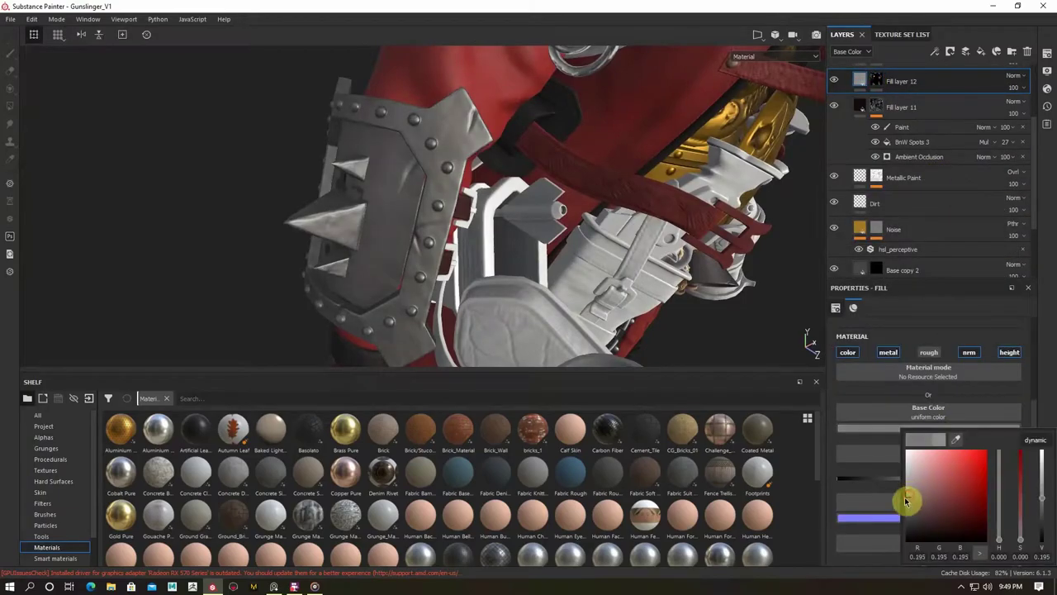
{"action": "left_click_drag", "start_coordinate": [553, 191], "coordinate": [462, 215], "text": "alt"}
{"action": "key", "text": "ctrl+d"}
{"action": "left_click", "coordinate": [890, 428]}
Move Fill layer 12 copy 1 down beneath the Noise layer in the stack.
{"action": "left_click", "coordinate": [877, 81]}
{"action": "key", "text": "1"}
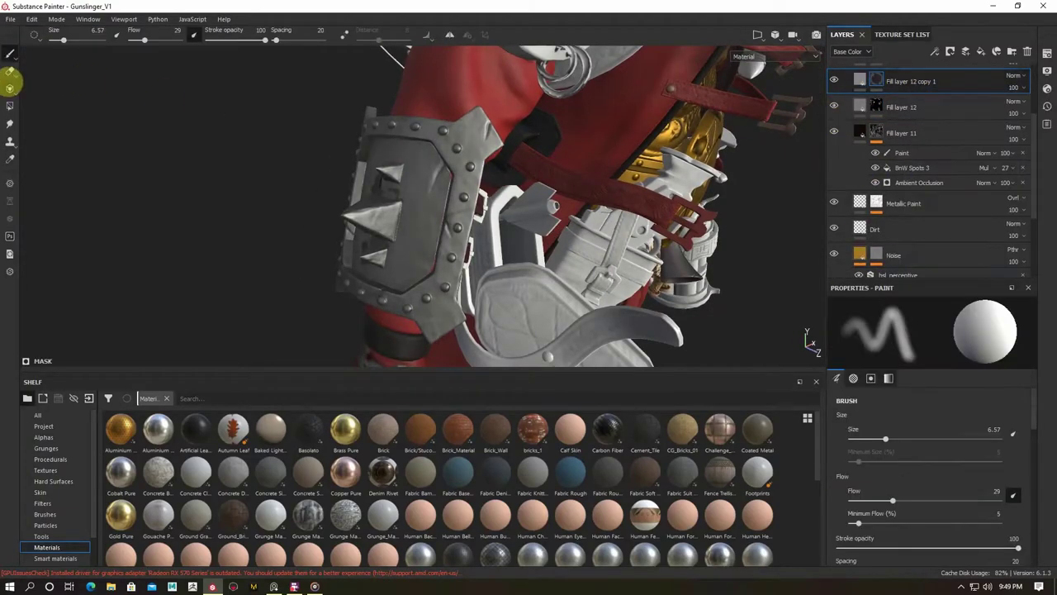
{"action": "mouse_move", "coordinate": [314, 165]}
{"action": "left_mouse_down", "text": "alt"}
{"action": "mouse_move", "coordinate": [415, 223]}
{"action": "mouse_move", "coordinate": [388, 182]}
{"action": "mouse_move", "coordinate": [383, 146]}
{"action": "mouse_move", "coordinate": [453, 165]}
{"action": "mouse_move", "coordinate": [503, 200]}
{"action": "mouse_move", "coordinate": [644, 155]}
{"action": "left_mouse_up", "text": "alt"}
{"action": "key", "text": "4"}
{"action": "mouse_move", "coordinate": [448, 293]}
{"action": "left_mouse_down", "text": "alt"}
{"action": "mouse_move", "coordinate": [503, 251]}
{"action": "mouse_move", "coordinate": [412, 187]}
{"action": "mouse_move", "coordinate": [644, 226]}
{"action": "mouse_move", "coordinate": [520, 277]}
{"action": "mouse_move", "coordinate": [540, 286]}
{"action": "mouse_move", "coordinate": [437, 172]}
{"action": "mouse_move", "coordinate": [495, 148]}
{"action": "left_mouse_up", "text": "alt"}
{"action": "key", "text": "1"}
{"action": "key", "text": "4"}
{"action": "key", "text": "1"}
{"action": "left_click", "coordinate": [866, 209]}
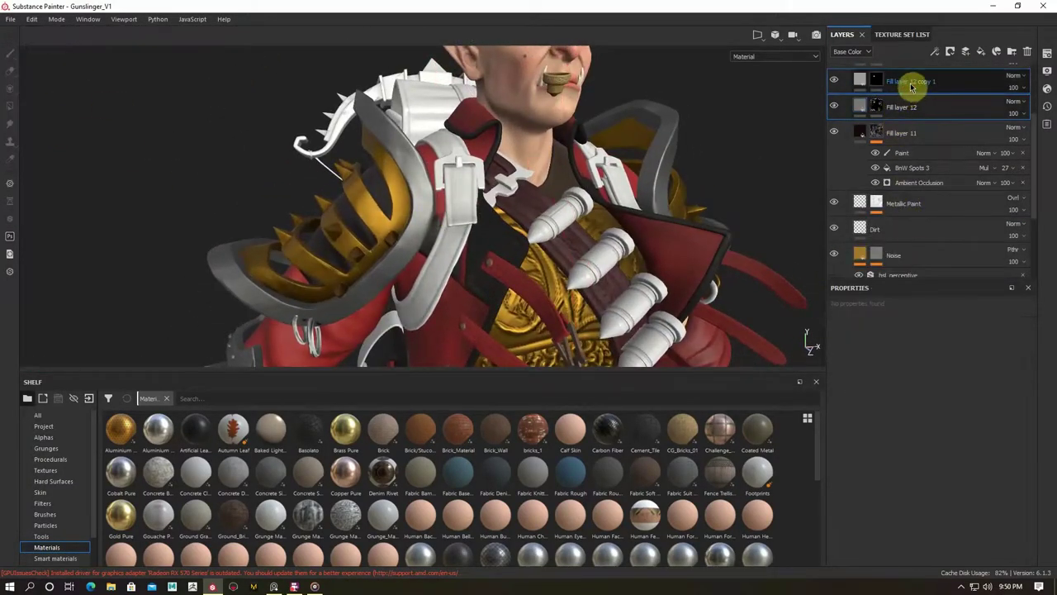
{"action": "left_click_drag", "start_coordinate": [911, 86], "coordinate": [944, 253]}
{"action": "mouse_move", "coordinate": [455, 201]}
{"action": "left_mouse_down", "text": "alt"}
{"action": "mouse_move", "coordinate": [386, 217]}
{"action": "mouse_move", "coordinate": [512, 248]}
{"action": "left_mouse_up", "text": "alt"}
Duplicate again as copy 2 with a black mask and Metal Edge Wear at 0.32.
{"action": "key", "text": "ctrl+d"}
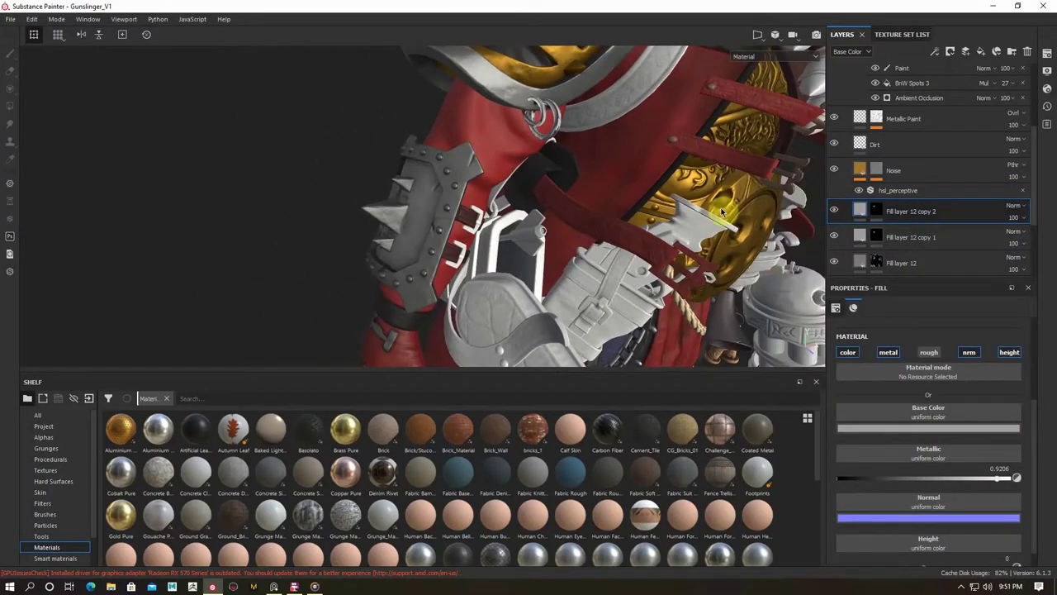
{"action": "right_click", "coordinate": [877, 208]}
{"action": "left_click", "coordinate": [911, 220]}
{"action": "right_click", "coordinate": [911, 219]}
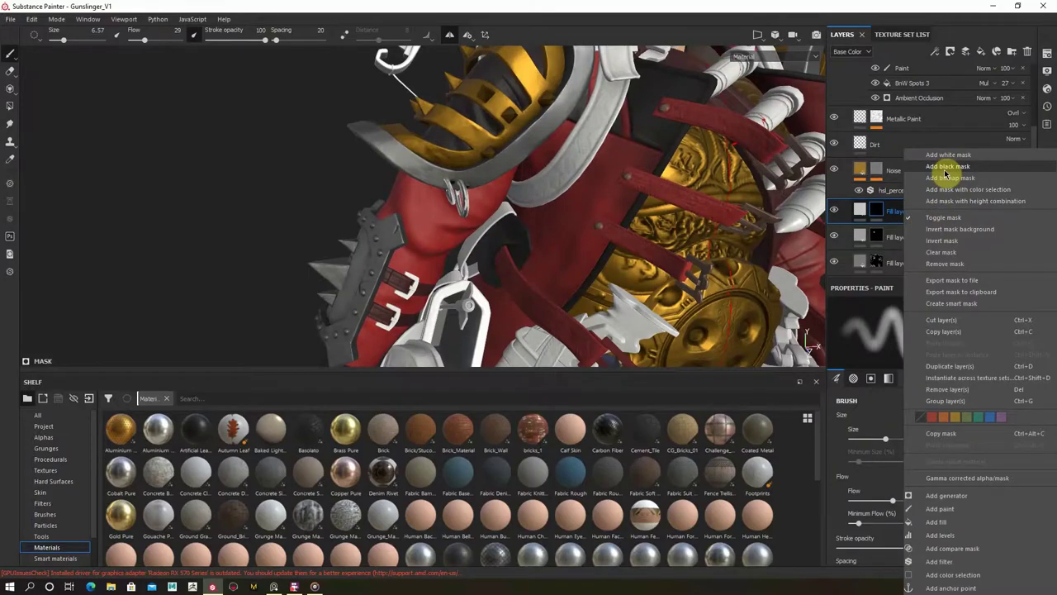
{"action": "left_click", "coordinate": [942, 342]}
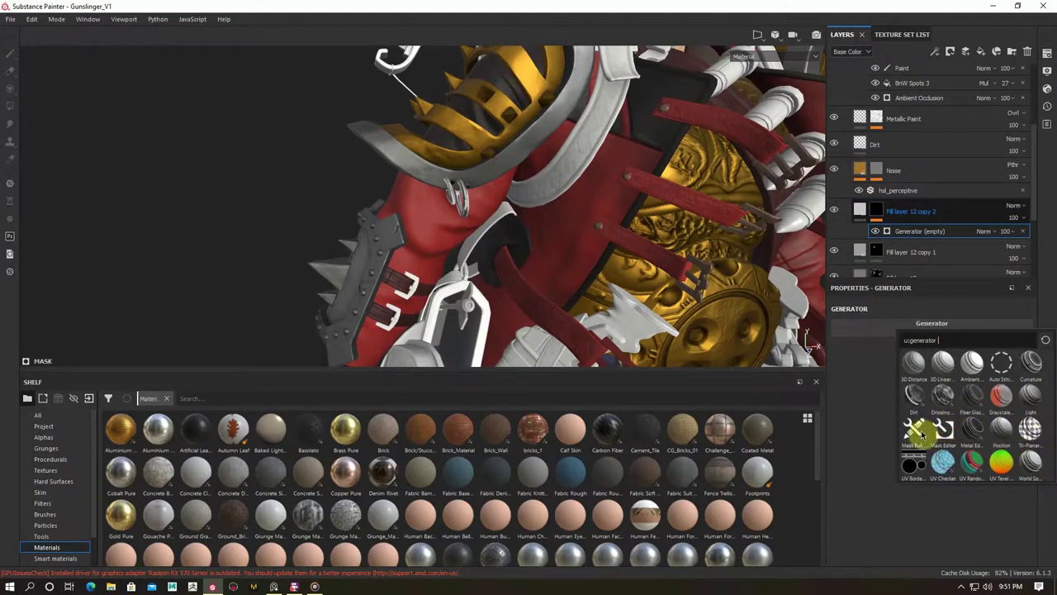
{"action": "left_click", "coordinate": [963, 432]}
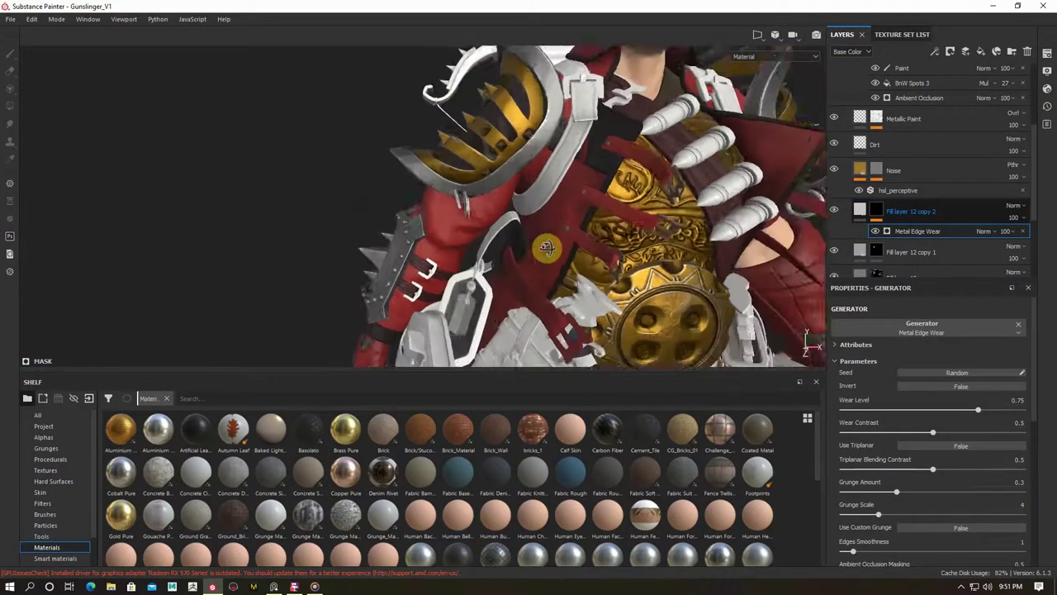
{"action": "left_click_drag", "start_coordinate": [960, 415], "coordinate": [908, 410]}
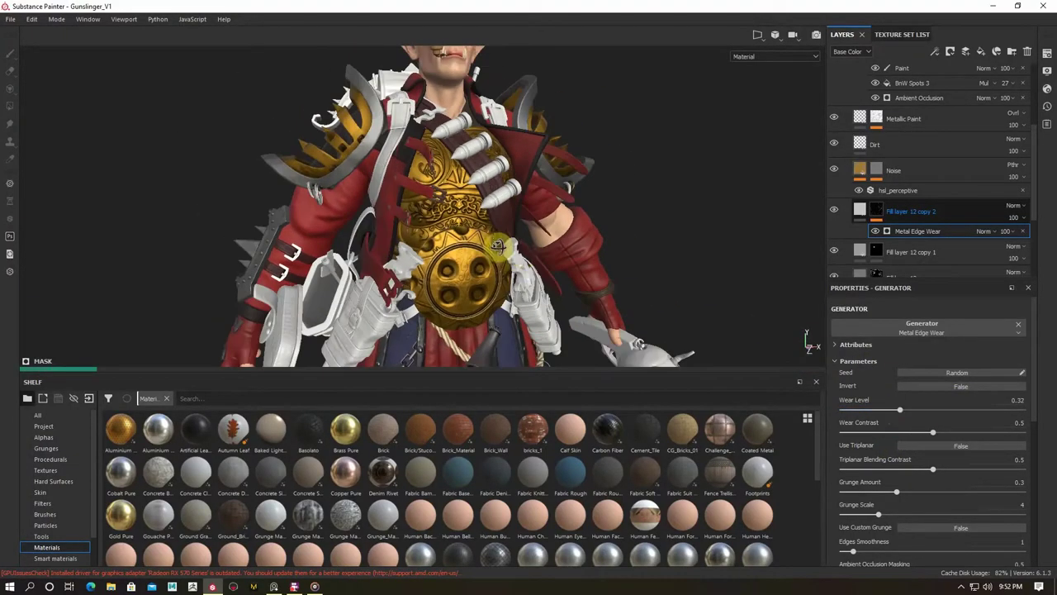
{"action": "right_click", "coordinate": [835, 207]}
{"action": "left_click", "coordinate": [876, 210]}
{"action": "left_click_drag", "start_coordinate": [315, 183], "coordinate": [483, 256], "text": "alt"}
{"action": "key", "text": "4"}
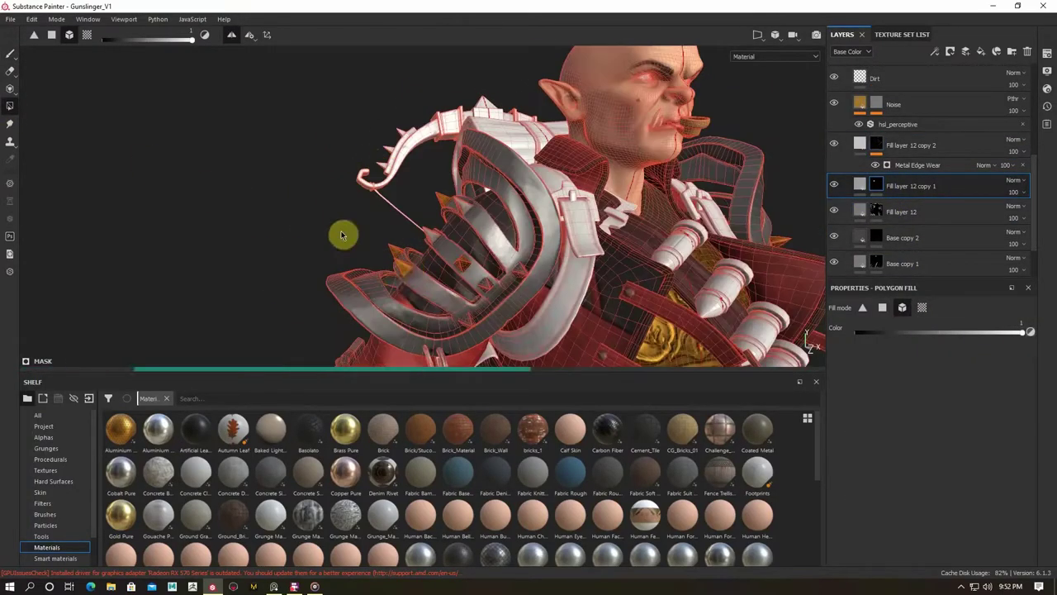
Select Fill layer 12 and bring the back armor into view.
{"action": "left_click", "coordinate": [10, 52]}
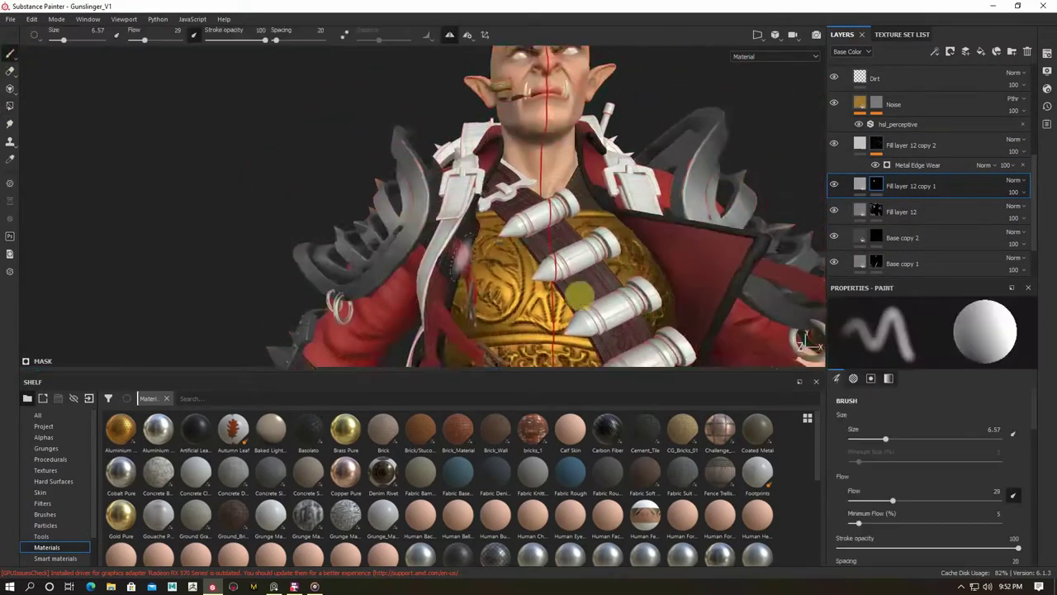
{"action": "left_click", "coordinate": [877, 144]}
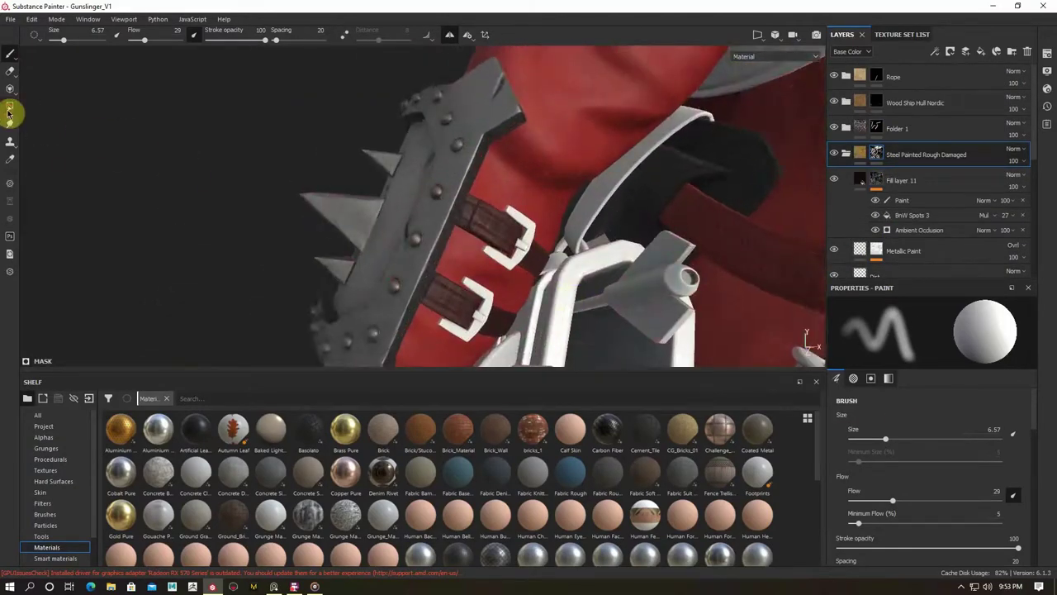
{"action": "scroll", "coordinate": [890, 200], "scroll_direction": "down", "scroll_amount": 1}
{"action": "left_click", "coordinate": [878, 179]}
{"action": "left_click", "coordinate": [875, 179]}
{"action": "left_click_drag", "start_coordinate": [520, 248], "coordinate": [615, 271], "text": "alt"}
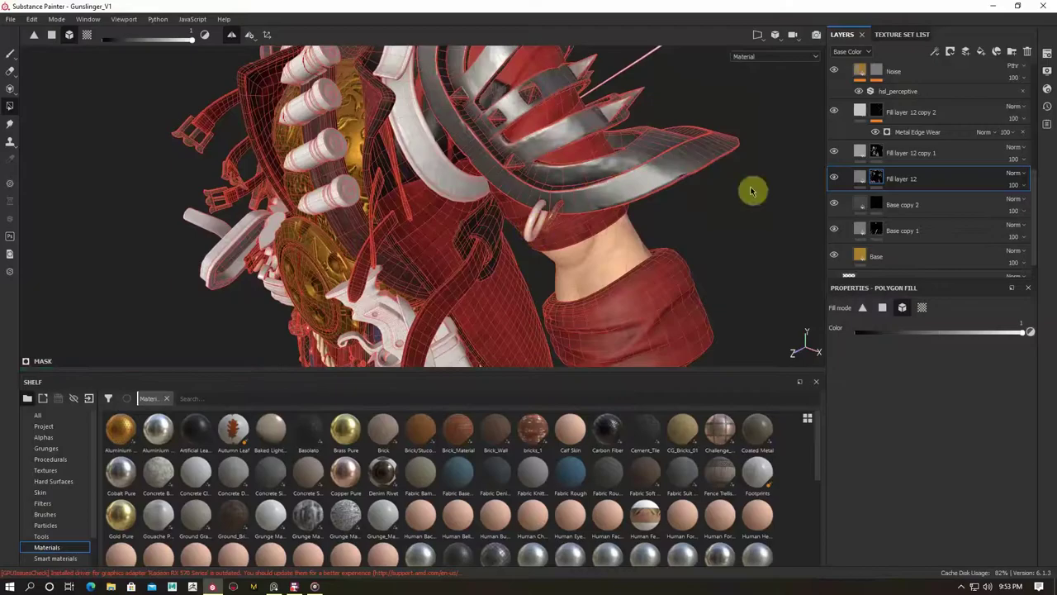
{"action": "mouse_move", "coordinate": [544, 221]}
{"action": "left_mouse_down", "text": "alt"}
{"action": "mouse_move", "coordinate": [432, 236]}
{"action": "mouse_move", "coordinate": [392, 212]}
{"action": "mouse_move", "coordinate": [281, 314]}
{"action": "mouse_move", "coordinate": [297, 255]}
{"action": "mouse_move", "coordinate": [578, 248]}
{"action": "mouse_move", "coordinate": [644, 286]}
{"action": "mouse_move", "coordinate": [463, 265]}
{"action": "left_mouse_up", "text": "alt"}
{"action": "left_click", "coordinate": [876, 178]}
{"action": "key", "text": "1"}
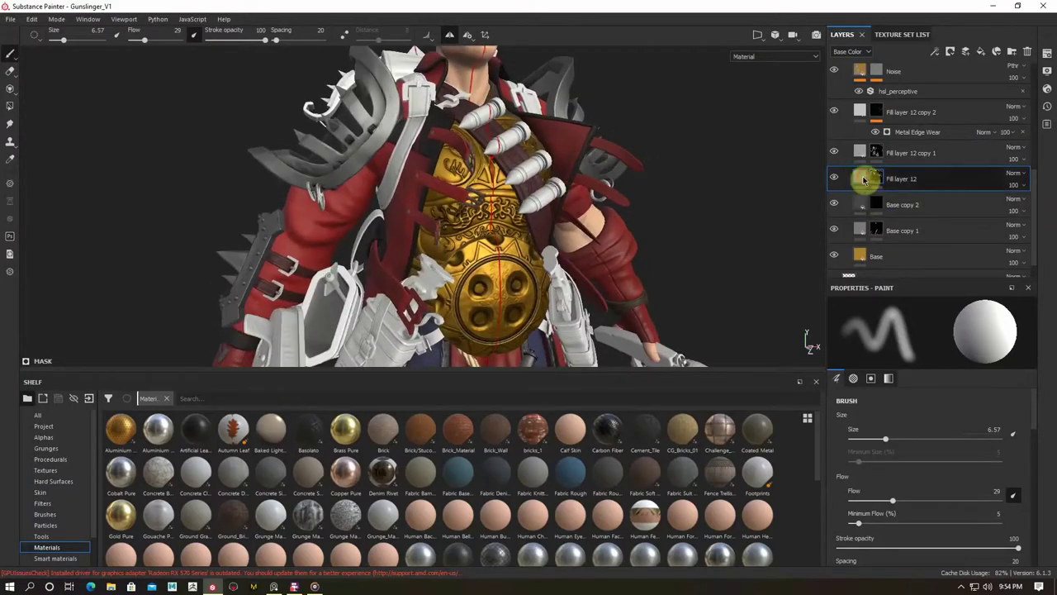
{"action": "key", "text": "4"}
Set the shoulder guard fills' base colours to near-black brown and dark grey.
{"action": "left_click", "coordinate": [929, 428]}
{"action": "mouse_move", "coordinate": [462, 248]}
{"action": "left_mouse_down", "text": "alt"}
{"action": "mouse_move", "coordinate": [512, 208]}
{"action": "mouse_move", "coordinate": [514, 235]}
{"action": "mouse_move", "coordinate": [545, 240]}
{"action": "left_mouse_up", "text": "alt"}
{"action": "left_click", "coordinate": [928, 428]}
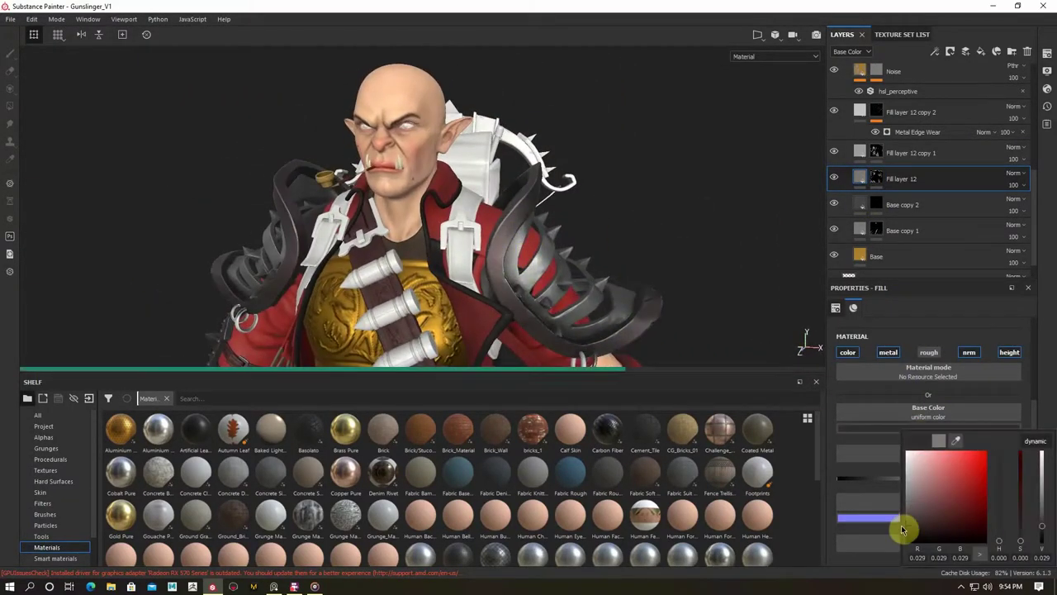
{"action": "left_click_drag", "start_coordinate": [482, 238], "coordinate": [578, 207], "text": "alt"}
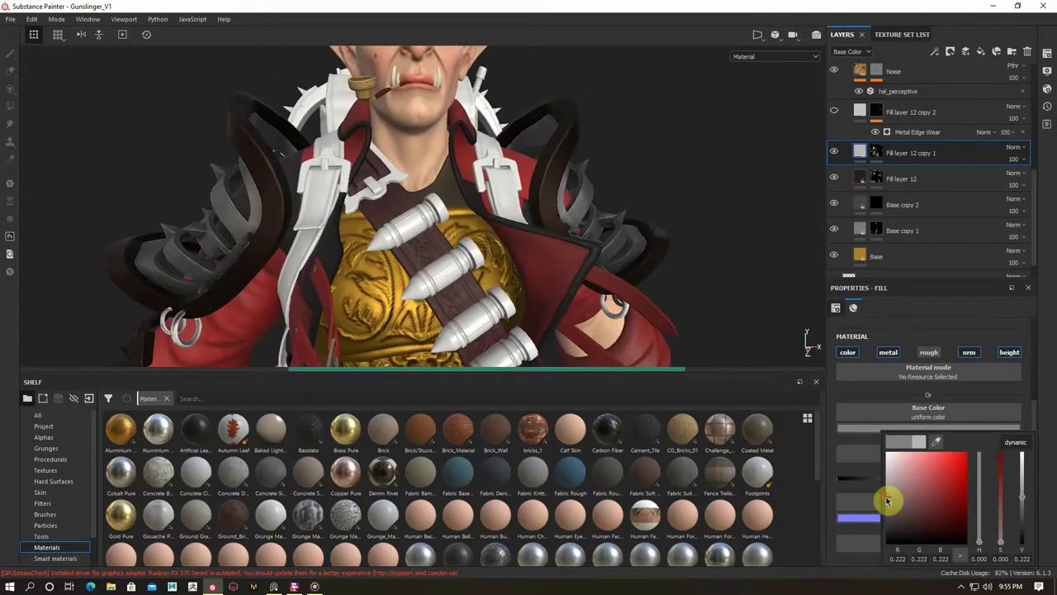
{"action": "left_click", "coordinate": [897, 177]}
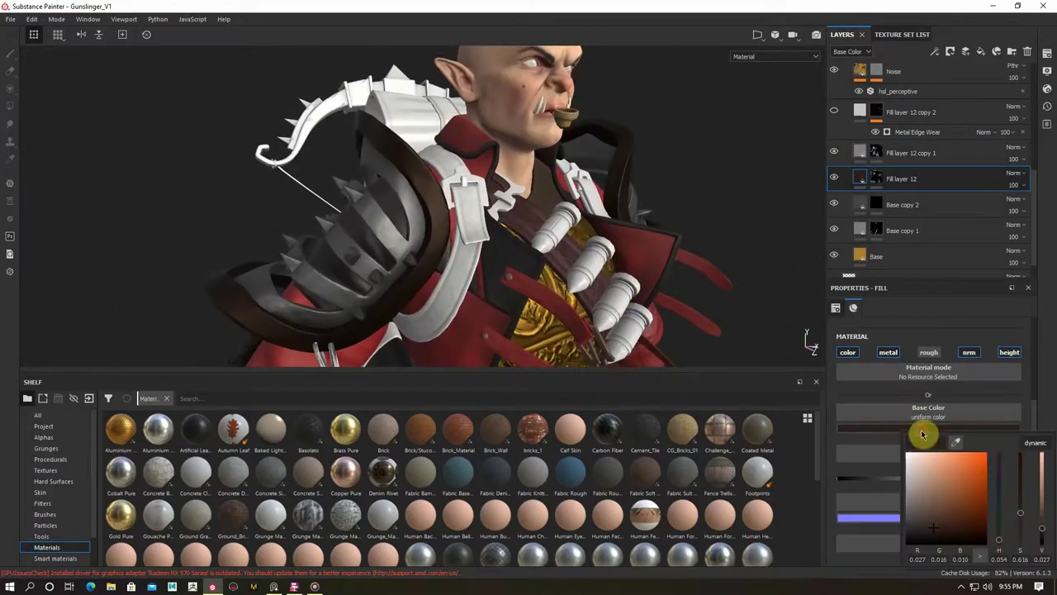
Bring the crossbow into view and select the accessories' Steel Painted Rough Damaged layer.
{"action": "mouse_move", "coordinate": [568, 241]}
{"action": "left_mouse_down", "text": "alt"}
{"action": "mouse_move", "coordinate": [539, 193]}
{"action": "mouse_move", "coordinate": [460, 182]}
{"action": "mouse_move", "coordinate": [539, 131]}
{"action": "left_mouse_up", "text": "alt"}
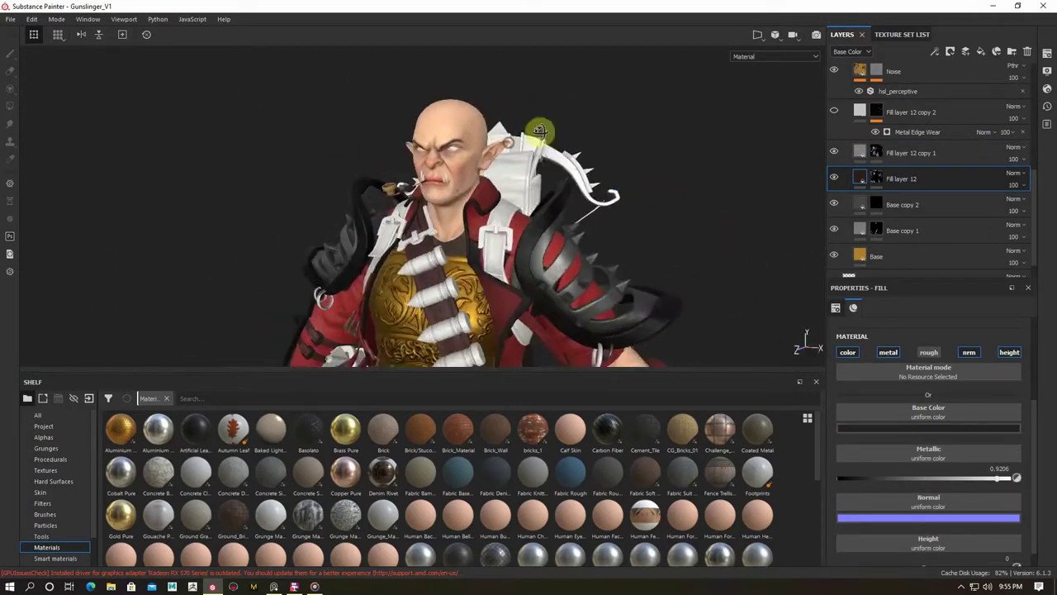
{"action": "mouse_move", "coordinate": [628, 247]}
{"action": "left_mouse_down", "text": "alt"}
{"action": "mouse_move", "coordinate": [597, 182]}
{"action": "mouse_move", "coordinate": [618, 279]}
{"action": "mouse_move", "coordinate": [620, 267]}
{"action": "mouse_move", "coordinate": [446, 252]}
{"action": "left_mouse_up", "text": "alt"}
{"action": "left_click_drag", "start_coordinate": [611, 140], "coordinate": [540, 166], "text": "alt"}
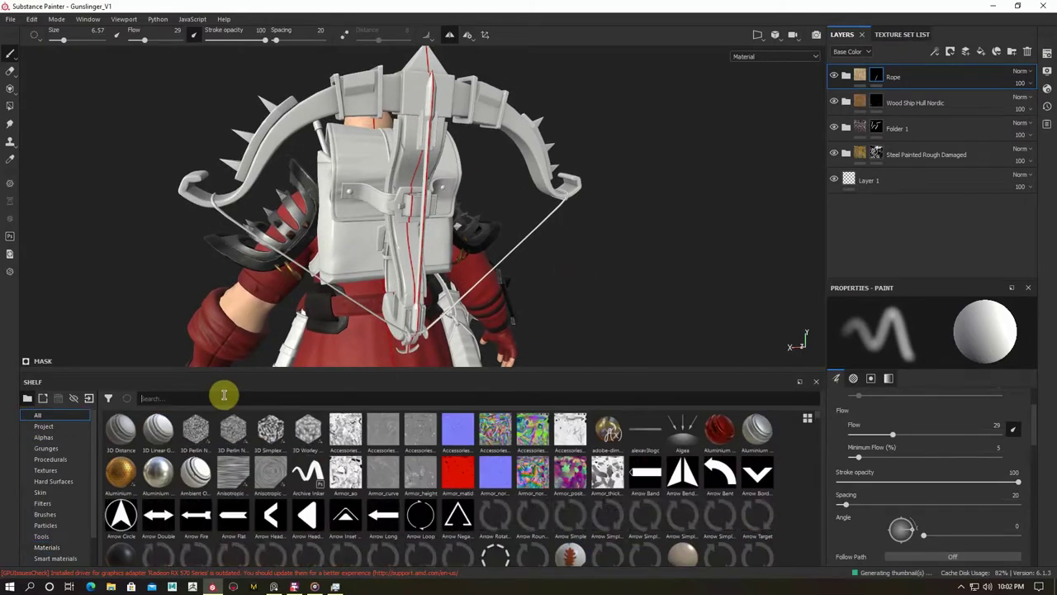
{"action": "left_click_drag", "start_coordinate": [541, 197], "coordinate": [496, 206], "text": "alt"}
{"action": "left_click", "coordinate": [917, 155]}
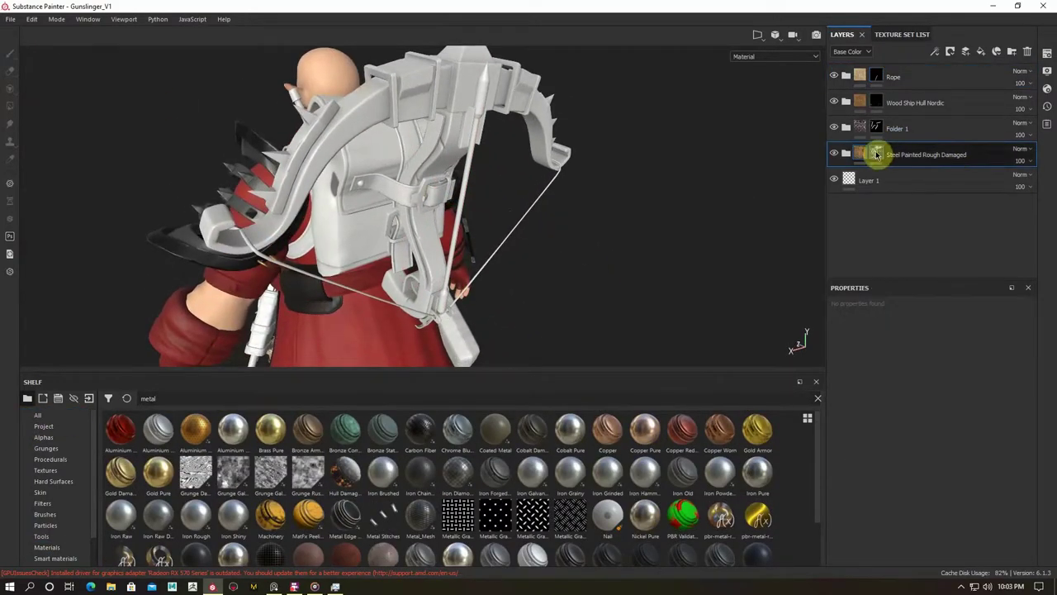
Add Steel Painted Stained above Rope and polygon-fill its mask onto the bow.
{"action": "key", "text": "4"}
{"action": "mouse_move", "coordinate": [437, 248]}
{"action": "left_mouse_down", "text": "alt"}
{"action": "mouse_move", "coordinate": [373, 236]}
{"action": "mouse_move", "coordinate": [699, 239]}
{"action": "mouse_move", "coordinate": [604, 259]}
{"action": "left_mouse_up", "text": "alt"}
{"action": "key", "text": "1"}
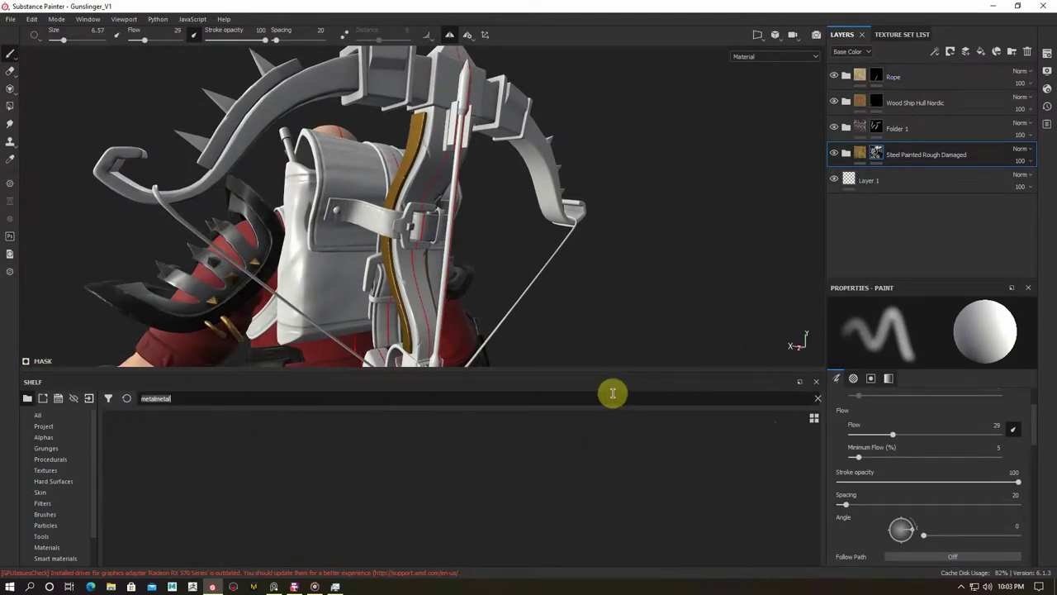
{"action": "scroll", "coordinate": [743, 438], "scroll_direction": "down", "scroll_amount": 1}
{"action": "mouse_move", "coordinate": [710, 347]}
{"action": "left_mouse_down", "text": "alt"}
{"action": "mouse_move", "coordinate": [632, 232]}
{"action": "mouse_move", "coordinate": [578, 273]}
{"action": "left_mouse_up", "text": "alt"}
{"action": "mouse_move", "coordinate": [345, 543]}
{"action": "left_mouse_down"}
{"action": "mouse_move", "coordinate": [922, 76]}
{"action": "mouse_move", "coordinate": [892, 73]}
{"action": "left_mouse_up"}
{"action": "left_click_drag", "start_coordinate": [659, 144], "coordinate": [755, 161], "text": "alt"}
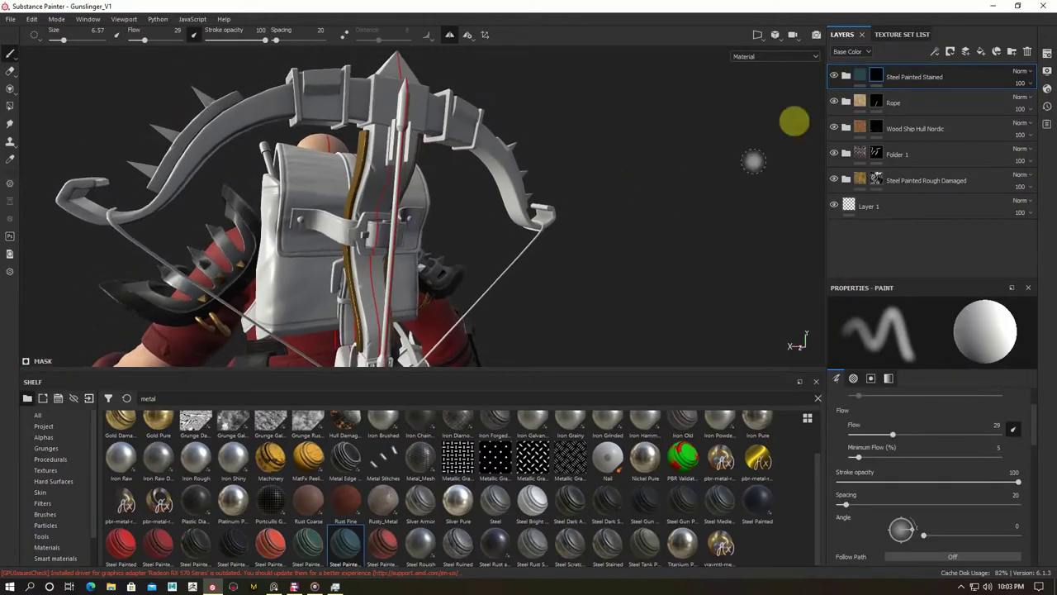
{"action": "key", "text": "4"}
{"action": "mouse_move", "coordinate": [396, 84]}
{"action": "left_mouse_down", "text": "alt"}
{"action": "mouse_move", "coordinate": [279, 138]}
{"action": "mouse_move", "coordinate": [288, 171]}
{"action": "left_mouse_up", "text": "alt"}
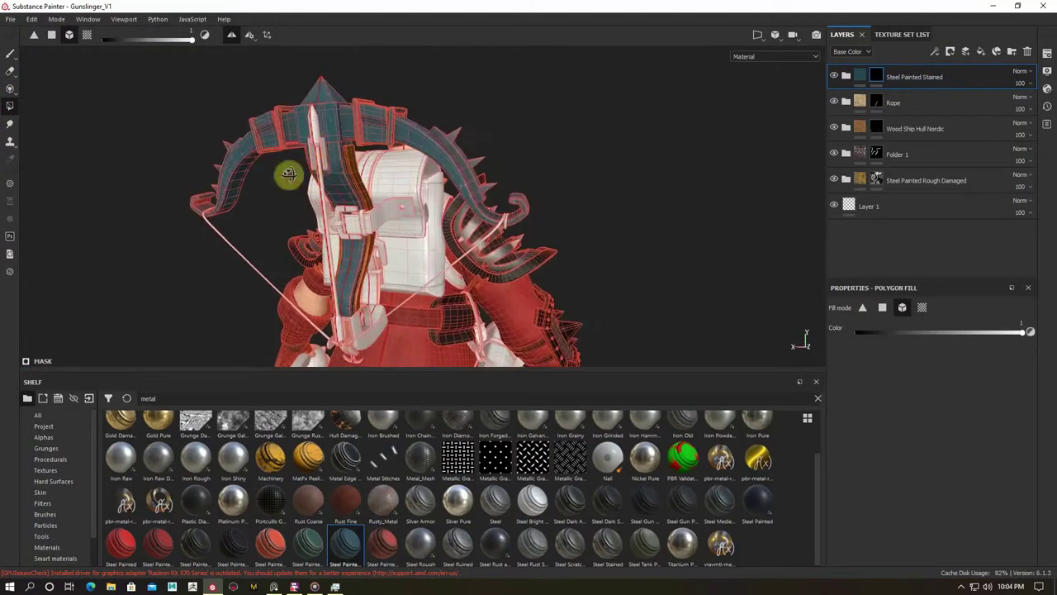
Duplicate the Base Paint layer inside Steel Painted Stained and recolour the copy brown.
{"action": "left_click", "coordinate": [846, 76]}
{"action": "left_click", "coordinate": [950, 207]}
{"action": "key", "text": "ctrl+d"}
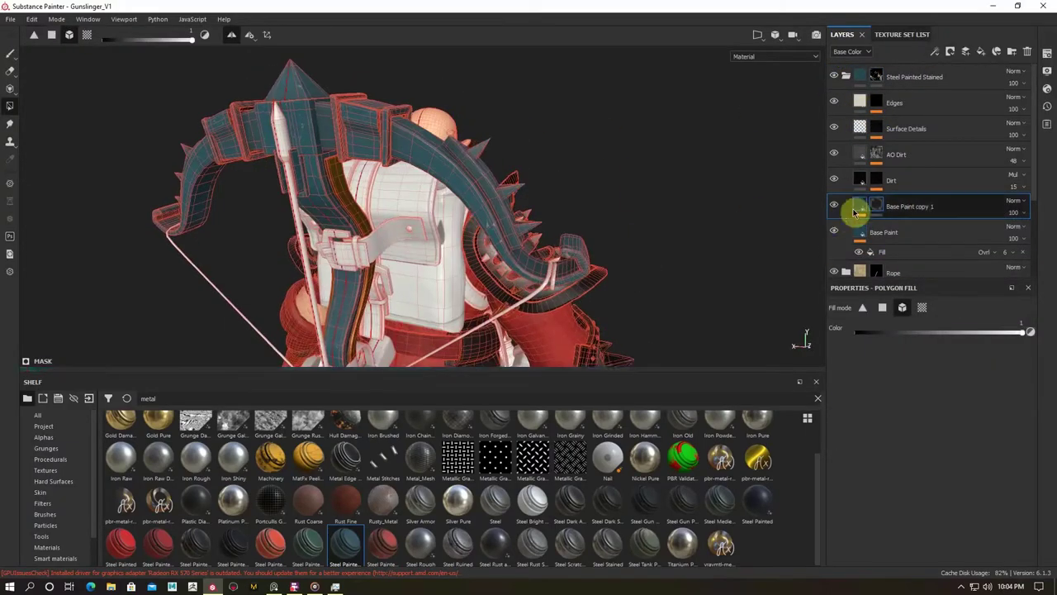
{"action": "left_click", "coordinate": [937, 475]}
{"action": "left_click_drag", "start_coordinate": [284, 153], "coordinate": [499, 256], "text": "alt"}
{"action": "key", "text": "4"}
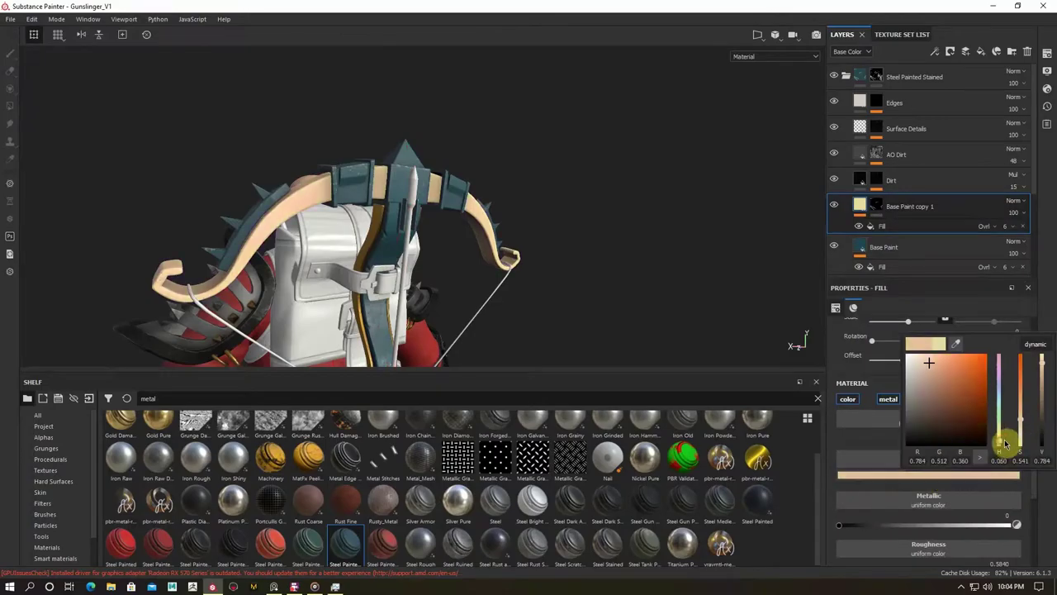
{"action": "left_click_drag", "start_coordinate": [484, 270], "coordinate": [347, 215], "text": "alt"}
{"action": "left_click", "coordinate": [991, 477]}
{"action": "mouse_move", "coordinate": [537, 219]}
{"action": "left_mouse_down", "text": "alt"}
{"action": "mouse_move", "coordinate": [550, 208]}
{"action": "mouse_move", "coordinate": [446, 197]}
{"action": "left_mouse_up", "text": "alt"}
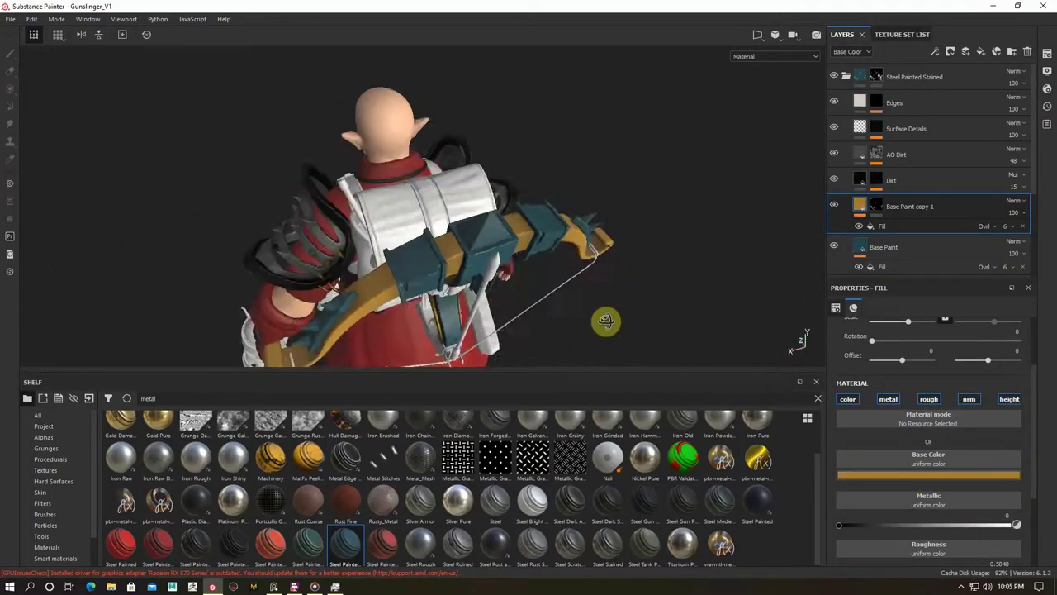
{"action": "mouse_move", "coordinate": [387, 278]}
{"action": "left_mouse_down", "text": "alt"}
{"action": "mouse_move", "coordinate": [371, 194]}
{"action": "mouse_move", "coordinate": [391, 240]}
{"action": "left_mouse_up", "text": "alt"}
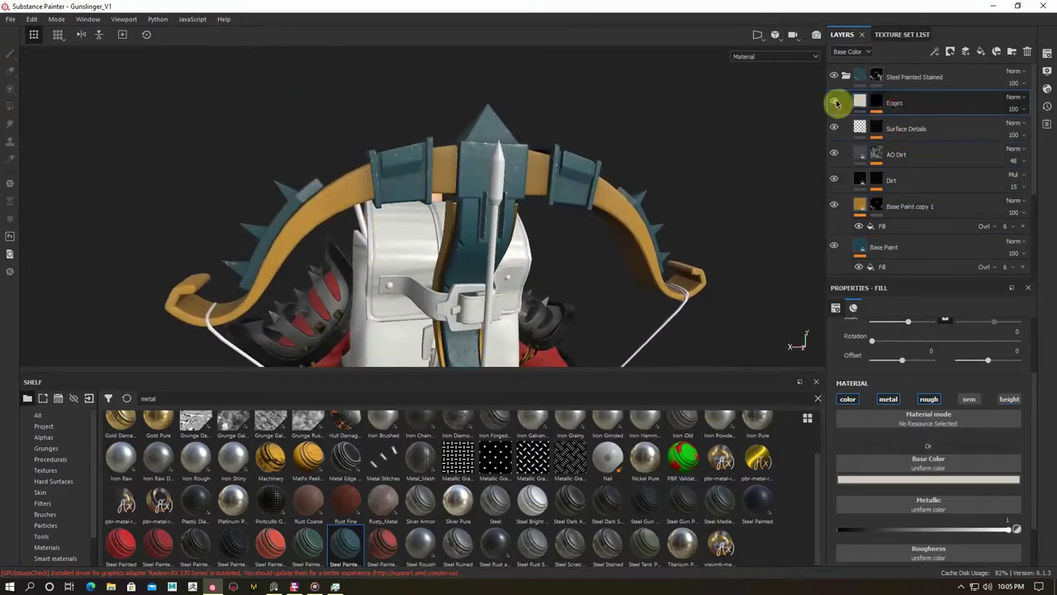
Retune the Edges layer's Metal Edge Wear contrast and curvature weight sliders.
{"action": "left_click", "coordinate": [836, 103]}
{"action": "left_click", "coordinate": [898, 124]}
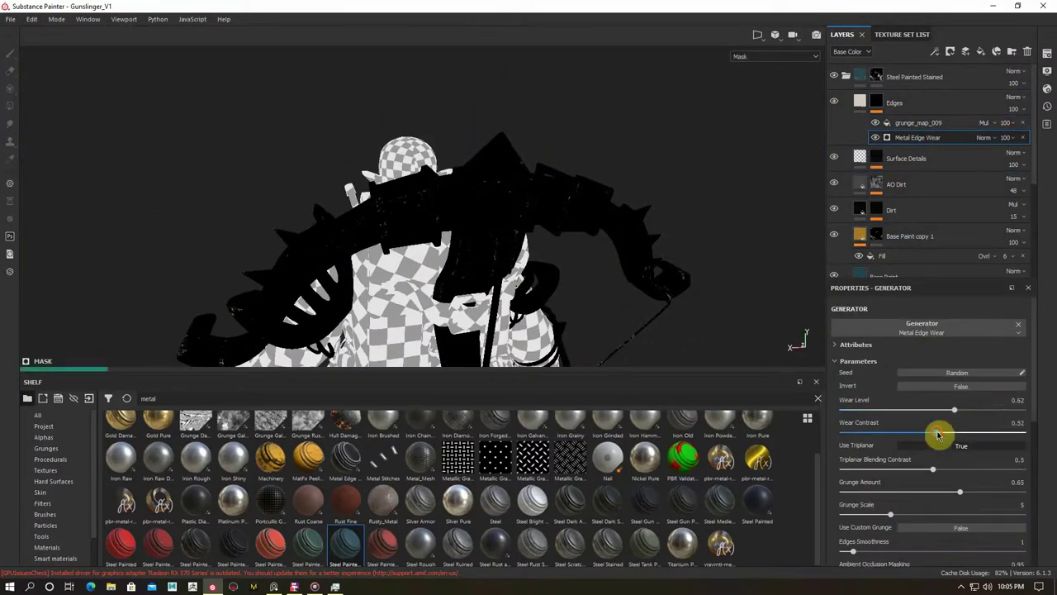
{"action": "left_click_drag", "start_coordinate": [479, 264], "coordinate": [561, 207], "text": "alt"}
{"action": "left_click", "coordinate": [913, 139]}
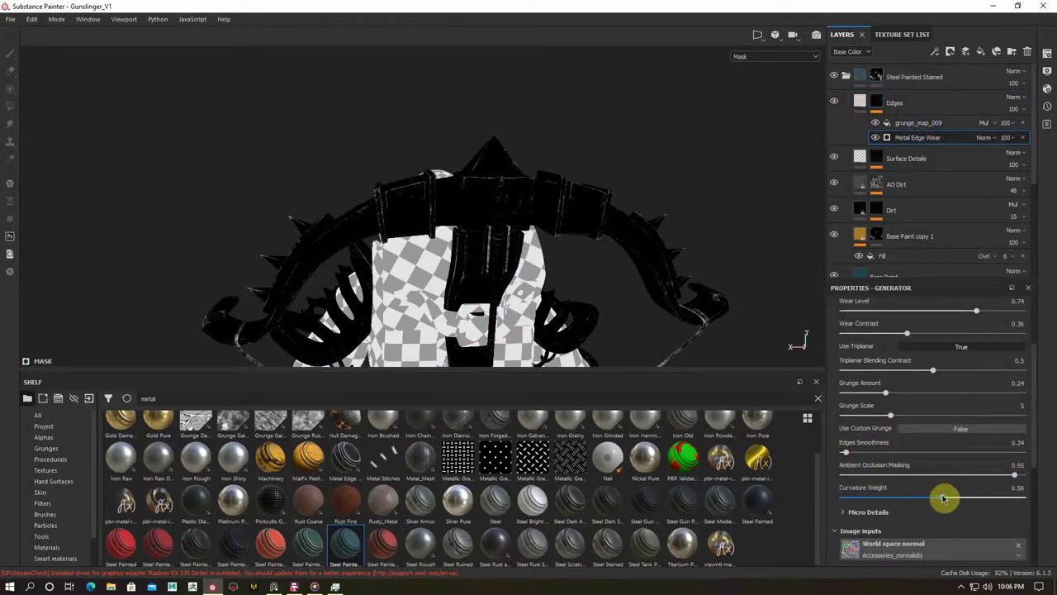
{"action": "mouse_move", "coordinate": [585, 323]}
{"action": "left_mouse_down", "text": "alt"}
{"action": "mouse_move", "coordinate": [523, 295]}
{"action": "mouse_move", "coordinate": [479, 299]}
{"action": "mouse_move", "coordinate": [266, 177]}
{"action": "mouse_move", "coordinate": [451, 212]}
{"action": "left_mouse_up", "text": "alt"}
Refine the Steel Painted Stained mask and Base Paint copy 1, showing the brown bands.
{"action": "left_click", "coordinate": [877, 76]}
{"action": "key", "text": "4"}
{"action": "left_click", "coordinate": [909, 206]}
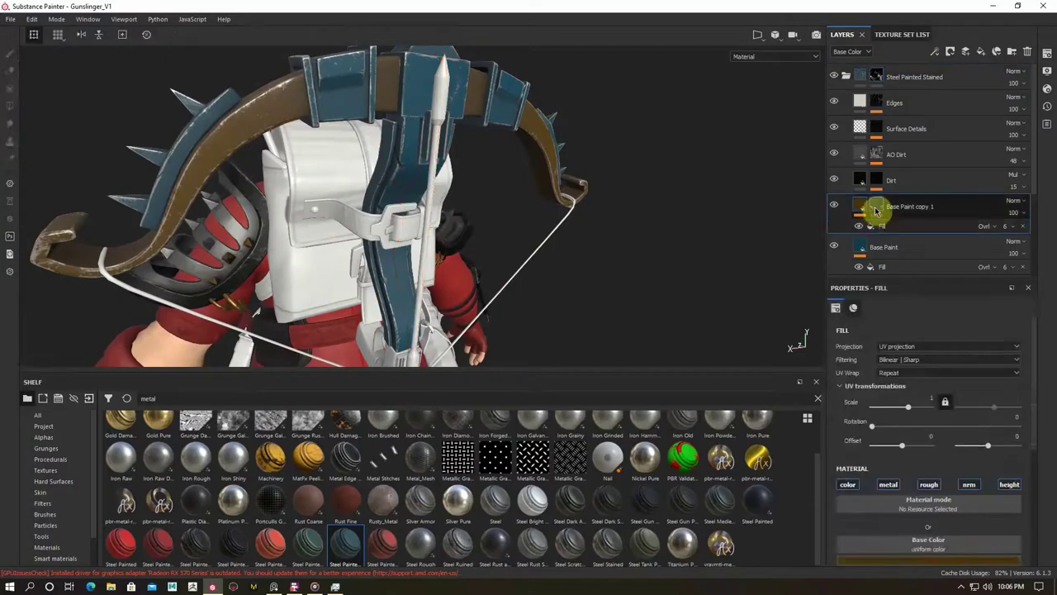
{"action": "key", "text": "1"}
{"action": "mouse_move", "coordinate": [378, 182]}
{"action": "left_mouse_down", "text": "alt"}
{"action": "mouse_move", "coordinate": [412, 167]}
{"action": "mouse_move", "coordinate": [483, 229]}
{"action": "mouse_move", "coordinate": [431, 192]}
{"action": "mouse_move", "coordinate": [421, 256]}
{"action": "mouse_move", "coordinate": [314, 226]}
{"action": "left_mouse_up", "text": "alt"}
{"action": "left_click", "coordinate": [973, 138]}
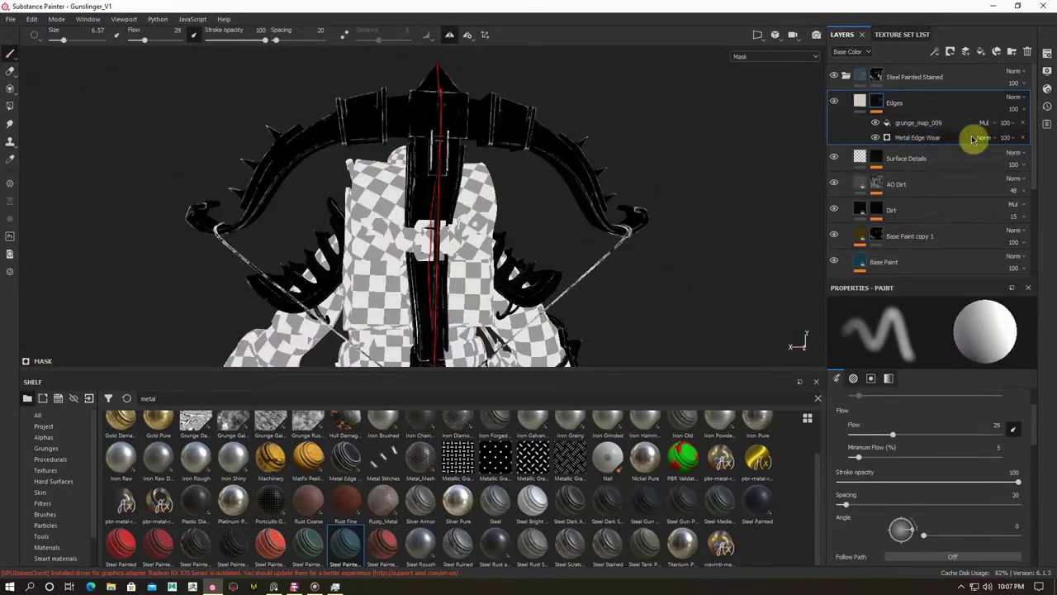
{"action": "left_click", "coordinate": [862, 100]}
{"action": "left_click_drag", "start_coordinate": [512, 198], "coordinate": [562, 219], "text": "alt"}
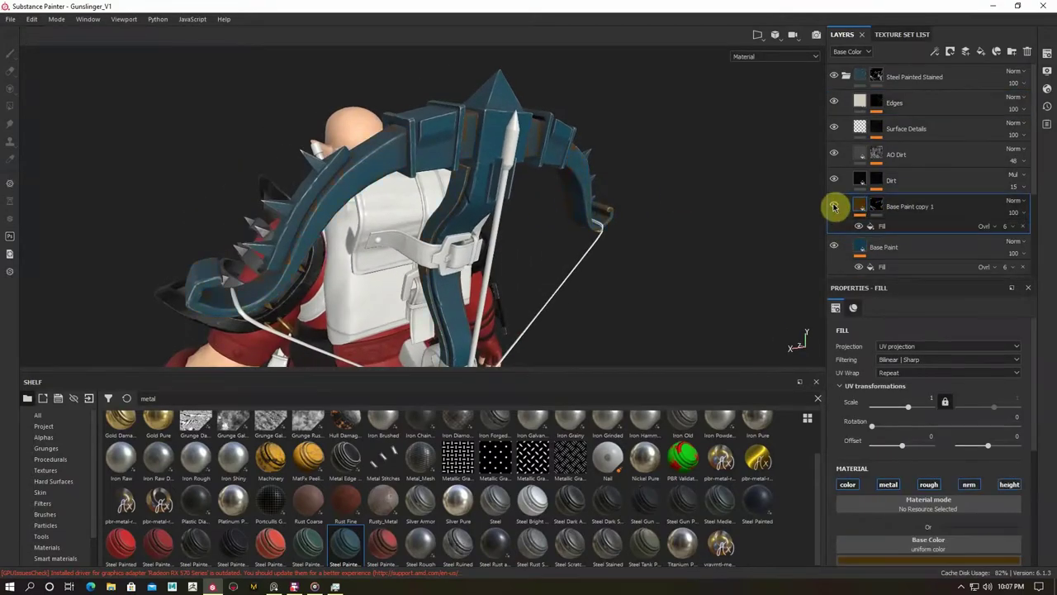
{"action": "left_click", "coordinate": [835, 207]}
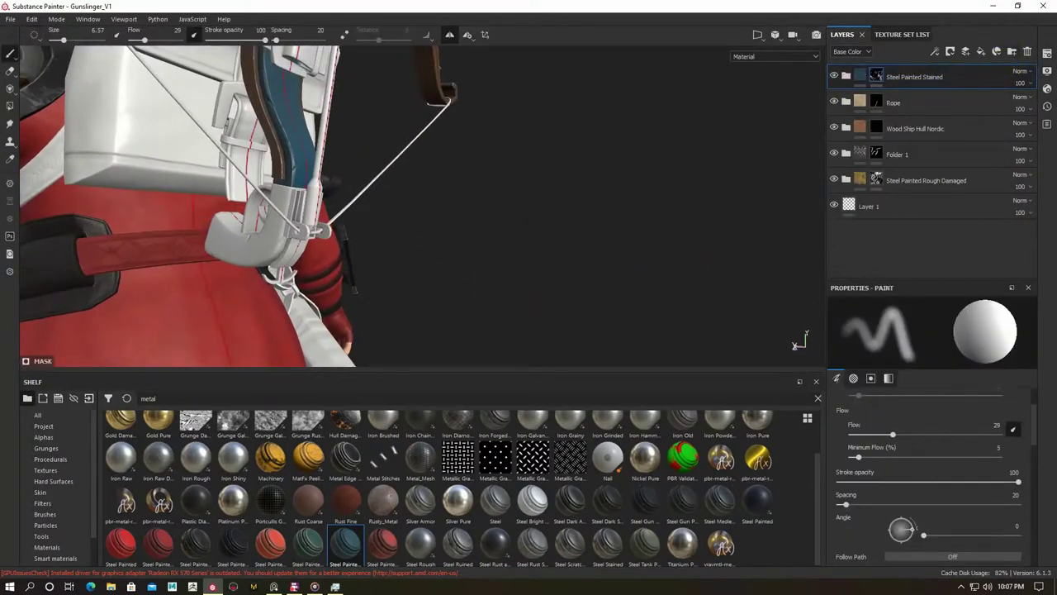
Add the Wood Acajou material and mask it onto the crossbow grip.
{"action": "left_click_drag", "start_coordinate": [496, 428], "coordinate": [836, 288]}
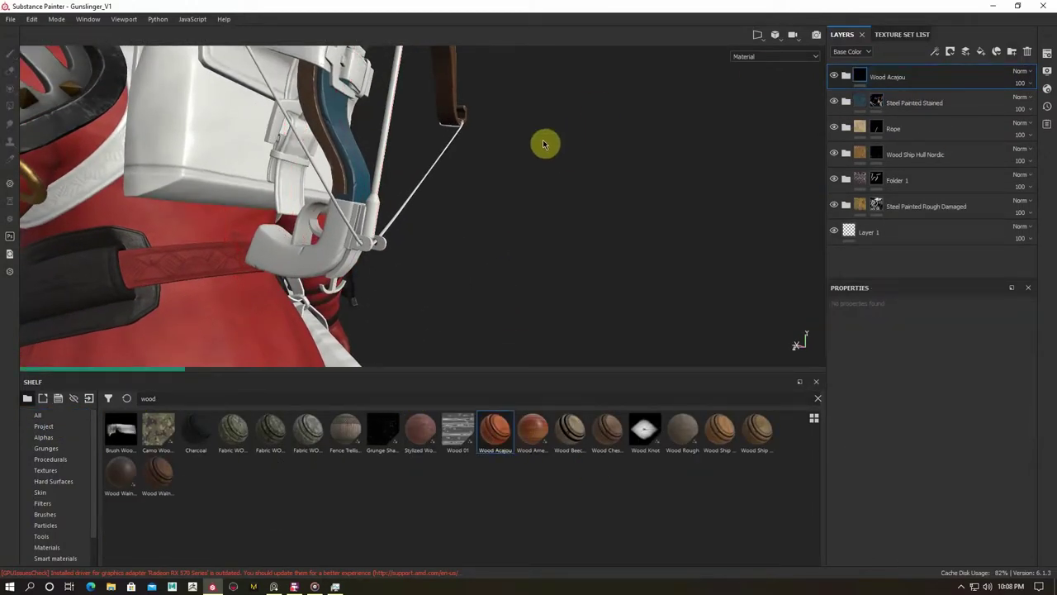
{"action": "left_click", "coordinate": [10, 106]}
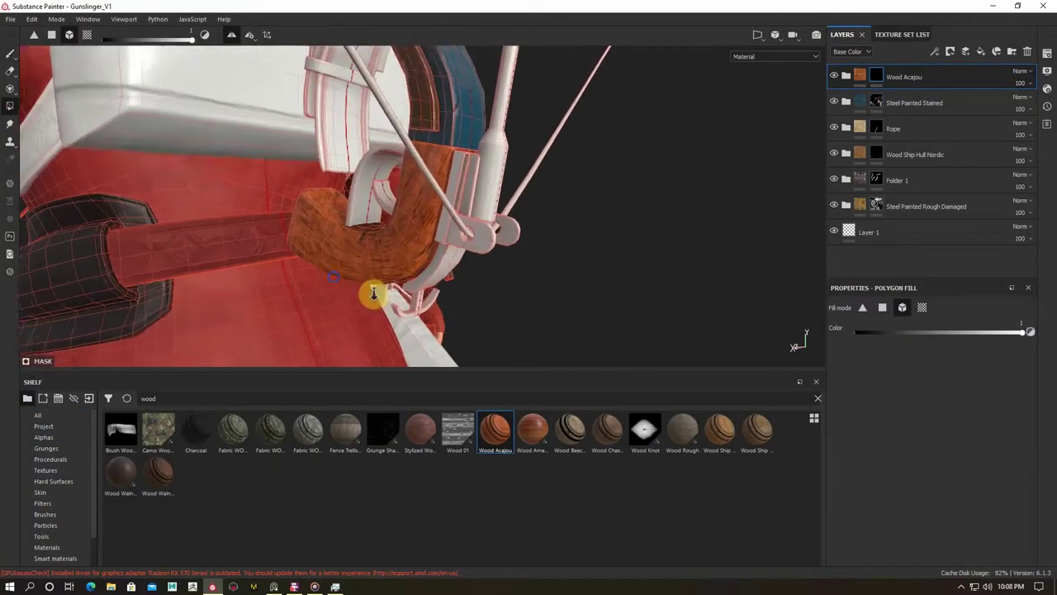
{"action": "mouse_move", "coordinate": [500, 223]}
{"action": "left_mouse_down", "text": "alt"}
{"action": "mouse_move", "coordinate": [432, 255]}
{"action": "mouse_move", "coordinate": [694, 261]}
{"action": "left_mouse_up", "text": "alt"}
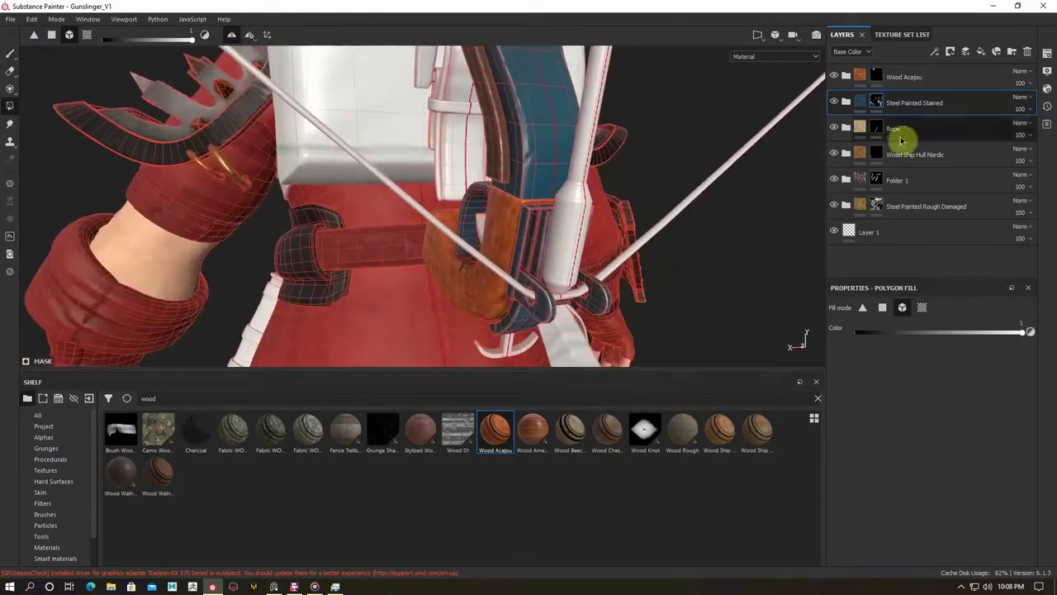
{"action": "mouse_move", "coordinate": [565, 231]}
{"action": "left_mouse_down", "text": "alt"}
{"action": "mouse_move", "coordinate": [556, 215]}
{"action": "mouse_move", "coordinate": [512, 243]}
{"action": "mouse_move", "coordinate": [496, 182]}
{"action": "mouse_move", "coordinate": [895, 216]}
{"action": "left_mouse_up", "text": "alt"}
{"action": "left_click", "coordinate": [879, 233]}
{"action": "left_click_drag", "start_coordinate": [529, 248], "coordinate": [453, 261], "text": "alt"}
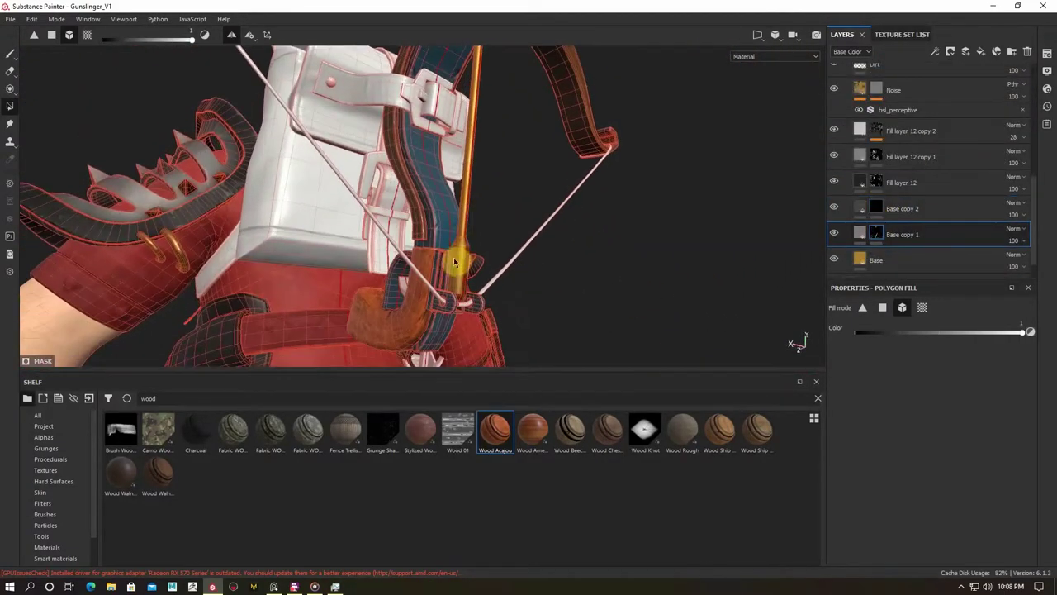
{"action": "left_click_drag", "start_coordinate": [469, 169], "coordinate": [474, 293], "text": "alt"}
{"action": "scroll", "coordinate": [884, 149], "scroll_direction": "up", "scroll_amount": 5}
Adjust the Rope layer and the brown wooden grip fill's base colour.
{"action": "left_click", "coordinate": [892, 131]}
{"action": "mouse_move", "coordinate": [578, 248]}
{"action": "left_mouse_down", "text": "alt"}
{"action": "mouse_move", "coordinate": [607, 266]}
{"action": "mouse_move", "coordinate": [570, 239]}
{"action": "left_mouse_up", "text": "alt"}
{"action": "left_click", "coordinate": [11, 53]}
{"action": "mouse_move", "coordinate": [413, 206]}
{"action": "left_mouse_down", "text": "alt"}
{"action": "mouse_move", "coordinate": [514, 165]}
{"action": "mouse_move", "coordinate": [627, 190]}
{"action": "left_mouse_up", "text": "alt"}
{"action": "scroll", "coordinate": [954, 191], "scroll_direction": "down", "scroll_amount": 5}
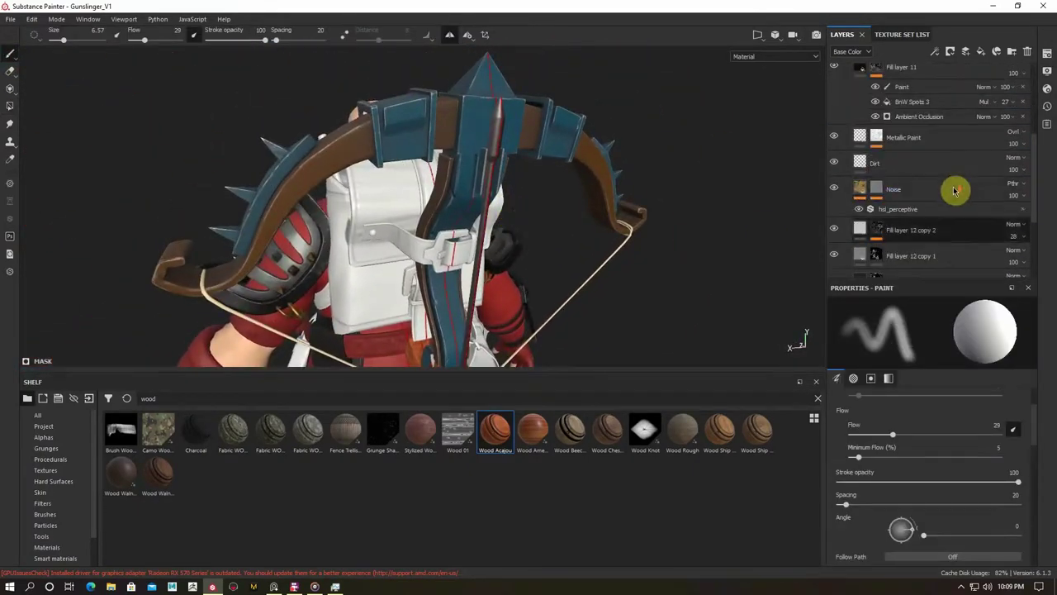
{"action": "left_click", "coordinate": [882, 152]}
{"action": "left_click", "coordinate": [896, 463]}
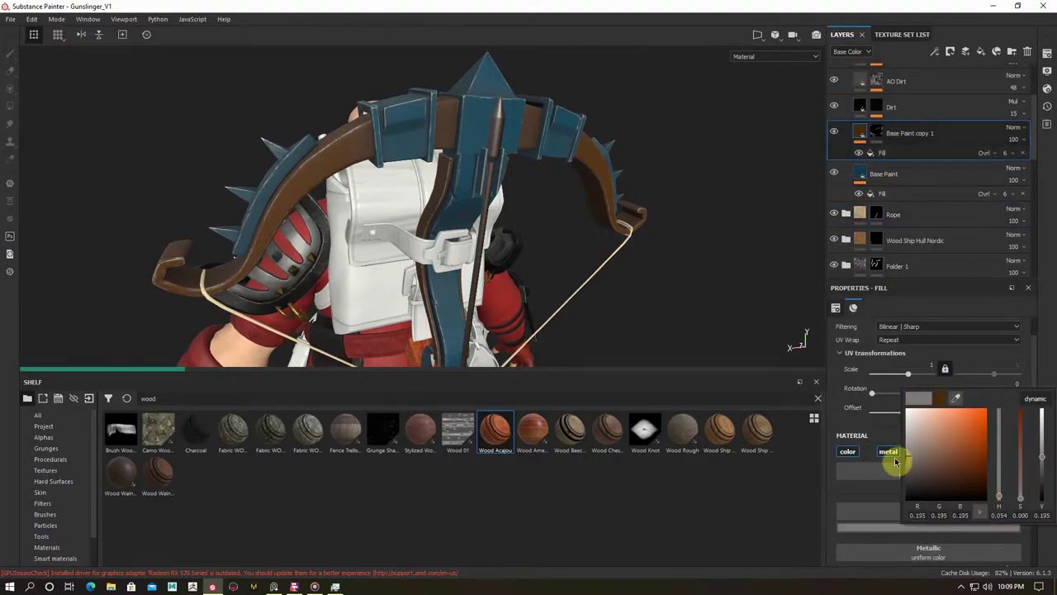
{"action": "mouse_move", "coordinate": [549, 244]}
{"action": "left_mouse_down", "text": "alt"}
{"action": "mouse_move", "coordinate": [479, 213]}
{"action": "mouse_move", "coordinate": [441, 218]}
{"action": "mouse_move", "coordinate": [439, 203]}
{"action": "mouse_move", "coordinate": [483, 223]}
{"action": "mouse_move", "coordinate": [603, 194]}
{"action": "mouse_move", "coordinate": [568, 221]}
{"action": "mouse_move", "coordinate": [459, 237]}
{"action": "left_mouse_up", "text": "alt"}
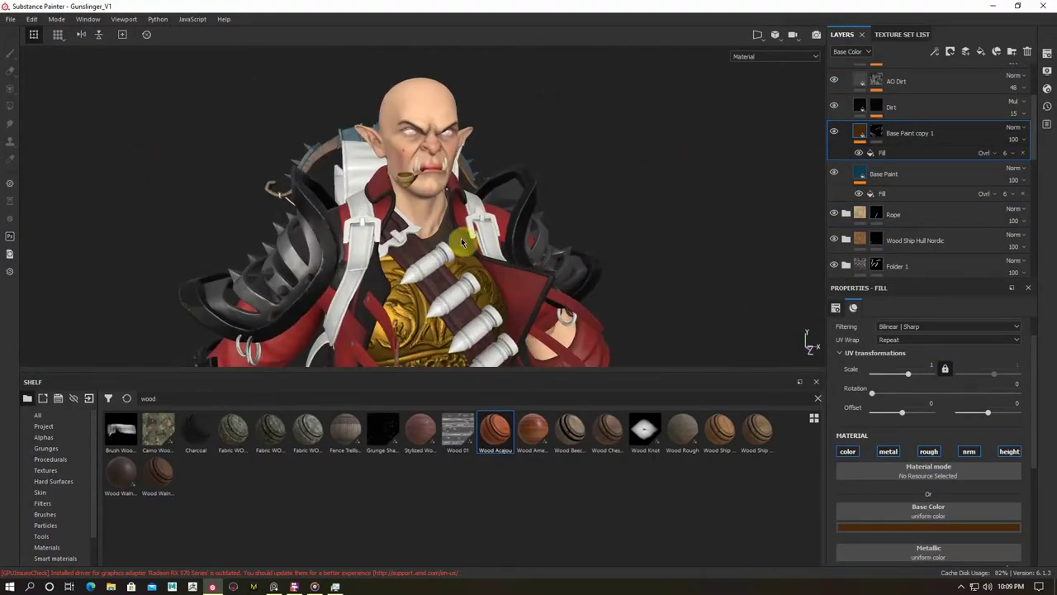
Lower the Surface Details layer's roughness slightly for a glossier surface.
{"action": "left_click", "coordinate": [873, 174]}
{"action": "left_click_drag", "start_coordinate": [594, 223], "coordinate": [464, 234], "text": "alt"}
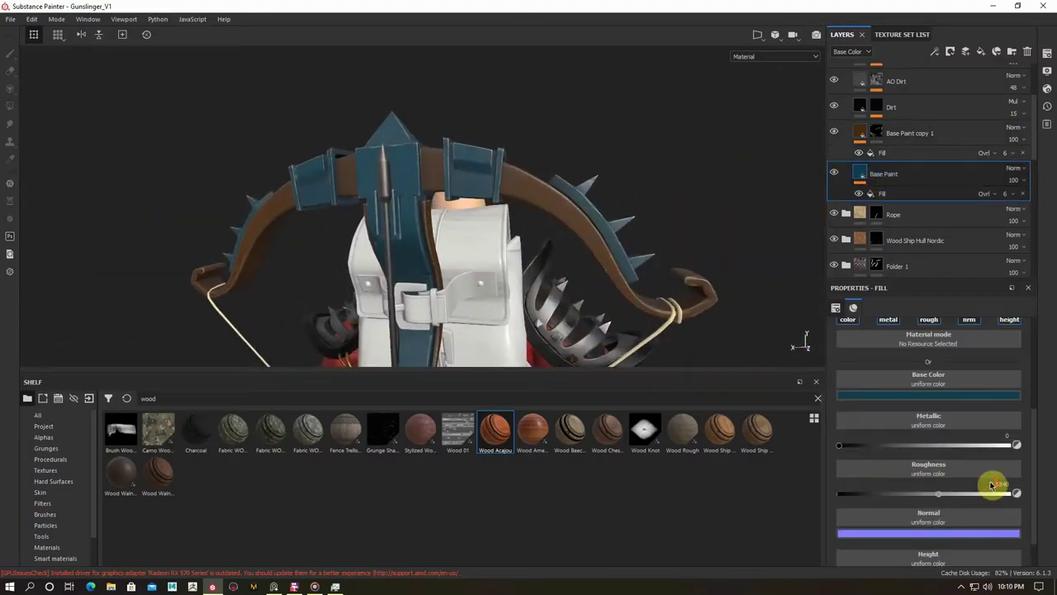
{"action": "scroll", "coordinate": [991, 485], "scroll_direction": "down", "scroll_amount": 1}
{"action": "mouse_move", "coordinate": [578, 231]}
{"action": "left_mouse_down", "text": "alt"}
{"action": "mouse_move", "coordinate": [420, 237]}
{"action": "mouse_move", "coordinate": [537, 231]}
{"action": "left_mouse_up", "text": "alt"}
{"action": "scroll", "coordinate": [840, 216], "scroll_direction": "up", "scroll_amount": 2}
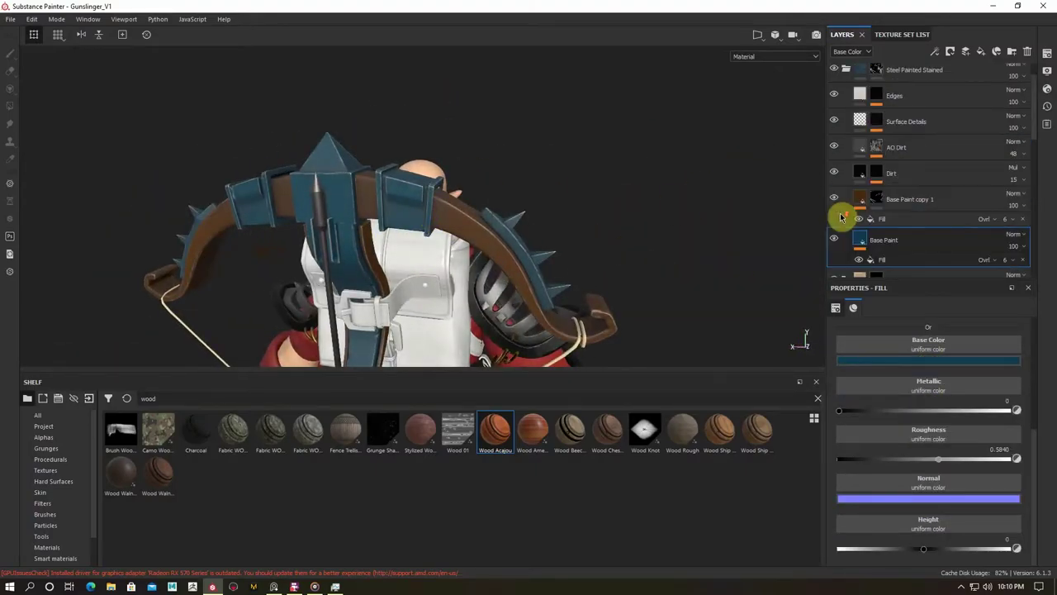
{"action": "left_click", "coordinate": [867, 124]}
{"action": "left_click_drag", "start_coordinate": [962, 427], "coordinate": [946, 427]}
{"action": "left_click_drag", "start_coordinate": [496, 231], "coordinate": [455, 248], "text": "alt"}
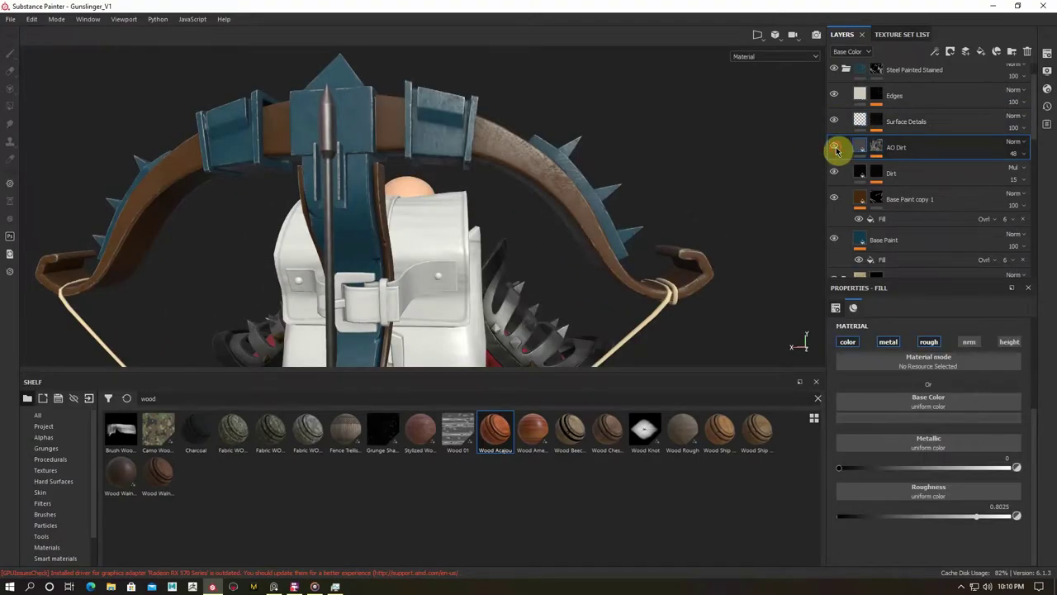
Set the AO Dirt layer's base colour to near black.
{"action": "left_click", "coordinate": [877, 147], "text": "alt"}
{"action": "left_click", "coordinate": [864, 149]}
{"action": "left_click", "coordinate": [929, 417]}
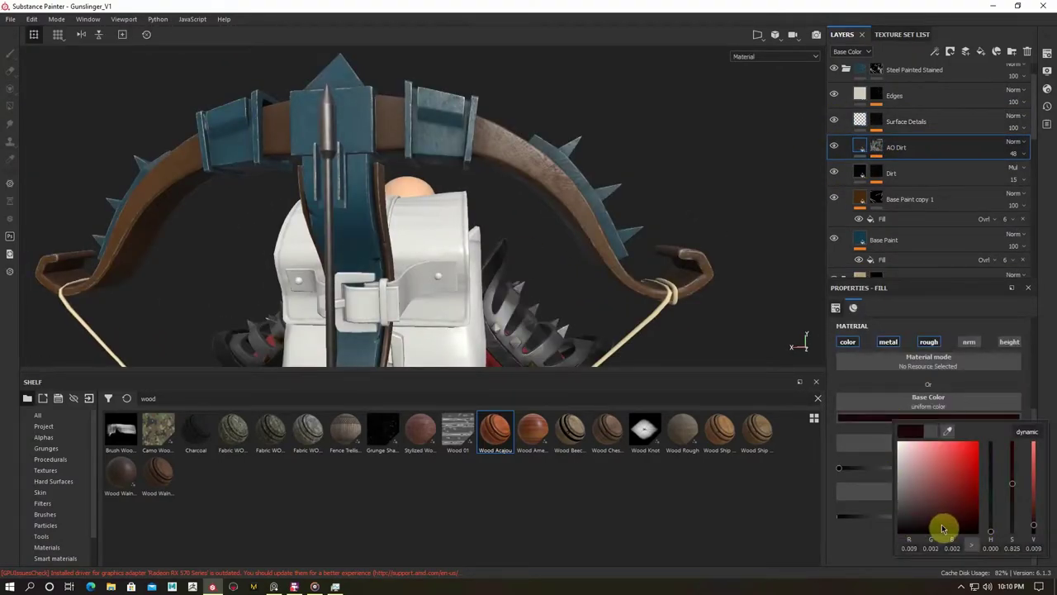
{"action": "left_click_drag", "start_coordinate": [330, 202], "coordinate": [355, 202], "text": "alt"}
Set the blue steel Base Paint to metallic about 0.63 and roughness about 0.45.
{"action": "left_click", "coordinate": [884, 240]}
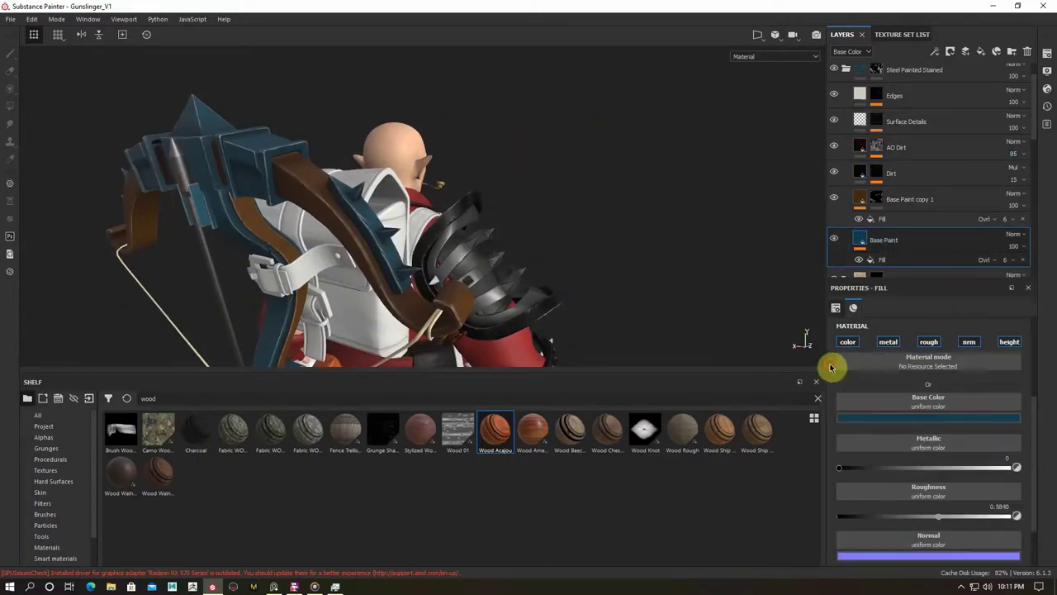
{"action": "mouse_move", "coordinate": [413, 248]}
{"action": "left_mouse_down", "text": "alt"}
{"action": "mouse_move", "coordinate": [326, 248]}
{"action": "mouse_move", "coordinate": [780, 384]}
{"action": "left_mouse_up", "text": "alt"}
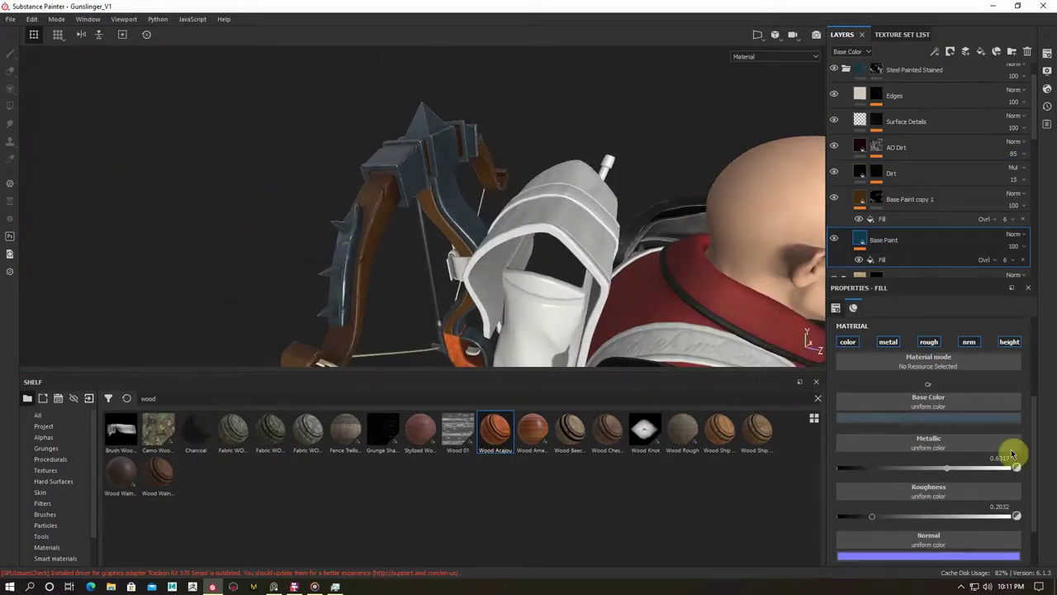
{"action": "mouse_move", "coordinate": [361, 249]}
{"action": "left_mouse_down", "text": "alt"}
{"action": "mouse_move", "coordinate": [355, 215]}
{"action": "mouse_move", "coordinate": [484, 245]}
{"action": "left_mouse_up", "text": "alt"}
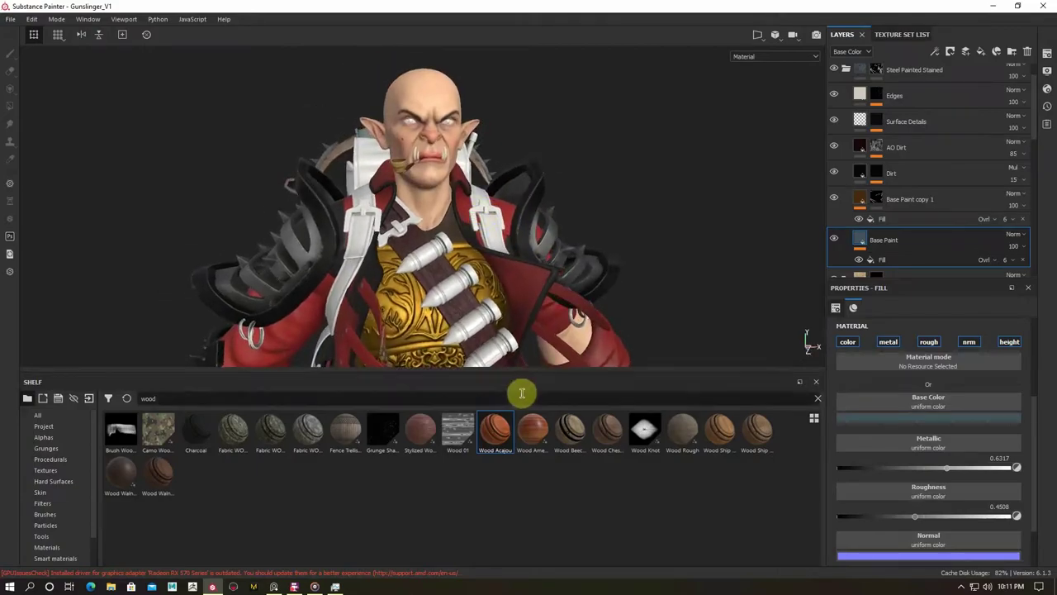
{"action": "left_click_drag", "start_coordinate": [534, 378], "coordinate": [816, 488]}
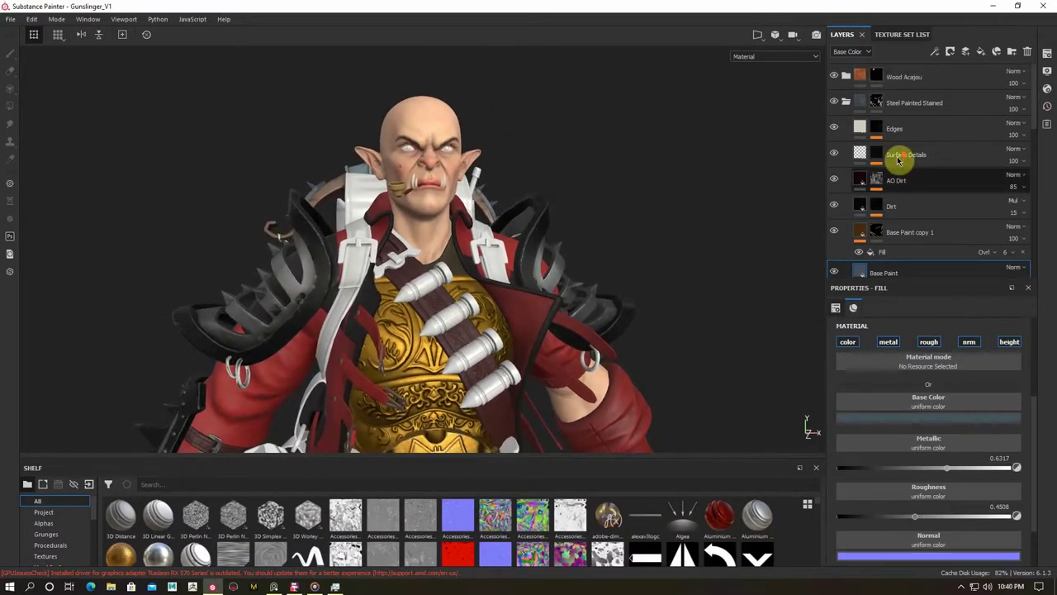
{"action": "mouse_move", "coordinate": [628, 298]}
{"action": "left_mouse_down", "text": "alt"}
{"action": "mouse_move", "coordinate": [510, 296]}
{"action": "mouse_move", "coordinate": [928, 219]}
{"action": "left_mouse_up", "text": "alt"}
{"action": "scroll", "coordinate": [881, 198], "scroll_direction": "down", "scroll_amount": 3}
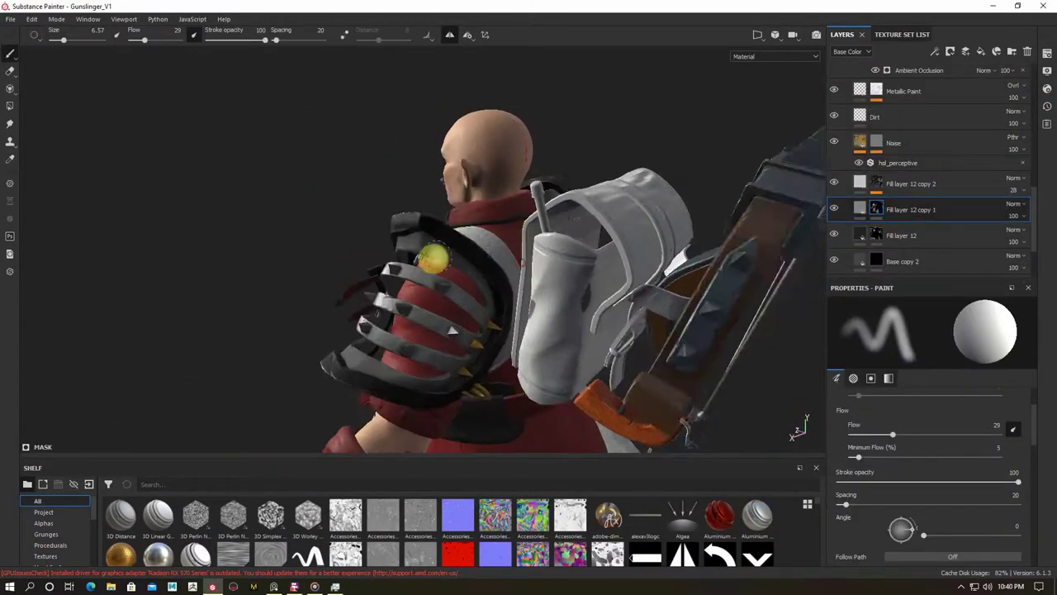
Polygon-fill the Fill layer 12 and Steel Painted Rough Damaged masks on the bullet parts.
{"action": "left_click", "coordinate": [875, 234]}
{"action": "mouse_move", "coordinate": [486, 269]}
{"action": "left_mouse_down", "text": "alt"}
{"action": "mouse_move", "coordinate": [512, 212]}
{"action": "mouse_move", "coordinate": [614, 299]}
{"action": "mouse_move", "coordinate": [478, 302]}
{"action": "mouse_move", "coordinate": [448, 267]}
{"action": "mouse_move", "coordinate": [568, 212]}
{"action": "left_mouse_up", "text": "alt"}
{"action": "key", "text": "1"}
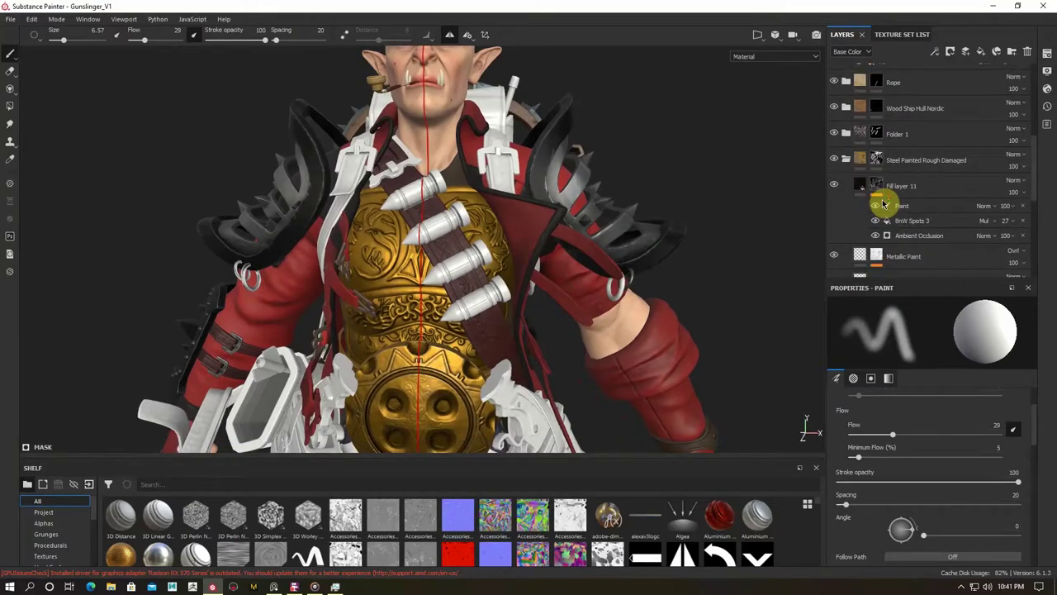
{"action": "scroll", "coordinate": [884, 204], "scroll_direction": "up", "scroll_amount": 2}
{"action": "left_click", "coordinate": [877, 199]}
{"action": "left_click", "coordinate": [10, 106]}
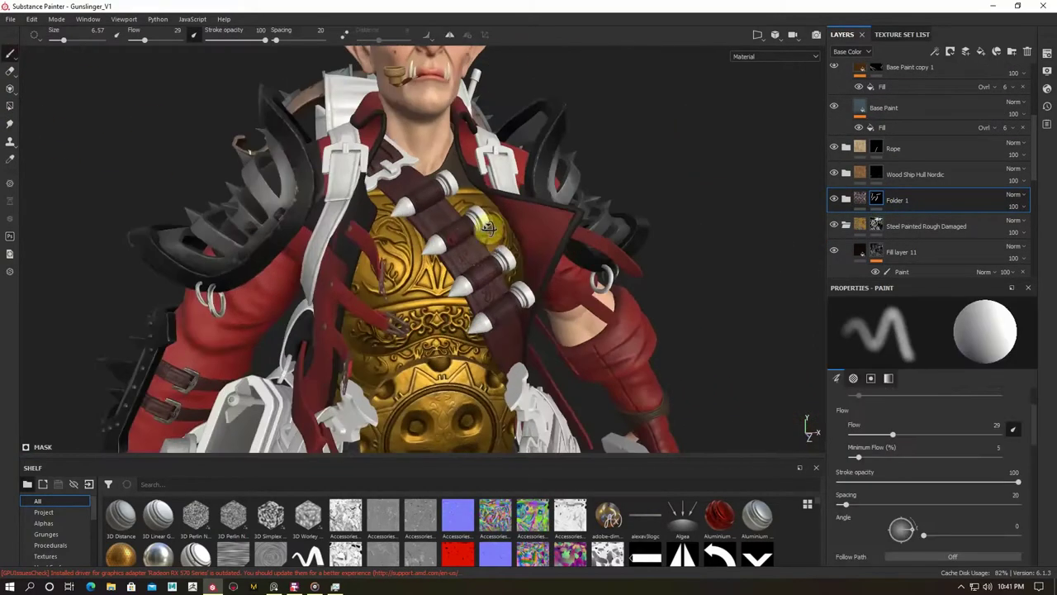
{"action": "scroll", "coordinate": [878, 165], "scroll_direction": "down", "scroll_amount": 2}
{"action": "left_click", "coordinate": [878, 162]}
{"action": "key", "text": "4"}
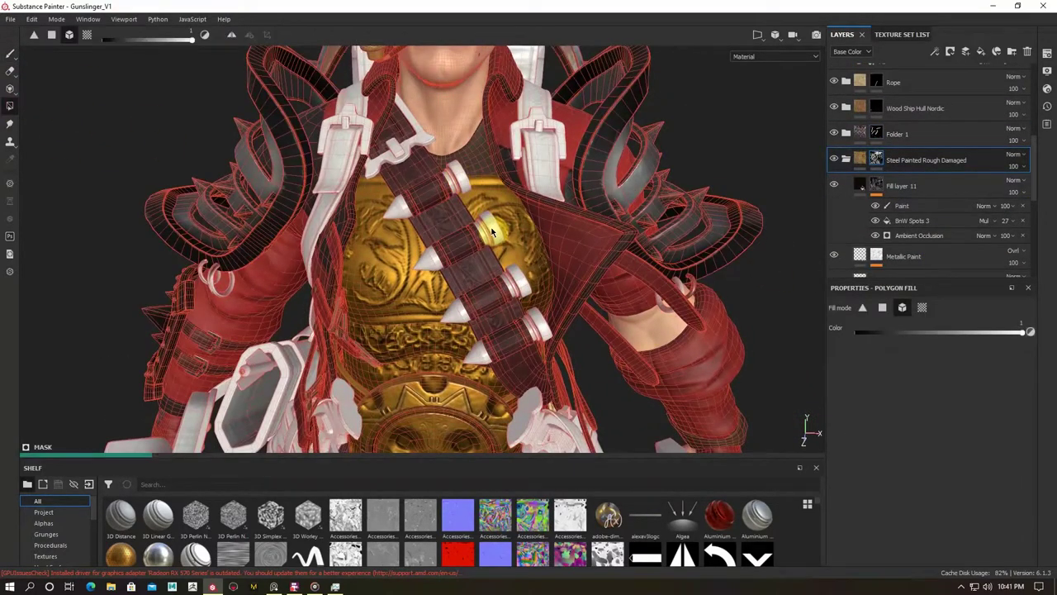
{"action": "left_click_drag", "start_coordinate": [491, 233], "coordinate": [793, 208], "text": "alt"}
{"action": "scroll", "coordinate": [878, 207], "scroll_direction": "down", "scroll_amount": 3}
{"action": "left_click", "coordinate": [878, 207]}
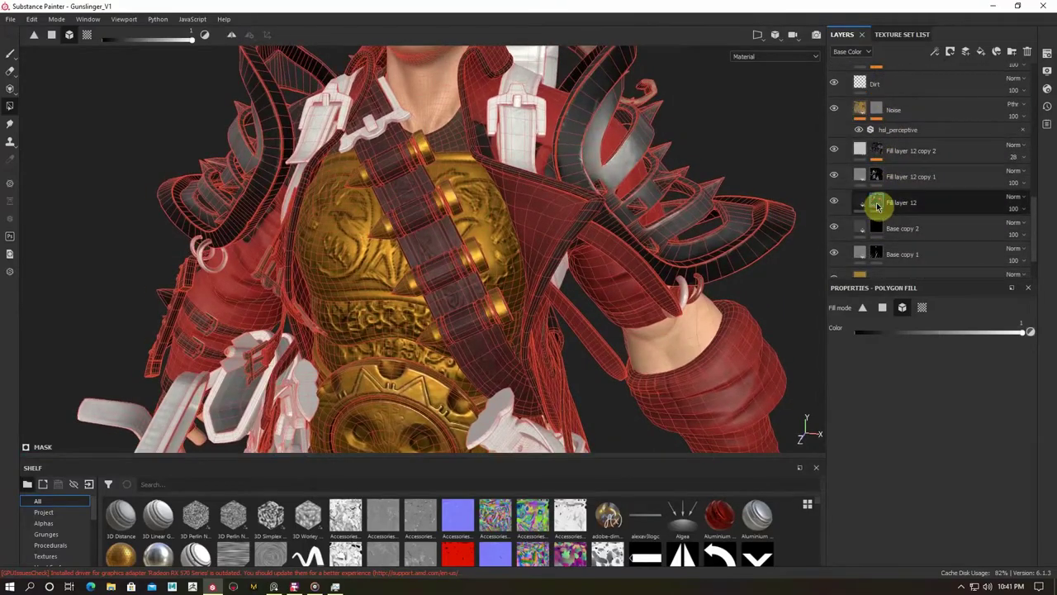
{"action": "key", "text": "1"}
{"action": "scroll", "coordinate": [379, 207], "scroll_direction": "up", "scroll_amount": 5}
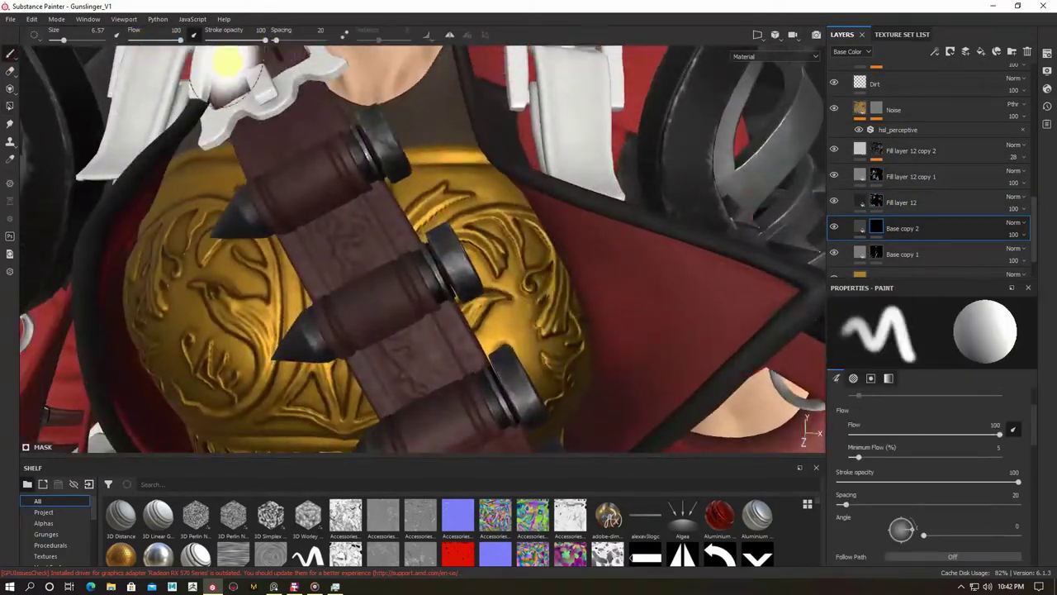
Polygon-fill a bullet cap in gold on the Fill layer 12 copy 1 mask.
{"action": "left_click", "coordinate": [902, 33]}
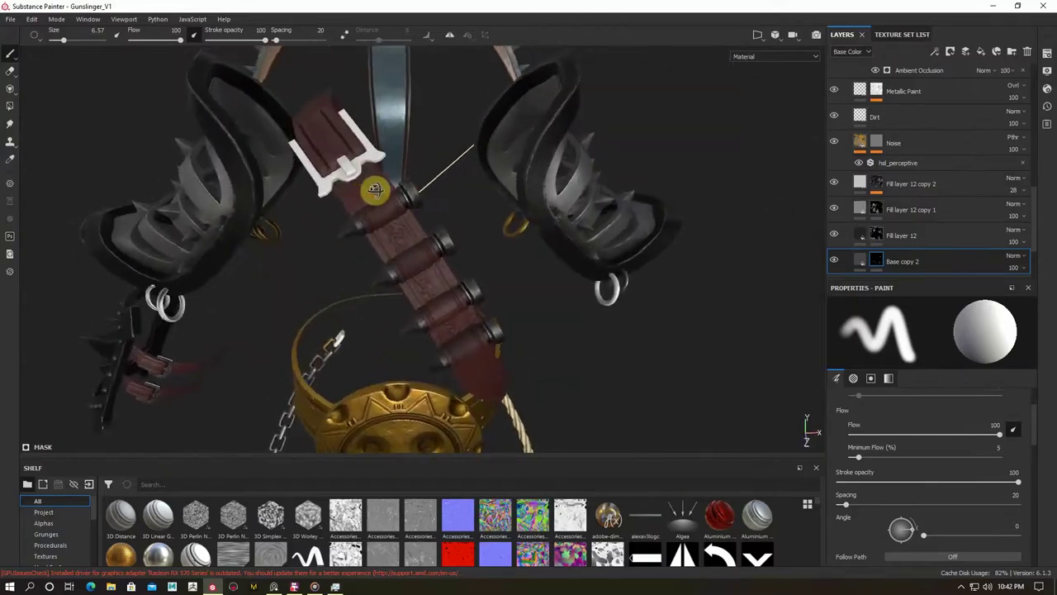
{"action": "left_click_drag", "start_coordinate": [495, 247], "coordinate": [537, 231], "text": "alt"}
{"action": "left_click", "coordinate": [878, 212]}
{"action": "key", "text": "4"}
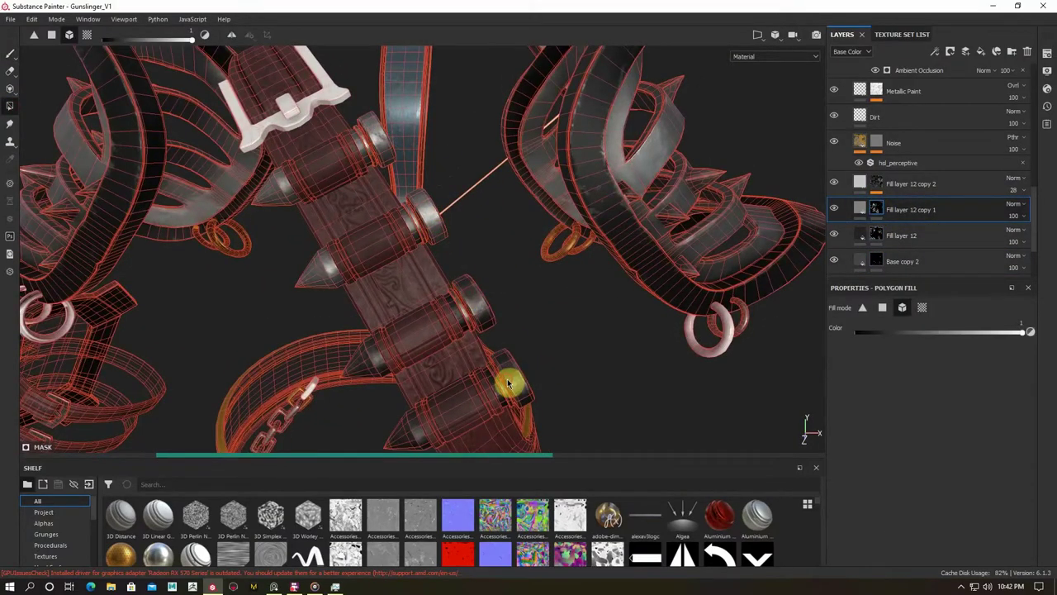
{"action": "left_click_drag", "start_coordinate": [508, 382], "coordinate": [170, 129], "text": "alt"}
{"action": "scroll", "coordinate": [501, 286], "scroll_direction": "up", "scroll_amount": 4}
{"action": "left_click_drag", "start_coordinate": [607, 190], "coordinate": [877, 169], "text": "alt"}
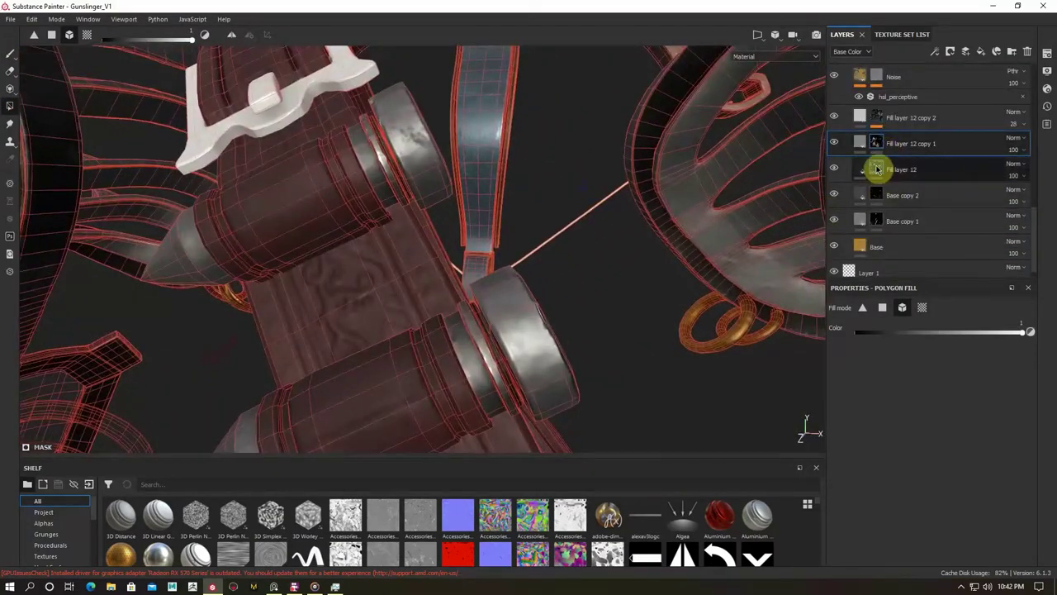
{"action": "left_click_drag", "start_coordinate": [535, 366], "coordinate": [484, 329], "text": "alt"}
{"action": "left_click_drag", "start_coordinate": [723, 206], "coordinate": [389, 220], "text": "alt"}
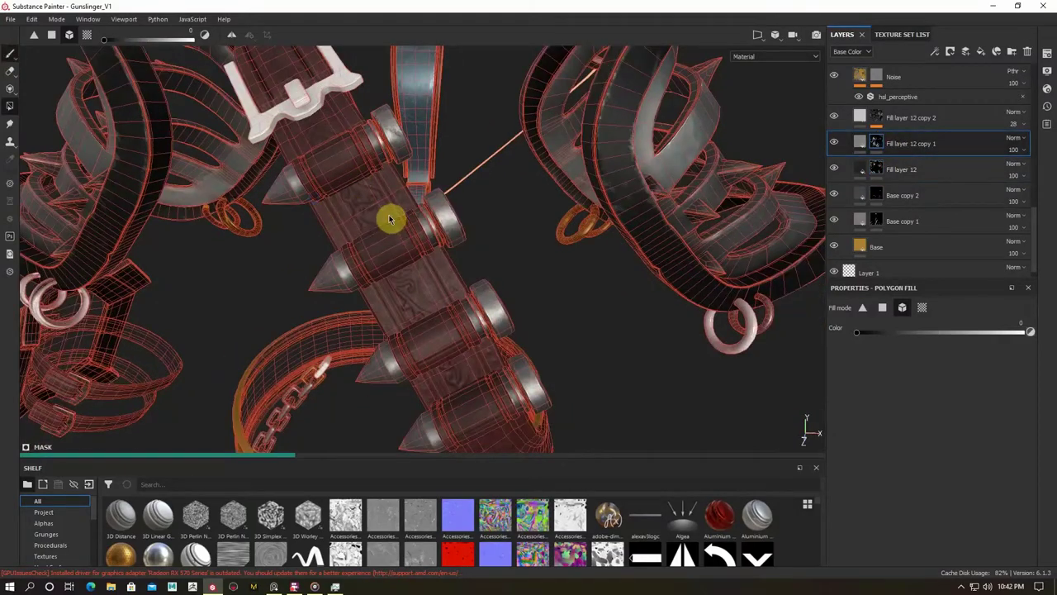
{"action": "key", "text": "1"}
{"action": "right_click_drag", "start_coordinate": [333, 229], "coordinate": [868, 220], "text": "alt"}
{"action": "key", "text": "4"}
{"action": "mouse_move", "coordinate": [541, 308]}
{"action": "left_mouse_down", "text": "alt"}
{"action": "mouse_move", "coordinate": [399, 286]}
{"action": "mouse_move", "coordinate": [410, 254]}
{"action": "left_mouse_up", "text": "alt"}
{"action": "mouse_move", "coordinate": [467, 262]}
{"action": "left_mouse_down", "text": "alt"}
{"action": "mouse_move", "coordinate": [455, 224]}
{"action": "mouse_move", "coordinate": [519, 318]}
{"action": "mouse_move", "coordinate": [515, 424]}
{"action": "mouse_move", "coordinate": [384, 291]}
{"action": "mouse_move", "coordinate": [236, 245]}
{"action": "mouse_move", "coordinate": [721, 371]}
{"action": "mouse_move", "coordinate": [473, 324]}
{"action": "left_mouse_up", "text": "alt"}
{"action": "mouse_move", "coordinate": [493, 377]}
{"action": "left_mouse_down", "text": "alt"}
{"action": "mouse_move", "coordinate": [401, 243]}
{"action": "mouse_move", "coordinate": [317, 175]}
{"action": "mouse_move", "coordinate": [567, 292]}
{"action": "mouse_move", "coordinate": [791, 202]}
{"action": "left_mouse_up", "text": "alt"}
{"action": "key", "text": "1"}
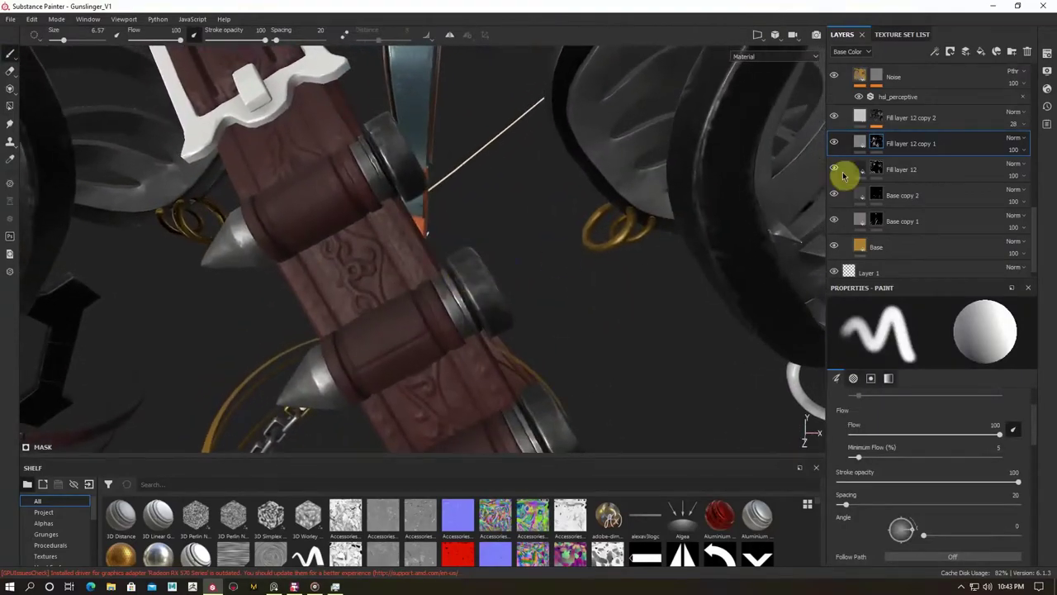
{"action": "left_click", "coordinate": [9, 105]}
{"action": "left_click", "coordinate": [396, 169]}
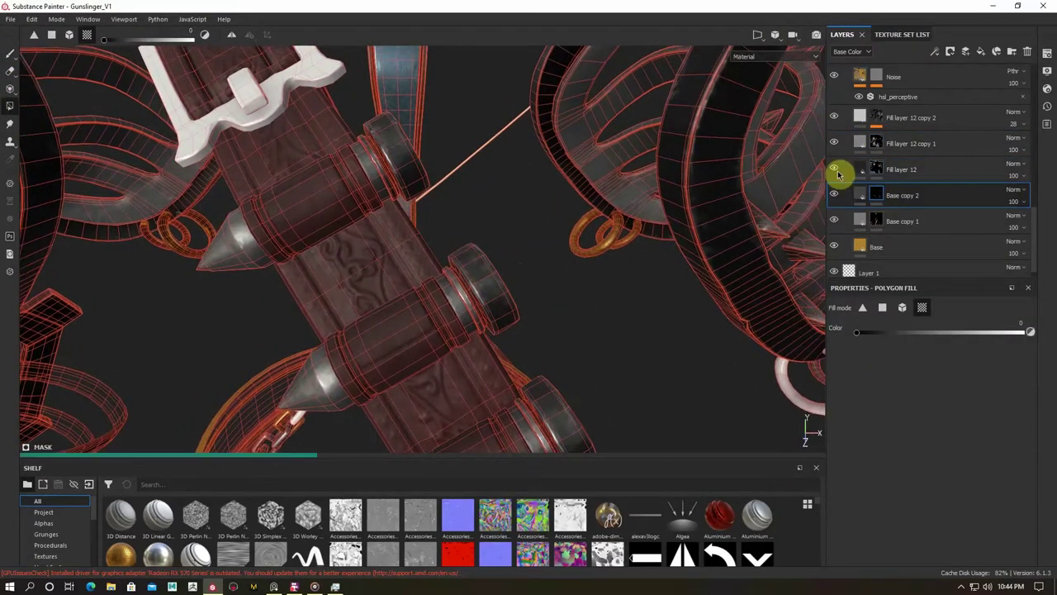
Orbit around the gun belt and medallion, then frame the chest.
{"action": "mouse_move", "coordinate": [523, 225]}
{"action": "left_mouse_down", "text": "alt"}
{"action": "mouse_move", "coordinate": [515, 207]}
{"action": "mouse_move", "coordinate": [529, 201]}
{"action": "left_mouse_up", "text": "alt"}
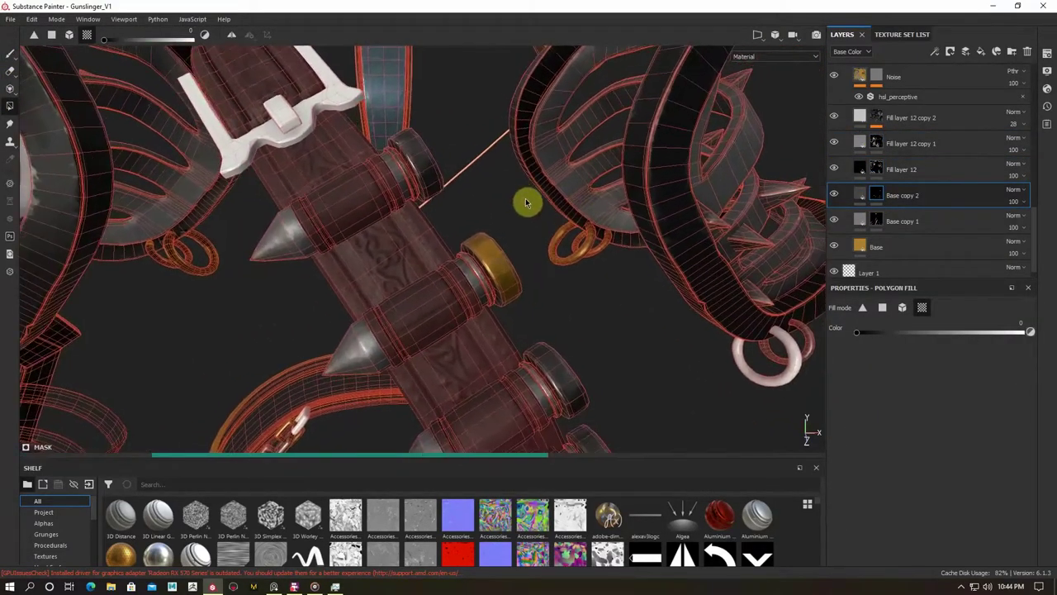
{"action": "mouse_move", "coordinate": [840, 211]}
{"action": "left_mouse_down", "text": "alt"}
{"action": "mouse_move", "coordinate": [825, 194]}
{"action": "mouse_move", "coordinate": [448, 229]}
{"action": "mouse_move", "coordinate": [547, 372]}
{"action": "mouse_move", "coordinate": [470, 215]}
{"action": "mouse_move", "coordinate": [524, 212]}
{"action": "mouse_move", "coordinate": [488, 165]}
{"action": "mouse_move", "coordinate": [350, 177]}
{"action": "mouse_move", "coordinate": [441, 252]}
{"action": "mouse_move", "coordinate": [468, 385]}
{"action": "mouse_move", "coordinate": [12, 52]}
{"action": "left_mouse_up", "text": "alt"}
{"action": "left_click", "coordinate": [10, 52]}
{"action": "mouse_move", "coordinate": [165, 166]}
{"action": "left_mouse_down", "text": "alt"}
{"action": "mouse_move", "coordinate": [248, 162]}
{"action": "mouse_move", "coordinate": [373, 196]}
{"action": "left_mouse_up", "text": "alt"}
{"action": "left_click", "coordinate": [835, 102]}
{"action": "mouse_move", "coordinate": [835, 101]}
{"action": "left_mouse_down", "text": "alt"}
{"action": "mouse_move", "coordinate": [556, 188]}
{"action": "mouse_move", "coordinate": [550, 170]}
{"action": "left_mouse_up", "text": "alt"}
Polygon-fill the Steel Painted Rough Damaged mask on the neck and chest.
{"action": "left_click", "coordinate": [900, 171]}
{"action": "key", "text": "4"}
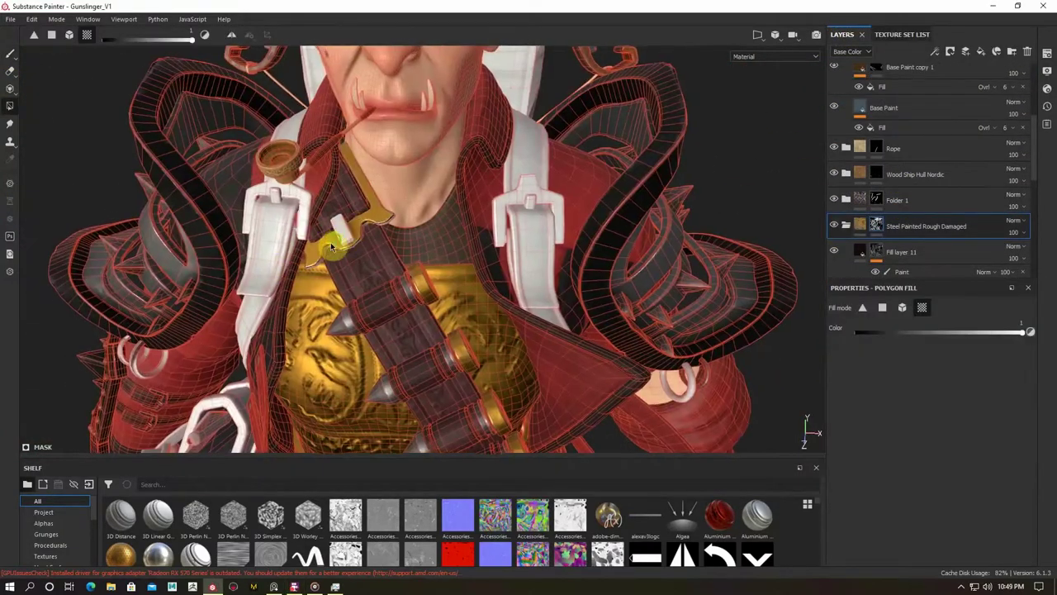
{"action": "mouse_move", "coordinate": [413, 247]}
{"action": "left_mouse_down", "text": "alt"}
{"action": "mouse_move", "coordinate": [892, 228]}
{"action": "mouse_move", "coordinate": [99, 175]}
{"action": "left_mouse_up", "text": "alt"}
{"action": "right_click_drag", "start_coordinate": [373, 263], "coordinate": [349, 267], "text": "alt"}
{"action": "key", "text": "1"}
{"action": "left_click_drag", "start_coordinate": [349, 267], "coordinate": [356, 281], "text": "alt"}
{"action": "right_click_drag", "start_coordinate": [356, 281], "coordinate": [347, 293], "text": "alt"}
{"action": "key", "text": "4"}
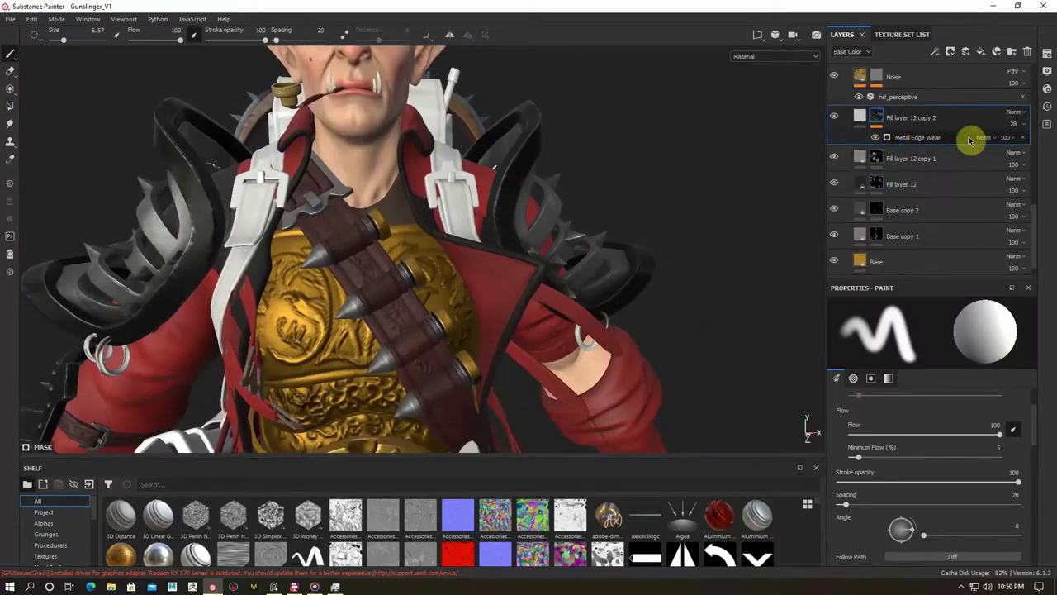
Add a Metal Edge Wear generator to the steel mask and show the texture set list.
{"action": "left_click", "coordinate": [967, 137]}
{"action": "left_click", "coordinate": [952, 410]}
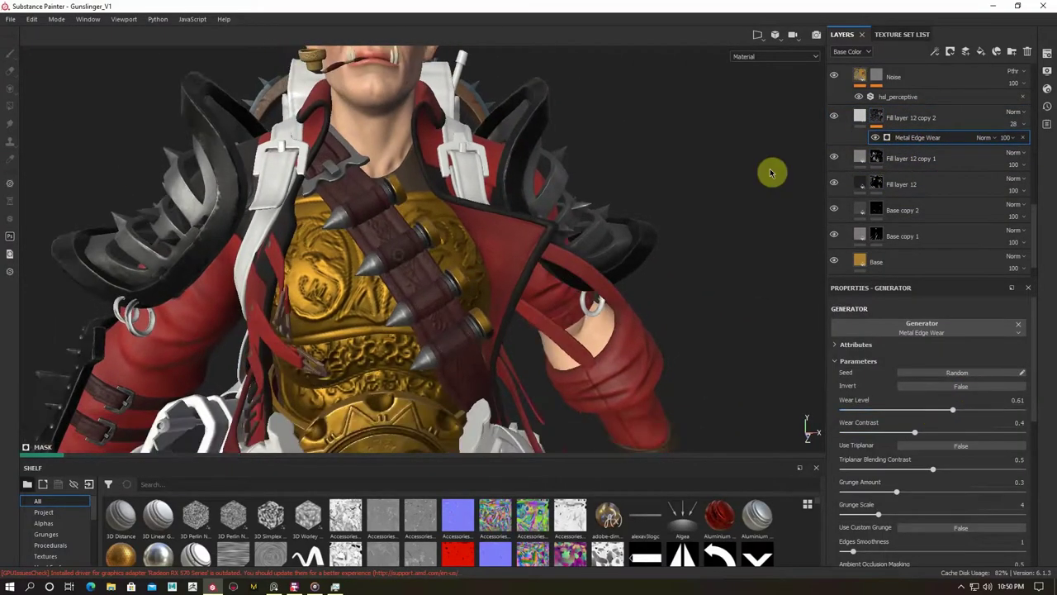
{"action": "left_click_drag", "start_coordinate": [369, 309], "coordinate": [500, 319], "text": "alt"}
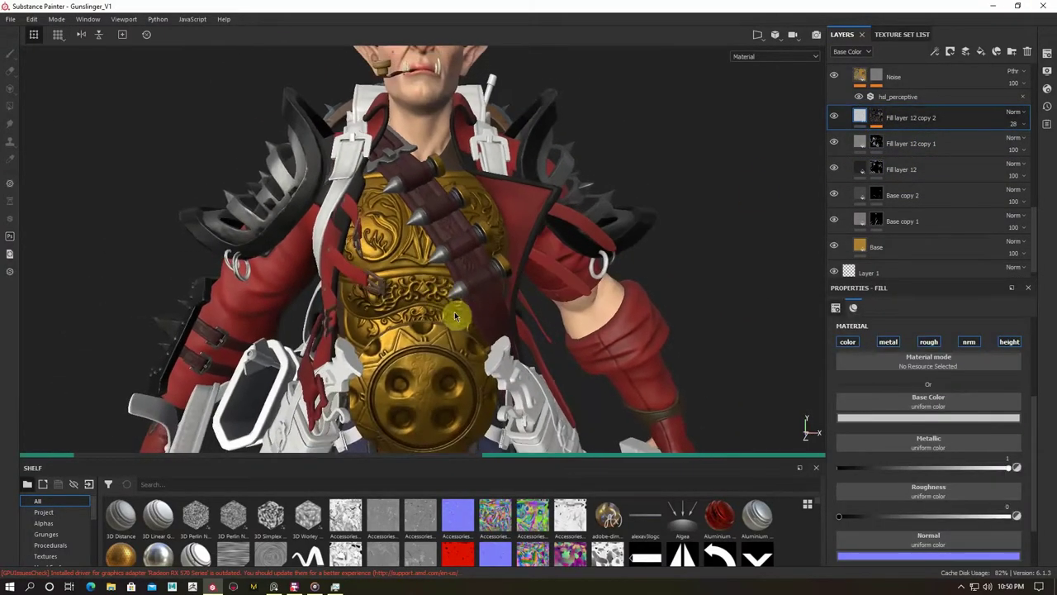
{"action": "left_click", "coordinate": [886, 34]}
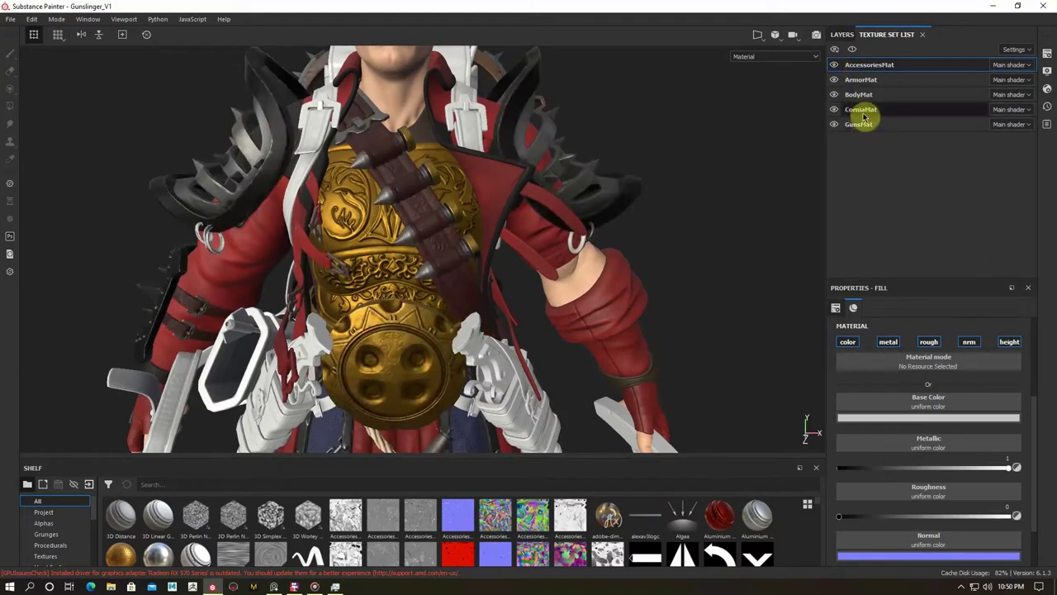
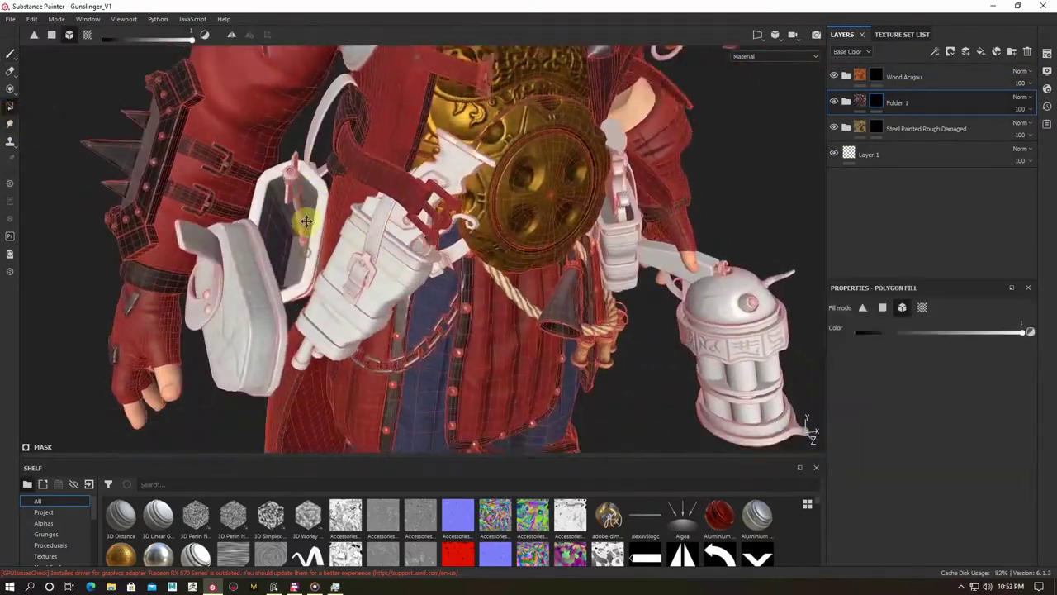
Orbit to the belt pistols, return to the paint brush and check the Leather Color layer's colour.
{"action": "mouse_move", "coordinate": [306, 221]}
{"action": "left_mouse_down", "text": "alt"}
{"action": "mouse_move", "coordinate": [263, 168]}
{"action": "mouse_move", "coordinate": [498, 244]}
{"action": "left_mouse_up", "text": "alt"}
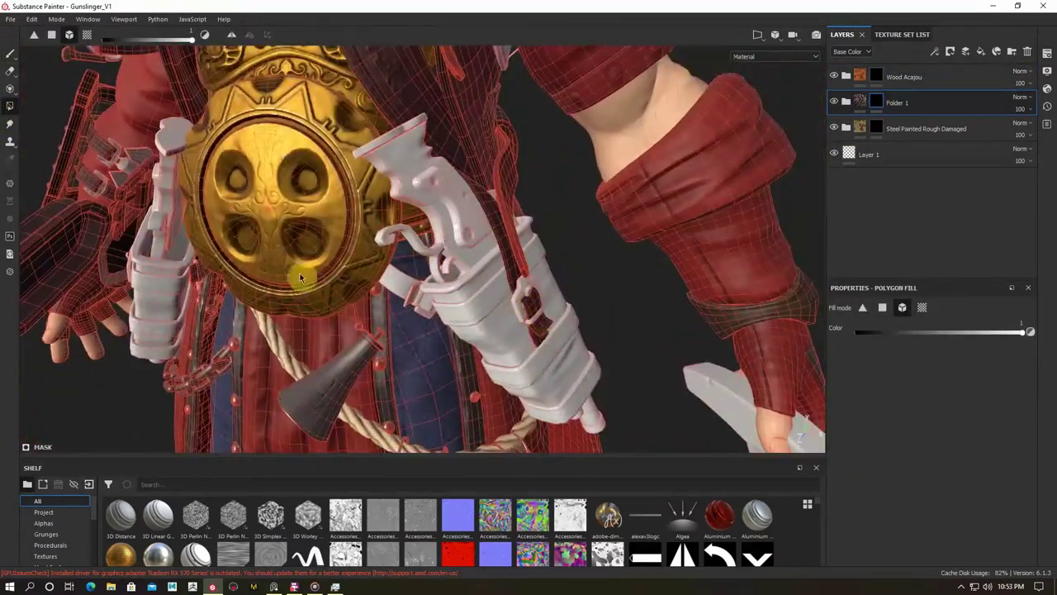
{"action": "left_click_drag", "start_coordinate": [300, 278], "coordinate": [453, 285], "text": "alt"}
{"action": "key", "text": "1"}
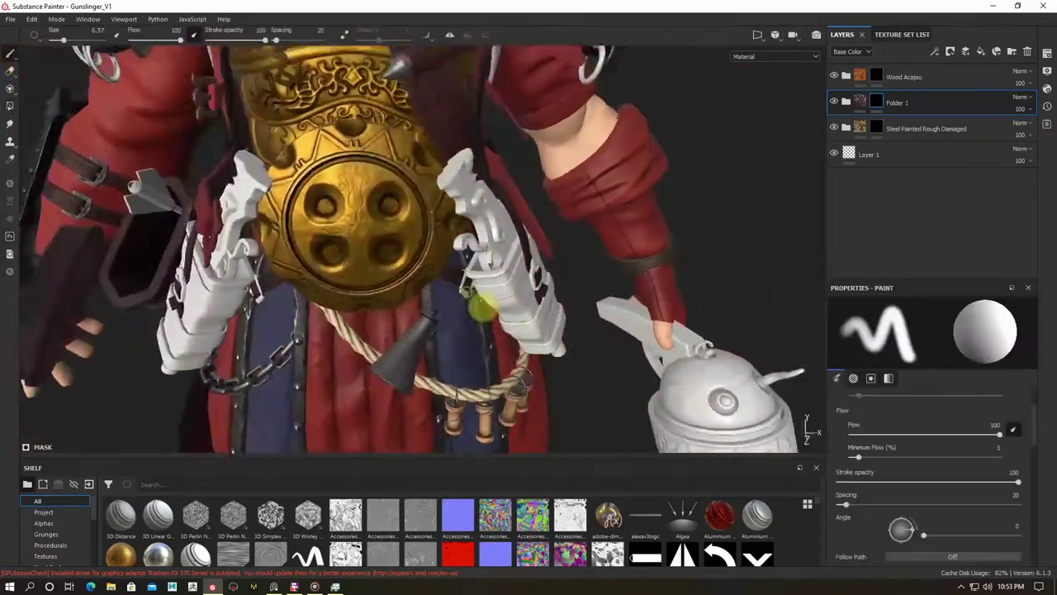
{"action": "left_click", "coordinate": [905, 192]}
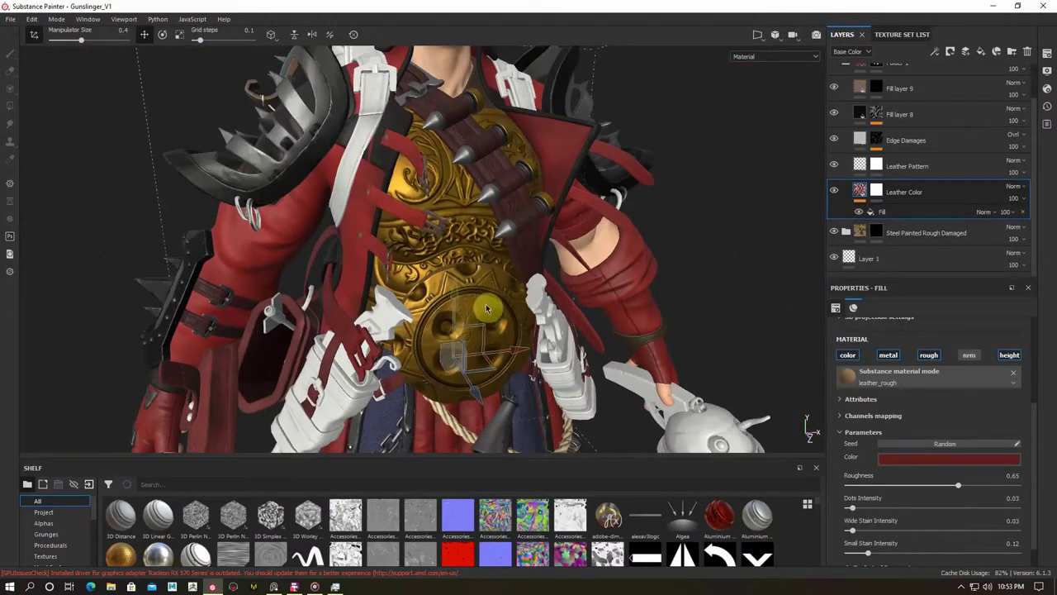
{"action": "left_click", "coordinate": [950, 458]}
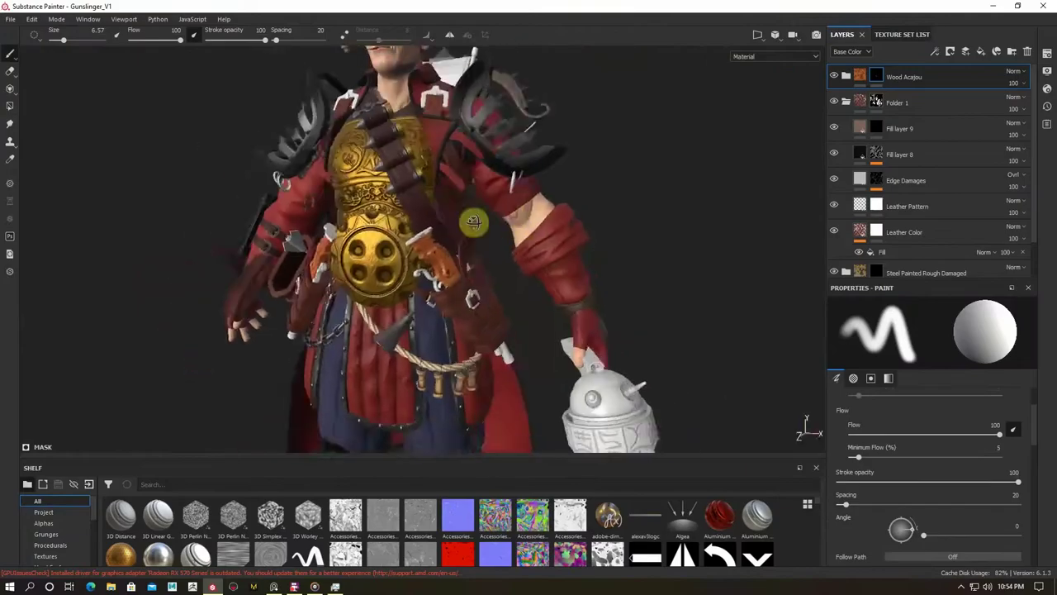
Inspect the Wood Fibers Medium and Small layers and the wood_pattern_01 fill.
{"action": "left_click", "coordinate": [836, 237]}
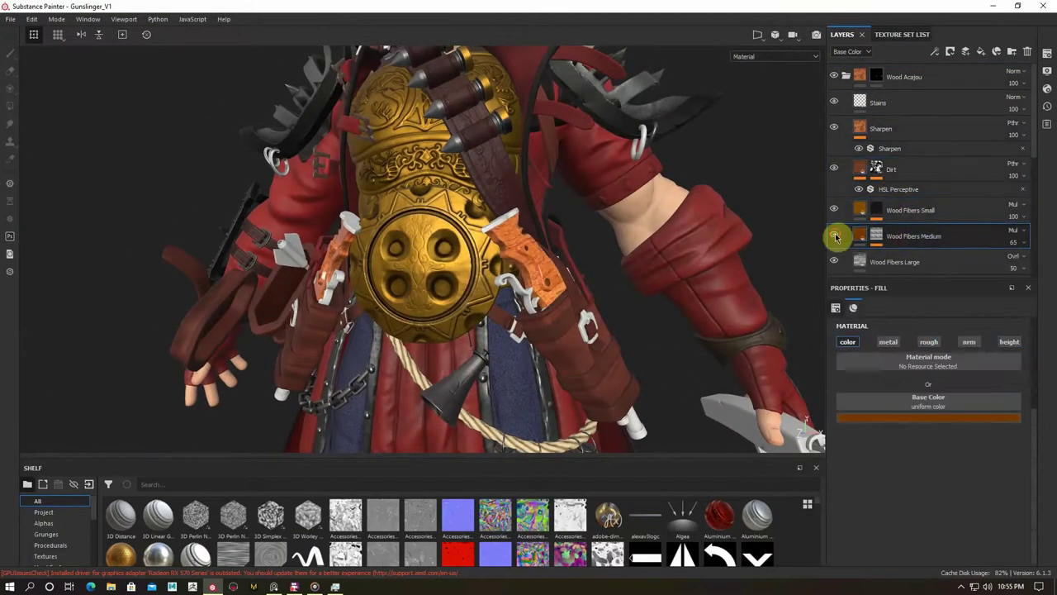
{"action": "left_click", "coordinate": [836, 213]}
{"action": "left_click", "coordinate": [918, 259]}
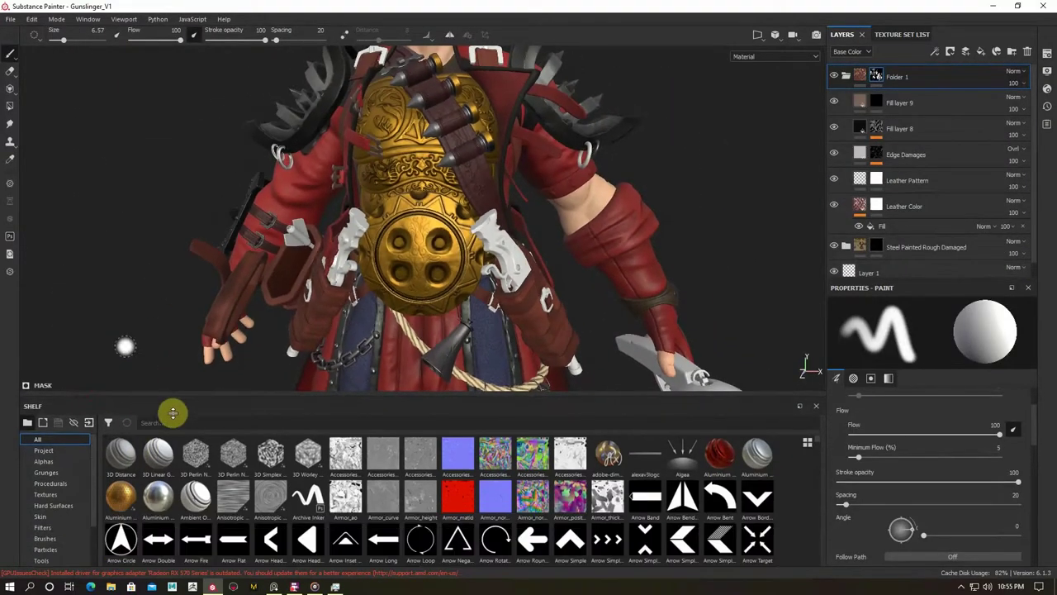
Enlarge the material shelf and search it for 'wood'.
{"action": "left_click_drag", "start_coordinate": [172, 412], "coordinate": [187, 371]}
{"action": "left_click", "coordinate": [187, 373]}
{"action": "type", "text": "wood"}
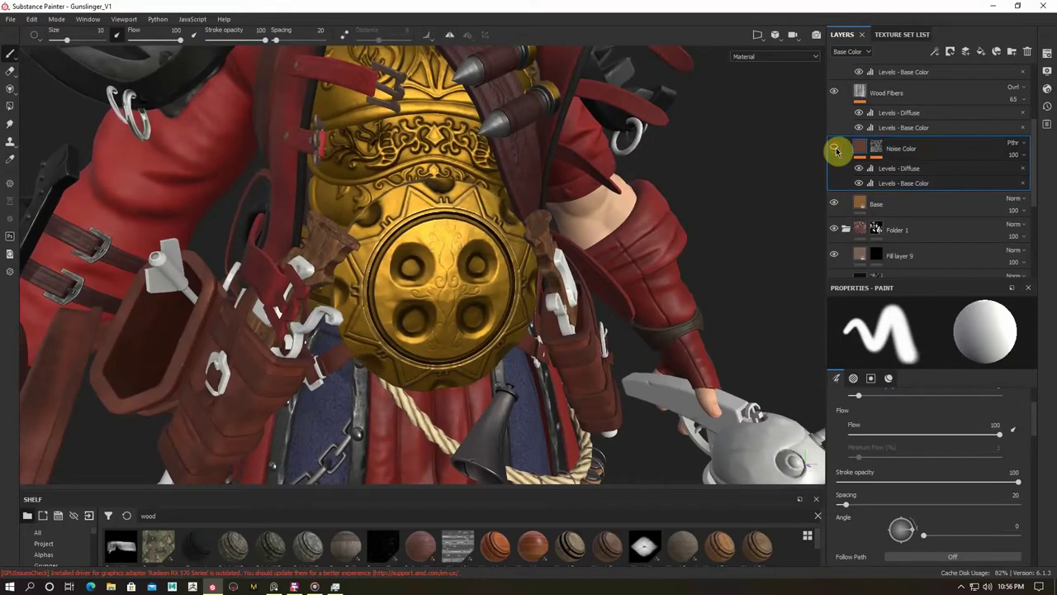
Hide the Noise Color and Wood Fibers 2 layers.
{"action": "left_click", "coordinate": [835, 150]}
{"action": "scroll", "coordinate": [836, 132], "scroll_direction": "up", "scroll_amount": 1}
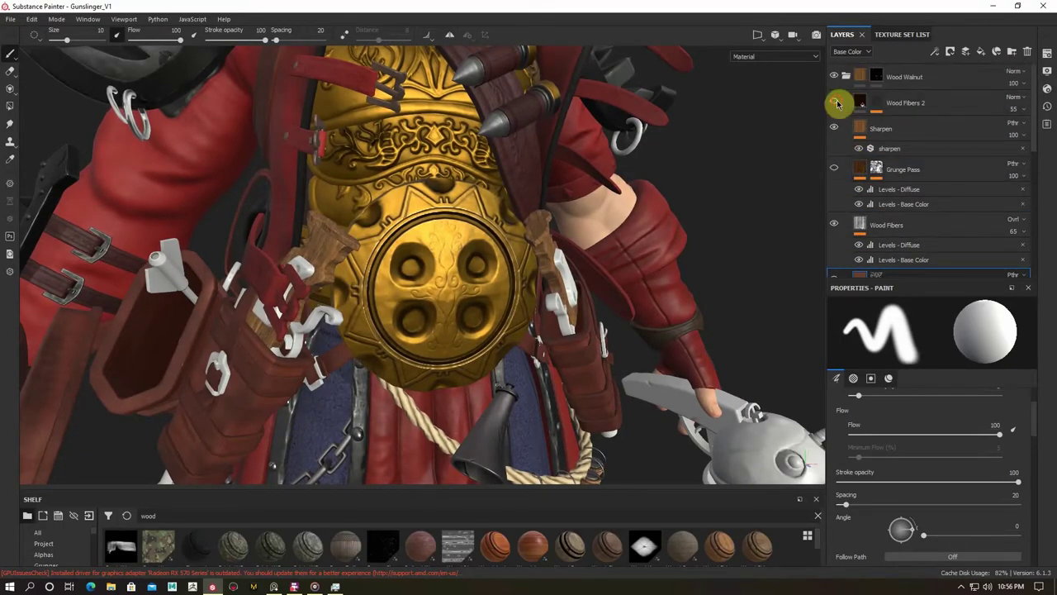
{"action": "left_click", "coordinate": [835, 102]}
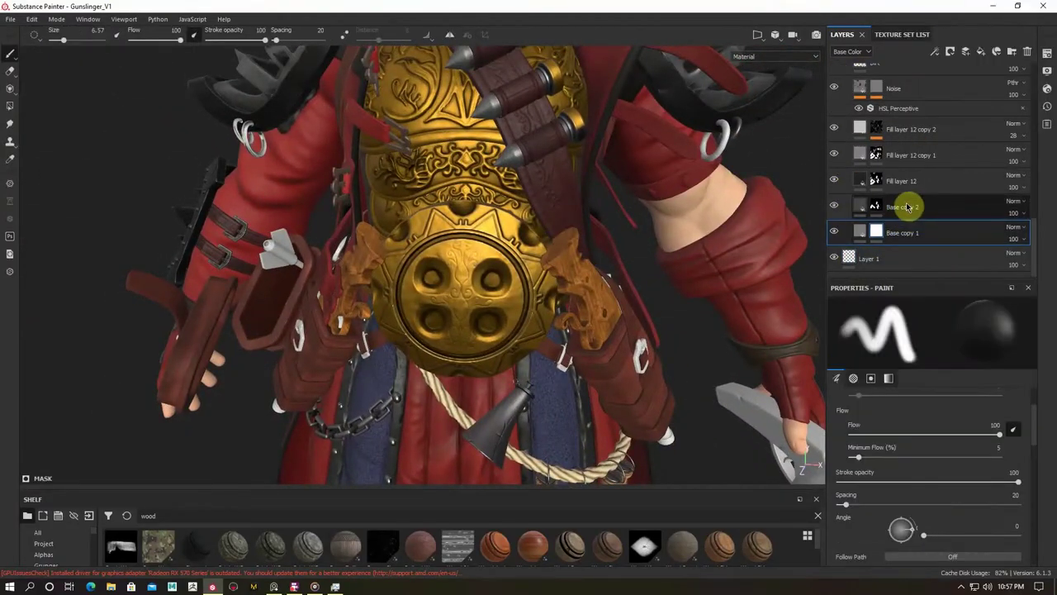
Add a black mask to the selected fill layer, then select Wood Walnut with polygon fill.
{"action": "right_click", "coordinate": [890, 206]}
{"action": "left_click", "coordinate": [945, 23]}
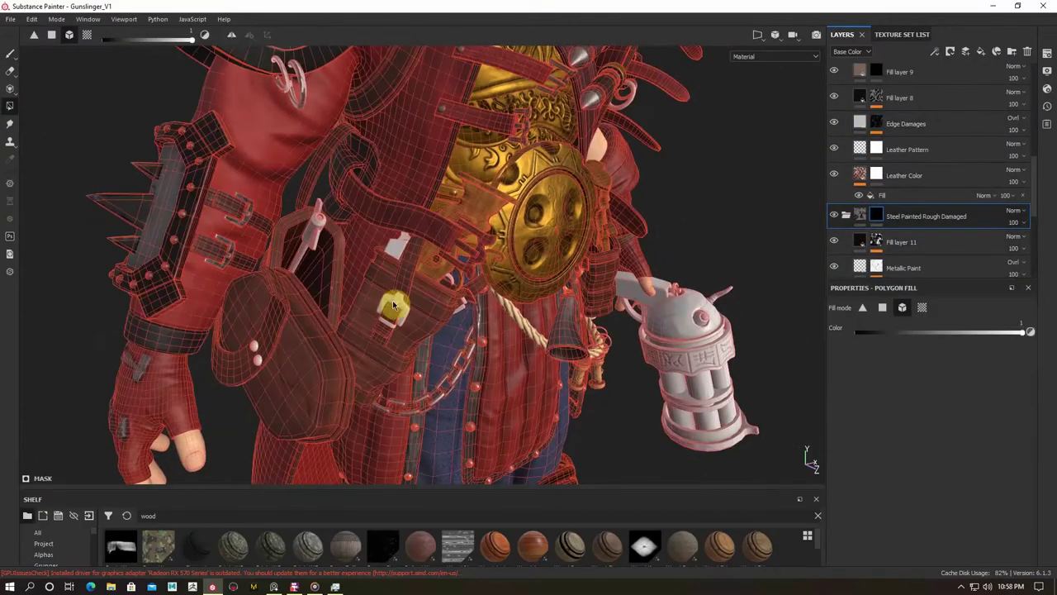
{"action": "mouse_move", "coordinate": [393, 306]}
{"action": "left_mouse_down", "text": "alt"}
{"action": "mouse_move", "coordinate": [366, 267]}
{"action": "mouse_move", "coordinate": [436, 335]}
{"action": "mouse_move", "coordinate": [548, 337]}
{"action": "mouse_move", "coordinate": [425, 278]}
{"action": "mouse_move", "coordinate": [145, 273]}
{"action": "mouse_move", "coordinate": [229, 345]}
{"action": "mouse_move", "coordinate": [575, 313]}
{"action": "left_mouse_up", "text": "alt"}
{"action": "key", "text": "1"}
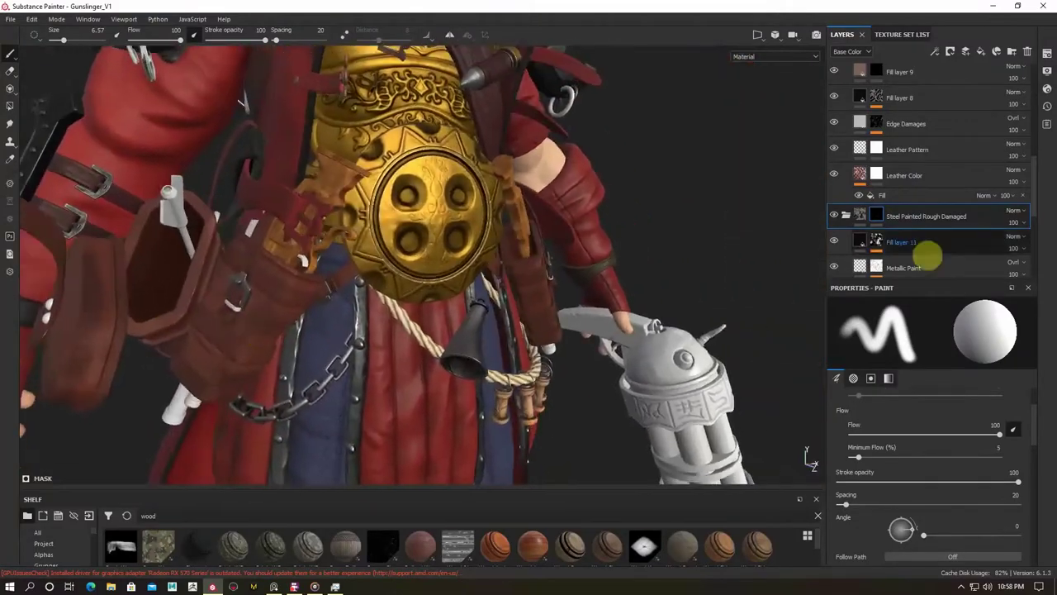
{"action": "left_click", "coordinate": [10, 106]}
{"action": "left_click", "coordinate": [840, 76]}
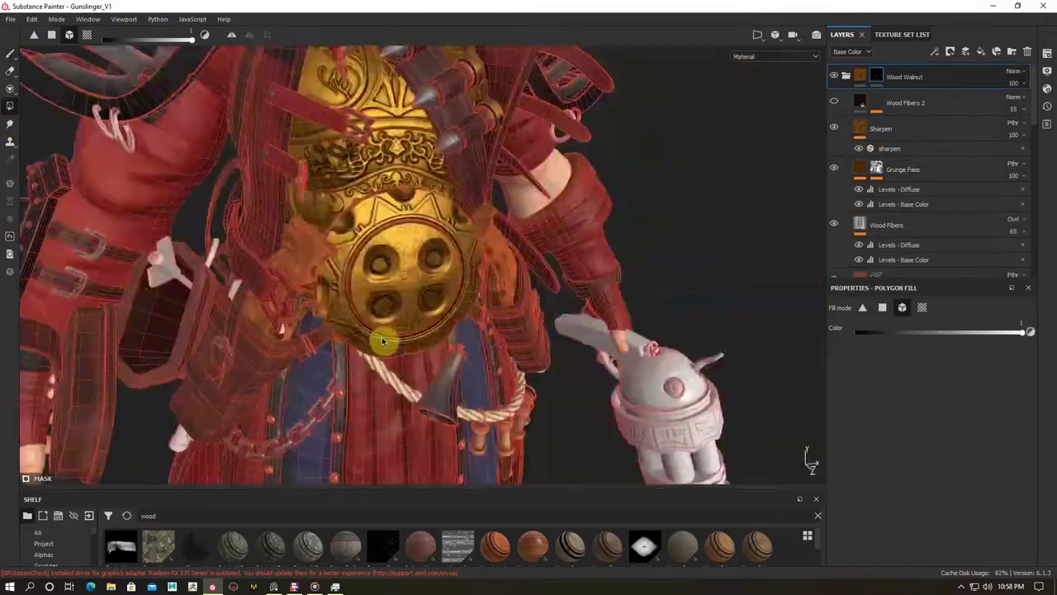
Select the Steel Painted Rough Damaged layer, switching between paint brush and polygon fill.
{"action": "left_click_drag", "start_coordinate": [381, 337], "coordinate": [358, 347], "text": "alt"}
{"action": "scroll", "coordinate": [899, 213], "scroll_direction": "down", "scroll_amount": 5}
{"action": "left_click", "coordinate": [908, 200]}
{"action": "mouse_move", "coordinate": [338, 306]}
{"action": "left_mouse_down", "text": "alt"}
{"action": "mouse_move", "coordinate": [394, 371]}
{"action": "mouse_move", "coordinate": [137, 339]}
{"action": "mouse_move", "coordinate": [354, 396]}
{"action": "mouse_move", "coordinate": [413, 429]}
{"action": "mouse_move", "coordinate": [110, 177]}
{"action": "mouse_move", "coordinate": [197, 362]}
{"action": "mouse_move", "coordinate": [158, 373]}
{"action": "mouse_move", "coordinate": [275, 311]}
{"action": "mouse_move", "coordinate": [421, 378]}
{"action": "left_mouse_up", "text": "alt"}
{"action": "key", "text": "1"}
{"action": "key", "text": "4"}
{"action": "key", "text": "1"}
{"action": "key", "text": "4"}
Orbit to a front view and up to the head, toggling between brush and polygon fill.
{"action": "mouse_move", "coordinate": [242, 351]}
{"action": "left_mouse_down", "text": "alt"}
{"action": "mouse_move", "coordinate": [372, 314]}
{"action": "mouse_move", "coordinate": [566, 188]}
{"action": "mouse_move", "coordinate": [720, 272]}
{"action": "left_mouse_up", "text": "alt"}
{"action": "key", "text": "1"}
{"action": "scroll", "coordinate": [890, 232], "scroll_direction": "up", "scroll_amount": 3}
{"action": "mouse_move", "coordinate": [417, 231]}
{"action": "left_mouse_down", "text": "alt"}
{"action": "mouse_move", "coordinate": [307, 242]}
{"action": "mouse_move", "coordinate": [496, 247]}
{"action": "left_mouse_up", "text": "alt"}
{"action": "key", "text": "4"}
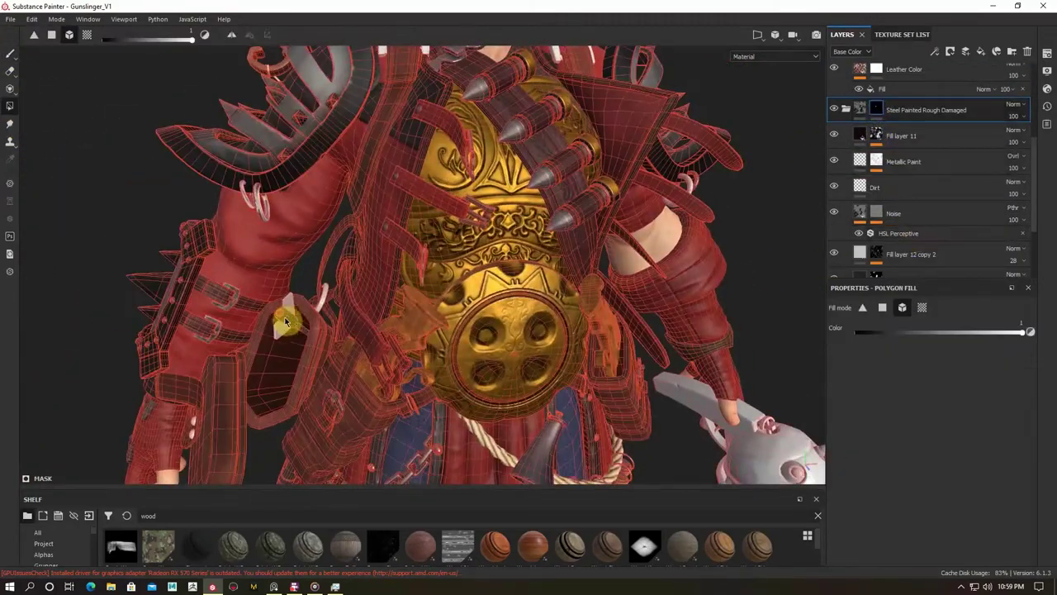
{"action": "key", "text": "1"}
{"action": "key", "text": "4"}
{"action": "left_click_drag", "start_coordinate": [314, 273], "coordinate": [339, 284], "text": "alt"}
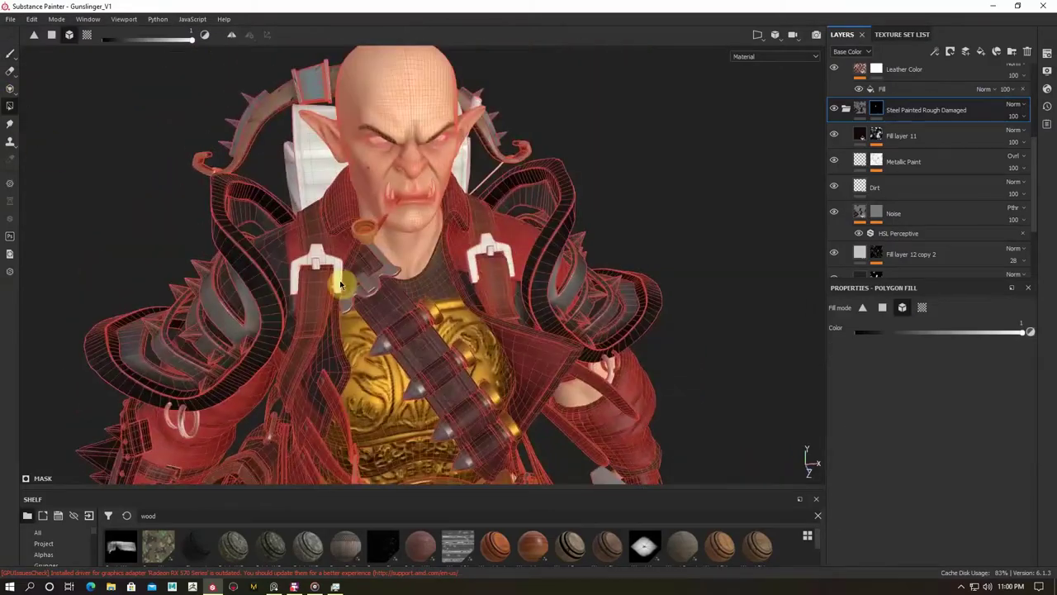
{"action": "scroll", "coordinate": [355, 322], "scroll_direction": "up", "scroll_amount": 3}
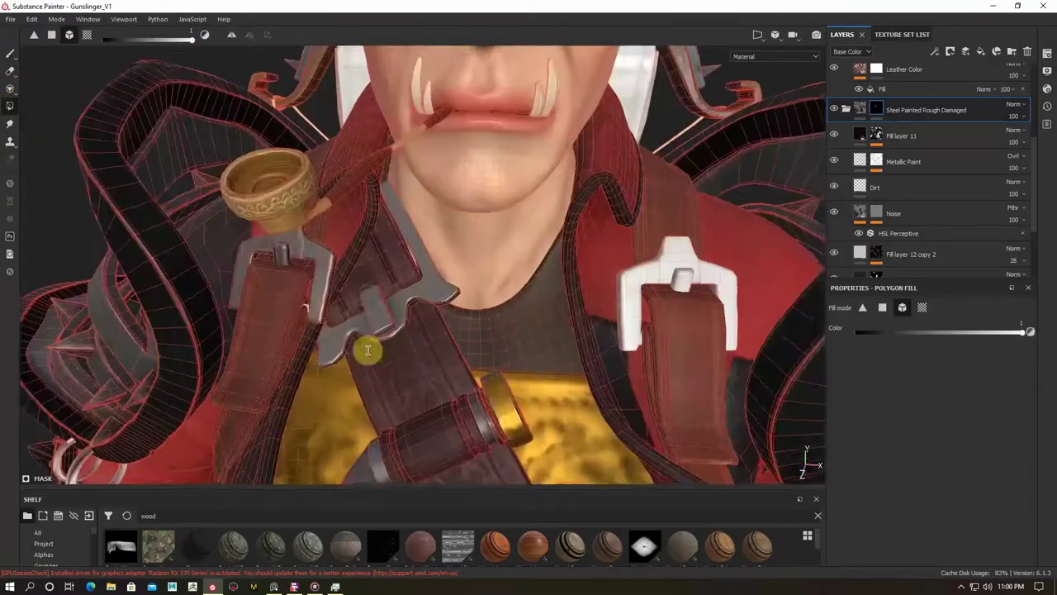
{"action": "left_click_drag", "start_coordinate": [637, 302], "coordinate": [818, 157], "text": "alt"}
Orbit around to a straight back view of the crossbow.
{"action": "mouse_move", "coordinate": [358, 241]}
{"action": "left_mouse_down", "text": "alt"}
{"action": "mouse_move", "coordinate": [460, 238]}
{"action": "mouse_move", "coordinate": [371, 253]}
{"action": "mouse_move", "coordinate": [353, 310]}
{"action": "left_mouse_up", "text": "alt"}
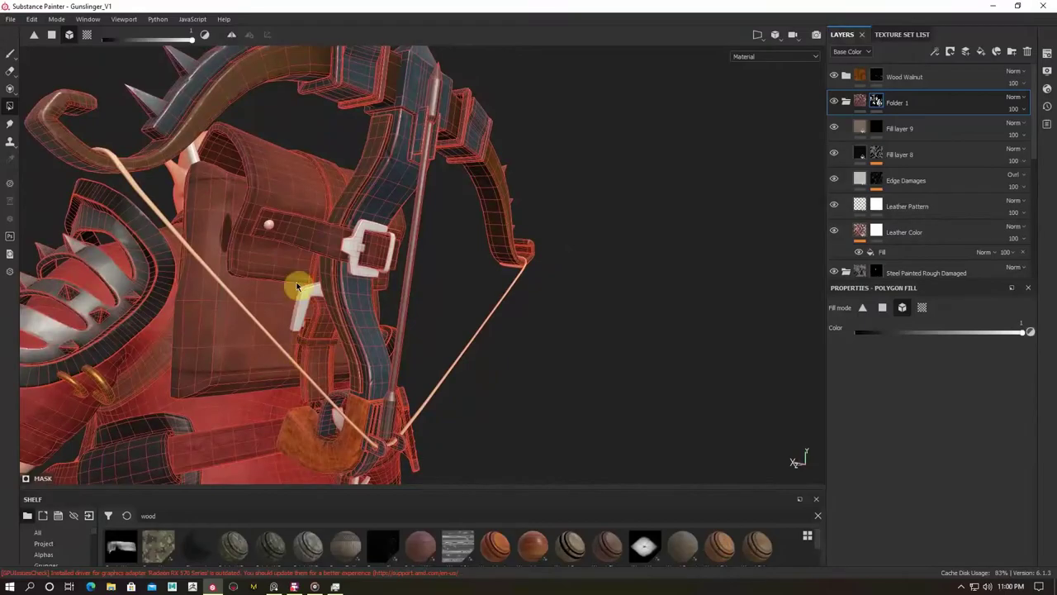
{"action": "left_click_drag", "start_coordinate": [297, 349], "coordinate": [863, 200], "text": "alt"}
{"action": "mouse_move", "coordinate": [328, 295]}
{"action": "left_mouse_down", "text": "alt"}
{"action": "mouse_move", "coordinate": [284, 354]}
{"action": "mouse_move", "coordinate": [323, 366]}
{"action": "left_mouse_up", "text": "alt"}
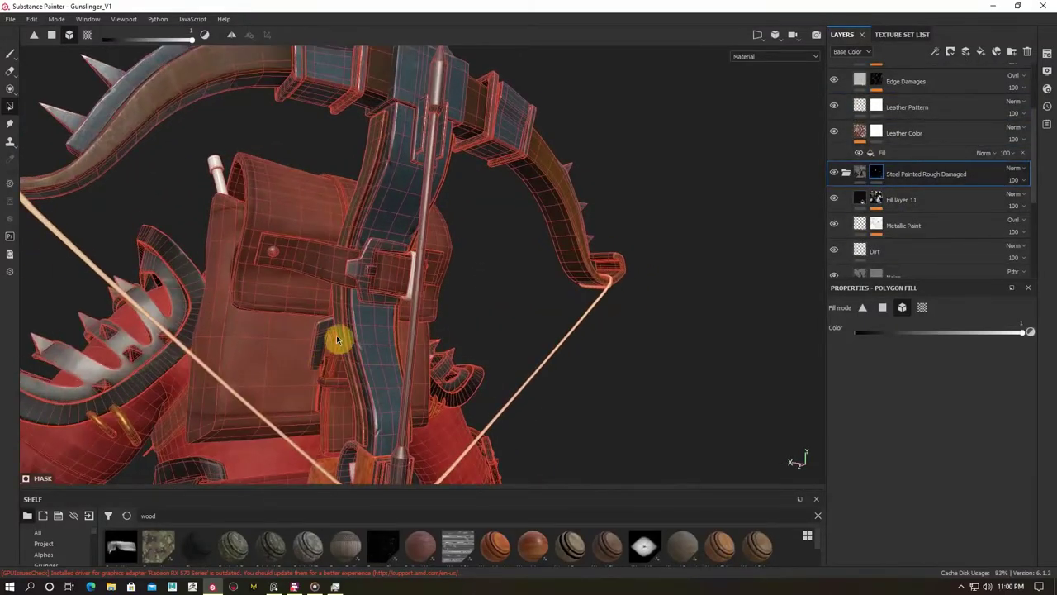
{"action": "scroll", "coordinate": [878, 165], "scroll_direction": "up", "scroll_amount": 3}
Select Folder 1 and polygon-fill the Wood Walnut mask onto the crossbow and bolt.
{"action": "left_click", "coordinate": [896, 102]}
{"action": "left_click_drag", "start_coordinate": [355, 248], "coordinate": [317, 285], "text": "alt"}
{"action": "left_click", "coordinate": [11, 54]}
{"action": "left_click_drag", "start_coordinate": [207, 272], "coordinate": [297, 351], "text": "alt"}
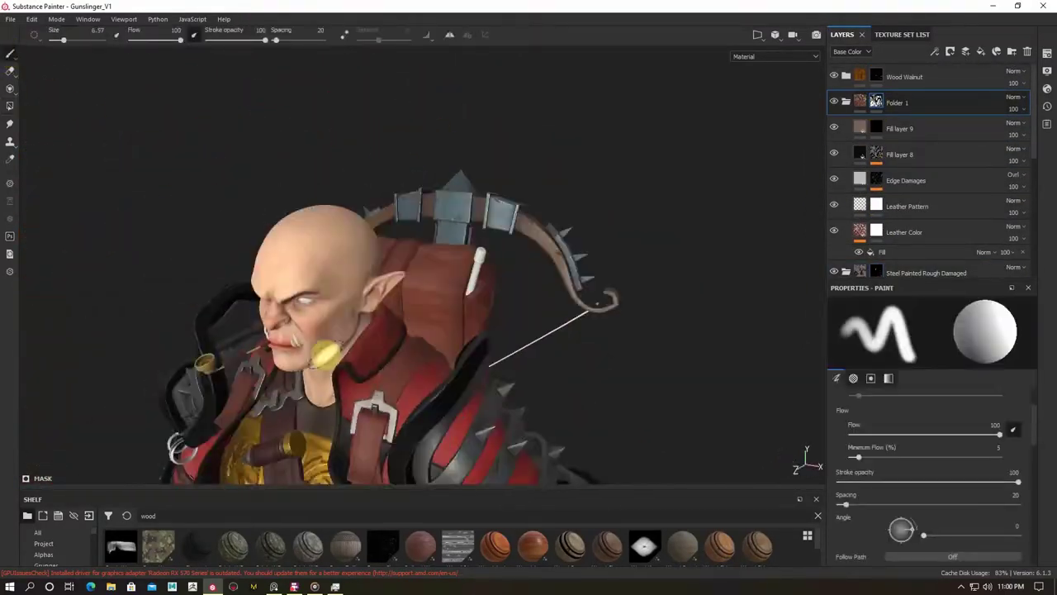
{"action": "left_click", "coordinate": [877, 76]}
{"action": "left_click", "coordinate": [10, 105]}
{"action": "mouse_move", "coordinate": [375, 318]}
{"action": "left_mouse_down", "text": "alt"}
{"action": "mouse_move", "coordinate": [462, 273]}
{"action": "mouse_move", "coordinate": [668, 317]}
{"action": "left_mouse_up", "text": "alt"}
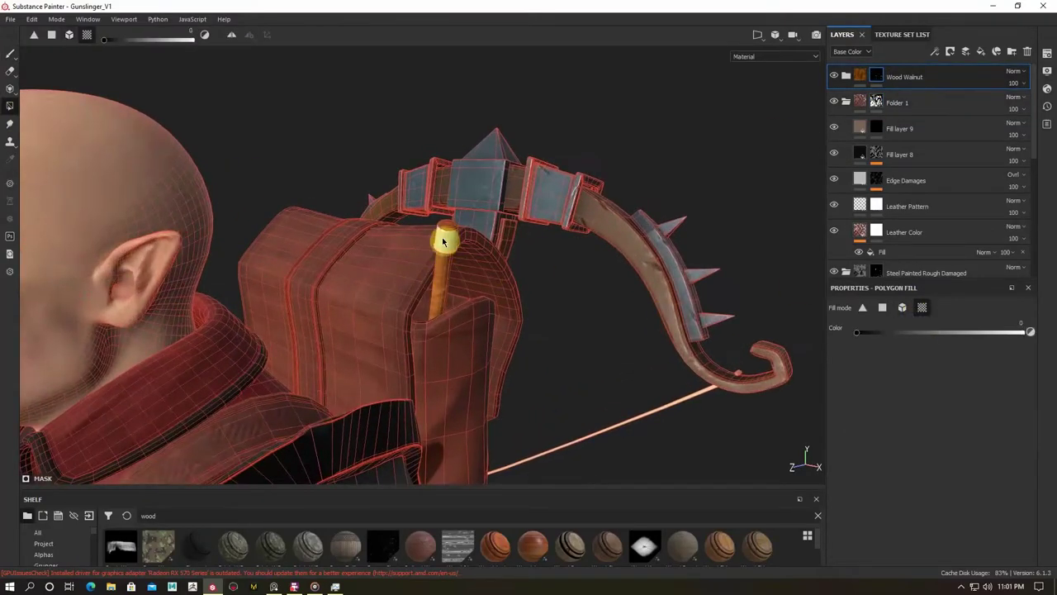
{"action": "left_click", "coordinate": [6, 52]}
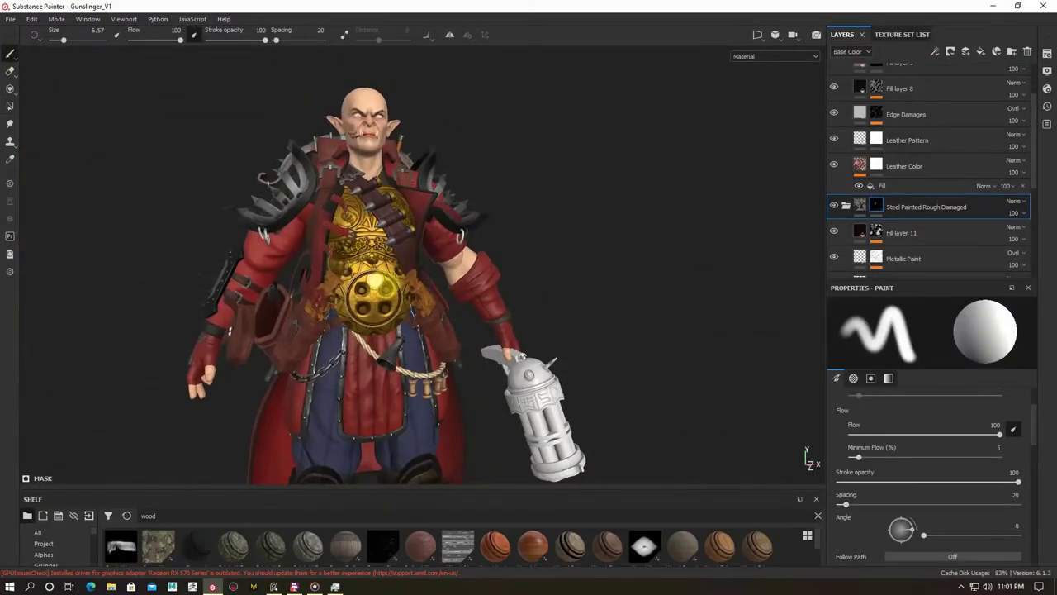
{"action": "left_click_drag", "start_coordinate": [518, 248], "coordinate": [790, 181], "text": "alt"}
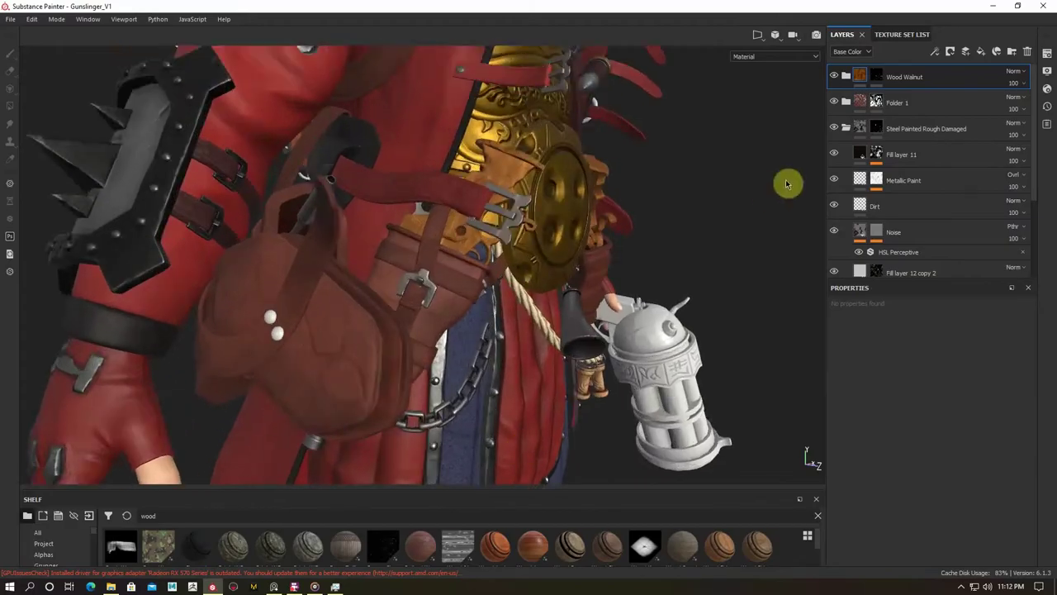
{"action": "left_click", "coordinate": [10, 105]}
{"action": "left_click", "coordinate": [300, 339]}
{"action": "mouse_move", "coordinate": [300, 340]}
{"action": "left_mouse_down", "text": "alt"}
{"action": "mouse_move", "coordinate": [323, 361]}
{"action": "mouse_move", "coordinate": [239, 180]}
{"action": "mouse_move", "coordinate": [538, 479]}
{"action": "left_mouse_up", "text": "alt"}
{"action": "left_click", "coordinate": [912, 217]}
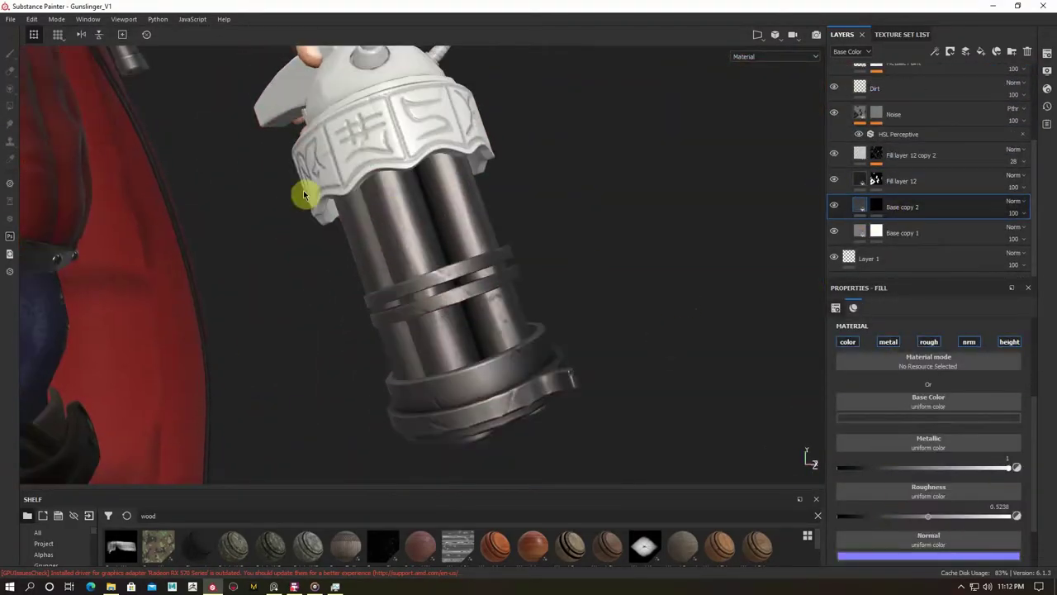
{"action": "left_click_drag", "start_coordinate": [389, 208], "coordinate": [277, 163], "text": "alt"}
{"action": "left_click_drag", "start_coordinate": [444, 409], "coordinate": [510, 401], "text": "alt"}
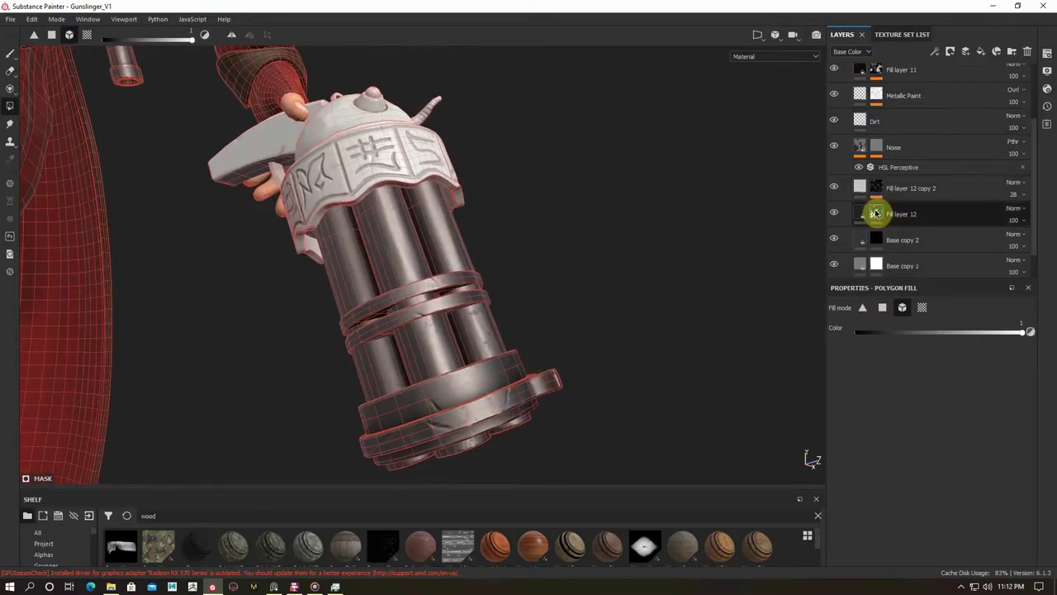
{"action": "left_click", "coordinate": [902, 239]}
{"action": "mouse_move", "coordinate": [578, 366]}
{"action": "left_mouse_down", "text": "alt"}
{"action": "mouse_move", "coordinate": [496, 403]}
{"action": "mouse_move", "coordinate": [212, 172]}
{"action": "mouse_move", "coordinate": [428, 273]}
{"action": "mouse_move", "coordinate": [419, 232]}
{"action": "left_mouse_up", "text": "alt"}
{"action": "key", "text": "1"}
{"action": "key", "text": "4"}
{"action": "mouse_move", "coordinate": [396, 190]}
{"action": "left_mouse_down", "text": "alt"}
{"action": "mouse_move", "coordinate": [377, 306]}
{"action": "mouse_move", "coordinate": [449, 333]}
{"action": "mouse_move", "coordinate": [684, 306]}
{"action": "mouse_move", "coordinate": [326, 277]}
{"action": "mouse_move", "coordinate": [236, 306]}
{"action": "mouse_move", "coordinate": [420, 321]}
{"action": "mouse_move", "coordinate": [170, 267]}
{"action": "mouse_move", "coordinate": [270, 310]}
{"action": "mouse_move", "coordinate": [229, 240]}
{"action": "mouse_move", "coordinate": [347, 248]}
{"action": "left_mouse_up", "text": "alt"}
{"action": "left_click", "coordinate": [917, 128]}
Add a fill layer above Fill layer 11 and set its base colour to cyan.
{"action": "mouse_move", "coordinate": [352, 356]}
{"action": "left_mouse_down", "text": "alt"}
{"action": "mouse_move", "coordinate": [355, 341]}
{"action": "mouse_move", "coordinate": [462, 322]}
{"action": "left_mouse_up", "text": "alt"}
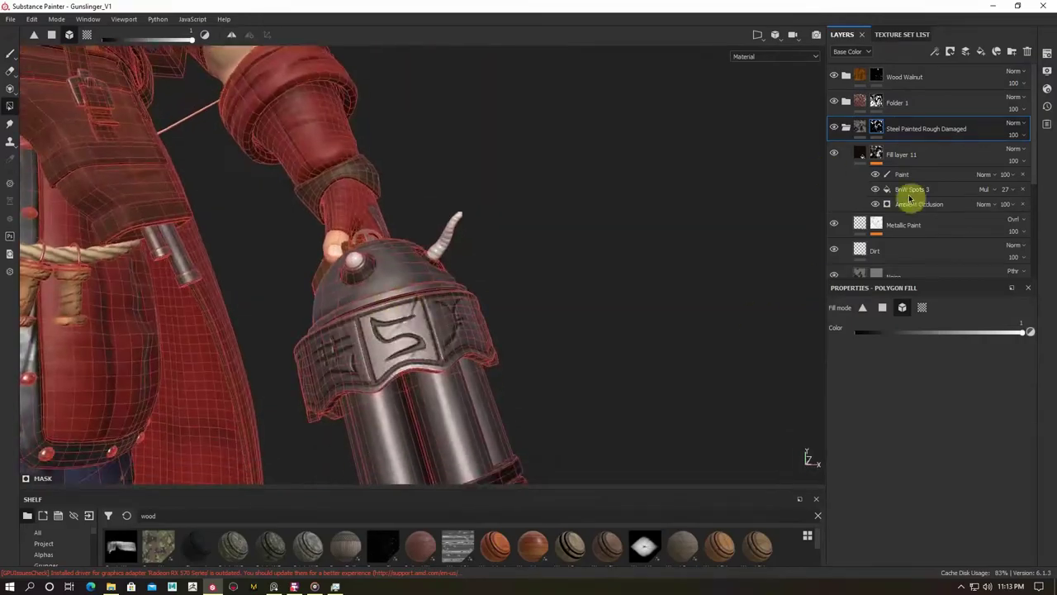
{"action": "left_click", "coordinate": [980, 51]}
{"action": "left_click", "coordinate": [897, 427]}
{"action": "left_click", "coordinate": [949, 463]}
{"action": "left_click", "coordinate": [864, 158]}
{"action": "scroll", "coordinate": [540, 331], "scroll_direction": "up", "scroll_amount": 5}
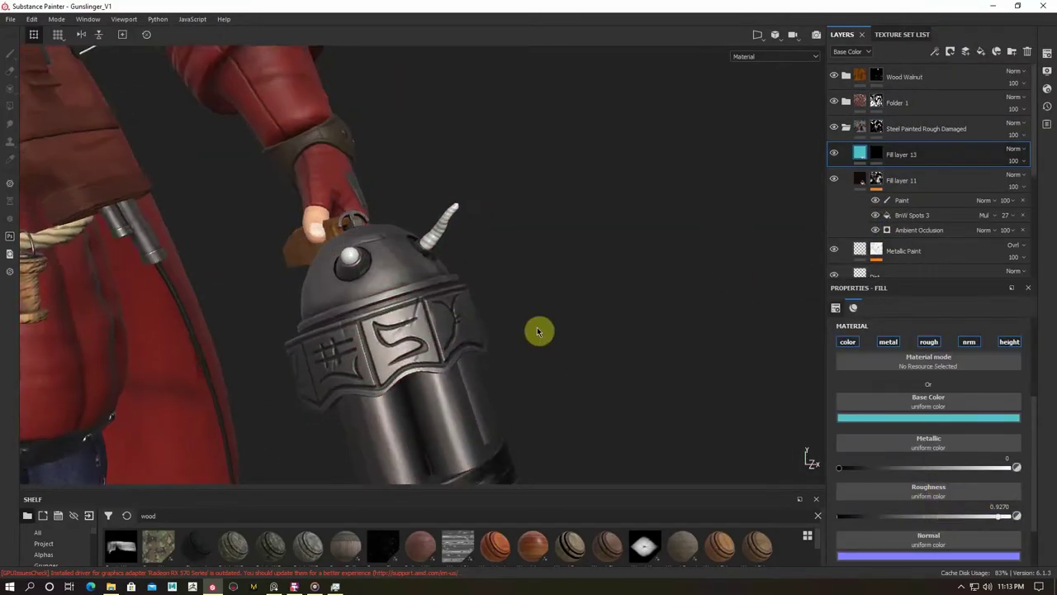
{"action": "left_click", "coordinate": [925, 421]}
{"action": "left_click", "coordinate": [944, 437]}
Paint cyan into the engraved S rune and the rune on the left panel.
{"action": "key", "text": "1"}
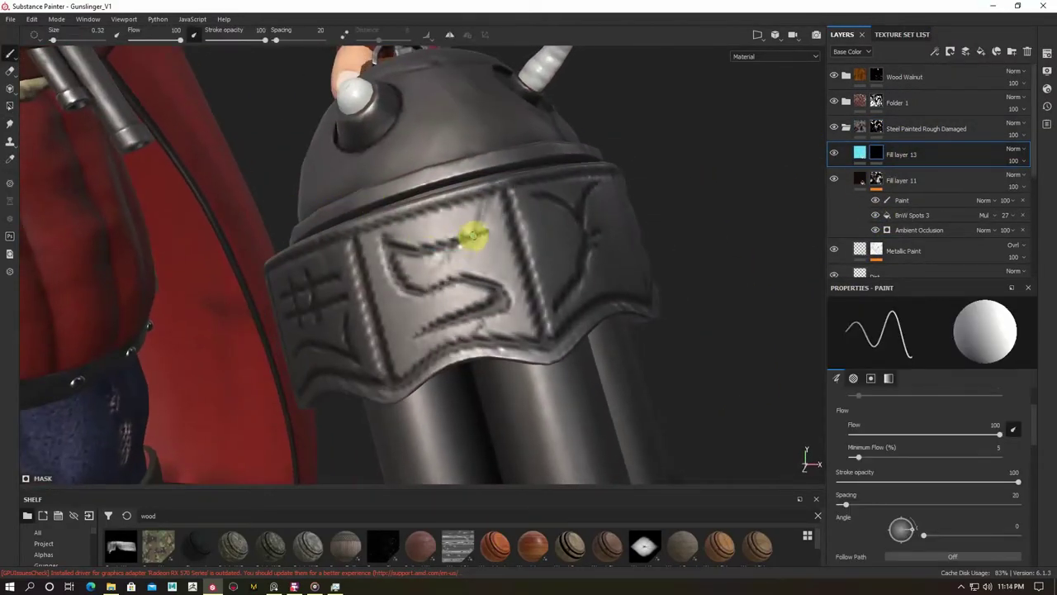
{"action": "left_click_drag", "start_coordinate": [426, 331], "coordinate": [437, 288], "text": "alt"}
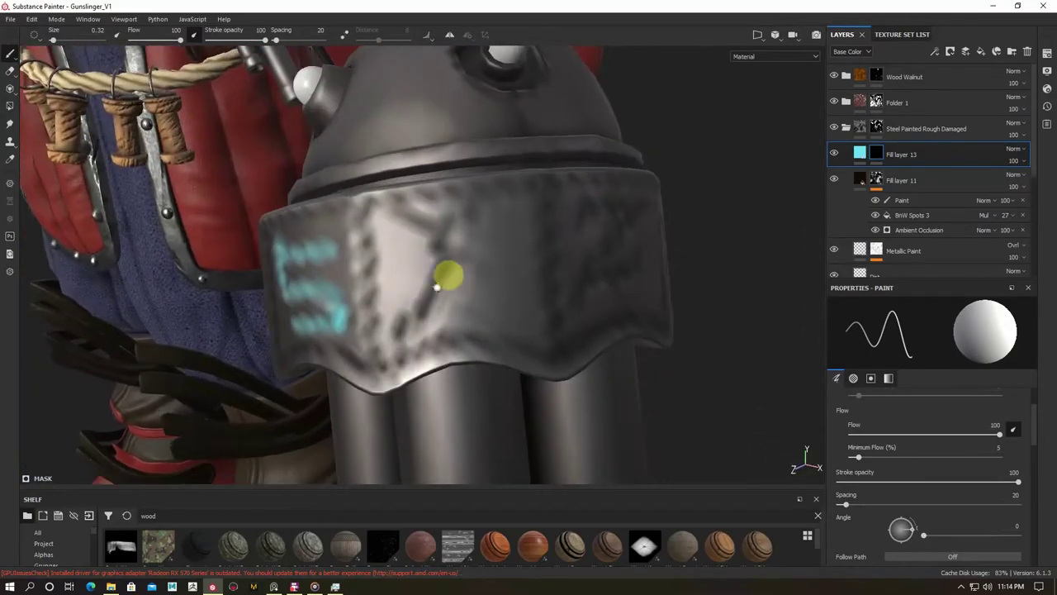
{"action": "scroll", "coordinate": [465, 265], "scroll_direction": "down", "scroll_amount": 3}
{"action": "scroll", "coordinate": [372, 295], "scroll_direction": "up", "scroll_amount": 3}
{"action": "mouse_move", "coordinate": [373, 295]}
{"action": "left_mouse_down", "text": "alt"}
{"action": "mouse_move", "coordinate": [478, 263]}
{"action": "mouse_move", "coordinate": [366, 260]}
{"action": "mouse_move", "coordinate": [417, 261]}
{"action": "left_mouse_up", "text": "alt"}
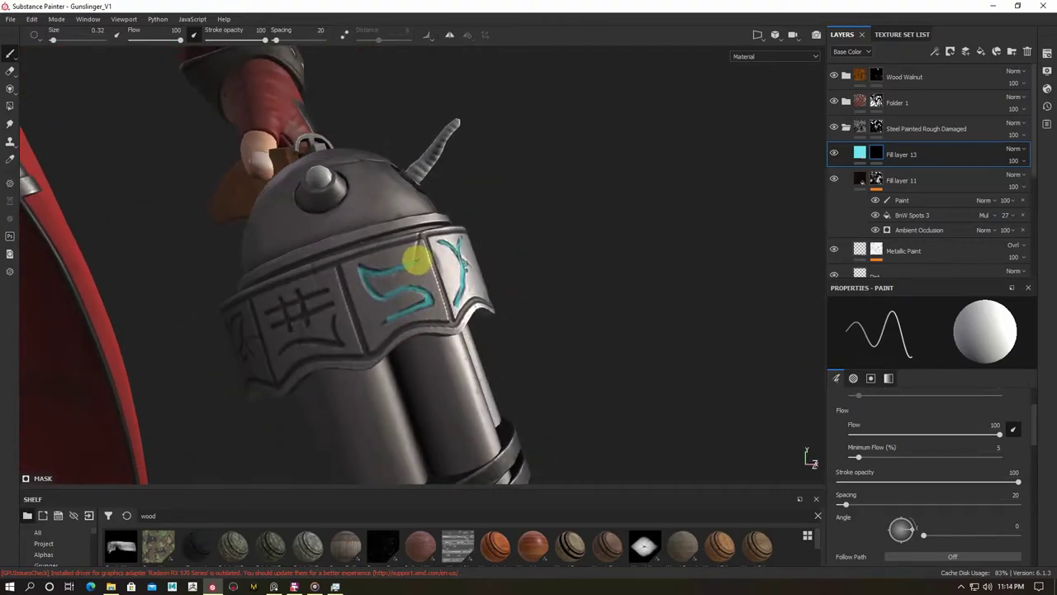
{"action": "mouse_move", "coordinate": [390, 317]}
{"action": "left_mouse_down", "text": "alt"}
{"action": "mouse_move", "coordinate": [331, 331]}
{"action": "mouse_move", "coordinate": [714, 347]}
{"action": "left_mouse_up", "text": "alt"}
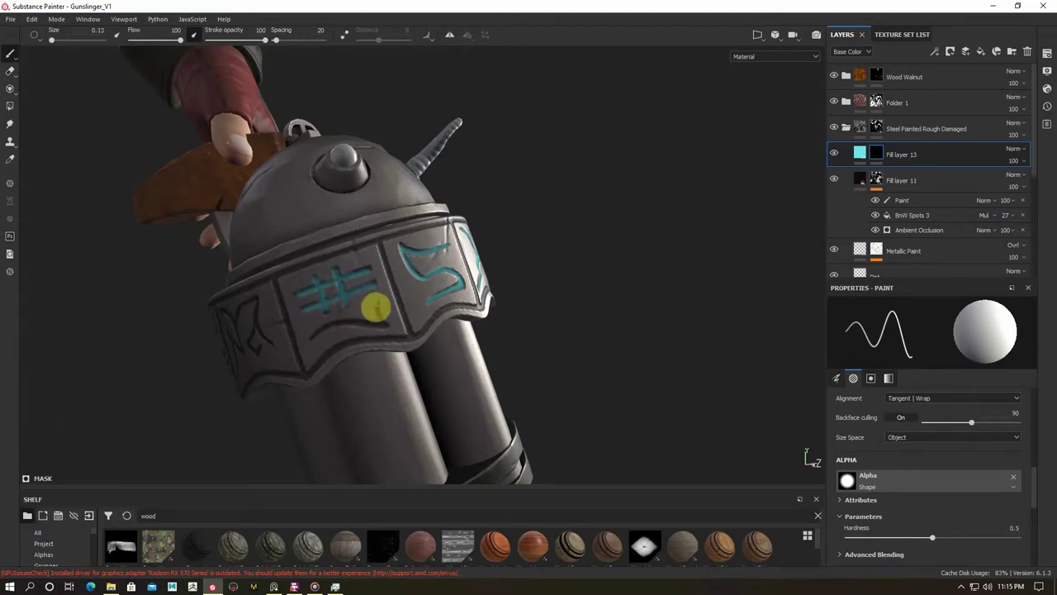
{"action": "mouse_move", "coordinate": [377, 323]}
{"action": "left_mouse_down", "text": "alt"}
{"action": "mouse_move", "coordinate": [212, 314]}
{"action": "mouse_move", "coordinate": [253, 304]}
{"action": "left_mouse_up", "text": "alt"}
{"action": "mouse_move", "coordinate": [279, 357]}
{"action": "left_mouse_down", "text": "alt"}
{"action": "mouse_move", "coordinate": [267, 340]}
{"action": "mouse_move", "coordinate": [306, 276]}
{"action": "mouse_move", "coordinate": [311, 330]}
{"action": "left_mouse_up", "text": "alt"}
Trace cyan over the looped rune on the black rune panel.
{"action": "left_click_drag", "start_coordinate": [421, 225], "coordinate": [429, 307], "text": "alt"}
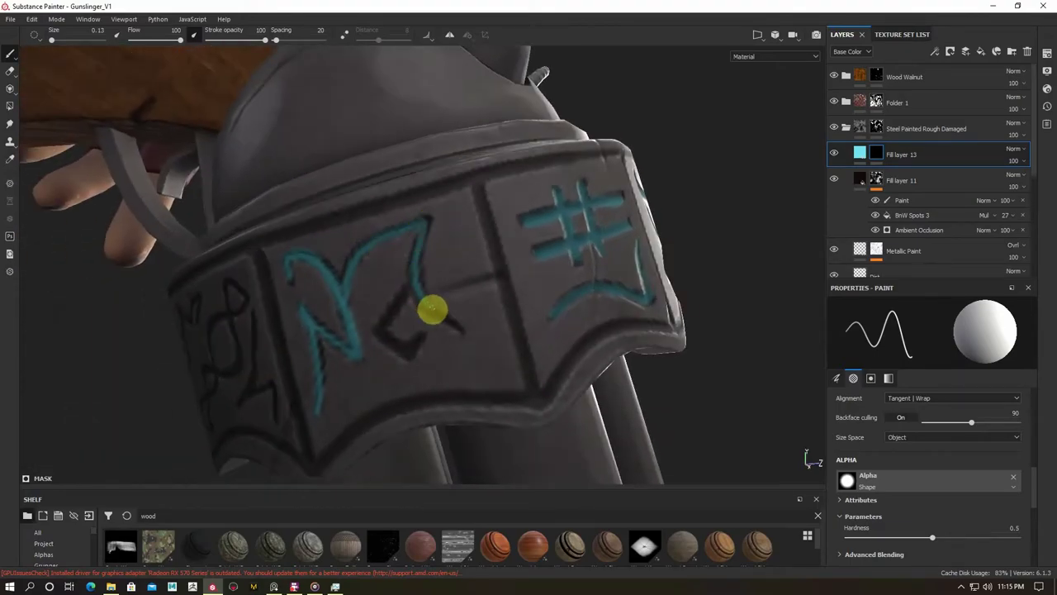
{"action": "left_click_drag", "start_coordinate": [412, 344], "coordinate": [364, 292], "text": "alt"}
{"action": "mouse_move", "coordinate": [343, 355]}
{"action": "left_mouse_down", "text": "alt"}
{"action": "mouse_move", "coordinate": [247, 236]}
{"action": "mouse_move", "coordinate": [372, 263]}
{"action": "left_mouse_up", "text": "alt"}
{"action": "left_click_drag", "start_coordinate": [371, 263], "coordinate": [341, 327]}
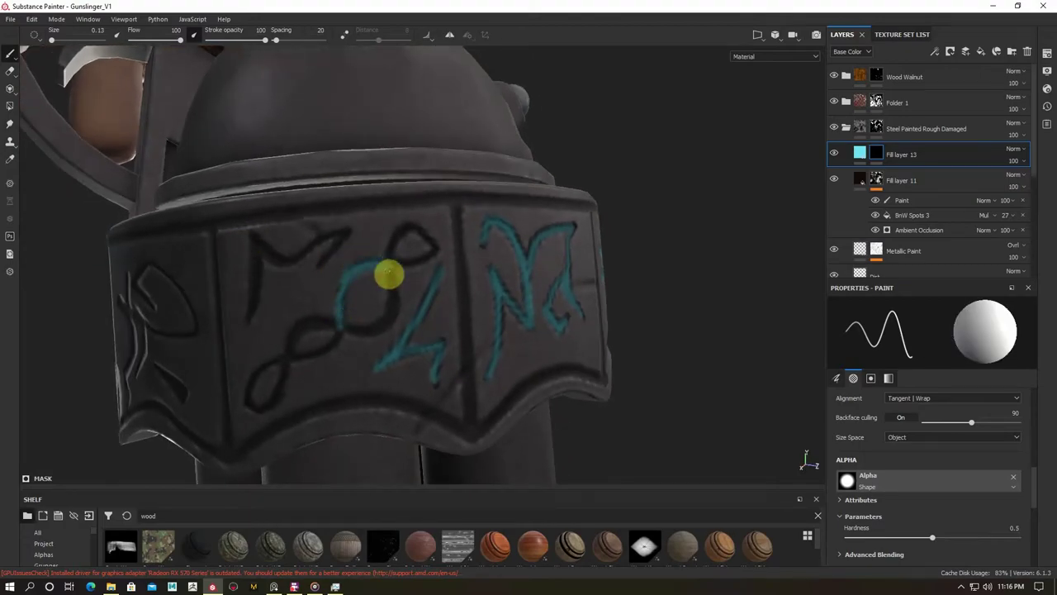
{"action": "mouse_move", "coordinate": [389, 254]}
{"action": "left_mouse_down", "text": "alt"}
{"action": "mouse_move", "coordinate": [339, 304]}
{"action": "mouse_move", "coordinate": [386, 304]}
{"action": "left_mouse_up", "text": "alt"}
{"action": "left_click_drag", "start_coordinate": [302, 355], "coordinate": [304, 295], "text": "alt"}
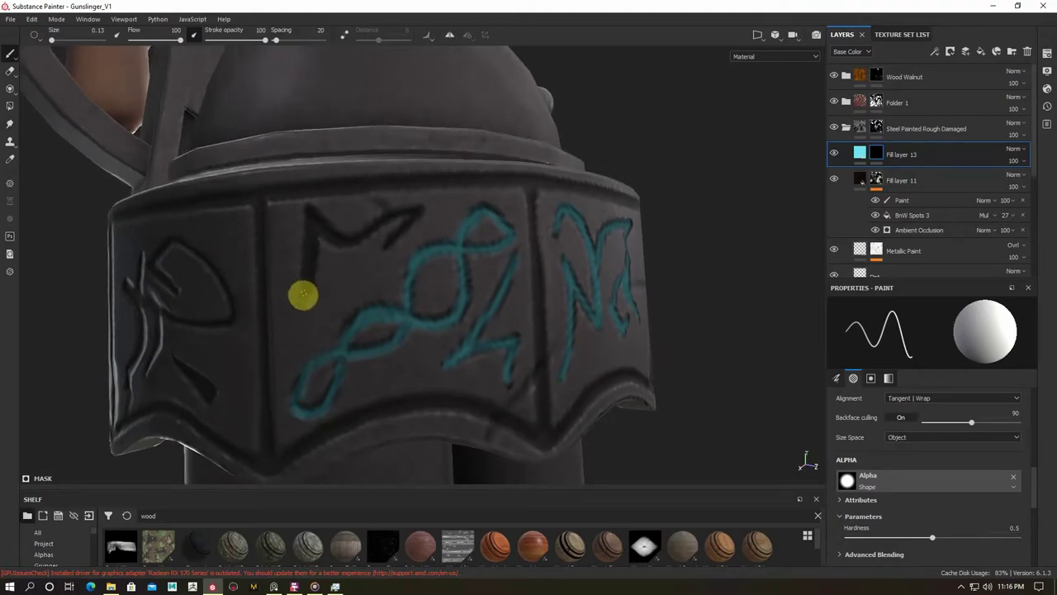
{"action": "mouse_move", "coordinate": [399, 214]}
{"action": "left_mouse_down", "text": "alt"}
{"action": "mouse_move", "coordinate": [397, 264]}
{"action": "mouse_move", "coordinate": [360, 250]}
{"action": "left_mouse_up", "text": "alt"}
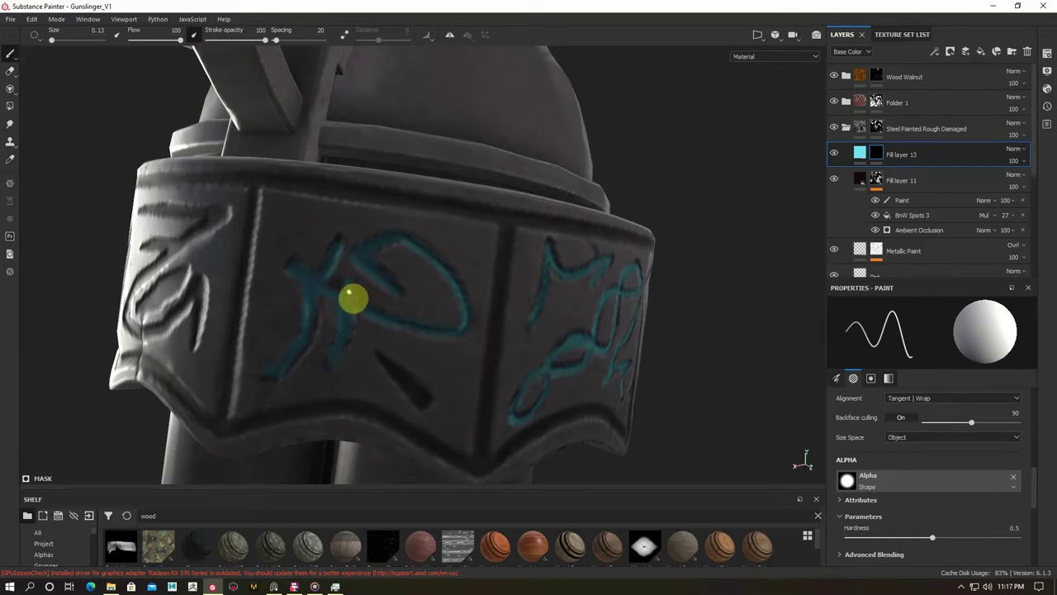
Orbit and zoom around the character to frame the gun's rune band closely.
{"action": "mouse_move", "coordinate": [353, 299]}
{"action": "left_mouse_down", "text": "alt"}
{"action": "mouse_move", "coordinate": [340, 339]}
{"action": "mouse_move", "coordinate": [380, 374]}
{"action": "mouse_move", "coordinate": [338, 358]}
{"action": "left_mouse_up", "text": "alt"}
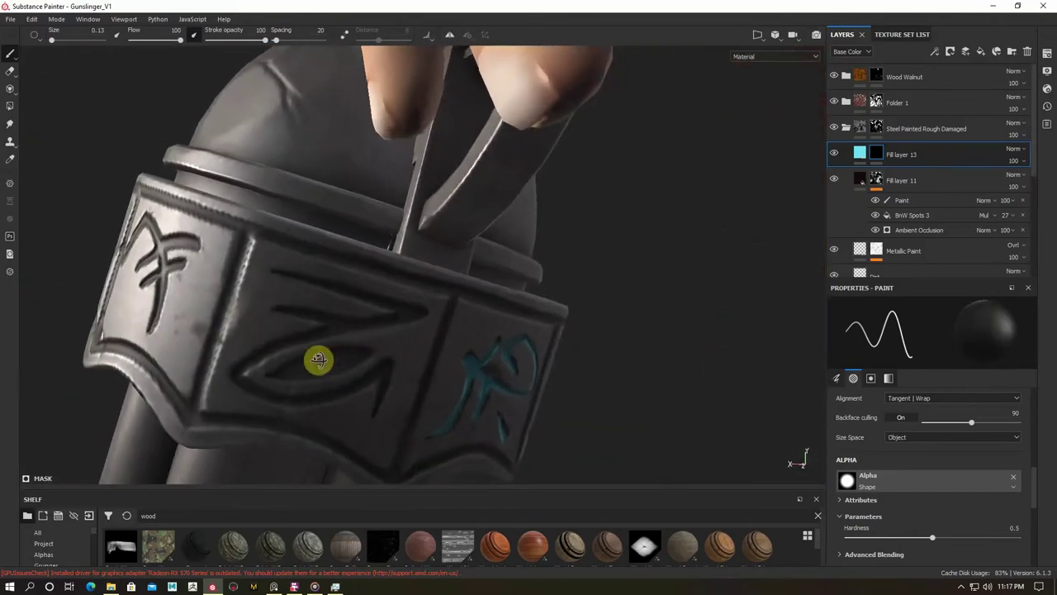
{"action": "right_click_drag", "start_coordinate": [338, 358], "coordinate": [401, 303], "text": "alt"}
{"action": "left_click_drag", "start_coordinate": [401, 302], "coordinate": [454, 292], "text": "alt"}
{"action": "right_click_drag", "start_coordinate": [453, 292], "coordinate": [712, 413], "text": "alt"}
{"action": "mouse_move", "coordinate": [712, 413]}
{"action": "left_mouse_down", "text": "alt"}
{"action": "mouse_move", "coordinate": [328, 299]}
{"action": "mouse_move", "coordinate": [286, 305]}
{"action": "left_mouse_up", "text": "alt"}
{"action": "right_click_drag", "start_coordinate": [286, 305], "coordinate": [213, 380], "text": "alt"}
{"action": "mouse_move", "coordinate": [225, 360]}
{"action": "left_mouse_down", "text": "alt"}
{"action": "mouse_move", "coordinate": [439, 366]}
{"action": "mouse_move", "coordinate": [295, 265]}
{"action": "mouse_move", "coordinate": [349, 298]}
{"action": "left_mouse_up", "text": "alt"}
{"action": "right_click_drag", "start_coordinate": [349, 297], "coordinate": [518, 322], "text": "alt"}
{"action": "mouse_move", "coordinate": [518, 322]}
{"action": "left_mouse_down", "text": "alt"}
{"action": "mouse_move", "coordinate": [536, 319]}
{"action": "mouse_move", "coordinate": [359, 308]}
{"action": "left_mouse_up", "text": "alt"}
{"action": "right_click_drag", "start_coordinate": [359, 309], "coordinate": [581, 369], "text": "alt"}
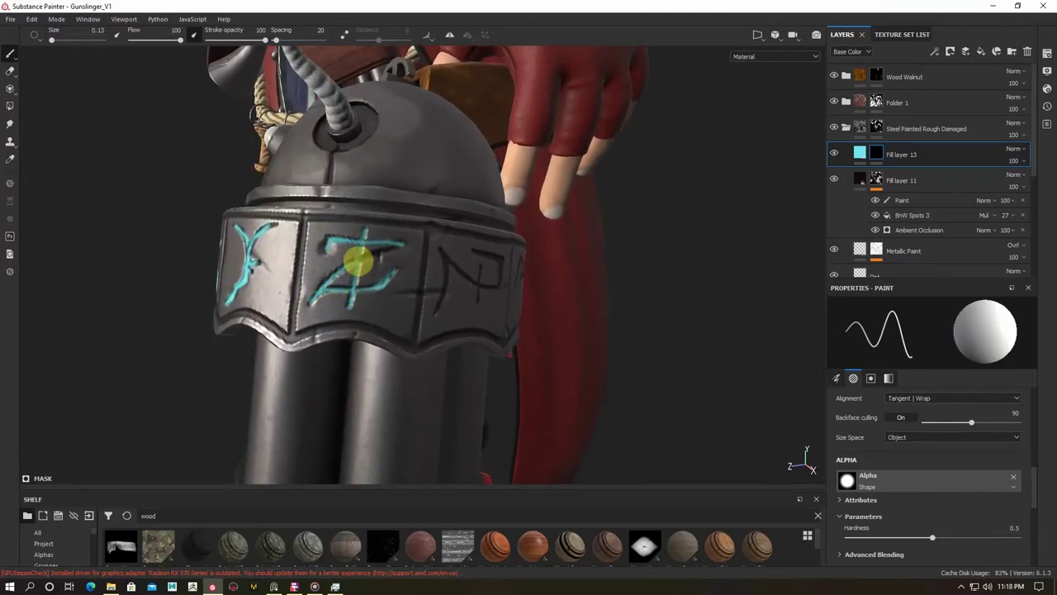
Trace cyan over the next rune and along the middle rune's lower curve.
{"action": "mouse_move", "coordinate": [392, 274]}
{"action": "left_mouse_down", "text": "alt"}
{"action": "mouse_move", "coordinate": [401, 290]}
{"action": "mouse_move", "coordinate": [343, 327]}
{"action": "left_mouse_up", "text": "alt"}
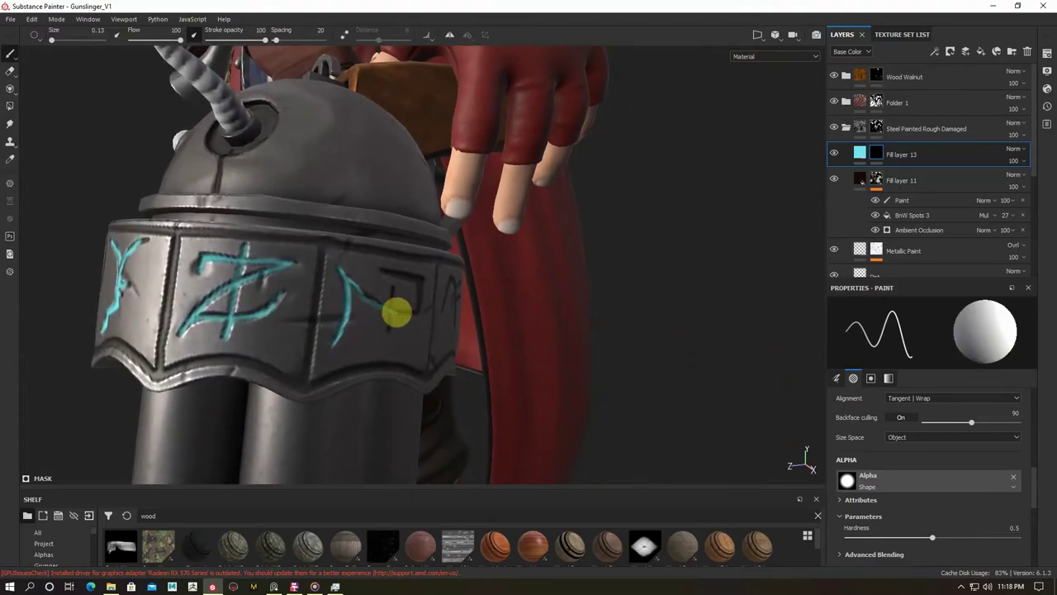
{"action": "left_click_drag", "start_coordinate": [420, 284], "coordinate": [388, 272]}
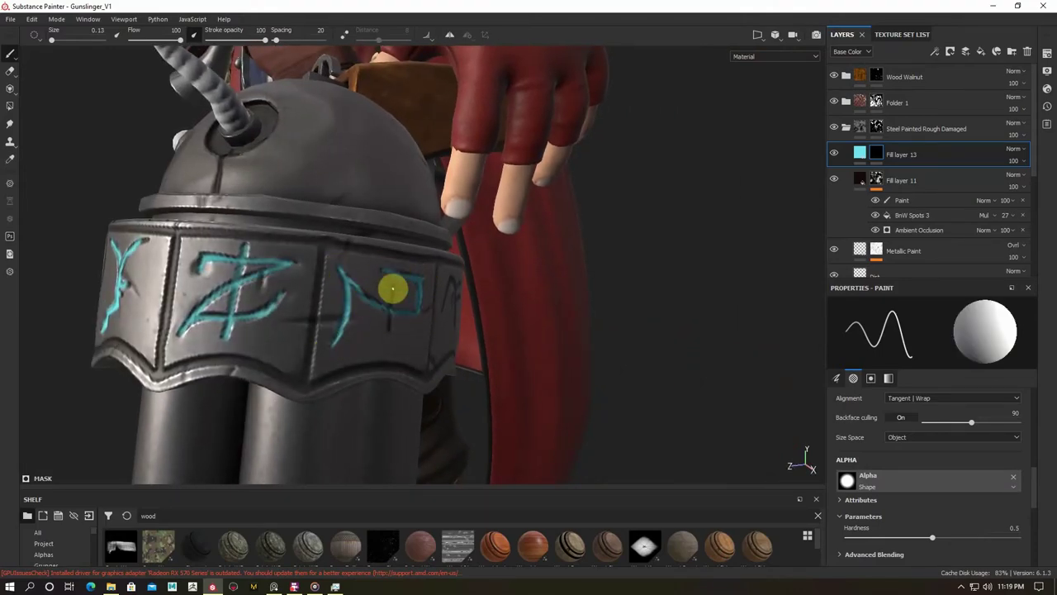
{"action": "mouse_move", "coordinate": [339, 338]}
{"action": "left_mouse_down", "text": "alt"}
{"action": "mouse_move", "coordinate": [247, 267]}
{"action": "mouse_move", "coordinate": [327, 285]}
{"action": "mouse_move", "coordinate": [295, 286]}
{"action": "mouse_move", "coordinate": [341, 299]}
{"action": "left_mouse_up", "text": "alt"}
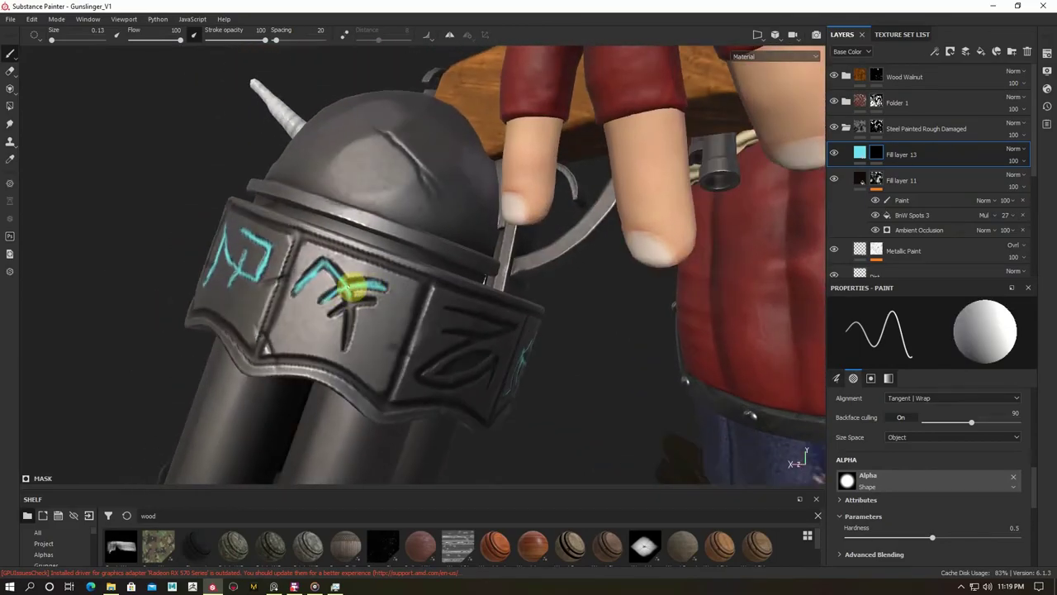
{"action": "mouse_move", "coordinate": [347, 345]}
{"action": "left_mouse_down", "text": "alt"}
{"action": "mouse_move", "coordinate": [325, 298]}
{"action": "mouse_move", "coordinate": [423, 288]}
{"action": "left_mouse_up", "text": "alt"}
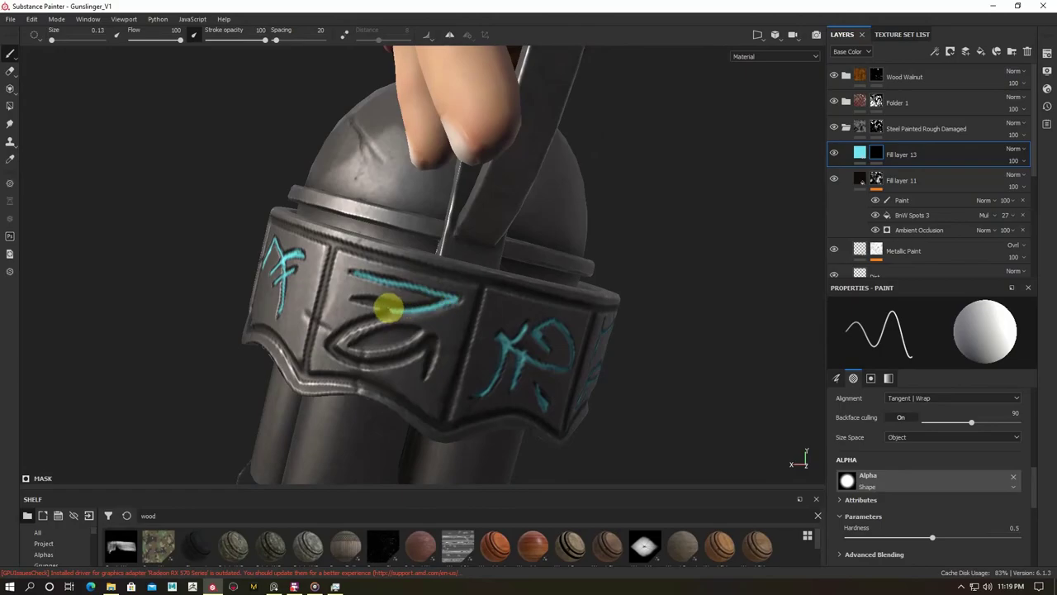
{"action": "mouse_move", "coordinate": [350, 327]}
{"action": "left_mouse_down"}
{"action": "mouse_move", "coordinate": [401, 350]}
{"action": "mouse_move", "coordinate": [389, 358]}
{"action": "mouse_move", "coordinate": [330, 338]}
{"action": "mouse_move", "coordinate": [392, 307]}
{"action": "mouse_move", "coordinate": [524, 205]}
{"action": "mouse_move", "coordinate": [482, 279]}
{"action": "left_mouse_up"}
Move Fill layer 13 below Fill layer 11 and check its cyan base colour.
{"action": "scroll", "coordinate": [391, 306], "scroll_direction": "down", "scroll_amount": 5}
{"action": "left_click_drag", "start_coordinate": [900, 155], "coordinate": [903, 224]}
{"action": "left_click", "coordinate": [928, 417]}
{"action": "left_click", "coordinate": [831, 154]}
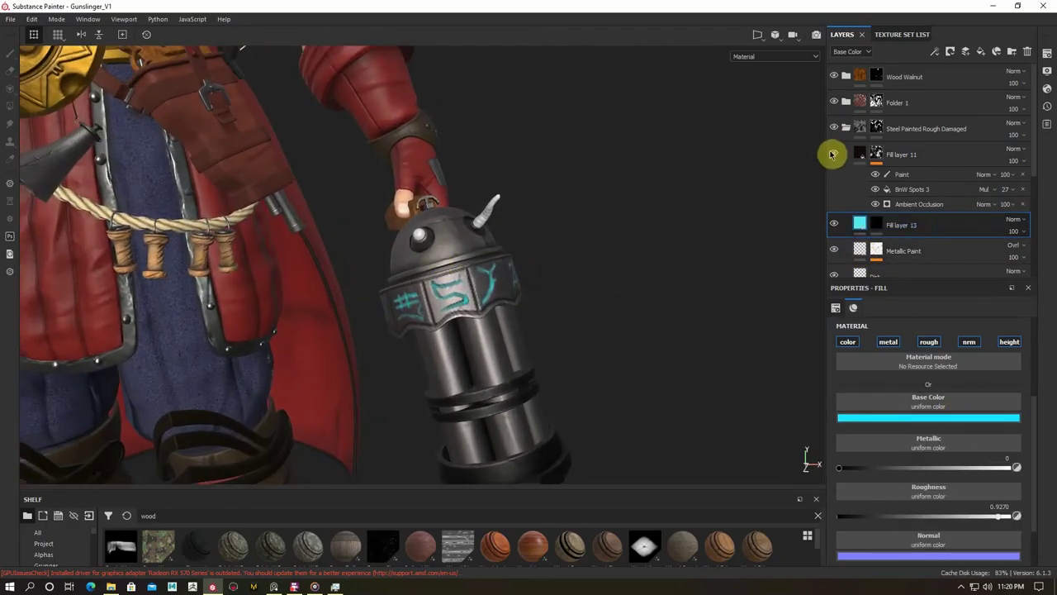
{"action": "left_click_drag", "start_coordinate": [350, 187], "coordinate": [438, 234], "text": "alt"}
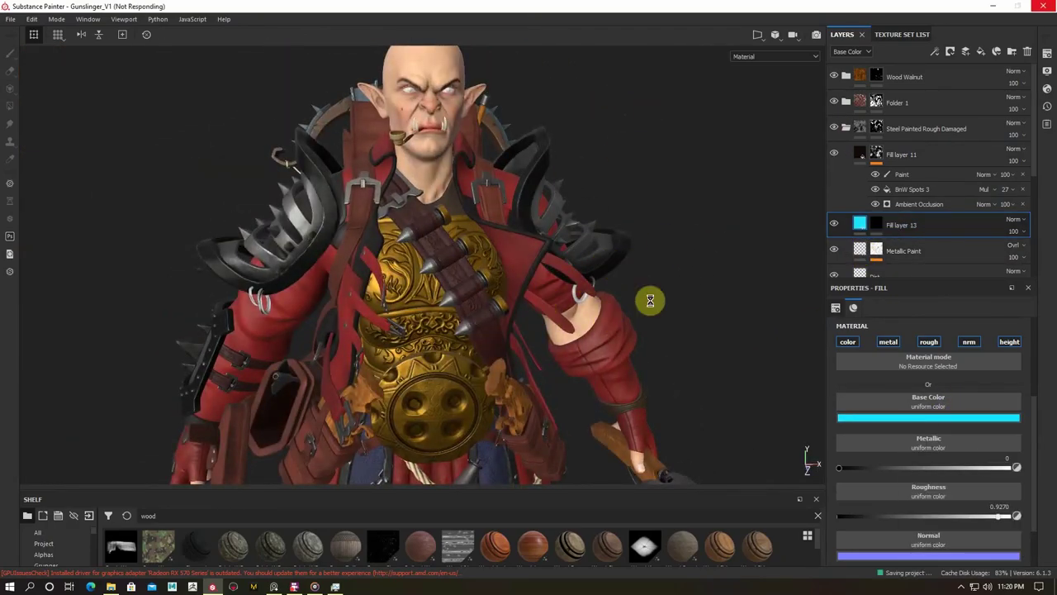